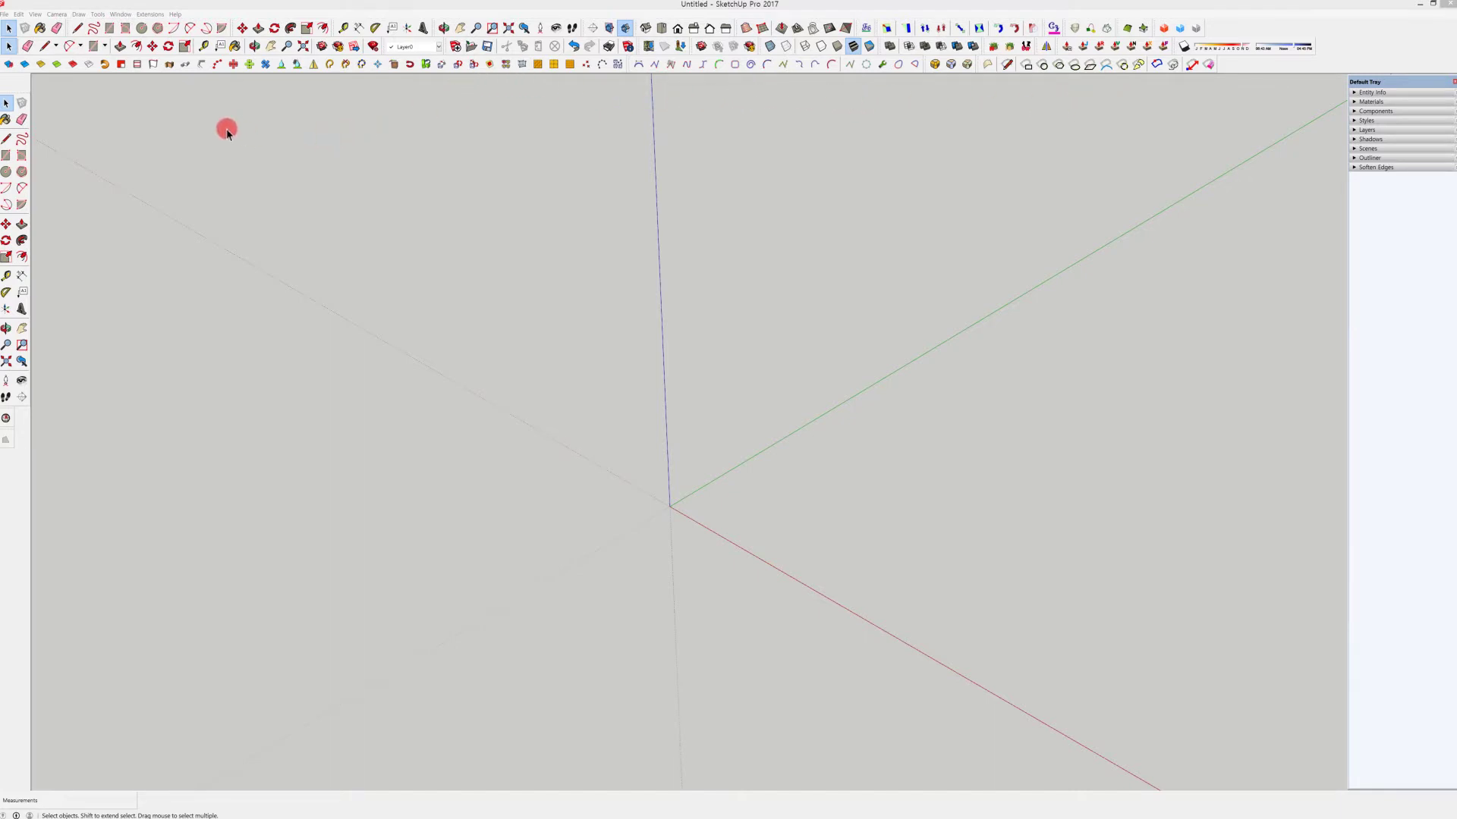
{"action": "left_click", "coordinate": [18, 14]}
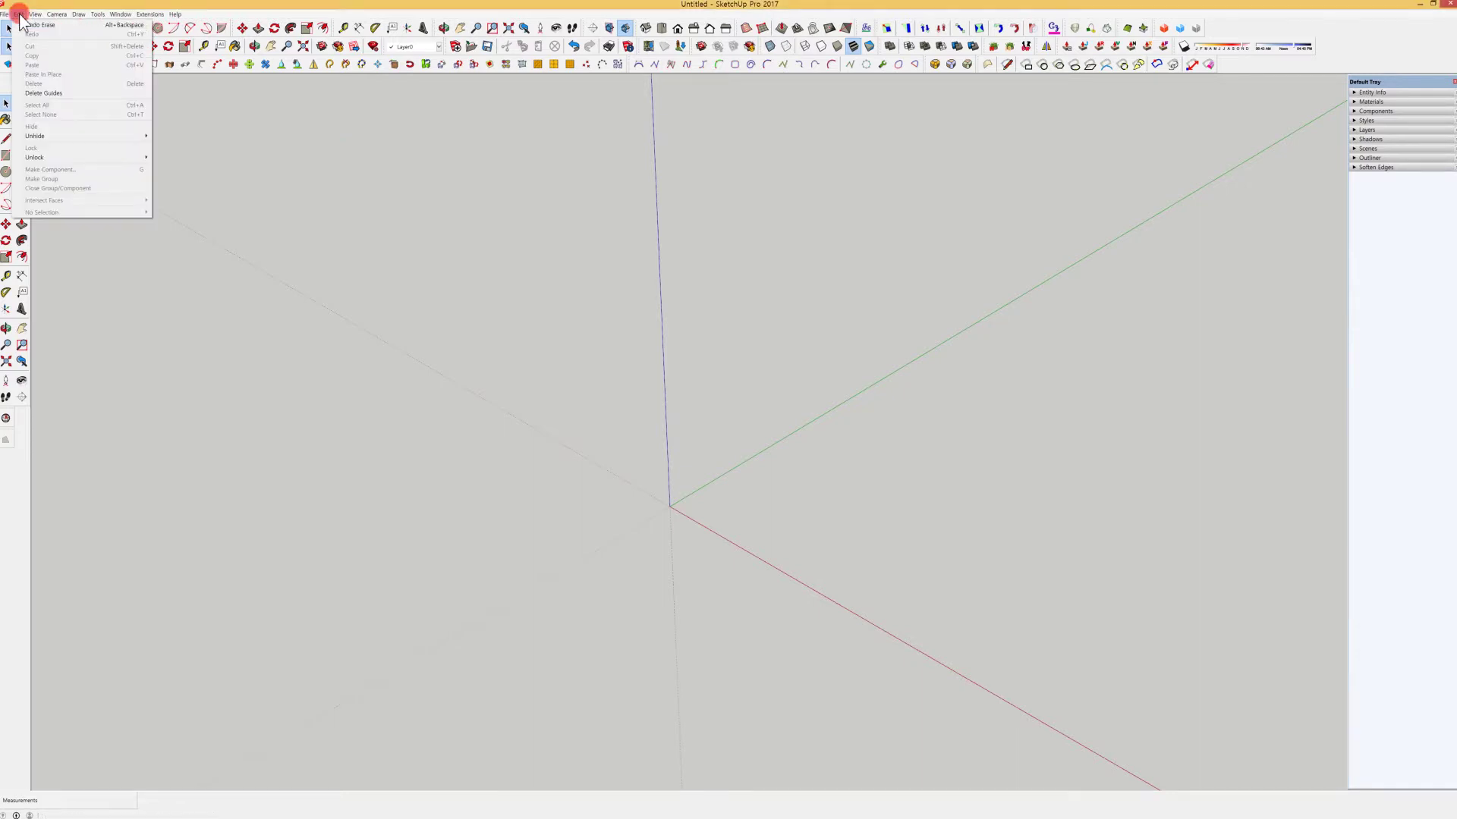
{"action": "left_click", "coordinate": [34, 15]}
{"action": "left_click", "coordinate": [55, 14]}
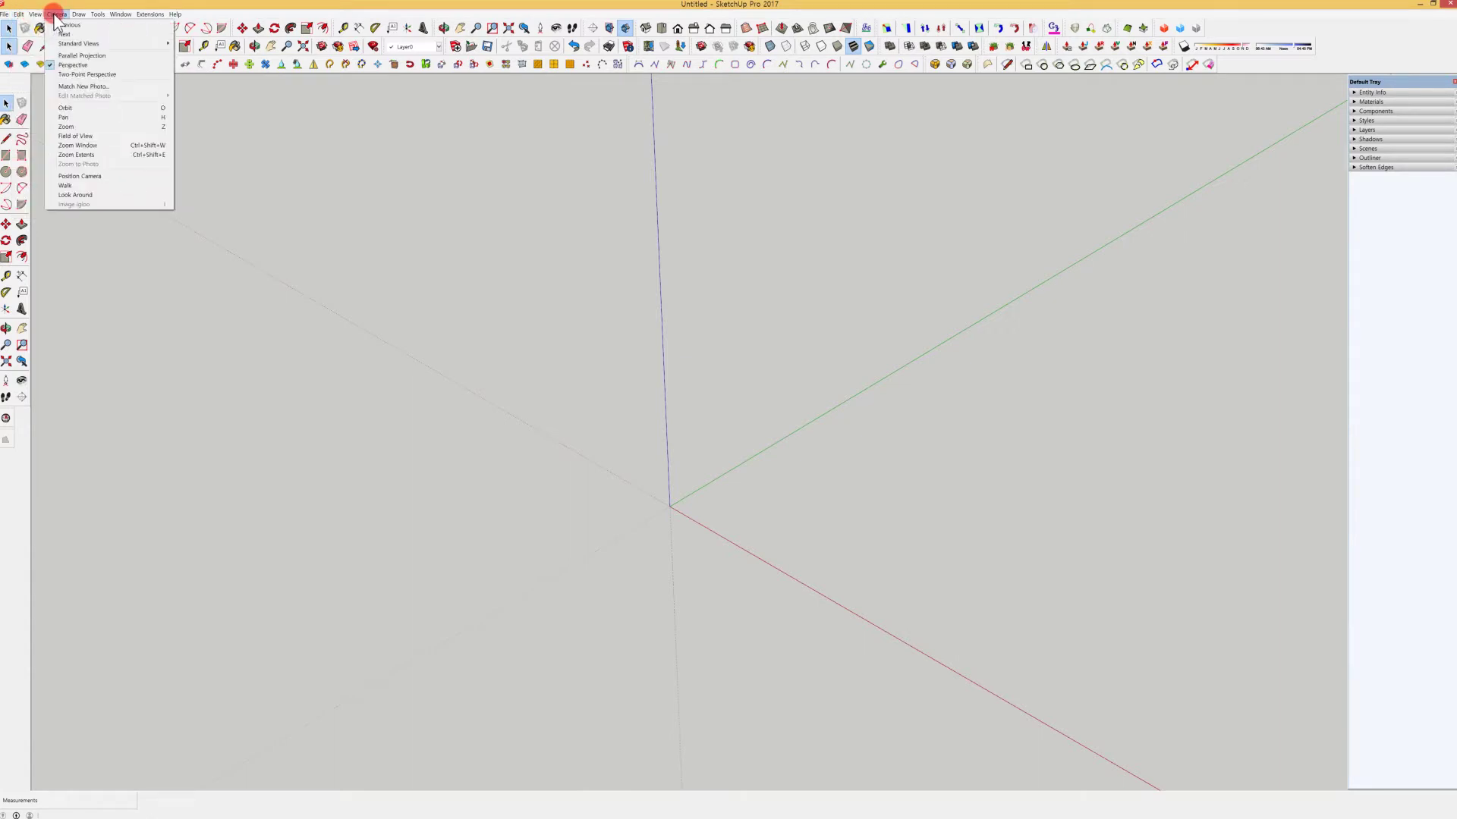
{"action": "left_click", "coordinate": [57, 15]}
{"action": "left_click", "coordinate": [97, 15]}
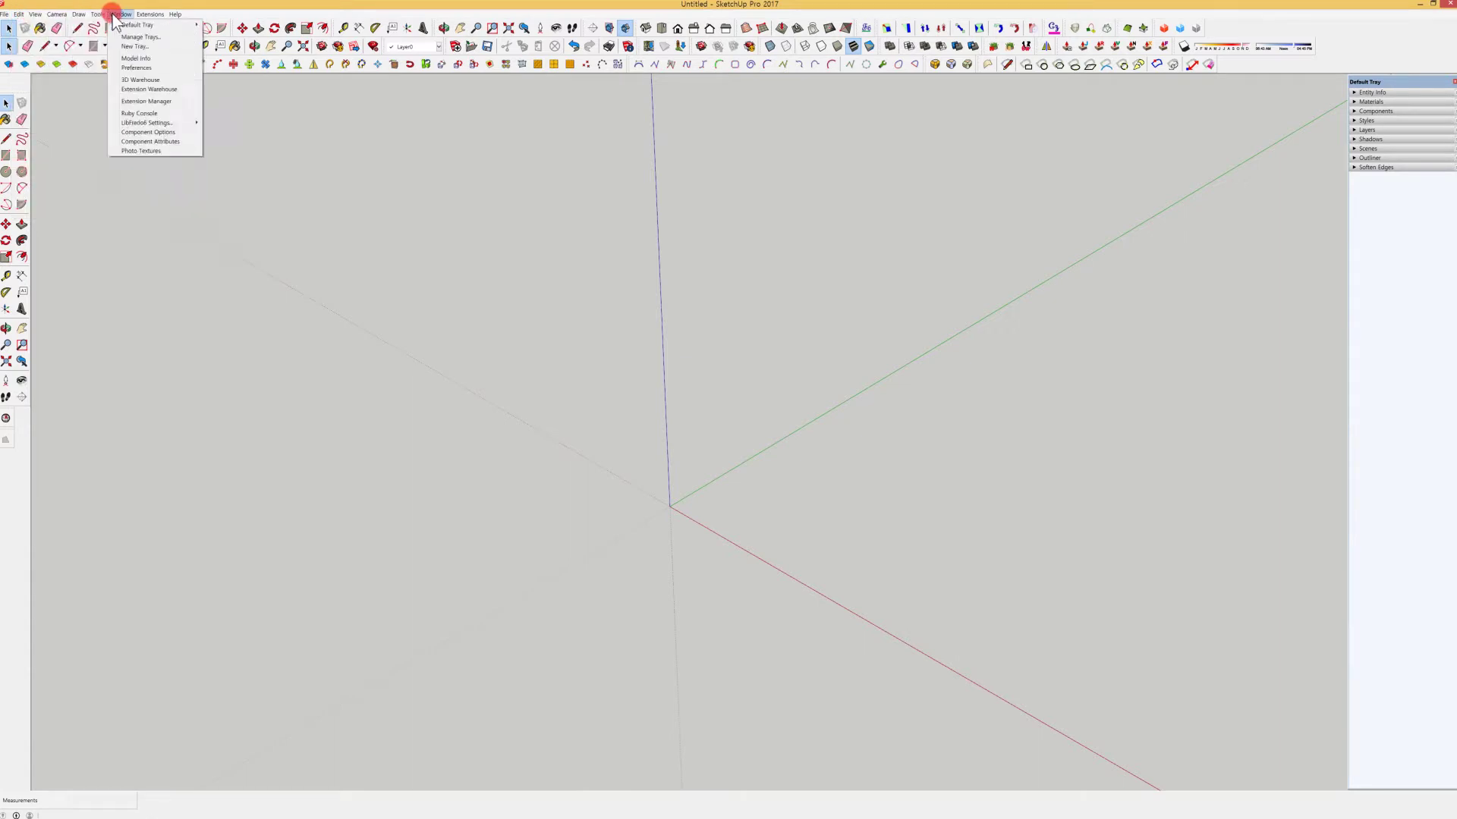
{"action": "left_click", "coordinate": [148, 14]}
{"action": "mouse_move", "coordinate": [98, 14]}
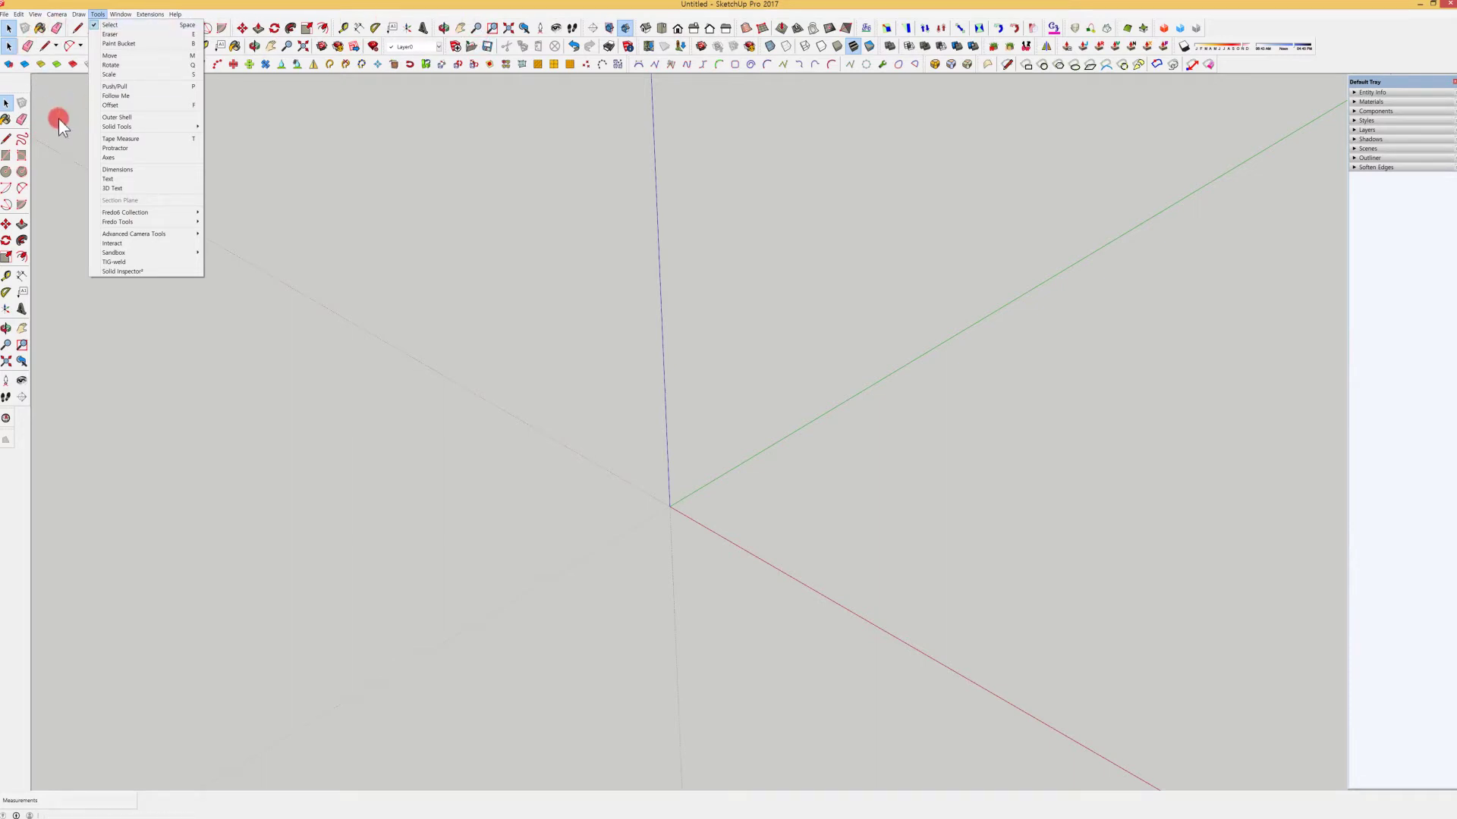
{"action": "left_click", "coordinate": [118, 14]}
{"action": "mouse_move", "coordinate": [133, 30]}
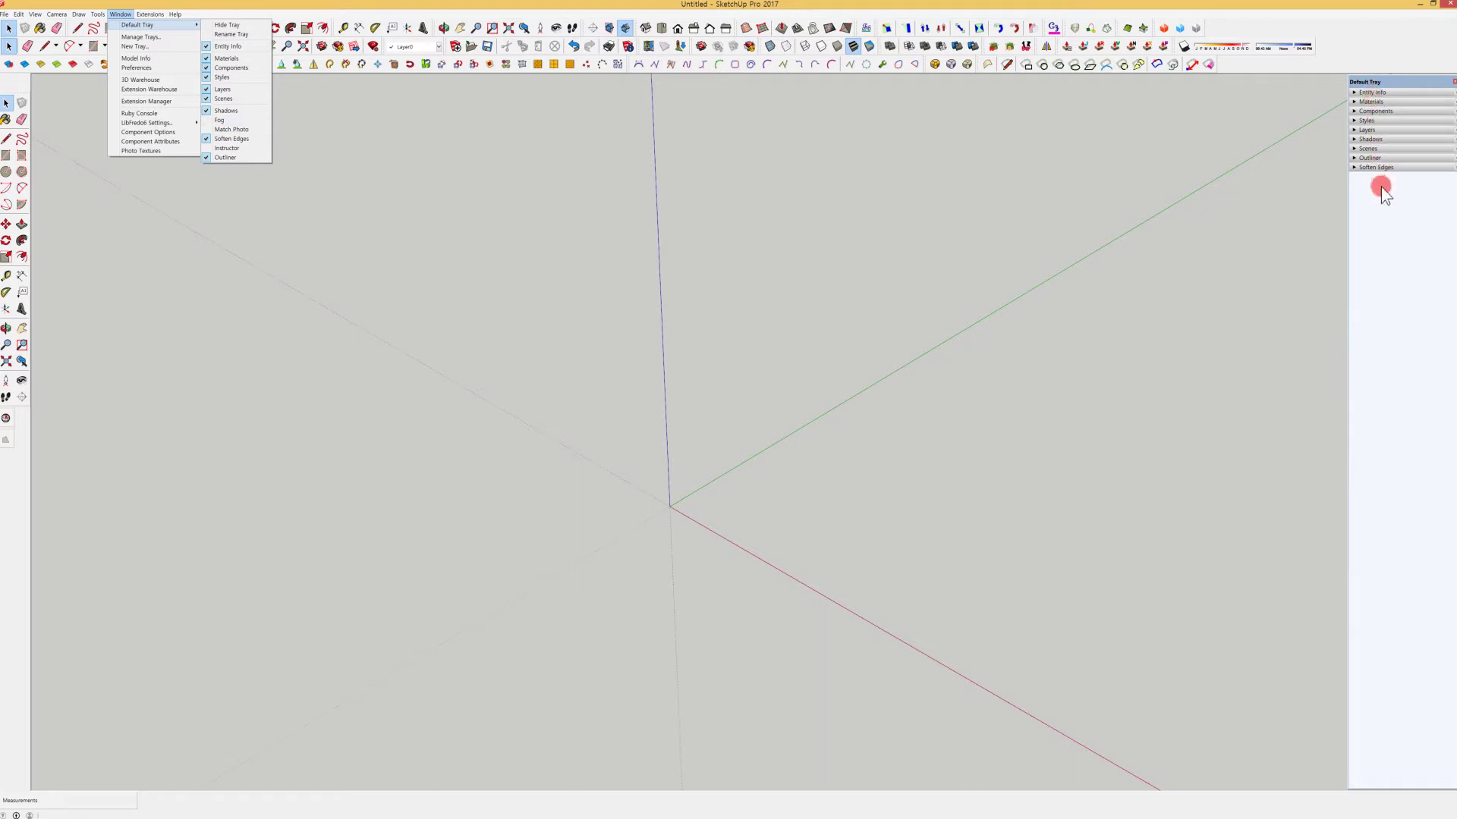
Review the Entity Info details and look through the available material categories.
{"action": "left_click", "coordinate": [1380, 93]}
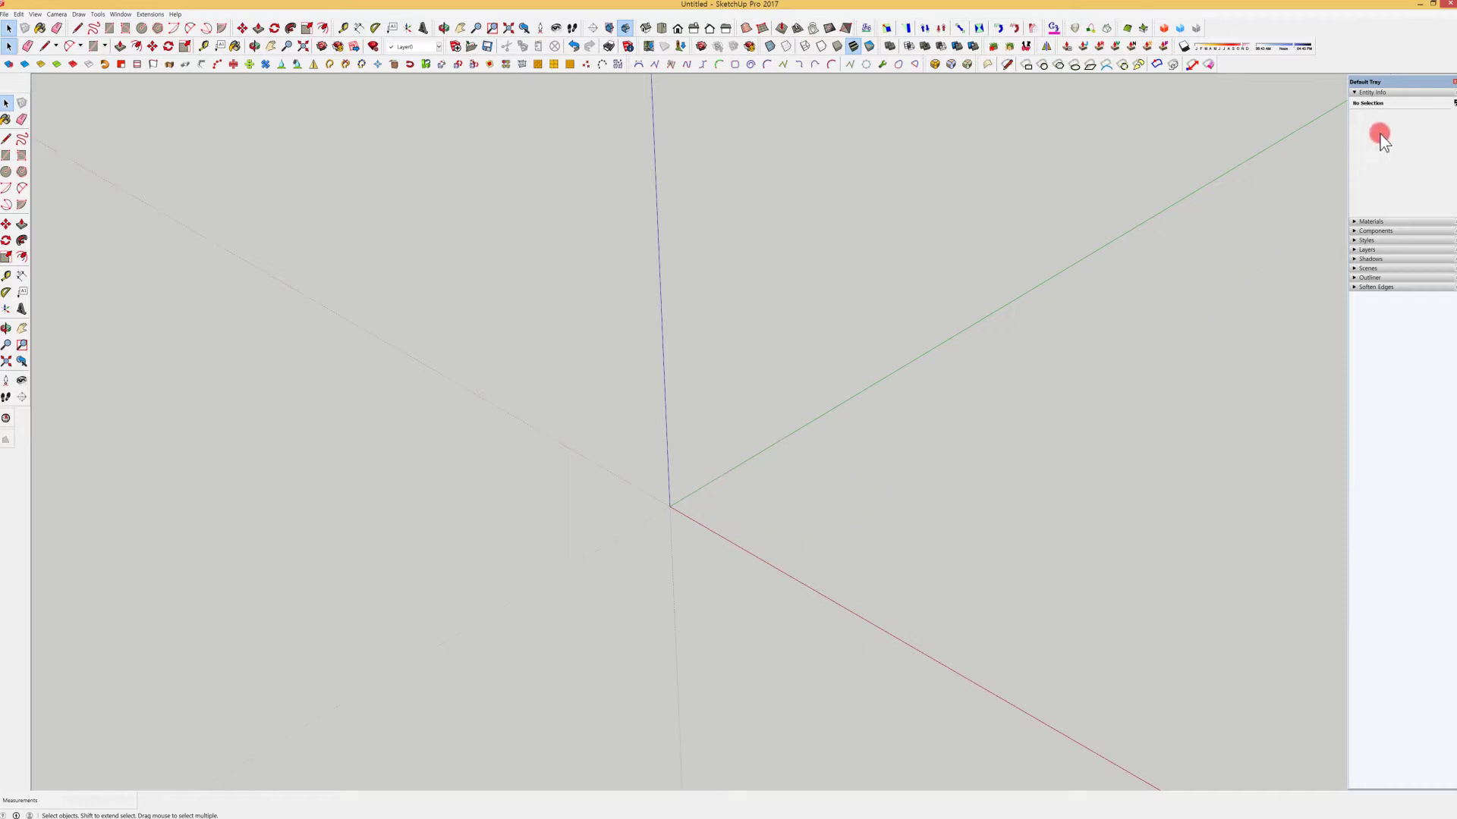
{"action": "left_click", "coordinate": [1384, 220]}
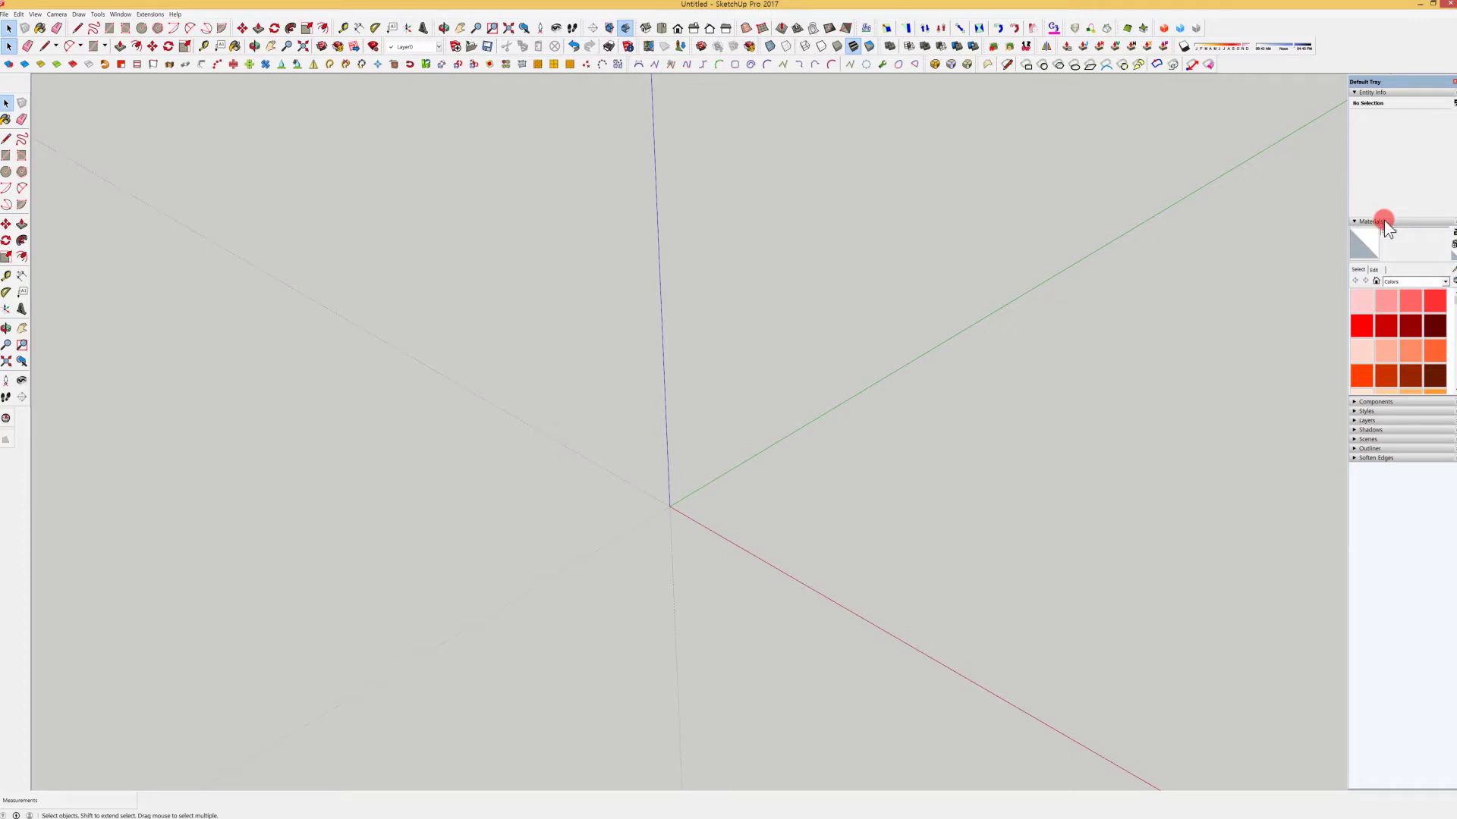
{"action": "left_click", "coordinate": [1445, 281]}
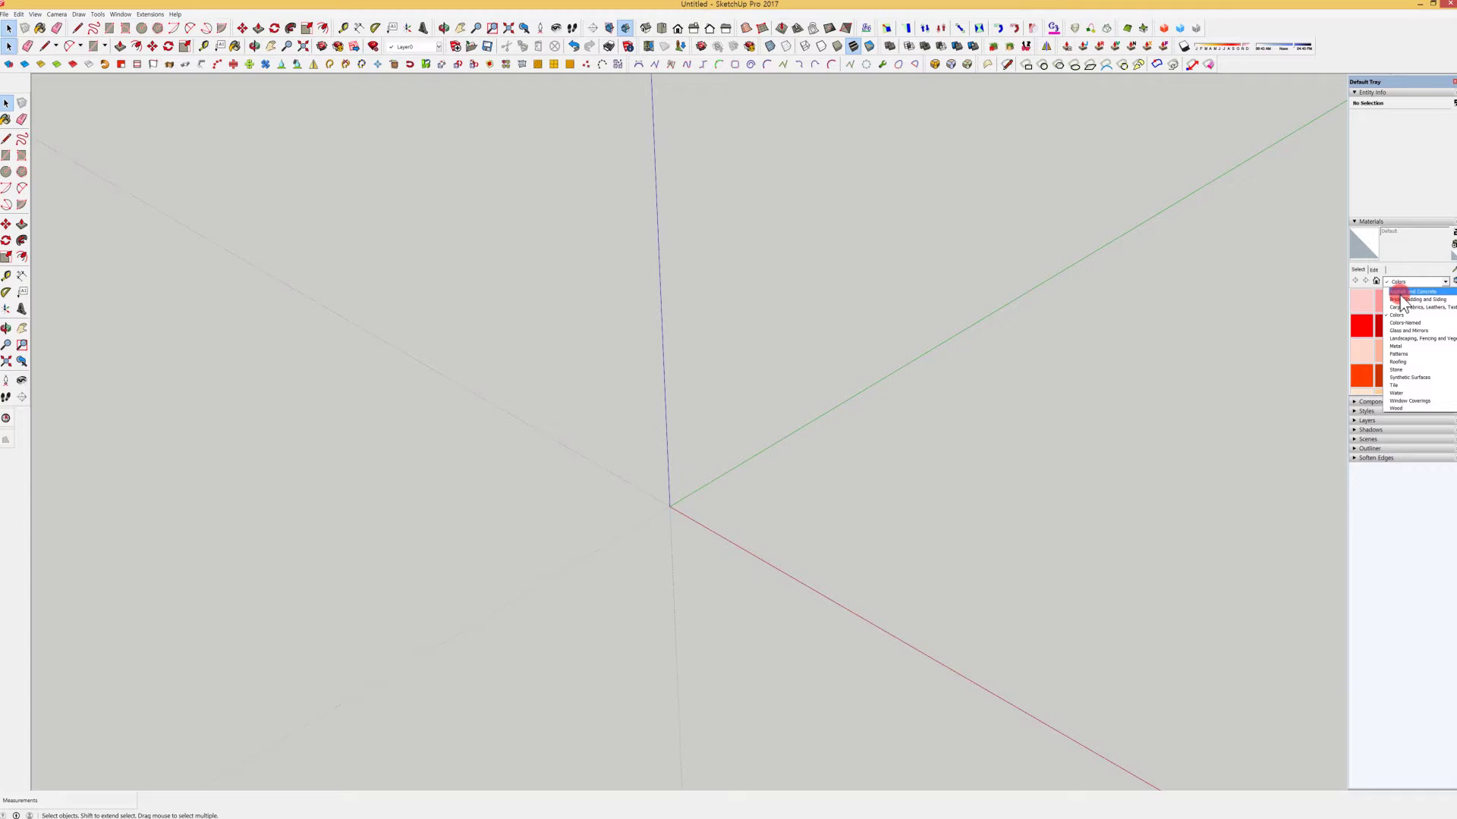
{"action": "left_click", "coordinate": [1401, 296]}
{"action": "left_click", "coordinate": [1385, 221]}
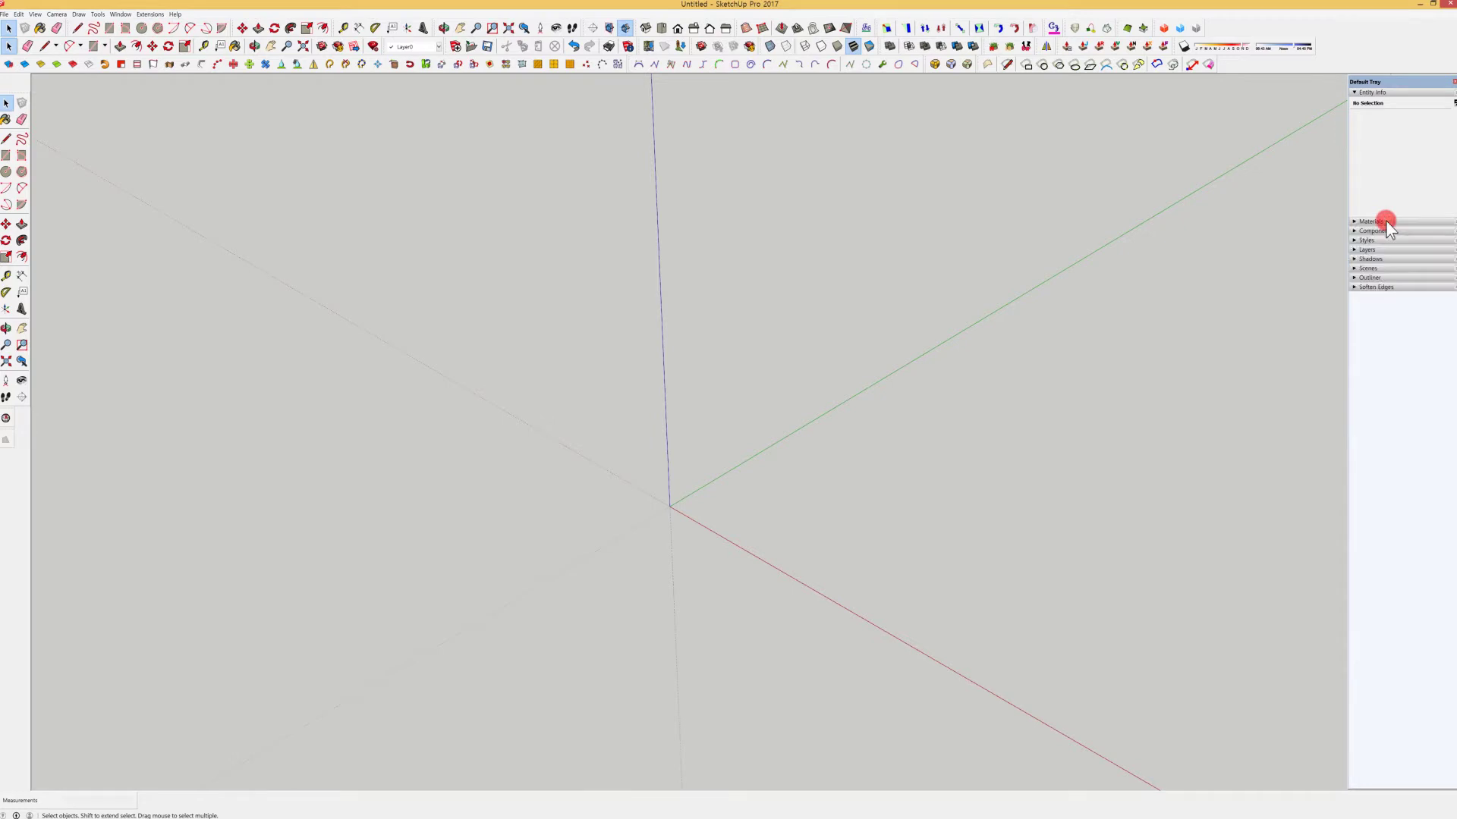
Browse the sample models in the component library.
{"action": "left_click", "coordinate": [1382, 230]}
{"action": "left_click", "coordinate": [1380, 316]}
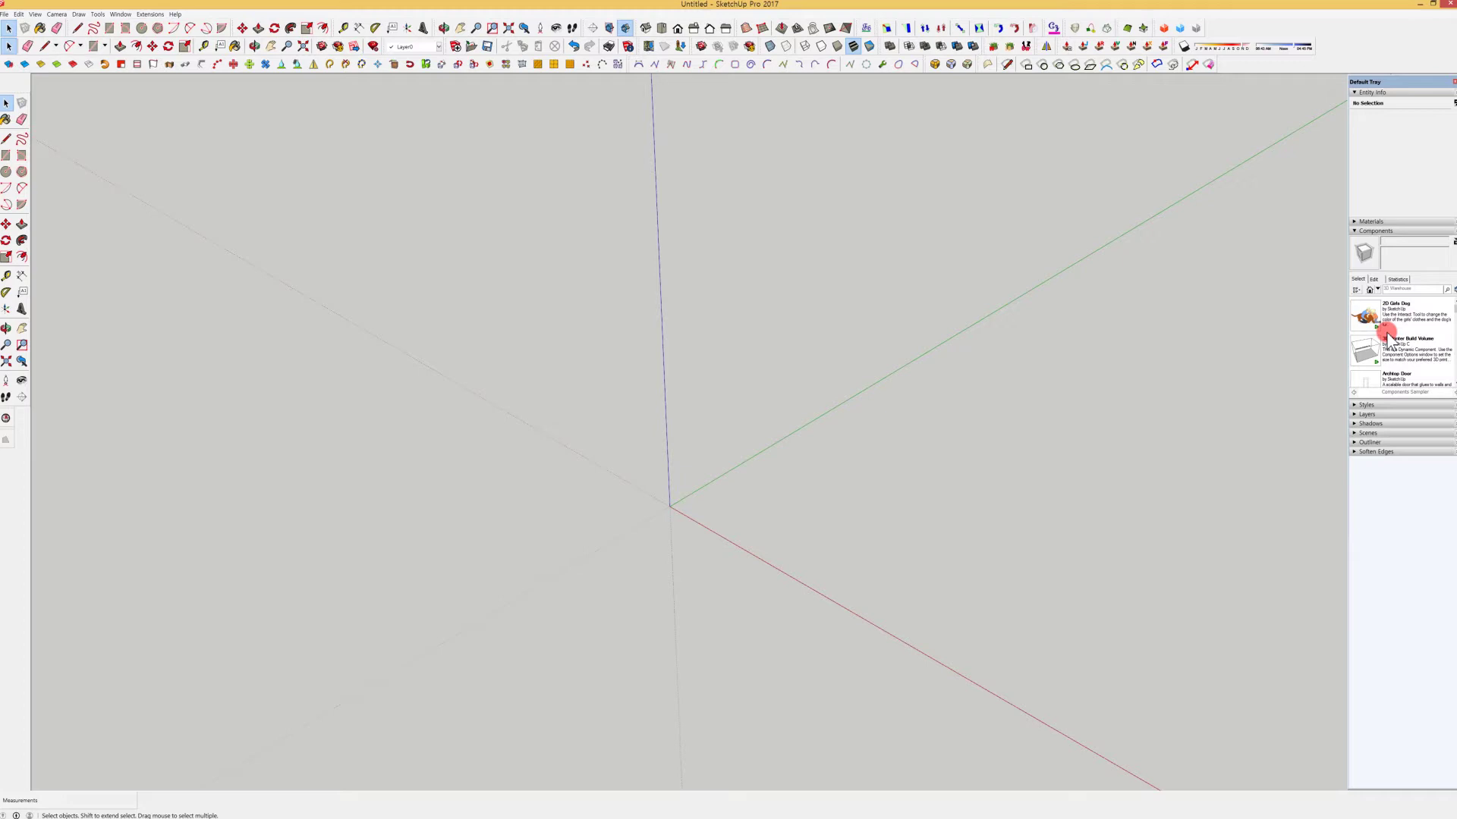
{"action": "left_click_drag", "start_coordinate": [1388, 337], "coordinate": [1340, 337]}
{"action": "scroll", "coordinate": [1451, 308], "scroll_direction": "down", "scroll_amount": 3}
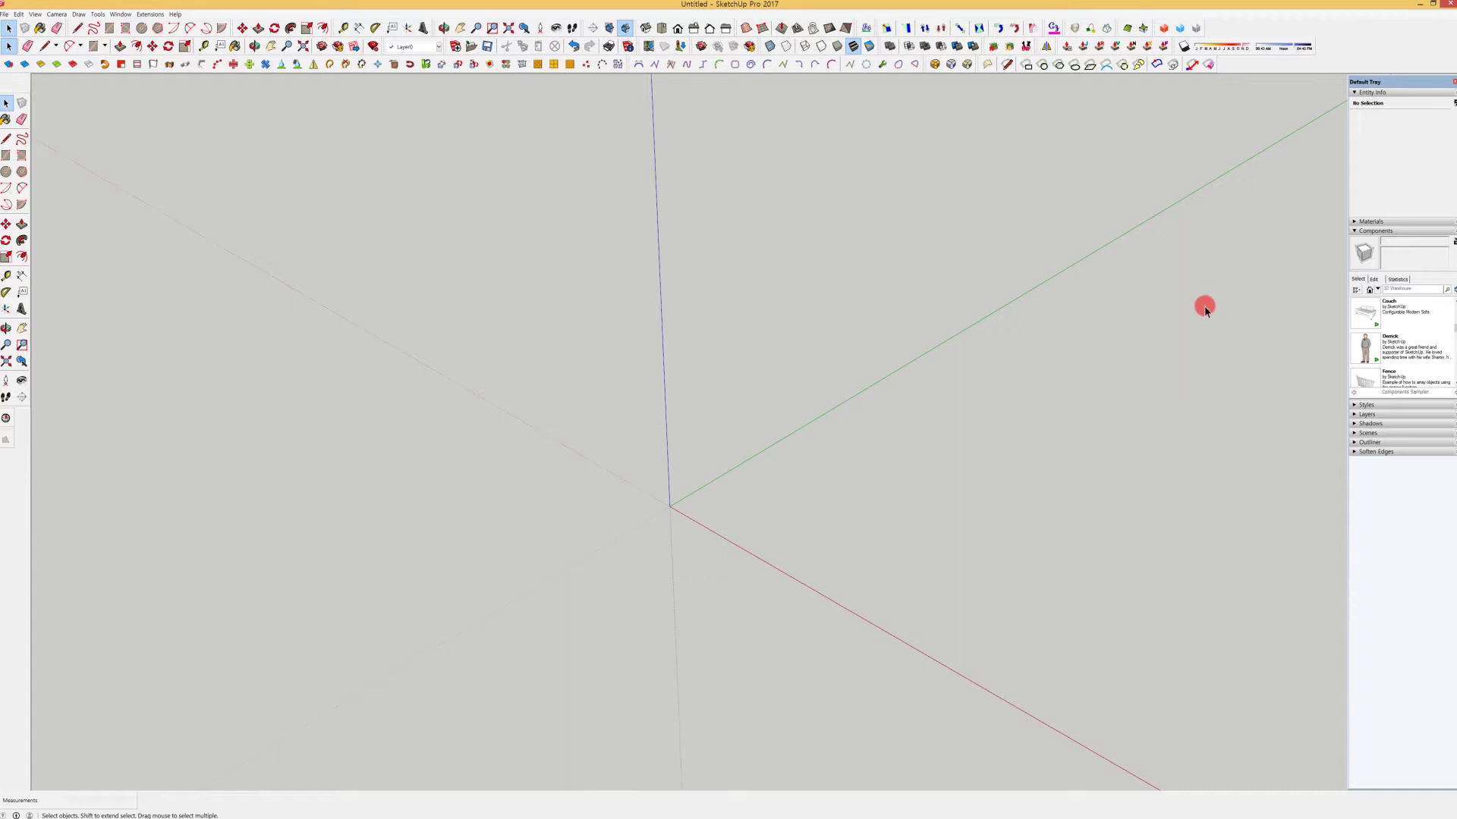
{"action": "left_click", "coordinate": [1374, 231]}
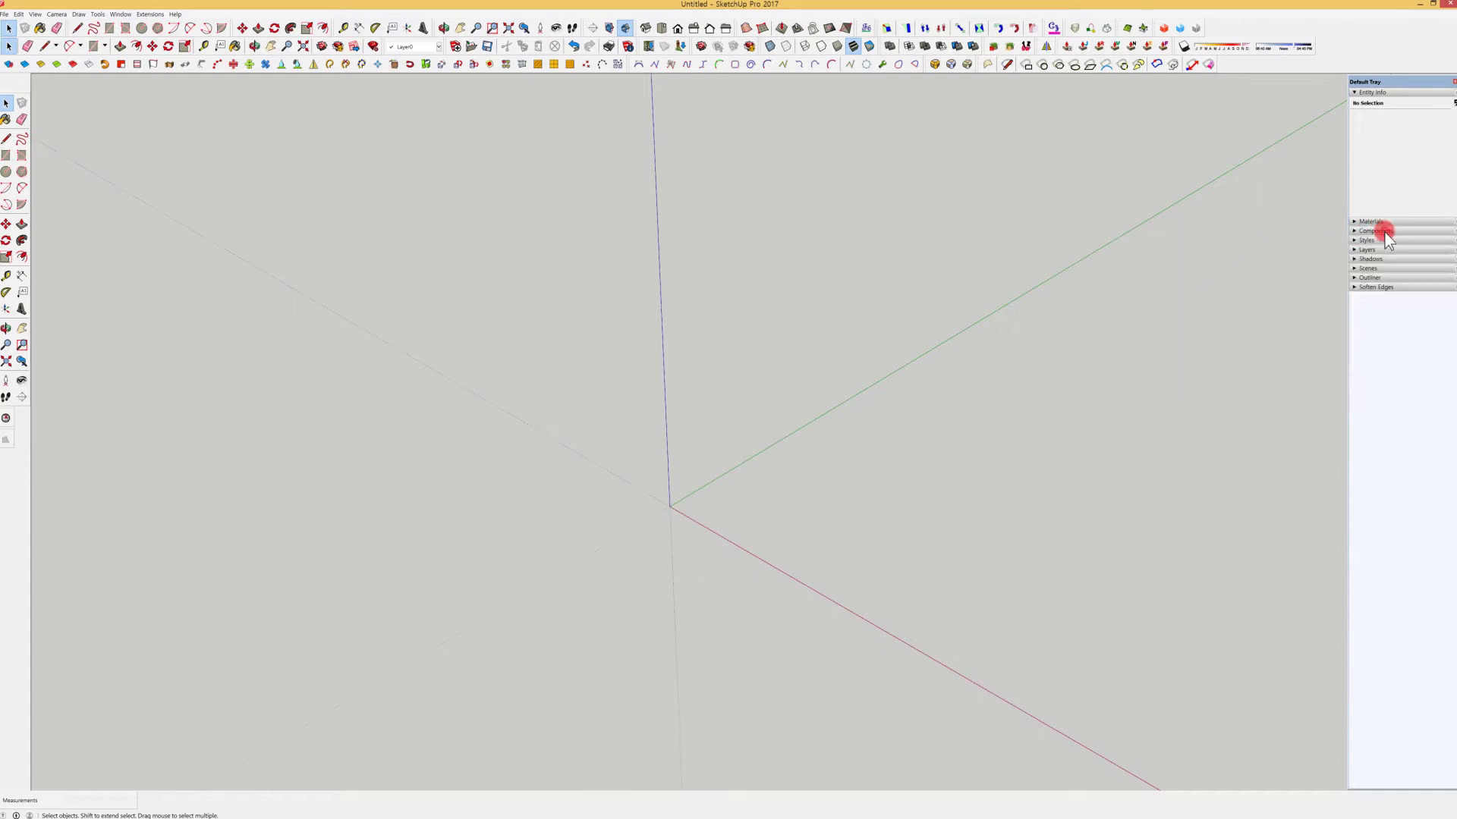
Examine the edge style options, the shadow time and date settings, and the Scenes and Soften Edges options.
{"action": "left_click", "coordinate": [1386, 240]}
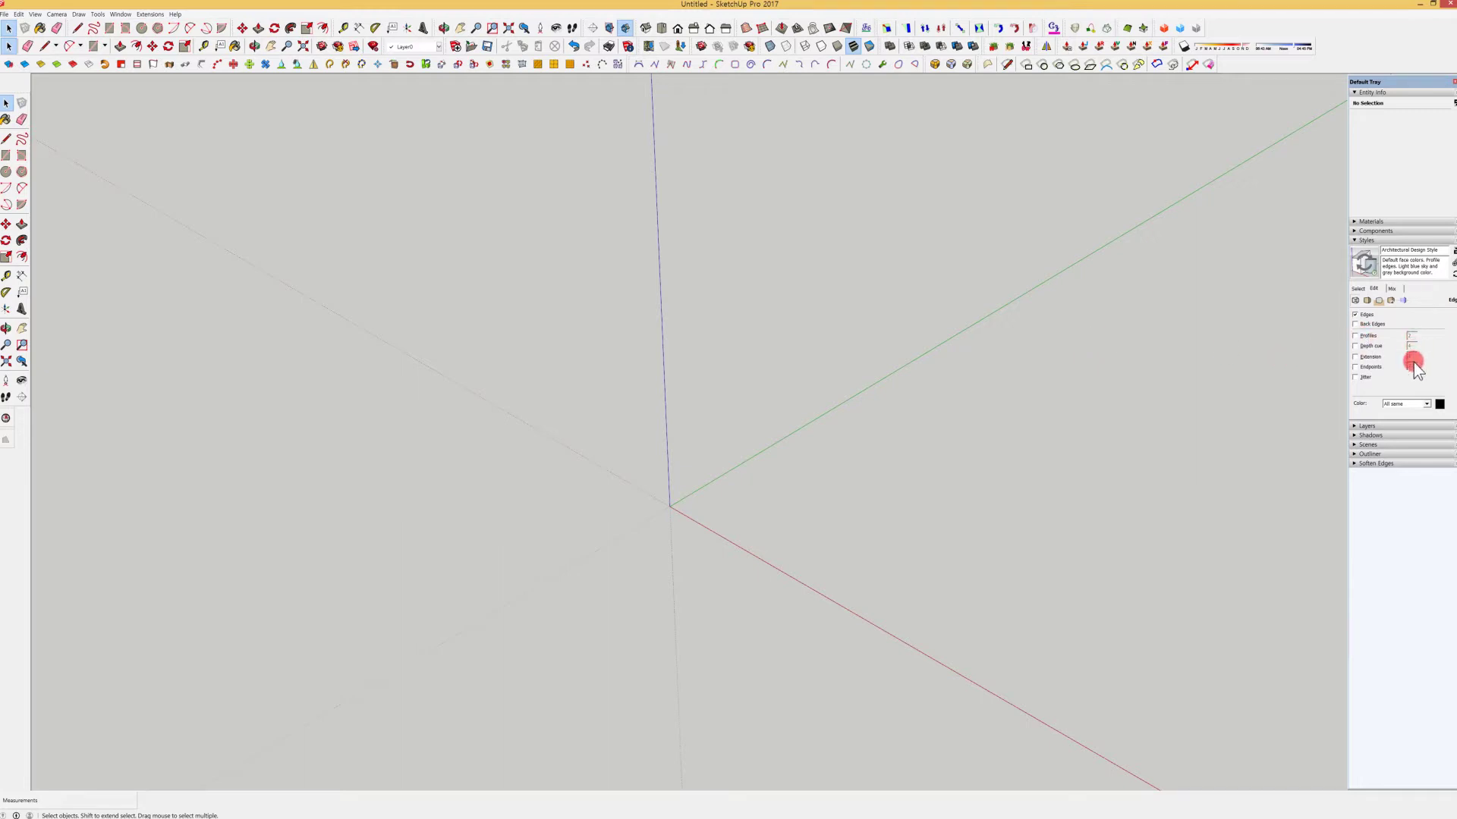
{"action": "left_click", "coordinate": [1385, 241]}
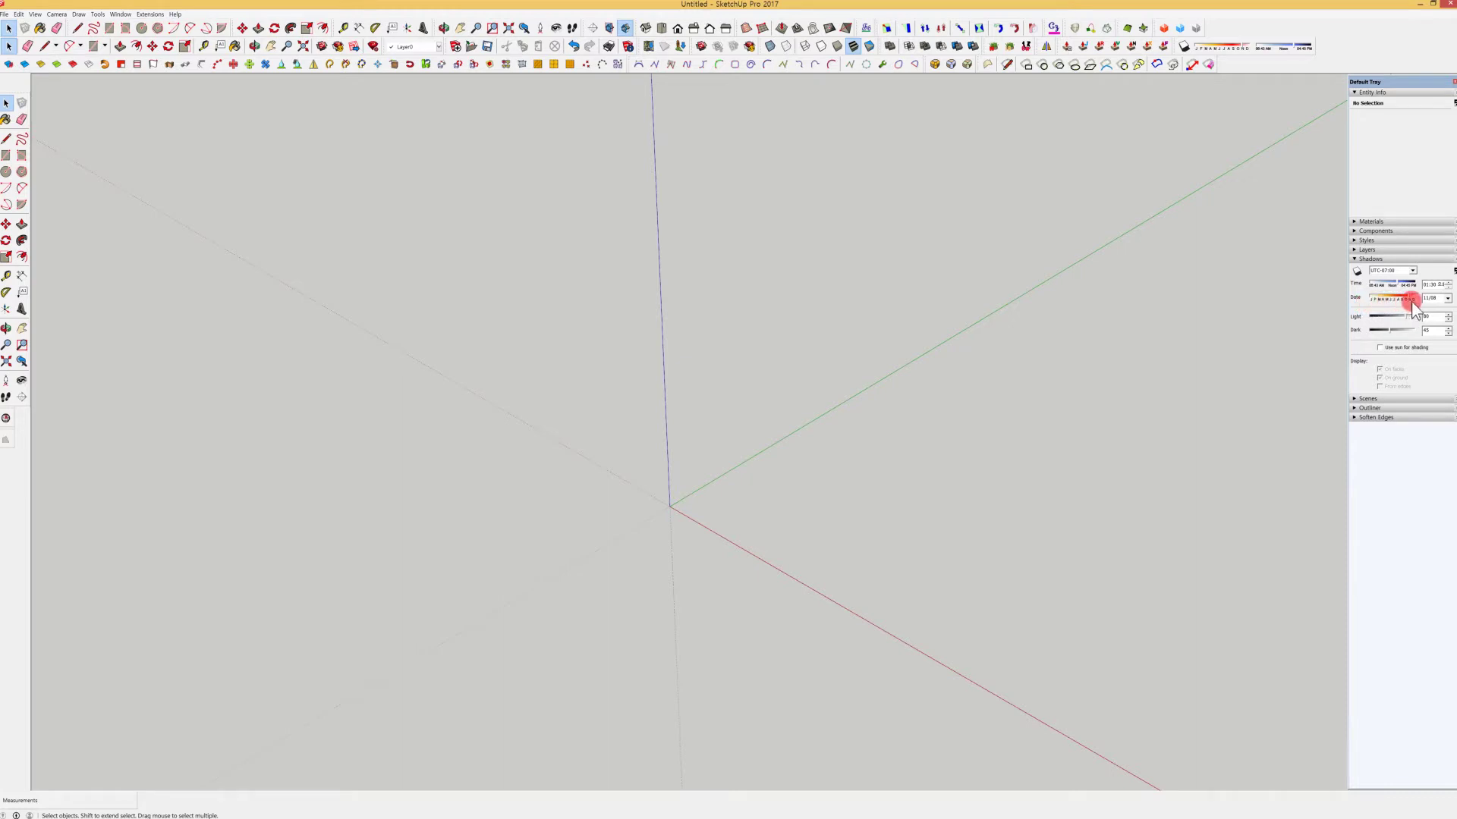
{"action": "mouse_move", "coordinate": [1413, 302]}
{"action": "left_mouse_down"}
{"action": "mouse_move", "coordinate": [1376, 304]}
{"action": "mouse_move", "coordinate": [1415, 302]}
{"action": "left_mouse_up"}
{"action": "left_click_drag", "start_coordinate": [1399, 287], "coordinate": [1437, 295]}
{"action": "left_click", "coordinate": [1370, 260]}
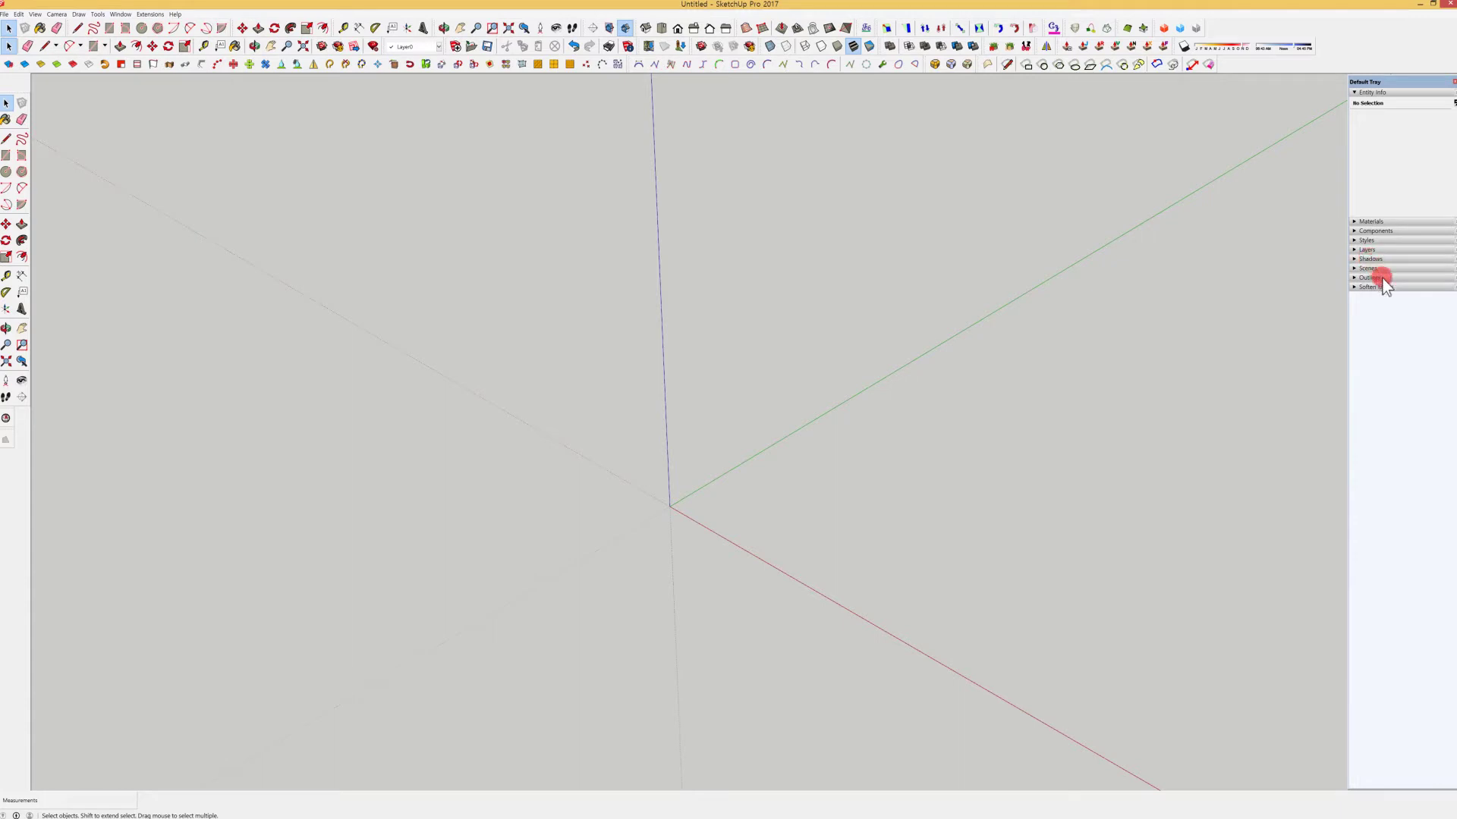
{"action": "left_click", "coordinate": [1374, 269]}
{"action": "left_click", "coordinate": [1398, 288]}
{"action": "left_click", "coordinate": [1381, 89]}
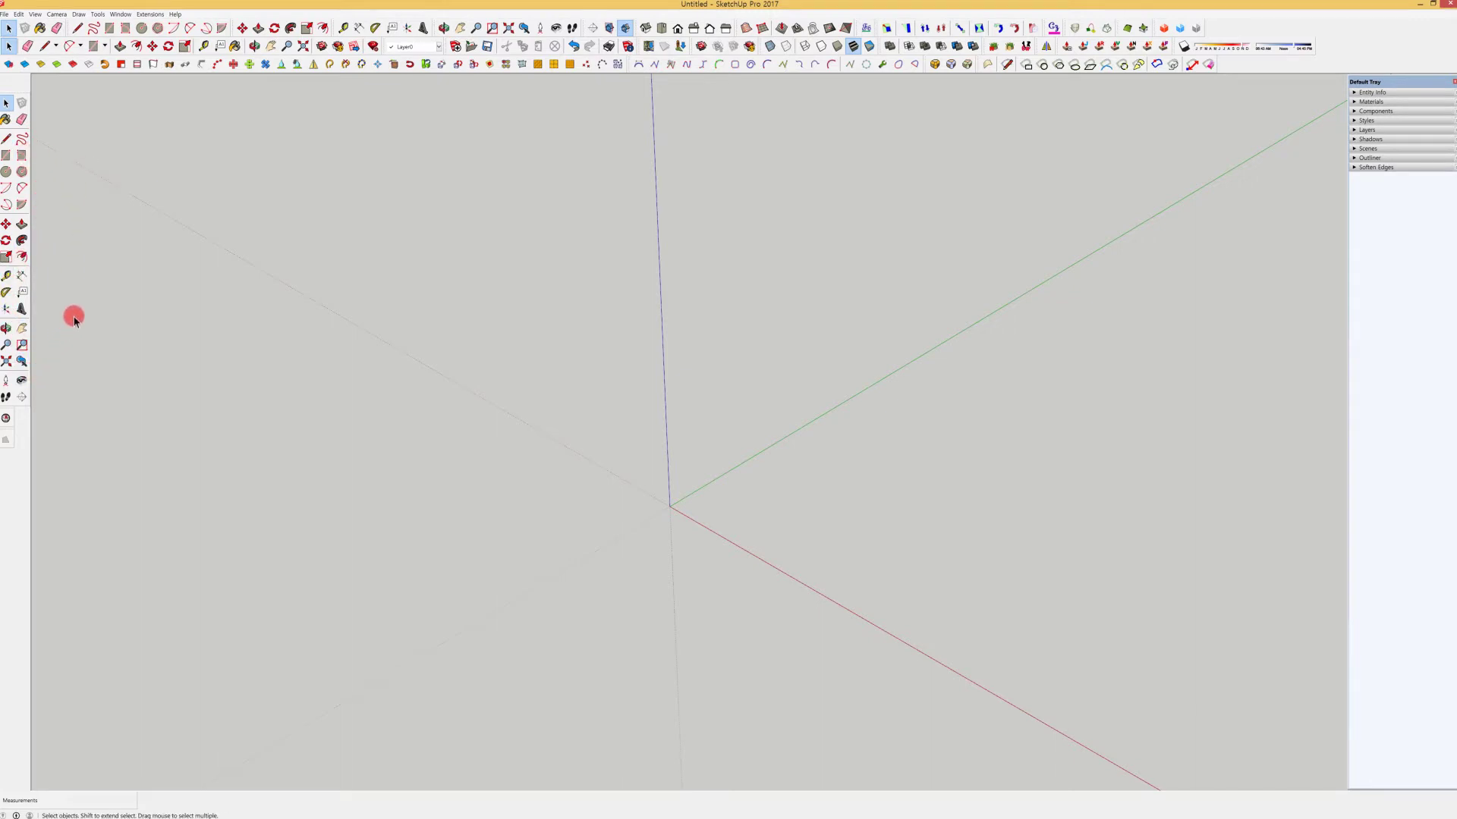
{"action": "left_click", "coordinate": [6, 120]}
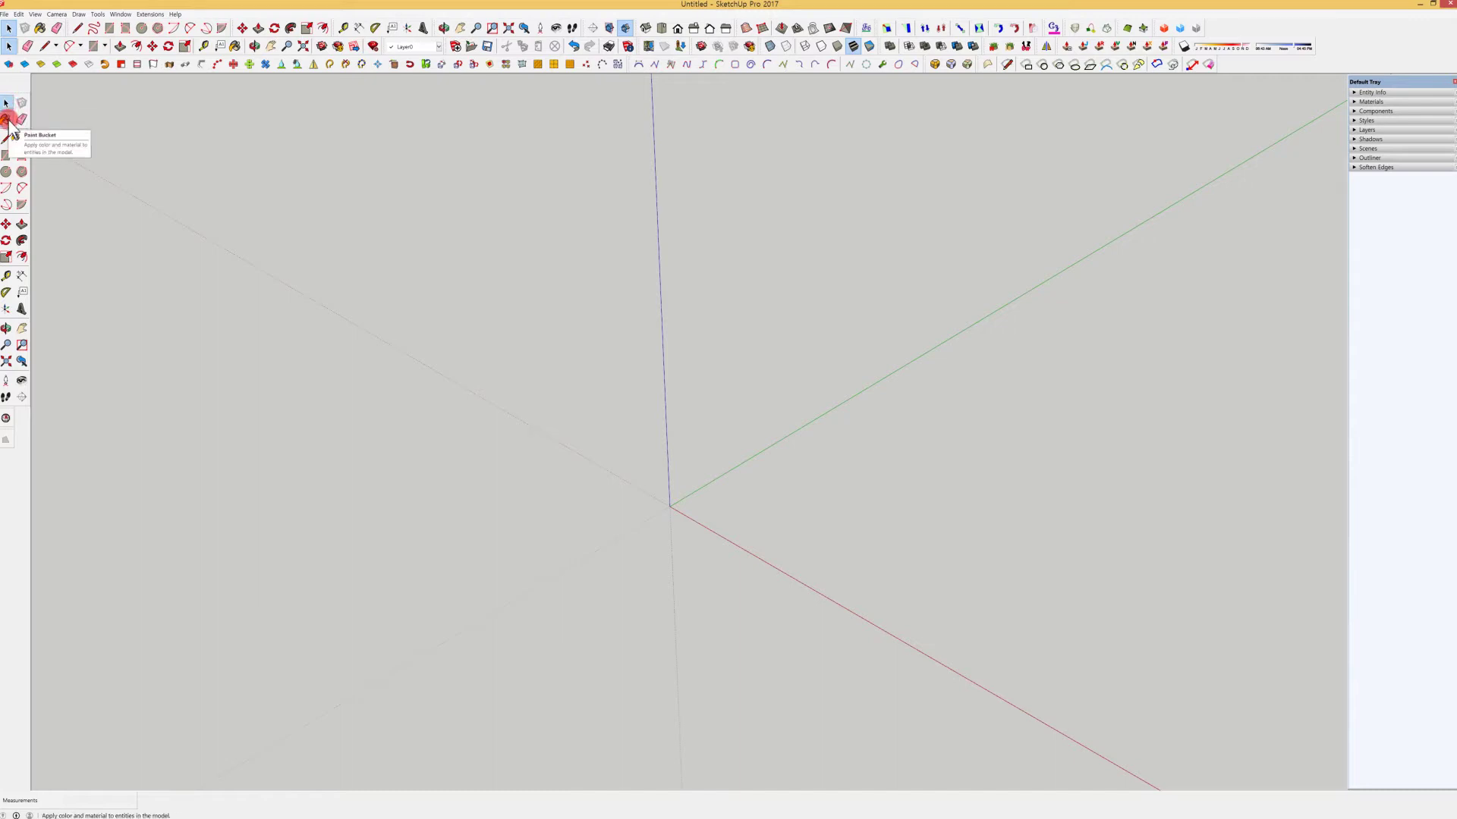
{"action": "left_click", "coordinate": [21, 120]}
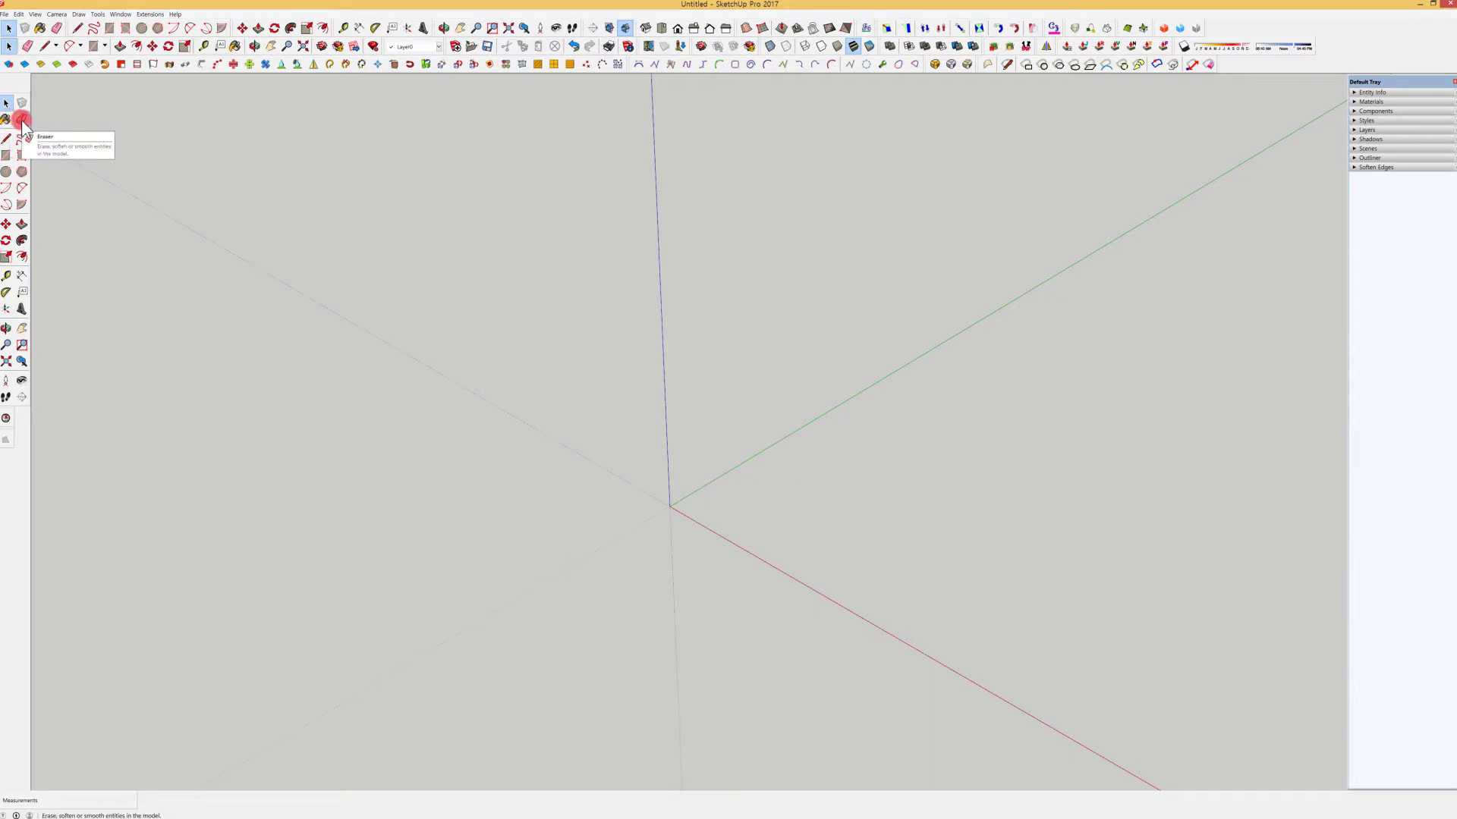
{"action": "left_click", "coordinate": [7, 139]}
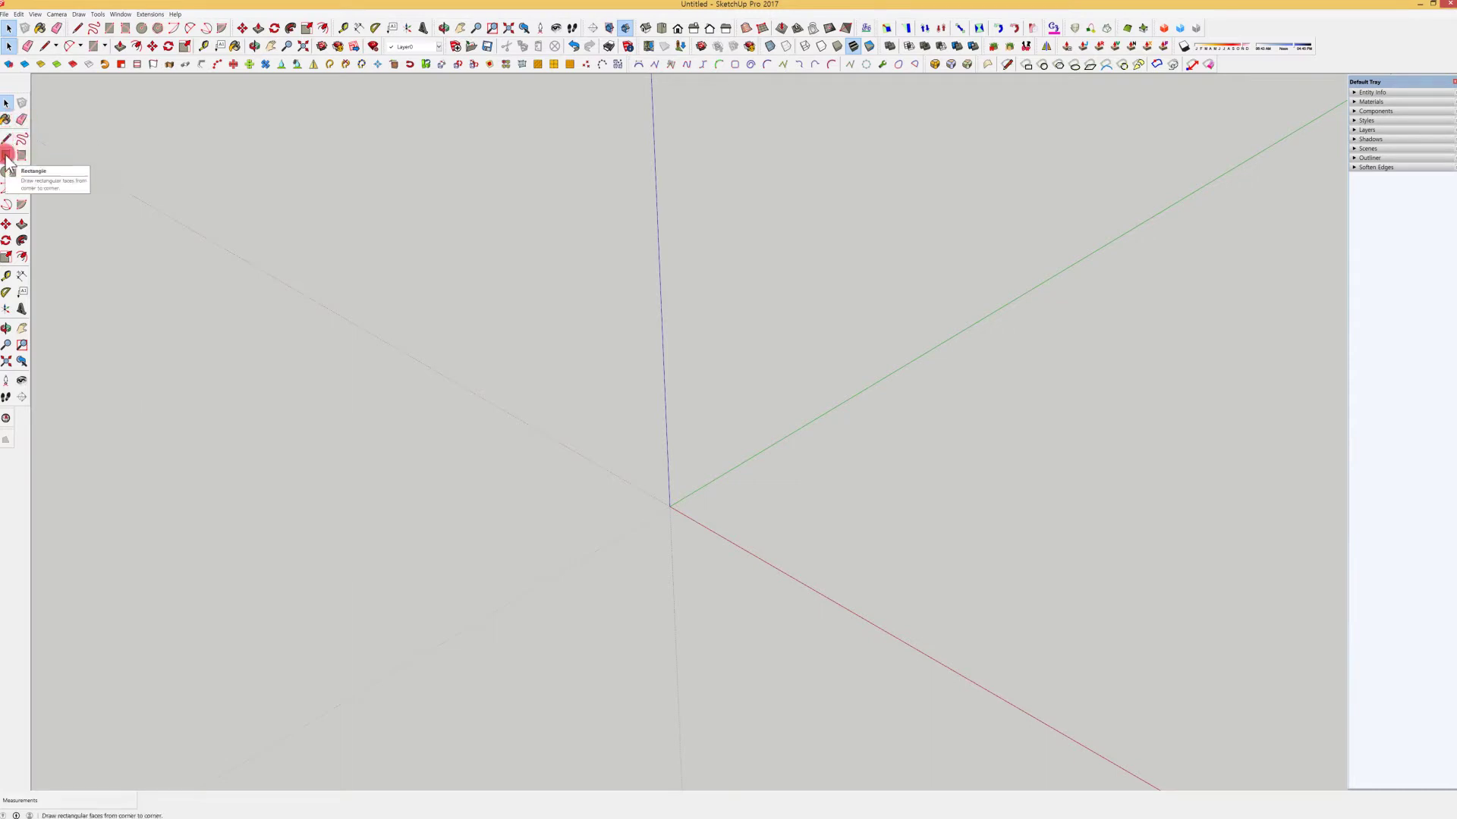
{"action": "left_click", "coordinate": [33, 334]}
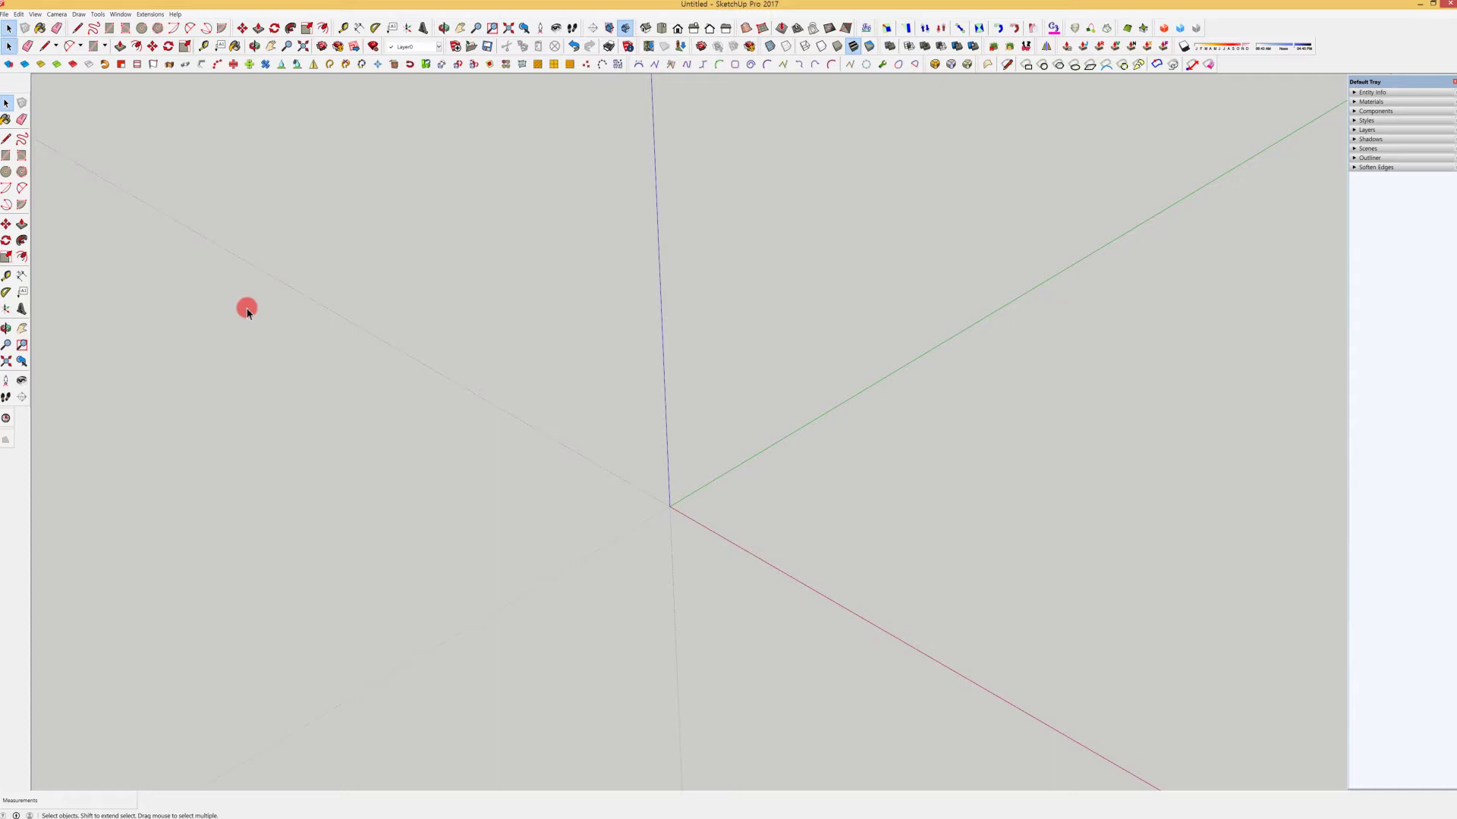
Draw a closed four-sided face with the Line tool, starting at the origin with sides along the green and red axes.
{"action": "left_click", "coordinate": [6, 139]}
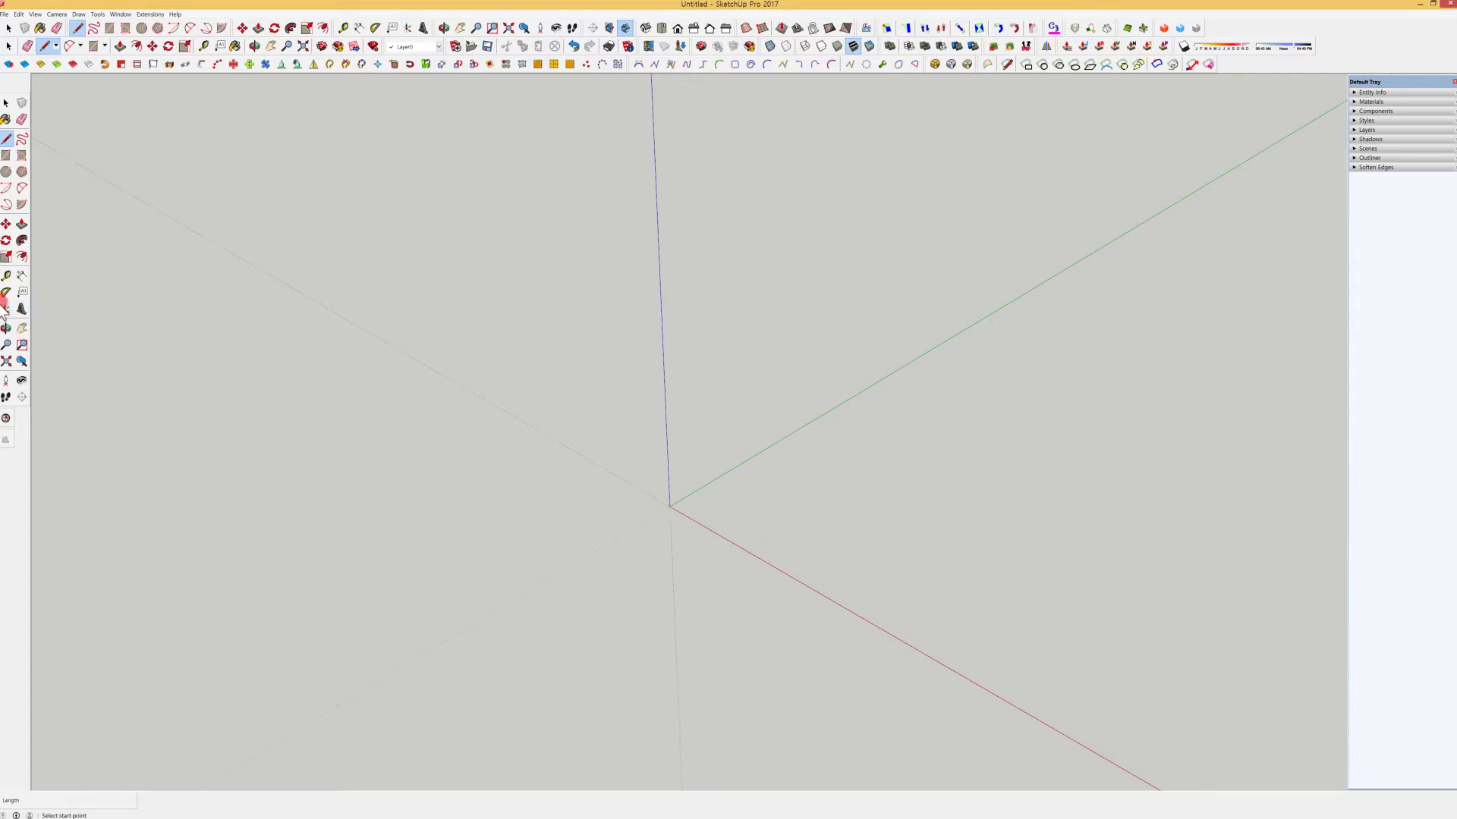
{"action": "left_click", "coordinate": [687, 504]}
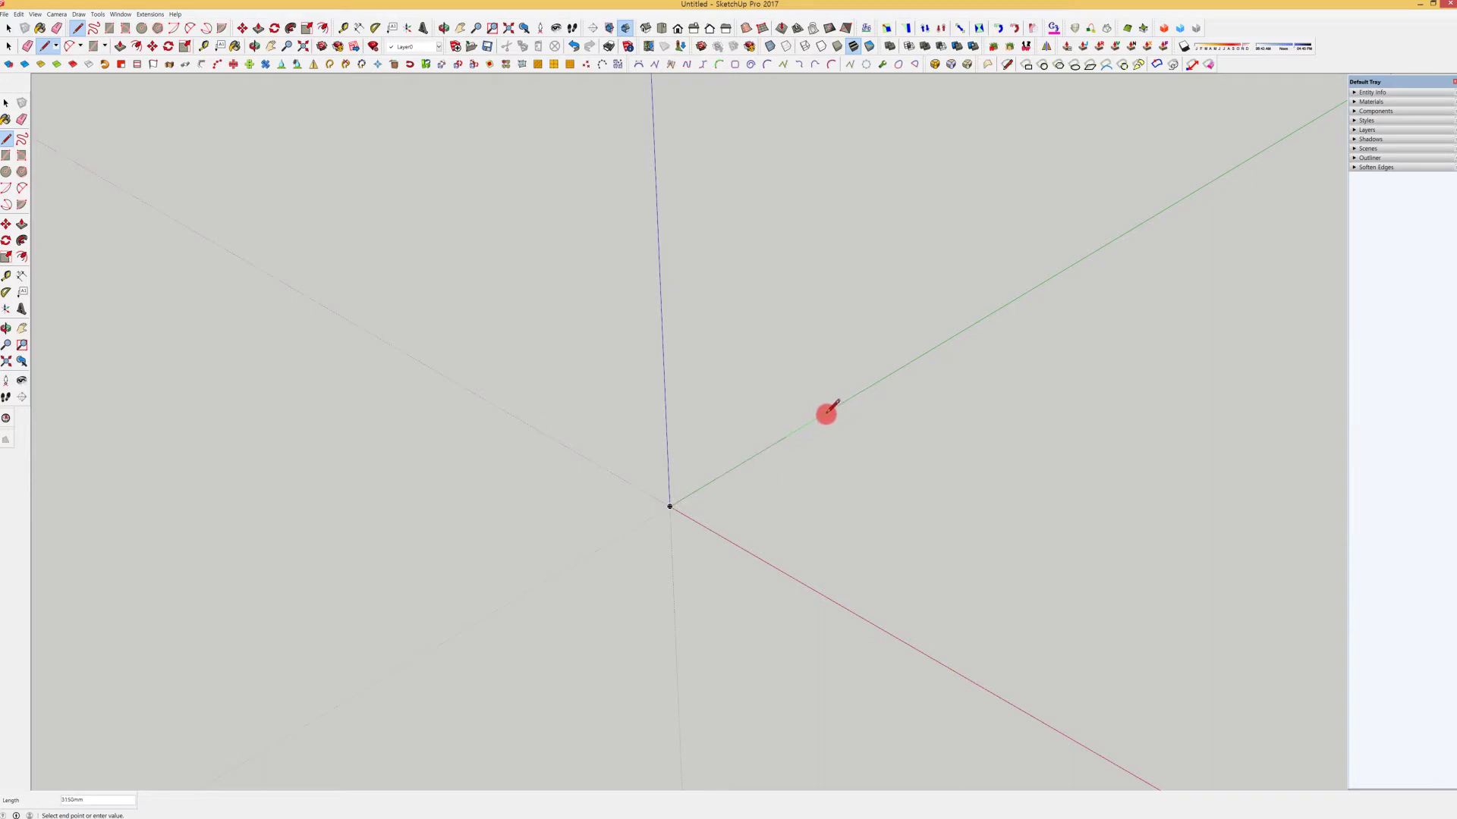
{"action": "left_click", "coordinate": [851, 398]}
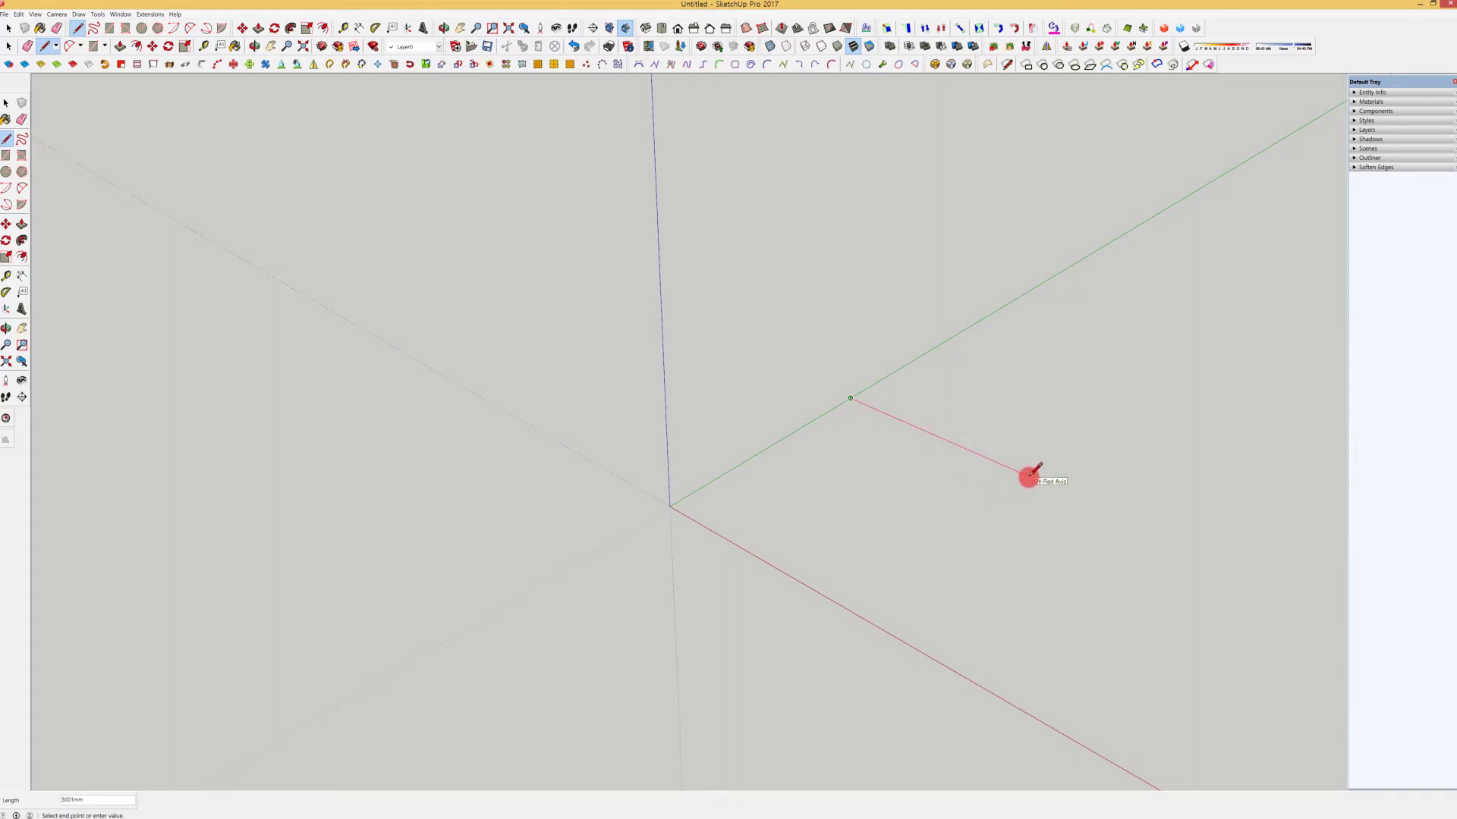
{"action": "left_click", "coordinate": [1027, 475]}
{"action": "left_click", "coordinate": [856, 613]}
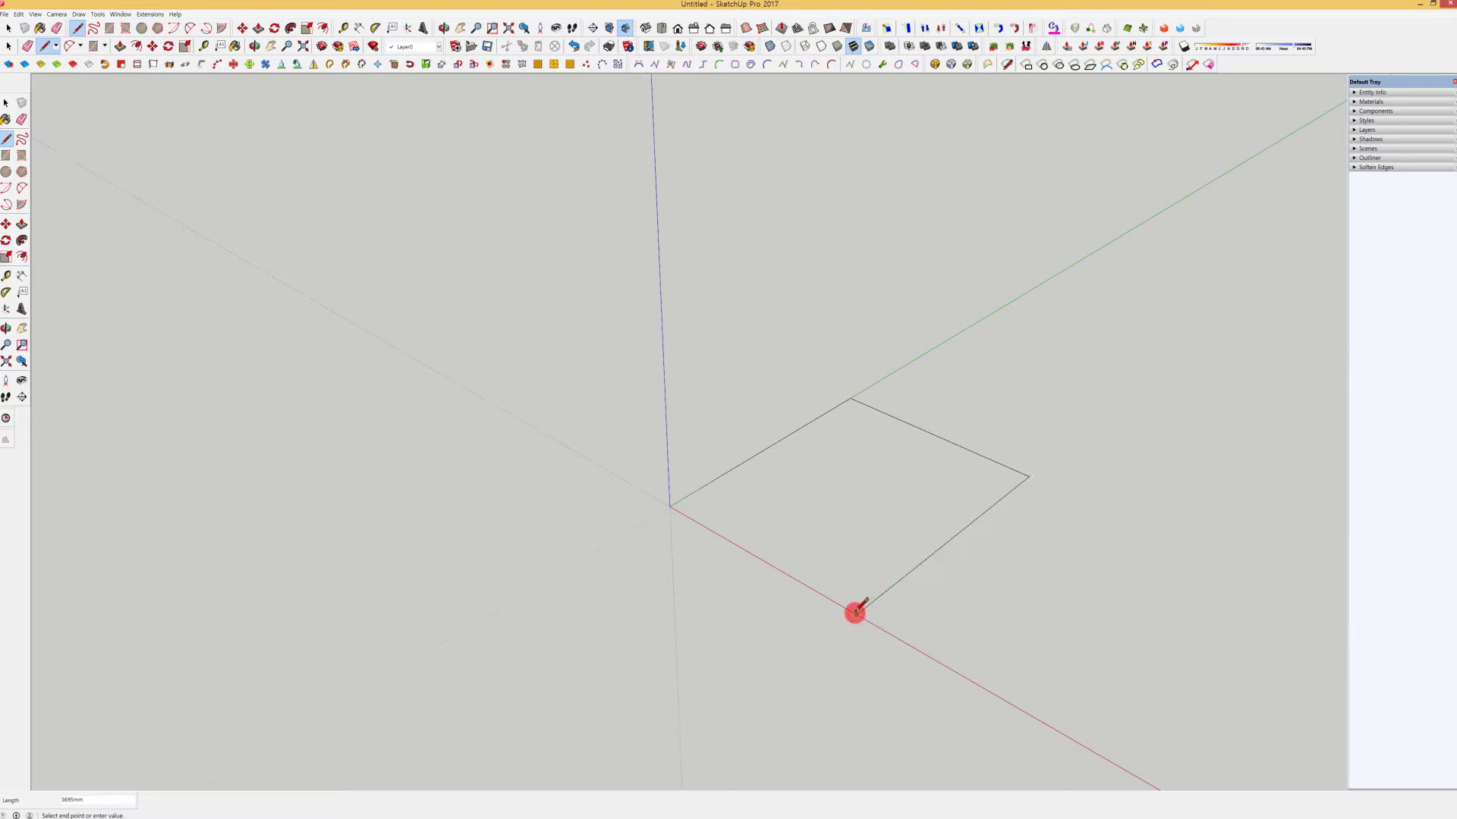
{"action": "left_click", "coordinate": [671, 506]}
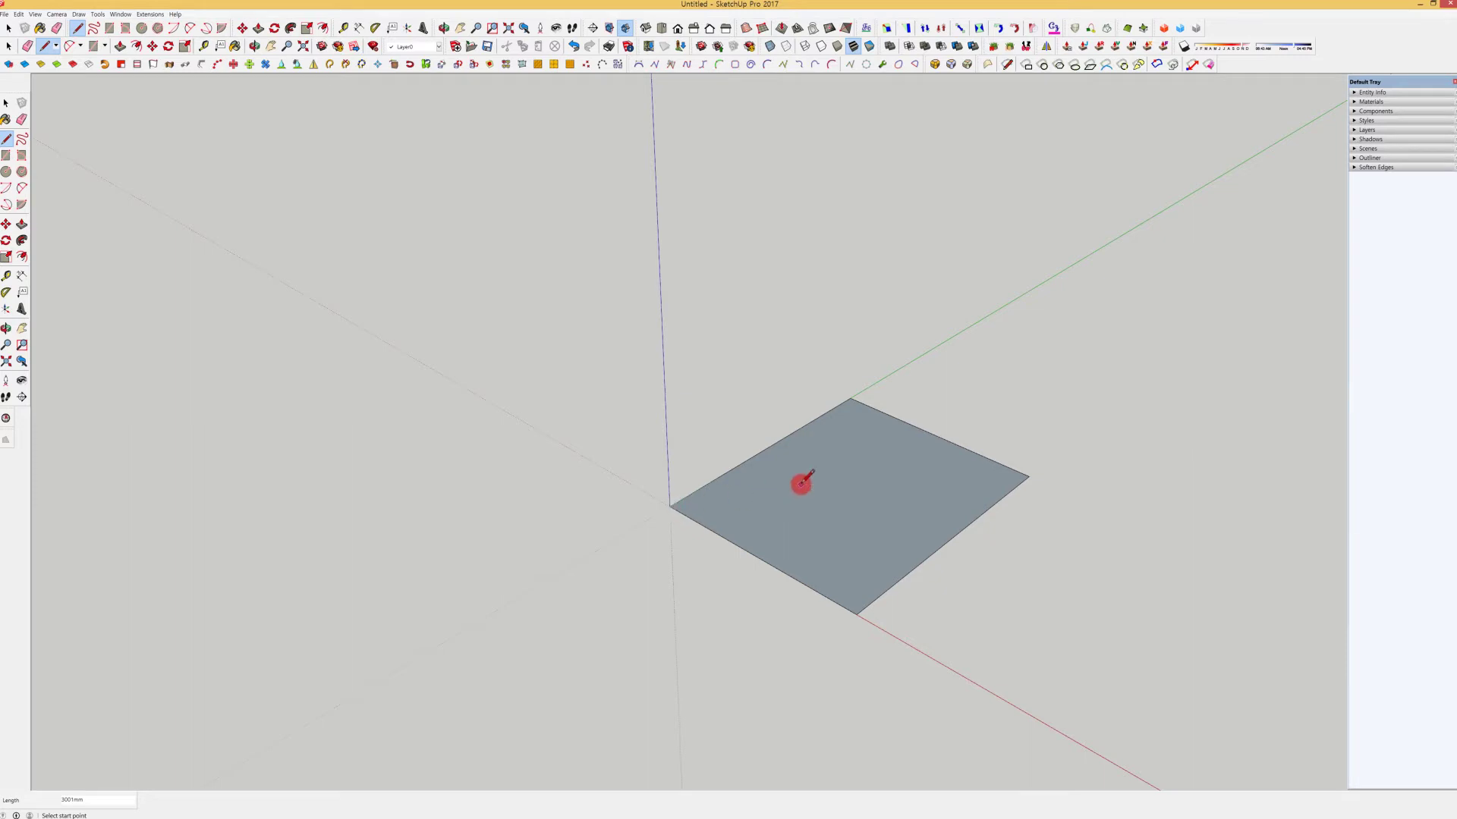
Draw a freehand outline of four connected lines beside the first face, leaving a small gap at its starting corner.
{"action": "left_click", "coordinate": [1113, 431]}
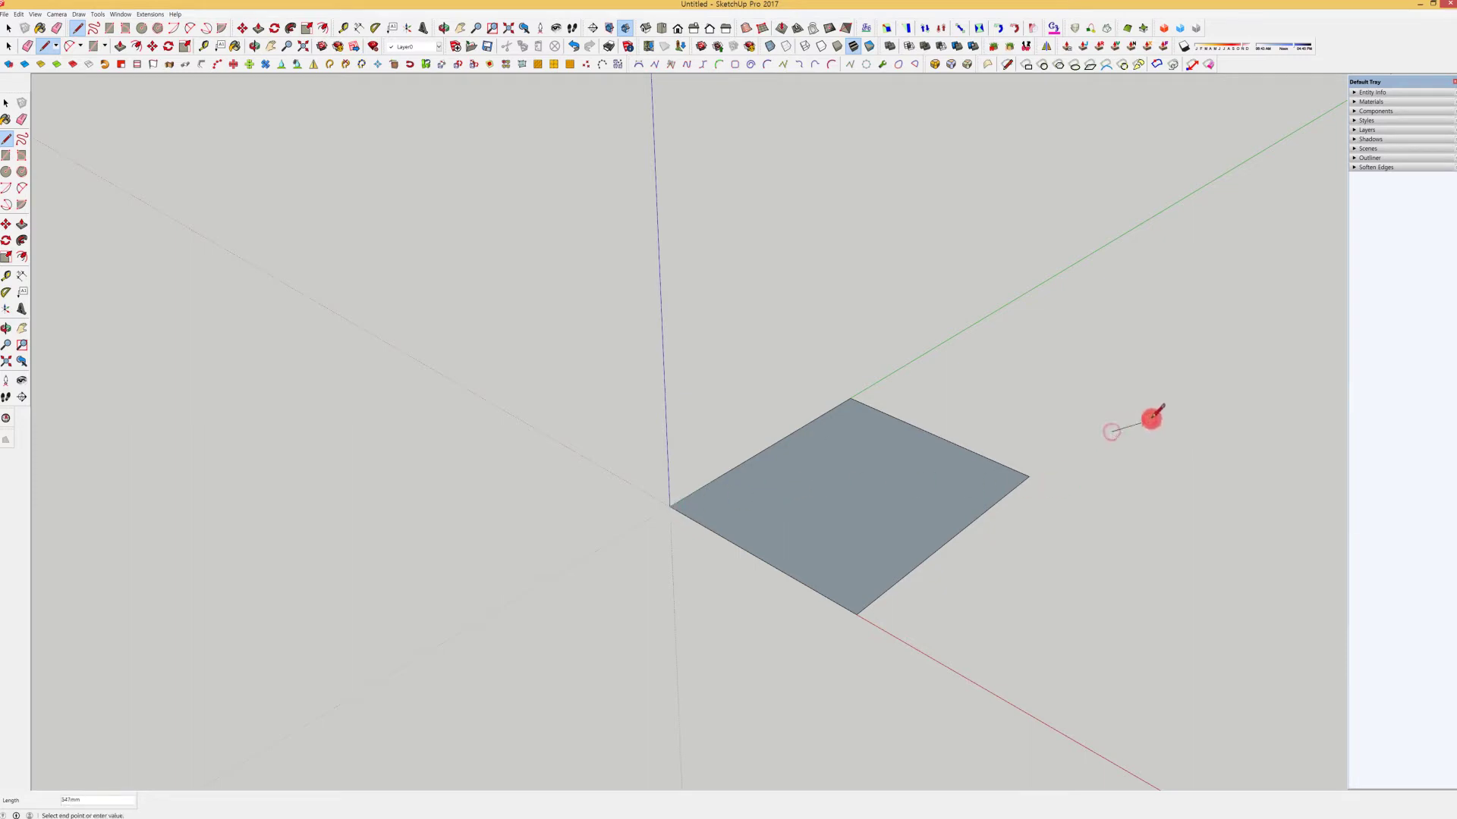
{"action": "left_click", "coordinate": [1249, 393]}
{"action": "left_click", "coordinate": [1280, 538]}
{"action": "left_click", "coordinate": [1114, 576]}
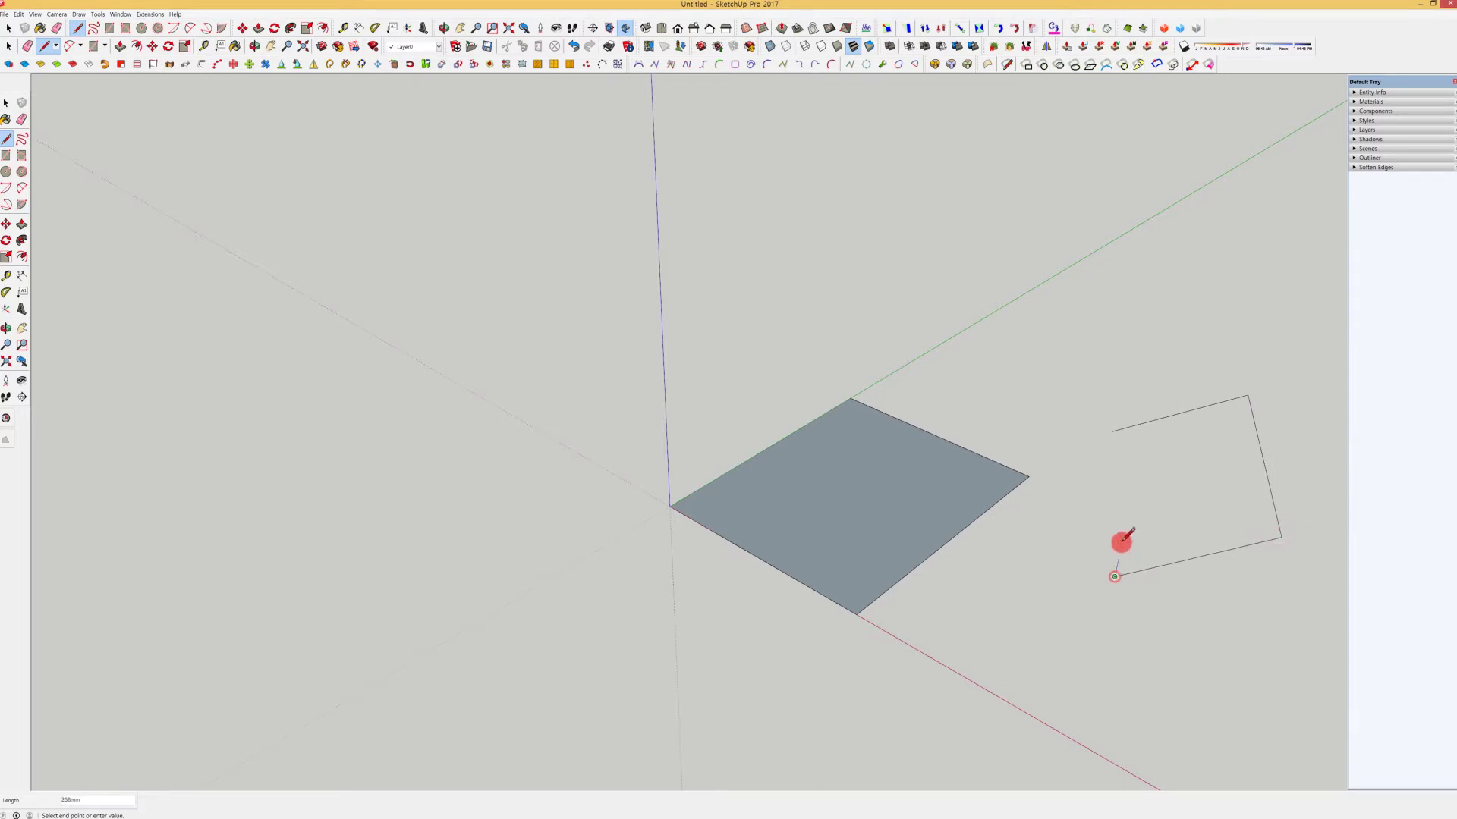
{"action": "left_click", "coordinate": [1128, 440]}
{"action": "key", "text": "space"}
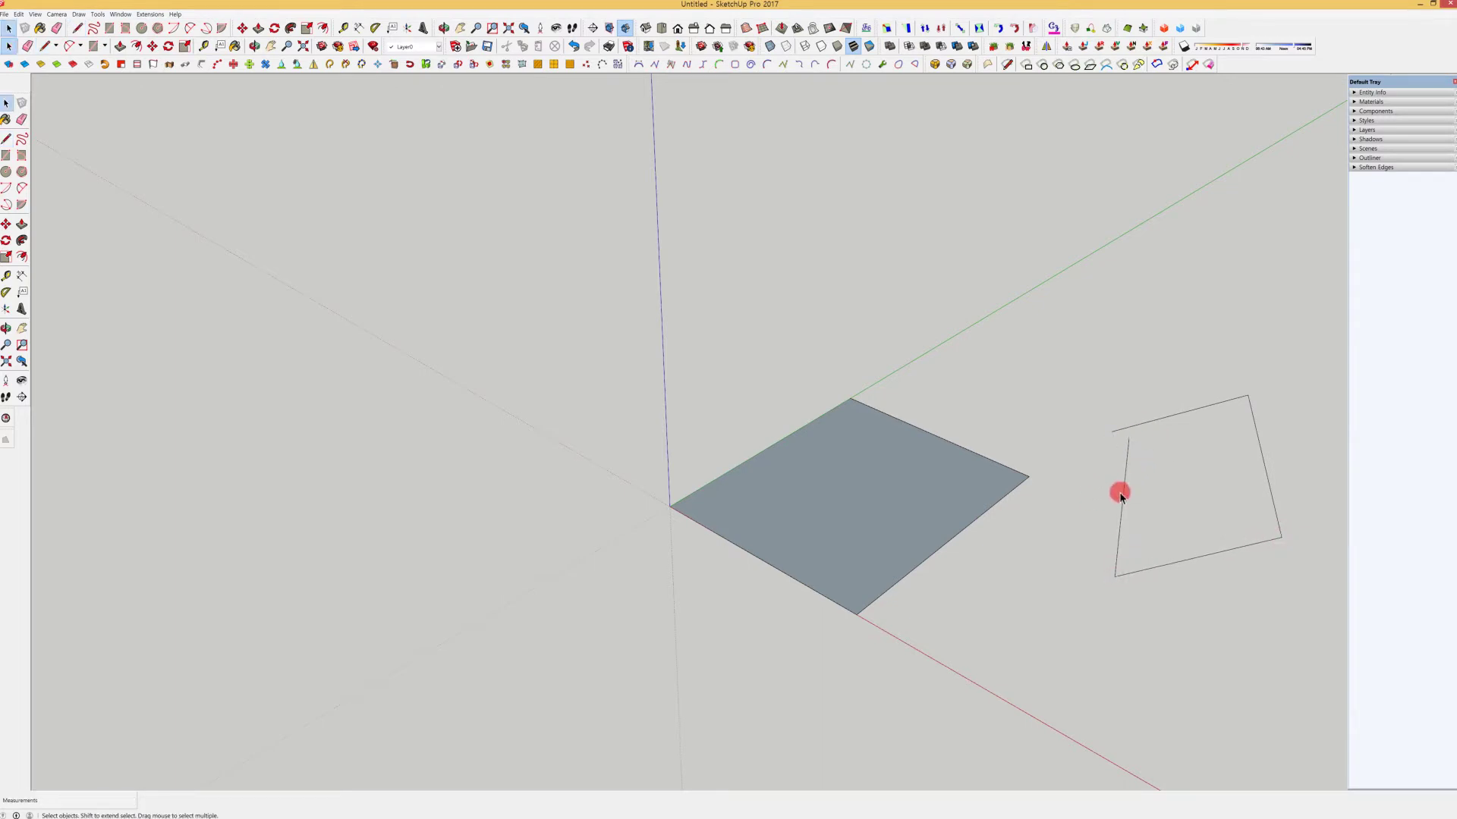
Close the gap in the second outline with a short line between its two open endpoints.
{"action": "key", "text": "l"}
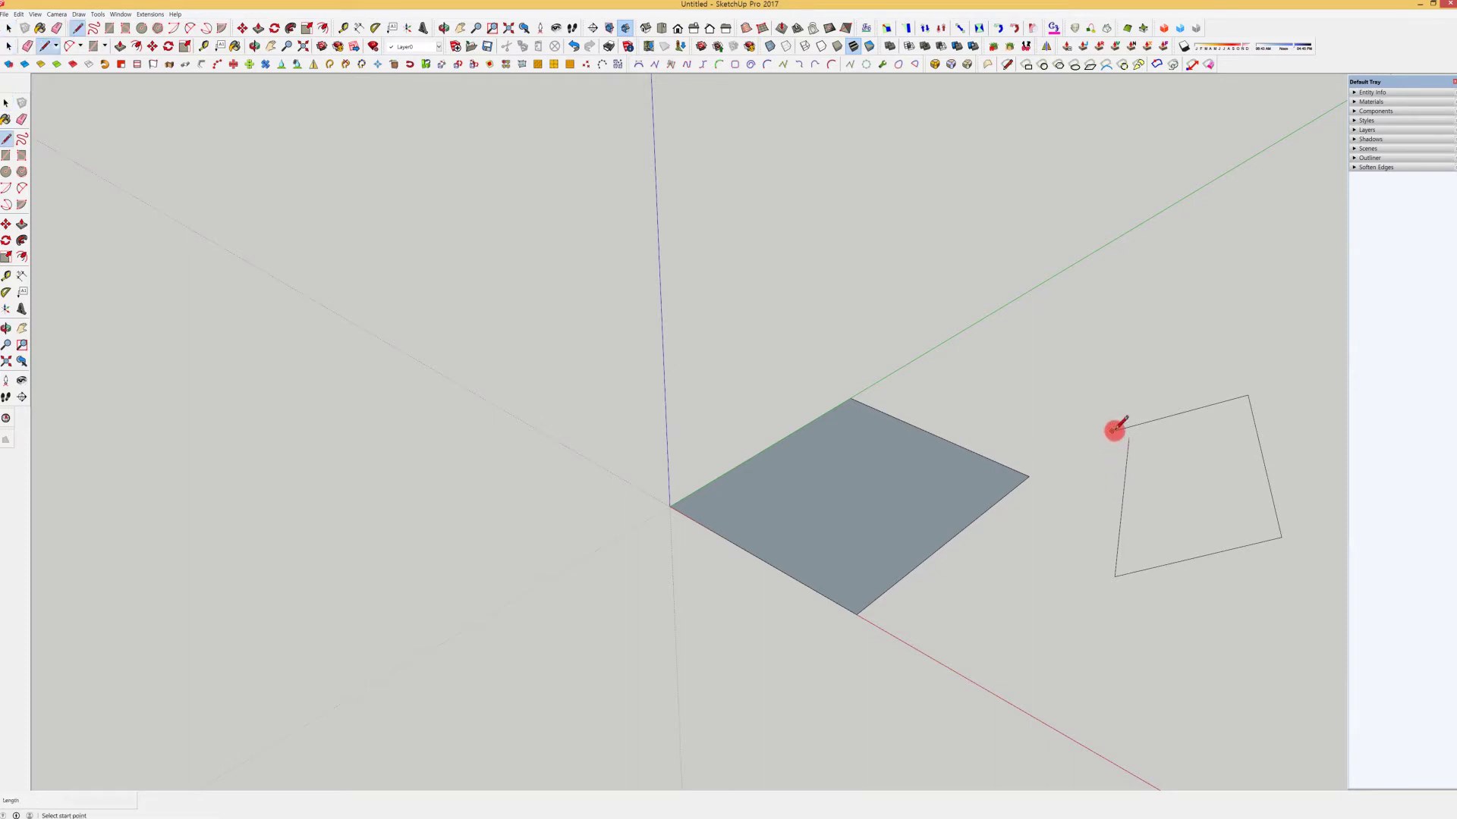
{"action": "left_click", "coordinate": [1112, 431]}
{"action": "left_click", "coordinate": [1128, 439]}
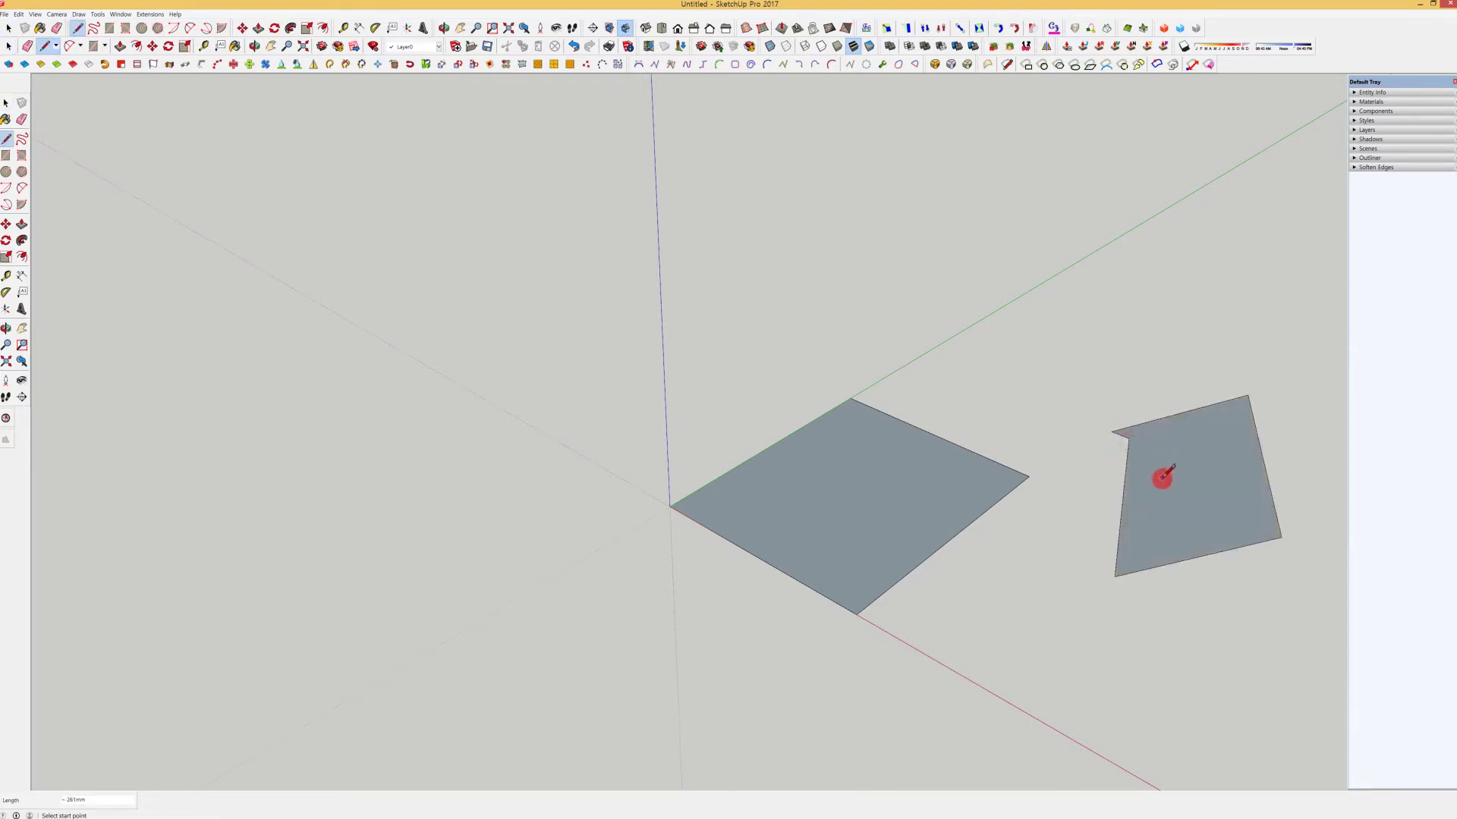
Delete the irregular second face together with all its edges.
{"action": "key", "text": "space"}
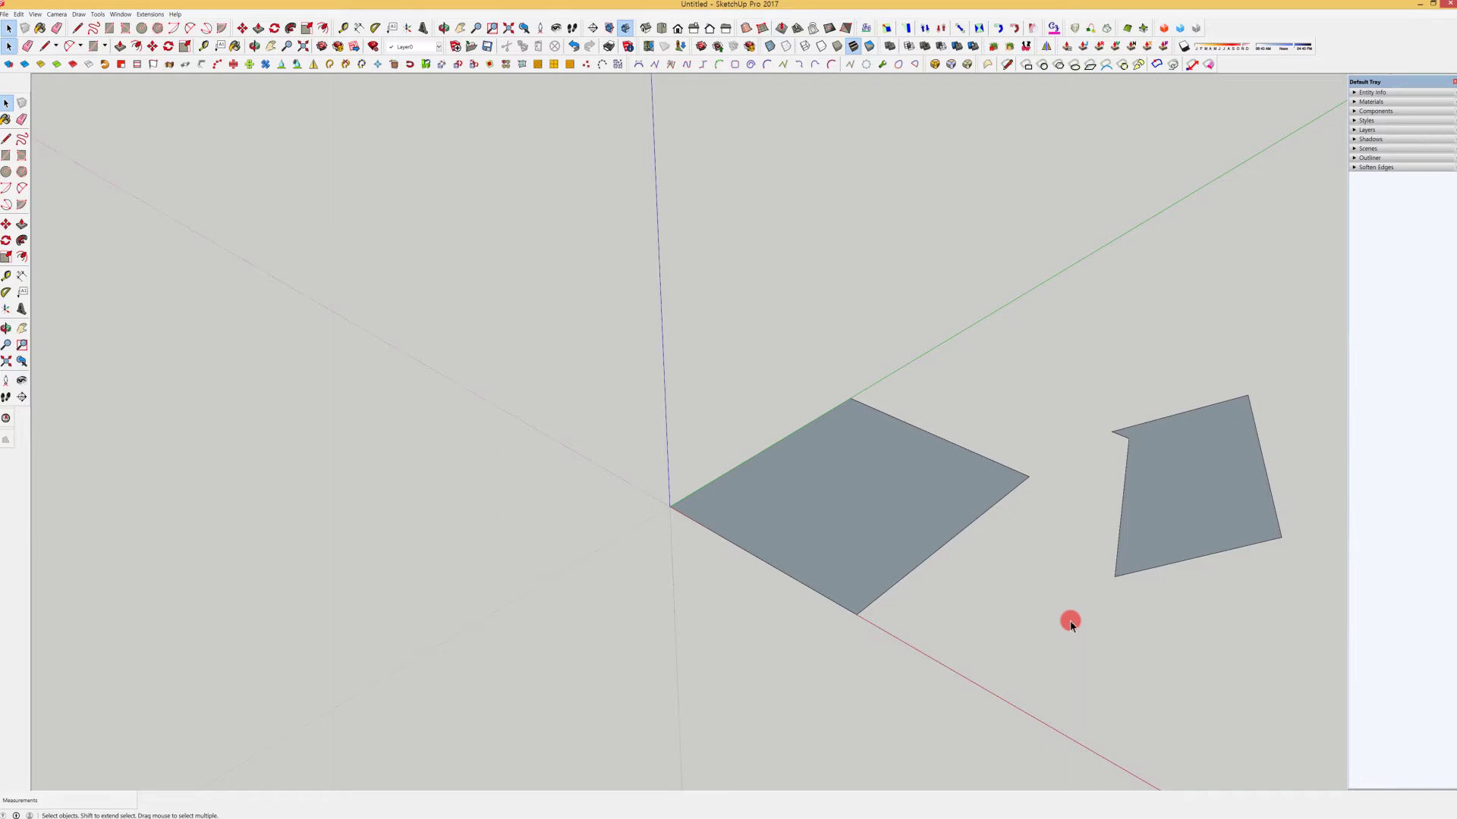
{"action": "left_click_drag", "start_coordinate": [1069, 621], "coordinate": [1281, 408]}
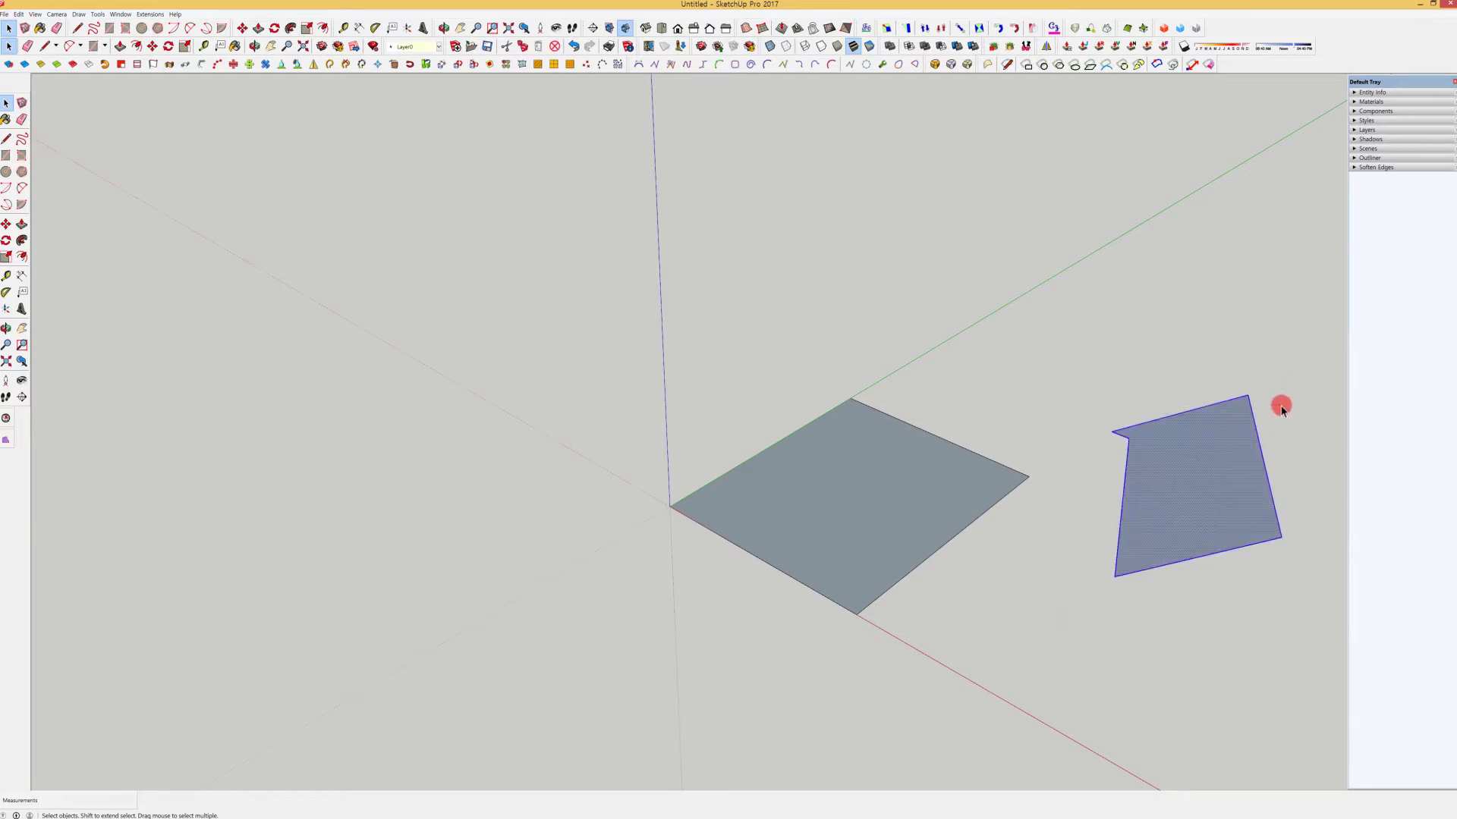
{"action": "key", "text": "Delete"}
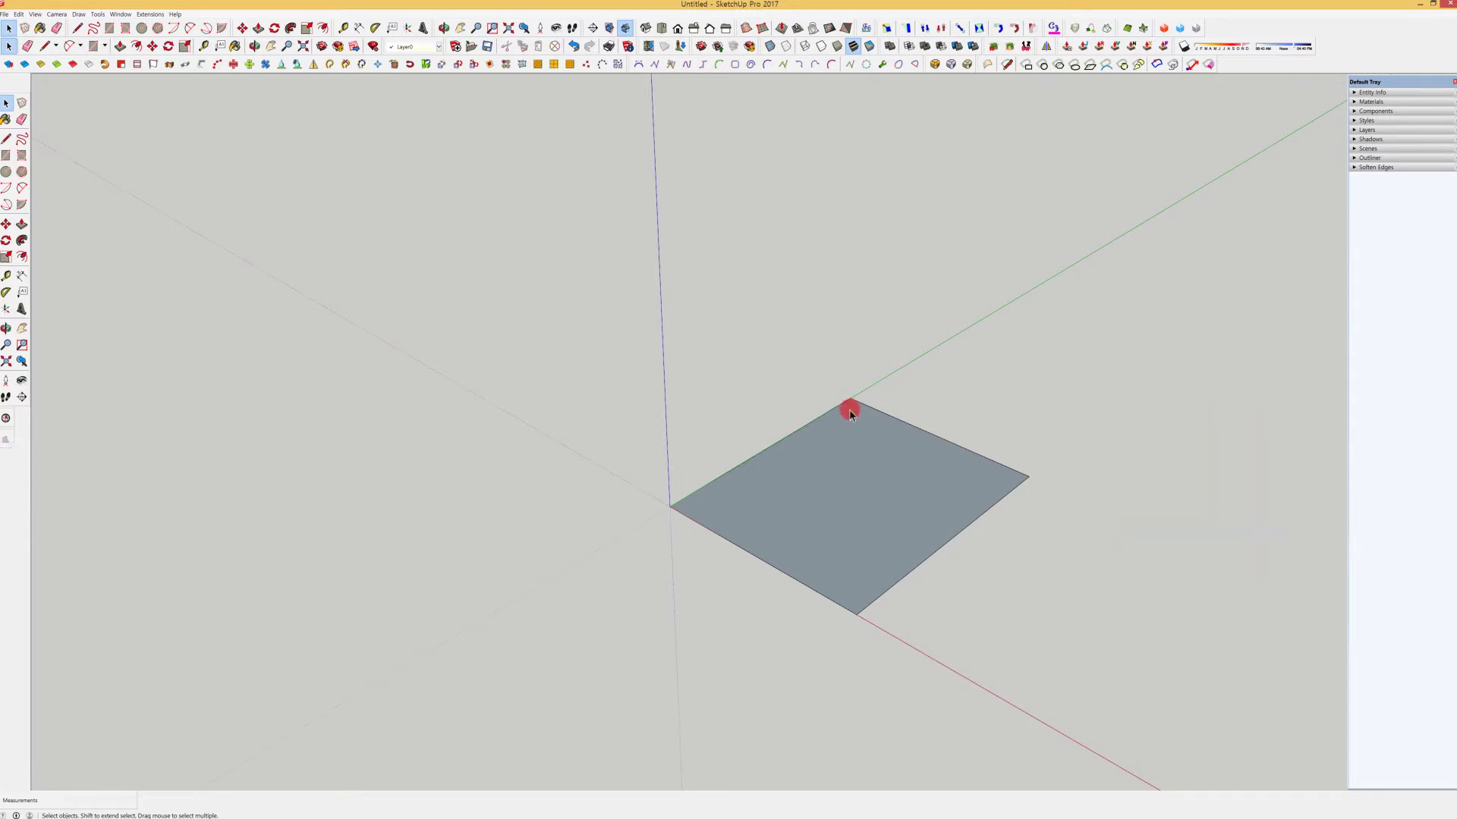
Select the face at the origin together with its bounding edges.
{"action": "left_click", "coordinate": [855, 491]}
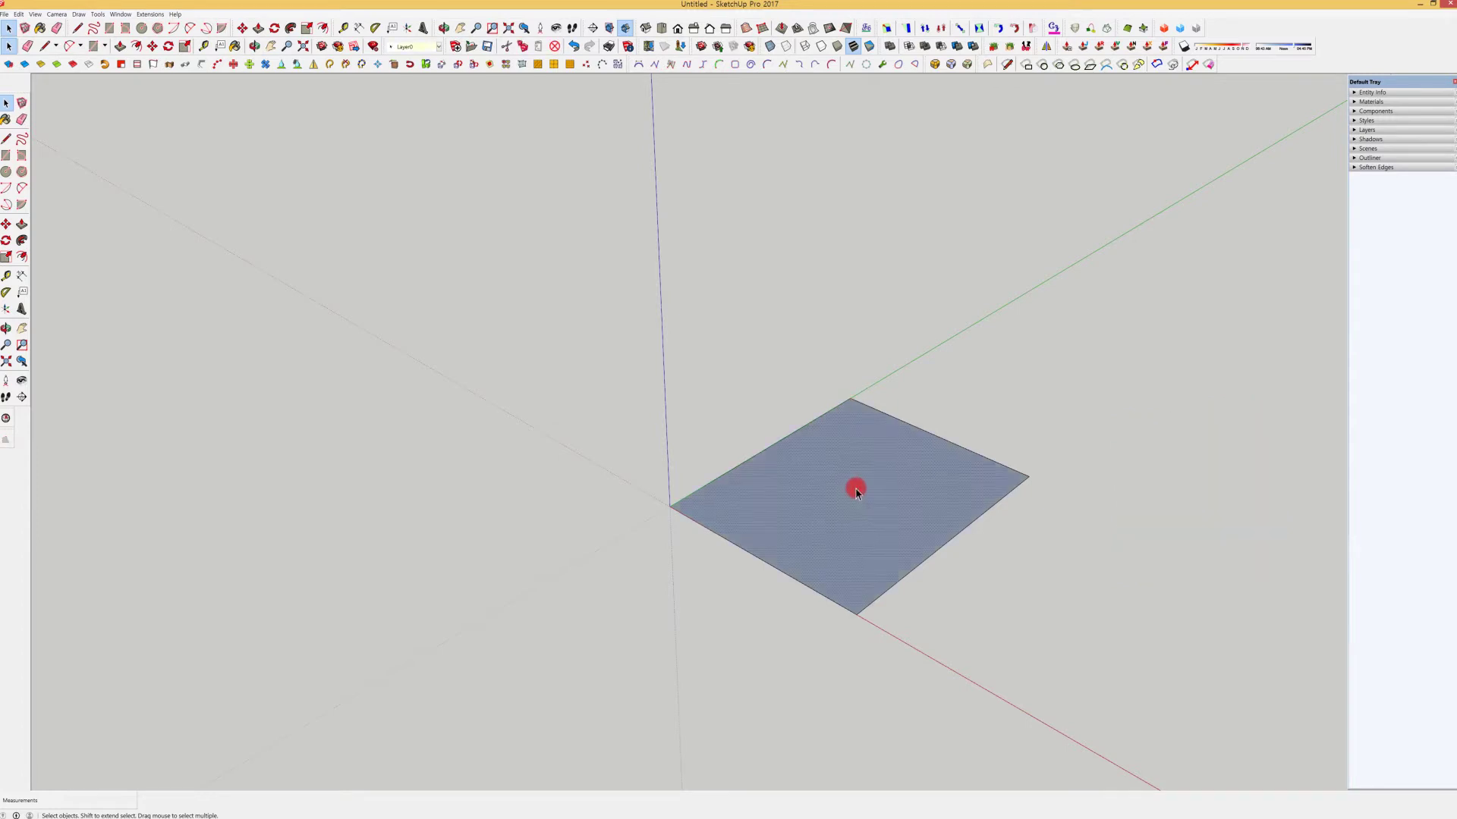
{"action": "left_click", "coordinate": [858, 488]}
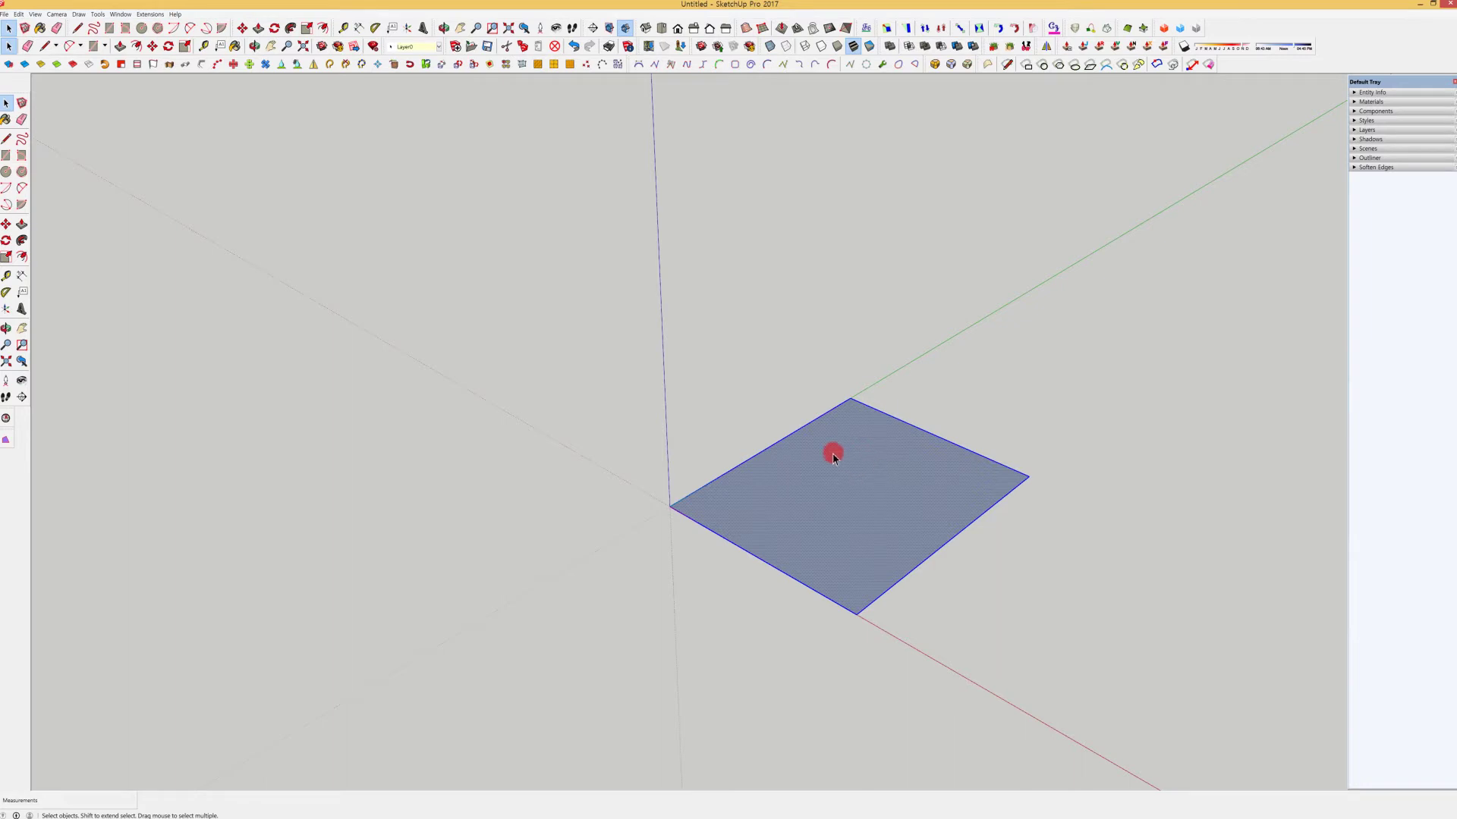
Try deleting the selected face with all its edges in two different ways, and undo each deletion.
{"action": "key", "text": "Delete"}
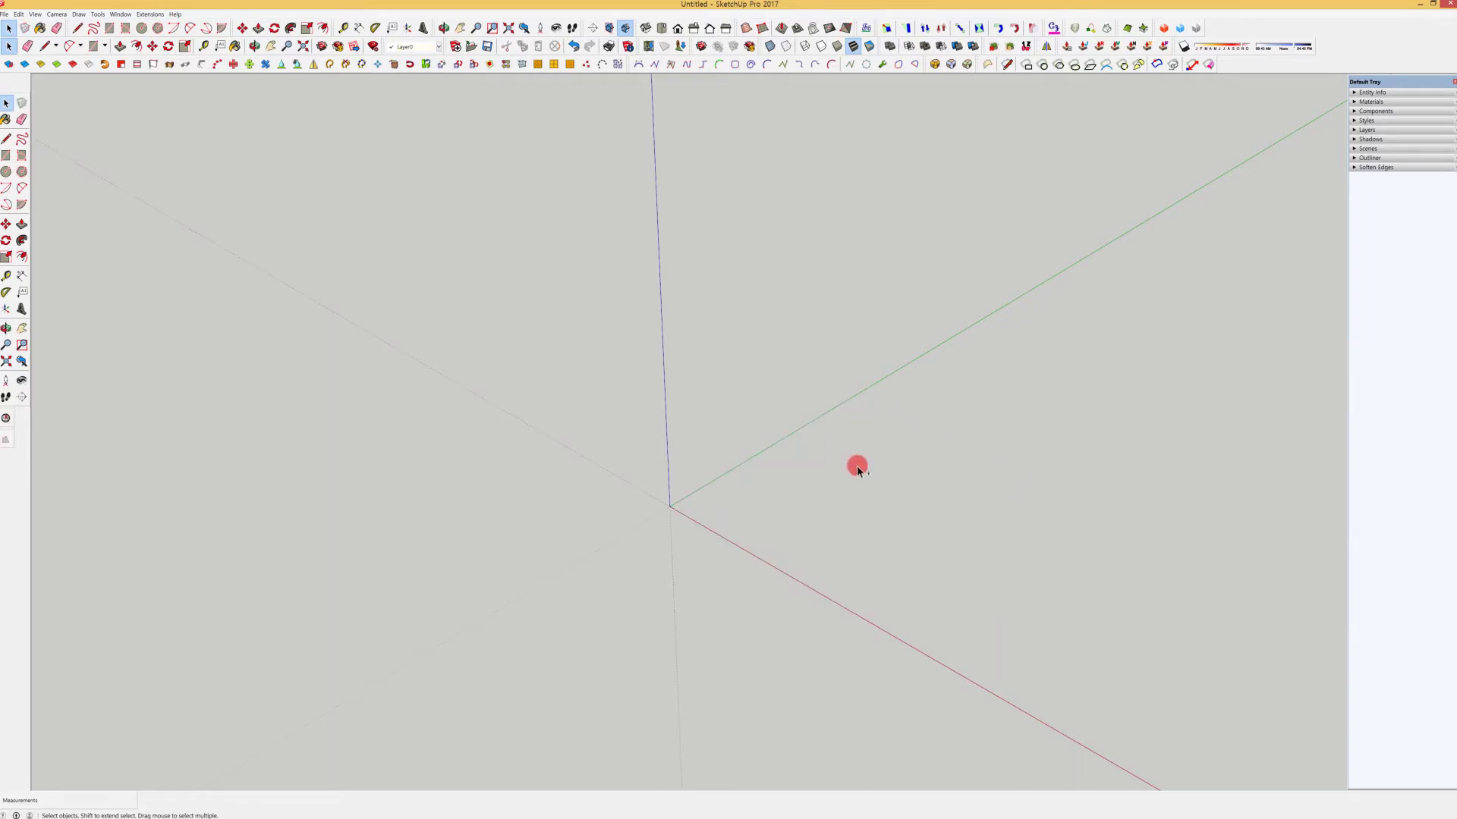
{"action": "key", "text": "ctrl+z"}
{"action": "left_click", "coordinate": [857, 456]}
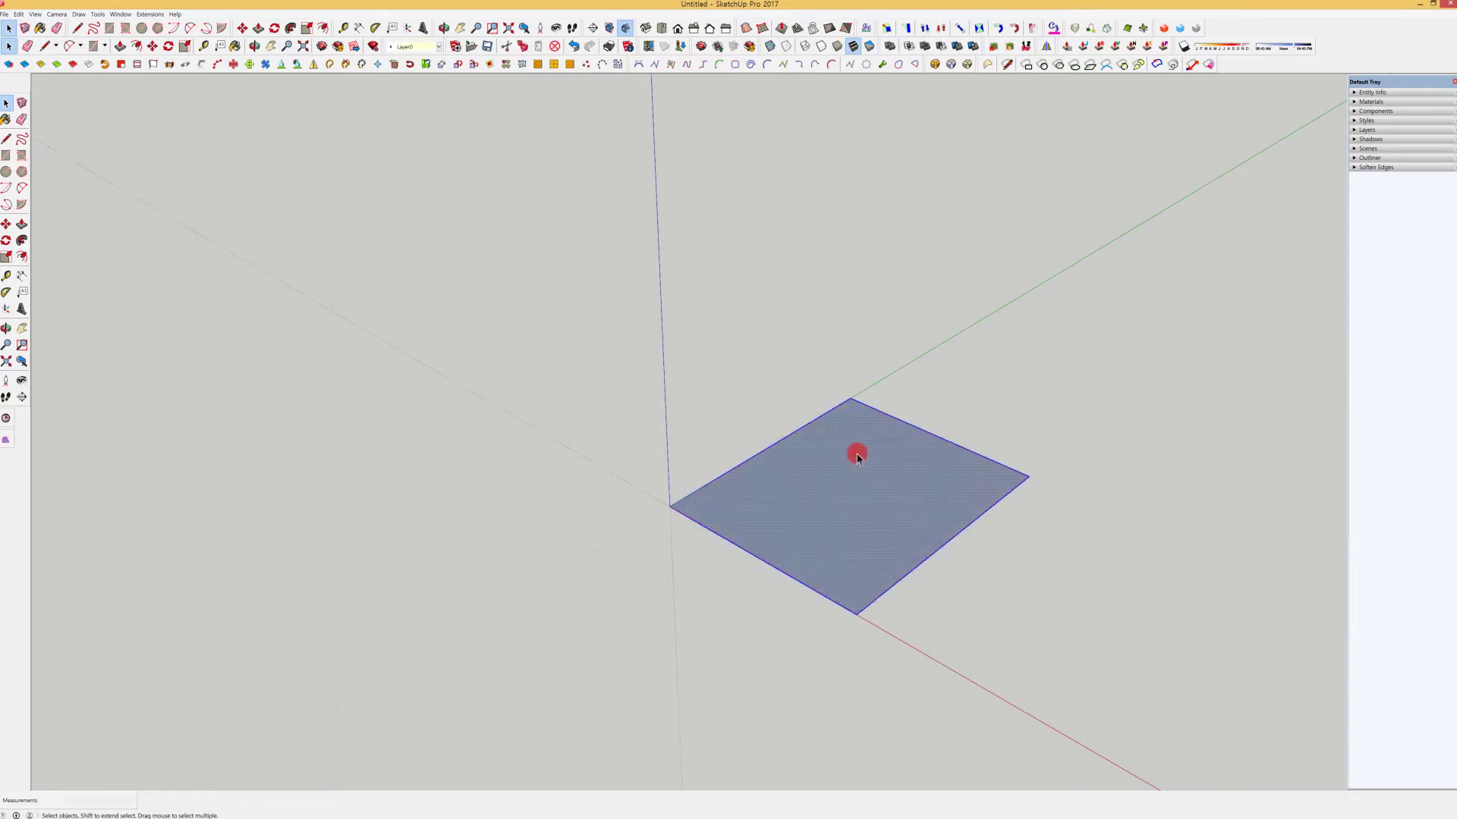
{"action": "right_click", "coordinate": [857, 455]}
{"action": "left_click", "coordinate": [879, 470]}
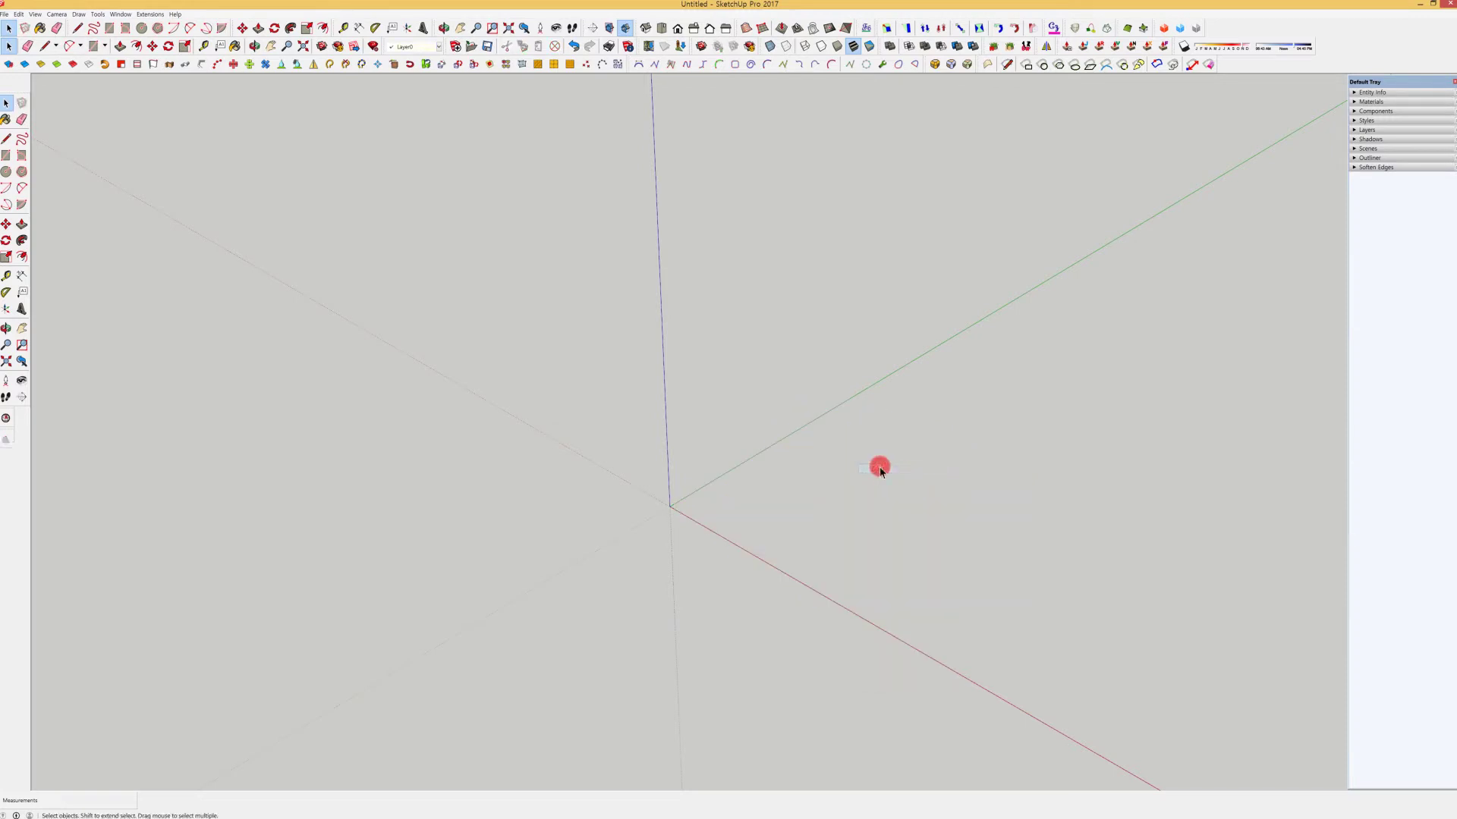
{"action": "key", "text": "ctrl+z"}
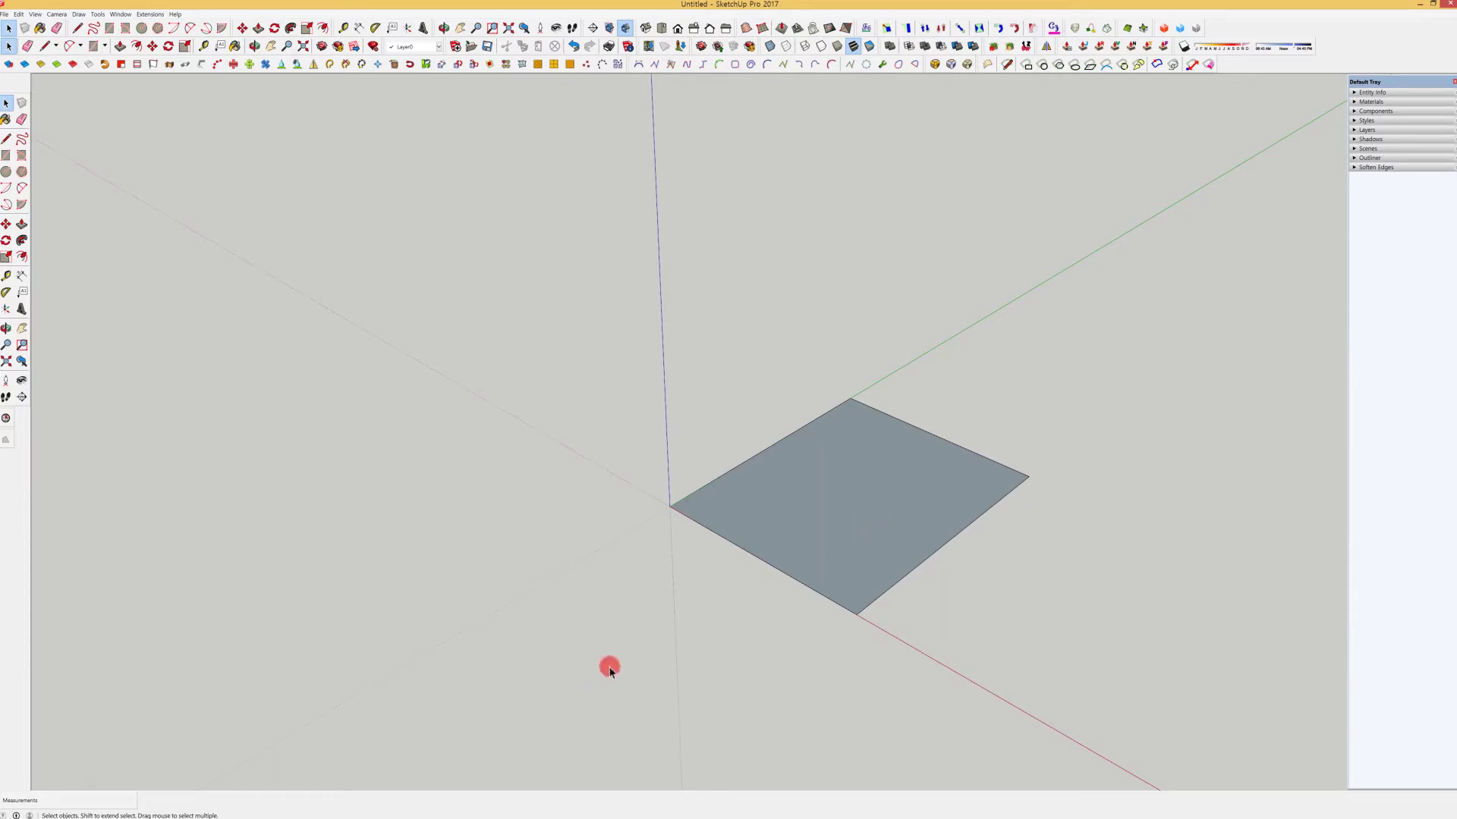
Select the face and its edges individually, and select the whole shape together with a selection window.
{"action": "left_click", "coordinate": [826, 493]}
{"action": "left_click", "coordinate": [895, 418]}
{"action": "left_click", "coordinate": [889, 440]}
{"action": "left_click", "coordinate": [819, 416]}
{"action": "left_click", "coordinate": [877, 410]}
{"action": "left_click", "coordinate": [980, 519]}
{"action": "left_click", "coordinate": [773, 571]}
{"action": "left_click", "coordinate": [773, 571]}
{"action": "left_click", "coordinate": [900, 420]}
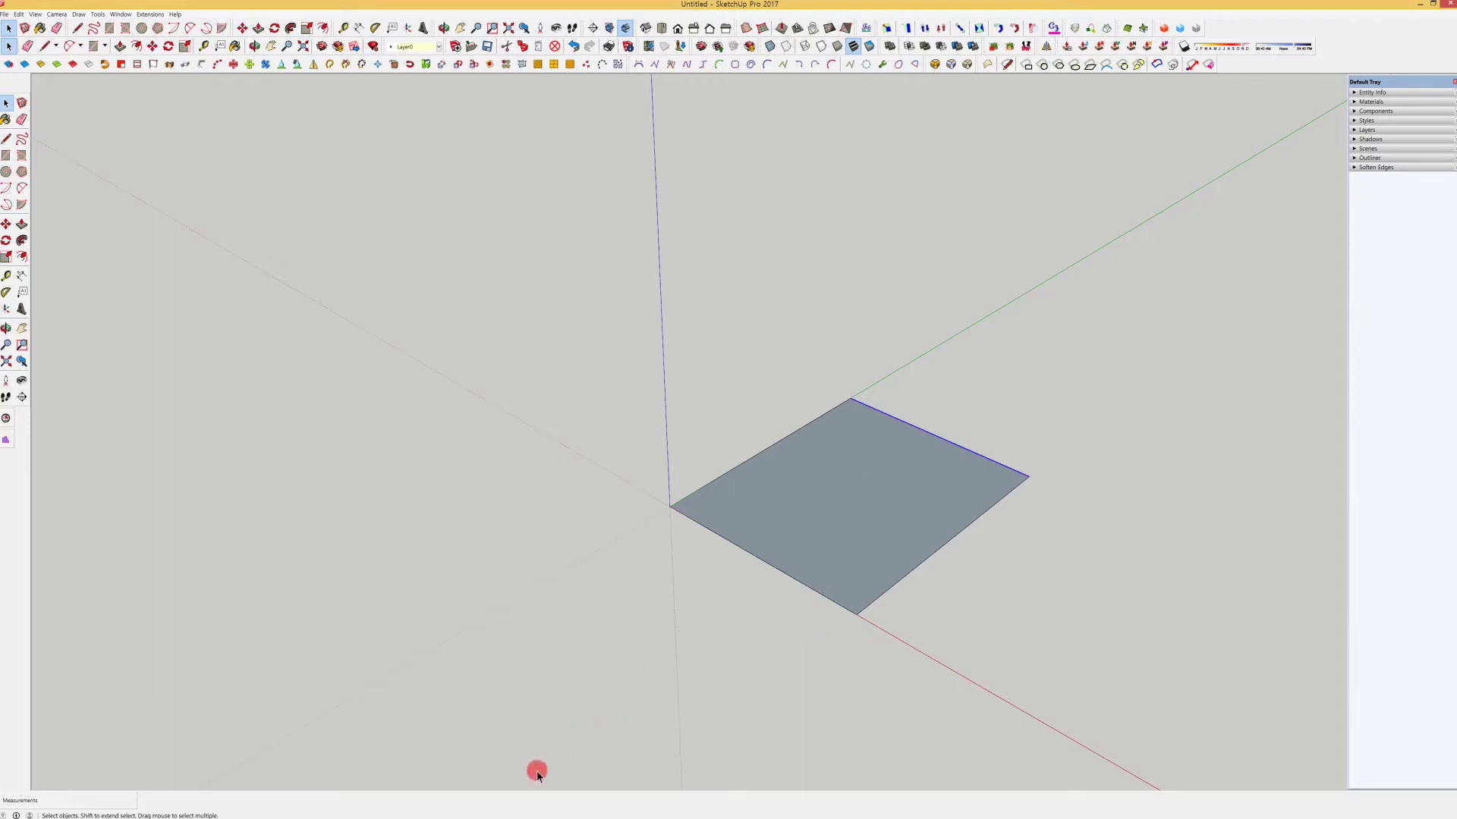
{"action": "left_click_drag", "start_coordinate": [542, 762], "coordinate": [1092, 371]}
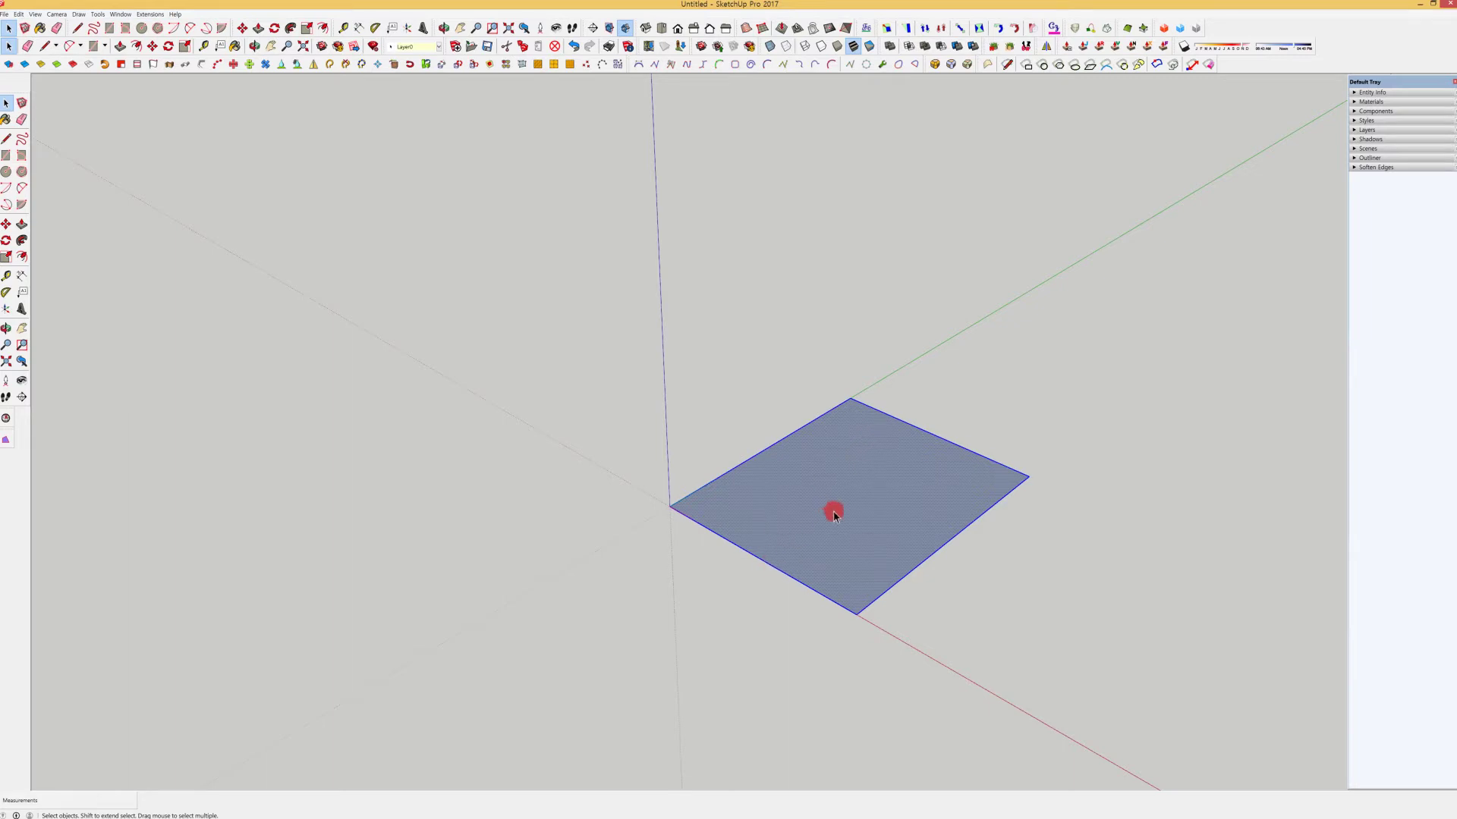
Orbit the view around the selected face, alternating between the Orbit and Select tools.
{"action": "middle_click_drag", "start_coordinate": [852, 494], "coordinate": [1037, 602]}
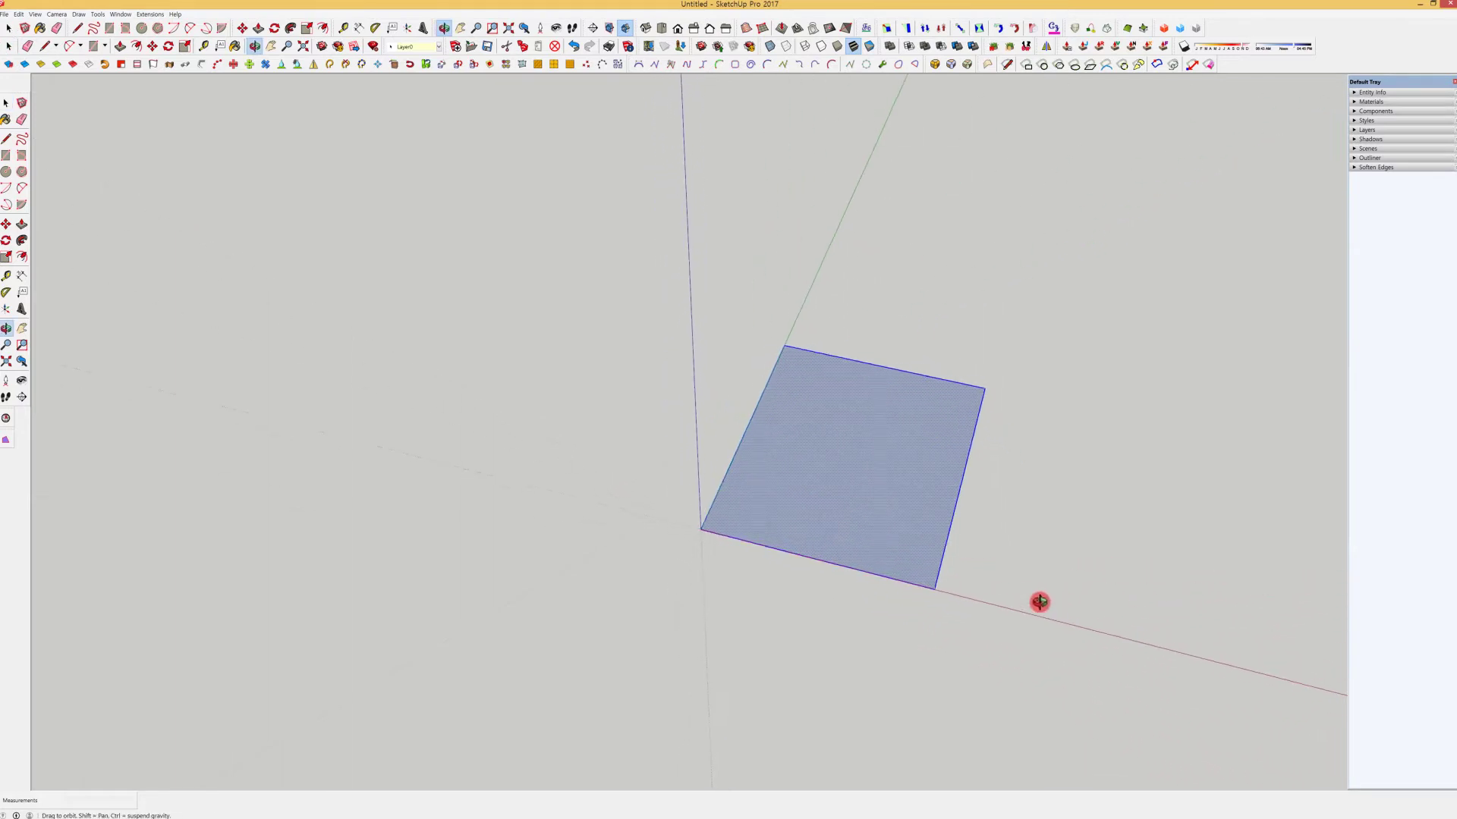
{"action": "left_click", "coordinate": [7, 327]}
{"action": "left_click_drag", "start_coordinate": [685, 423], "coordinate": [478, 393]}
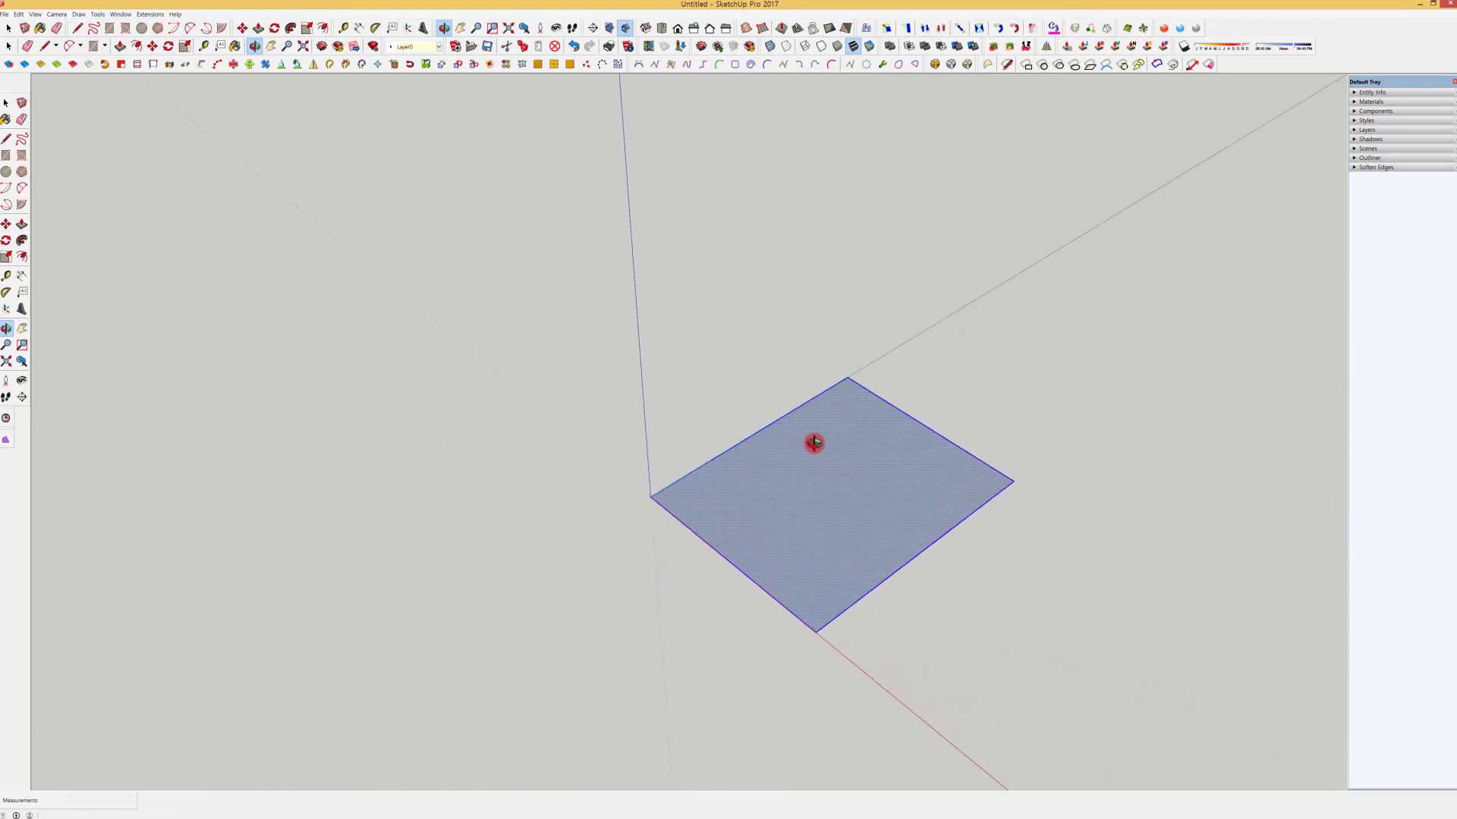
{"action": "key", "text": "space"}
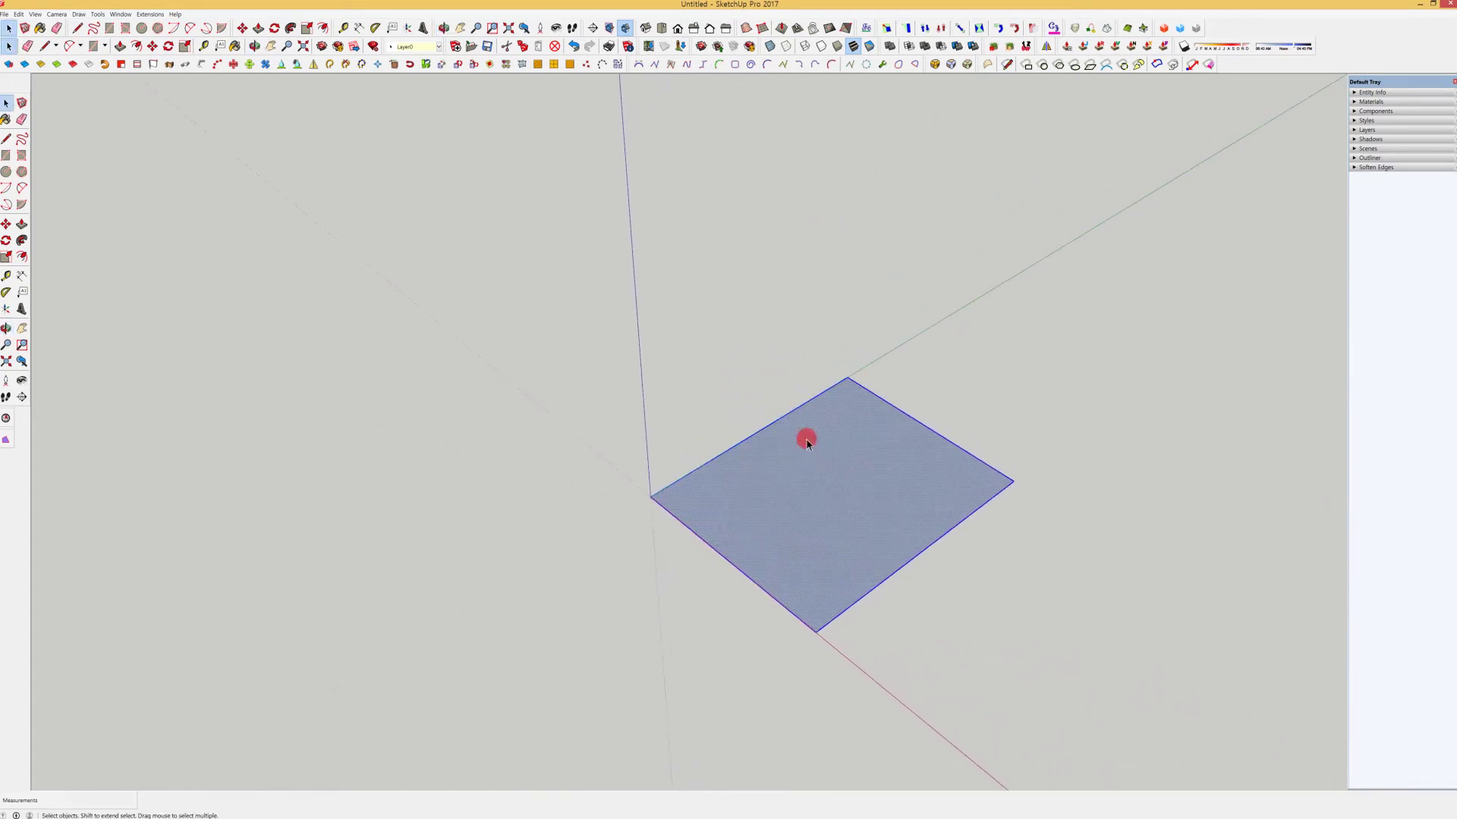
{"action": "key", "text": "o"}
{"action": "left_click_drag", "start_coordinate": [806, 436], "coordinate": [832, 420]}
{"action": "key", "text": "space"}
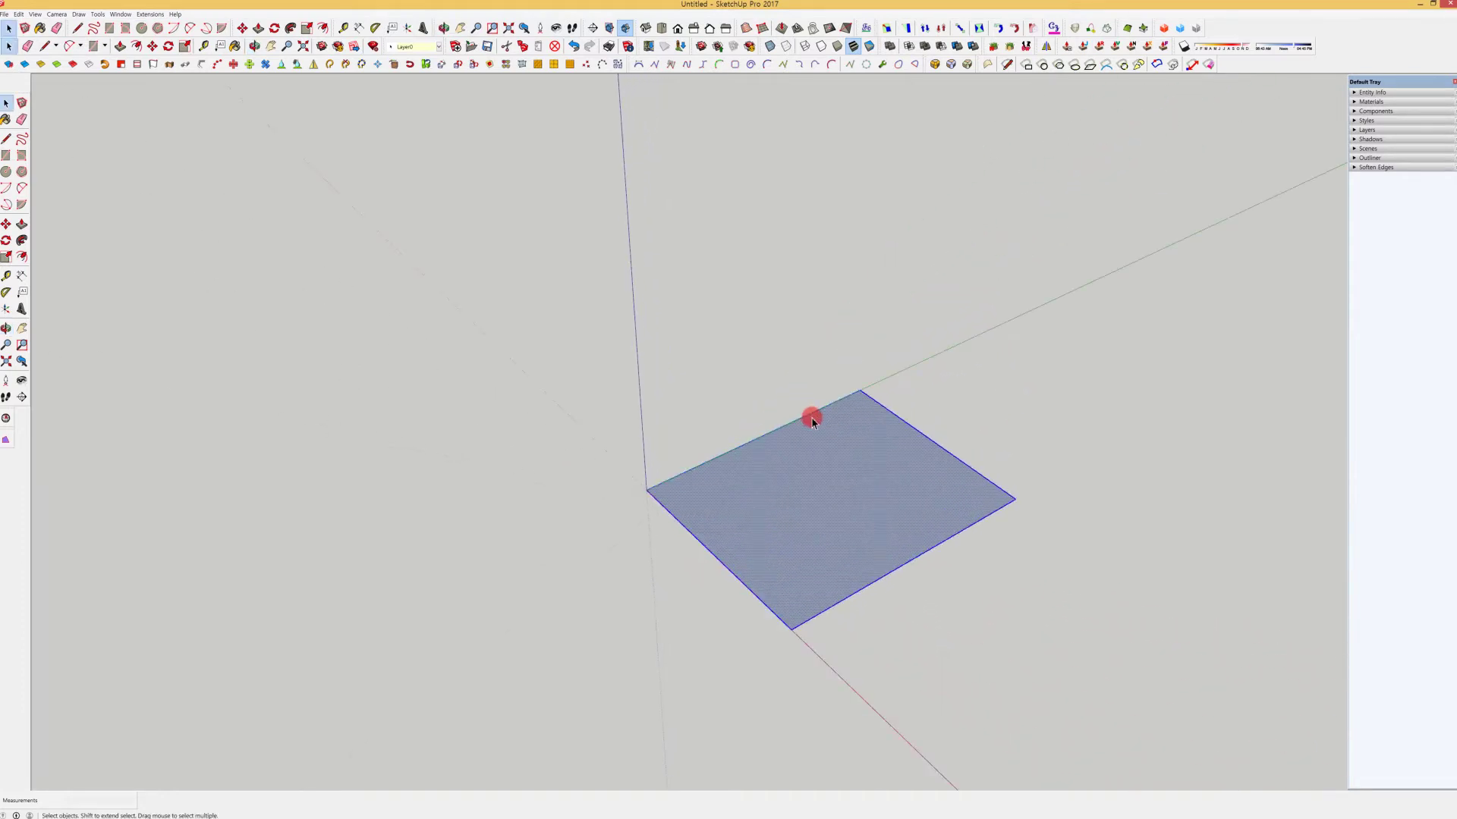
{"action": "key", "text": "o"}
{"action": "left_click_drag", "start_coordinate": [812, 421], "coordinate": [781, 445]}
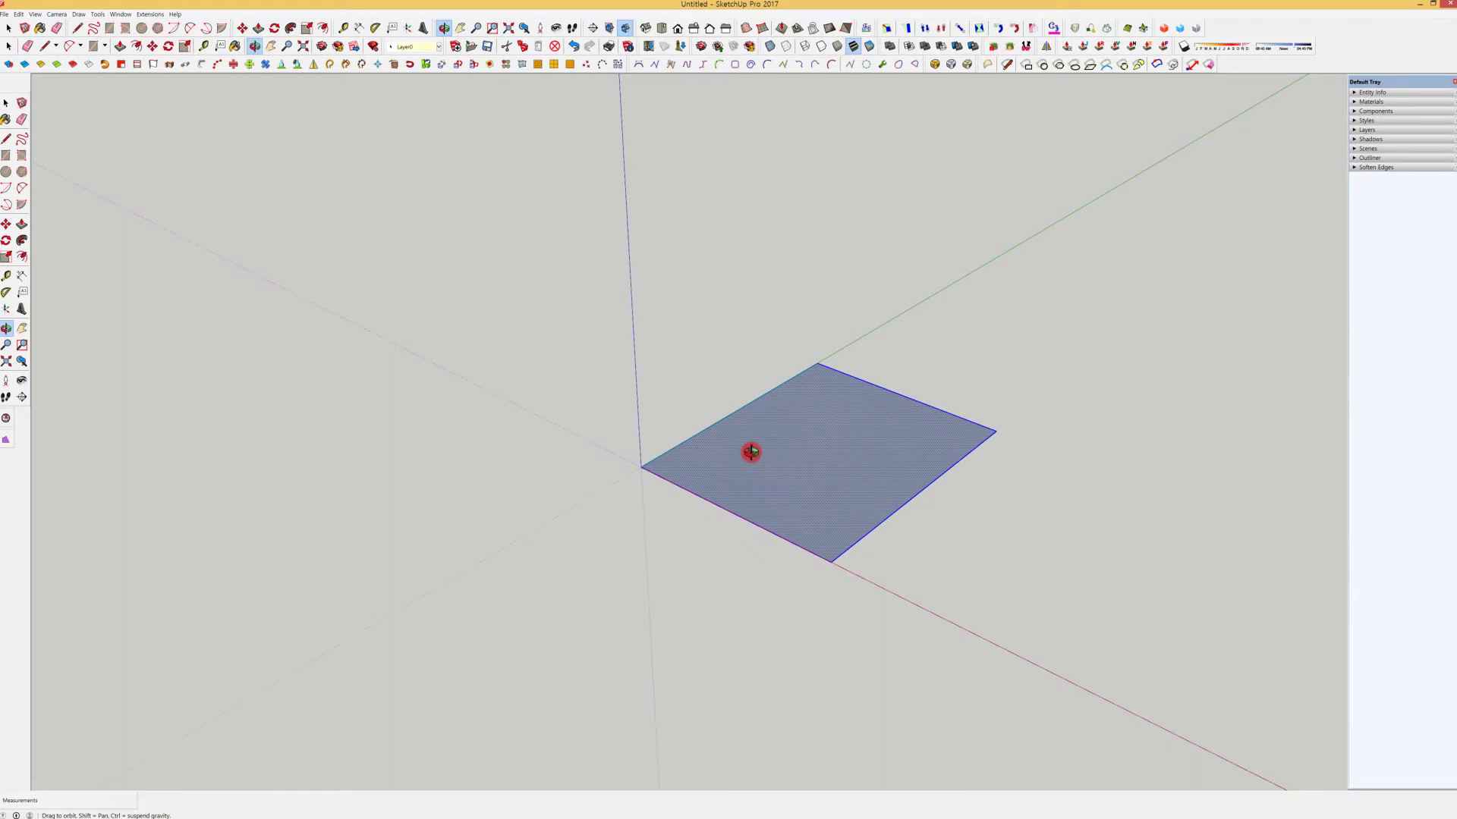
Pan the view sideways and upward while orbiting, and return to the Select tool.
{"action": "left_click_drag", "start_coordinate": [794, 452], "coordinate": [751, 461], "text": "shift"}
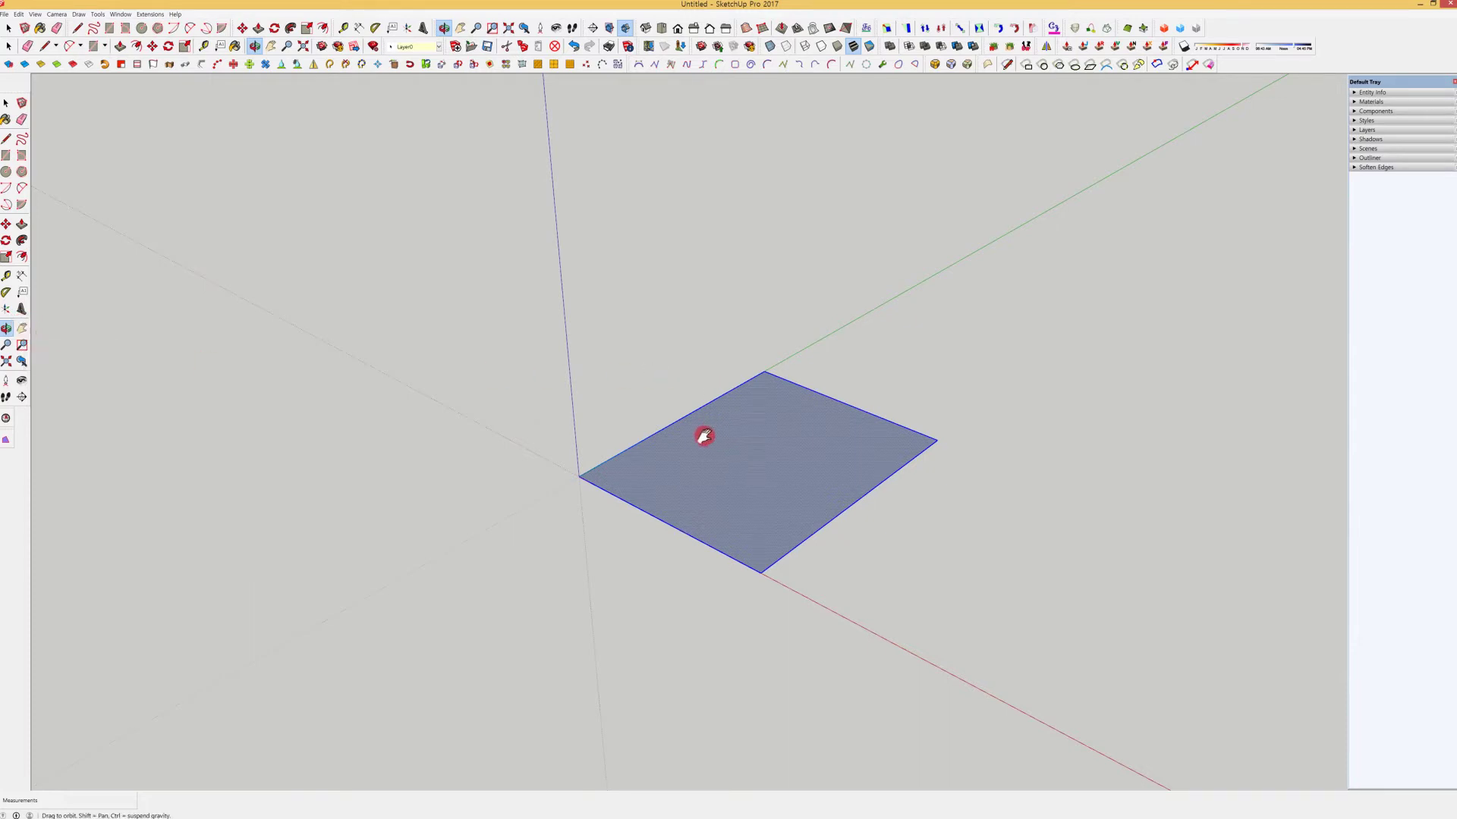
{"action": "left_click_drag", "start_coordinate": [702, 432], "coordinate": [693, 383], "text": "shift"}
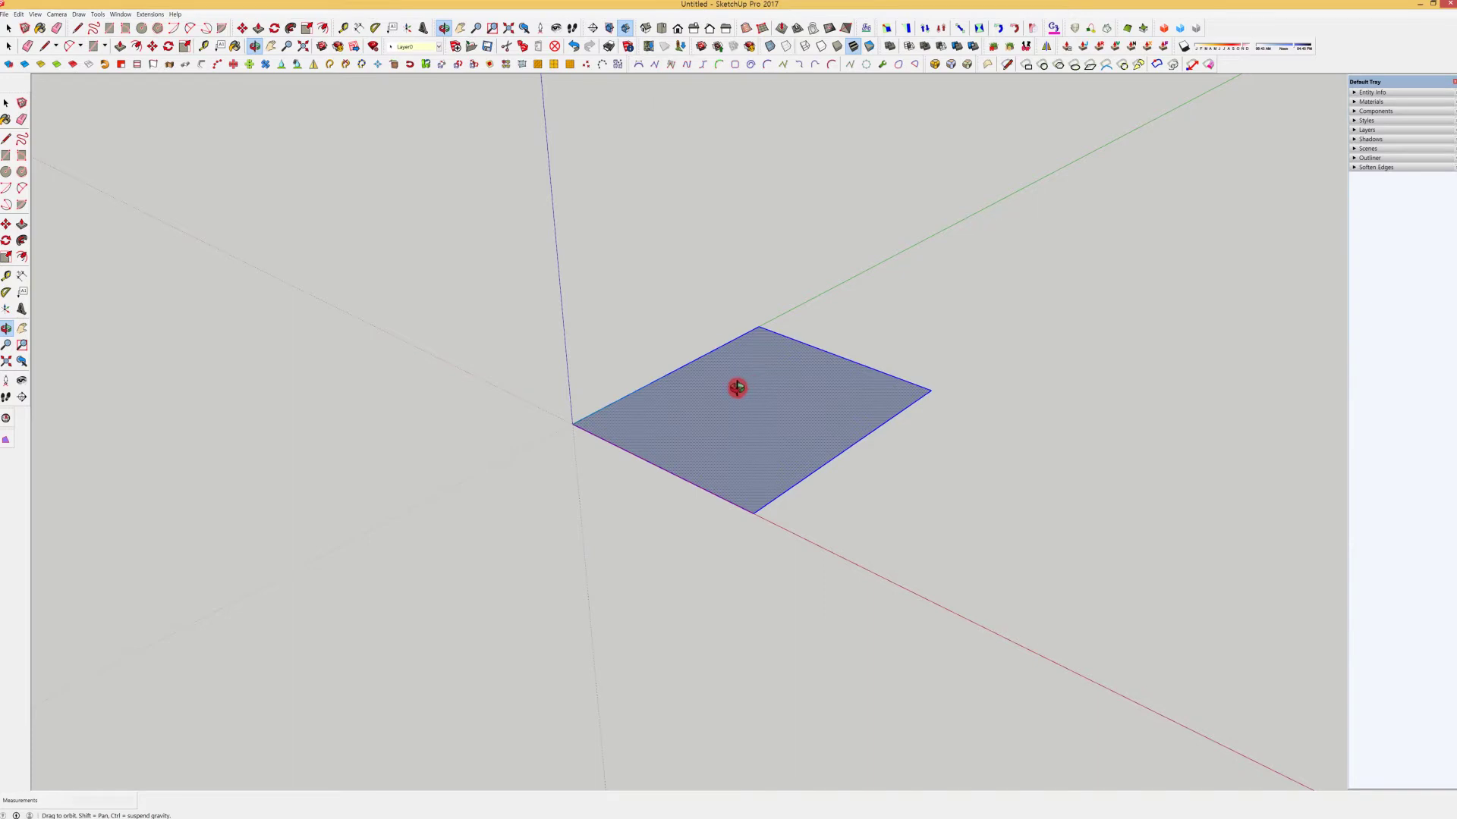
{"action": "left_click_drag", "start_coordinate": [741, 384], "coordinate": [709, 378], "text": "shift"}
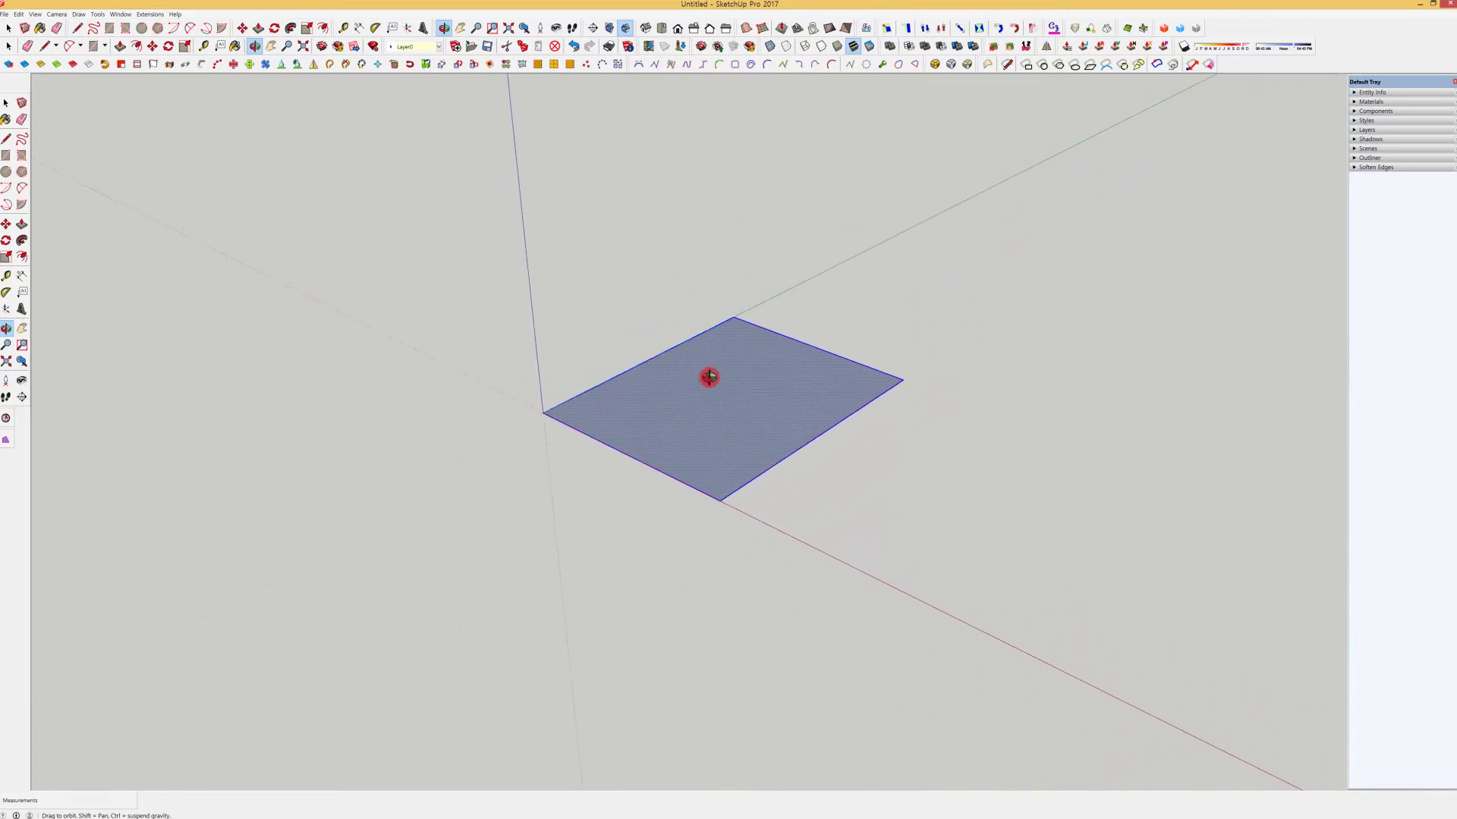
{"action": "key", "text": "space"}
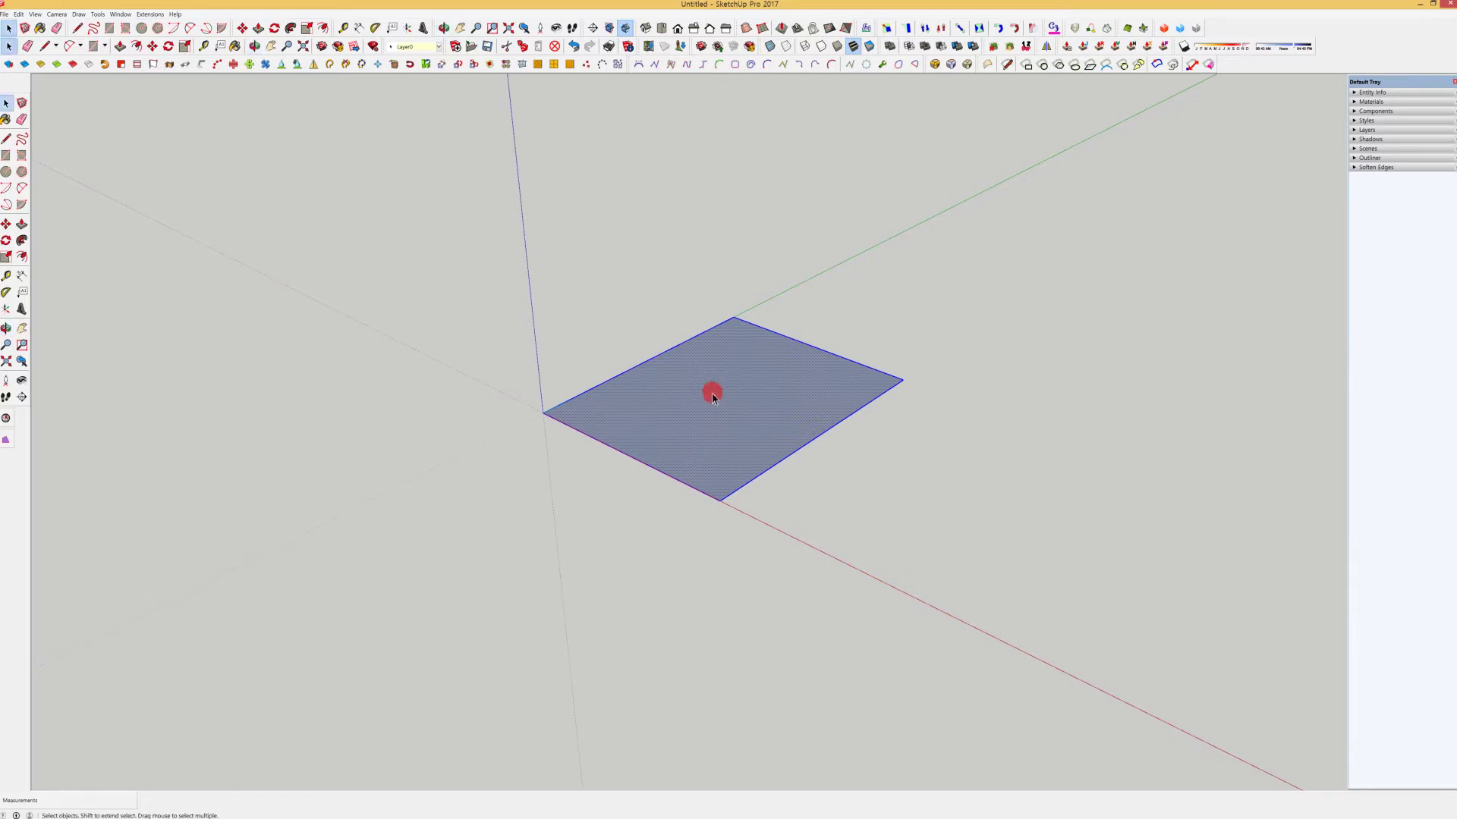
Zoom in on the face, fit the model to the view with Zoom Extents, and zoom back out.
{"action": "scroll", "coordinate": [710, 400], "scroll_direction": "up", "scroll_amount": 5}
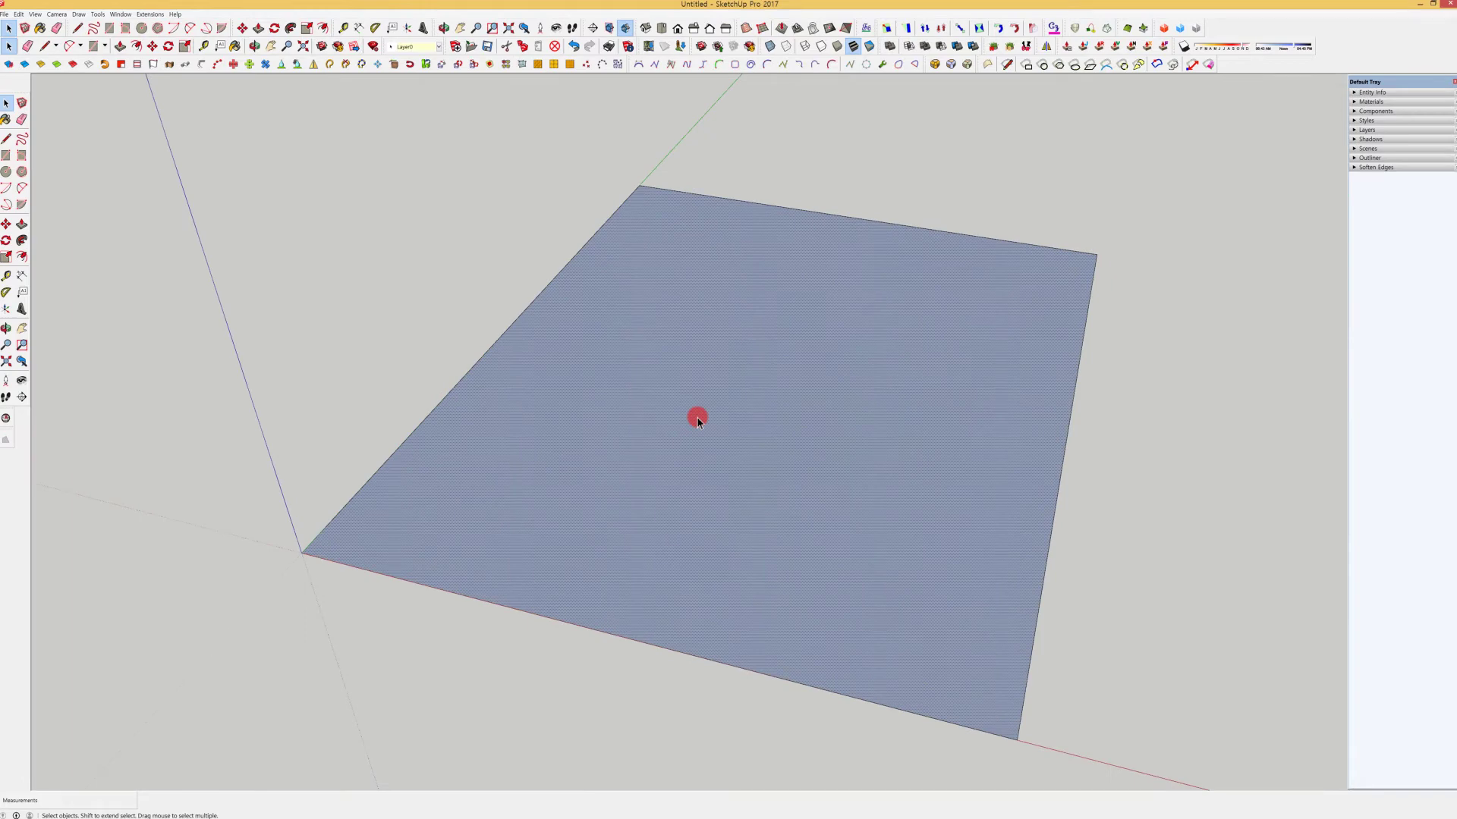
{"action": "left_click", "coordinate": [7, 361]}
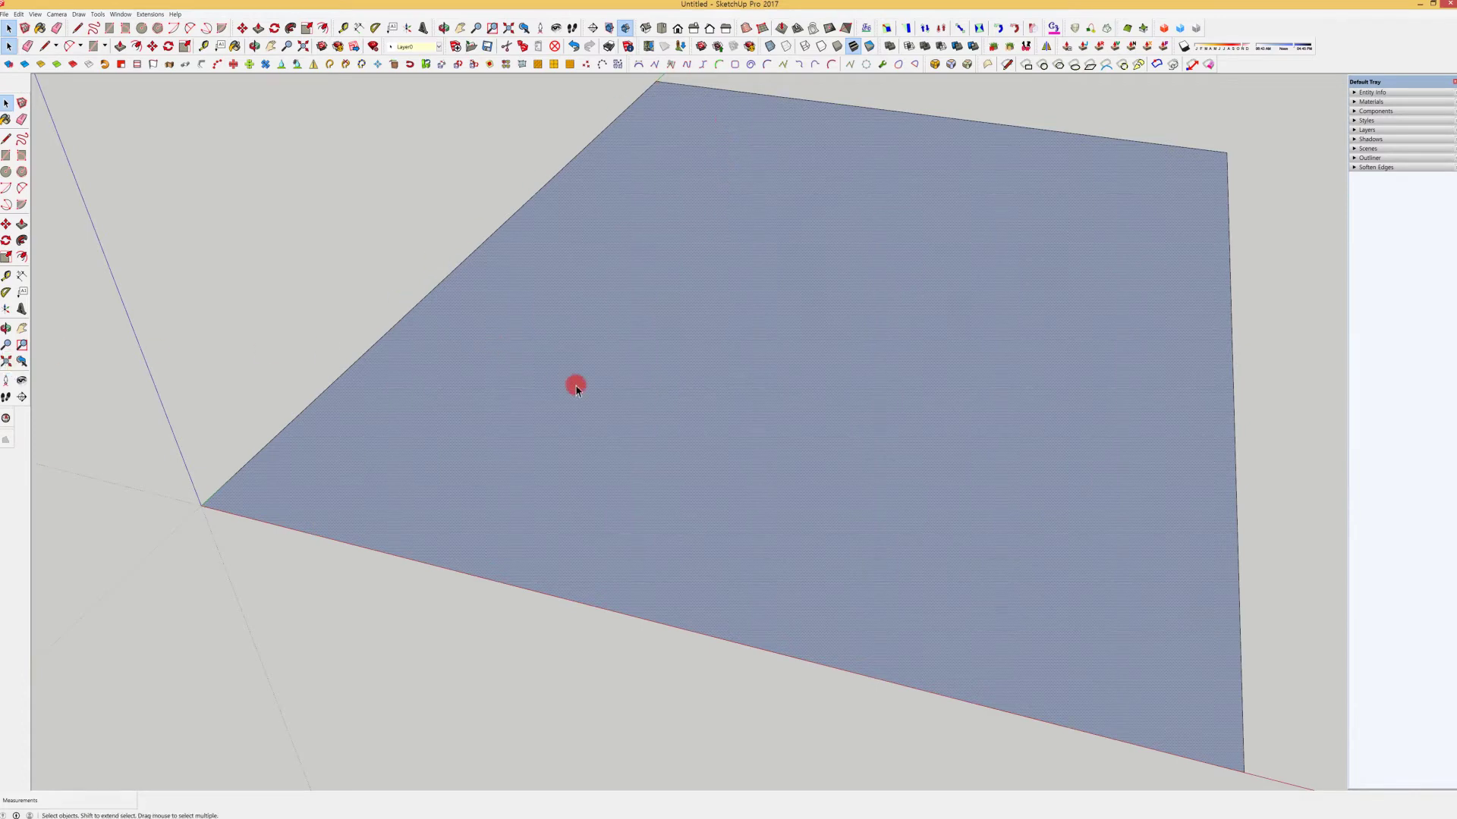
{"action": "scroll", "coordinate": [424, 364], "scroll_direction": "down", "scroll_amount": 2}
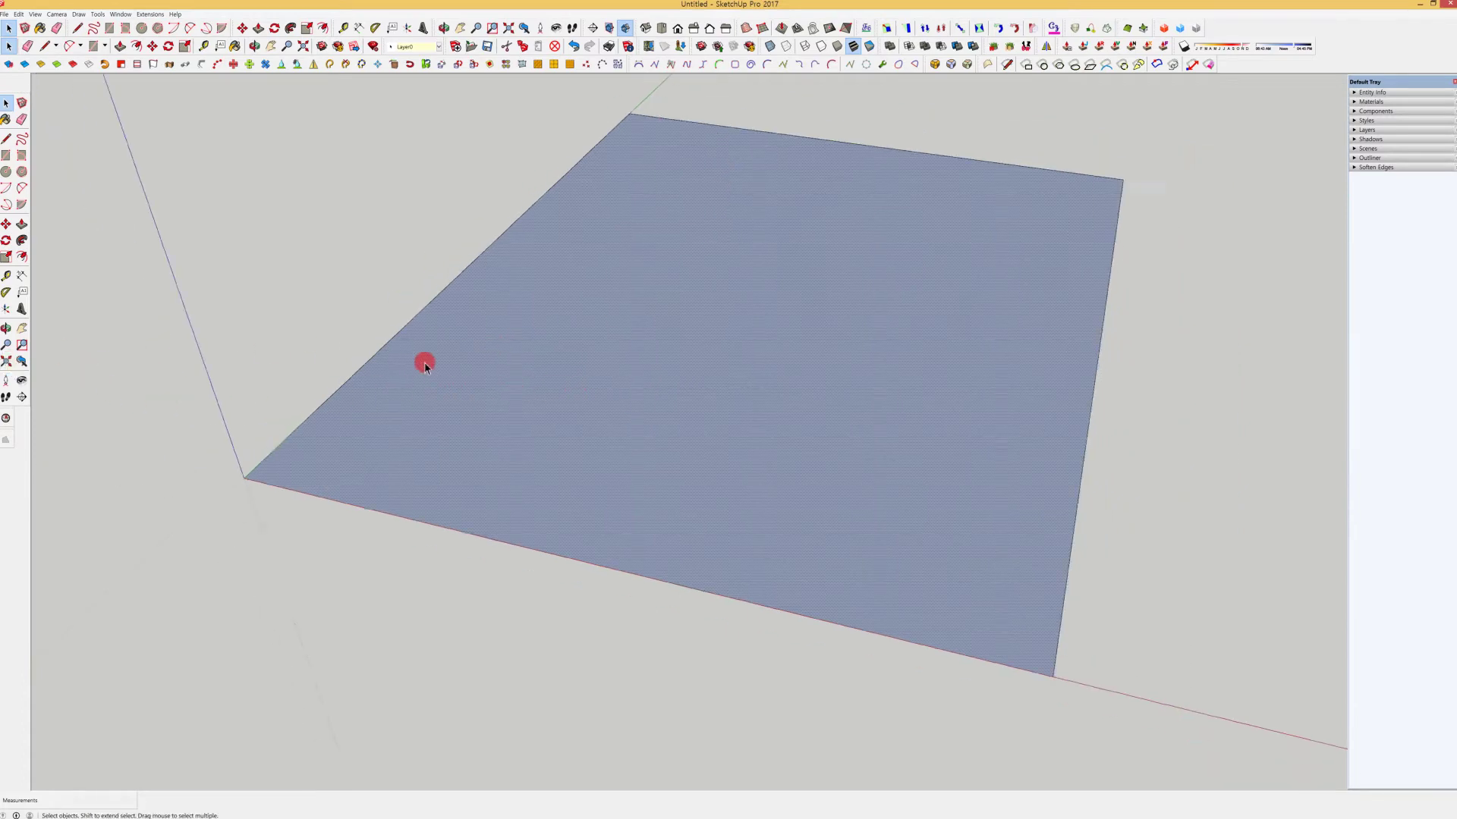
{"action": "scroll", "coordinate": [429, 366], "scroll_direction": "down", "scroll_amount": 5}
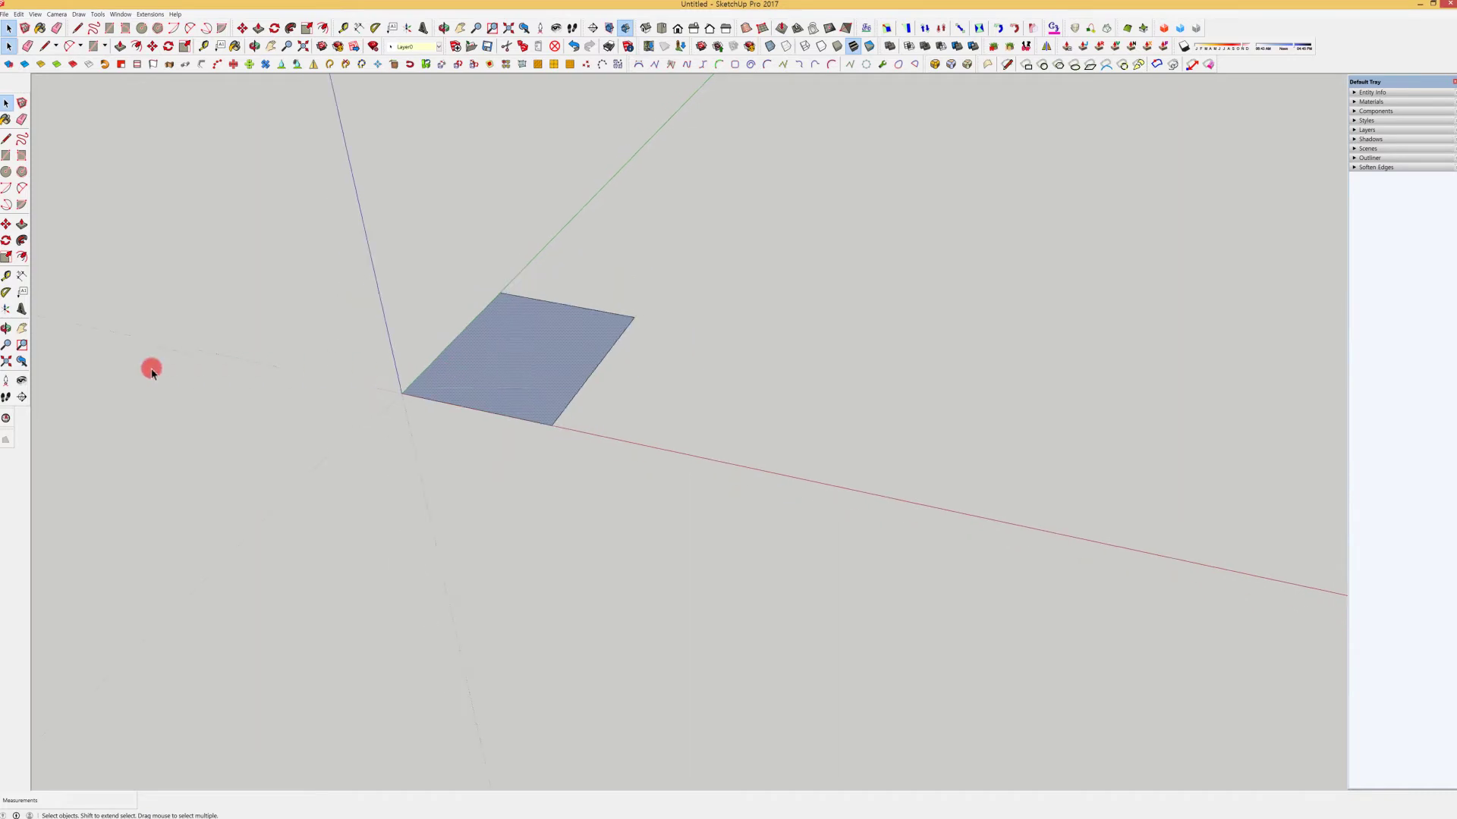
Enlarge the face with the Zoom tool and frame it with a Zoom Window around its outline.
{"action": "left_click", "coordinate": [7, 344]}
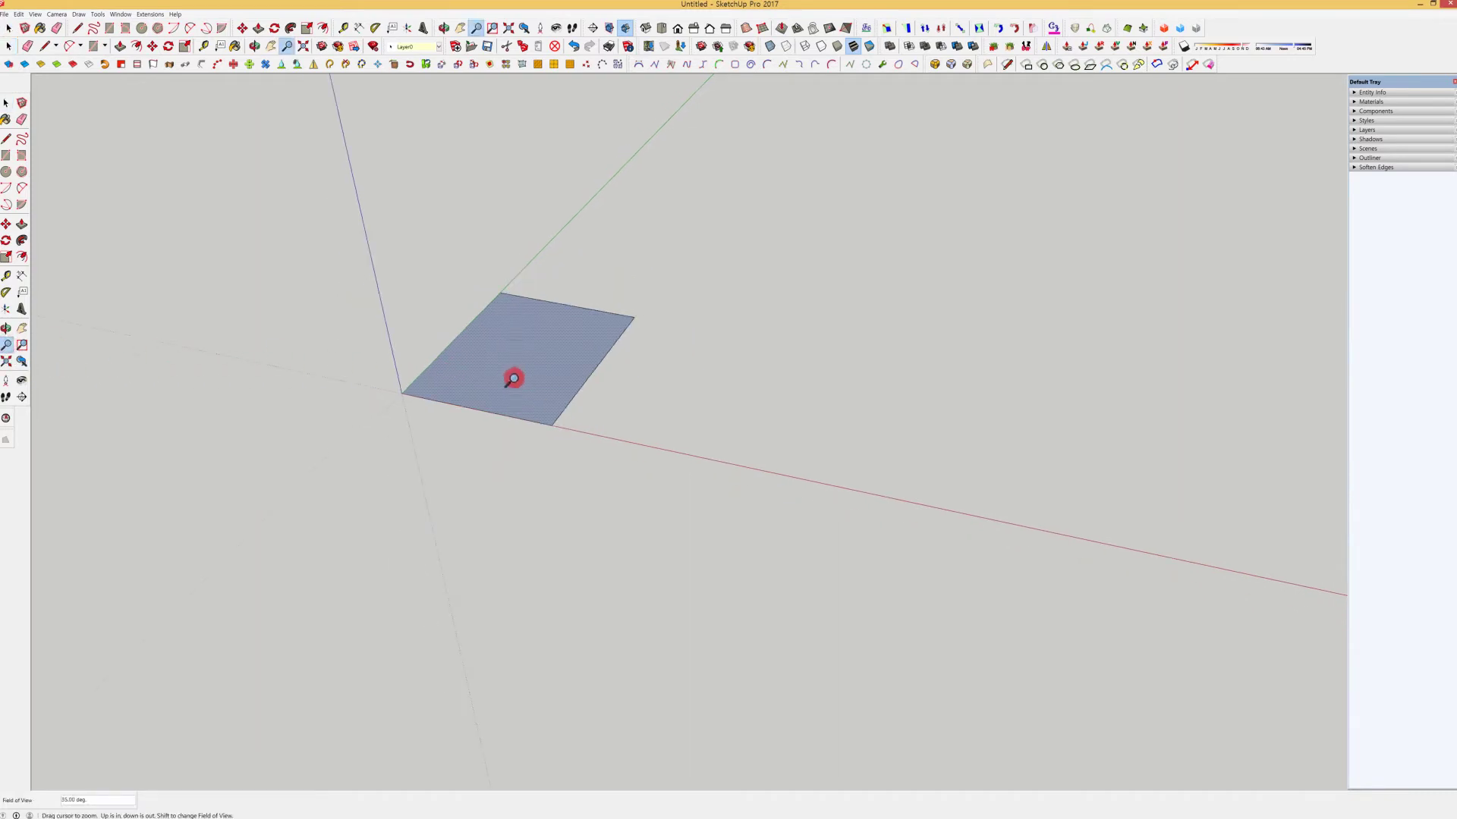
{"action": "left_click_drag", "start_coordinate": [514, 379], "coordinate": [439, 250]}
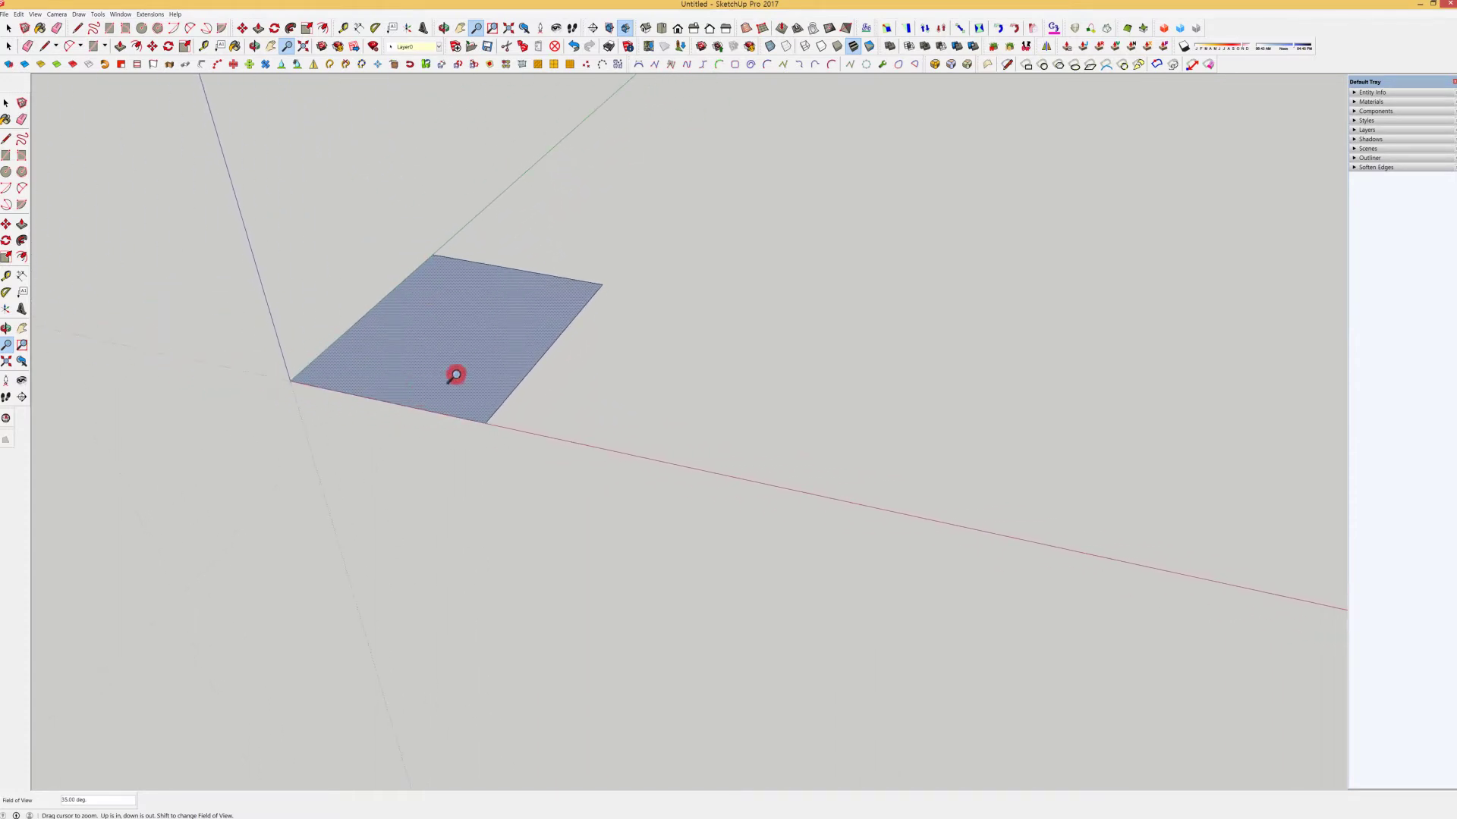
{"action": "mouse_move", "coordinate": [442, 345]}
{"action": "left_mouse_down"}
{"action": "mouse_move", "coordinate": [430, 217]}
{"action": "mouse_move", "coordinate": [377, 361]}
{"action": "mouse_move", "coordinate": [463, 351]}
{"action": "left_mouse_up"}
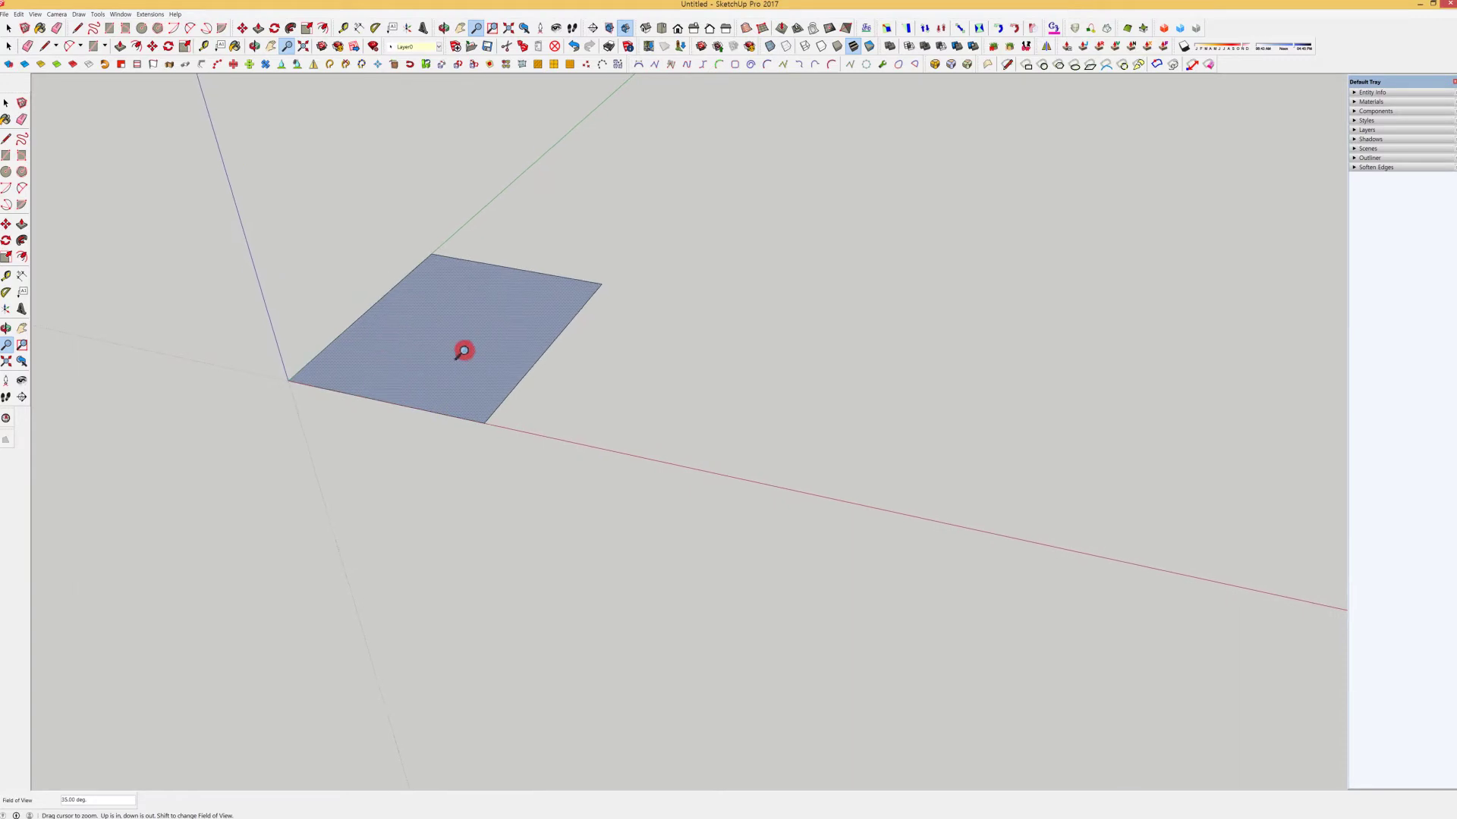
{"action": "left_click", "coordinate": [22, 344]}
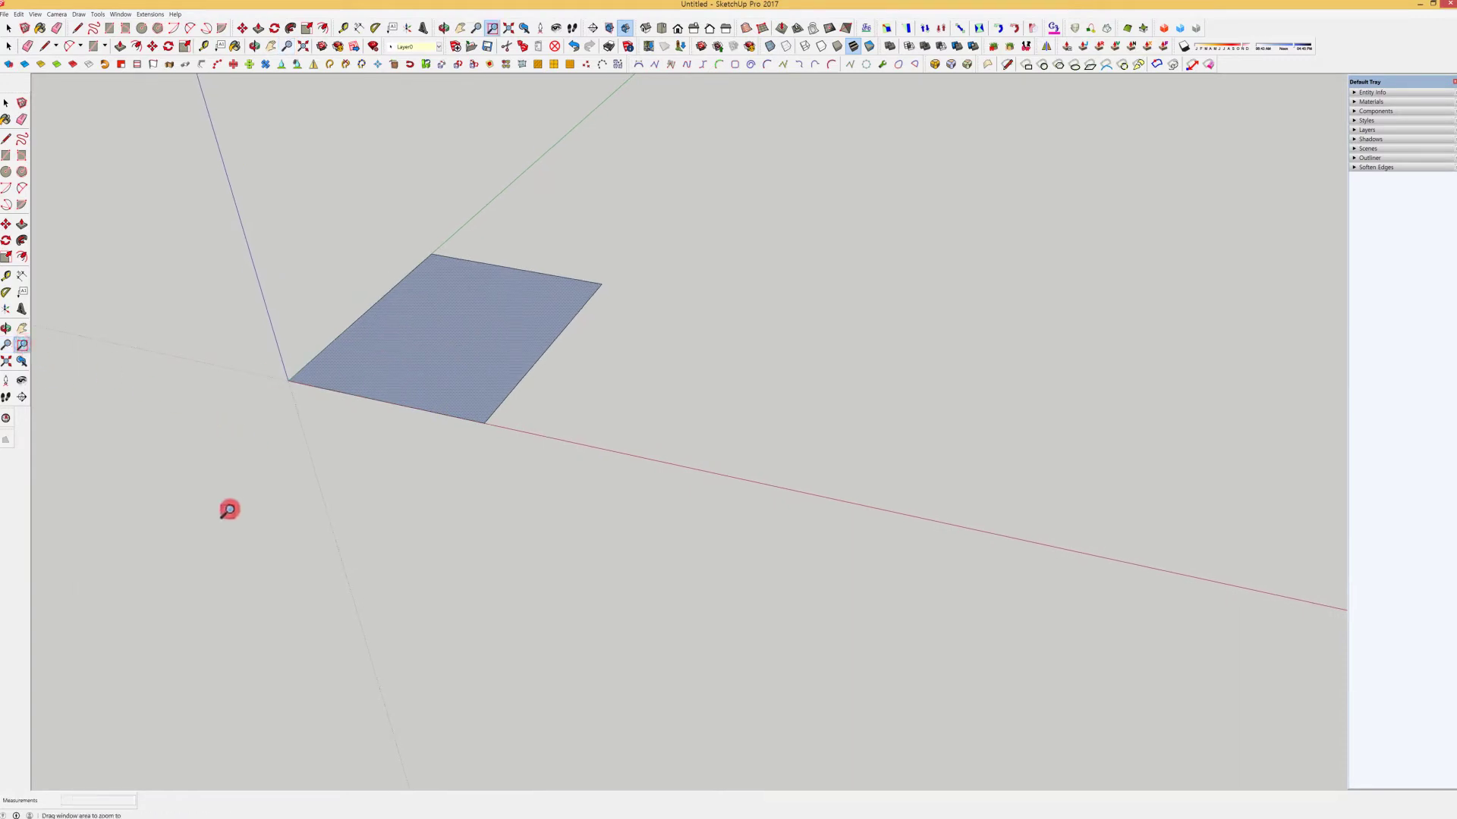
{"action": "left_click_drag", "start_coordinate": [228, 510], "coordinate": [742, 192]}
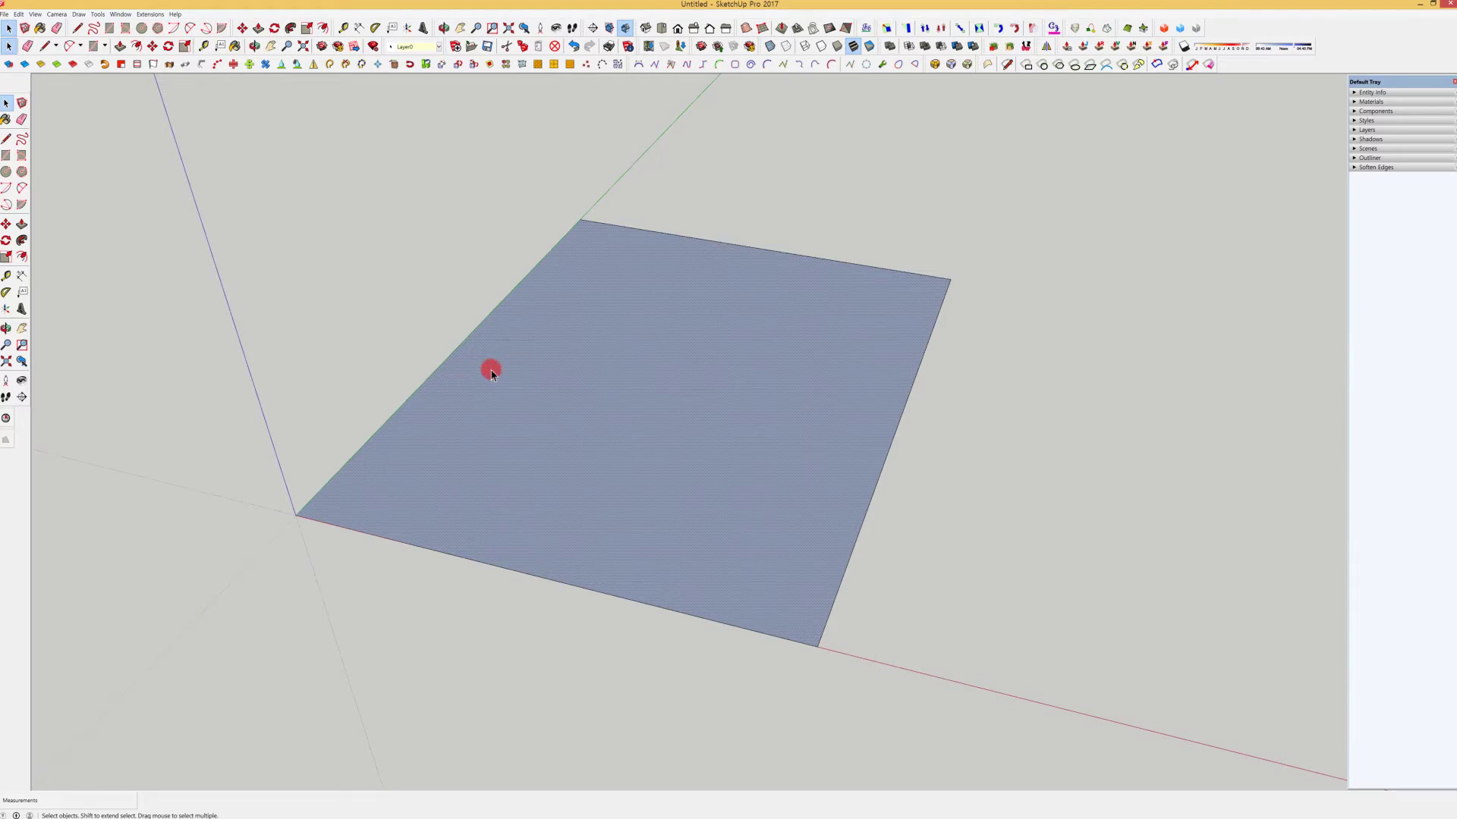
Orbit around the enlarged face with and without the Orbit tool to view it from several angles.
{"action": "middle_click_drag", "start_coordinate": [521, 364], "coordinate": [387, 400]}
{"action": "middle_click_drag", "start_coordinate": [664, 365], "coordinate": [637, 394]}
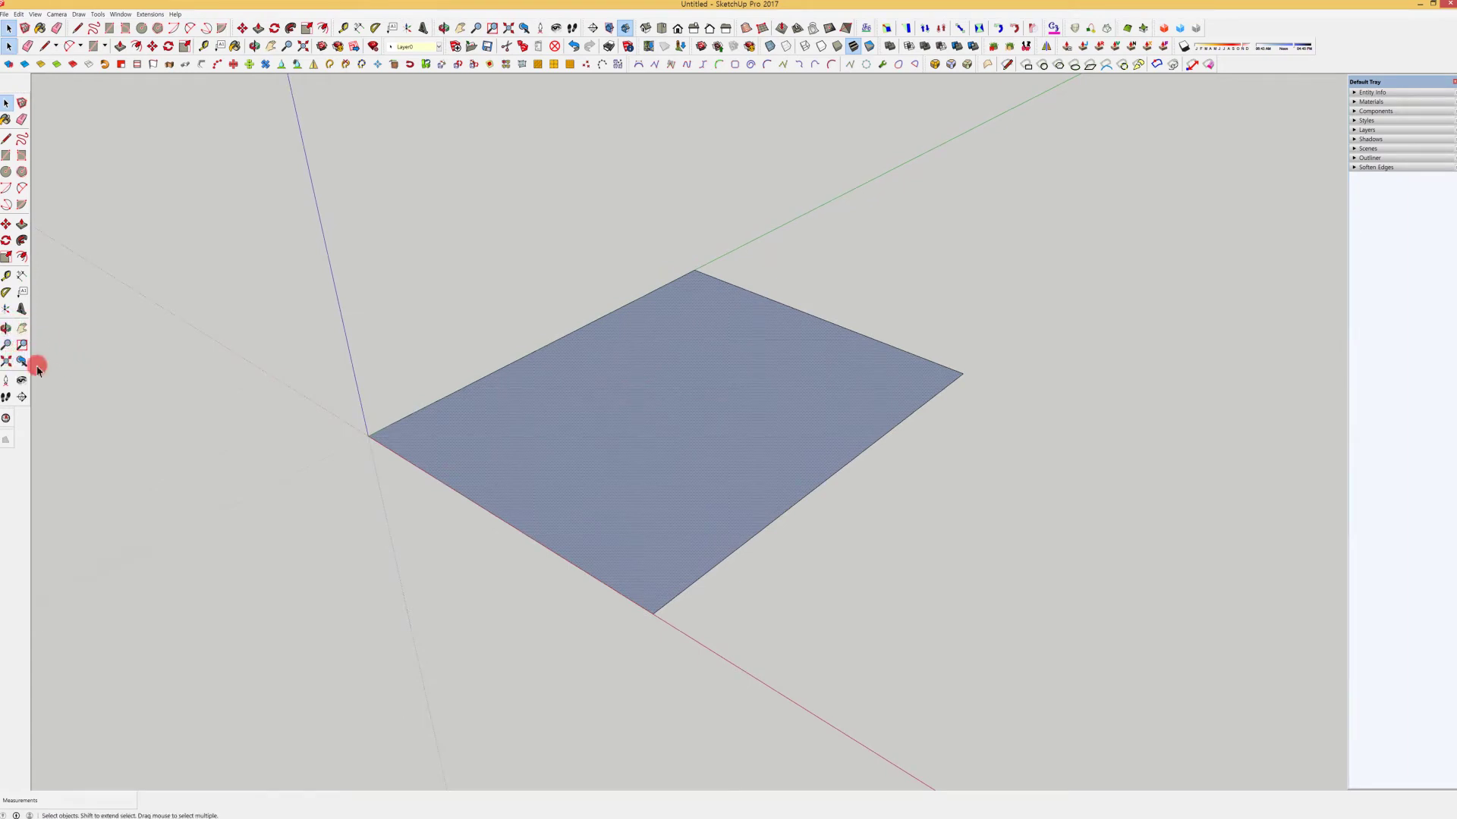
{"action": "left_click", "coordinate": [6, 328]}
{"action": "left_click_drag", "start_coordinate": [578, 388], "coordinate": [798, 412]}
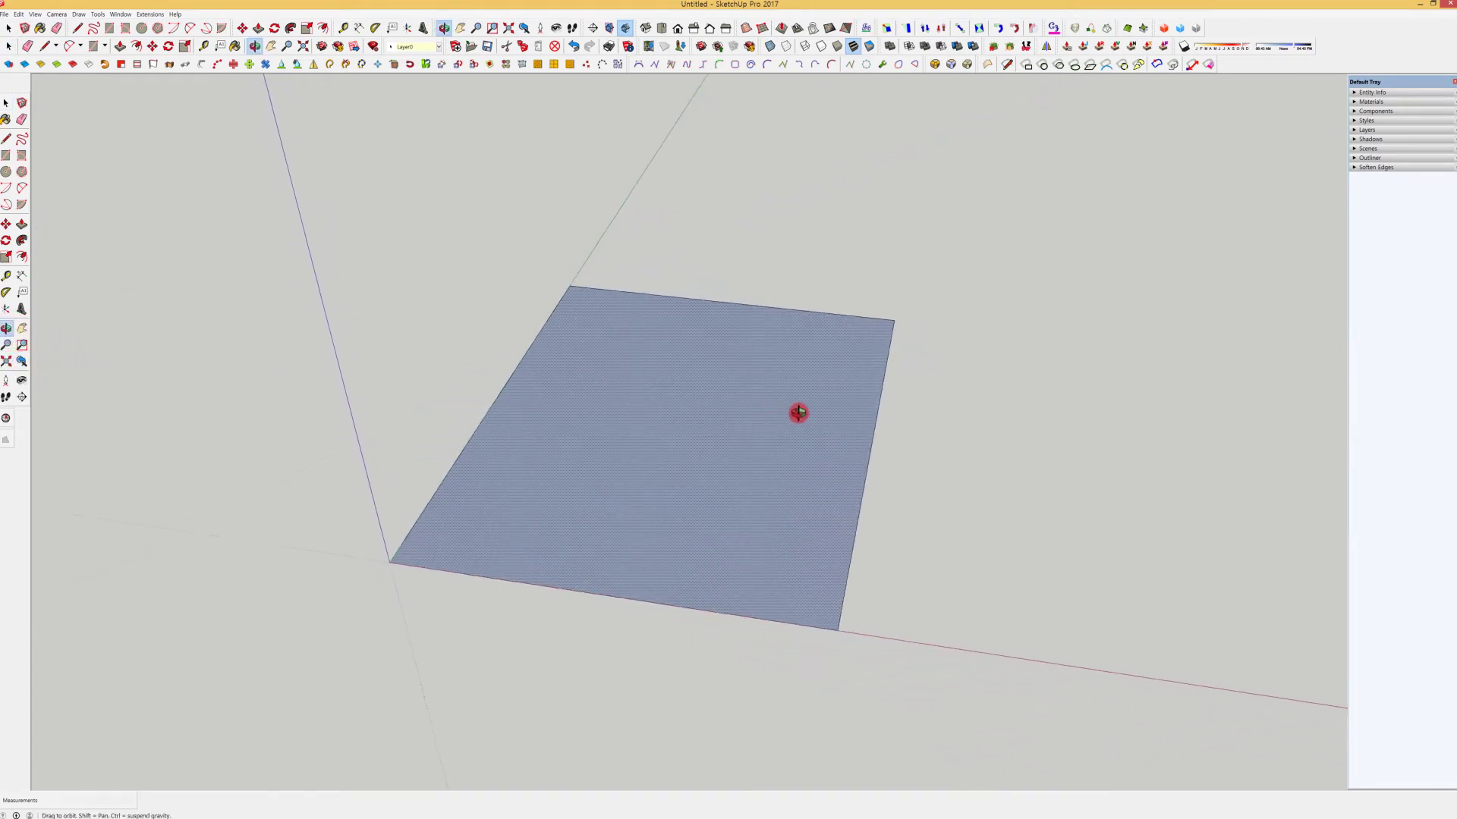
{"action": "key", "text": "space"}
{"action": "middle_click_drag", "start_coordinate": [686, 436], "coordinate": [584, 406]}
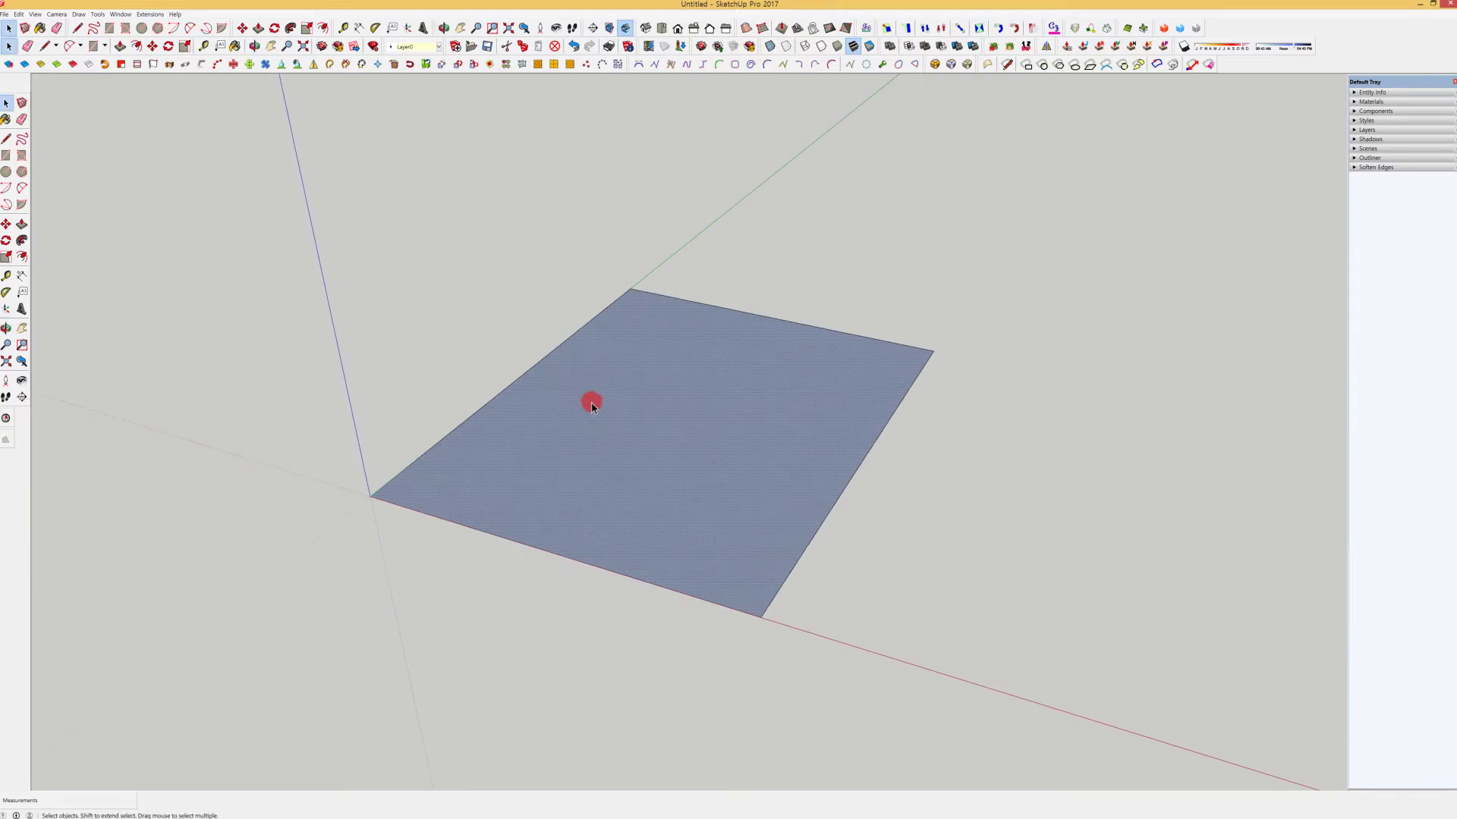
Draw a closed four-line outline with 2000 mm sides beside the first face, starting and ending on the red axis.
{"action": "scroll", "coordinate": [728, 493], "scroll_direction": "down", "scroll_amount": 3}
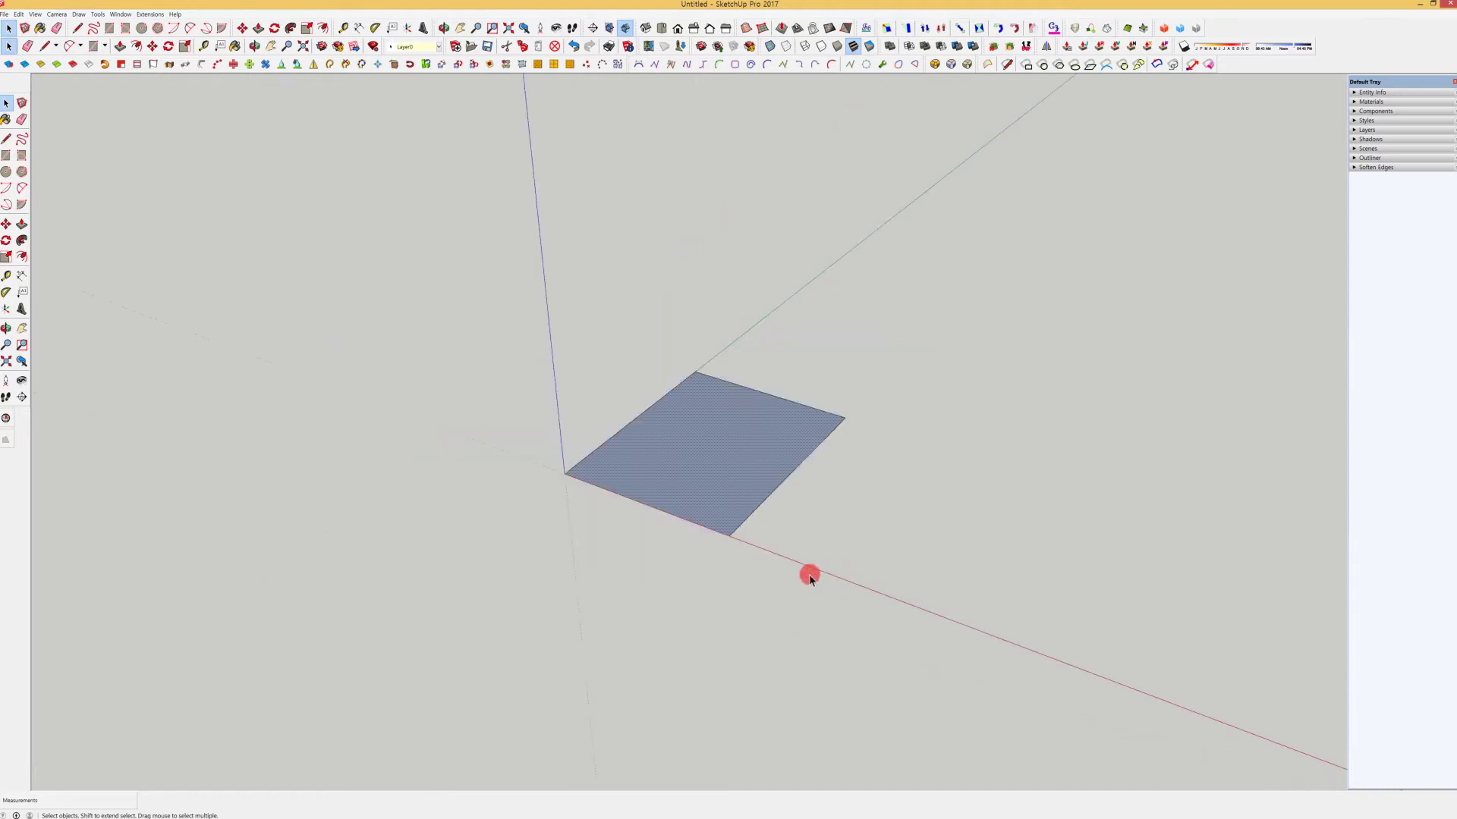
{"action": "left_click", "coordinate": [6, 139]}
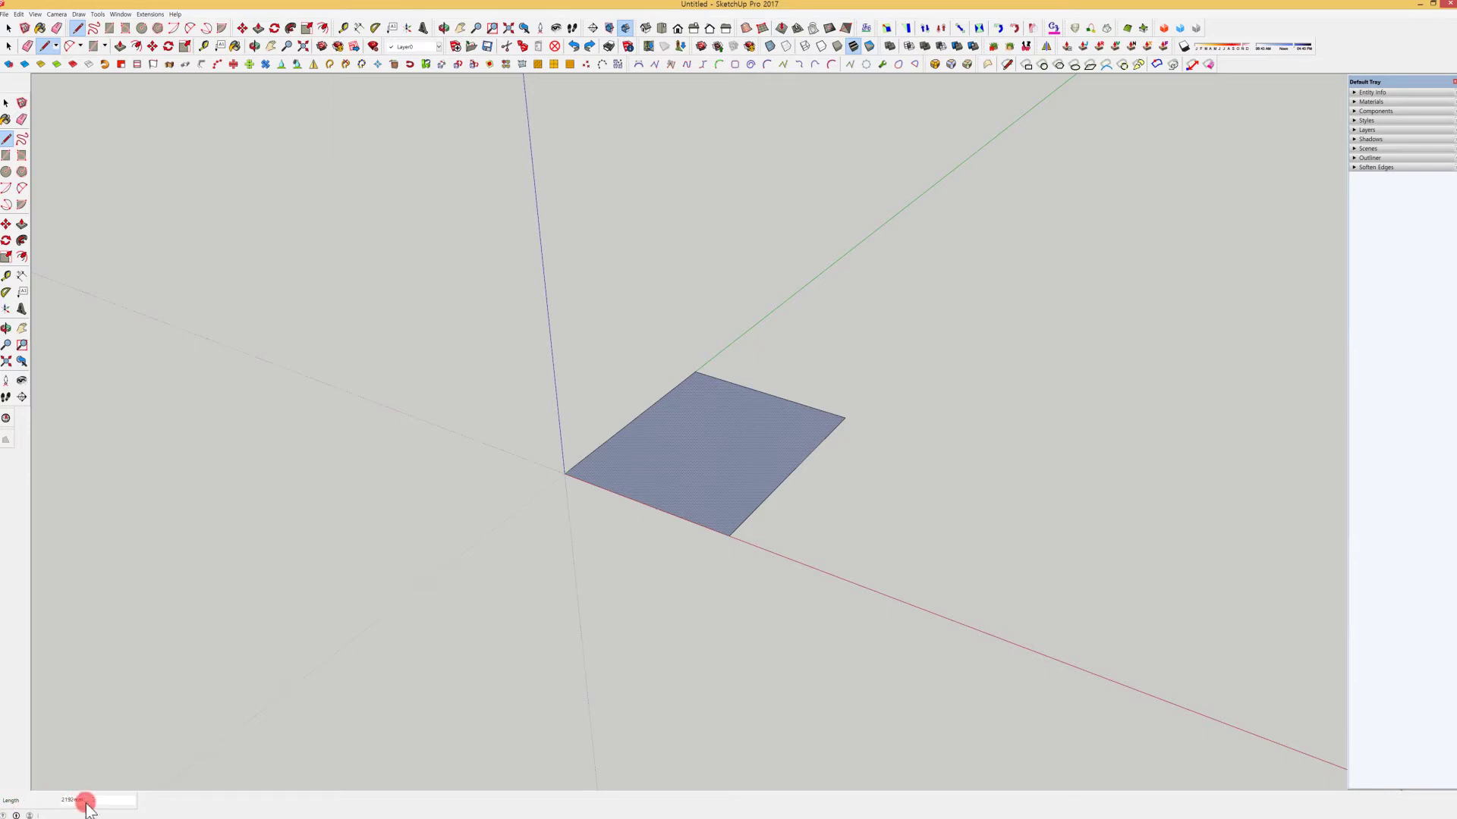
{"action": "left_click", "coordinate": [808, 565]}
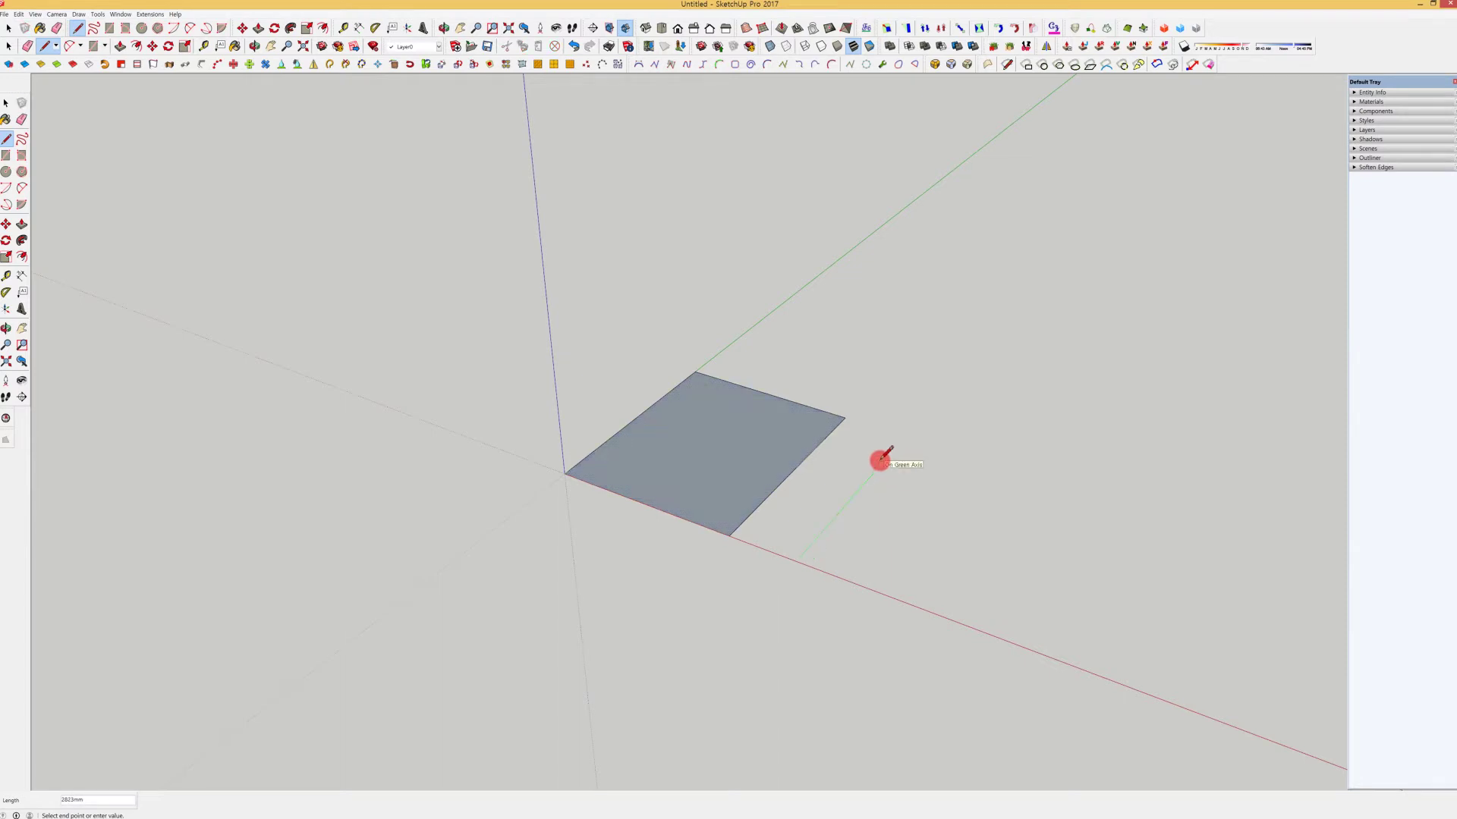
{"action": "left_click", "coordinate": [880, 459]}
{"action": "left_click", "coordinate": [861, 489]}
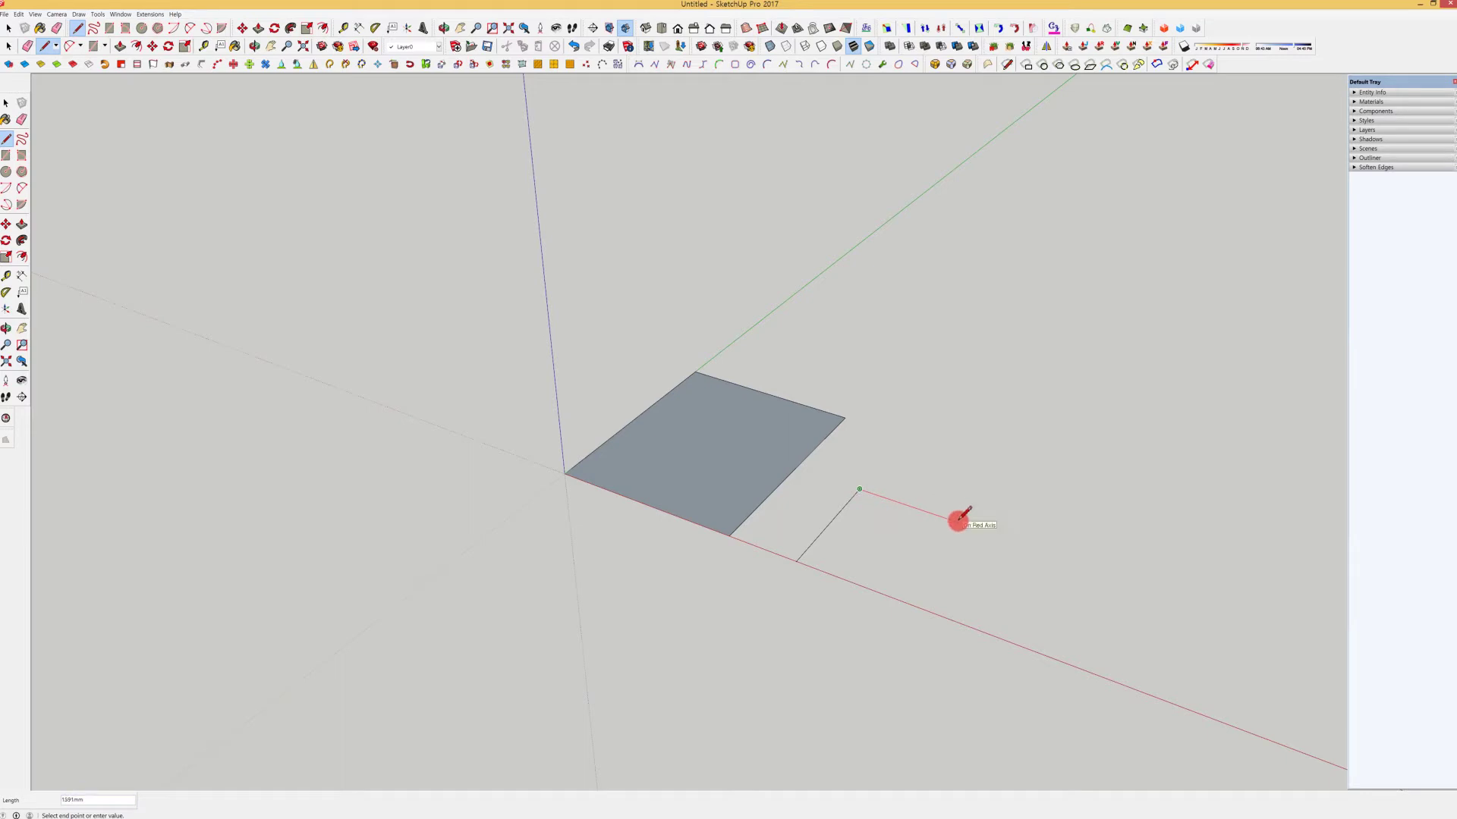
{"action": "left_click", "coordinate": [959, 521]}
{"action": "left_click", "coordinate": [929, 611]}
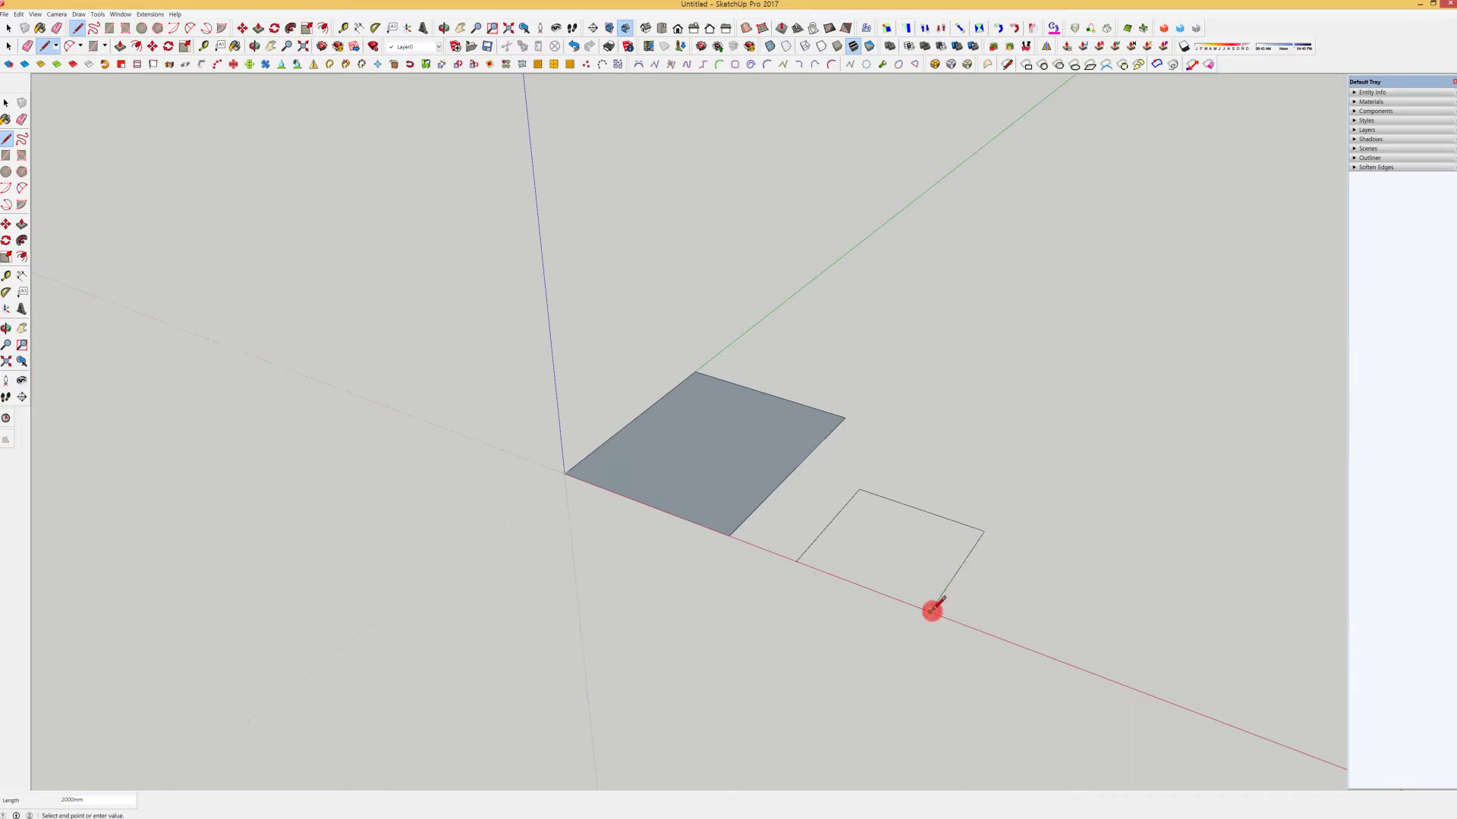
{"action": "left_click", "coordinate": [796, 562]}
{"action": "key", "text": "space"}
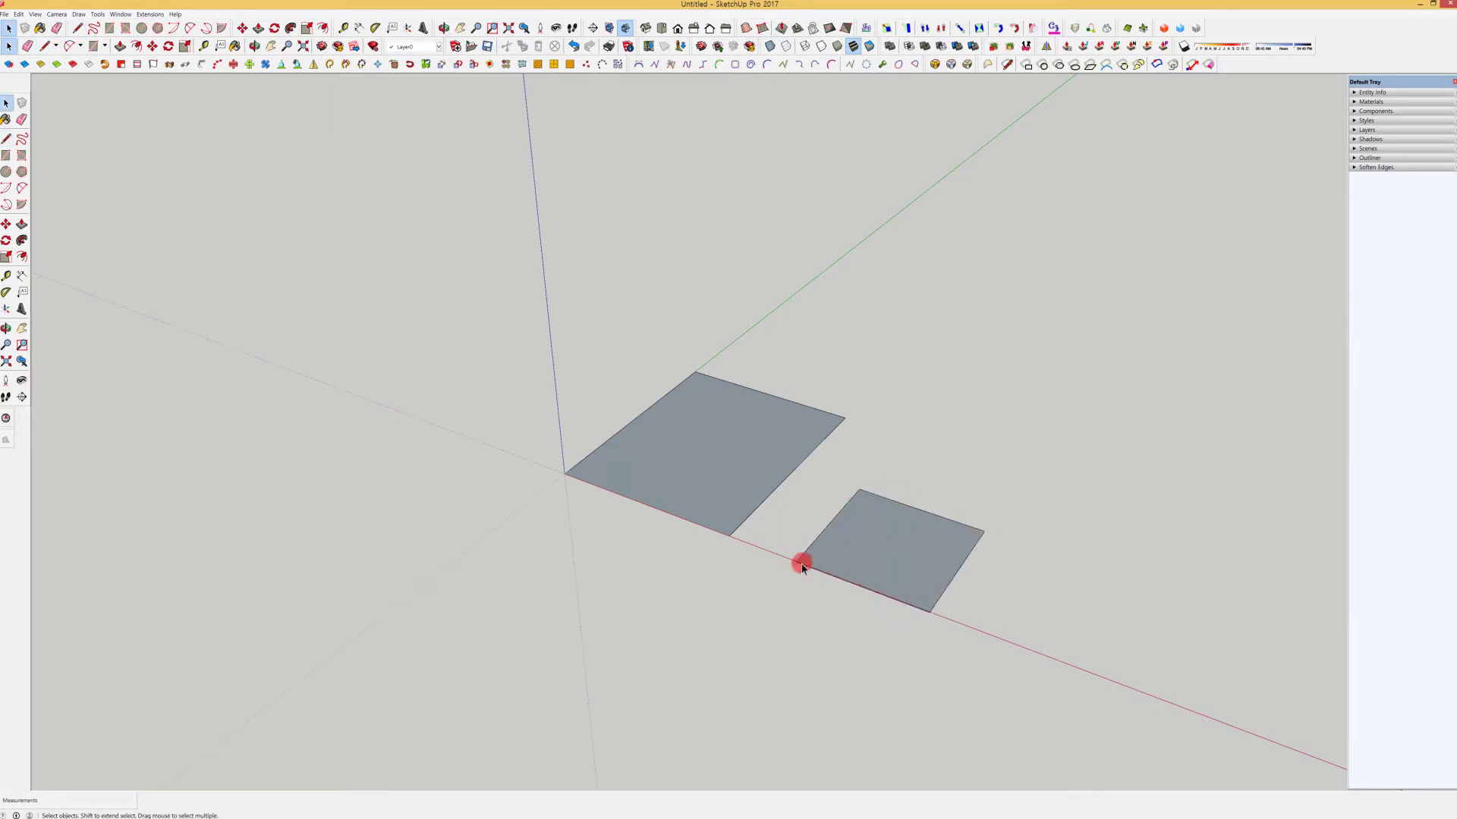
Measure the second square's side along the red axis from corner to corner with the Tape Measure tool.
{"action": "middle_click_drag", "start_coordinate": [1024, 555], "coordinate": [669, 582]}
{"action": "scroll", "coordinate": [669, 582], "scroll_direction": "up", "scroll_amount": 5}
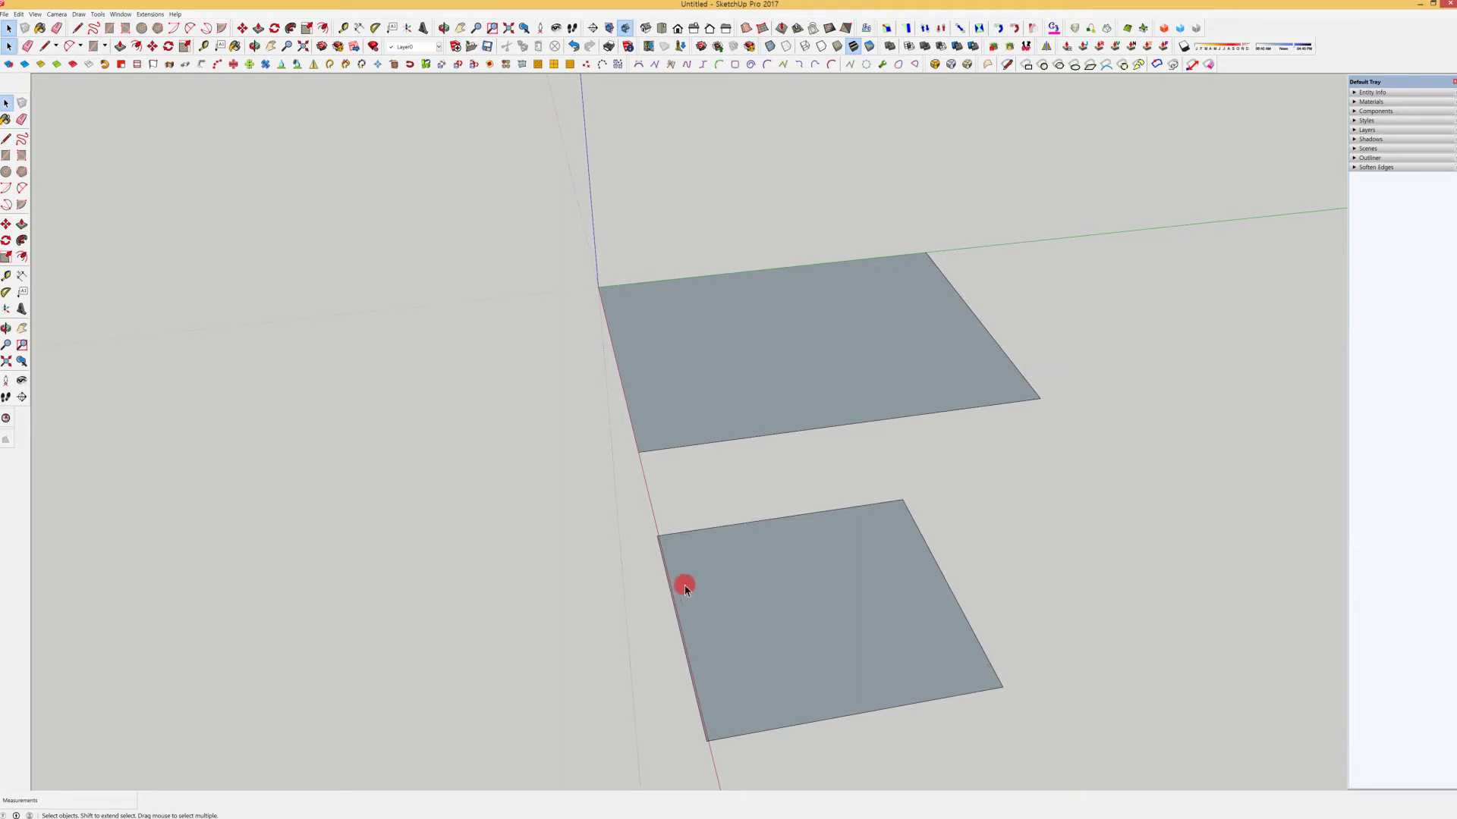
{"action": "left_click", "coordinate": [7, 277]}
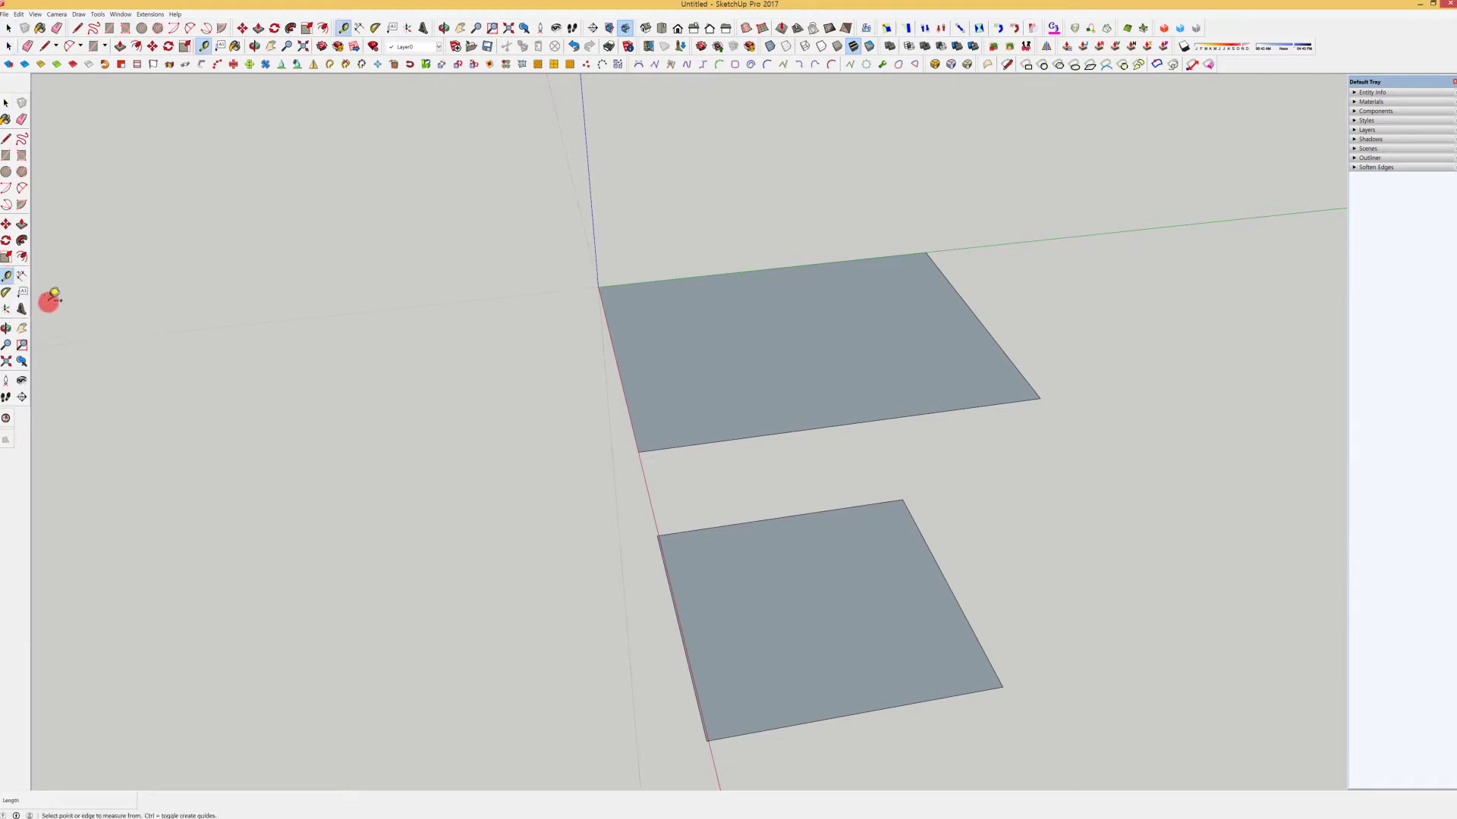
{"action": "left_click", "coordinate": [657, 537]}
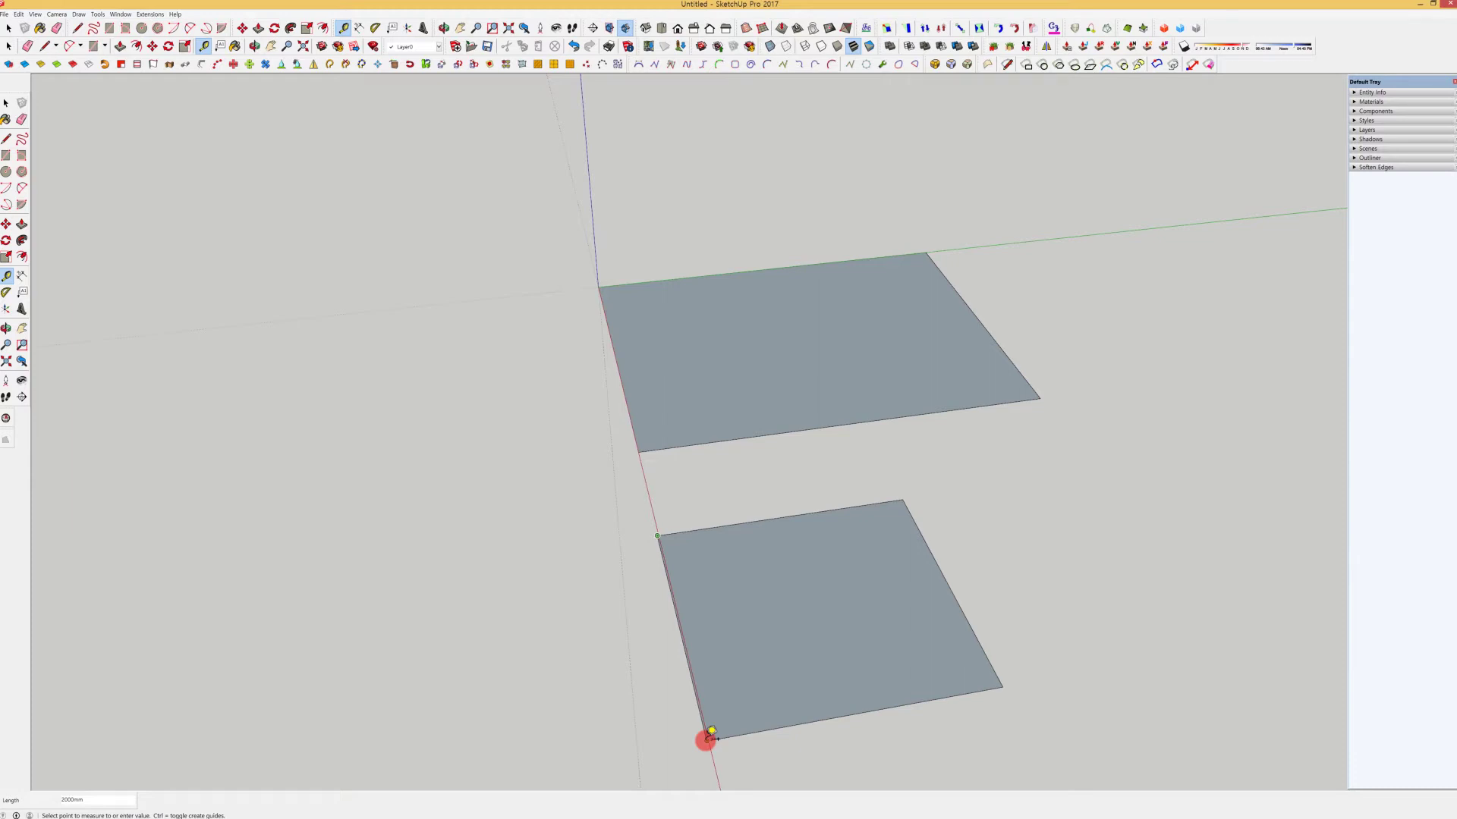
{"action": "key", "text": "space"}
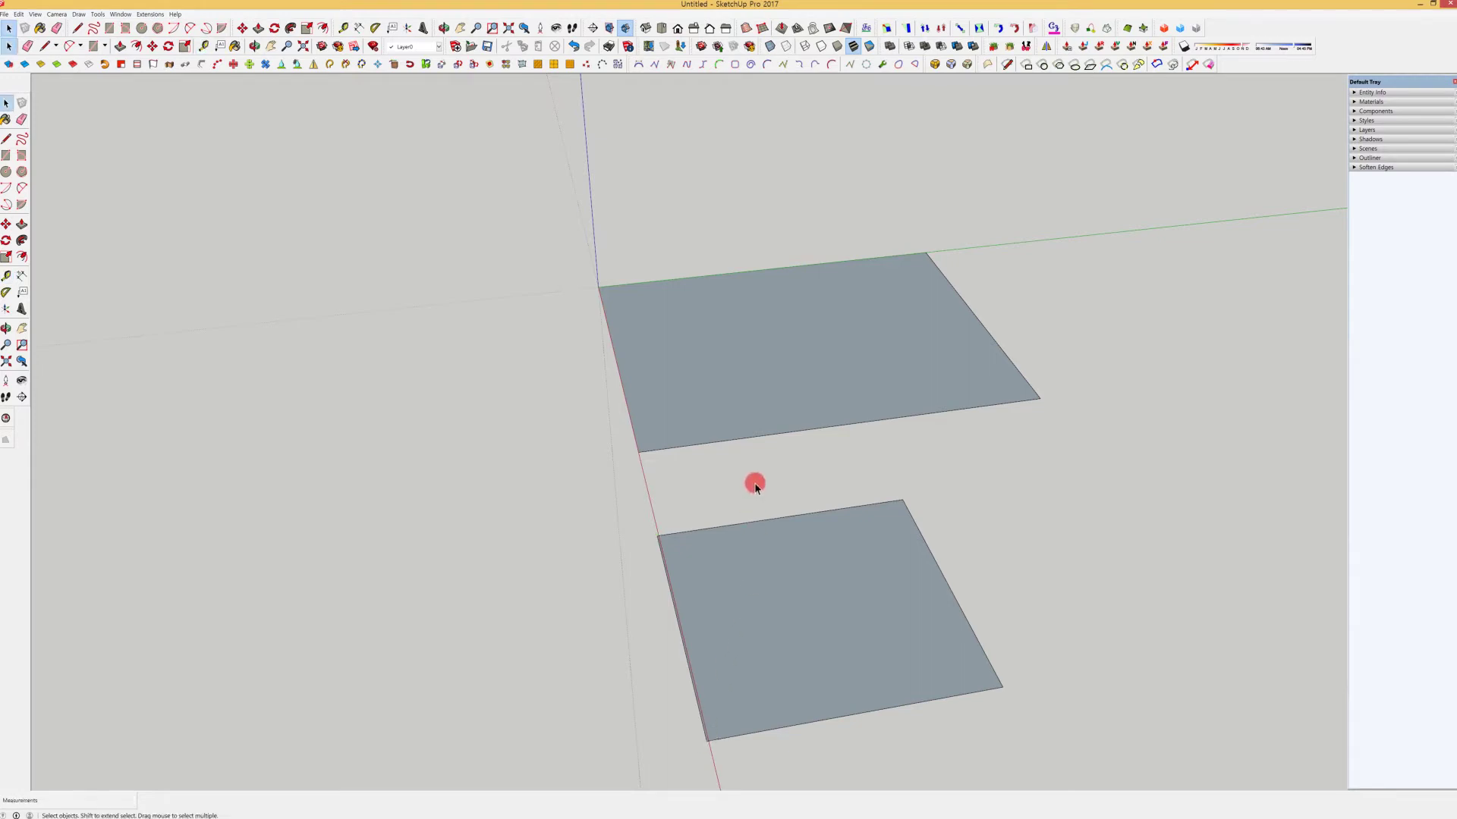
Create infinite guides along the second square's edge facing the first face and along its edge opposite the red axis.
{"action": "left_click", "coordinate": [6, 276]}
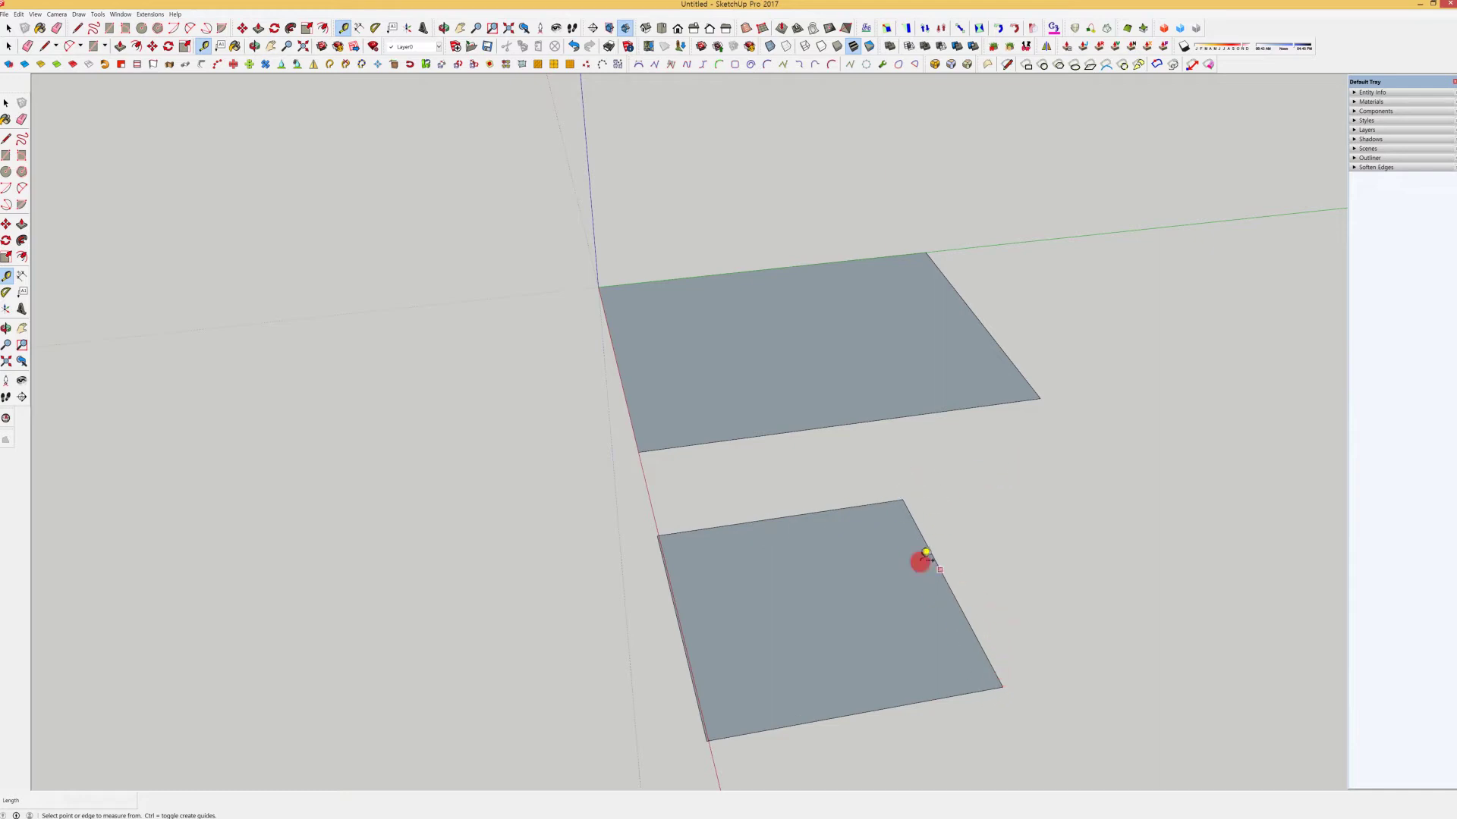
{"action": "left_click", "coordinate": [749, 521]}
{"action": "left_click", "coordinate": [924, 538]}
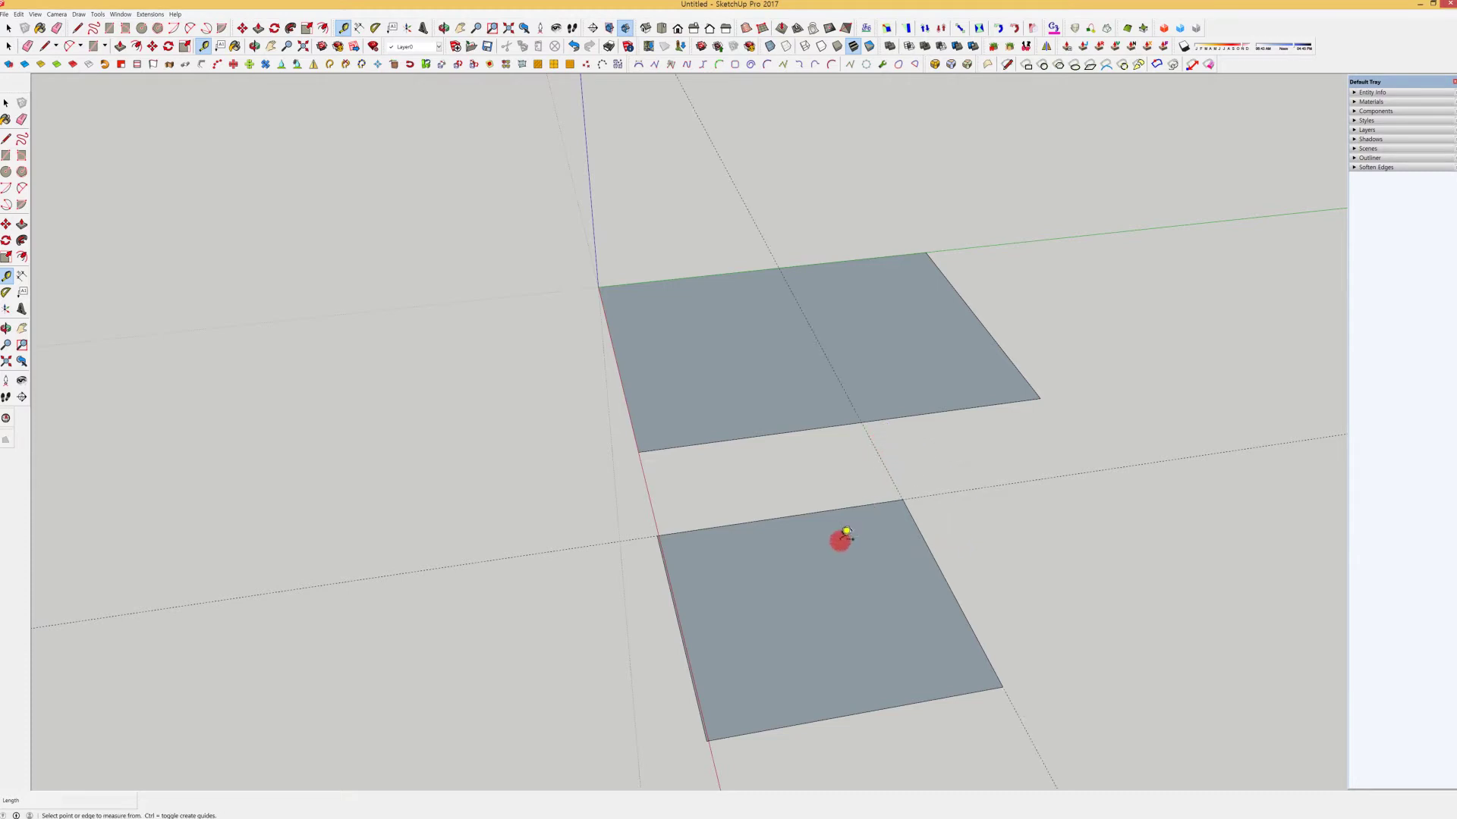
Draw a line about 2788 mm long on the green-direction guide beyond the second square, and continue with a line parallel to the red axis.
{"action": "middle_click_drag", "start_coordinate": [821, 573], "coordinate": [1222, 592]}
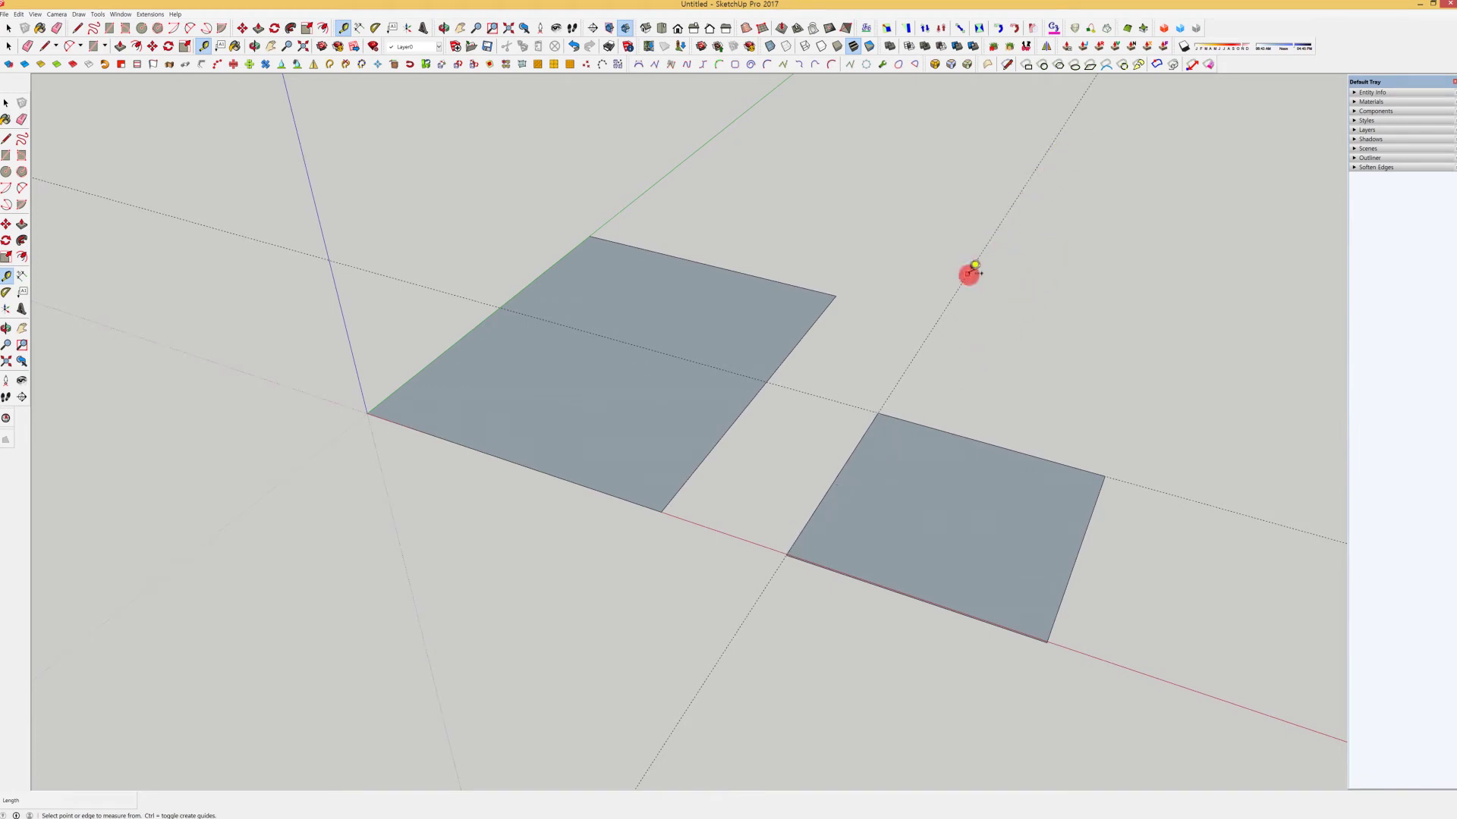
{"action": "key", "text": "l"}
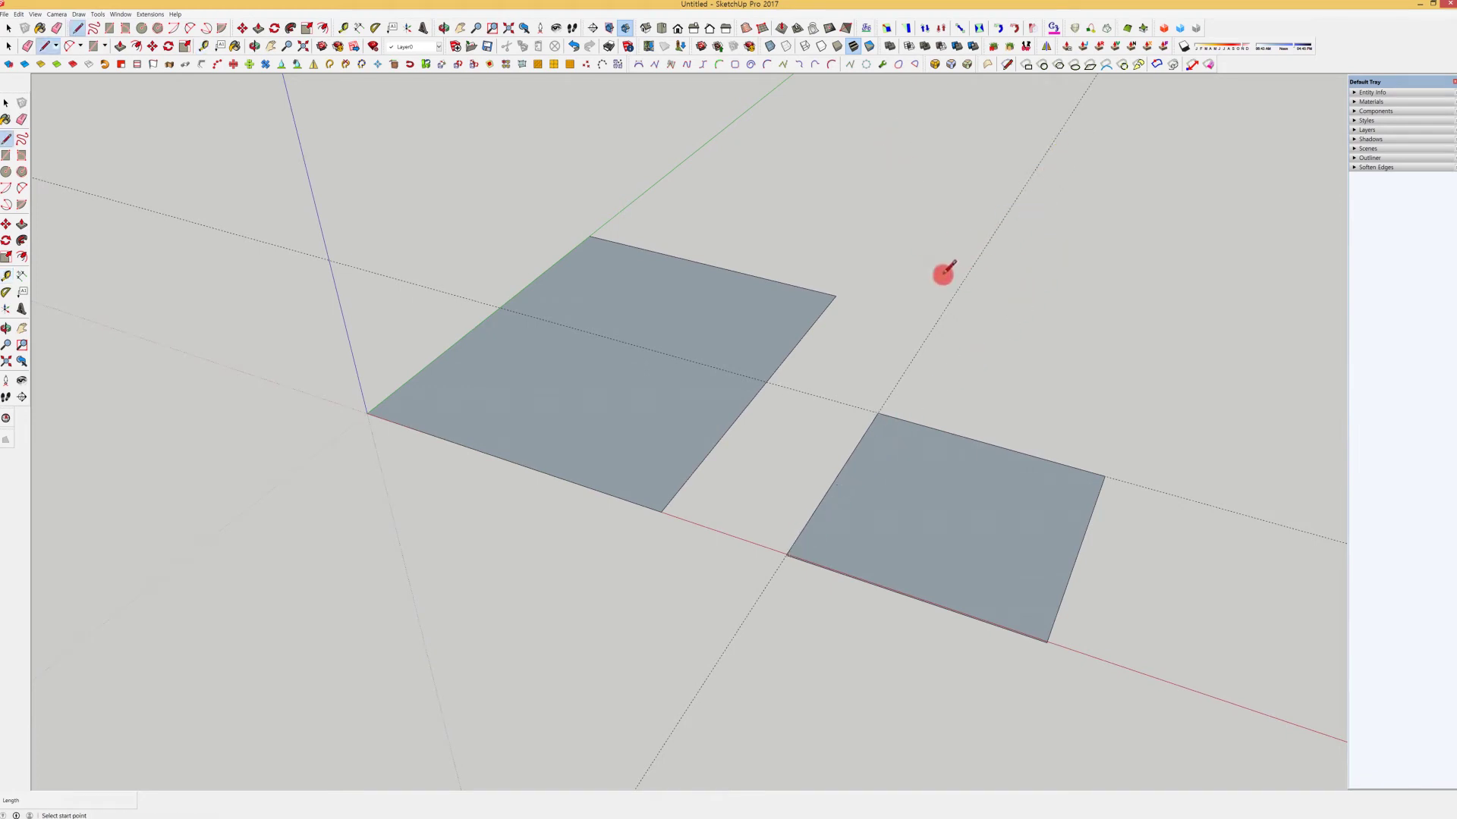
{"action": "left_click", "coordinate": [955, 295]}
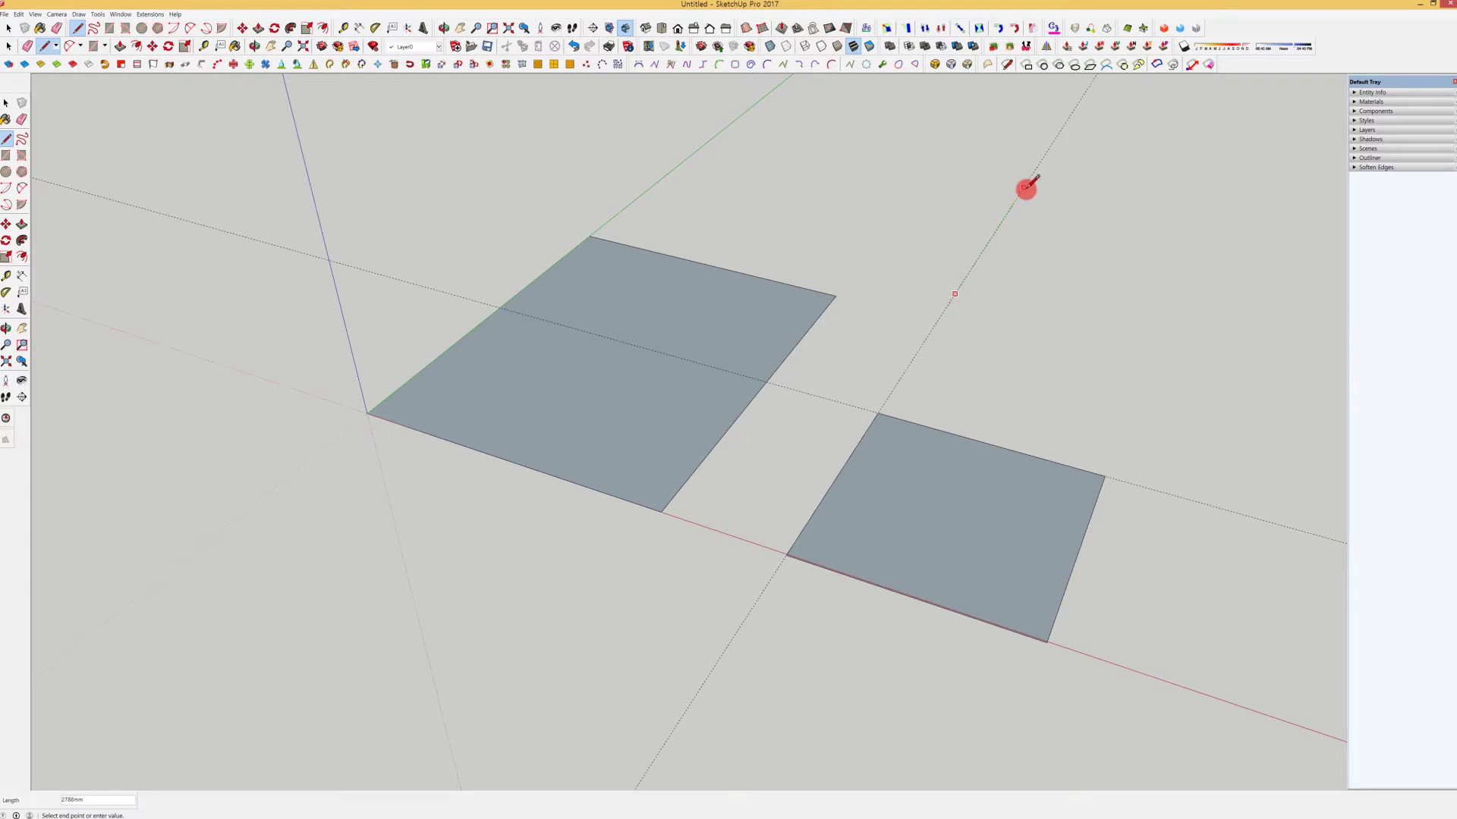
{"action": "left_click", "coordinate": [1024, 187]}
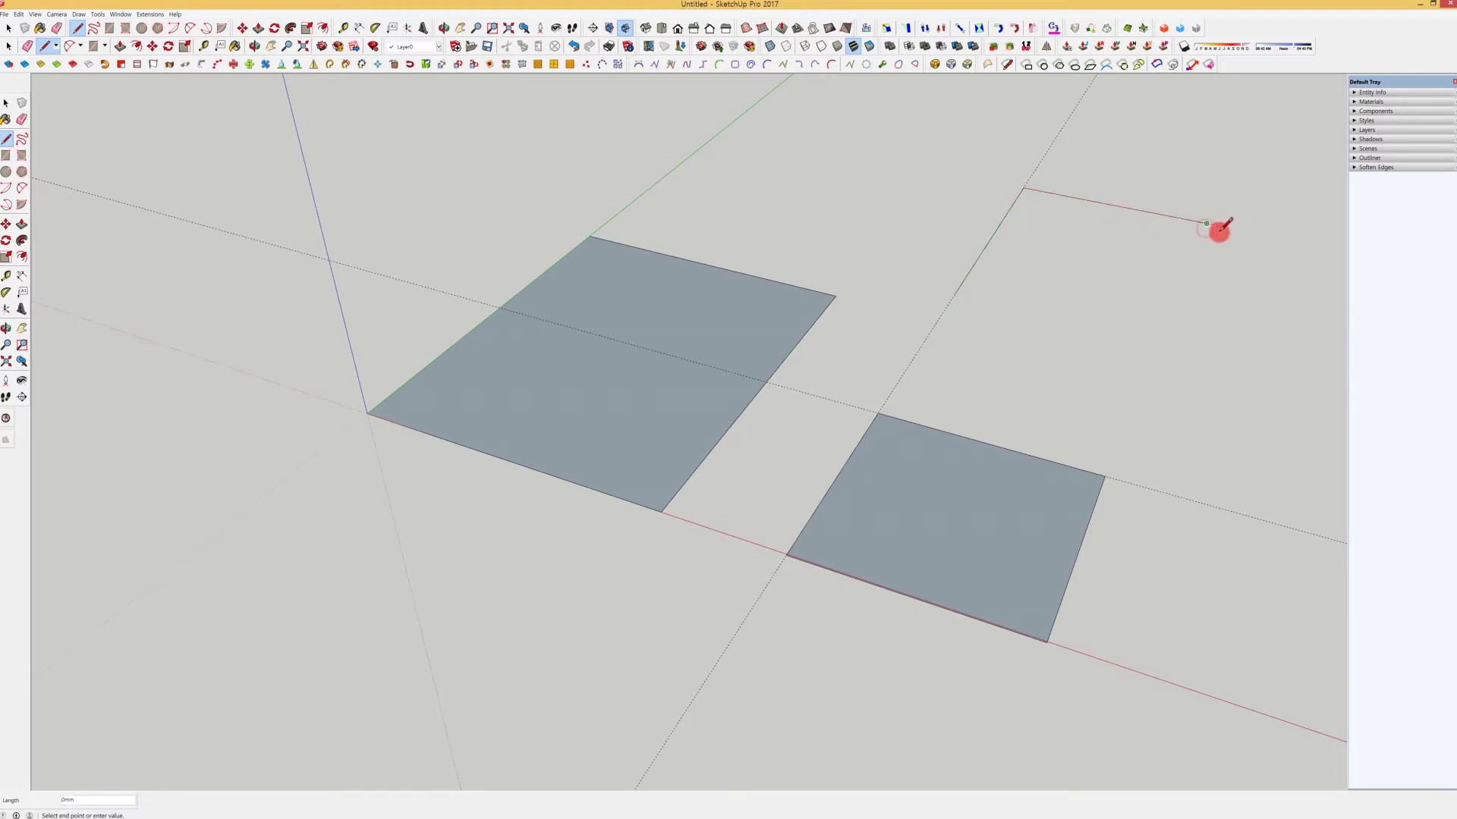
{"action": "left_click", "coordinate": [1206, 224]}
{"action": "key", "text": "space"}
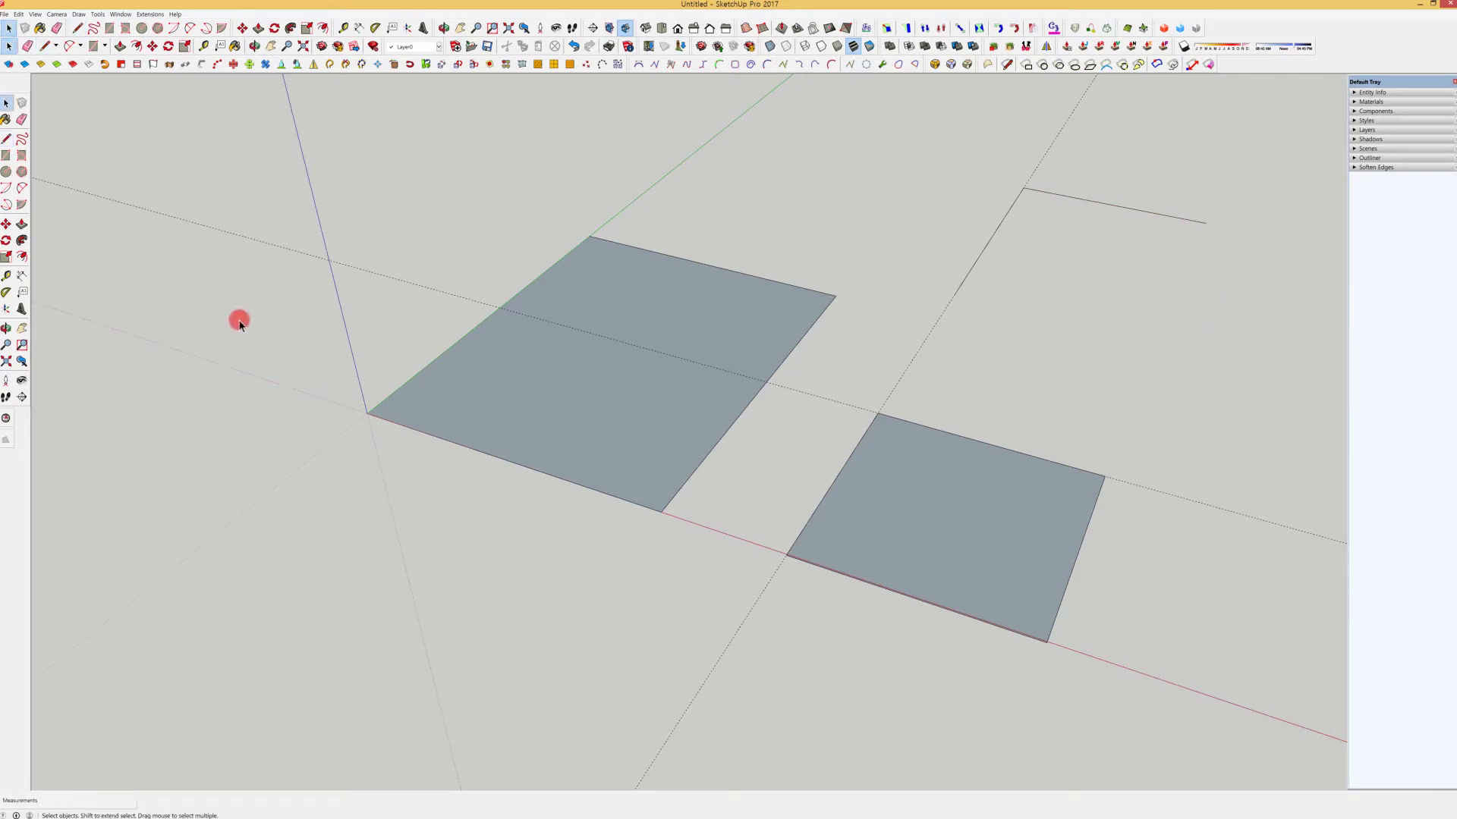
Add a guide along the second square's outer green-direction edge and a red-direction guide through the open outline's start point.
{"action": "left_click", "coordinate": [6, 276]}
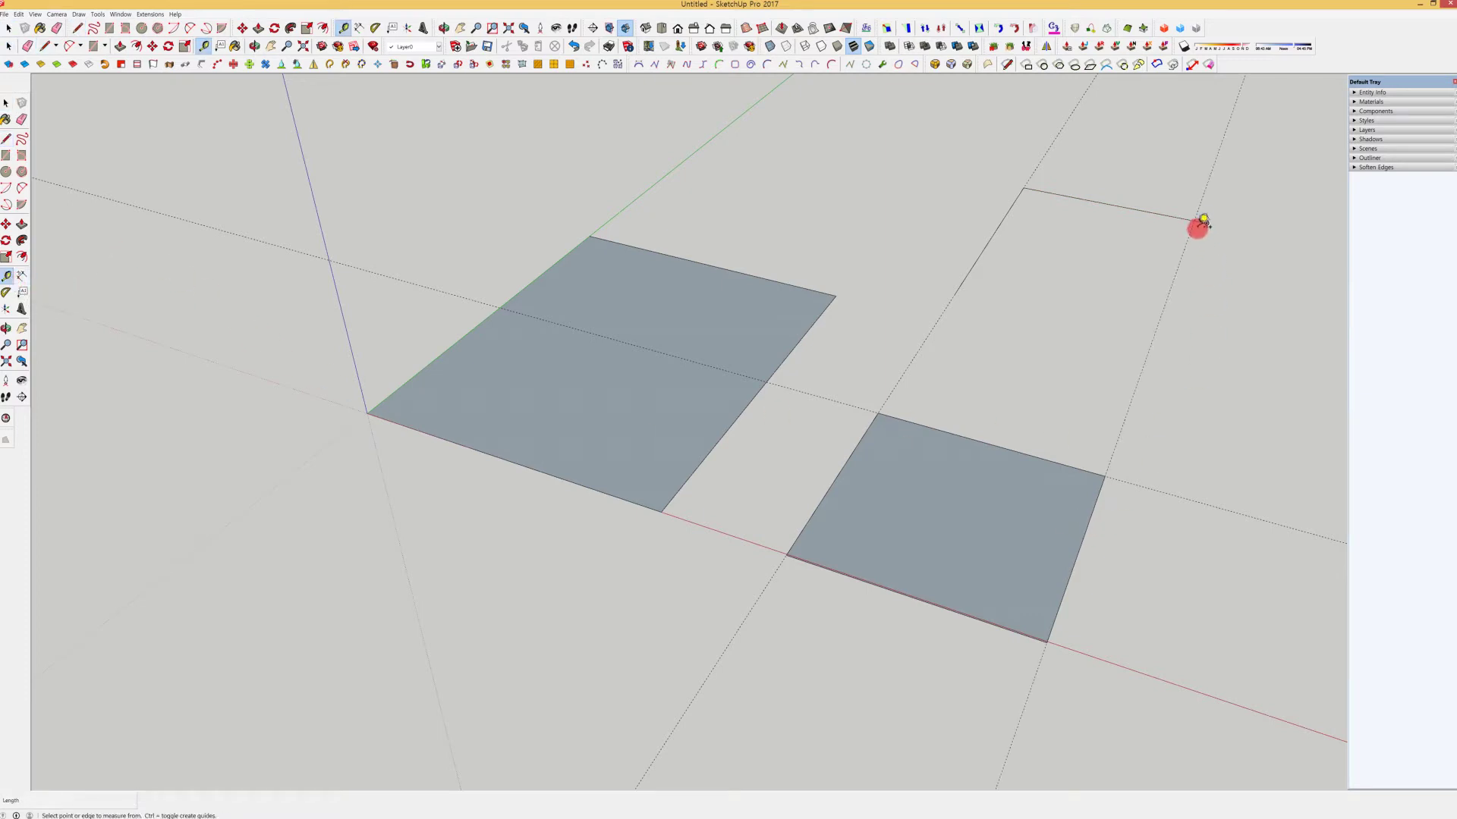
{"action": "left_click", "coordinate": [1198, 221]}
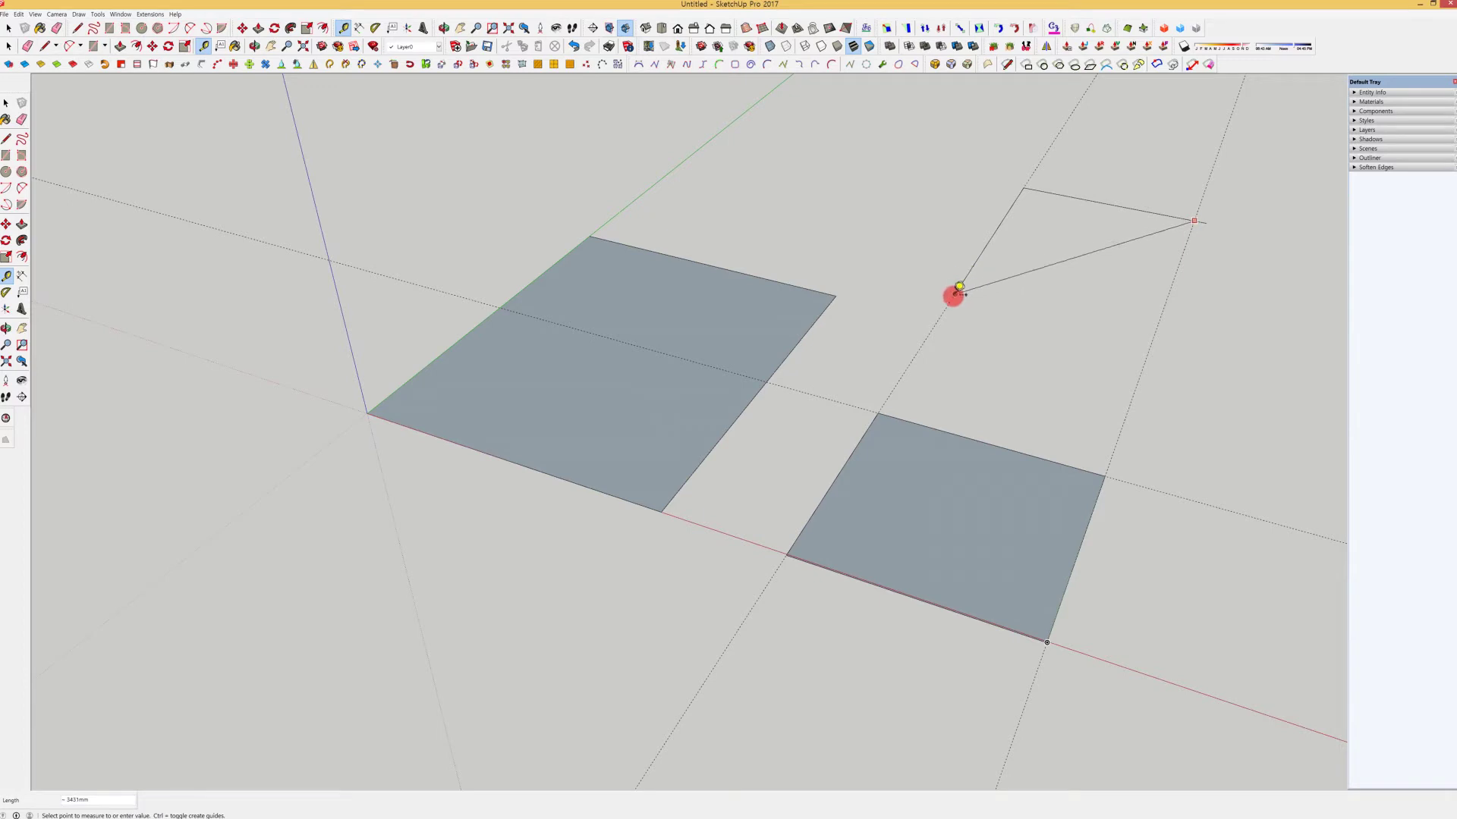
{"action": "left_click", "coordinate": [955, 294]}
{"action": "left_click", "coordinate": [1153, 339]}
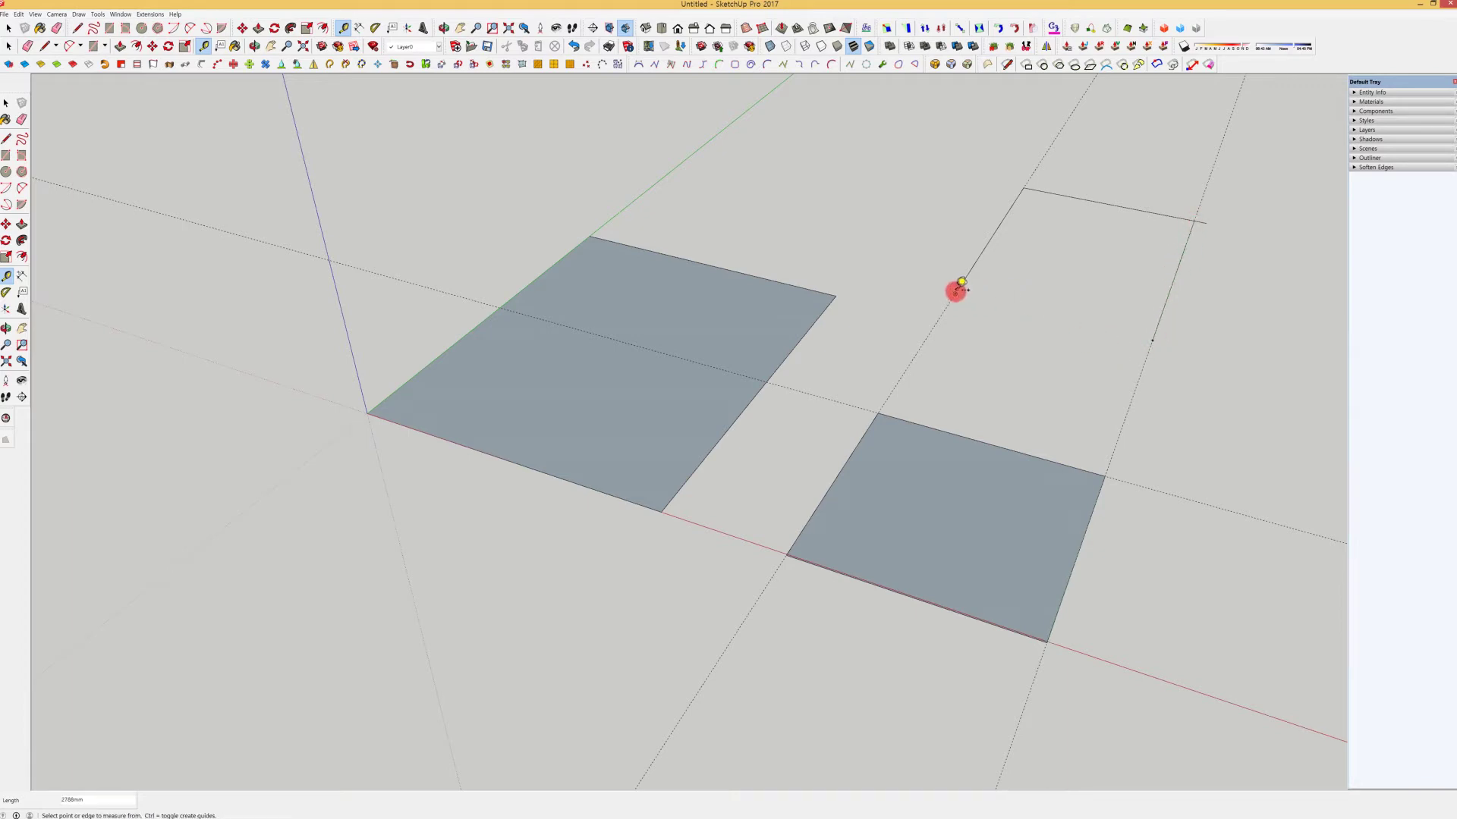
{"action": "left_click", "coordinate": [962, 283]}
{"action": "left_click", "coordinate": [1157, 329]}
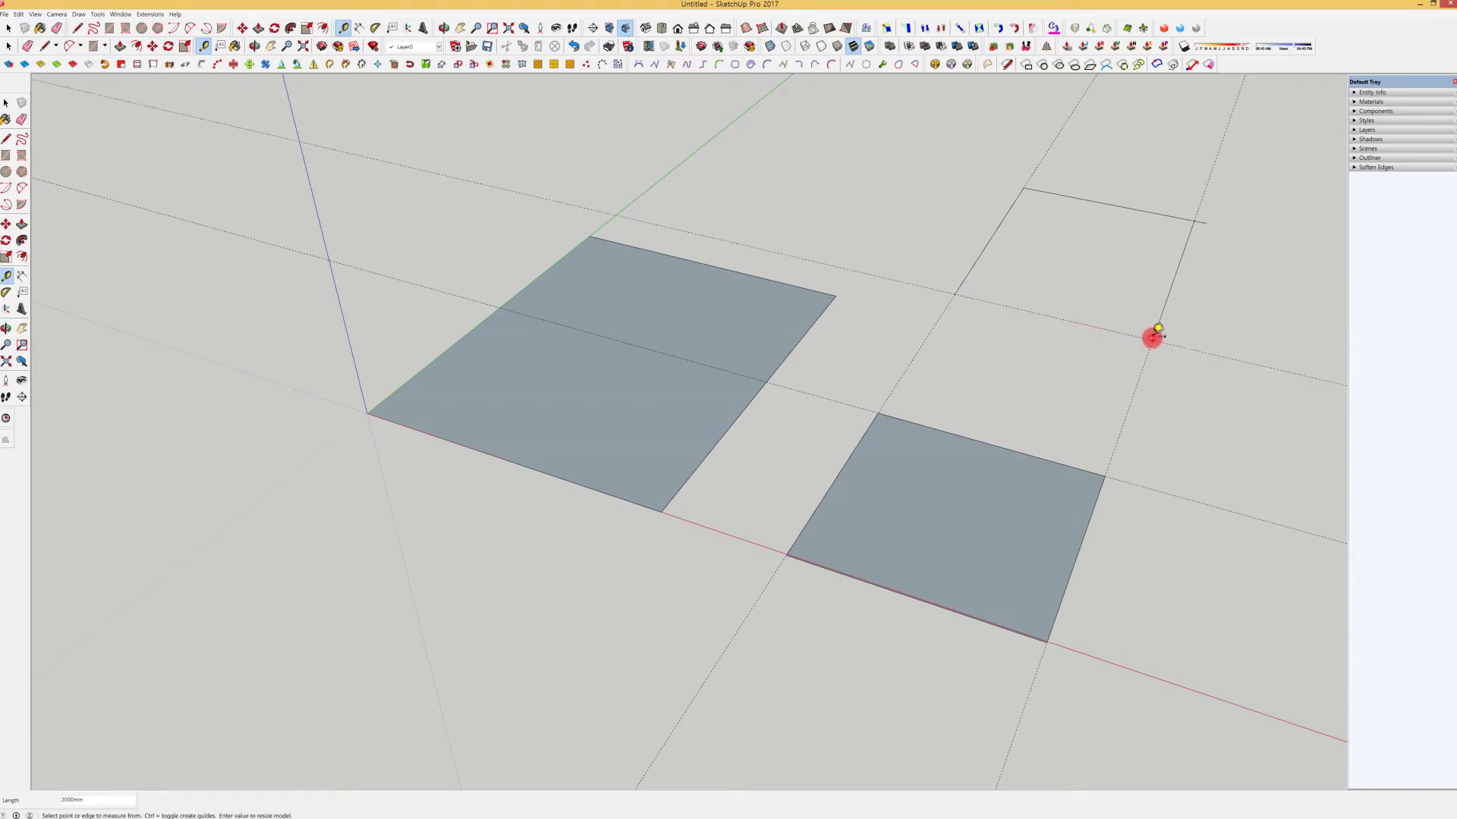
{"action": "key", "text": "space"}
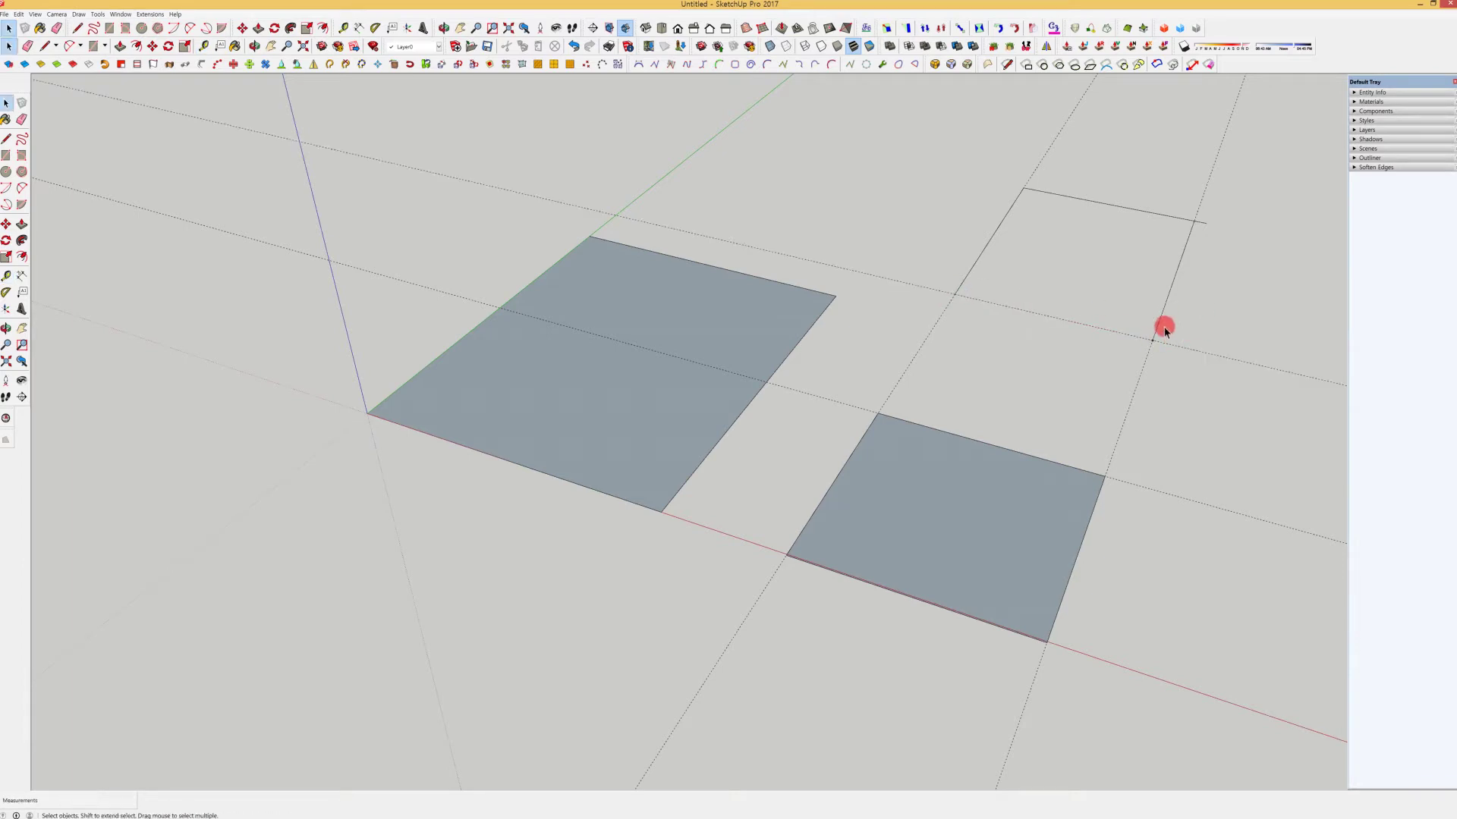
Close the third outline with two lines along the guides, from its start point through the guide intersection to the upper line.
{"action": "left_click", "coordinate": [6, 139]}
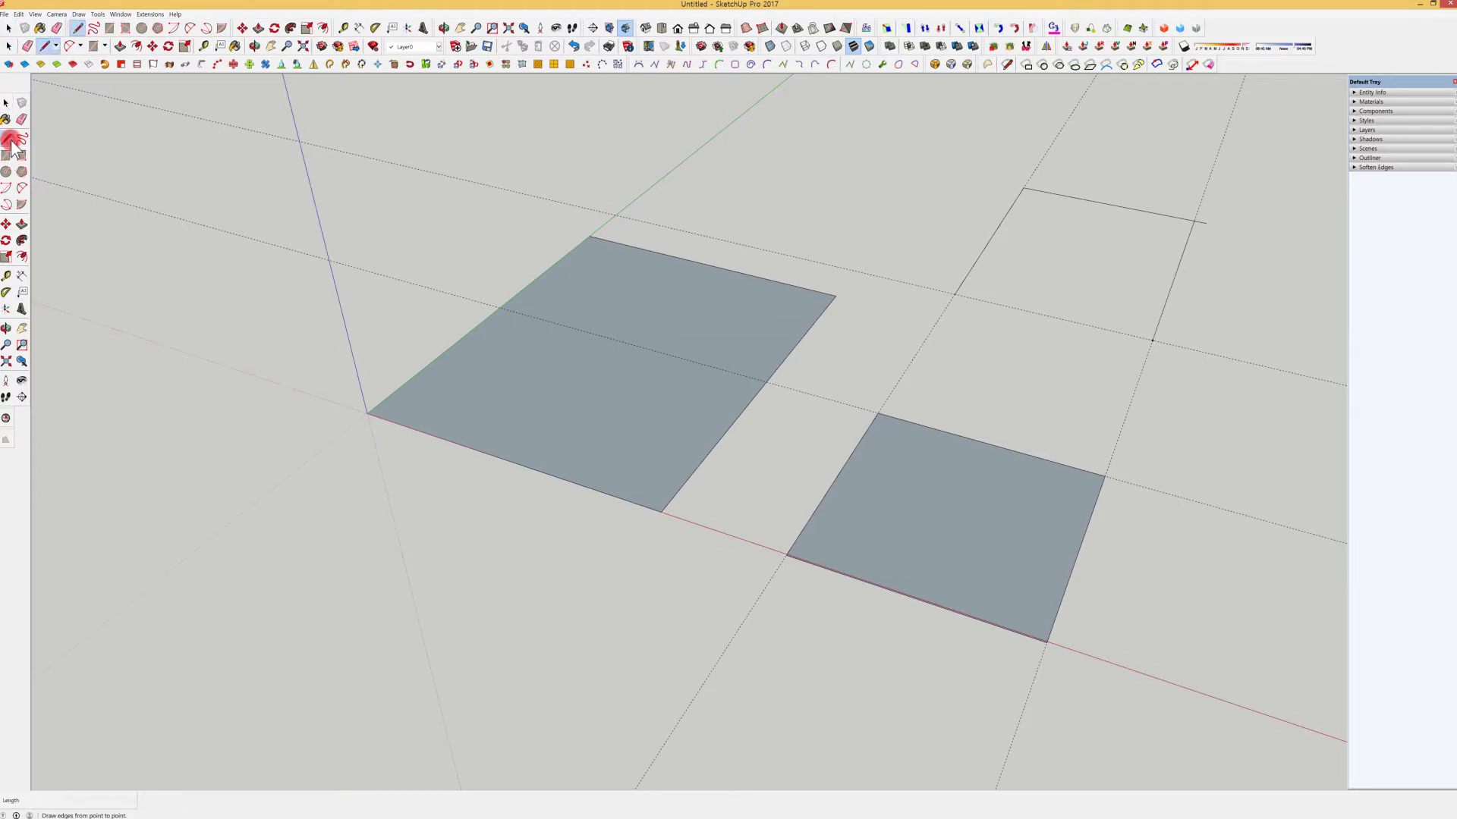
{"action": "left_click", "coordinate": [956, 294]}
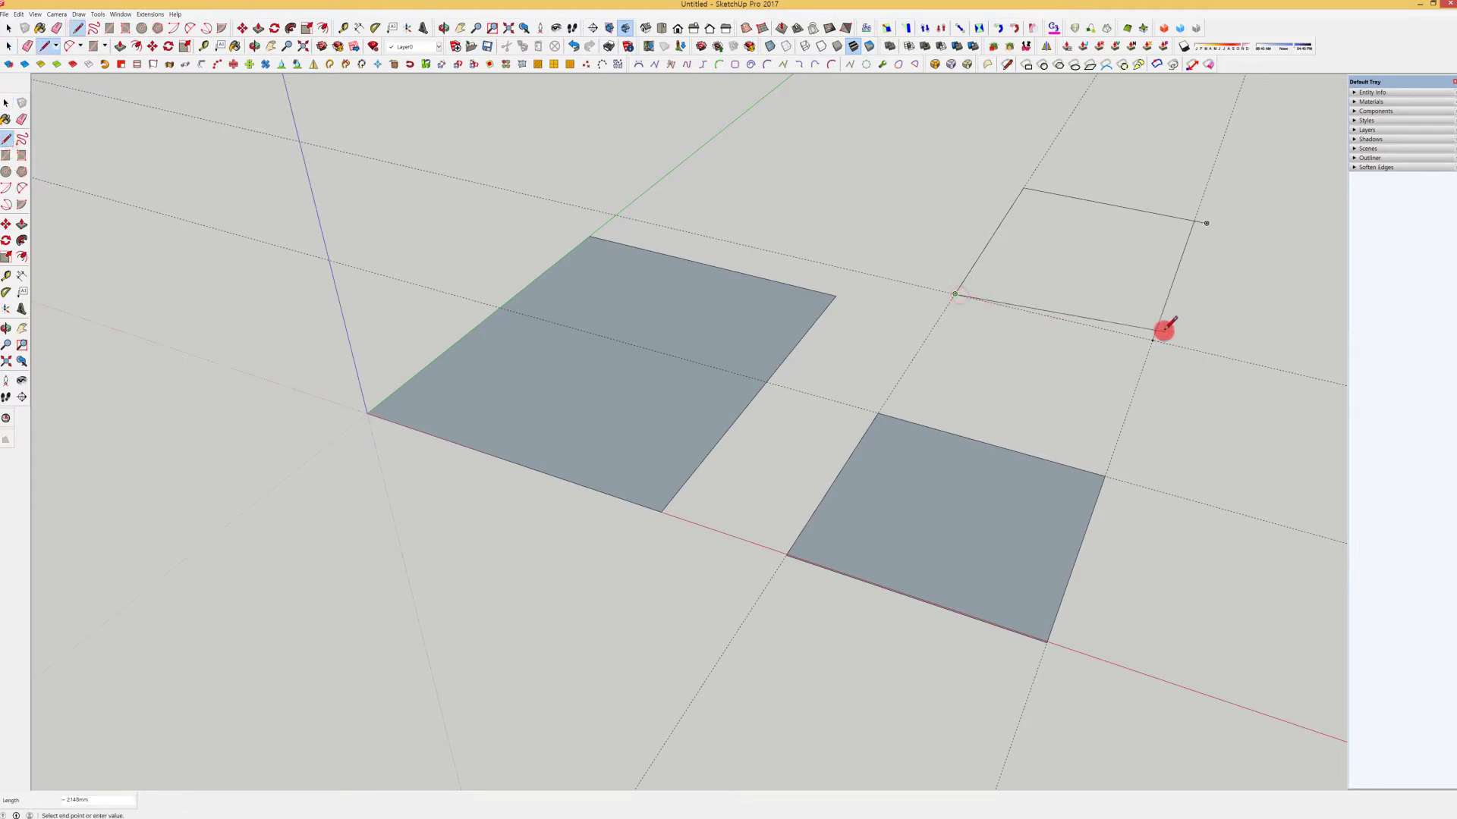
{"action": "left_click", "coordinate": [1151, 340]}
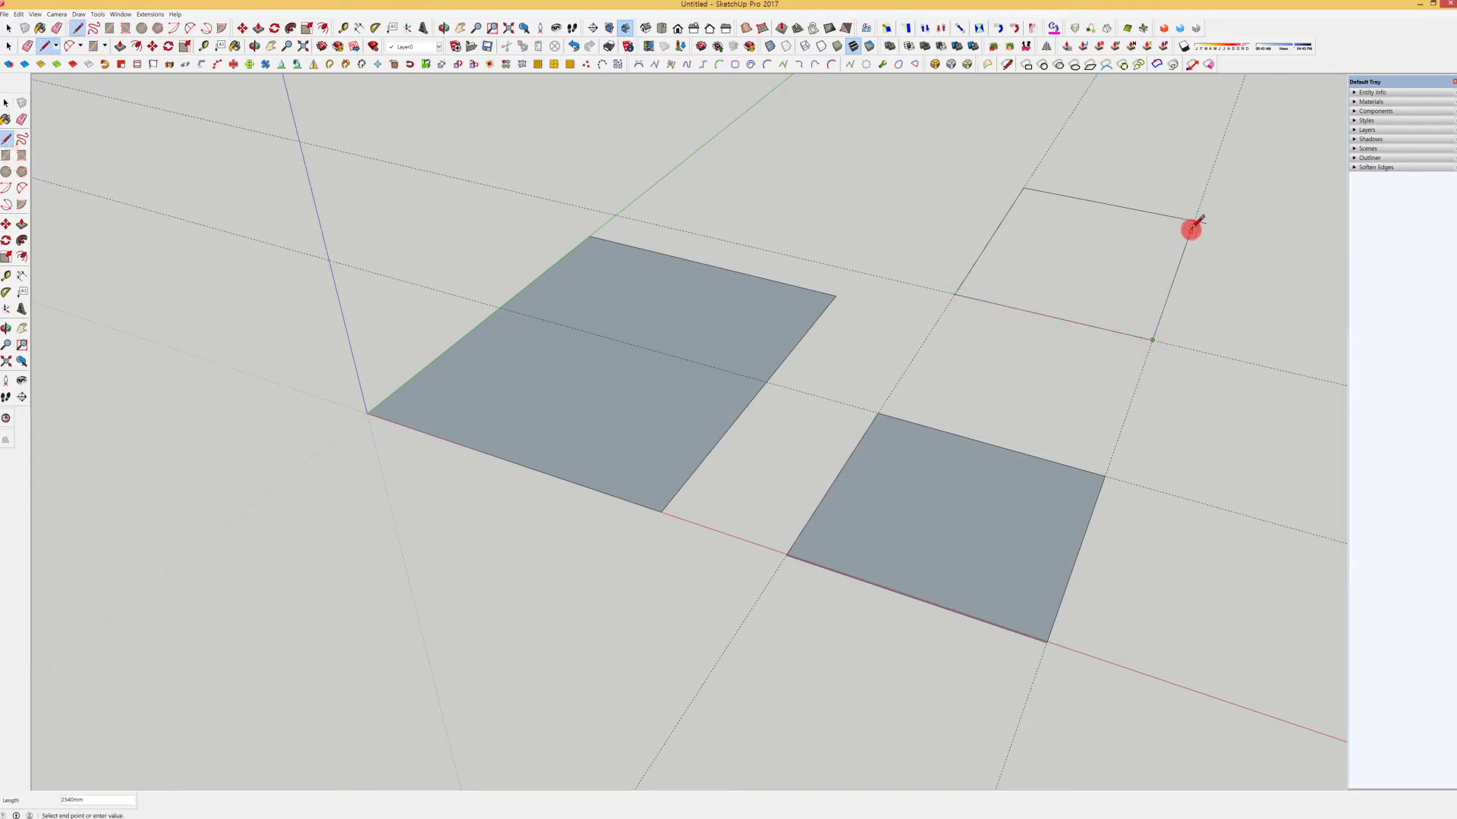
{"action": "left_click", "coordinate": [1196, 222]}
{"action": "key", "text": "space"}
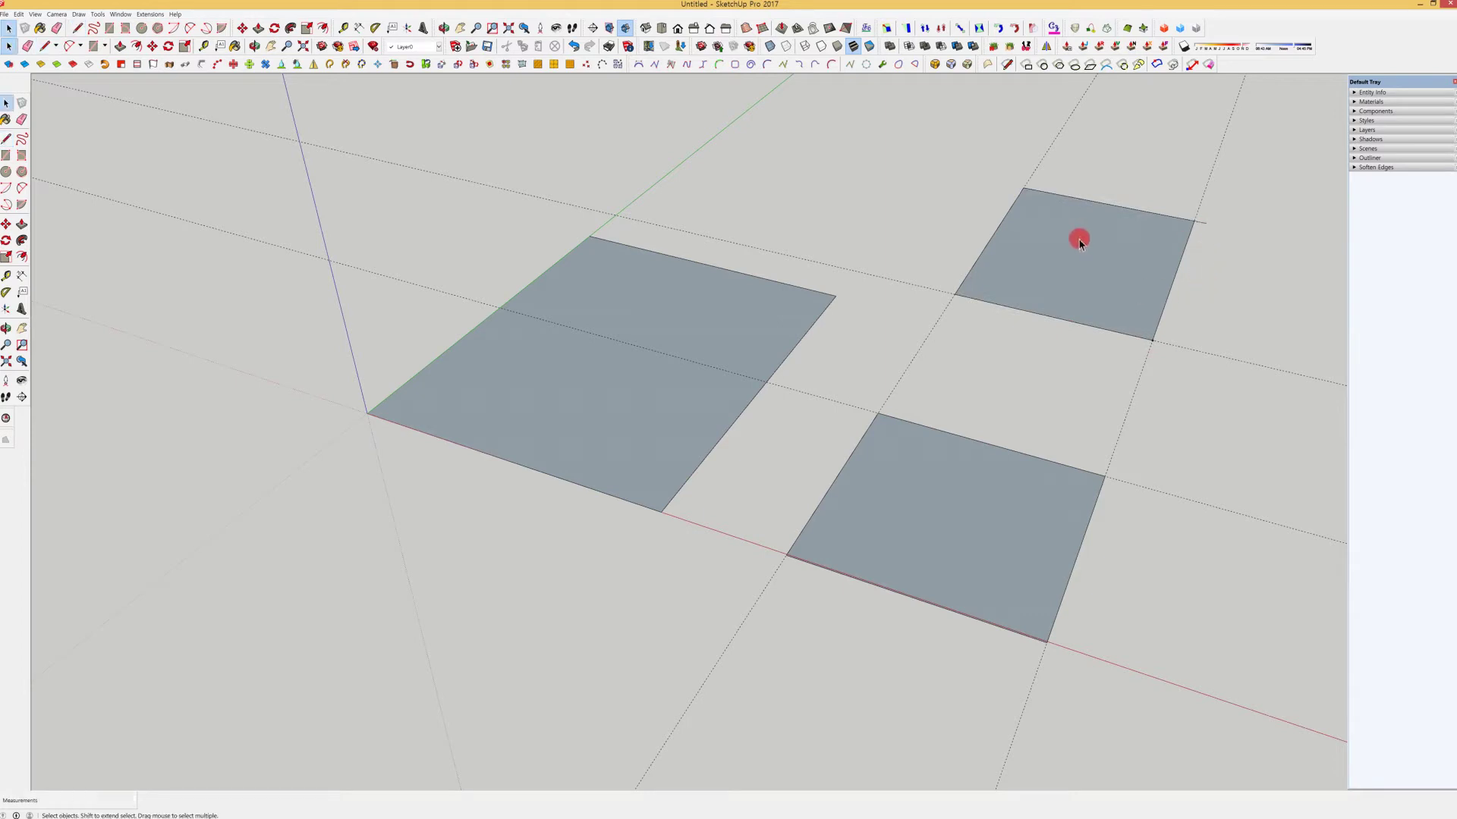
Delete the short line end overhanging the third face's corner and select that face with its bounding edges.
{"action": "left_click", "coordinate": [1077, 237]}
{"action": "left_click", "coordinate": [1199, 224]}
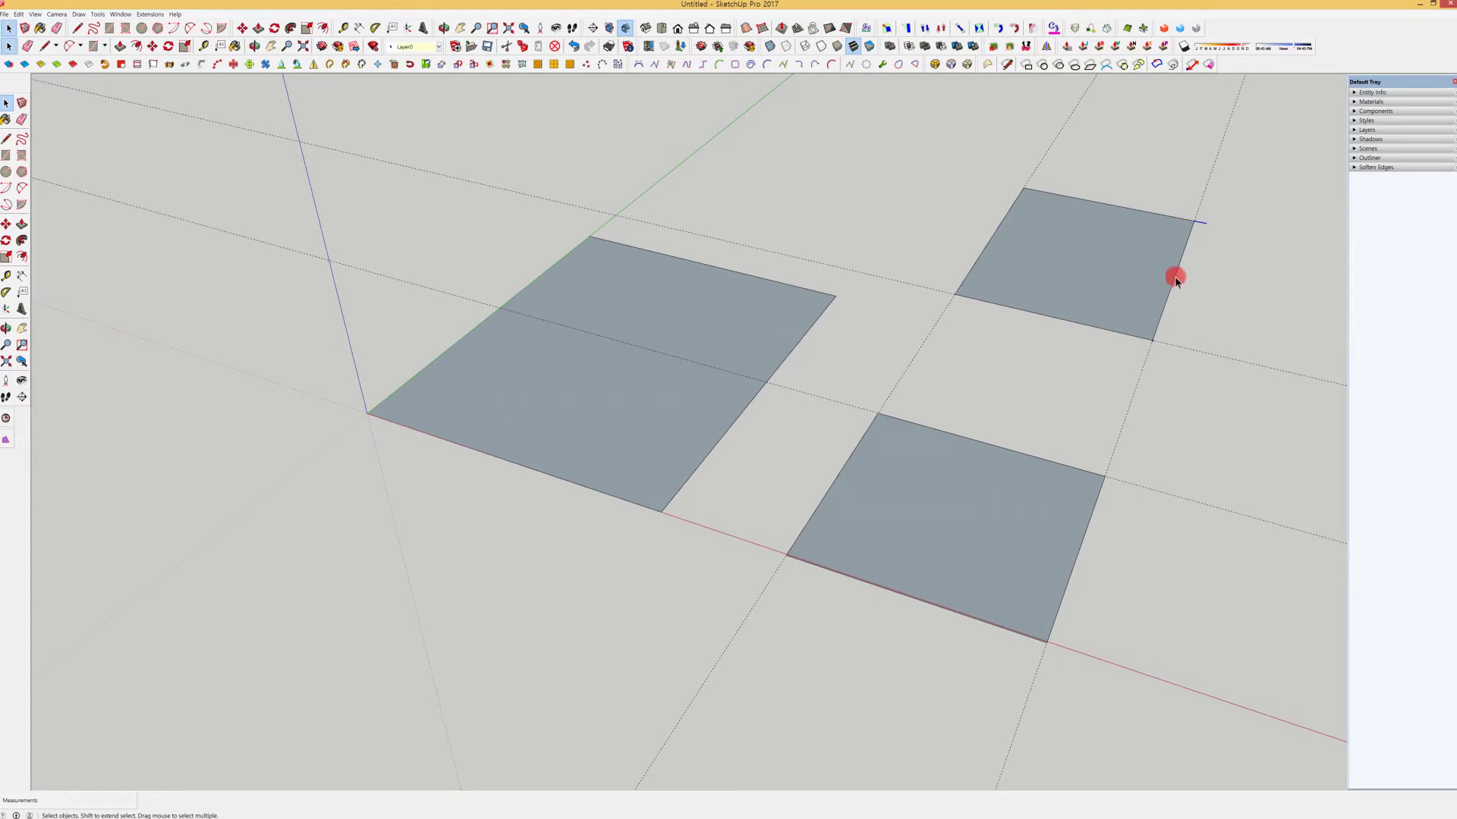
{"action": "left_click", "coordinate": [1201, 227]}
{"action": "left_click", "coordinate": [1146, 248]}
Turn the display of all guides off and back on.
{"action": "middle_click_drag", "start_coordinate": [1154, 240], "coordinate": [1059, 493]}
{"action": "scroll", "coordinate": [1181, 559], "scroll_direction": "up", "scroll_amount": 4}
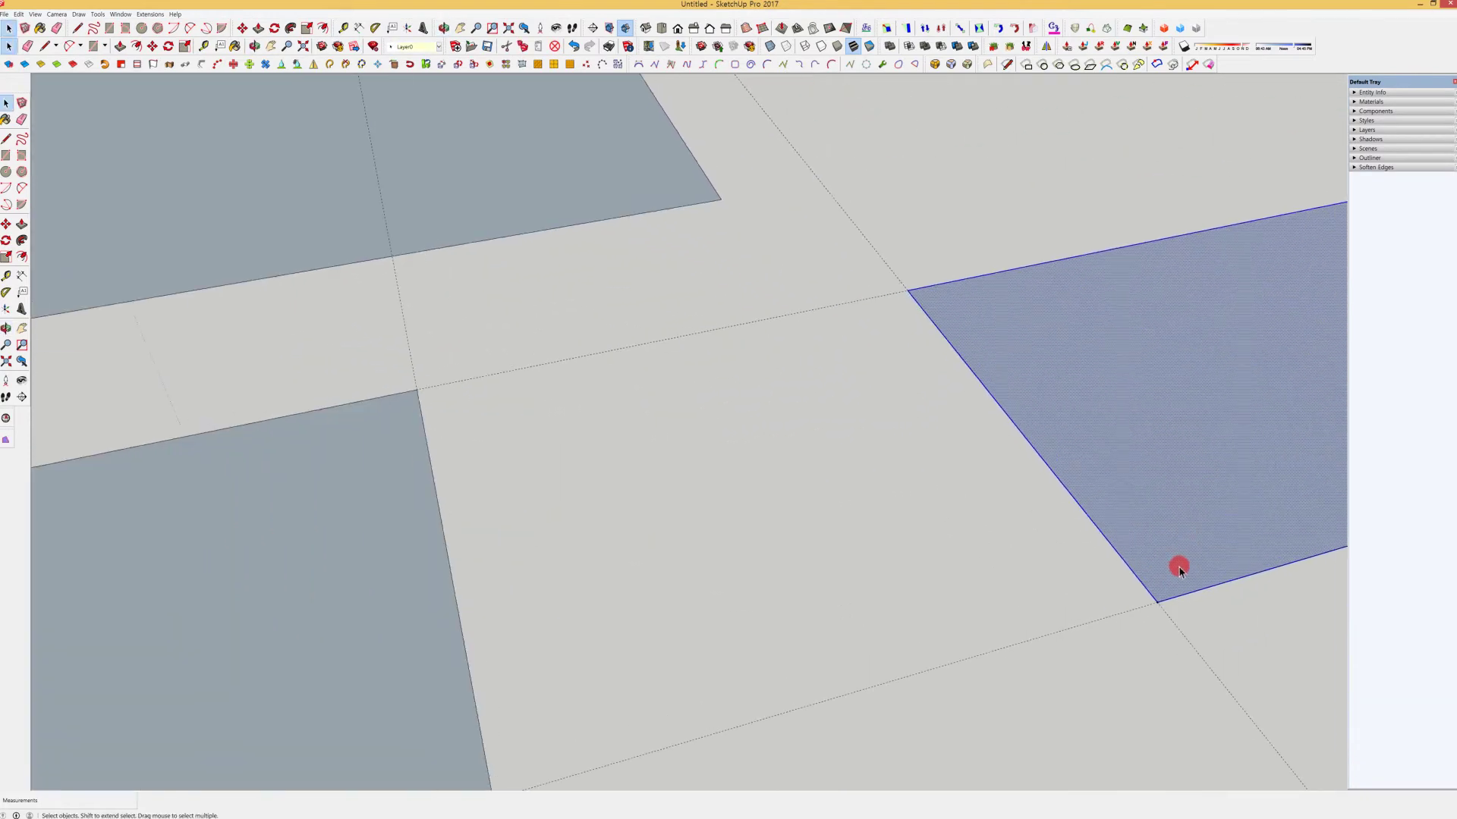
{"action": "scroll", "coordinate": [1177, 549], "scroll_direction": "down", "scroll_amount": 4}
{"action": "middle_click_drag", "start_coordinate": [1197, 492], "coordinate": [862, 443]}
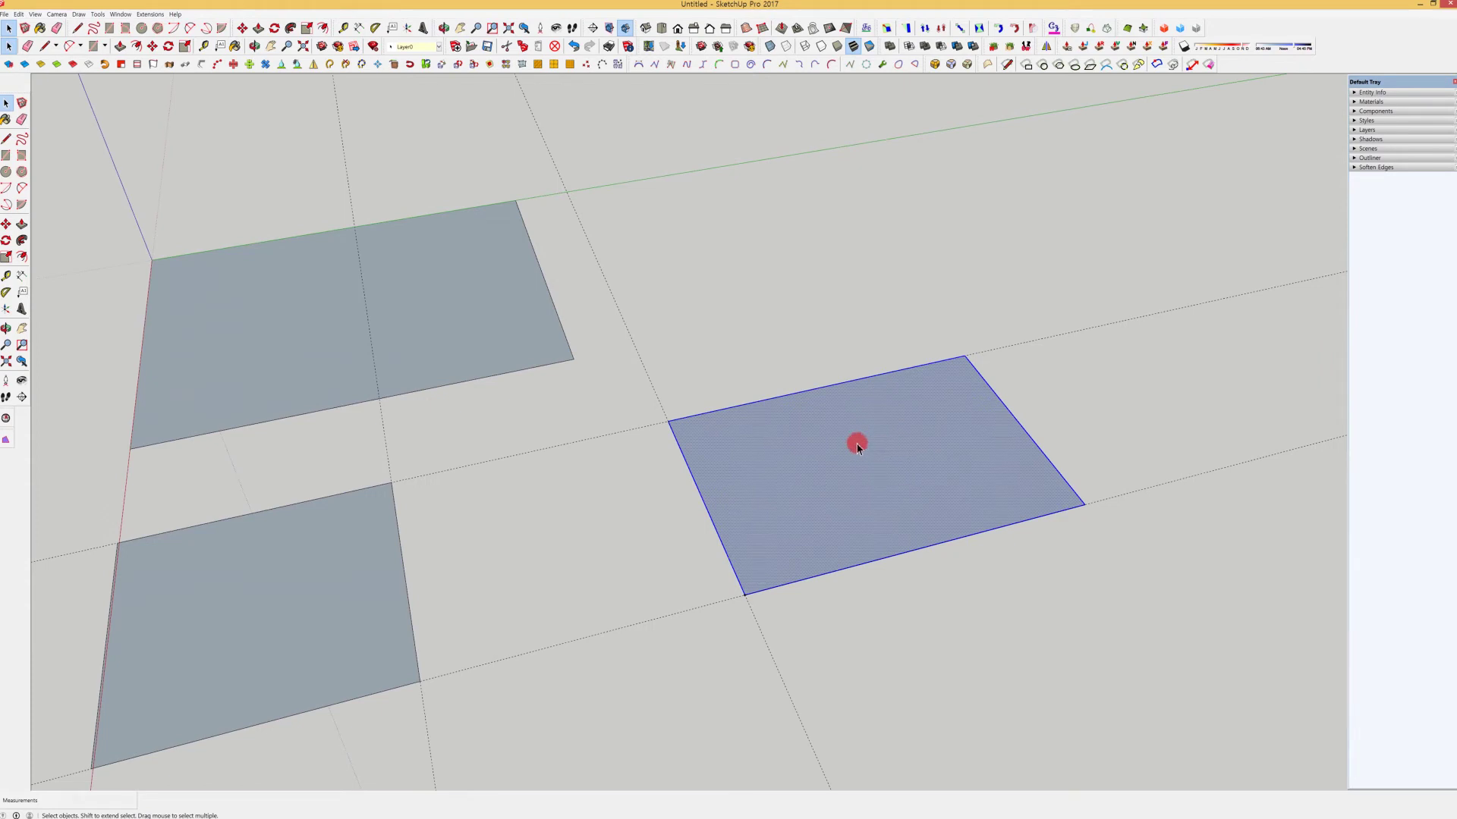
{"action": "scroll", "coordinate": [854, 446], "scroll_direction": "down", "scroll_amount": 5}
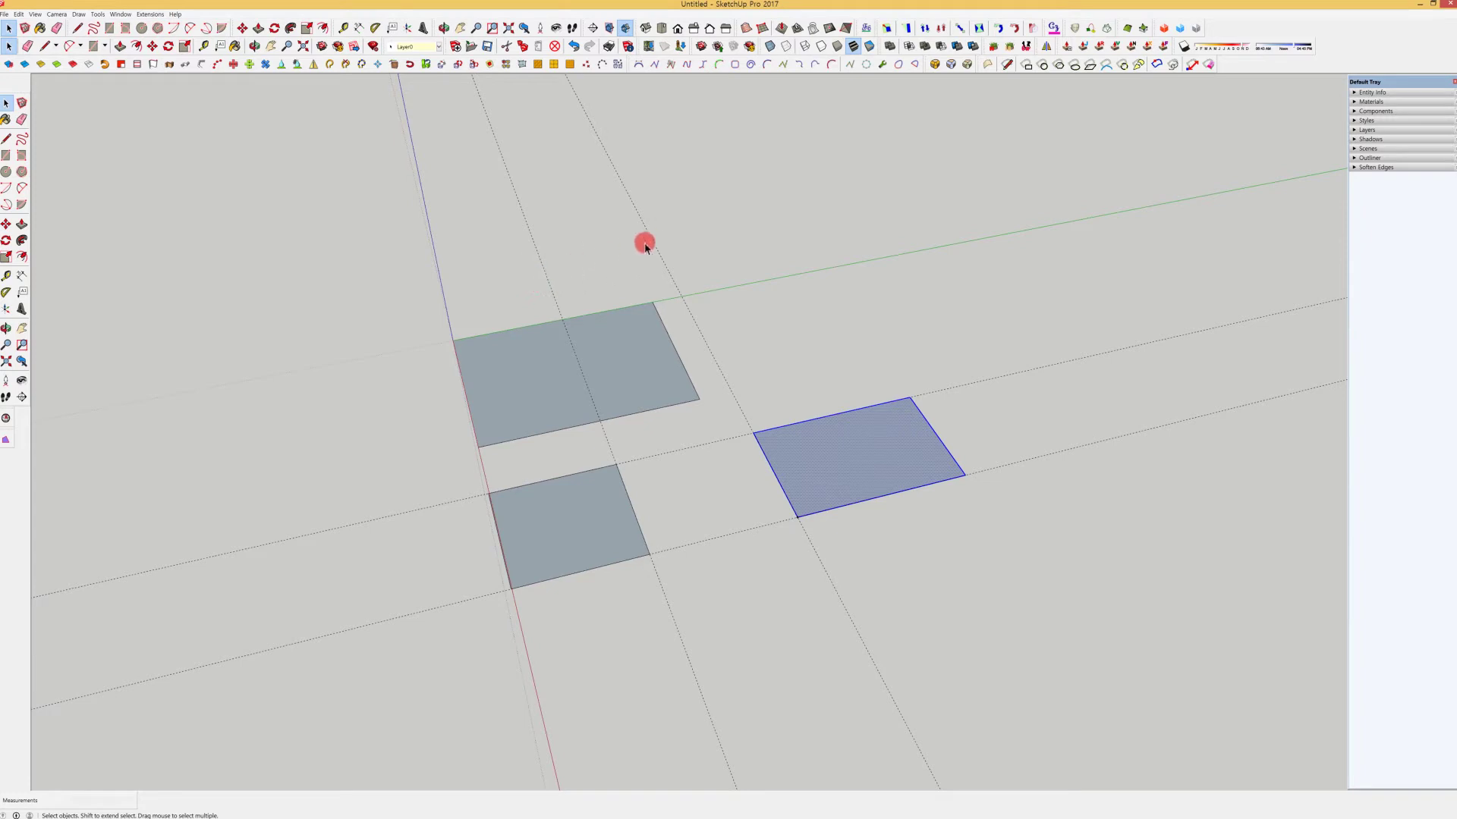
{"action": "middle_click_drag", "start_coordinate": [722, 494], "coordinate": [982, 543]}
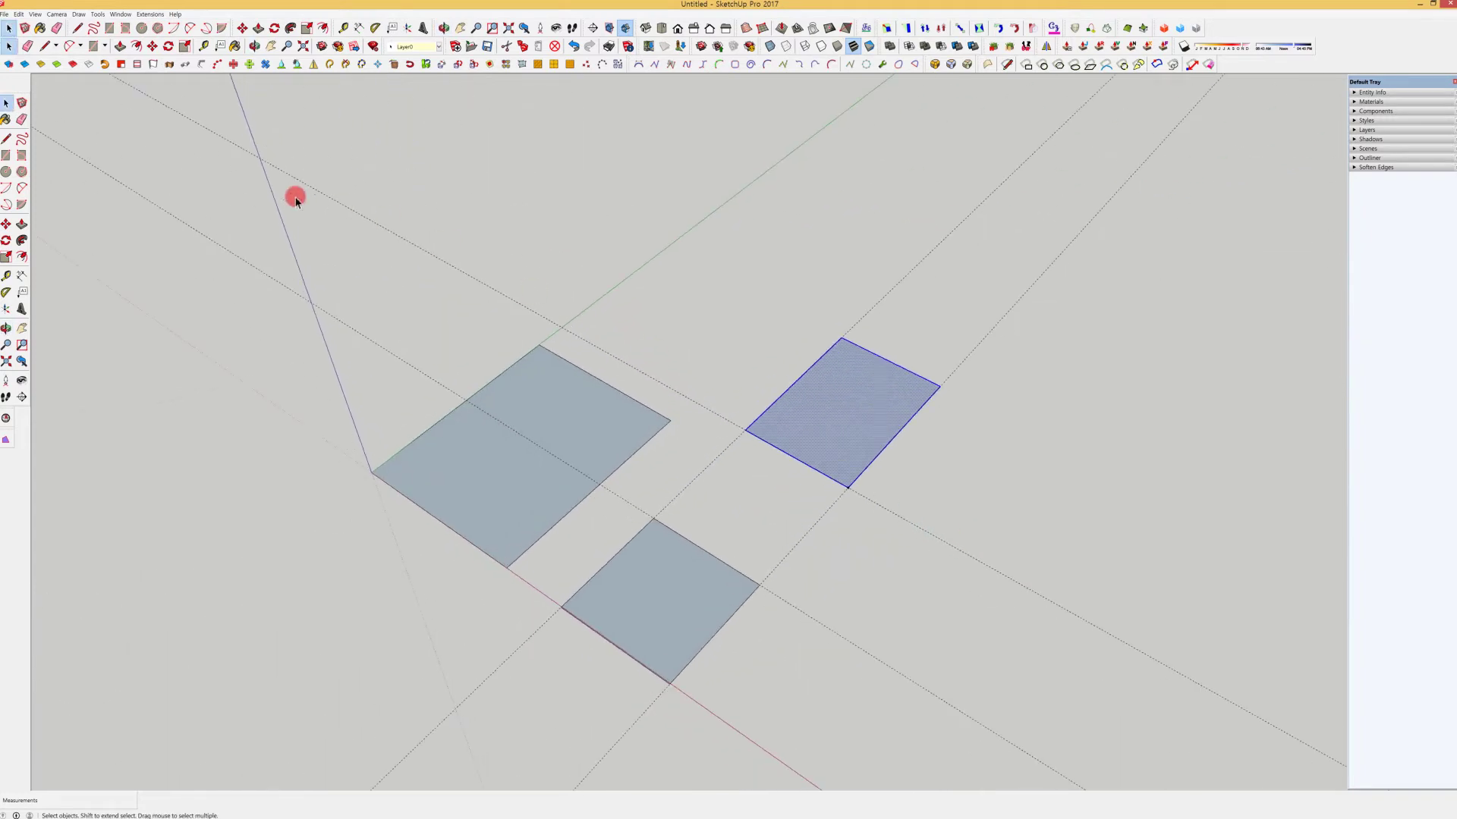
{"action": "left_click", "coordinate": [35, 14]}
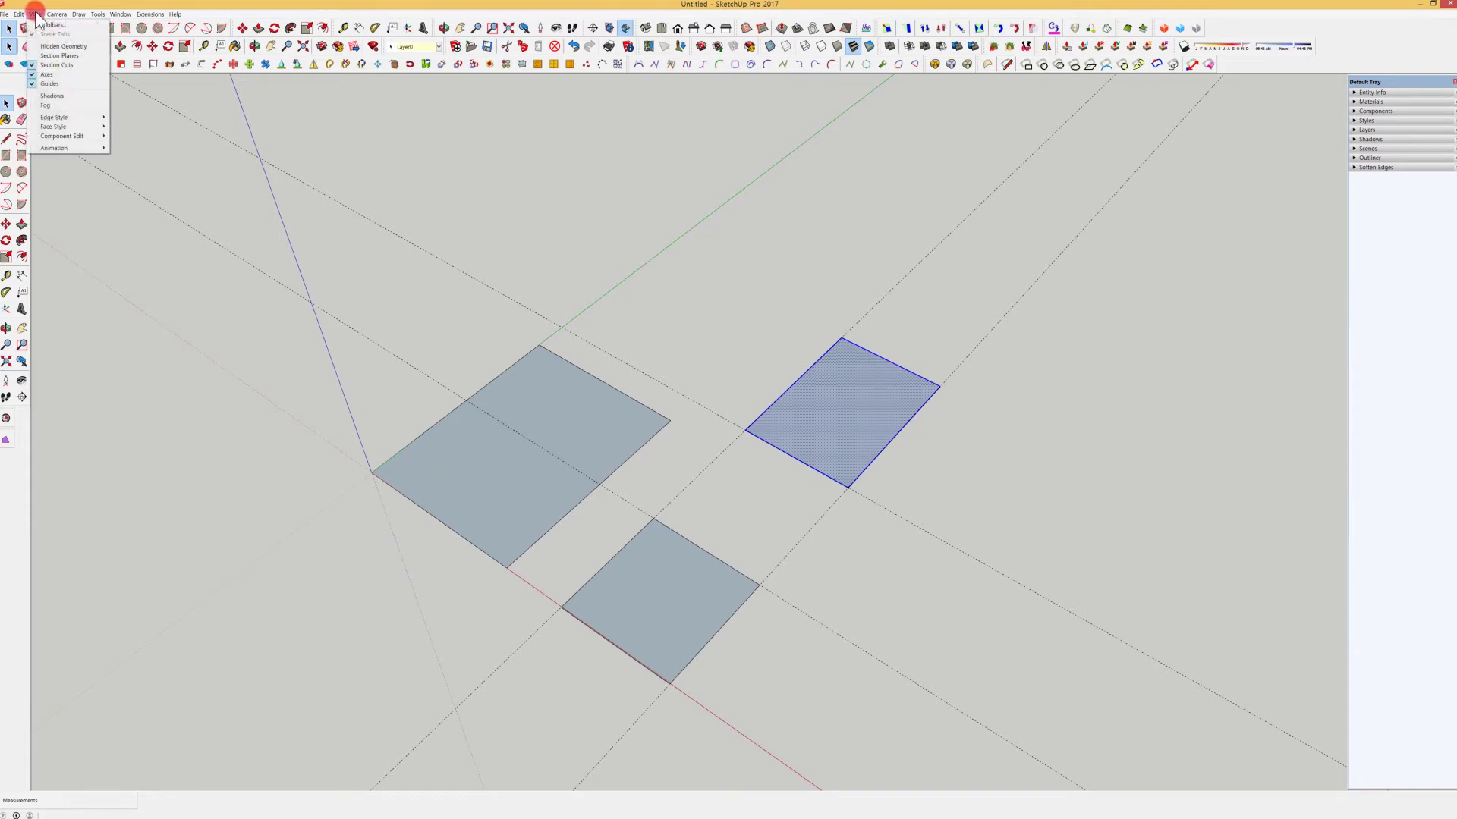
{"action": "left_click", "coordinate": [35, 84]}
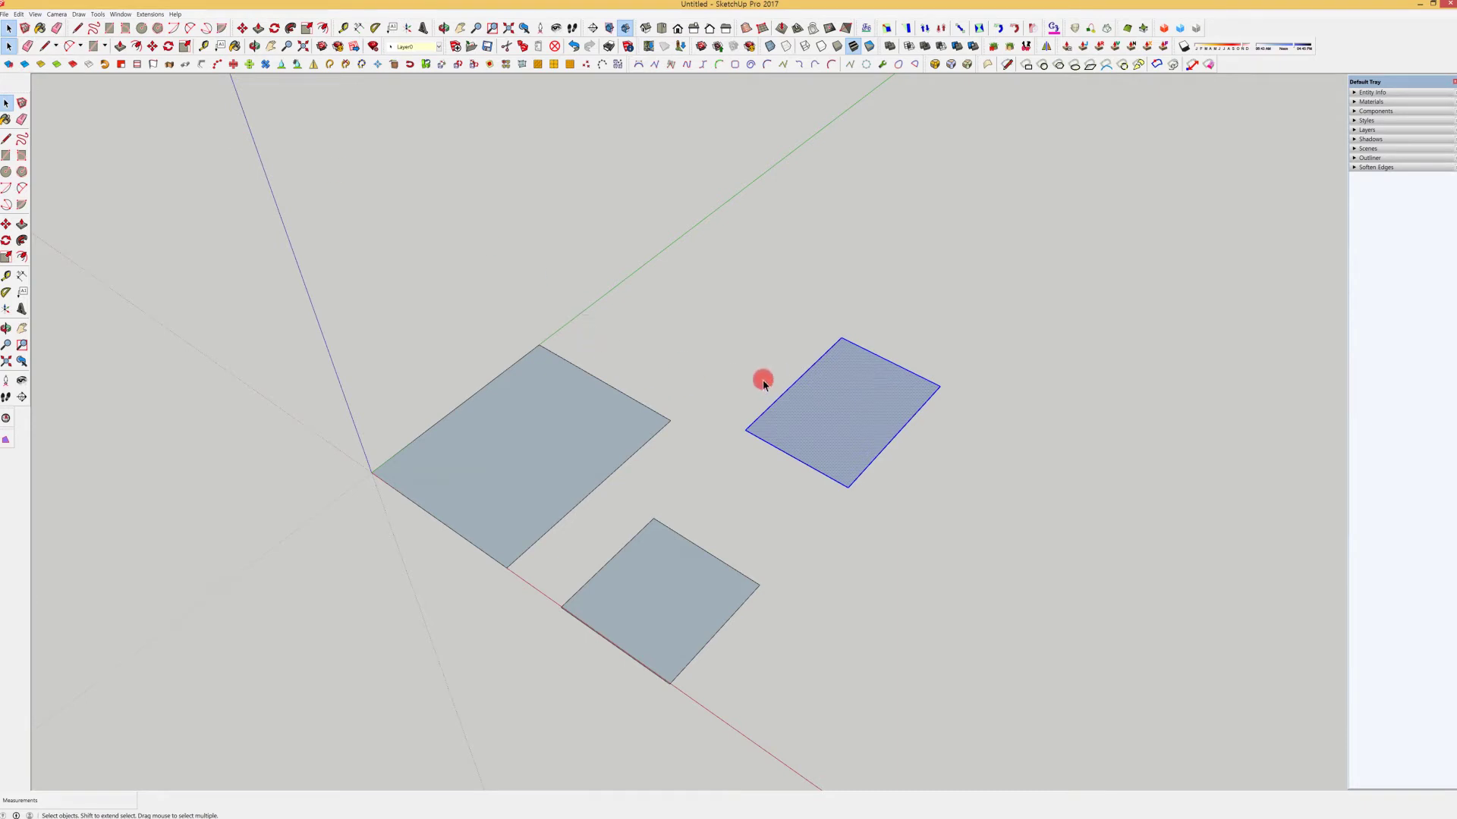
{"action": "middle_click_drag", "start_coordinate": [760, 377], "coordinate": [638, 334]}
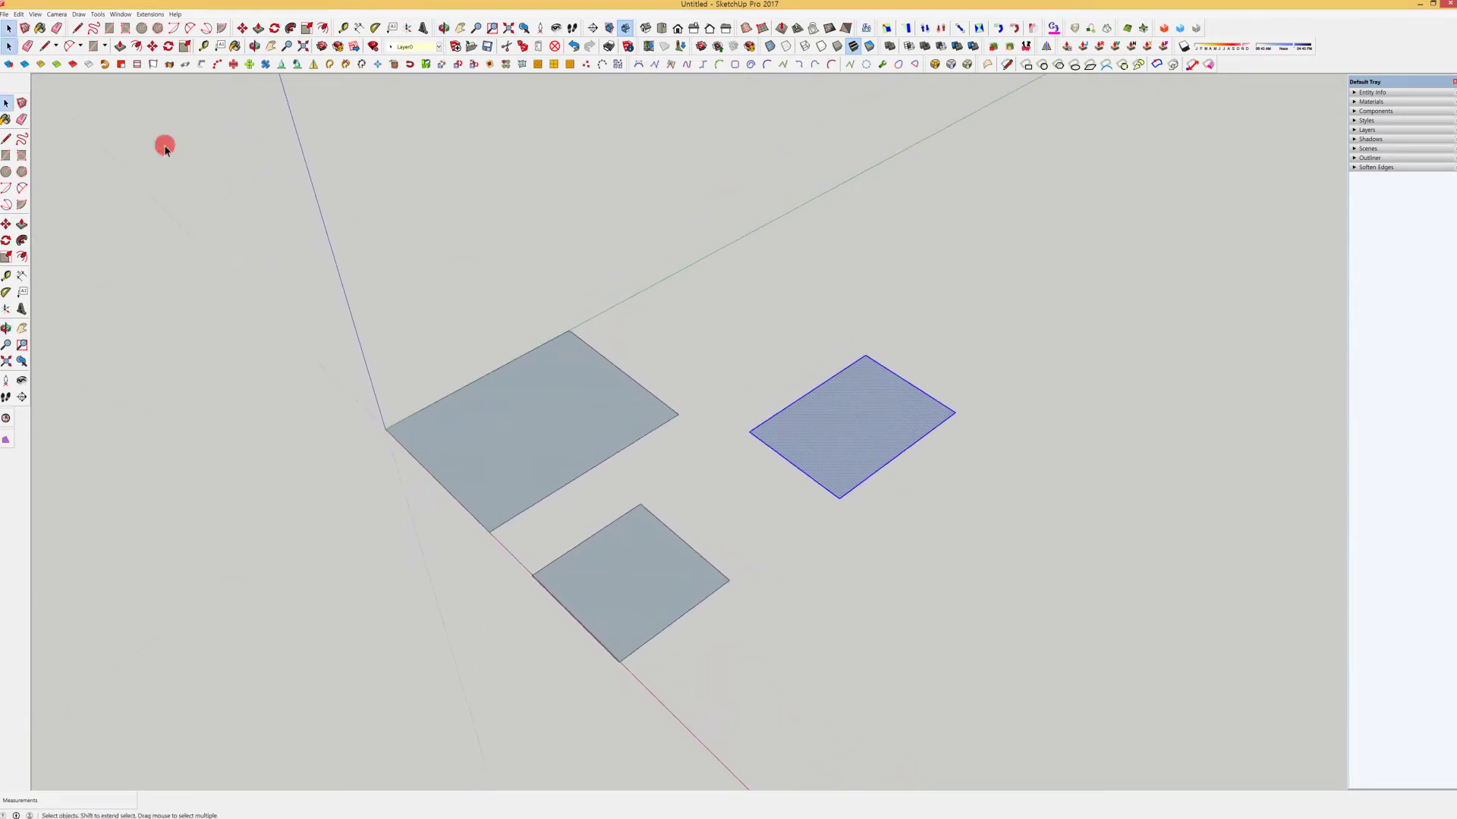
{"action": "left_click", "coordinate": [35, 13]}
{"action": "left_click", "coordinate": [50, 83]}
{"action": "middle_click_drag", "start_coordinate": [683, 475], "coordinate": [901, 497]}
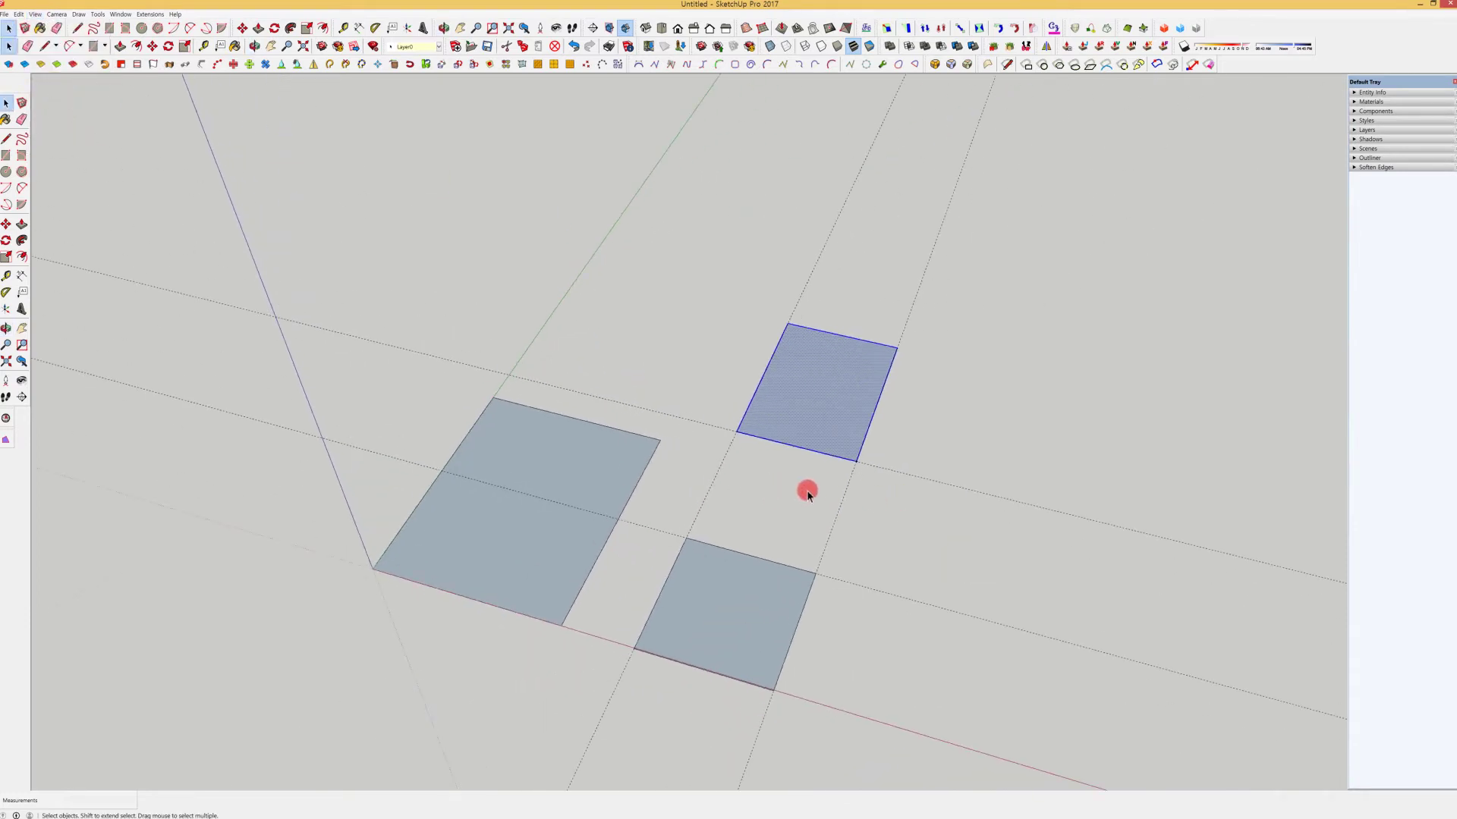
Delete all guides from the model and undo the deletion.
{"action": "left_click", "coordinate": [21, 14]}
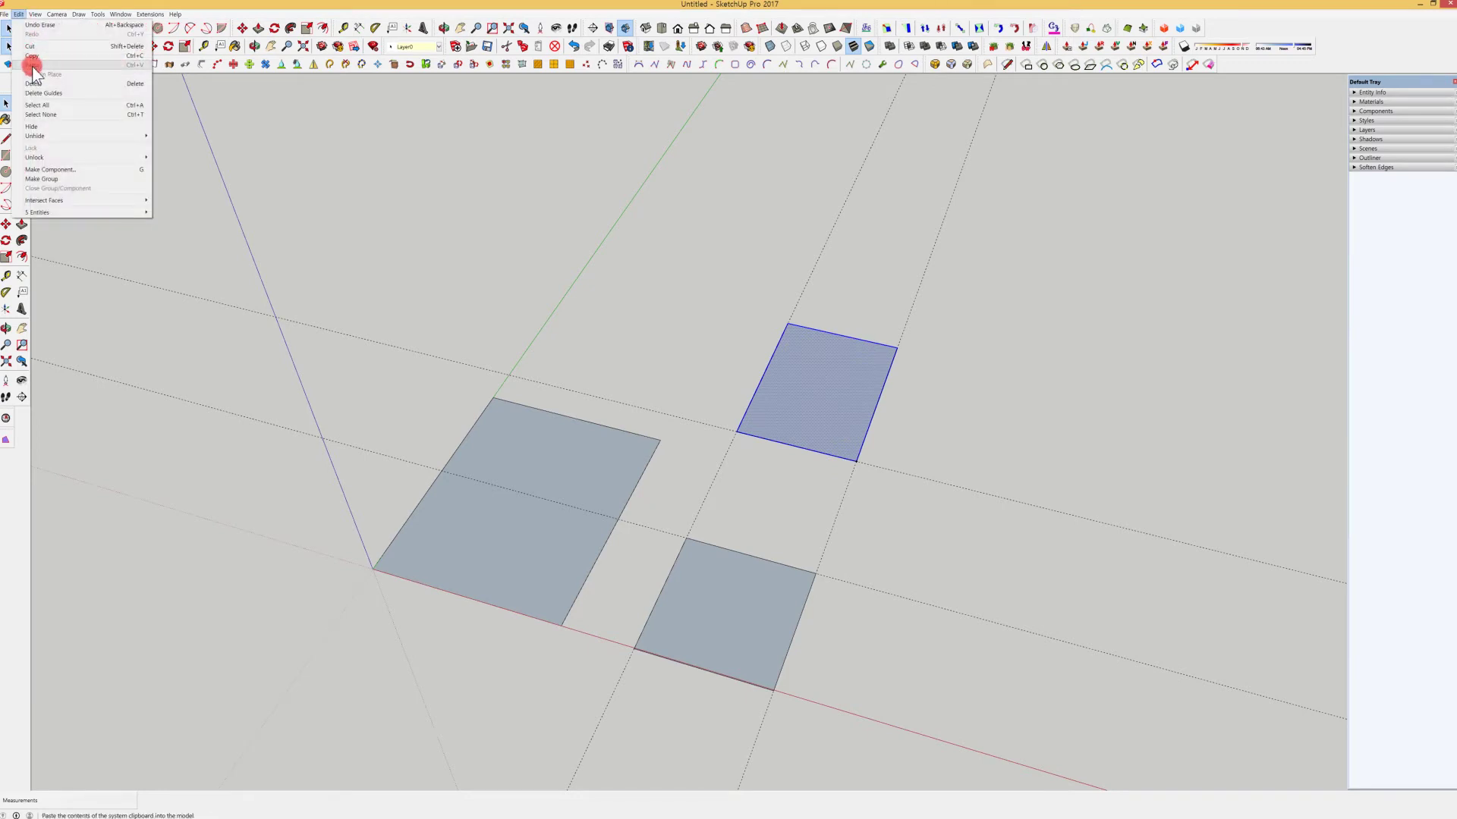
{"action": "left_click", "coordinate": [48, 92]}
{"action": "middle_click_drag", "start_coordinate": [686, 369], "coordinate": [551, 373]}
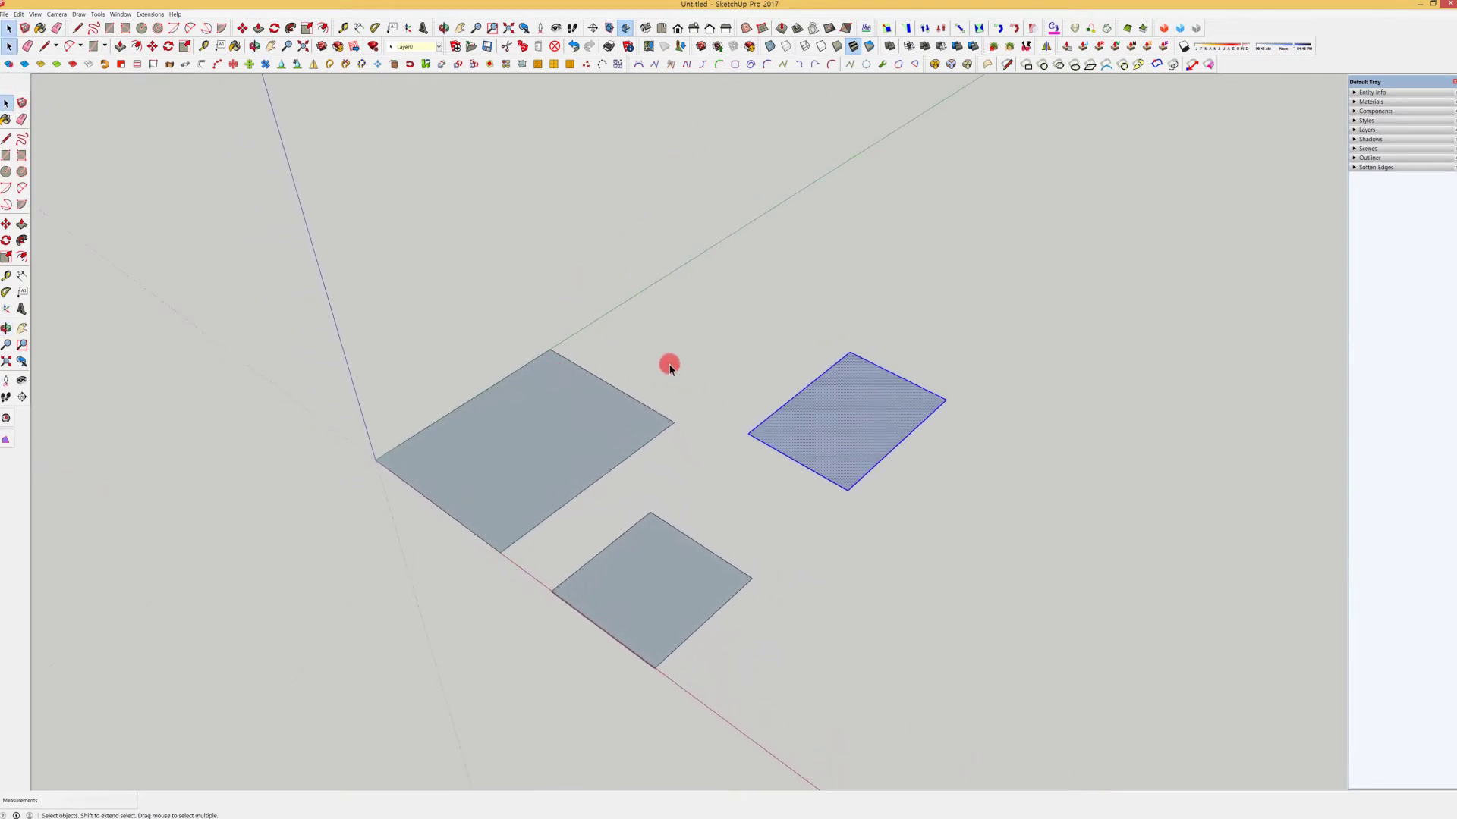
{"action": "middle_click_drag", "start_coordinate": [674, 377], "coordinate": [774, 420]}
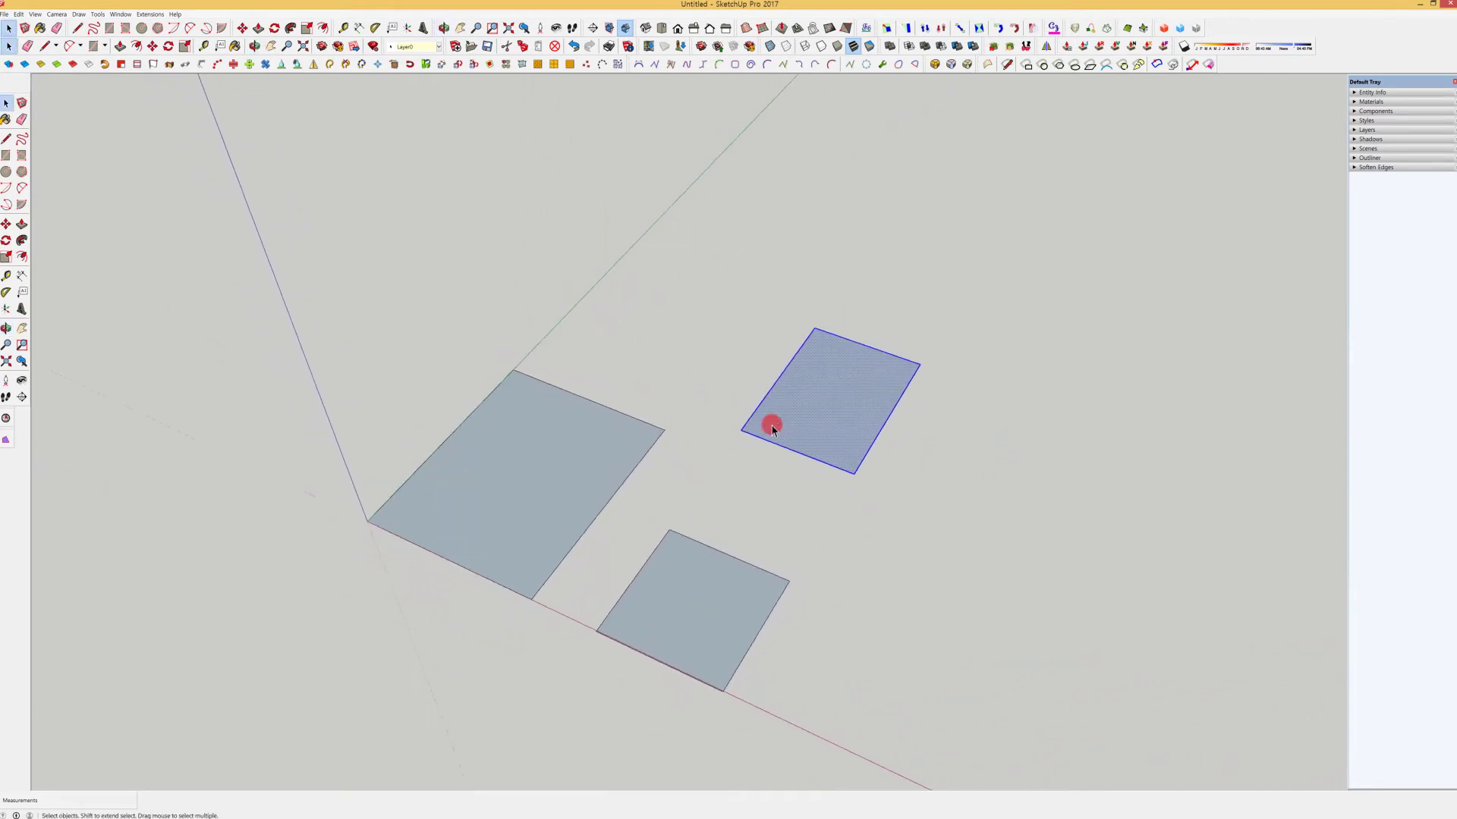
{"action": "key", "text": "ctrl+z"}
{"action": "middle_click_drag", "start_coordinate": [995, 510], "coordinate": [1115, 455]}
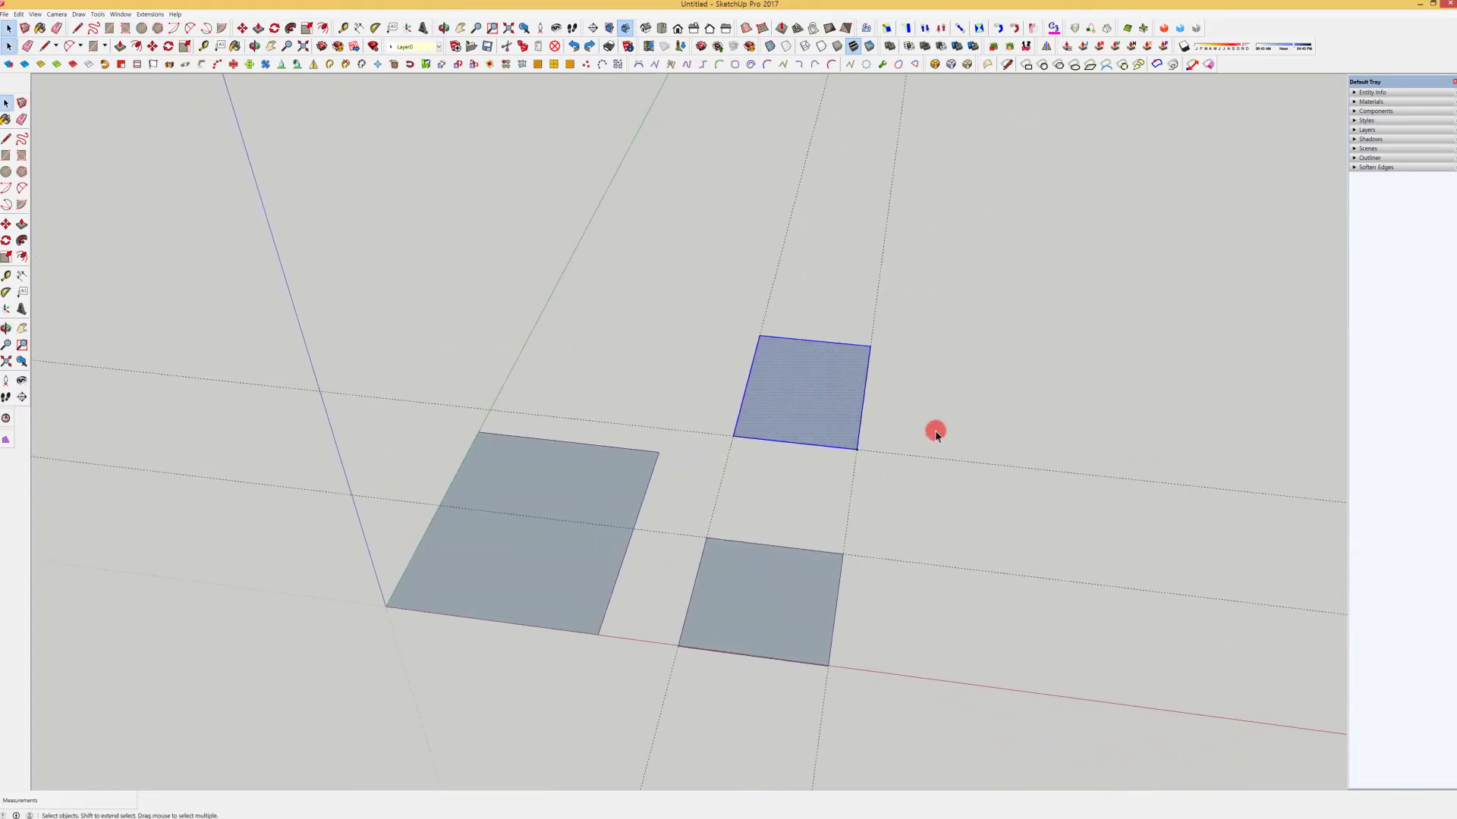
{"action": "middle_click_drag", "start_coordinate": [878, 412], "coordinate": [690, 377]}
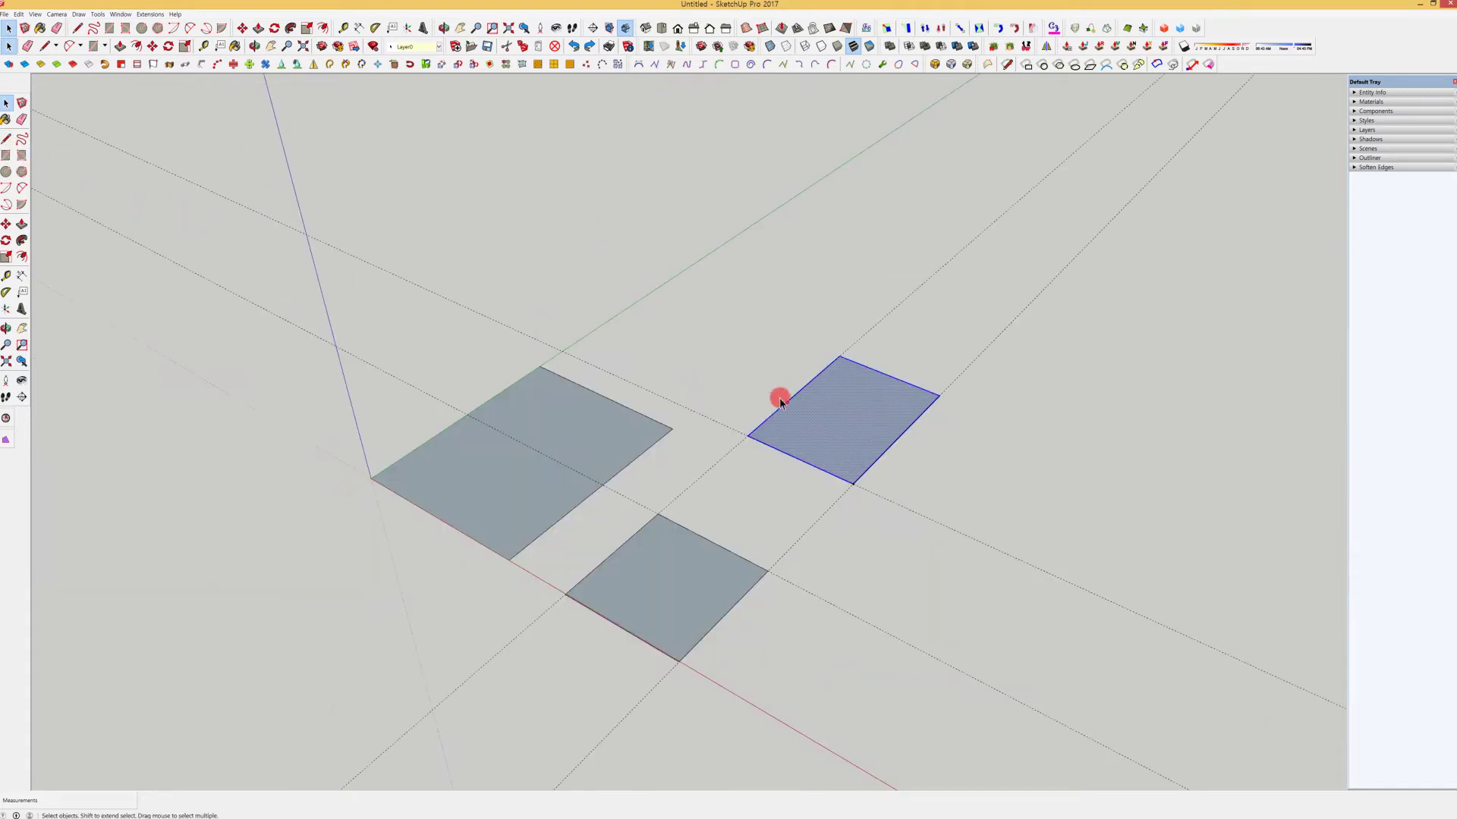
Draw a closed freeform outline of six lines in the empty area beside the selected face.
{"action": "left_click", "coordinate": [10, 139]}
{"action": "left_click", "coordinate": [1014, 482]}
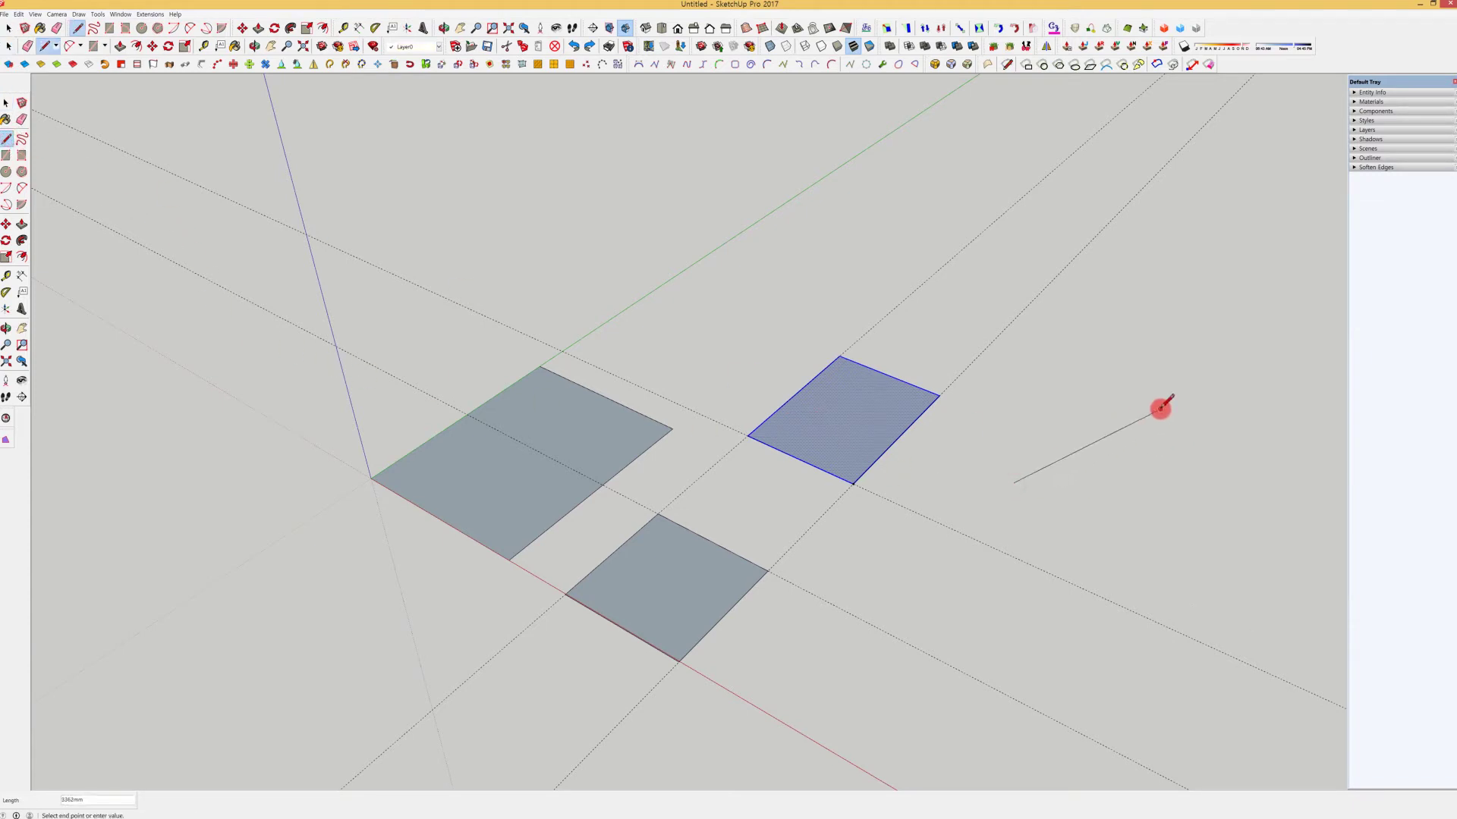
{"action": "left_click", "coordinate": [1263, 494]}
{"action": "left_click", "coordinate": [1177, 577]}
{"action": "left_click", "coordinate": [1081, 521]}
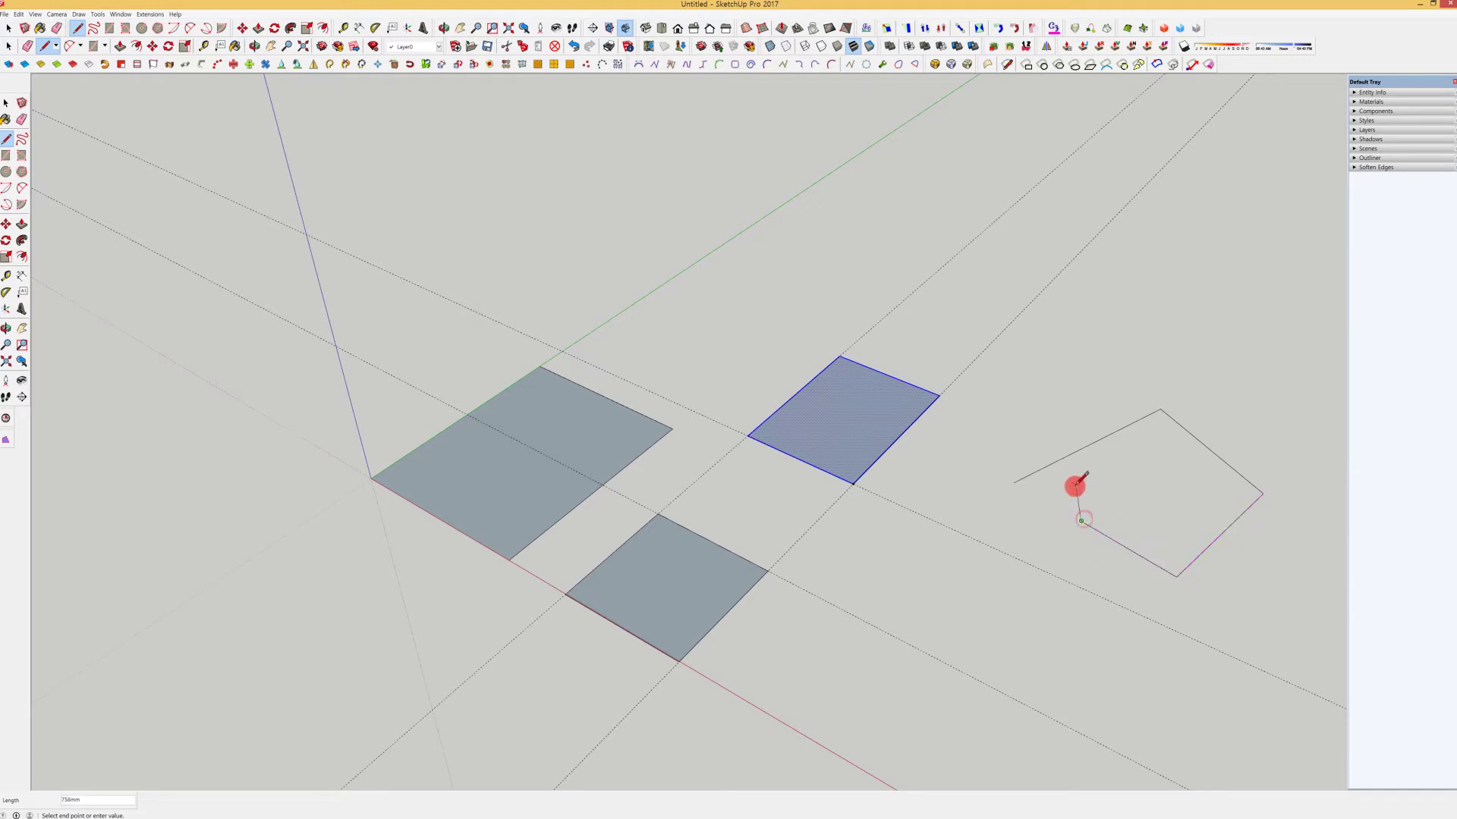
{"action": "left_click", "coordinate": [1075, 472]}
{"action": "left_click", "coordinate": [1014, 482]}
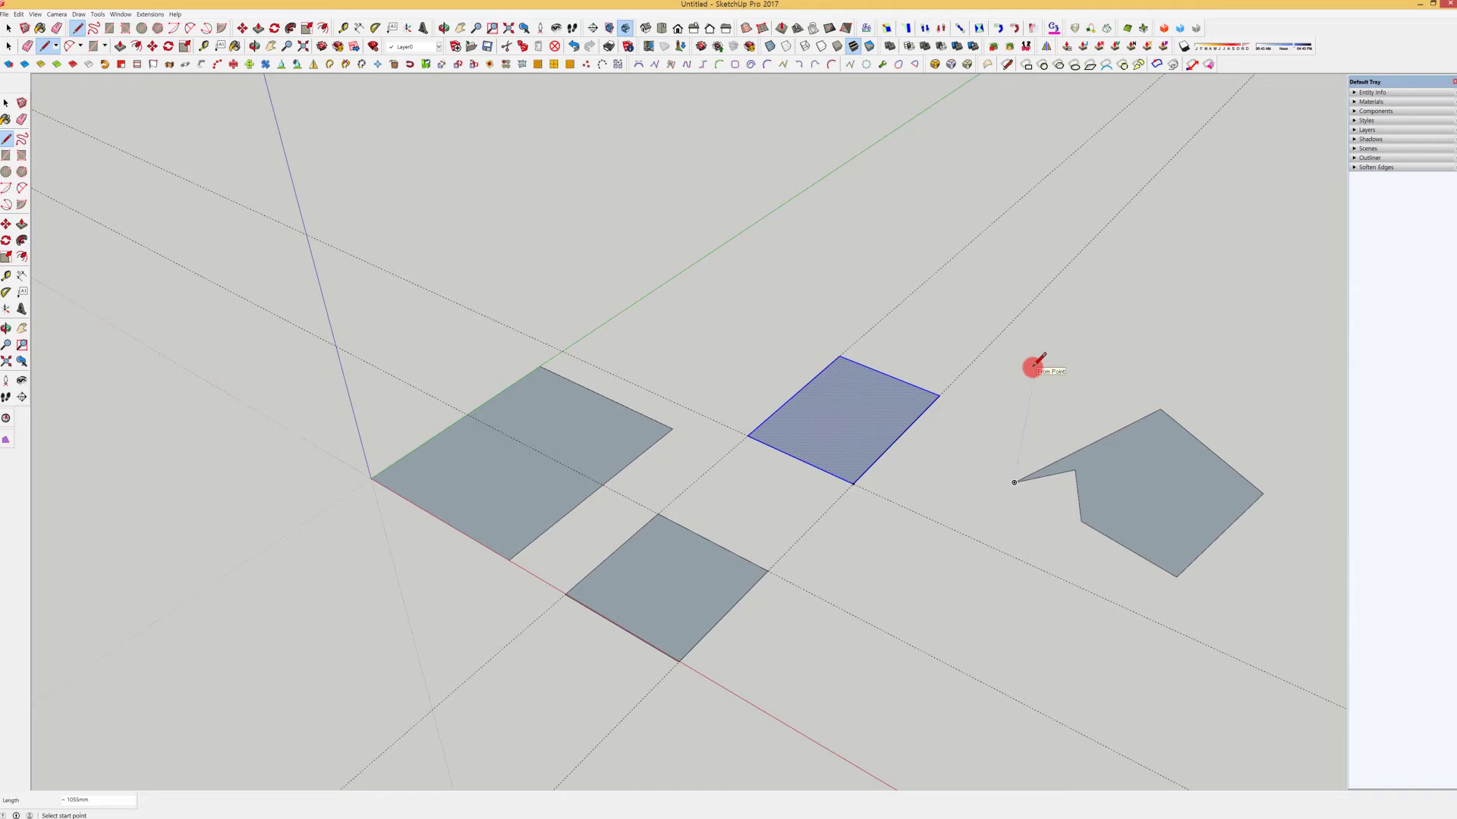
{"action": "key", "text": "space"}
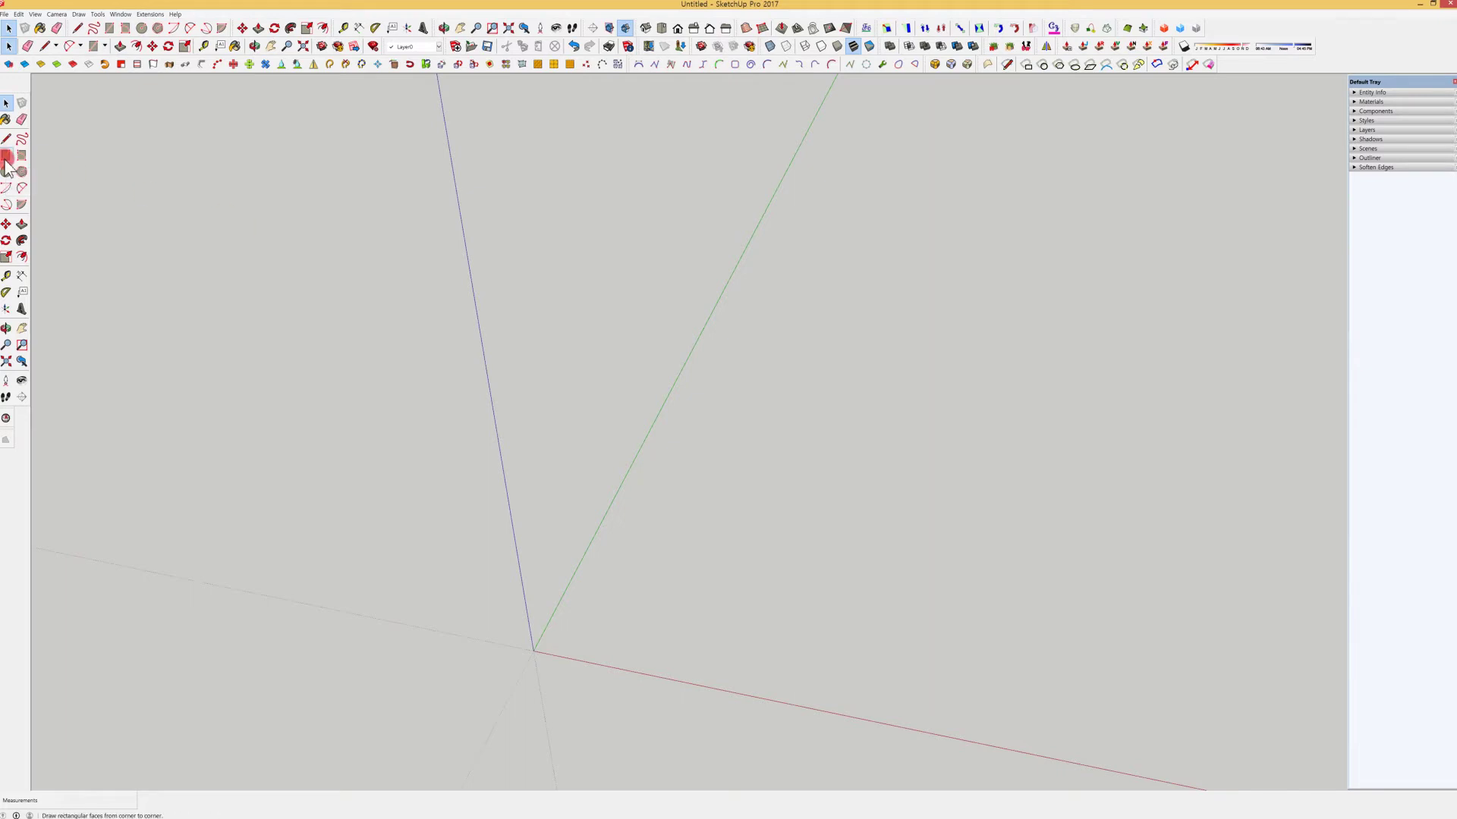
Draw a rectangle of about 3150 by 2760 mm from the origin along the red and green axes and undo it.
{"action": "left_click", "coordinate": [6, 157]}
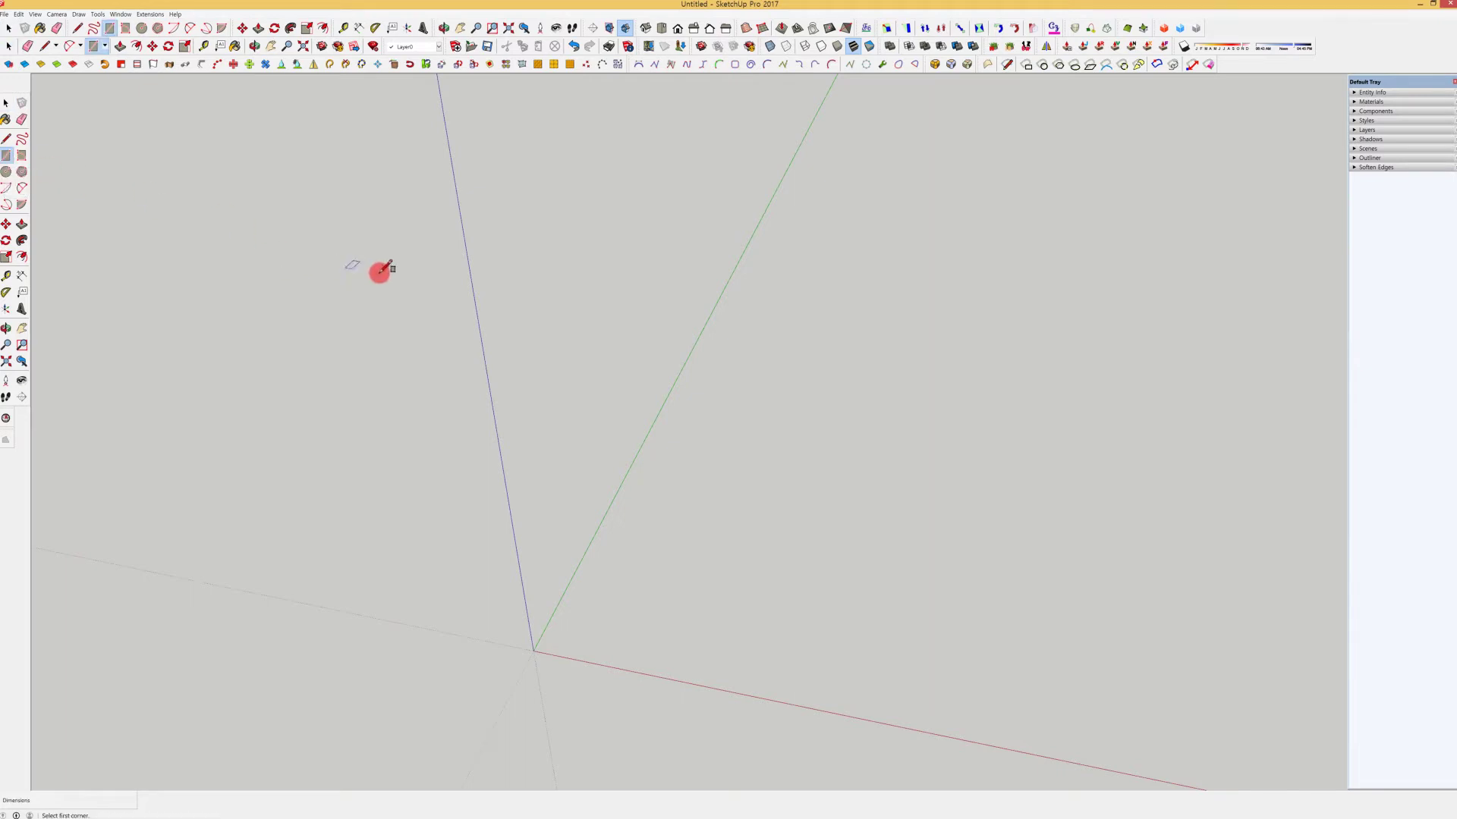
{"action": "left_click", "coordinate": [534, 649]}
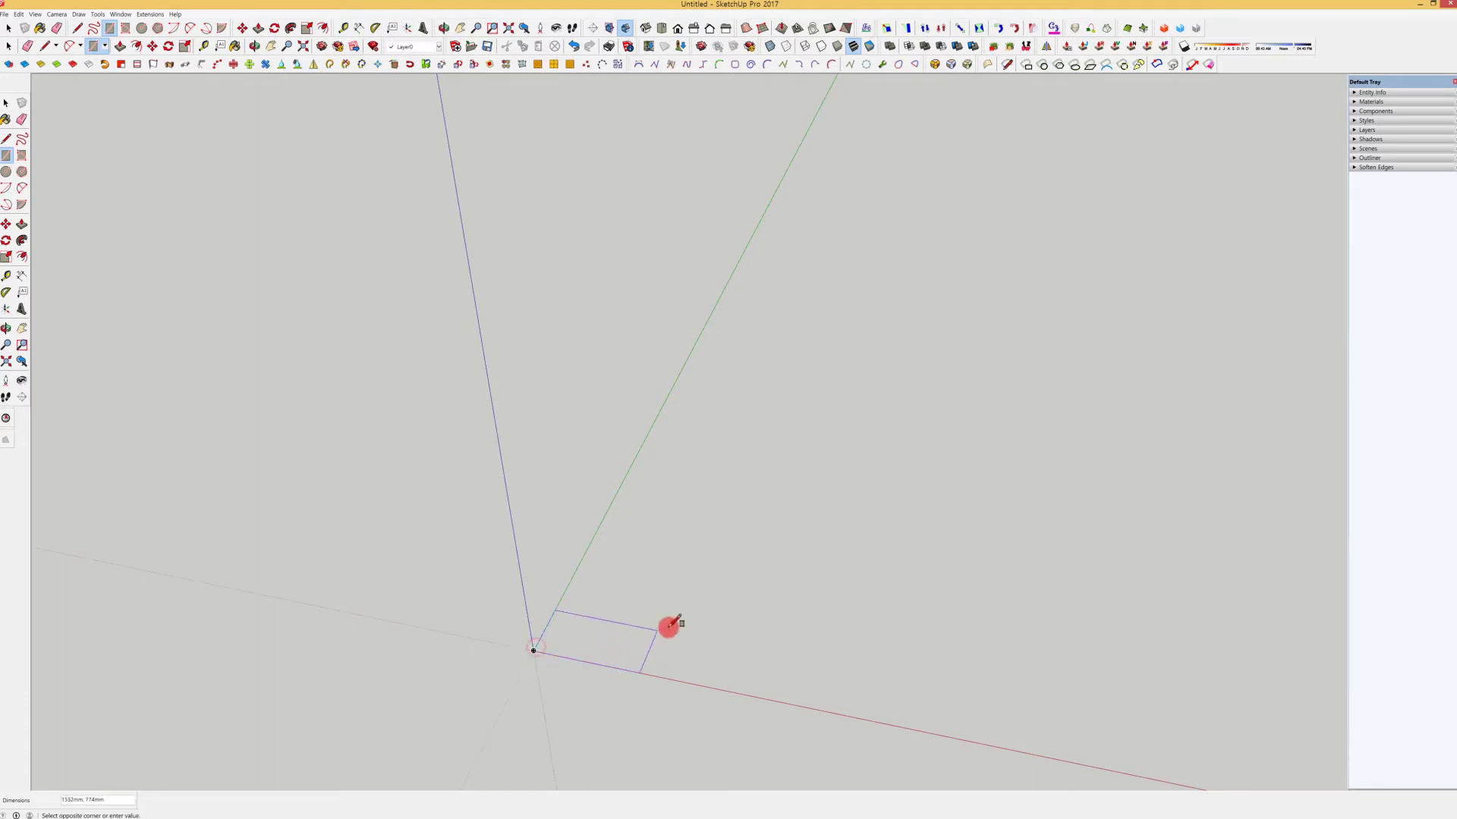
{"action": "left_click", "coordinate": [801, 554]}
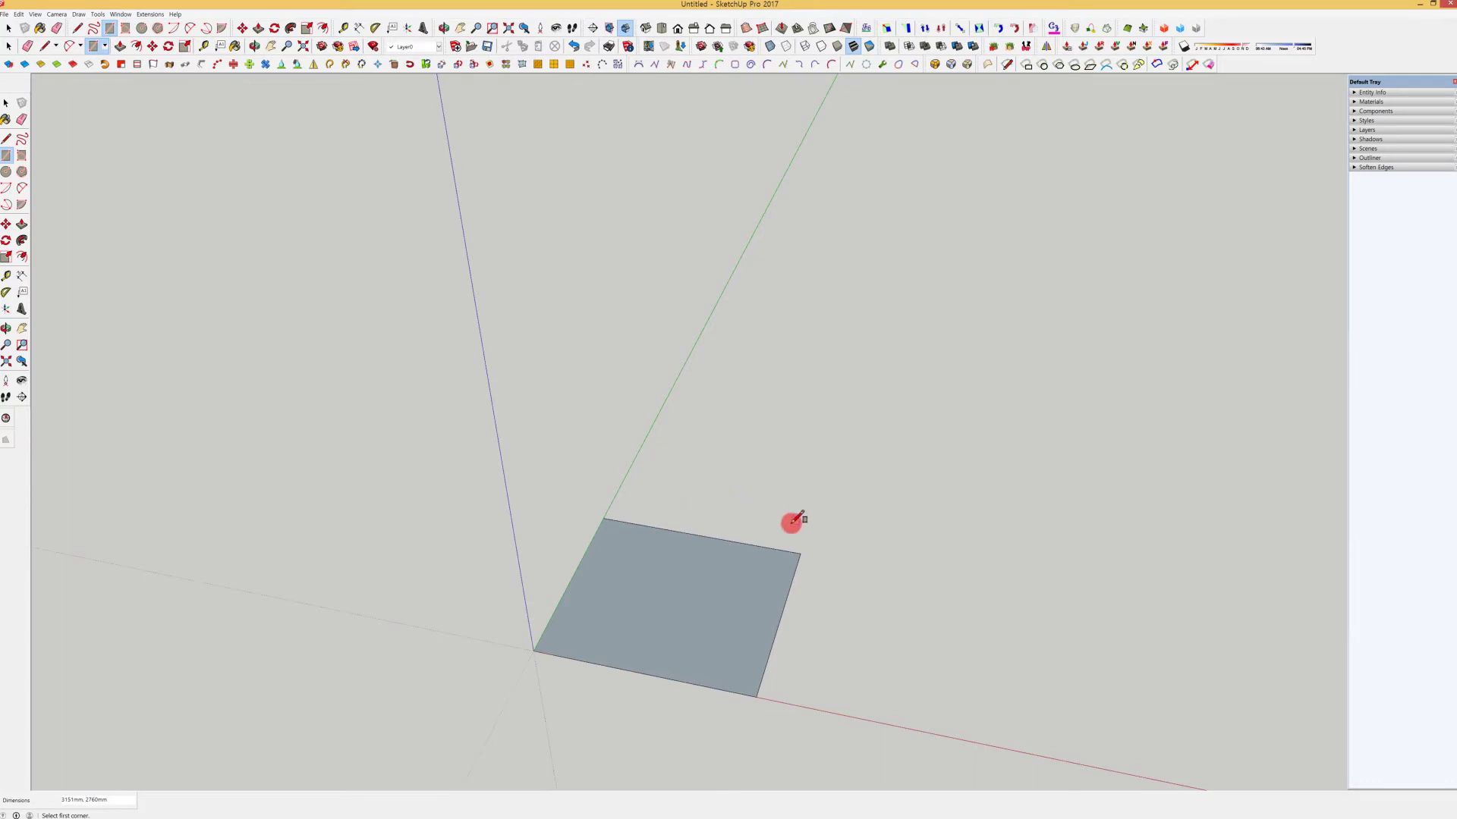
{"action": "middle_click_drag", "start_coordinate": [794, 517], "coordinate": [562, 434]}
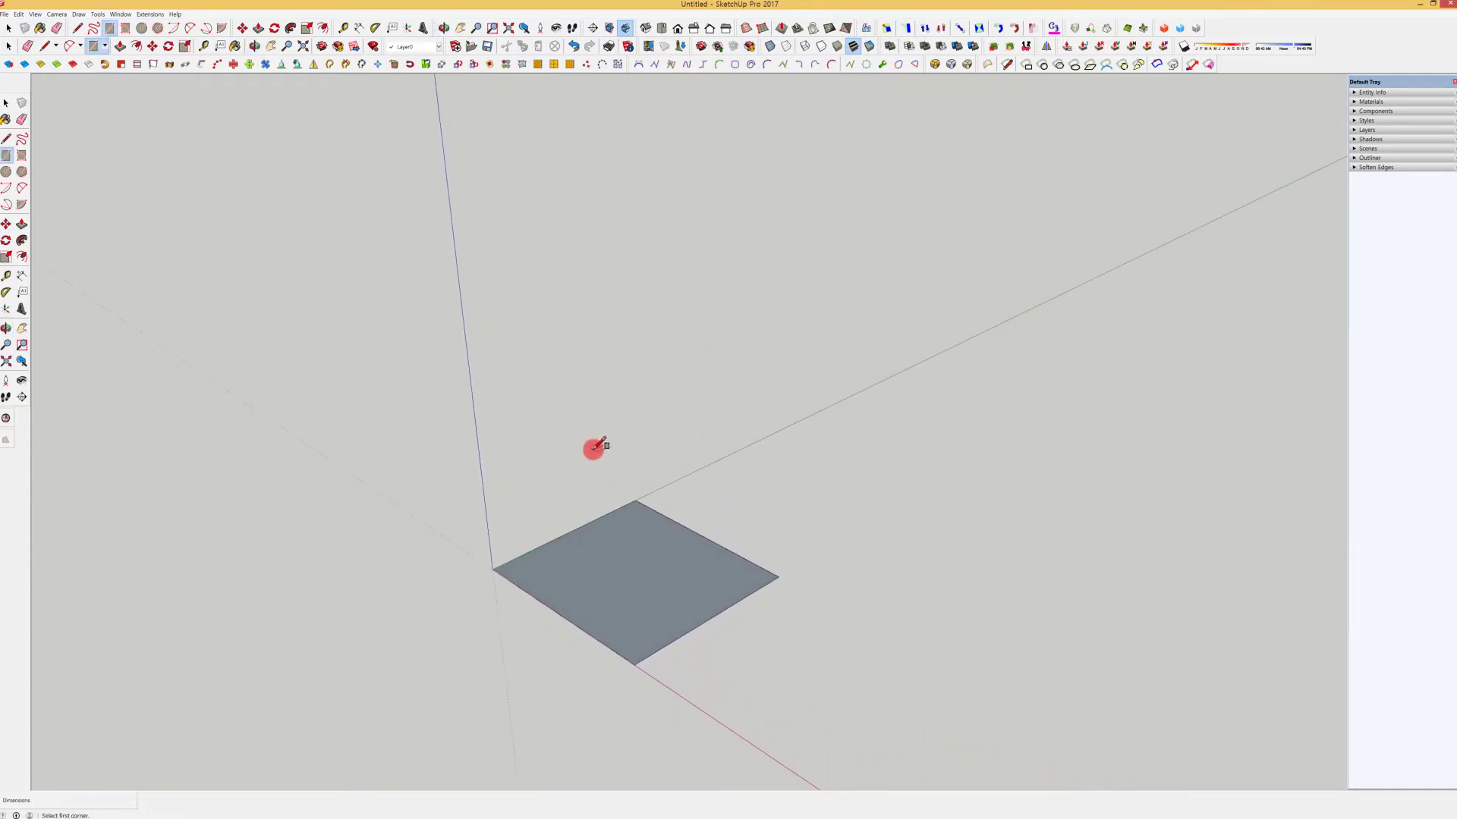
{"action": "key", "text": "ctrl+z"}
Draw a rectangle from the origin along the red and green axes and set its size to 2000 by 2000 mm.
{"action": "middle_click_drag", "start_coordinate": [580, 545], "coordinate": [547, 624]}
{"action": "left_click", "coordinate": [490, 494]}
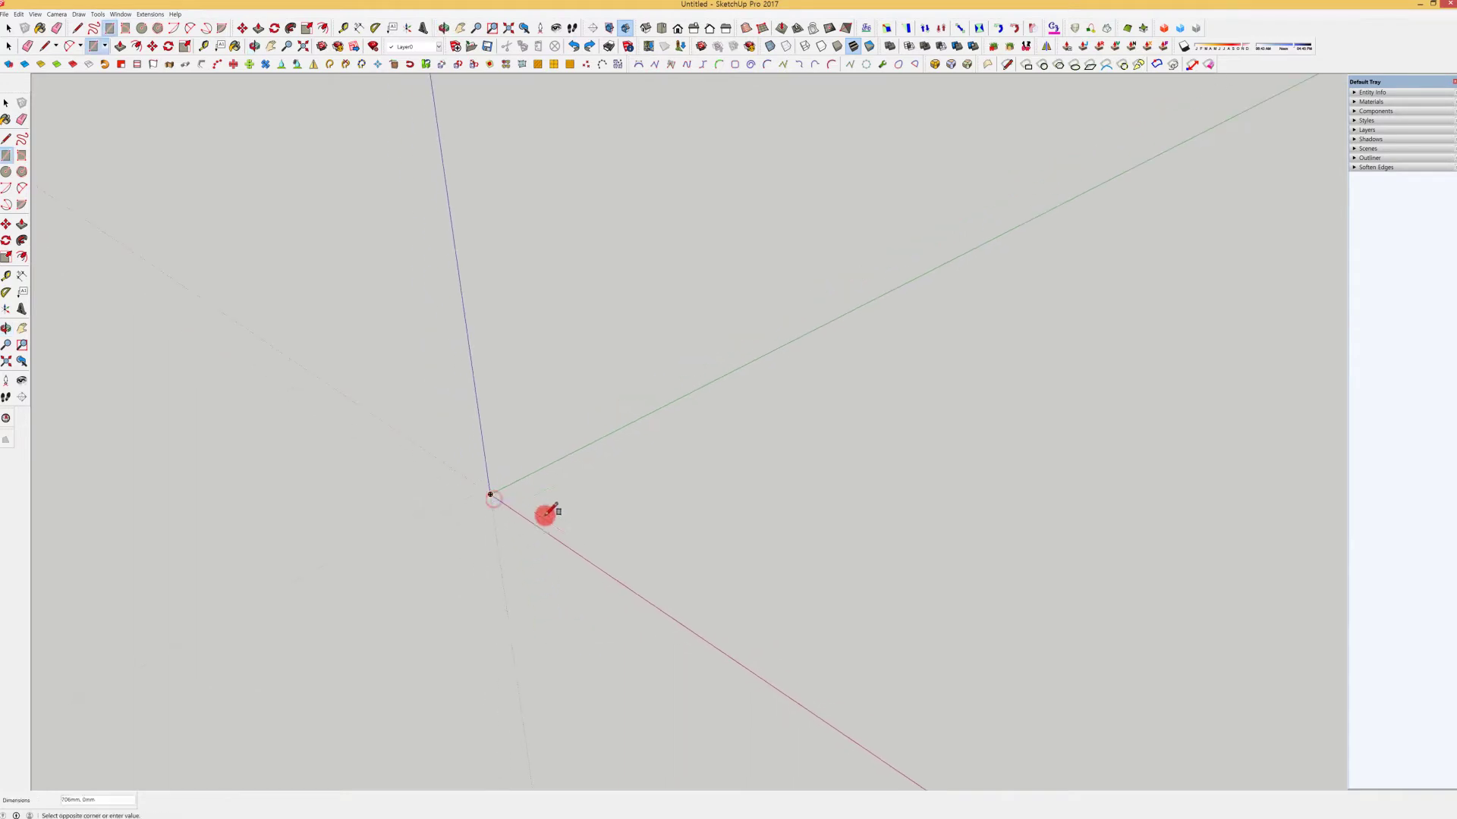
{"action": "left_click", "coordinate": [838, 489]}
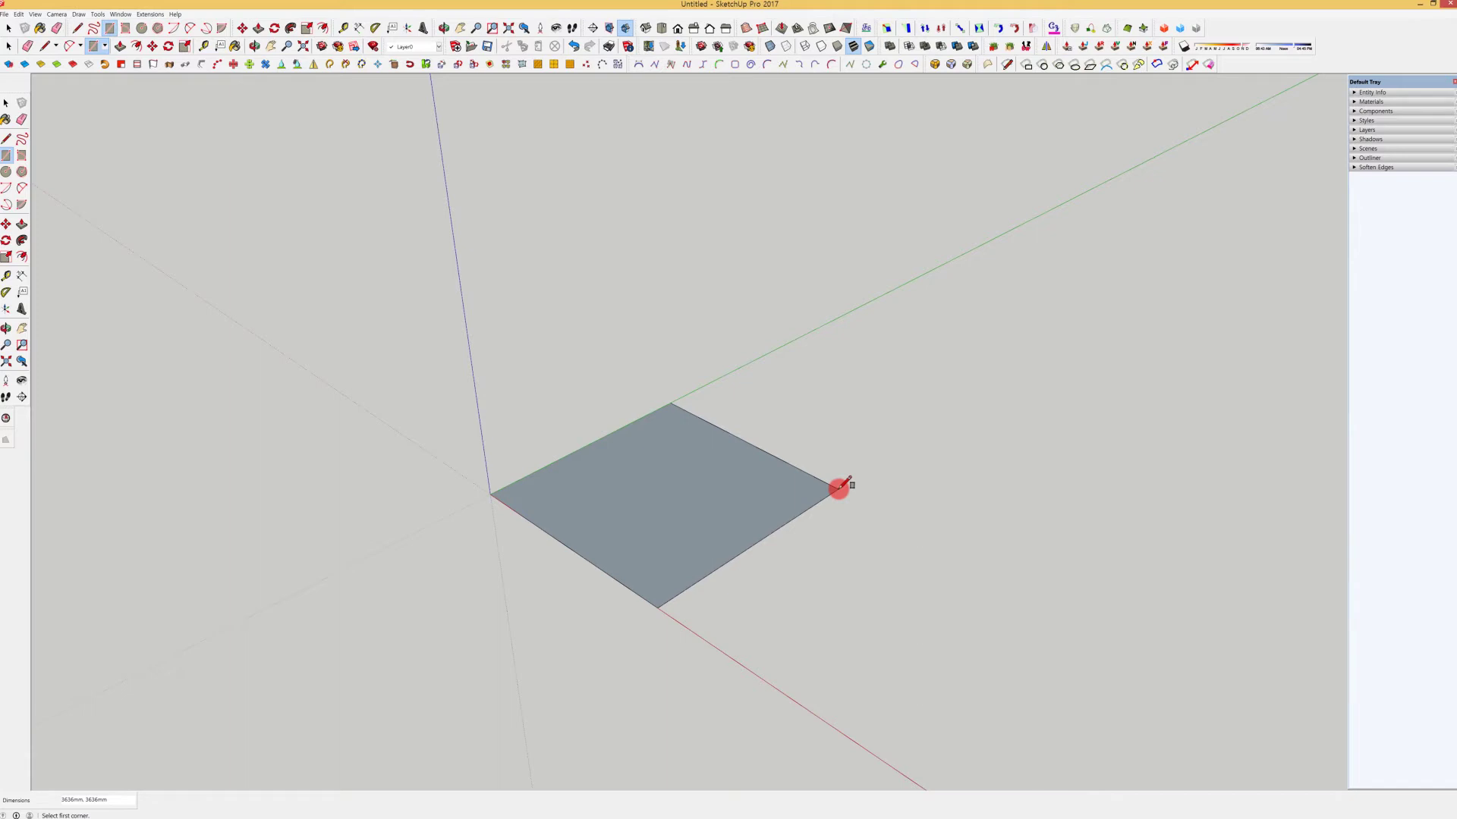
{"action": "type", "text": "2000,2000"}
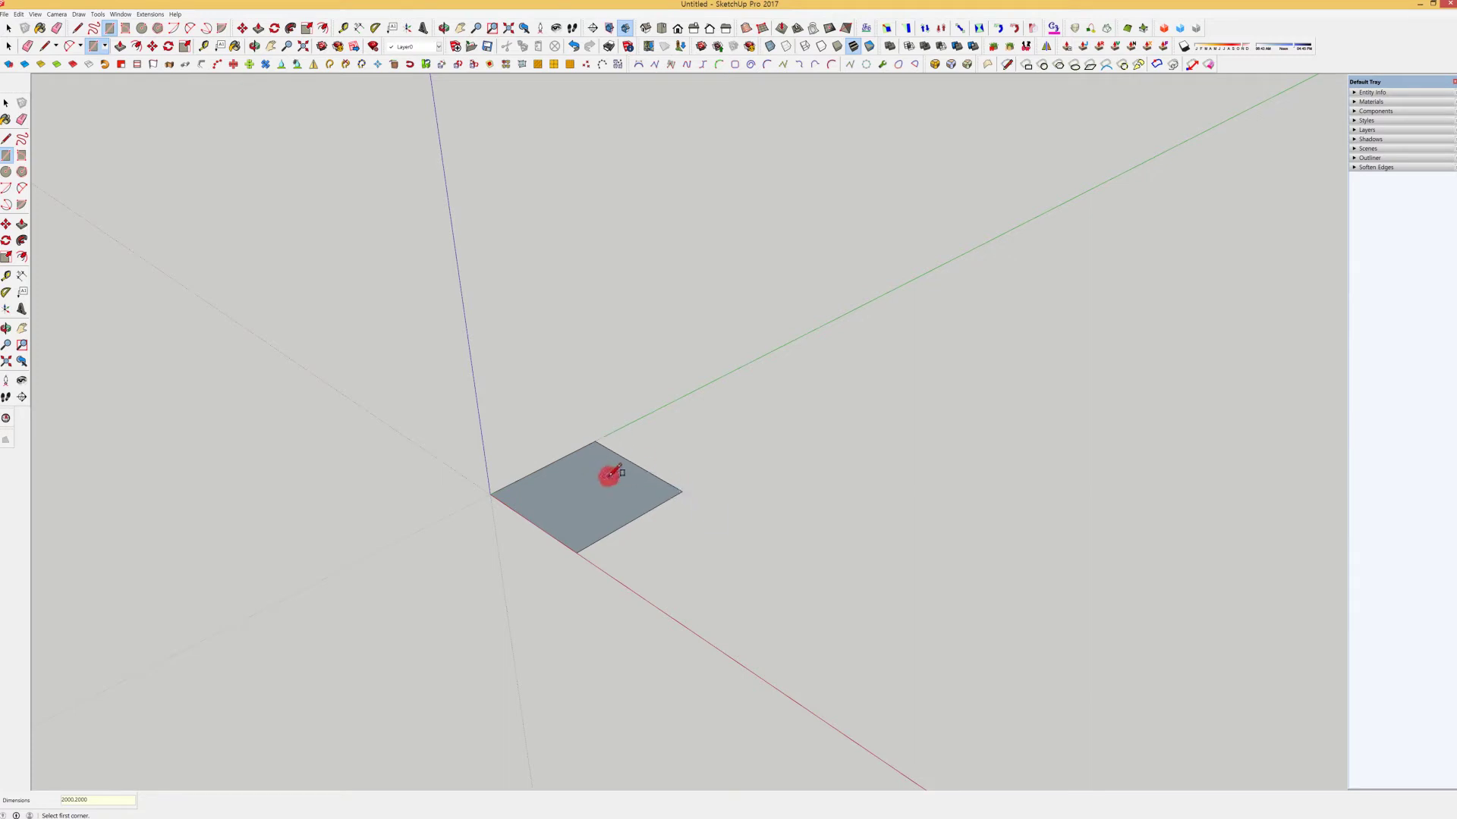
Measure the square's edge along the red axis from the origin and undo the square.
{"action": "left_click", "coordinate": [6, 275]}
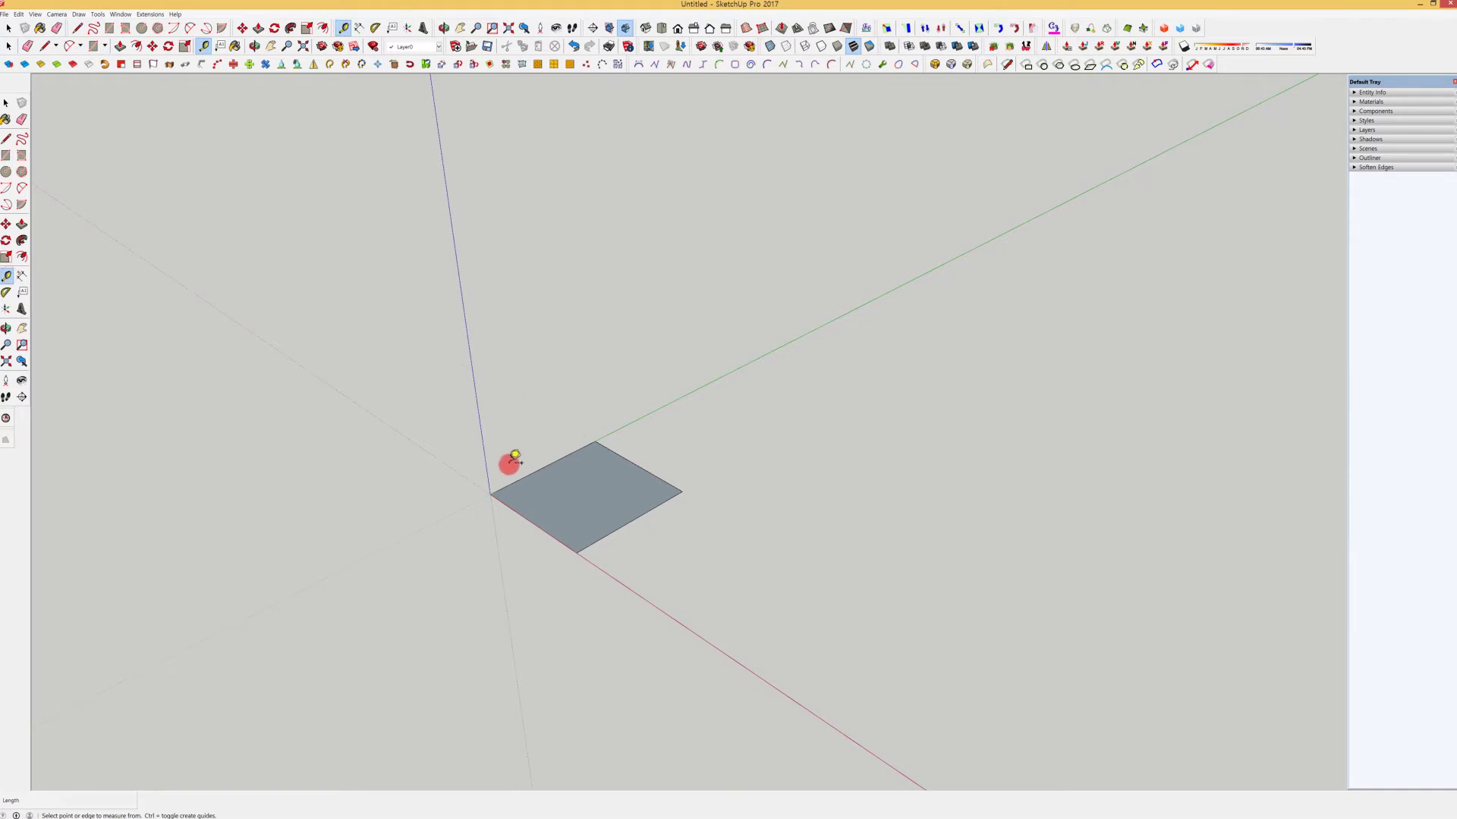
{"action": "left_click", "coordinate": [490, 494]}
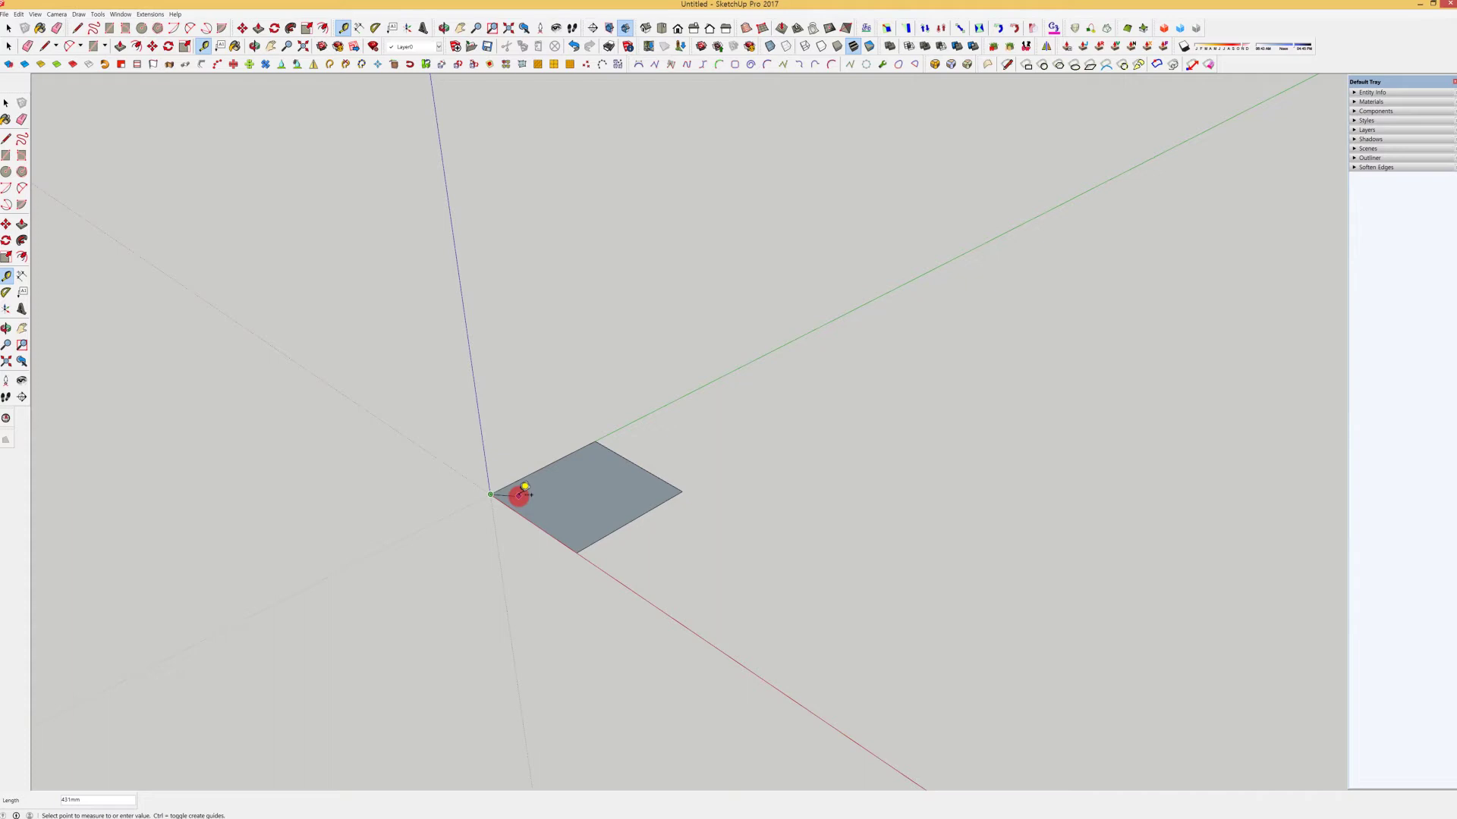
{"action": "left_click_drag", "start_coordinate": [519, 497], "coordinate": [579, 547]}
{"action": "key", "text": "ctrl+z"}
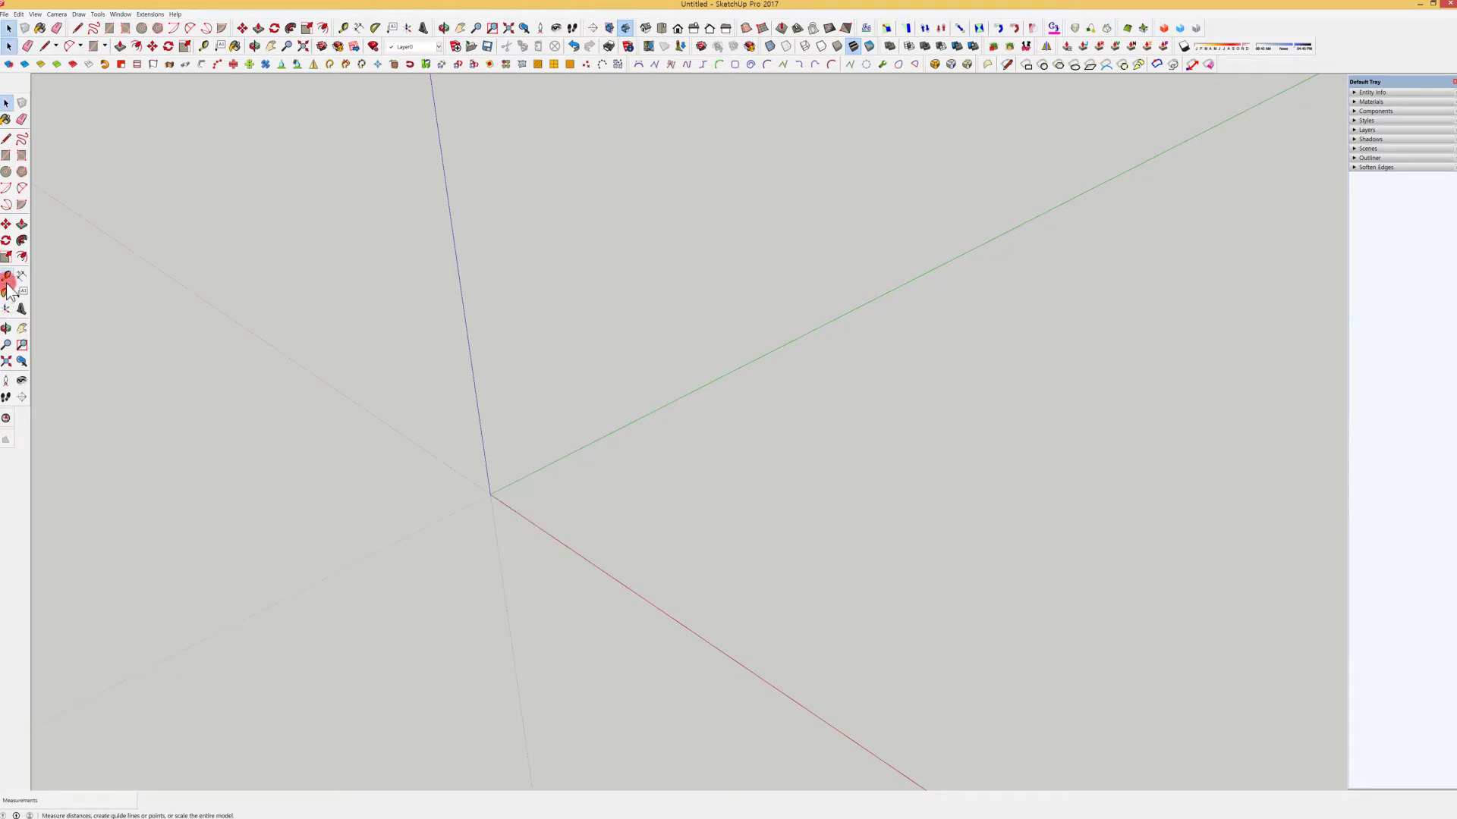
Place a guide on the red axis and copy it 2000 mm along the green axis.
{"action": "key", "text": "space"}
{"action": "key", "text": "m"}
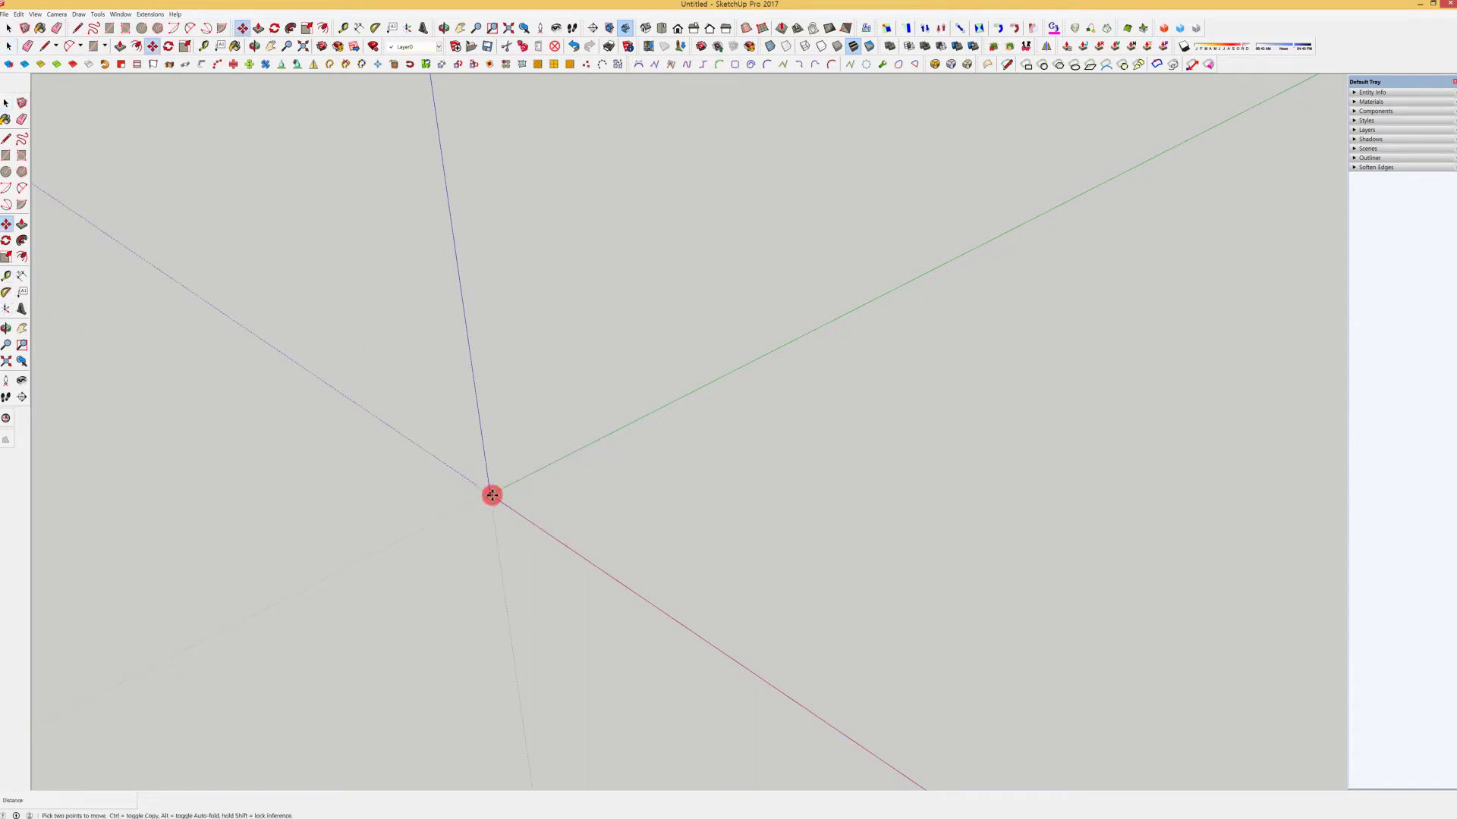
{"action": "left_click", "coordinate": [491, 493]}
{"action": "key", "text": "ctrl"}
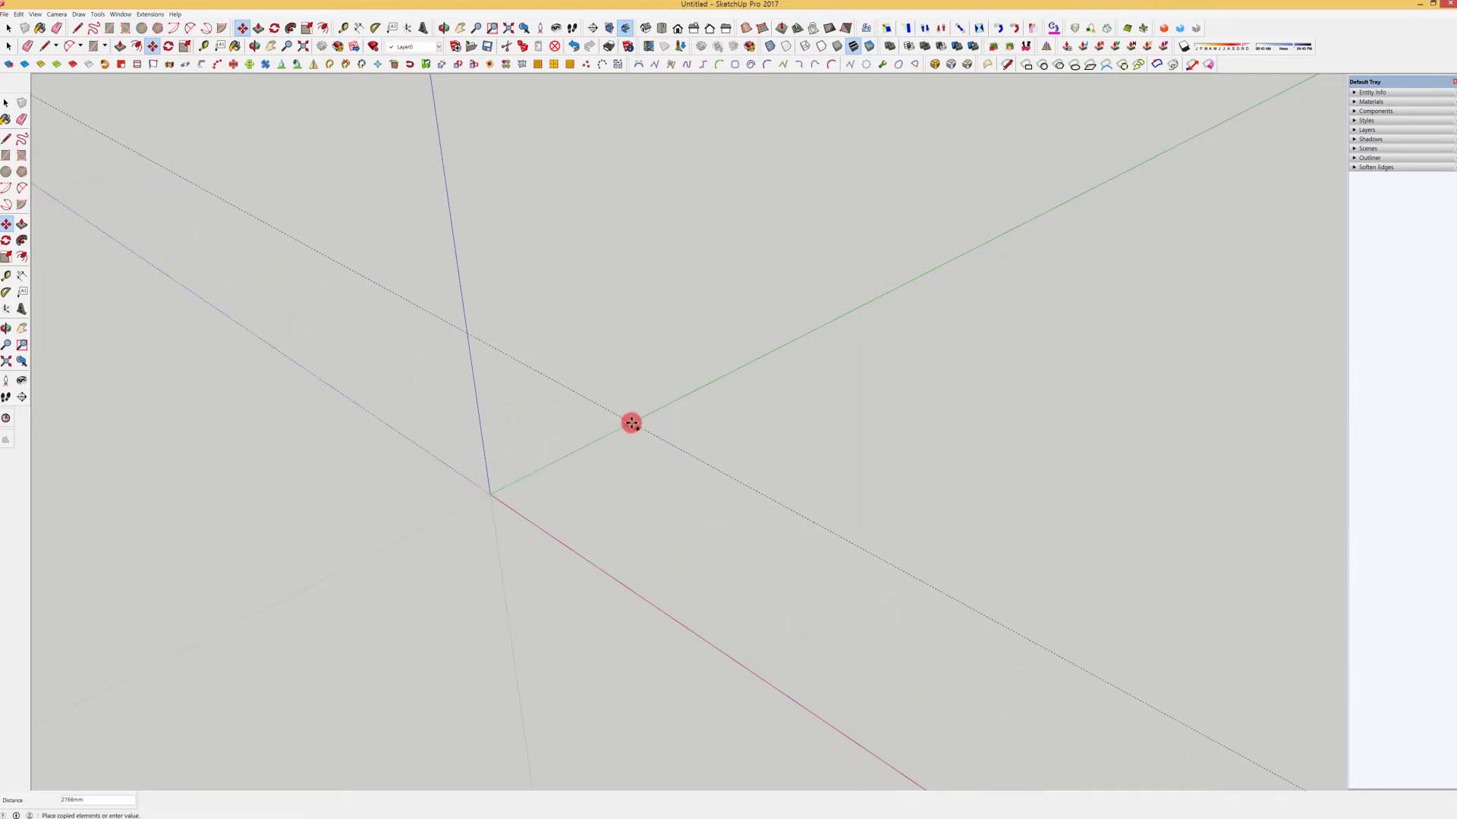
{"action": "left_click", "coordinate": [631, 422]}
{"action": "key", "text": "Return"}
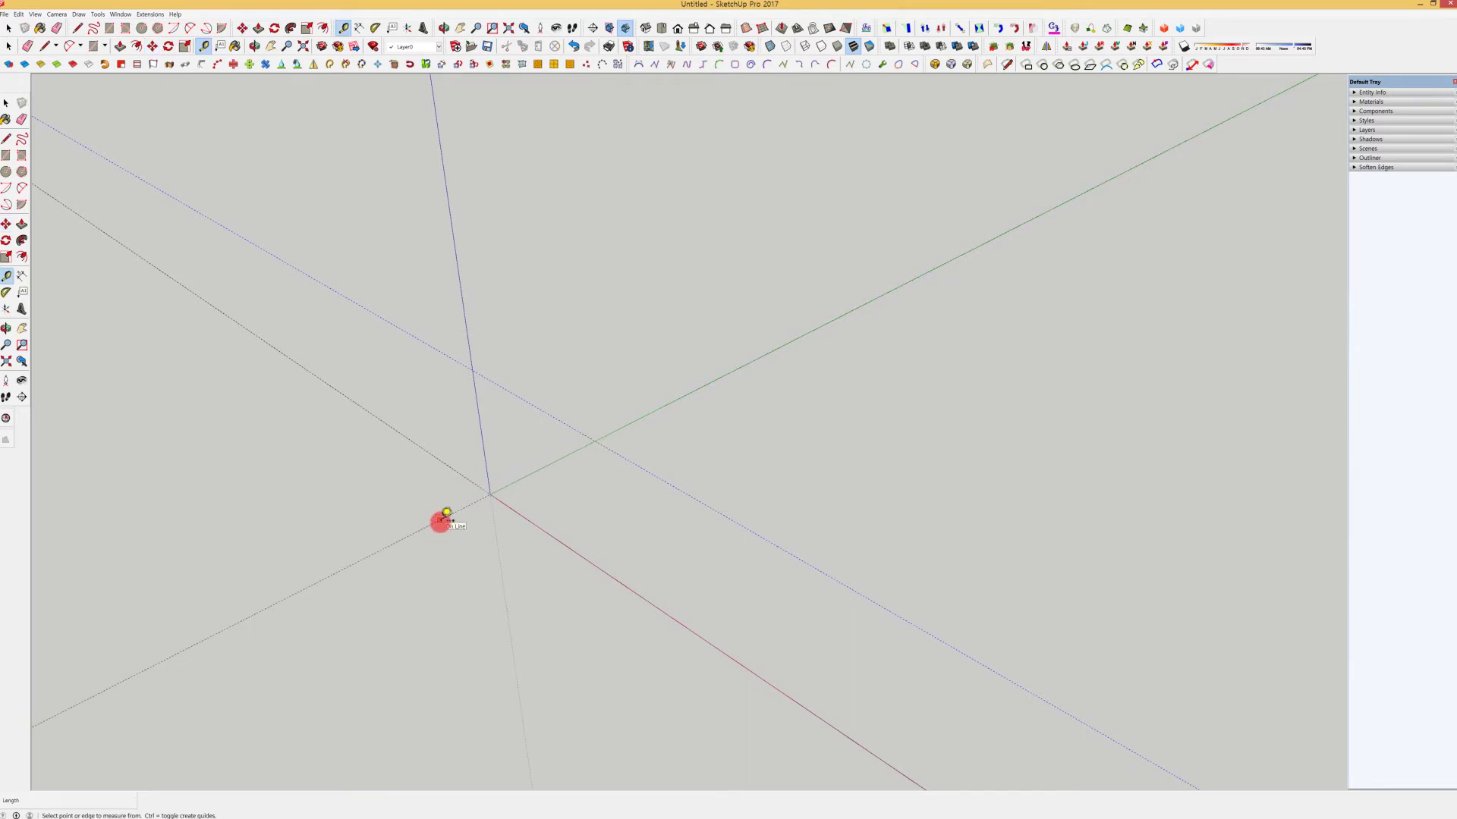
Place a guide on the green axis and copy it 2000 mm along the red axis.
{"action": "left_click_drag", "start_coordinate": [442, 518], "coordinate": [836, 320]}
{"action": "left_click", "coordinate": [7, 225]}
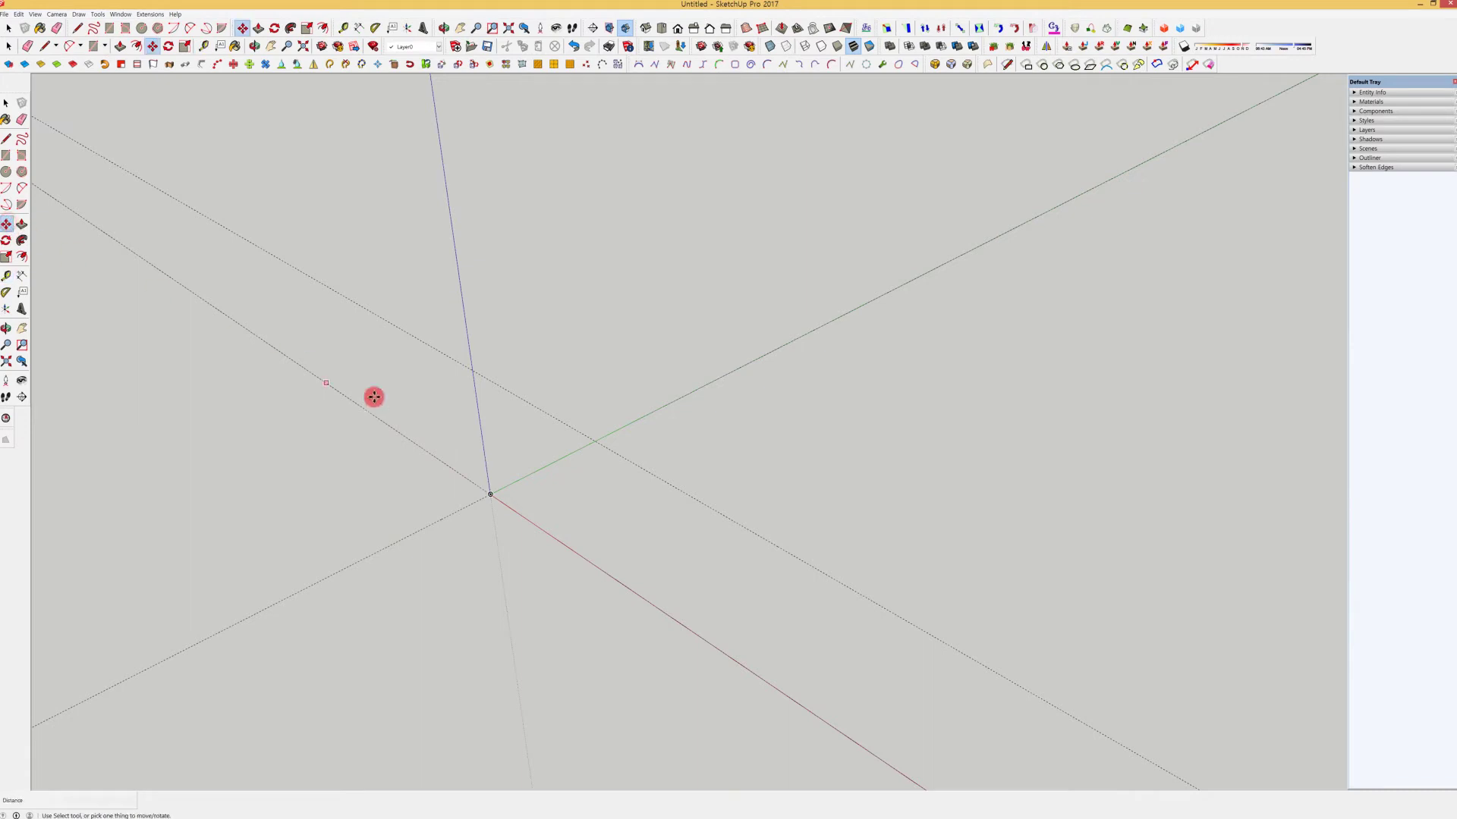
{"action": "key", "text": "space"}
{"action": "left_click", "coordinate": [464, 511]}
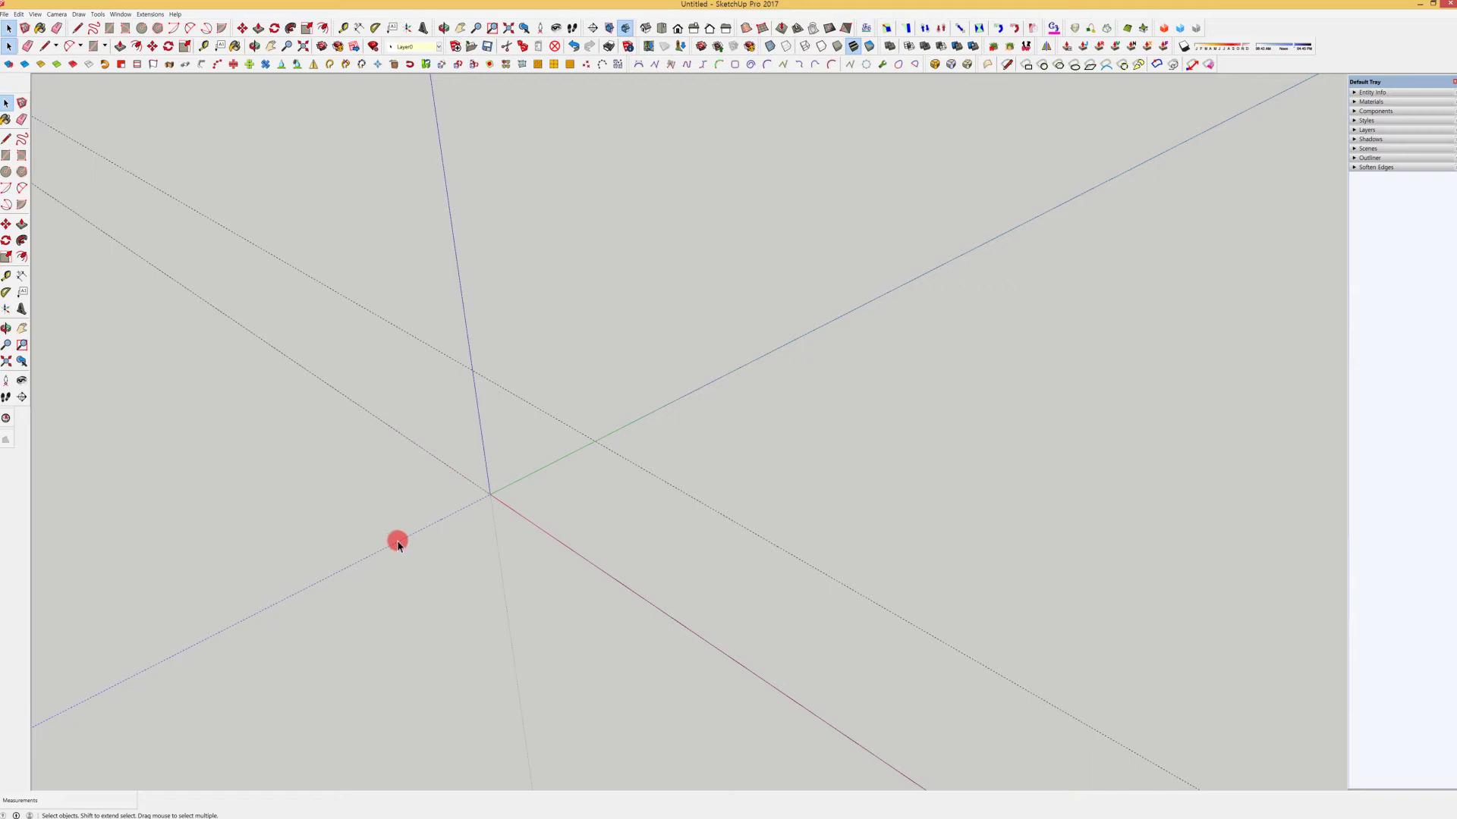
{"action": "key", "text": "m"}
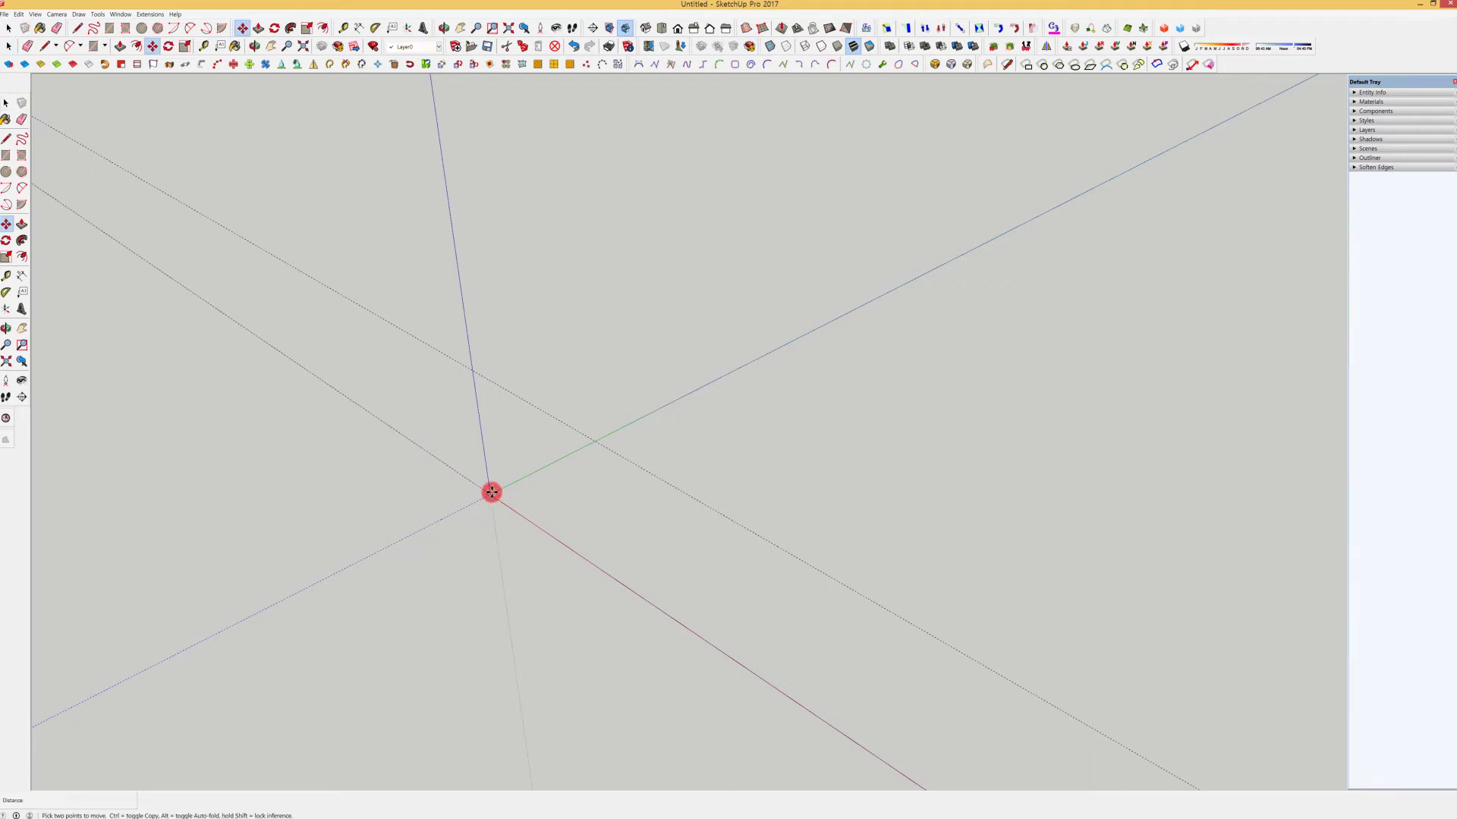
{"action": "left_click", "coordinate": [492, 492]}
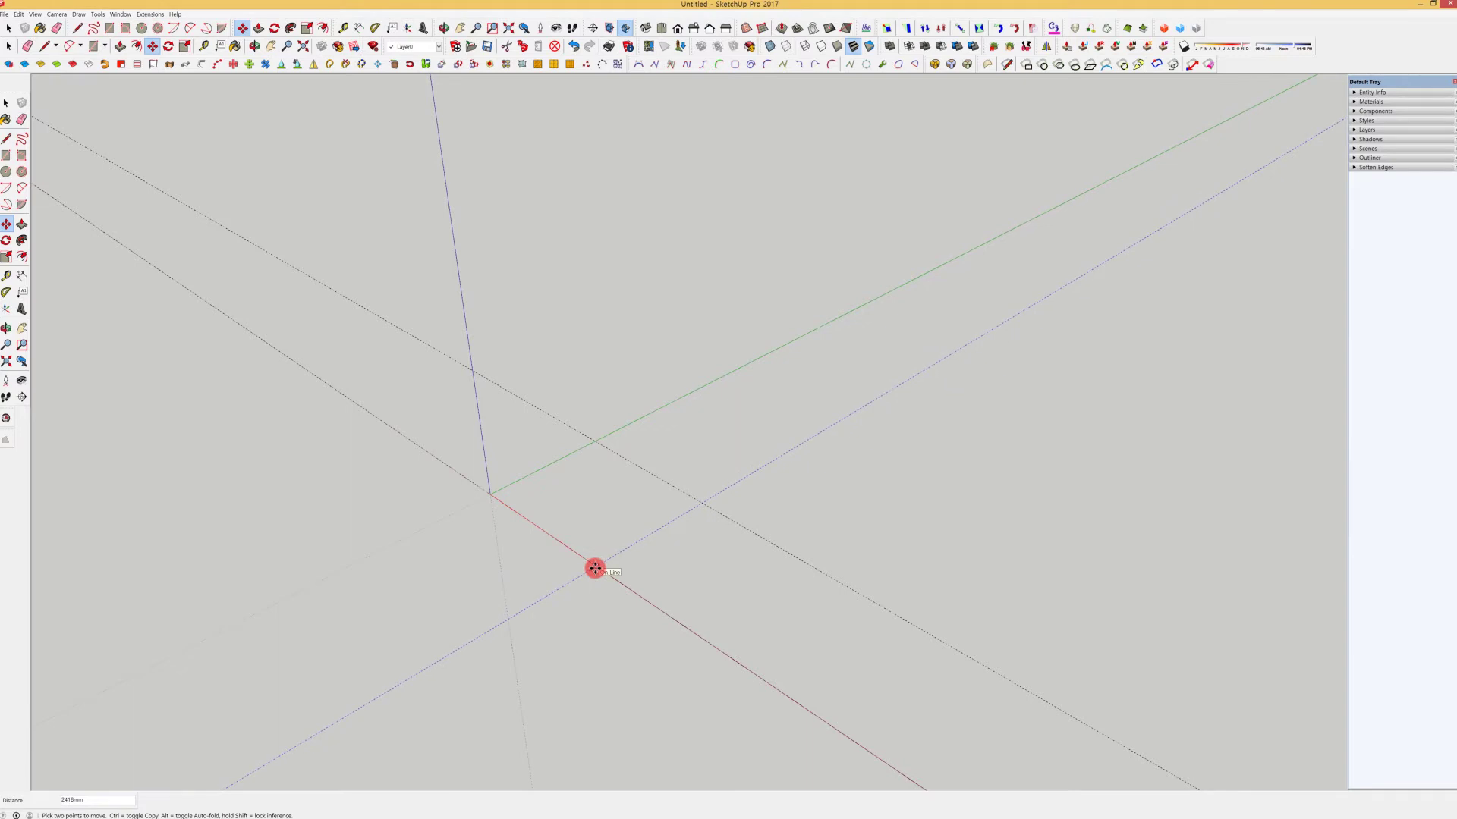
{"action": "key", "text": "ctrl"}
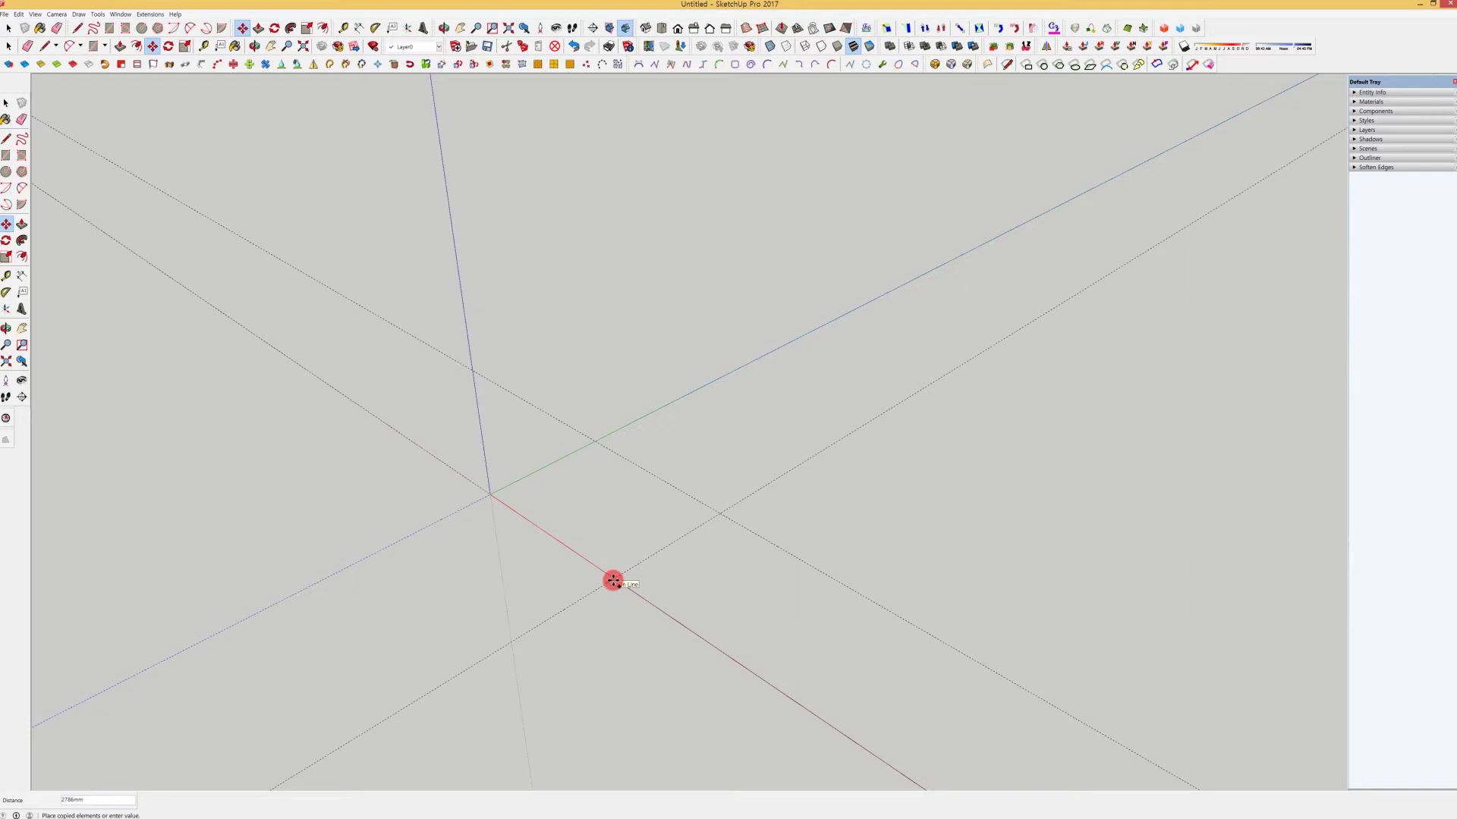
{"action": "left_click", "coordinate": [613, 581]}
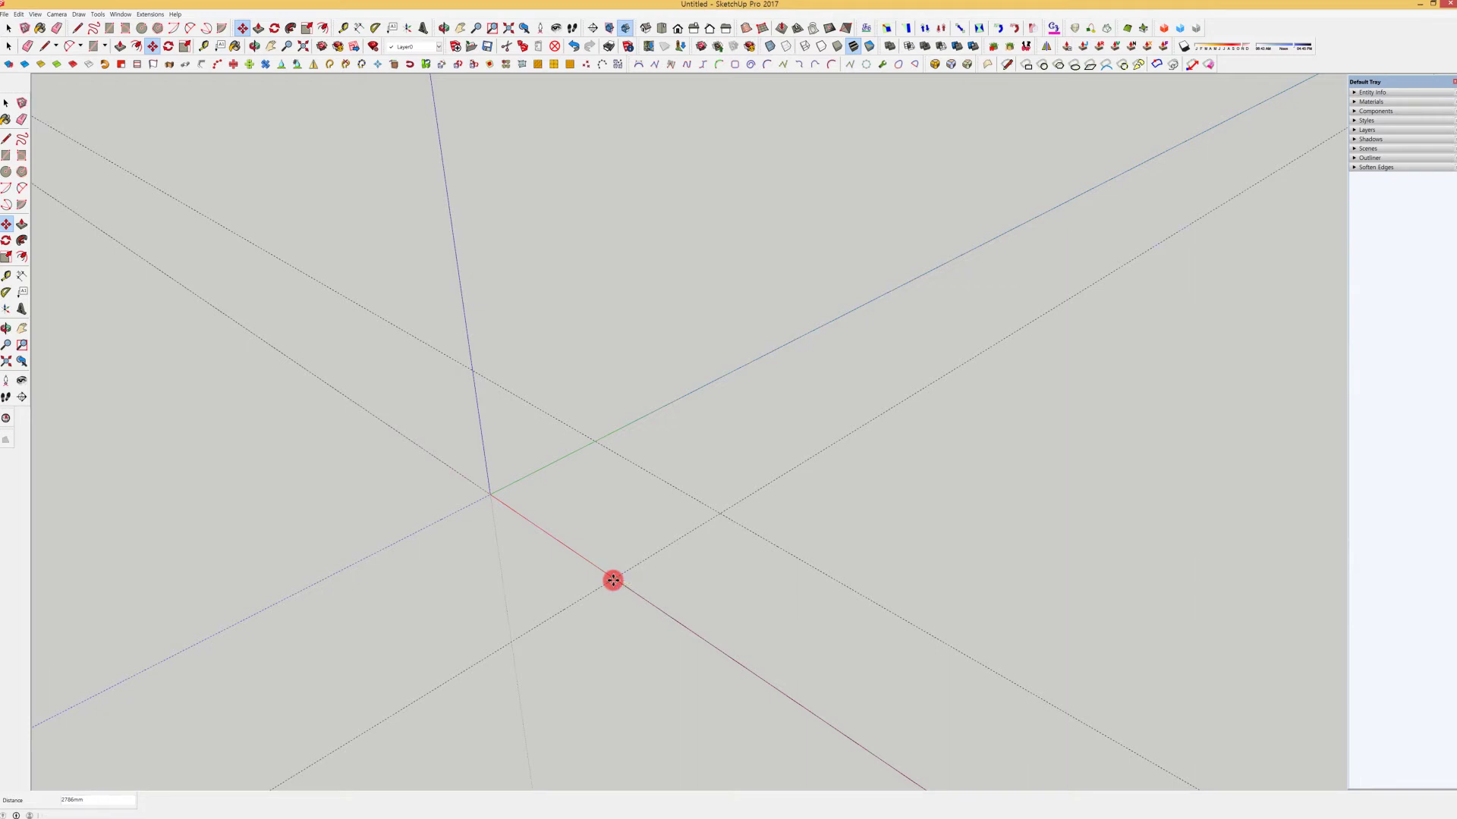
{"action": "type", "text": "2000"}
{"action": "key", "text": "Return"}
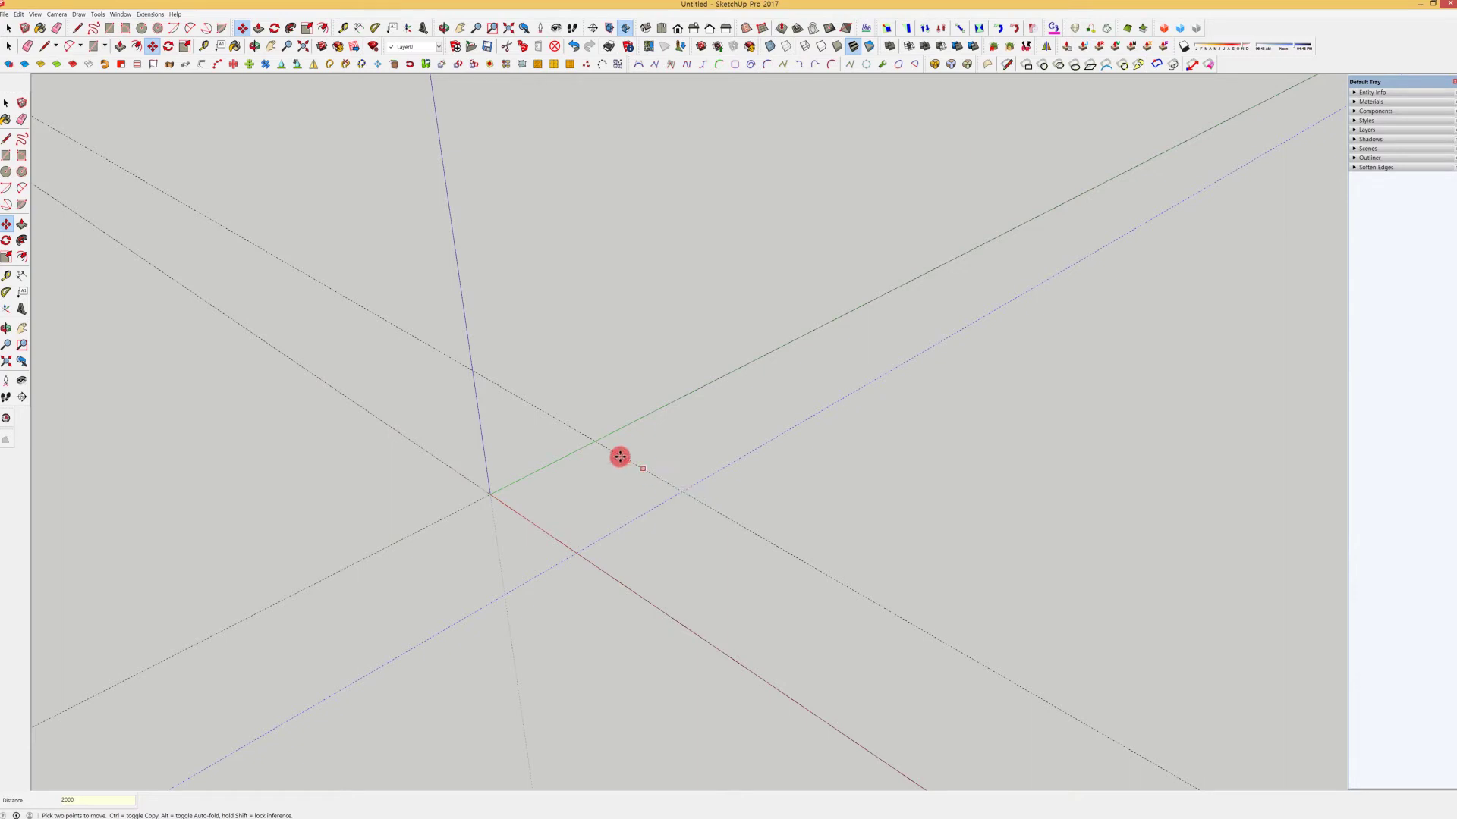
Draw a rectangle from the origin to the opposite guide intersection and select its face with the bounding edges.
{"action": "left_click", "coordinate": [6, 155]}
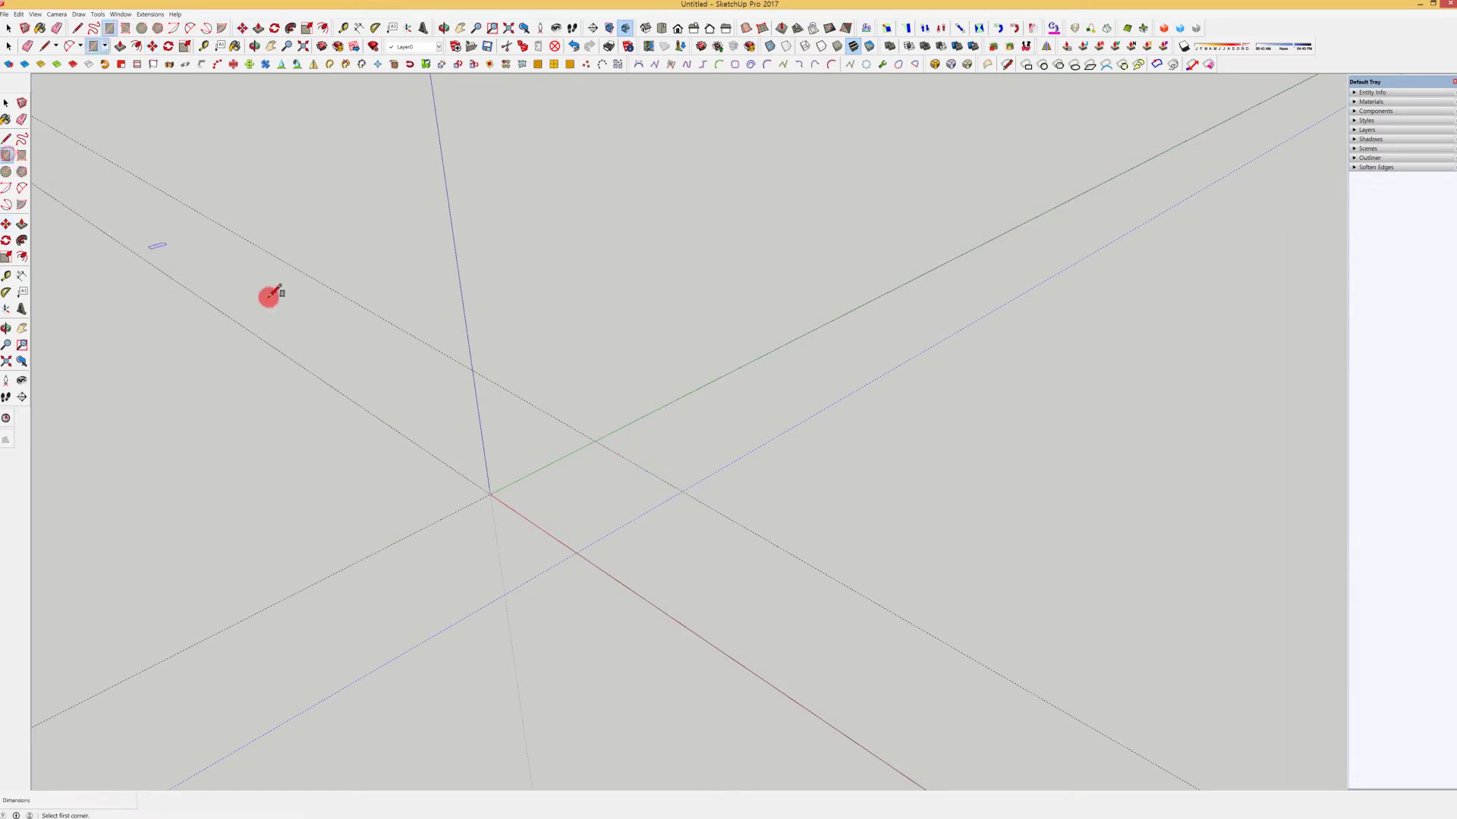
{"action": "left_click", "coordinate": [490, 493]}
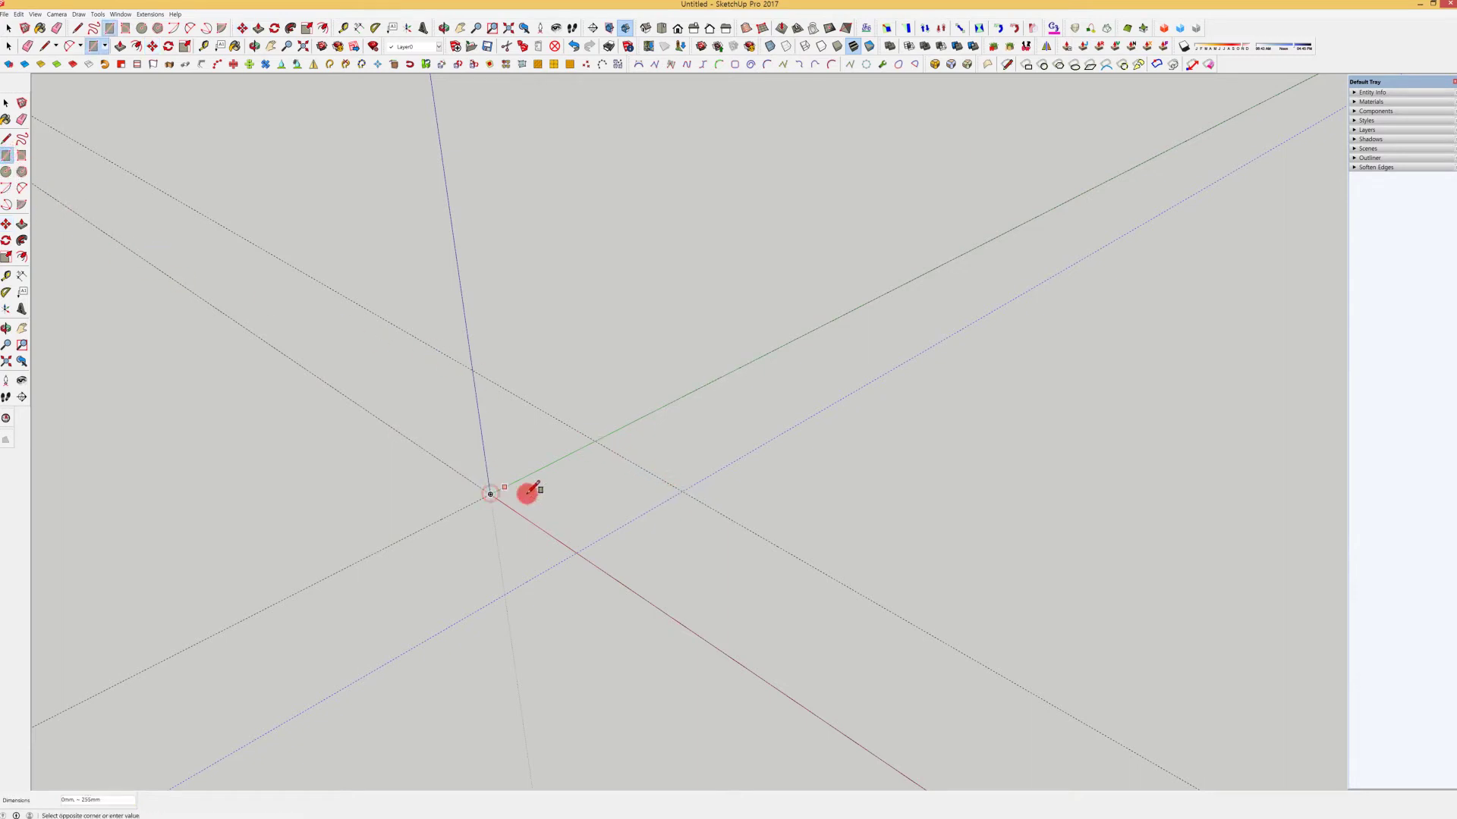
{"action": "left_click", "coordinate": [679, 491]}
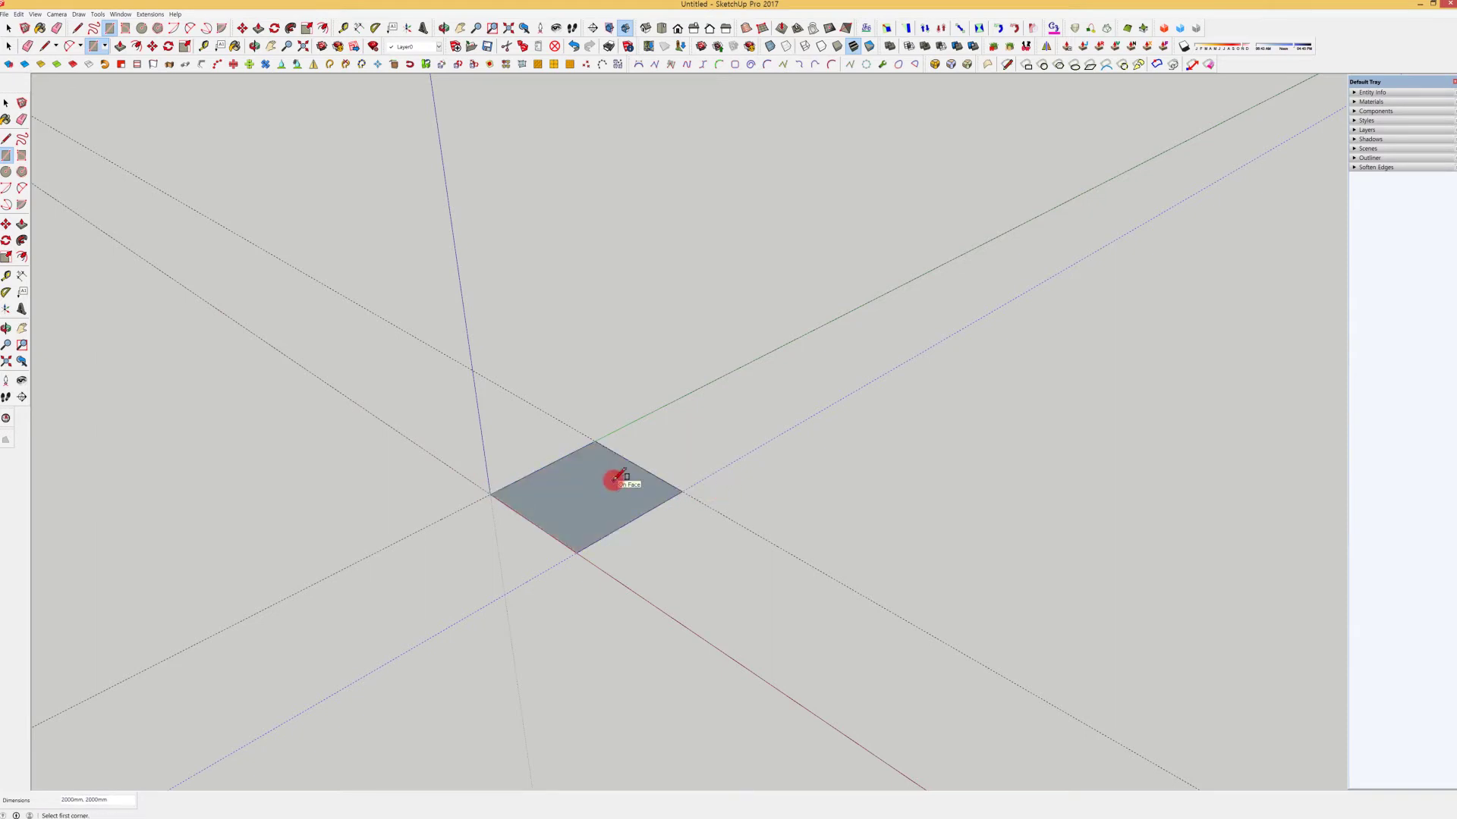
{"action": "key", "text": "space"}
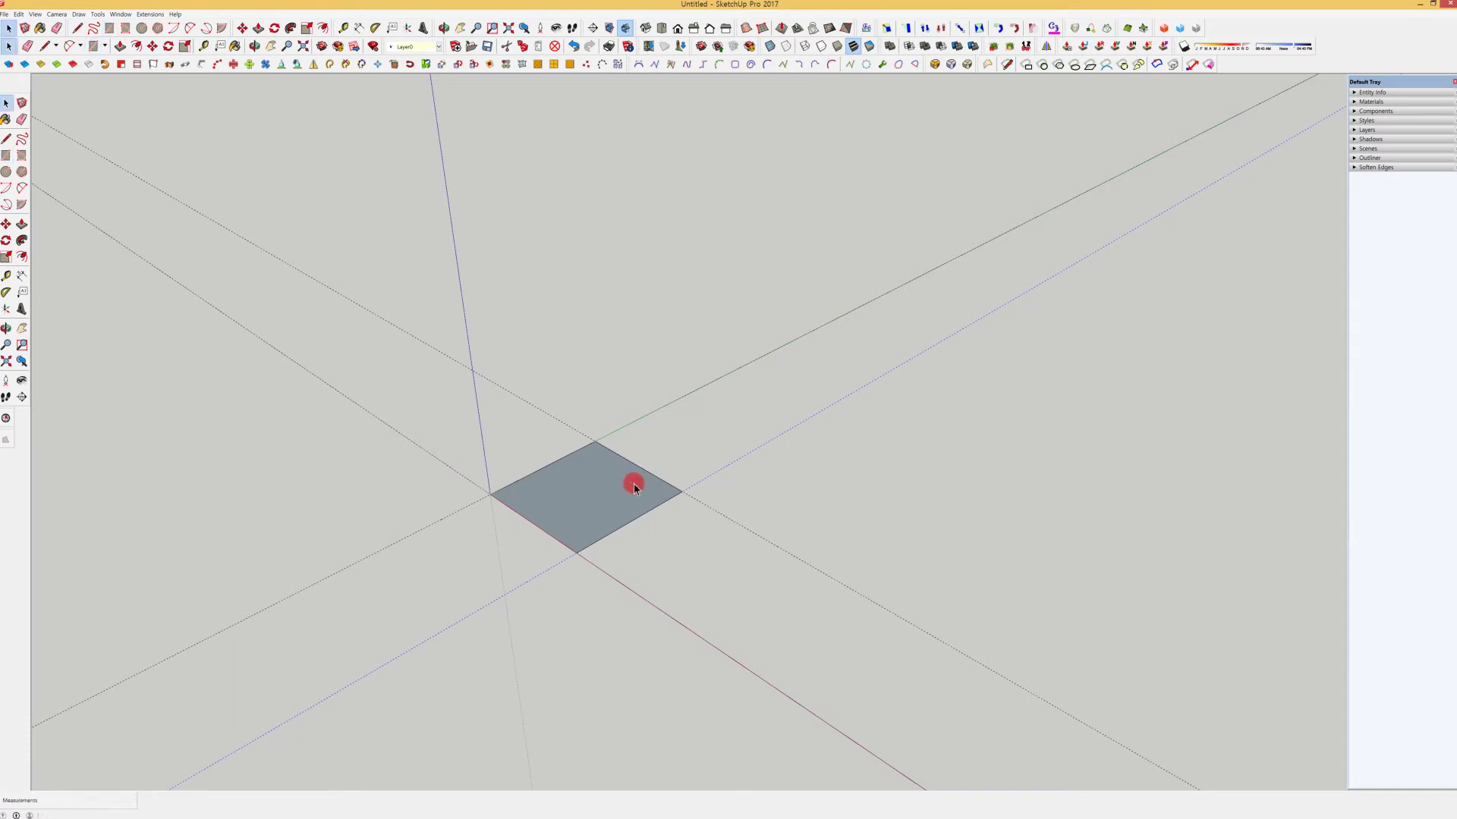
{"action": "double_click", "coordinate": [594, 486]}
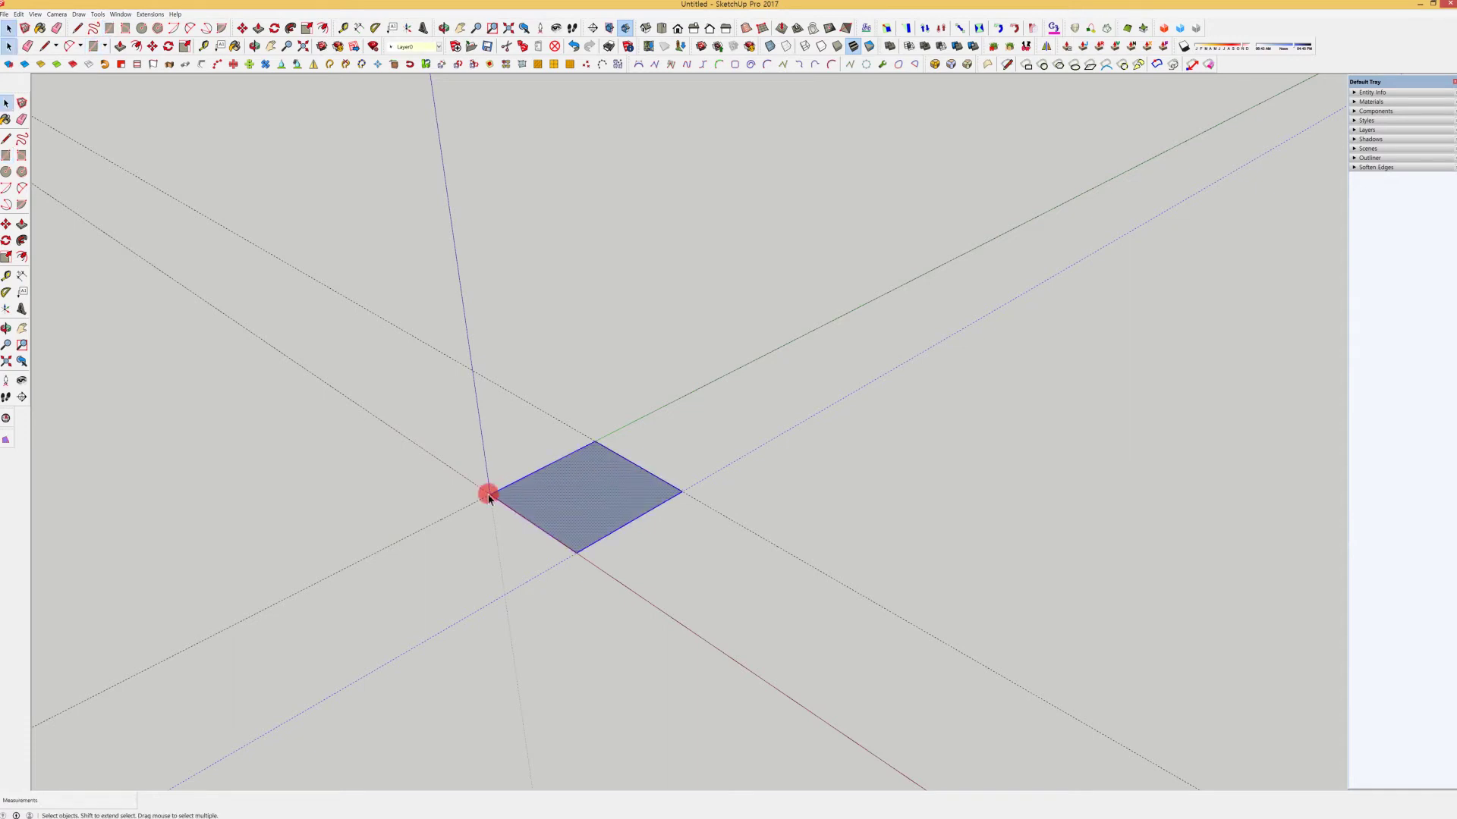
{"action": "middle_click_drag", "start_coordinate": [673, 503], "coordinate": [576, 507]}
{"action": "middle_click_drag", "start_coordinate": [709, 498], "coordinate": [653, 468]}
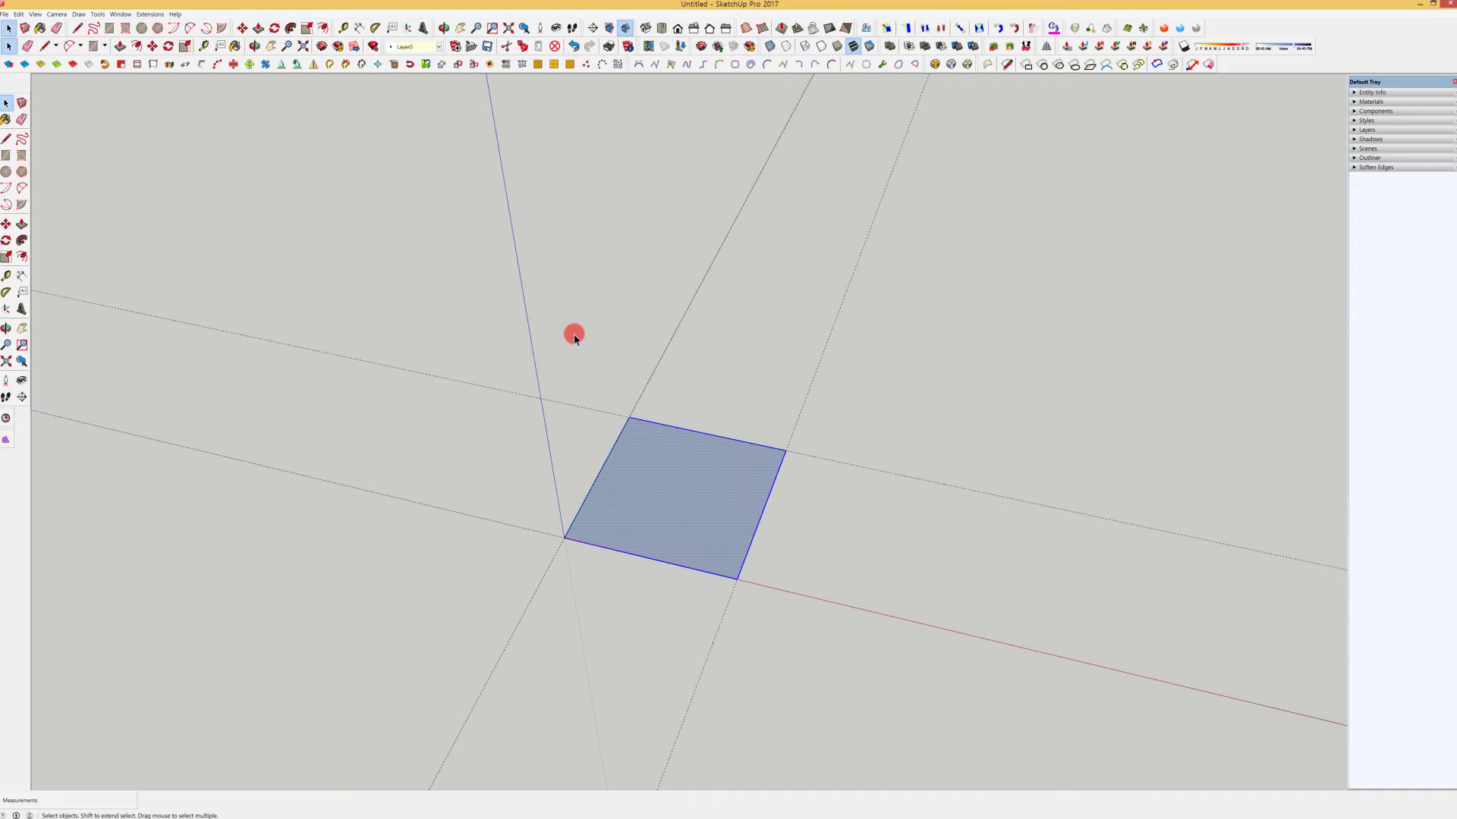
Extrude the square face upward about 3310 mm with Push/Pull and undo the extrusion.
{"action": "double_click", "coordinate": [686, 479]}
{"action": "left_click", "coordinate": [22, 224]}
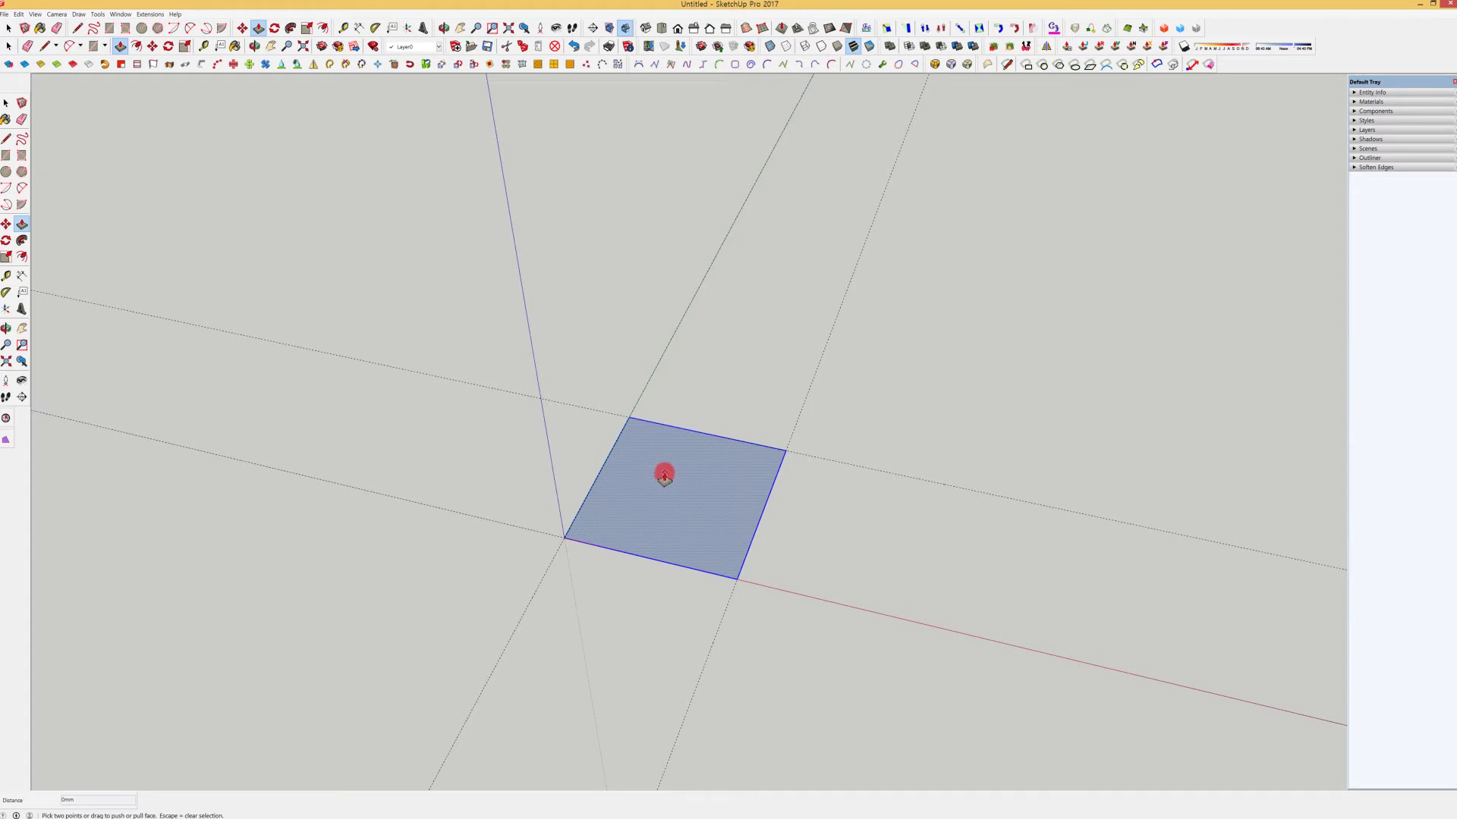
{"action": "left_click_drag", "start_coordinate": [664, 476], "coordinate": [657, 231]}
{"action": "middle_click_drag", "start_coordinate": [681, 276], "coordinate": [1107, 303]}
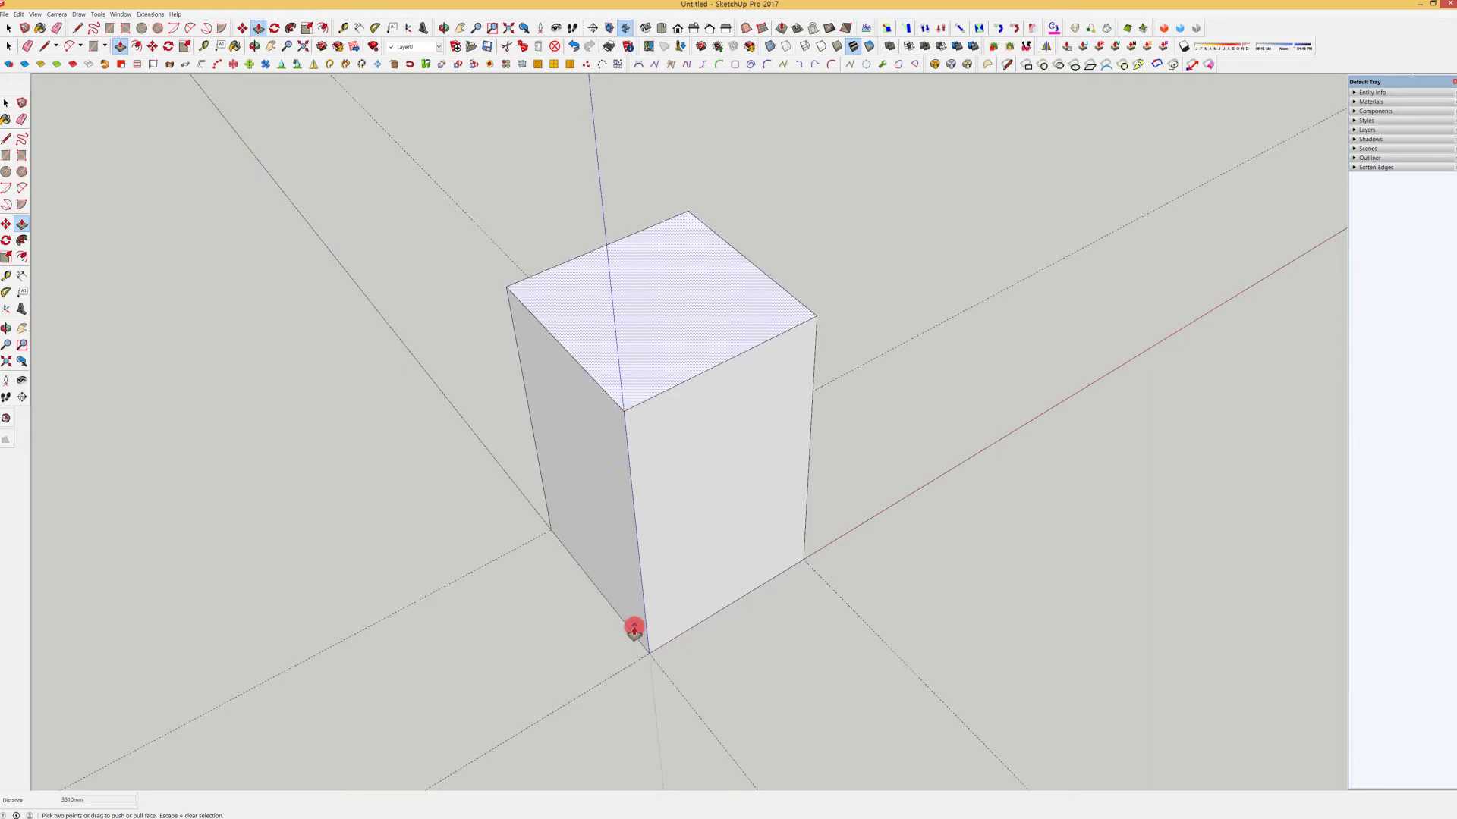
{"action": "middle_click_drag", "start_coordinate": [754, 478], "coordinate": [605, 465]}
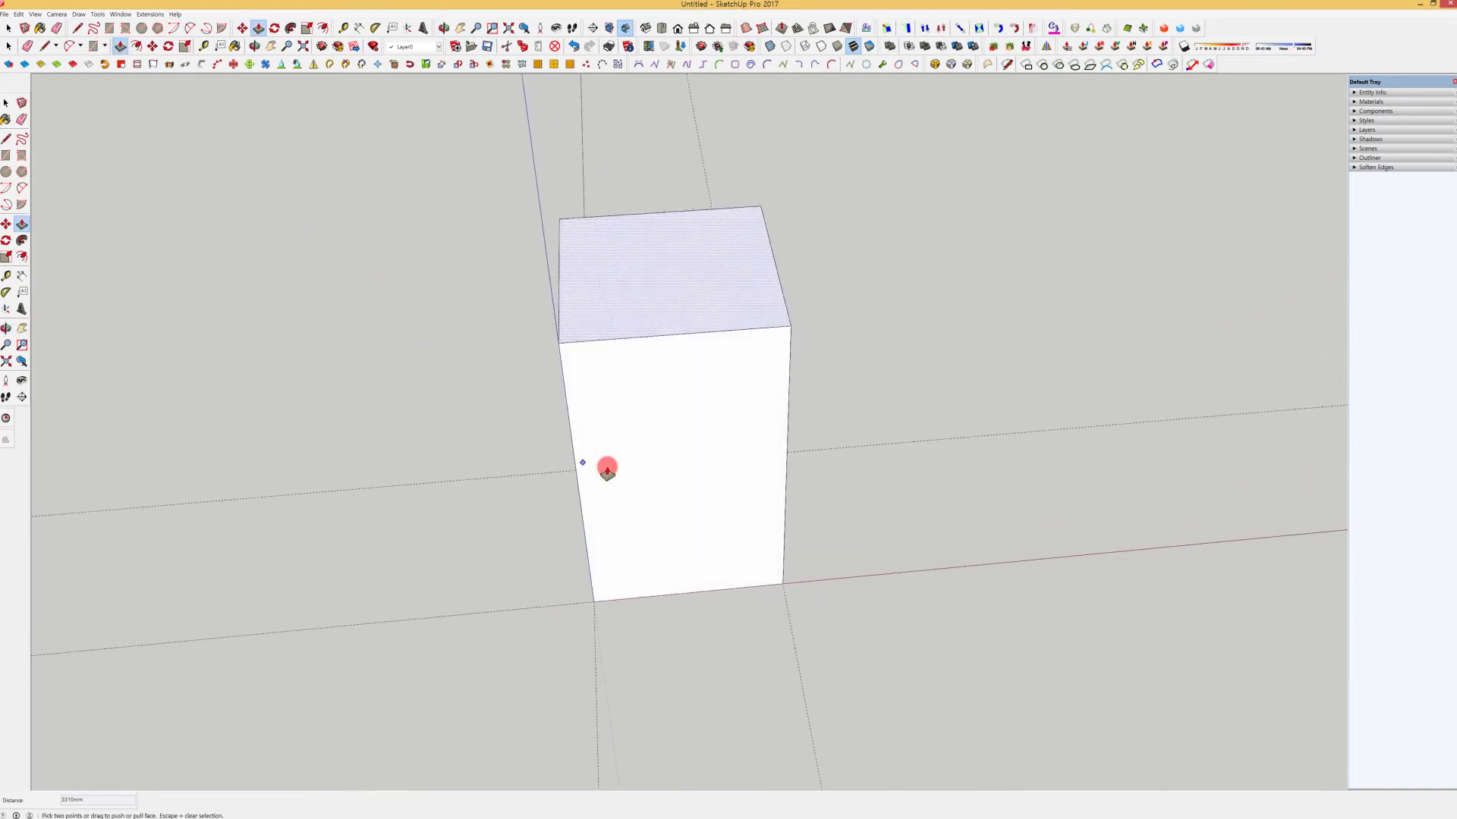
{"action": "key", "text": "Escape"}
{"action": "right_click", "coordinate": [680, 524]}
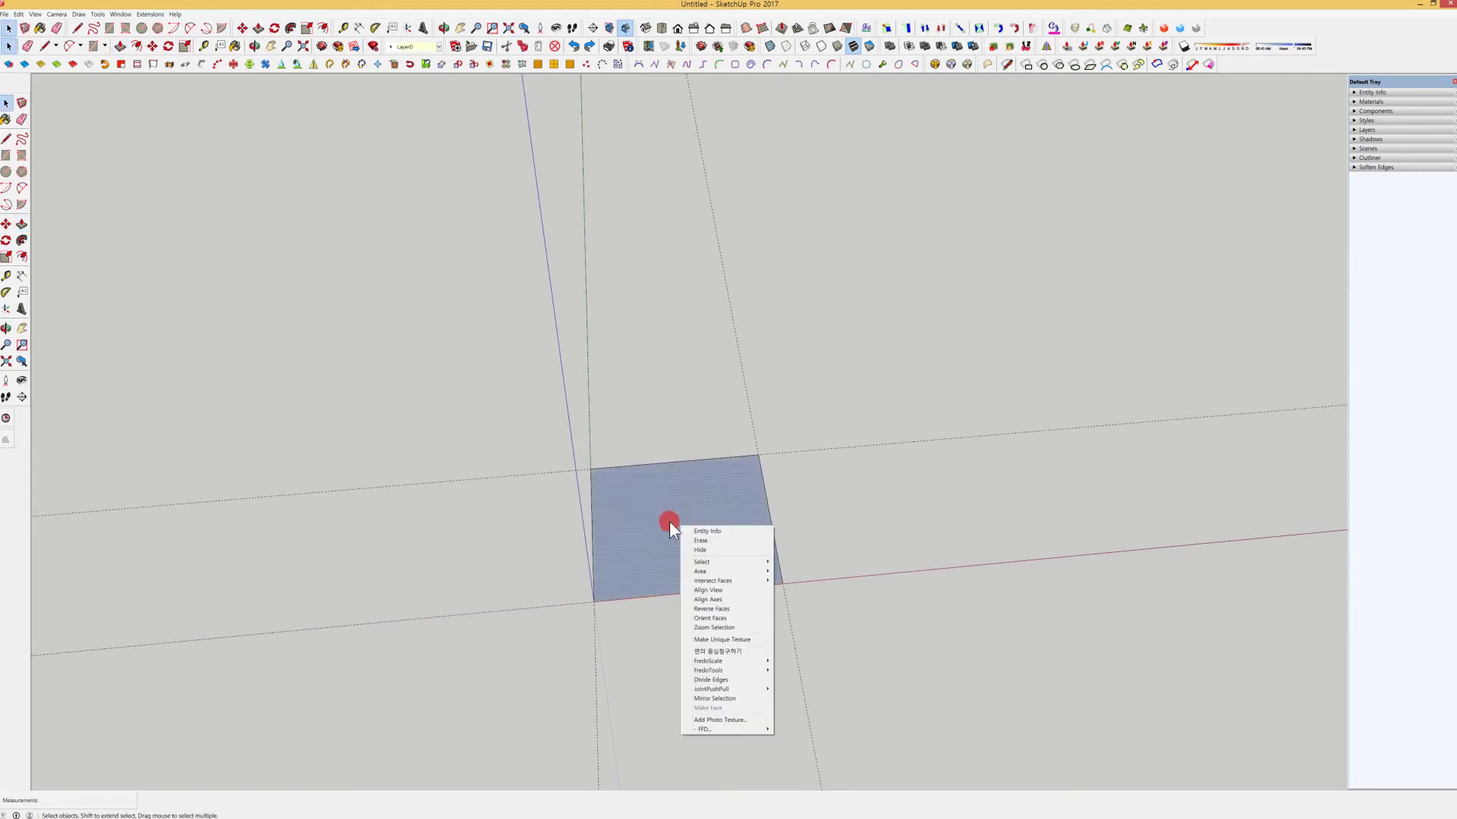
{"action": "left_click", "coordinate": [640, 505]}
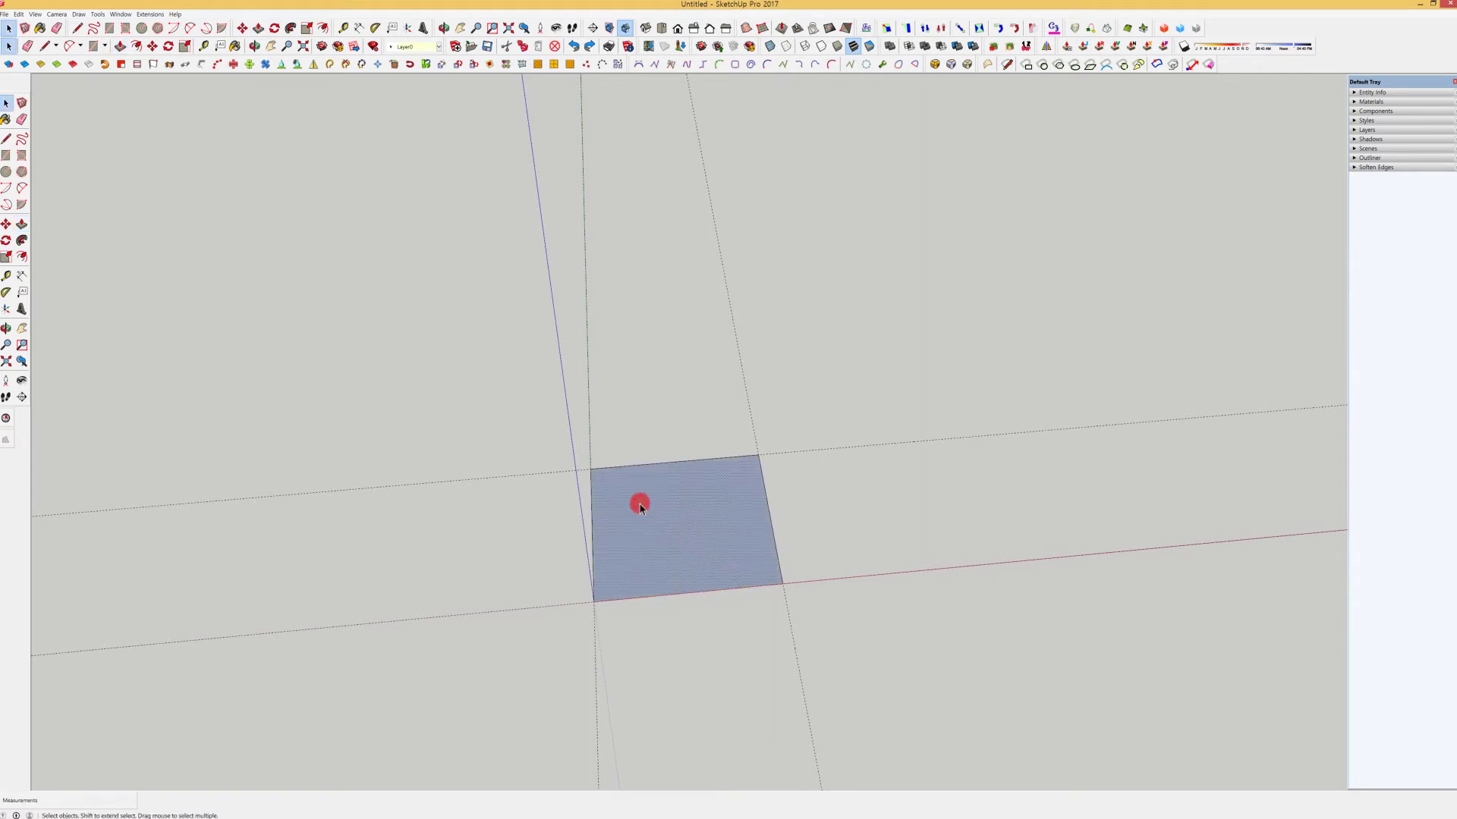
Reverse the square face so its front side points upward, and inspect it from below and above.
{"action": "right_click", "coordinate": [680, 502]}
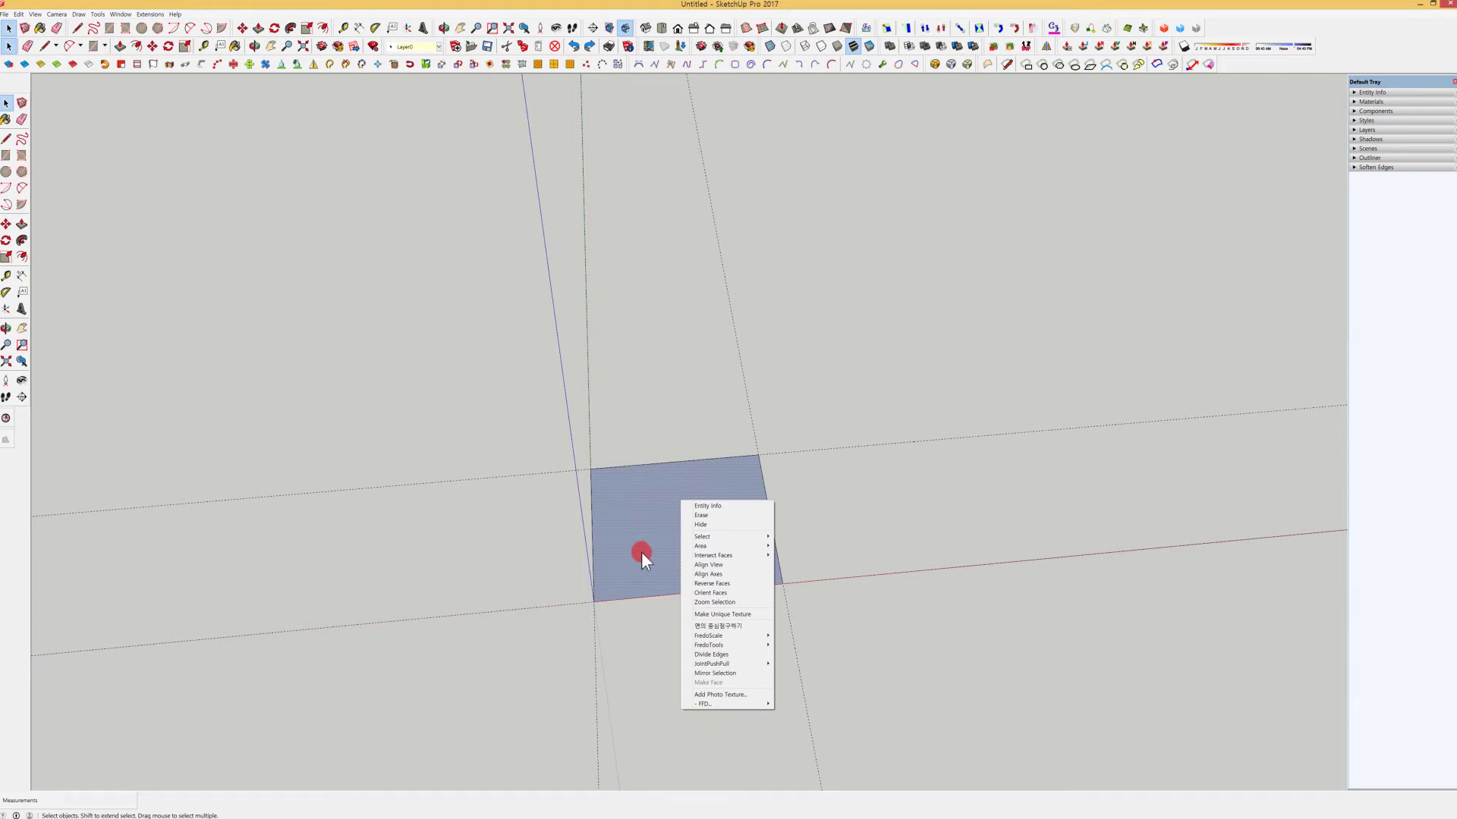
{"action": "left_click", "coordinate": [709, 585]}
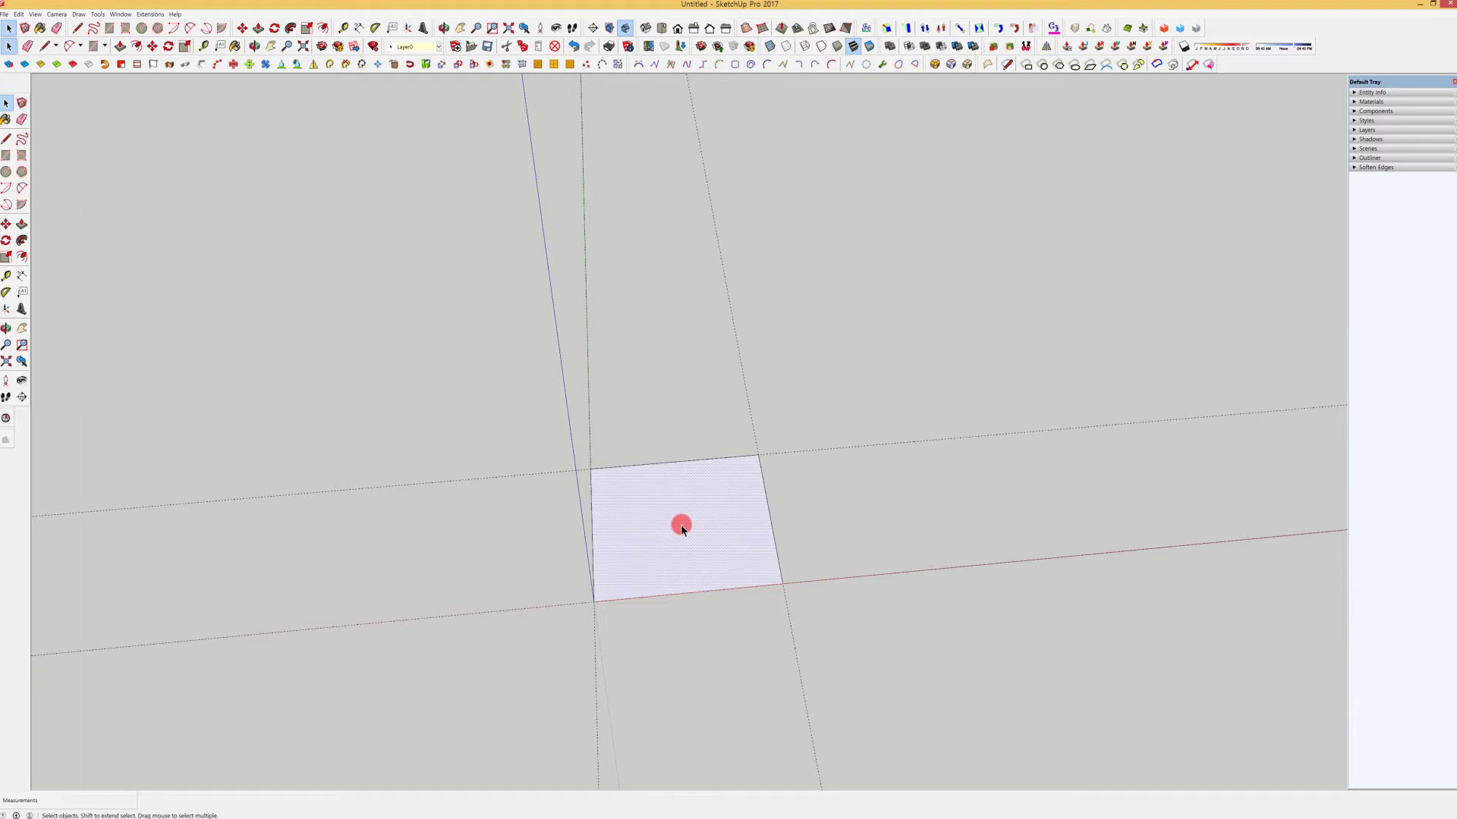
{"action": "middle_click_drag", "start_coordinate": [681, 527], "coordinate": [749, 4]}
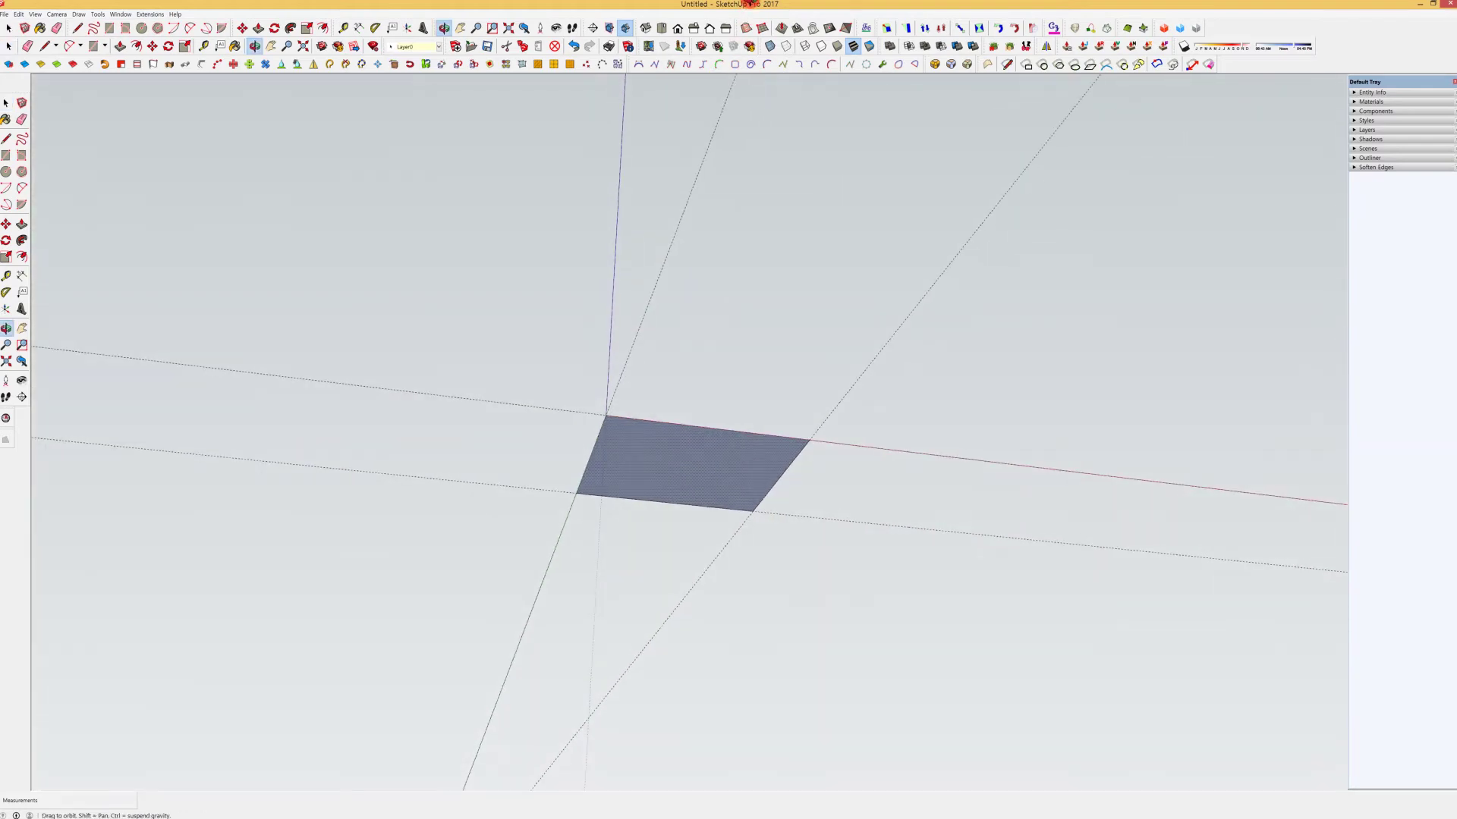
{"action": "middle_click_drag", "start_coordinate": [706, 439], "coordinate": [644, 807]}
{"action": "mouse_move", "coordinate": [667, 521]}
{"action": "middle_mouse_down"}
{"action": "mouse_move", "coordinate": [631, 569]}
{"action": "mouse_move", "coordinate": [650, 506]}
{"action": "middle_mouse_up"}
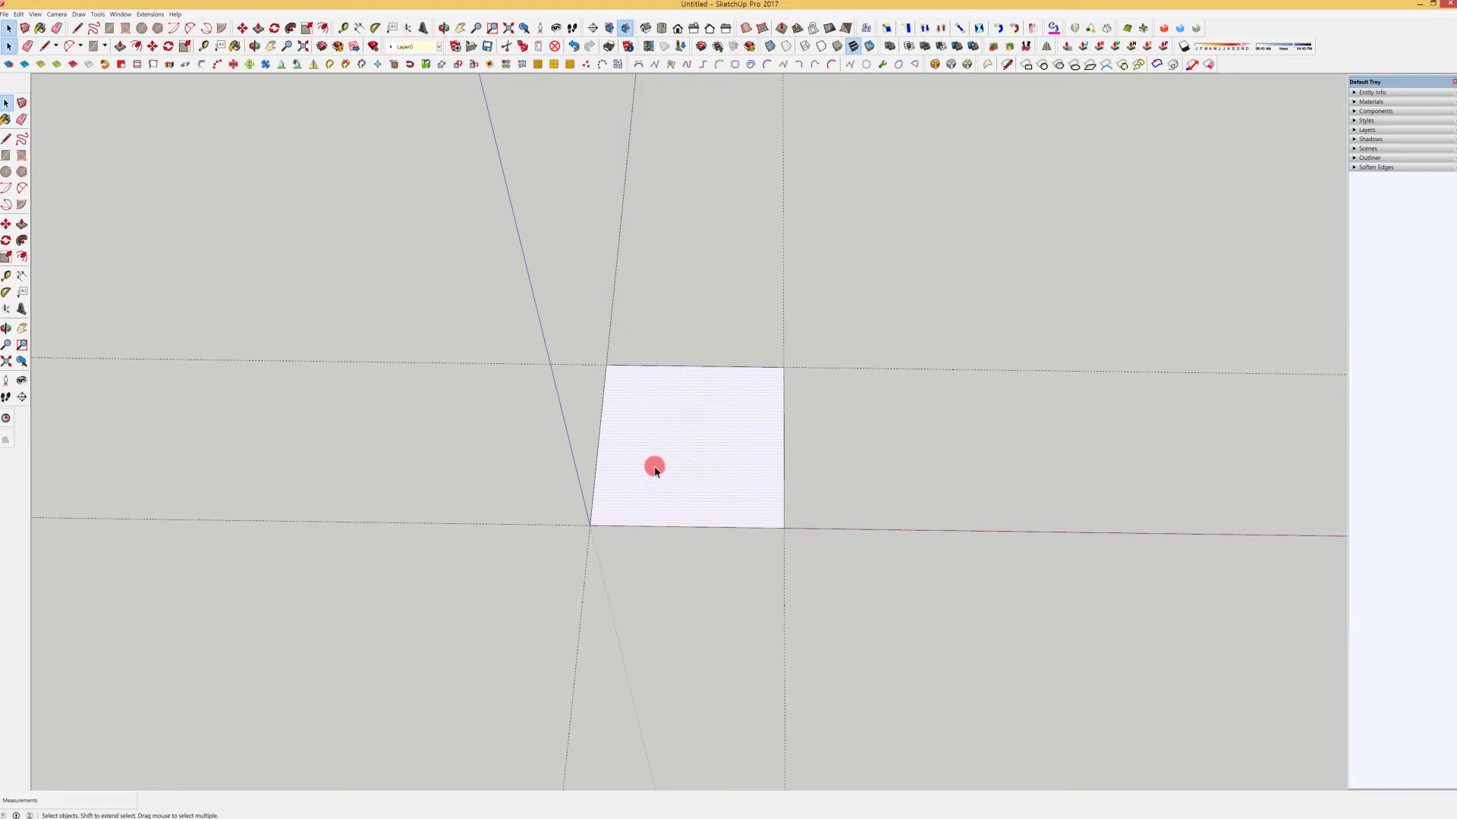
Reverse the square face to show its back side on top and reverse it back again.
{"action": "right_click", "coordinate": [656, 470]}
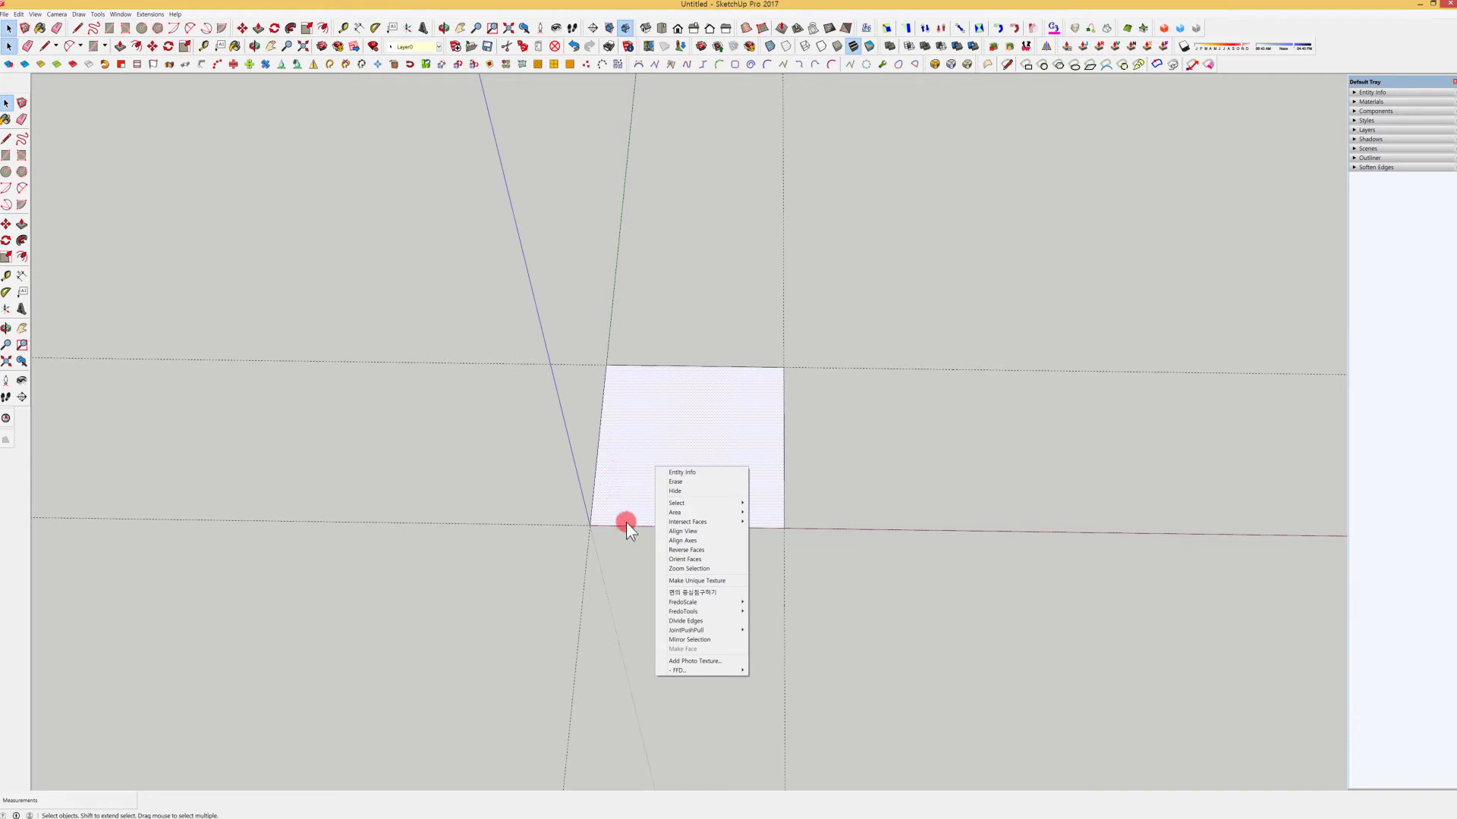
{"action": "left_click", "coordinate": [687, 551]}
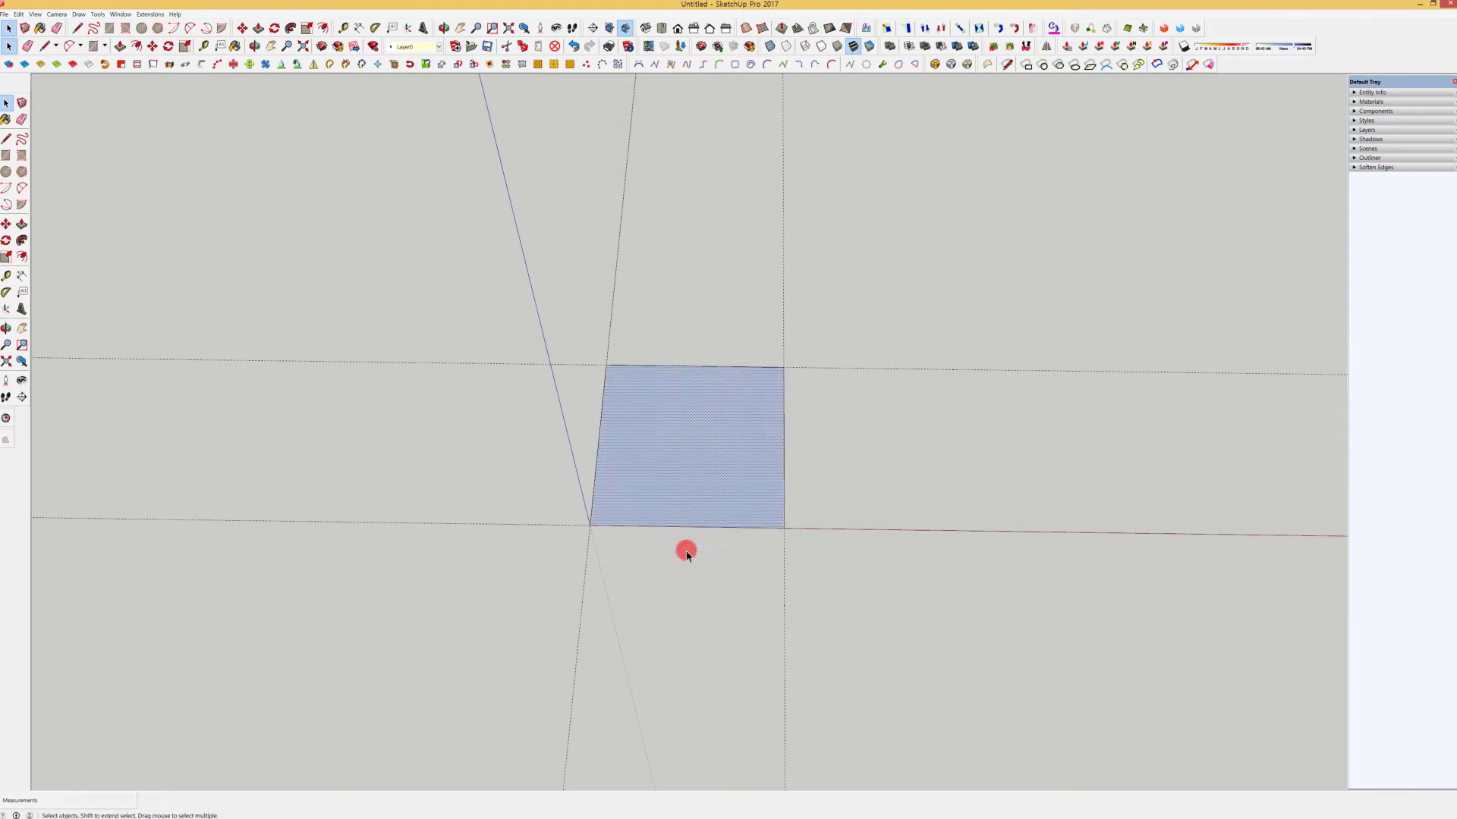
{"action": "right_click", "coordinate": [691, 437]}
{"action": "left_click", "coordinate": [721, 521]}
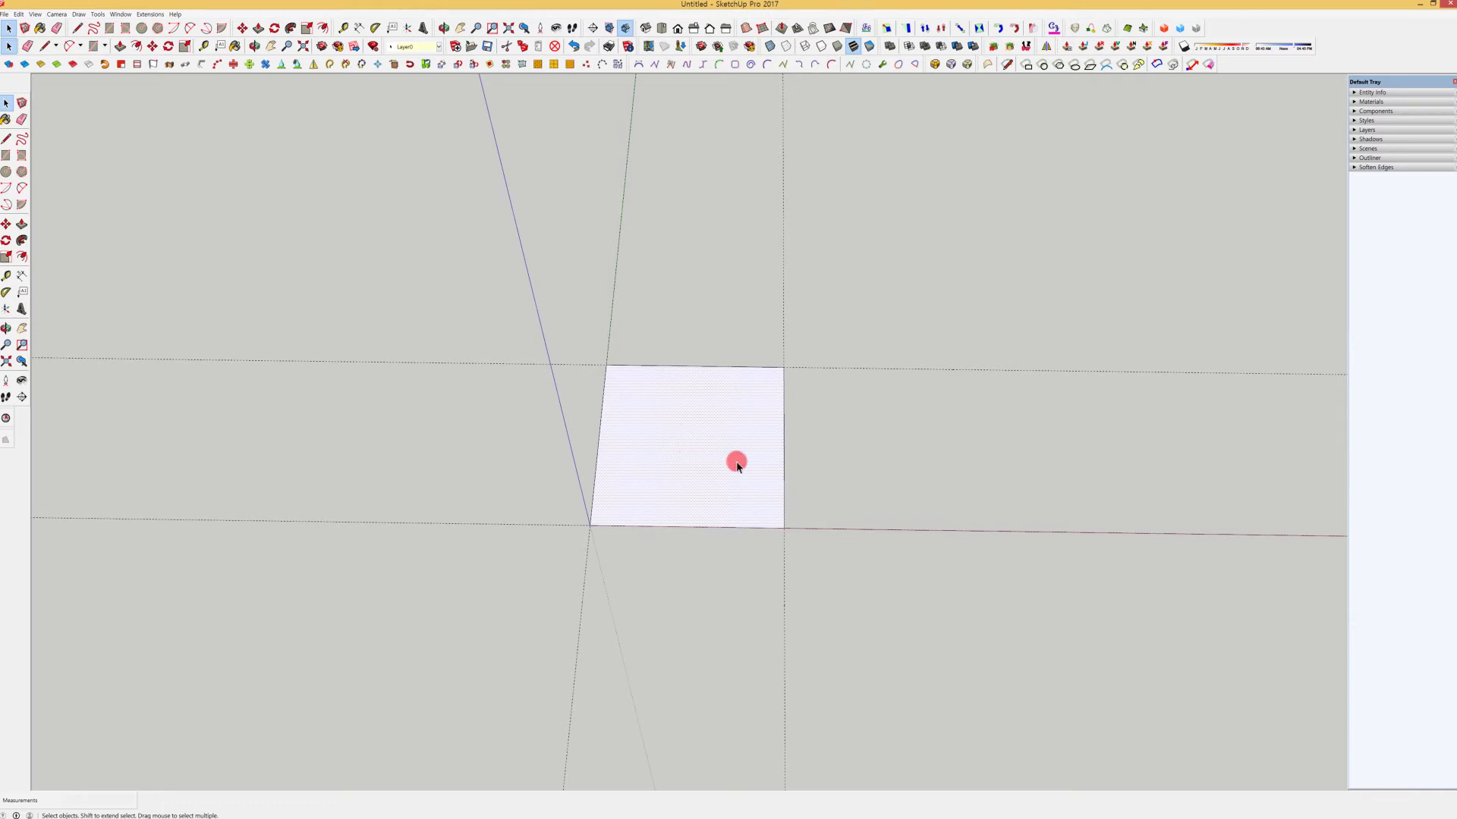
Extrude the square face upward with Push/Pull, set the distance to 4000 mm, and measure the box starting at the origin corner.
{"action": "middle_click_drag", "start_coordinate": [739, 462], "coordinate": [634, 367]}
{"action": "key", "text": "p"}
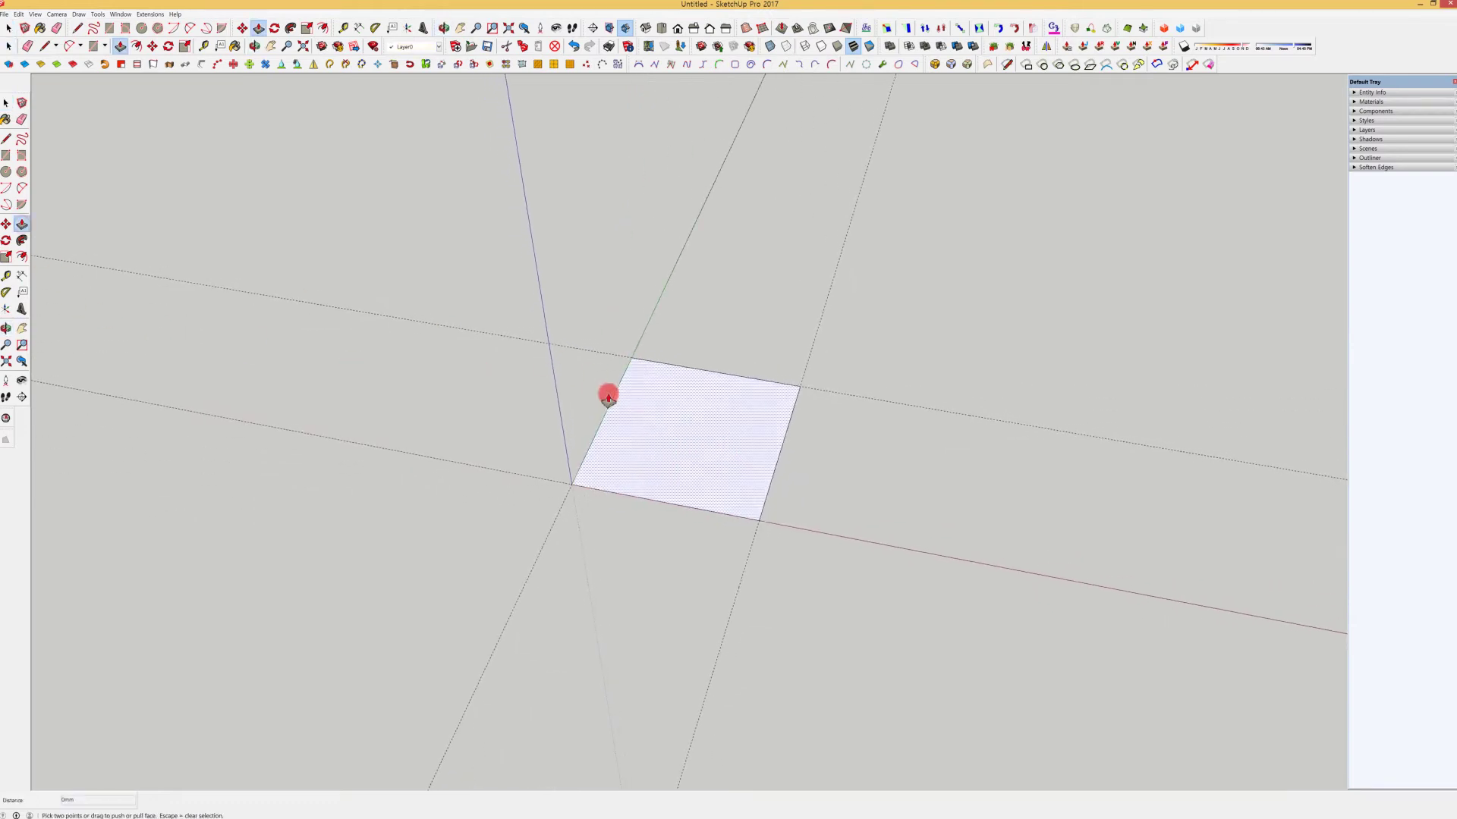
{"action": "left_click", "coordinate": [693, 437]}
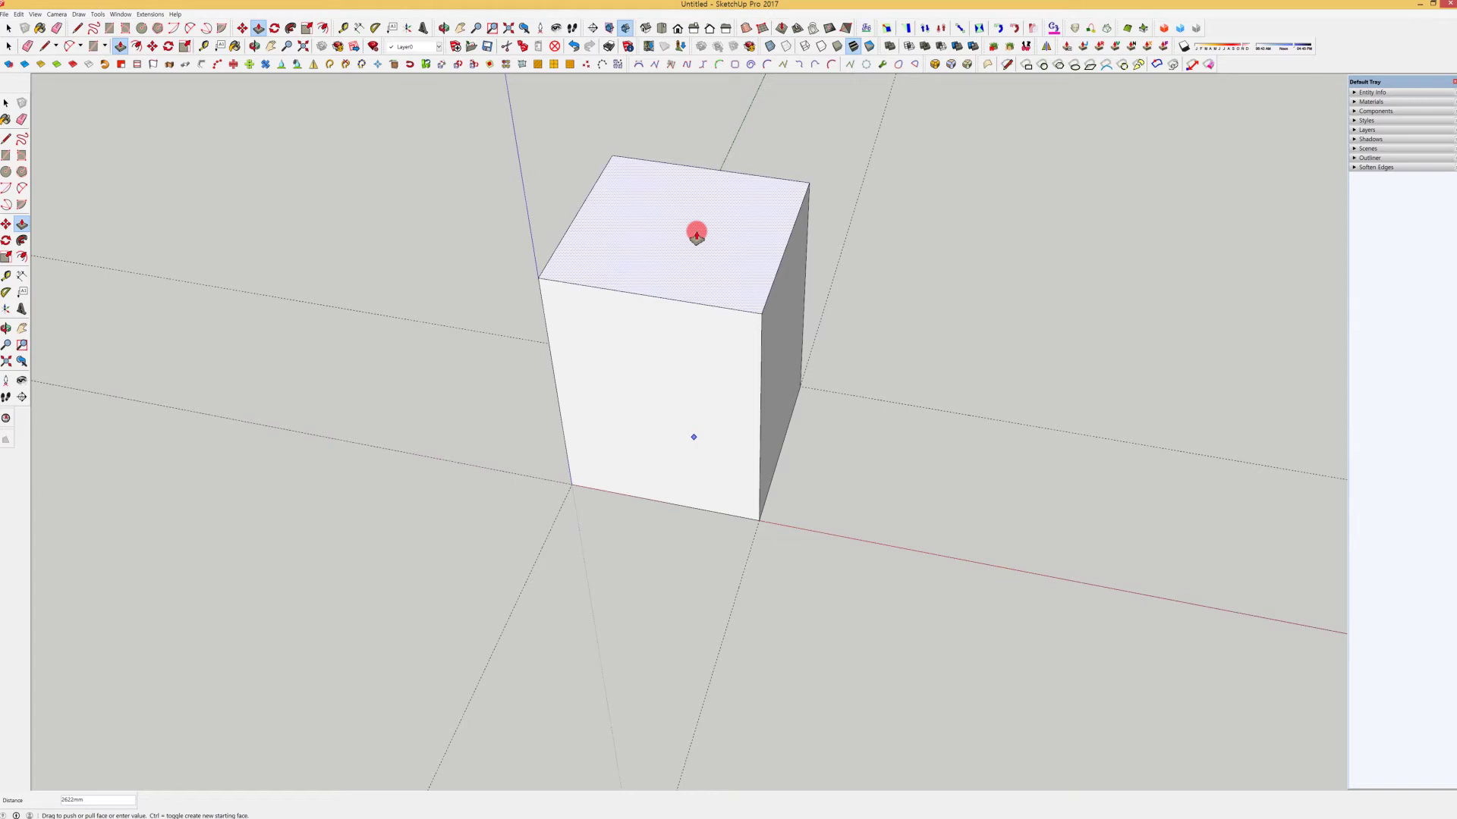
{"action": "left_click", "coordinate": [696, 235]}
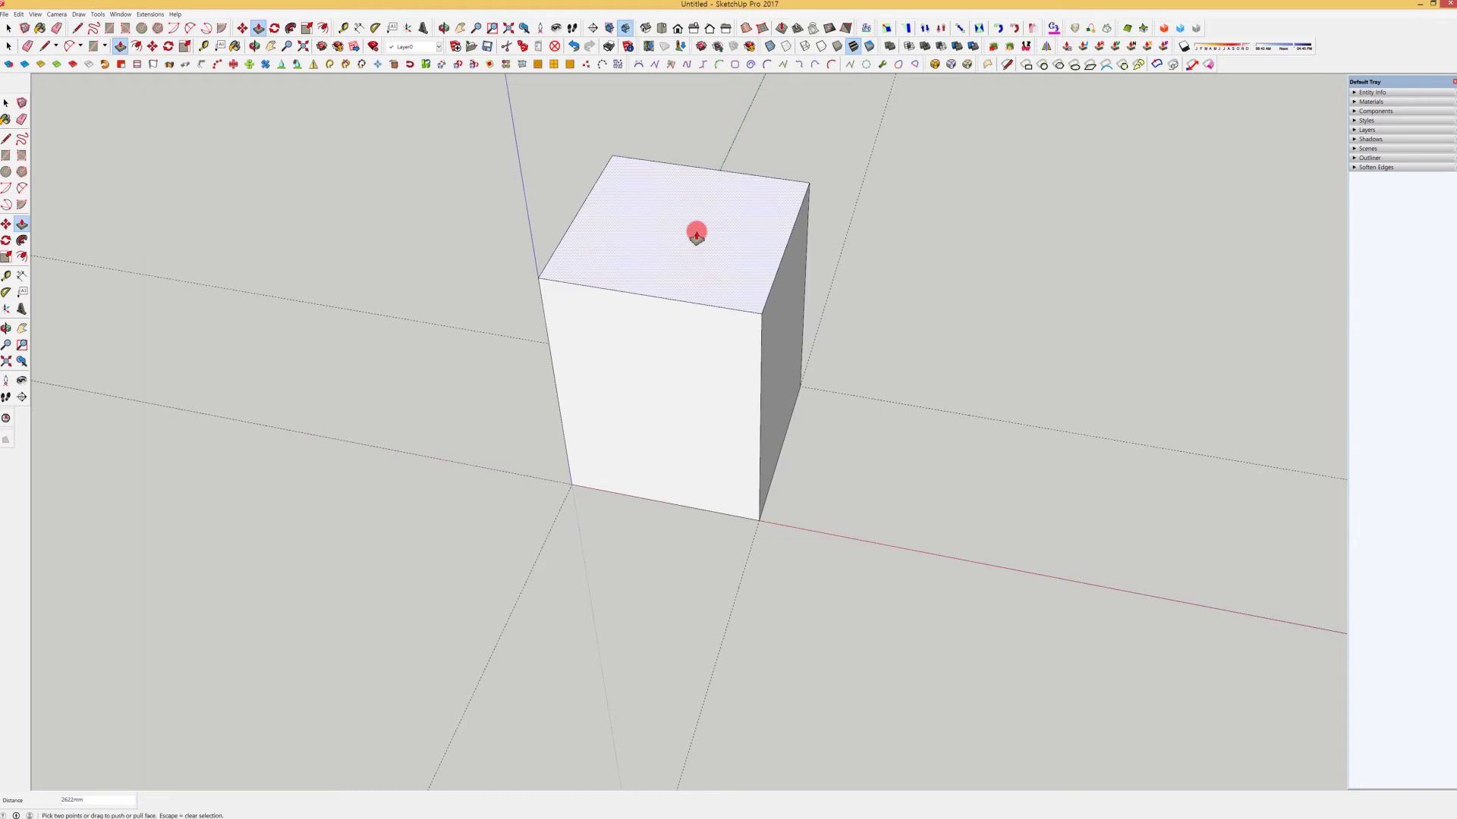
{"action": "left_click", "coordinate": [92, 800]}
{"action": "type", "text": "4"}
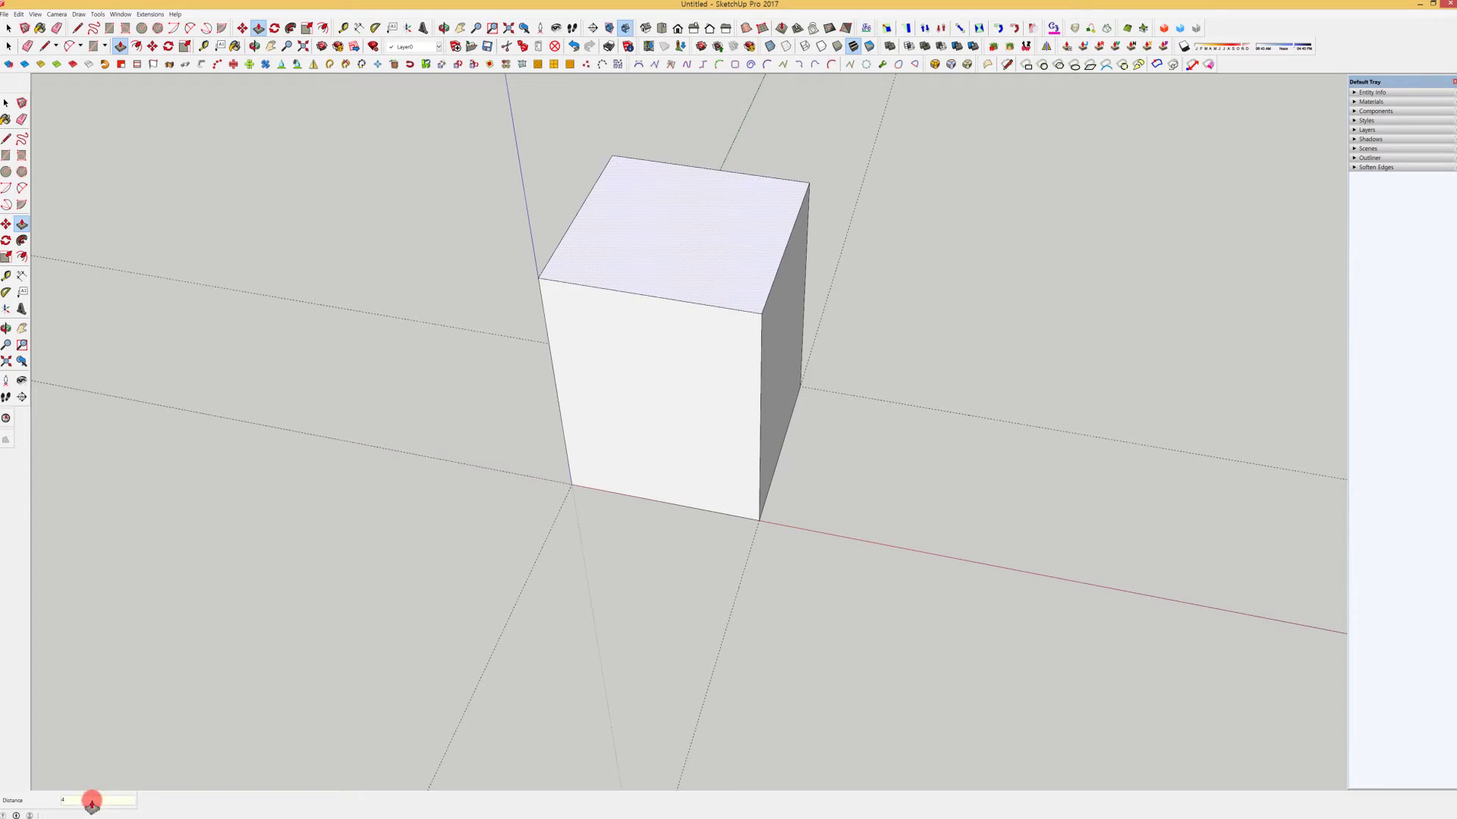
{"action": "type", "text": "000"}
{"action": "key", "text": "Return"}
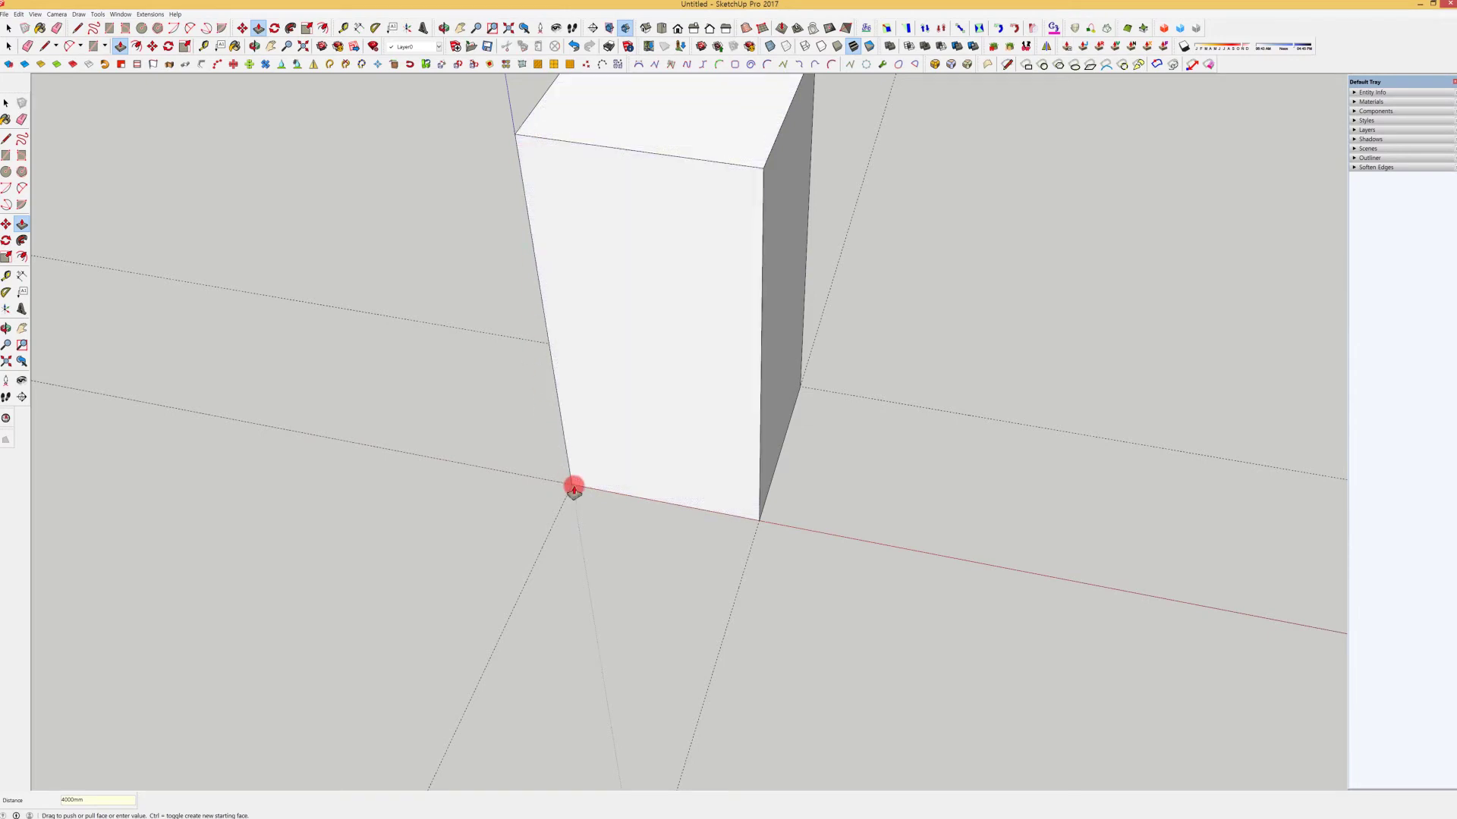
{"action": "left_click", "coordinate": [6, 276]}
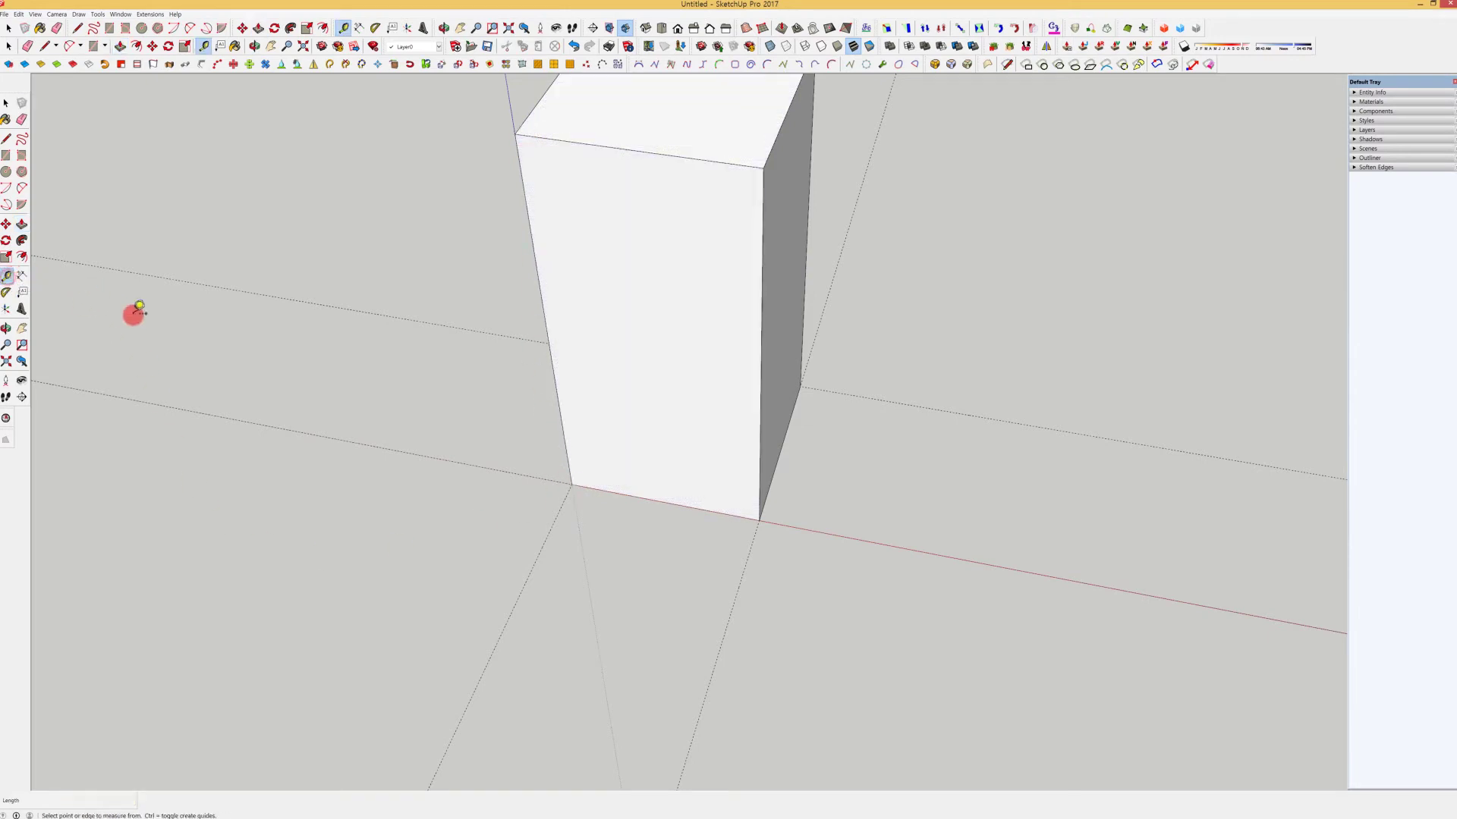
{"action": "left_click", "coordinate": [572, 484]}
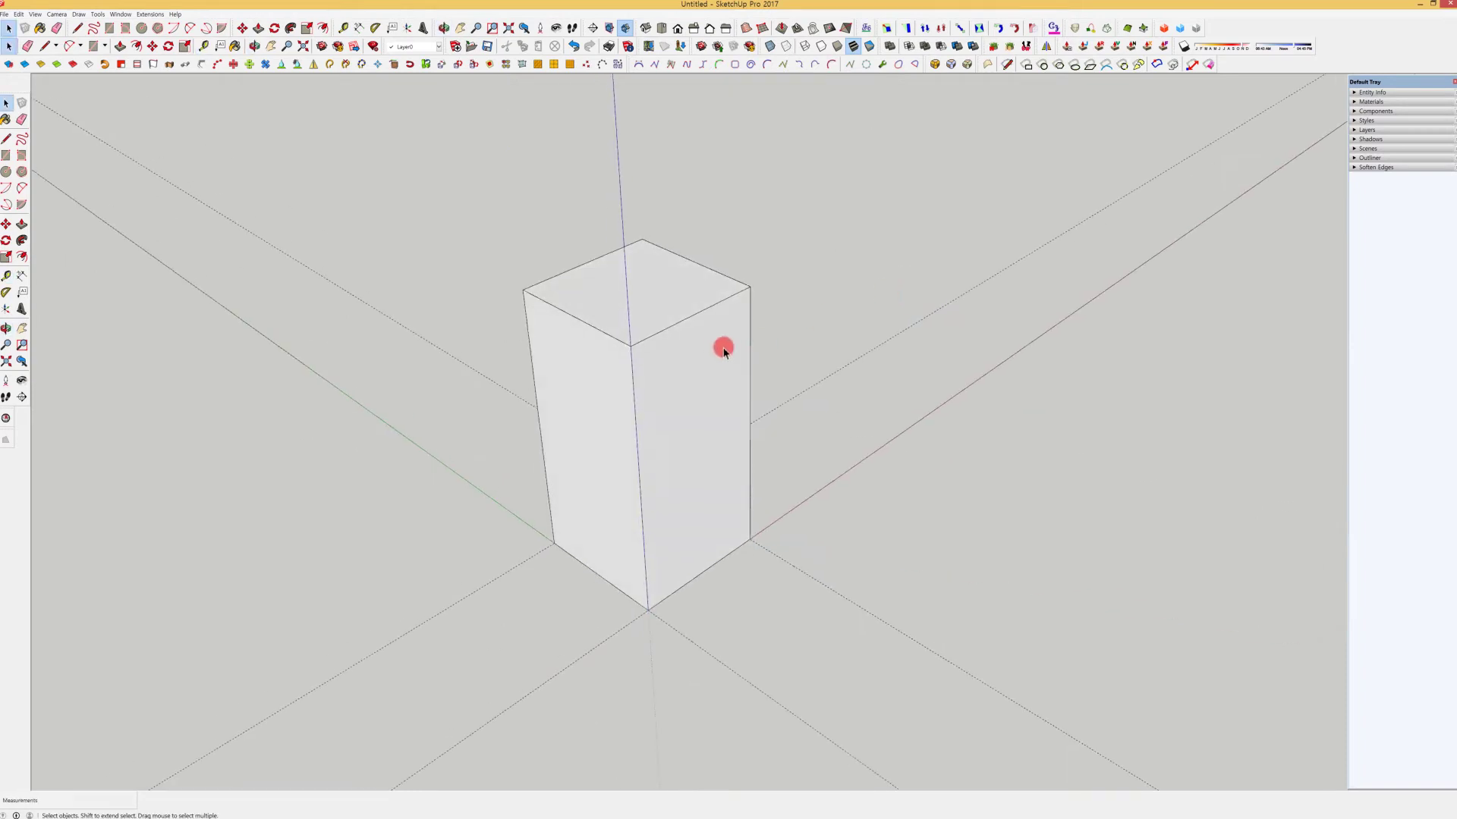
Select the box's top face with its bounding edges and individual top edges to examine how they are separate entities.
{"action": "left_click", "coordinate": [716, 343]}
{"action": "left_click", "coordinate": [666, 306]}
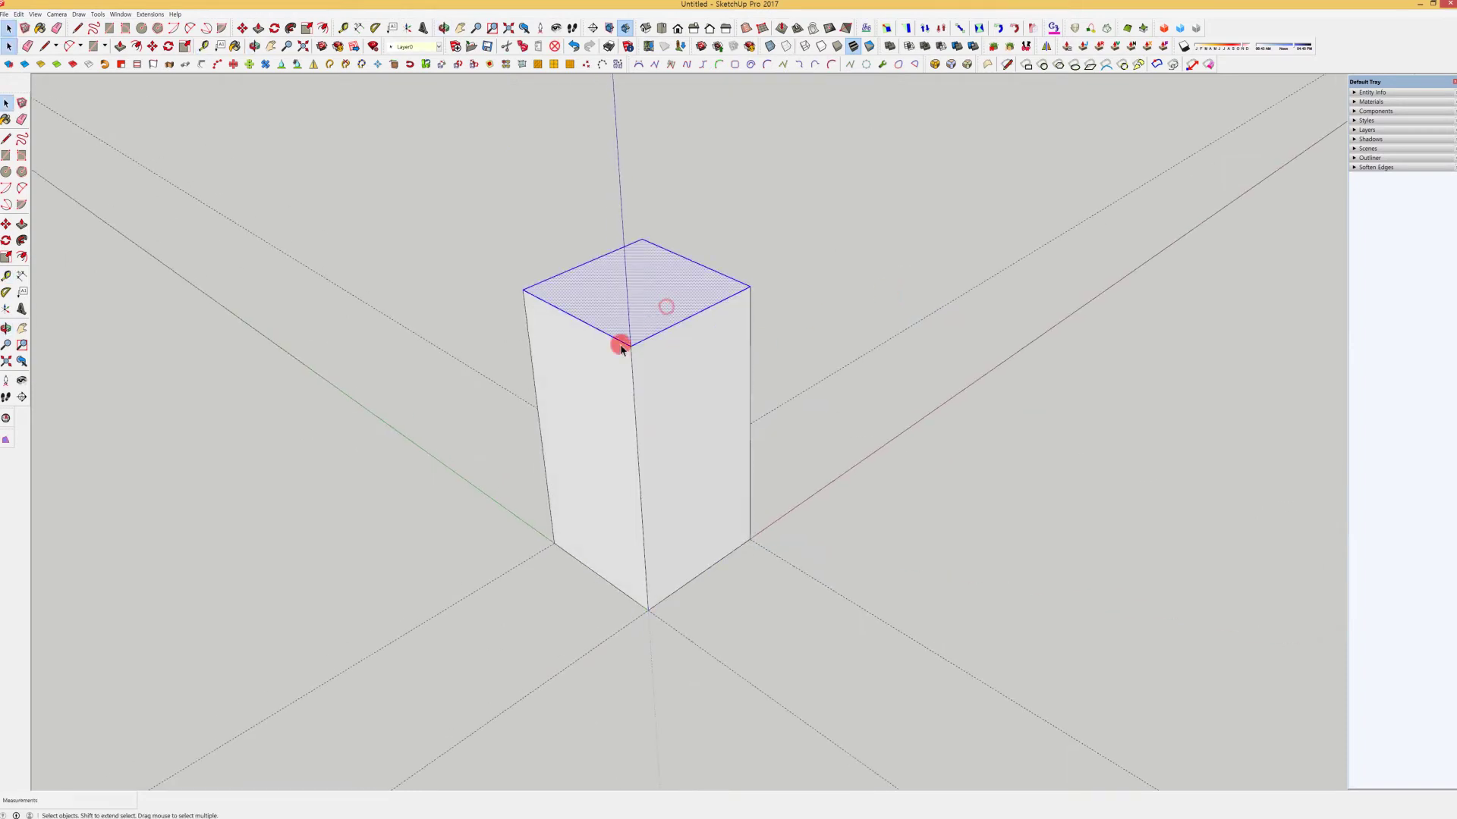
{"action": "left_click", "coordinate": [620, 347]}
{"action": "left_click", "coordinate": [693, 348]}
{"action": "middle_click_drag", "start_coordinate": [605, 364], "coordinate": [1206, 448]}
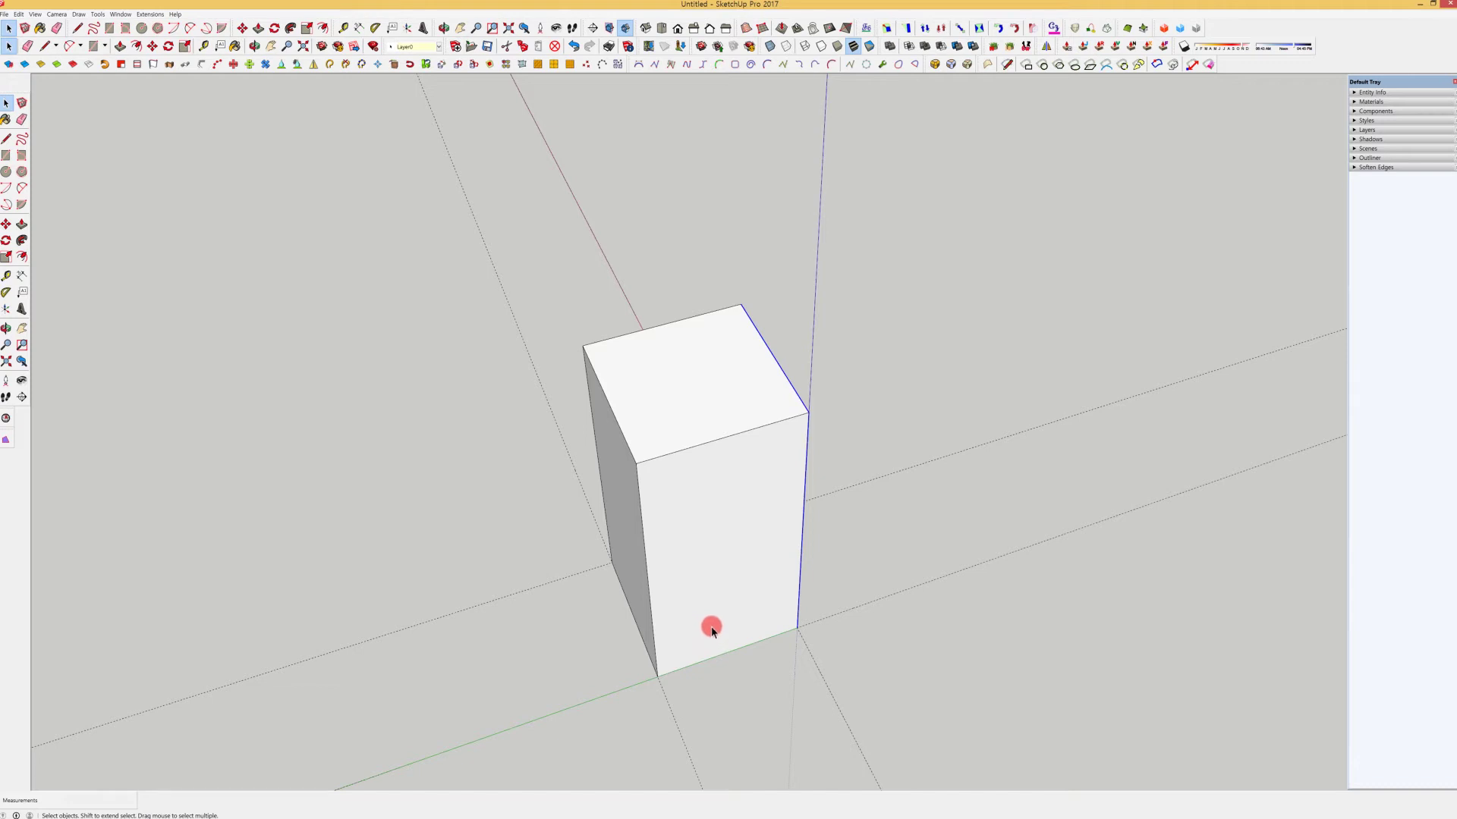
{"action": "middle_click_drag", "start_coordinate": [714, 626], "coordinate": [800, 452]}
Select a side face, each of the four top edges, and the top face one at a time.
{"action": "left_click", "coordinate": [799, 452]}
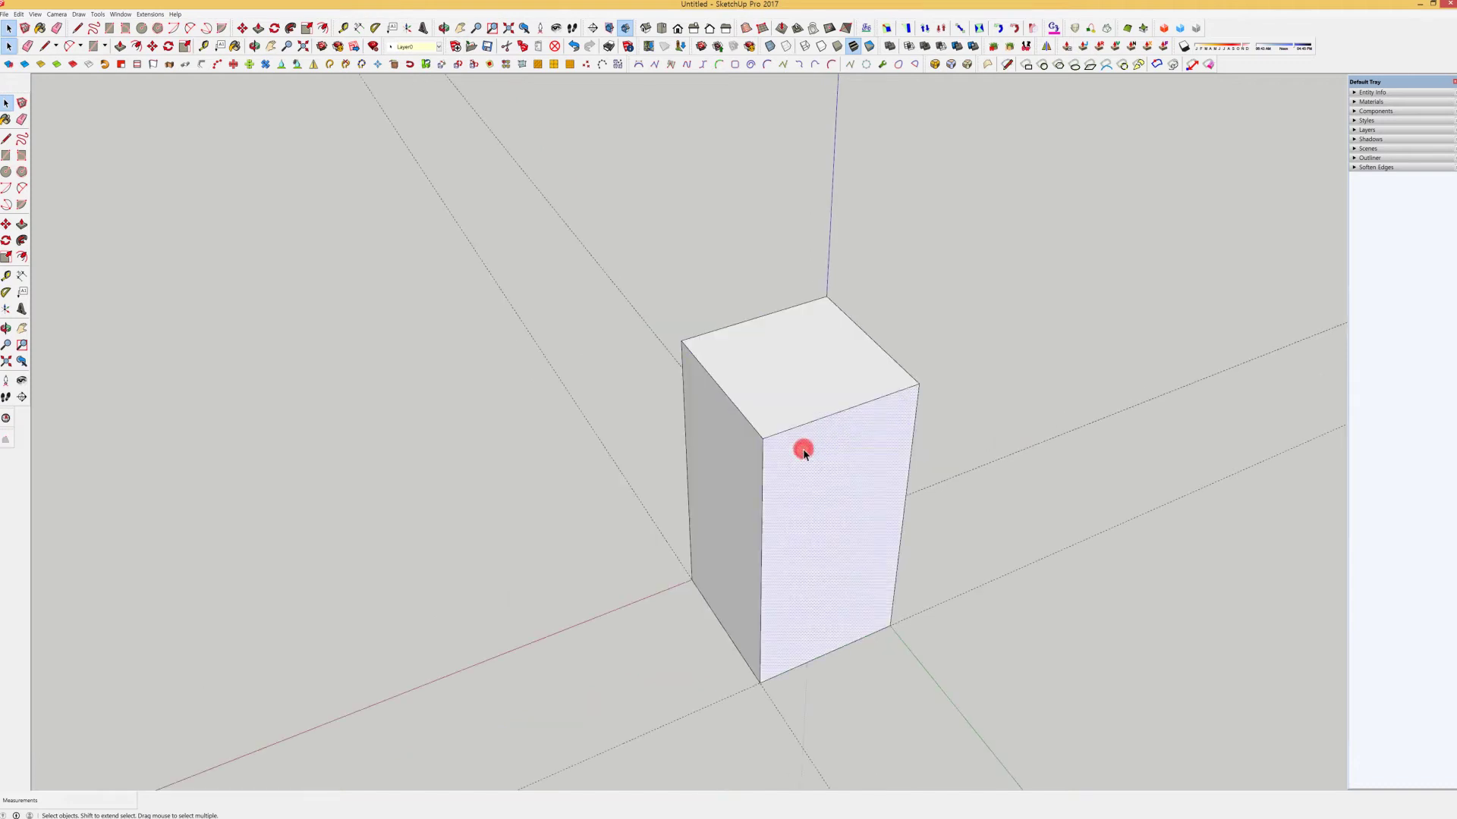
{"action": "left_click", "coordinate": [797, 425]}
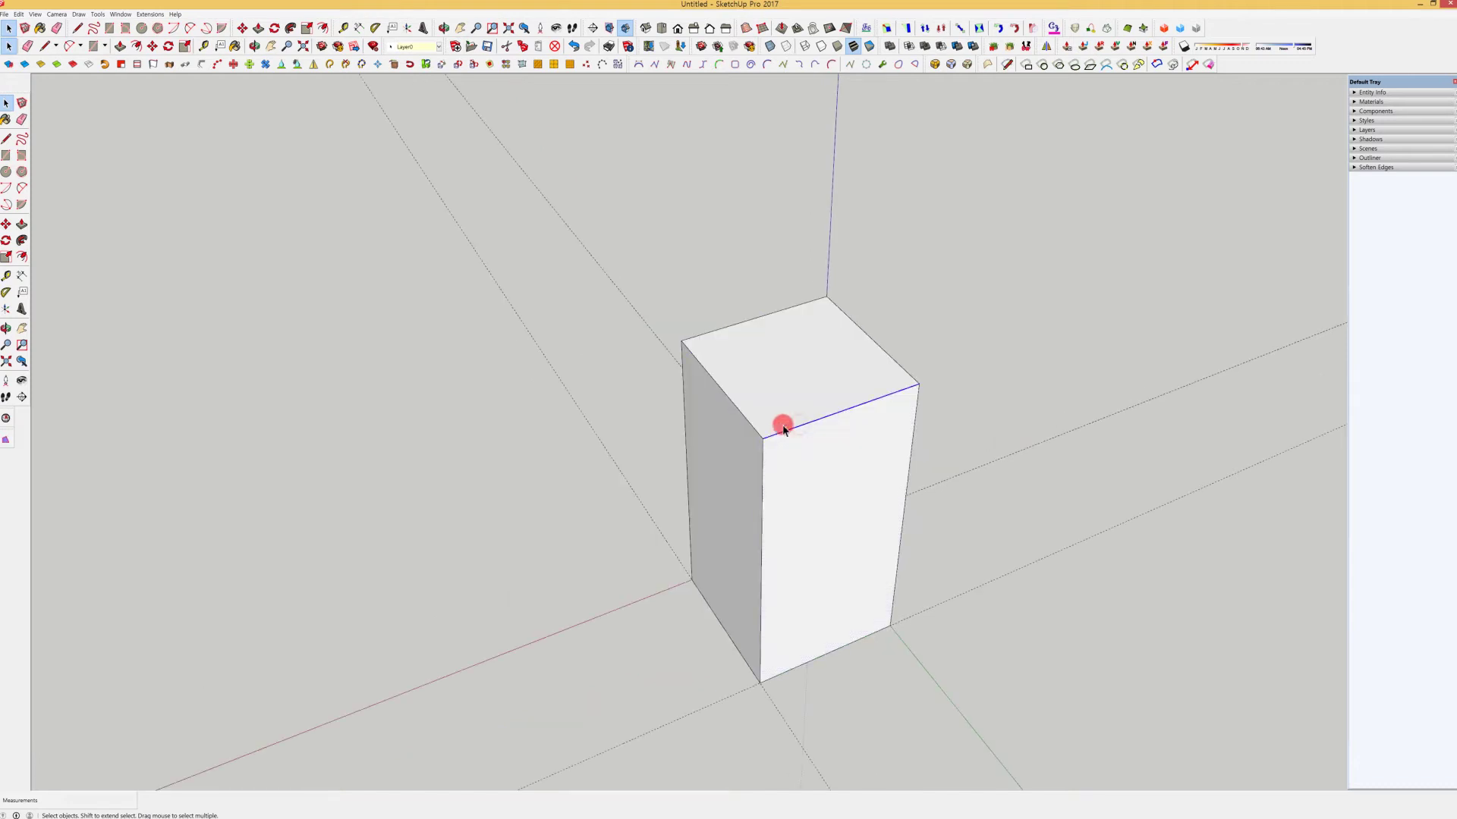
{"action": "left_click", "coordinate": [739, 413]}
{"action": "left_click", "coordinate": [750, 321]}
{"action": "left_click", "coordinate": [874, 342]}
{"action": "left_click", "coordinate": [790, 374]}
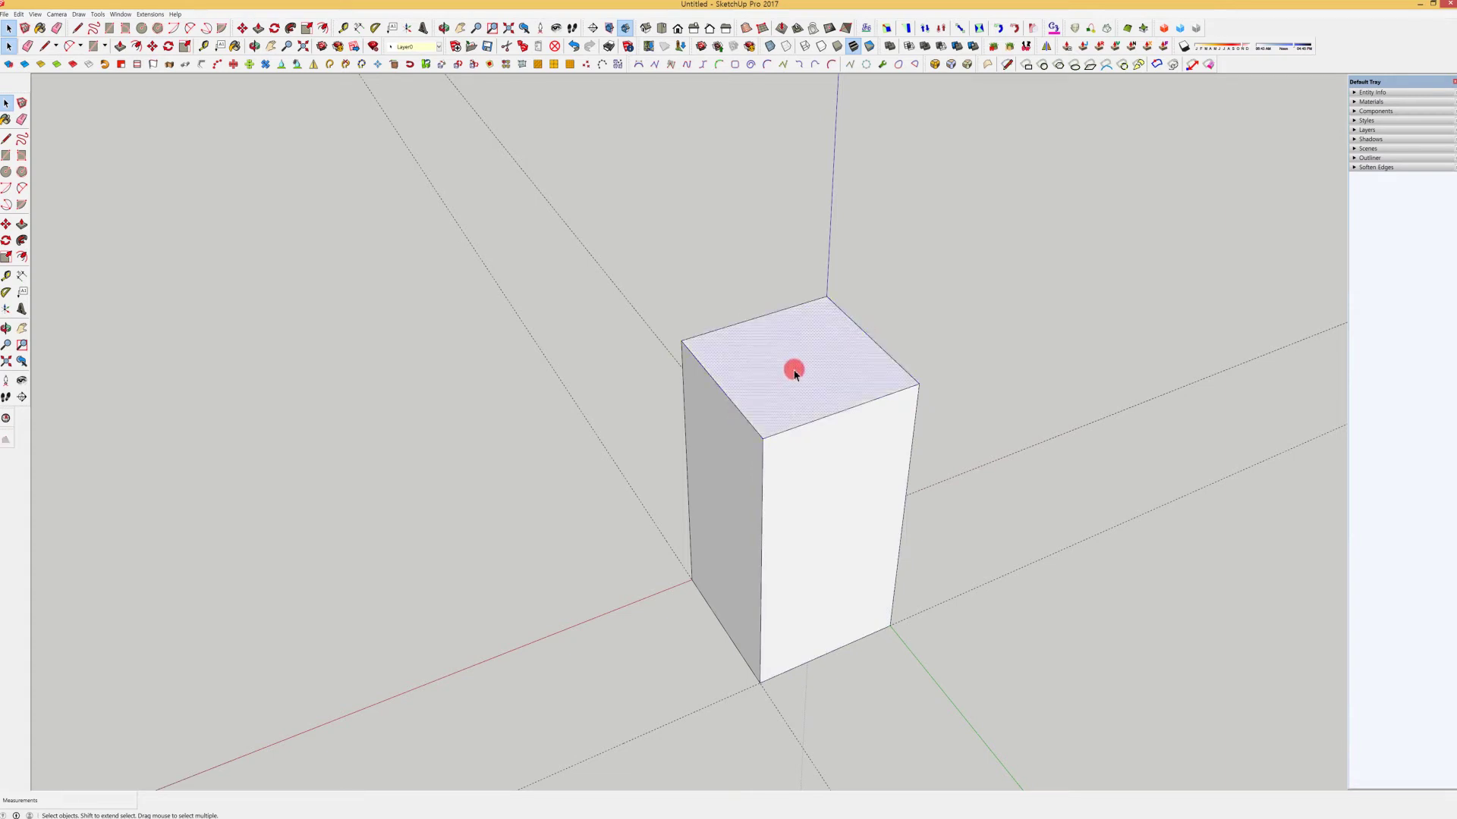
Select the remaining side faces and the bottom face individually, viewing the box from all around.
{"action": "left_click", "coordinate": [718, 465]}
{"action": "left_click", "coordinate": [837, 476]}
{"action": "middle_click_drag", "start_coordinate": [838, 476], "coordinate": [596, 399]}
{"action": "left_click", "coordinate": [834, 449]}
{"action": "middle_click_drag", "start_coordinate": [820, 630], "coordinate": [728, 47]}
{"action": "left_click", "coordinate": [748, 608]}
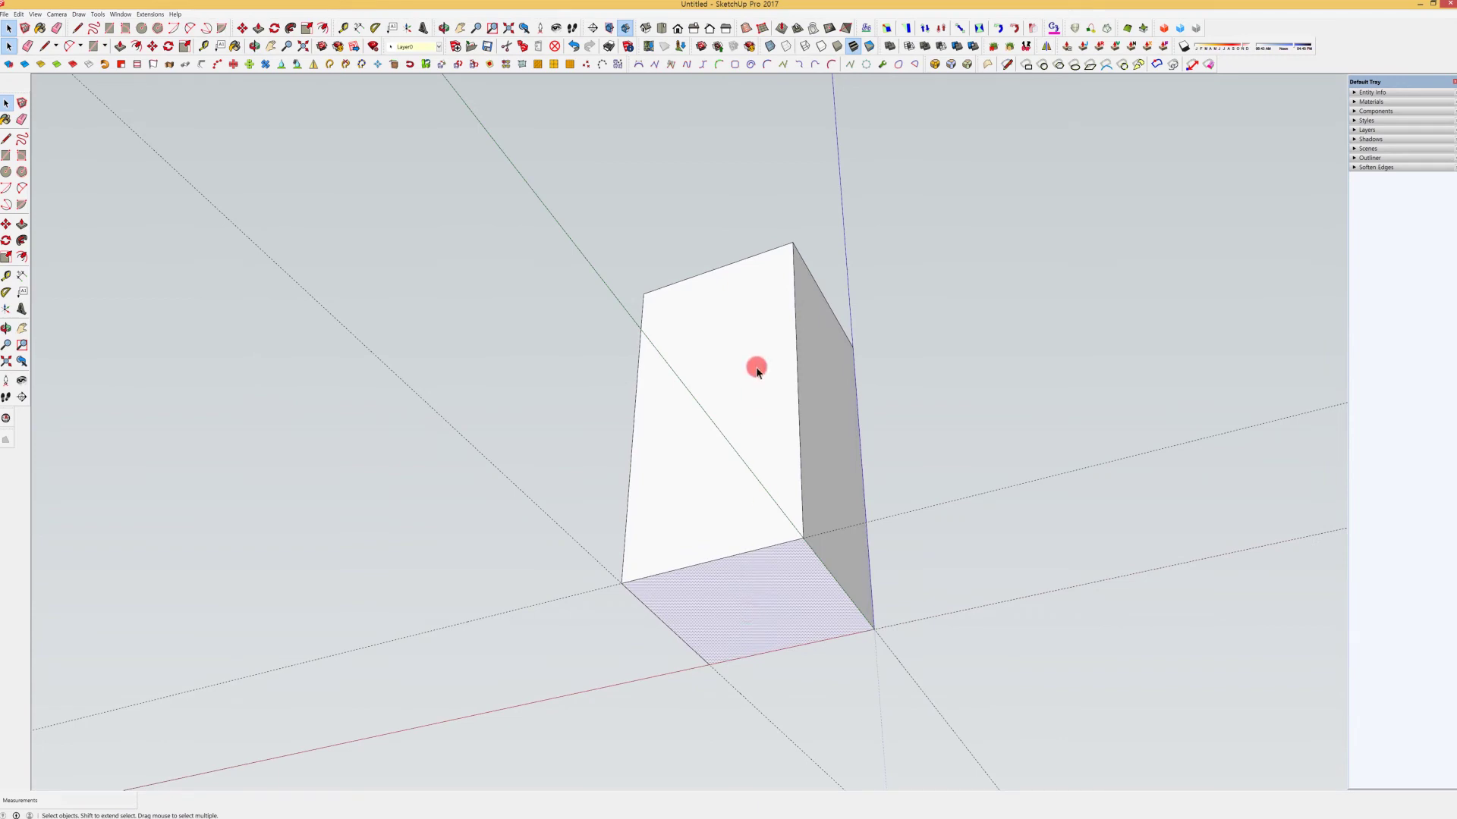
{"action": "middle_click_drag", "start_coordinate": [758, 368], "coordinate": [1011, 458]}
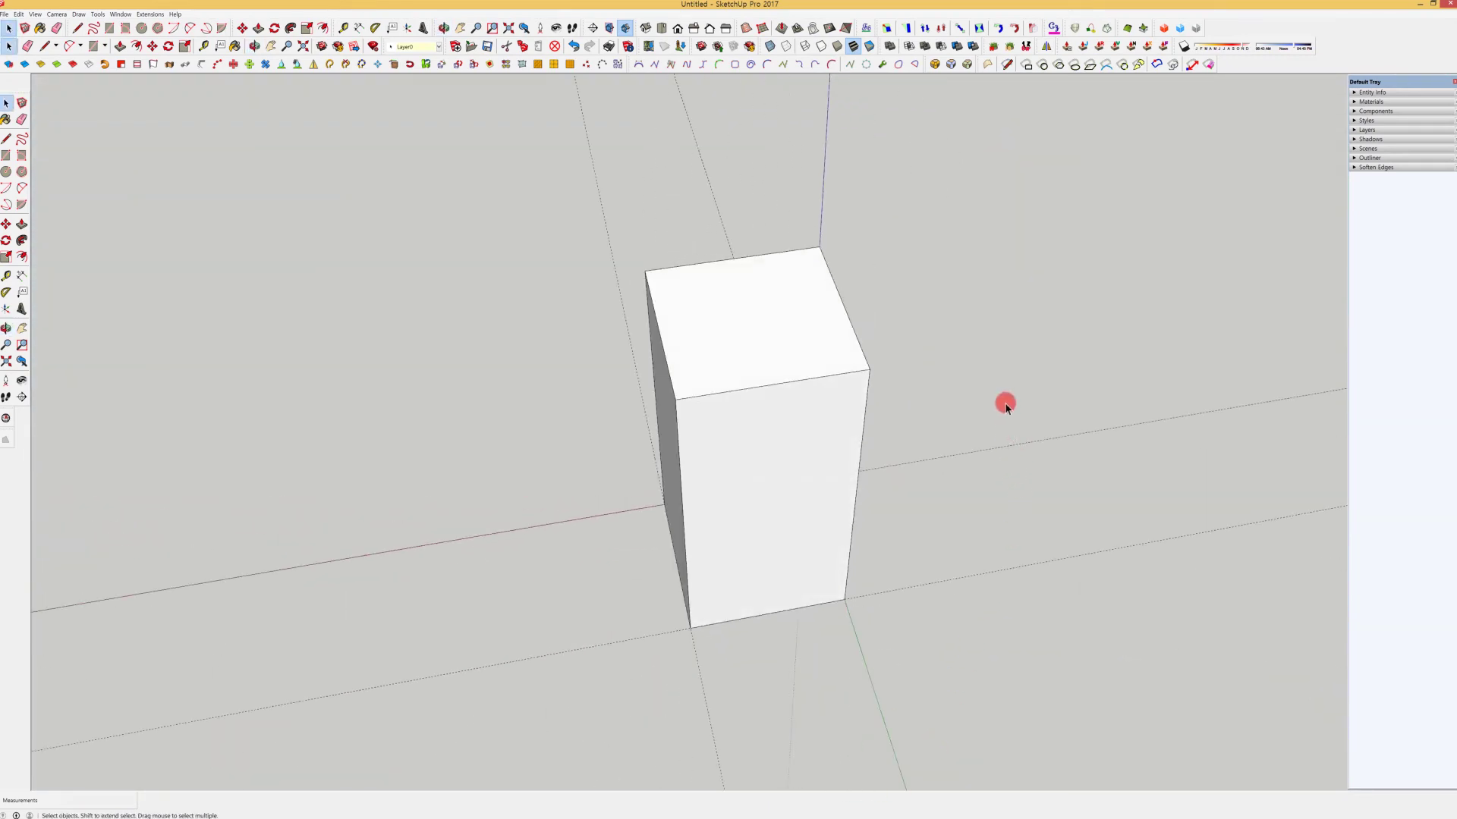
Move one top edge of the box outward by about 4040 mm from its corner and undo the move.
{"action": "left_click", "coordinate": [867, 370]}
{"action": "left_click", "coordinate": [7, 224]}
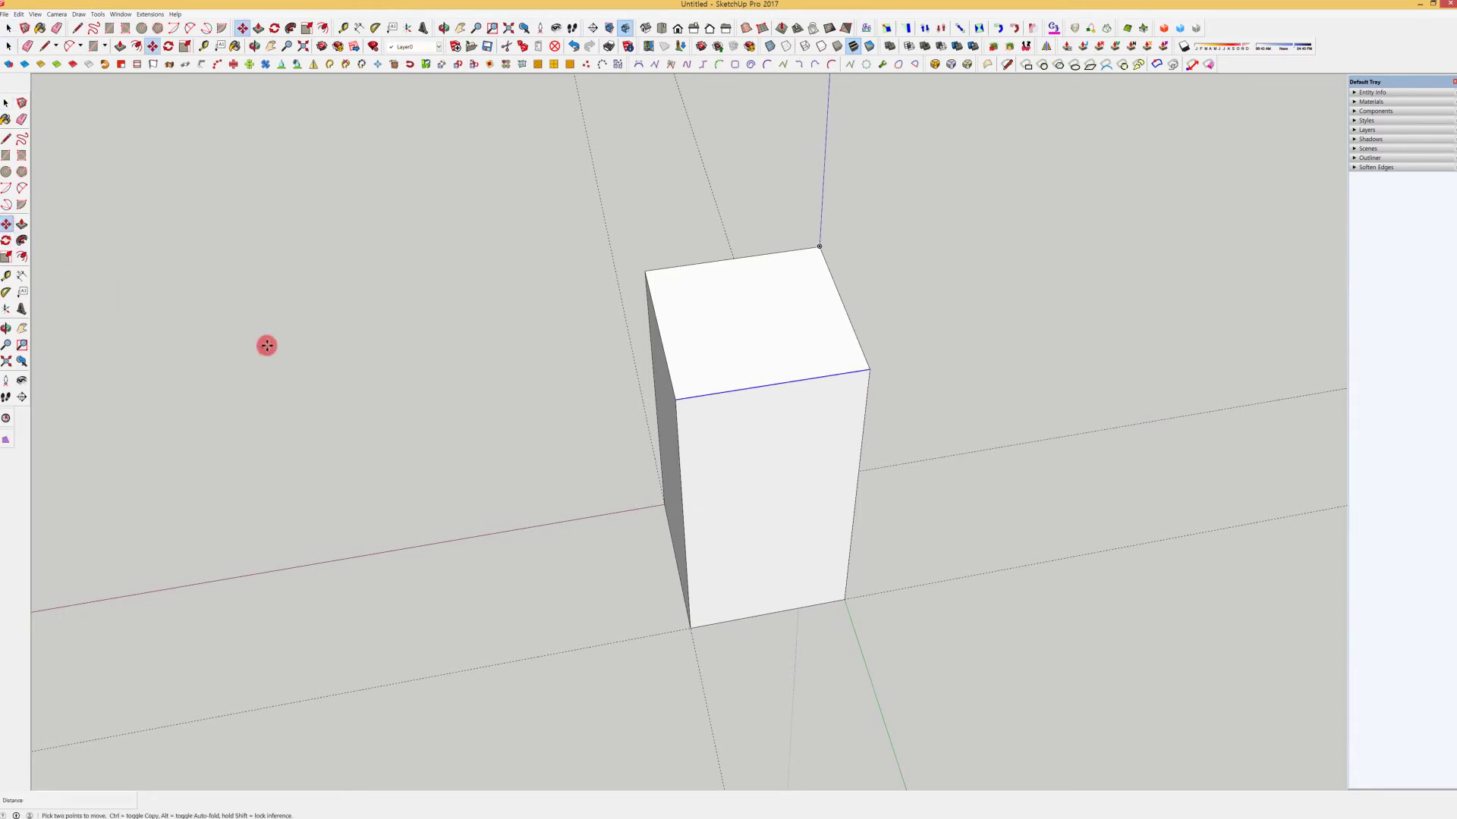
{"action": "left_click", "coordinate": [870, 369]}
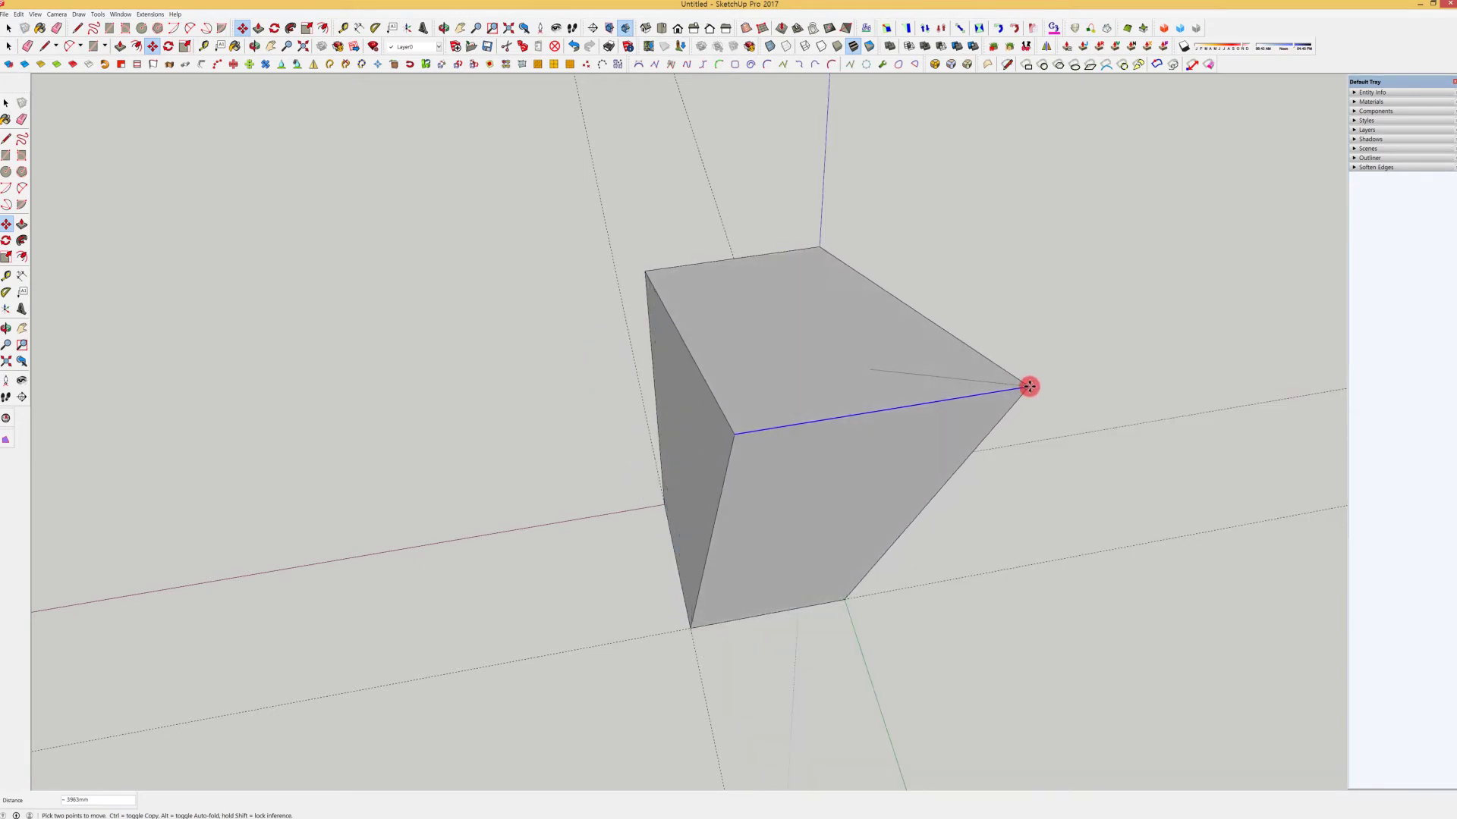
{"action": "left_click", "coordinate": [1032, 388]}
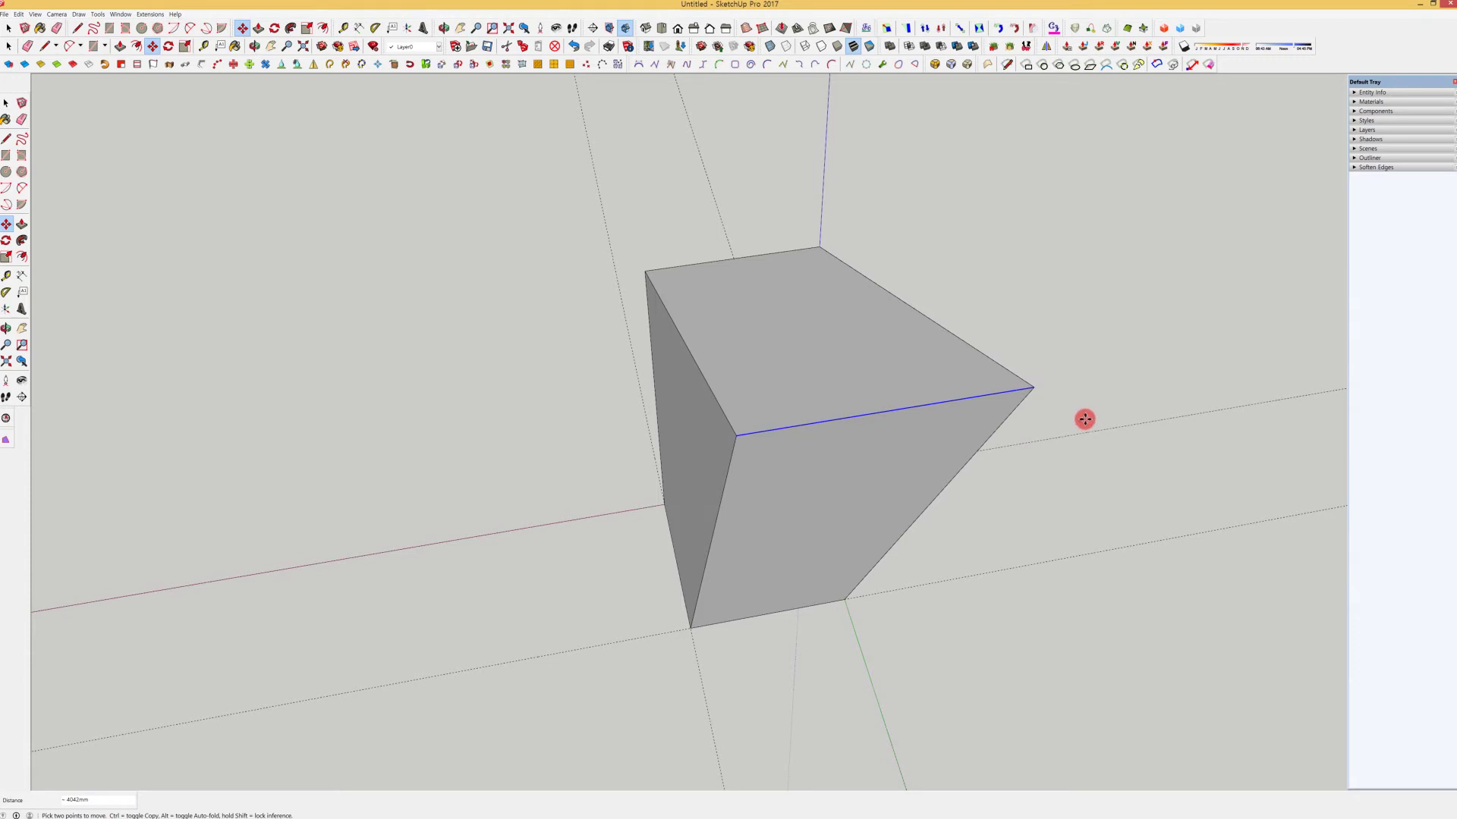
{"action": "key", "text": "ctrl+z"}
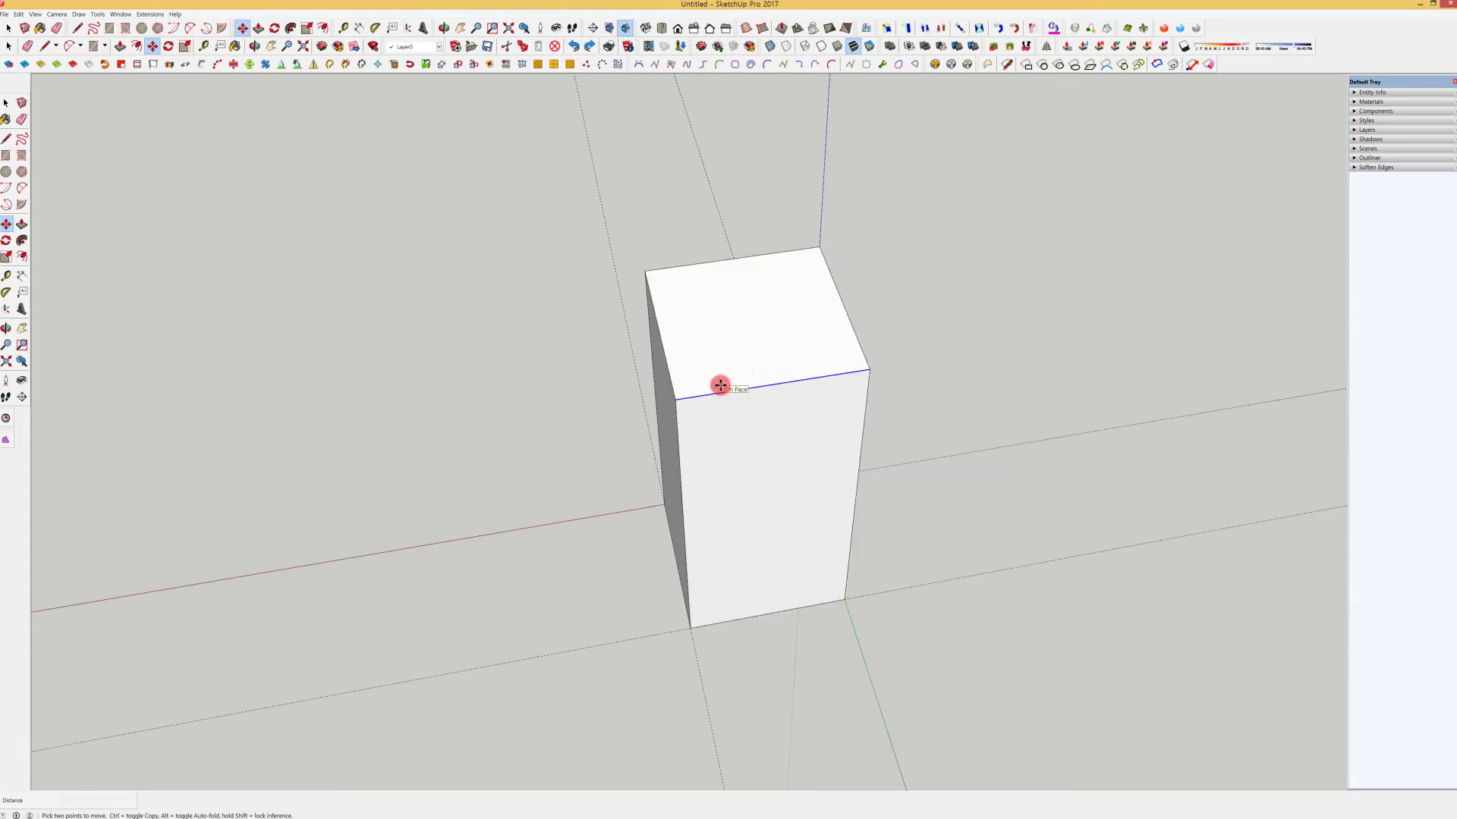
Move the same top edge from its other corner to stretch the box, and undo the deformation.
{"action": "left_click", "coordinate": [674, 398]}
{"action": "left_click", "coordinate": [740, 351]}
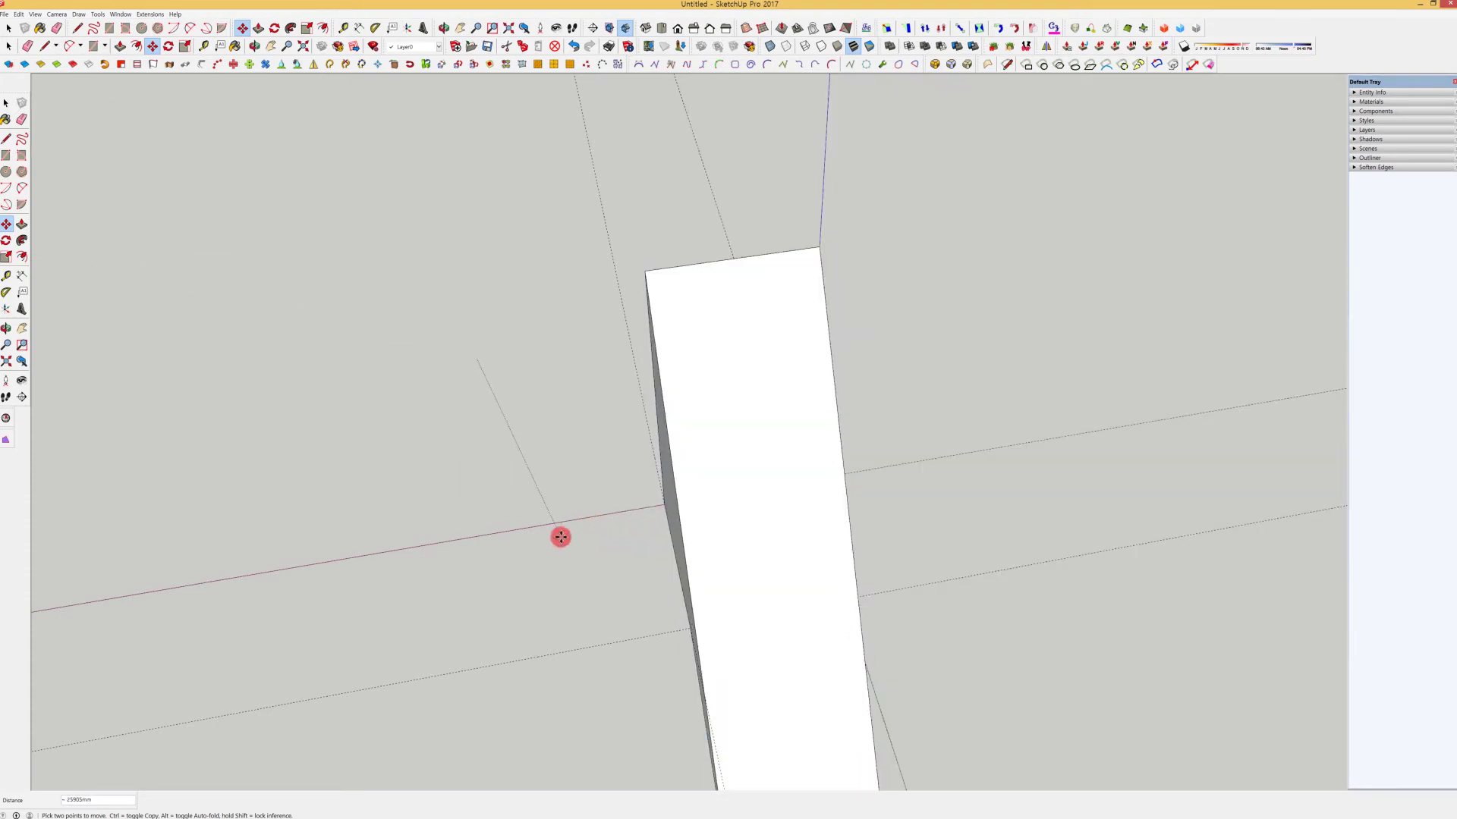
{"action": "left_click", "coordinate": [665, 520]}
{"action": "key", "text": "ctrl+z"}
{"action": "key", "text": "ctrl+z"}
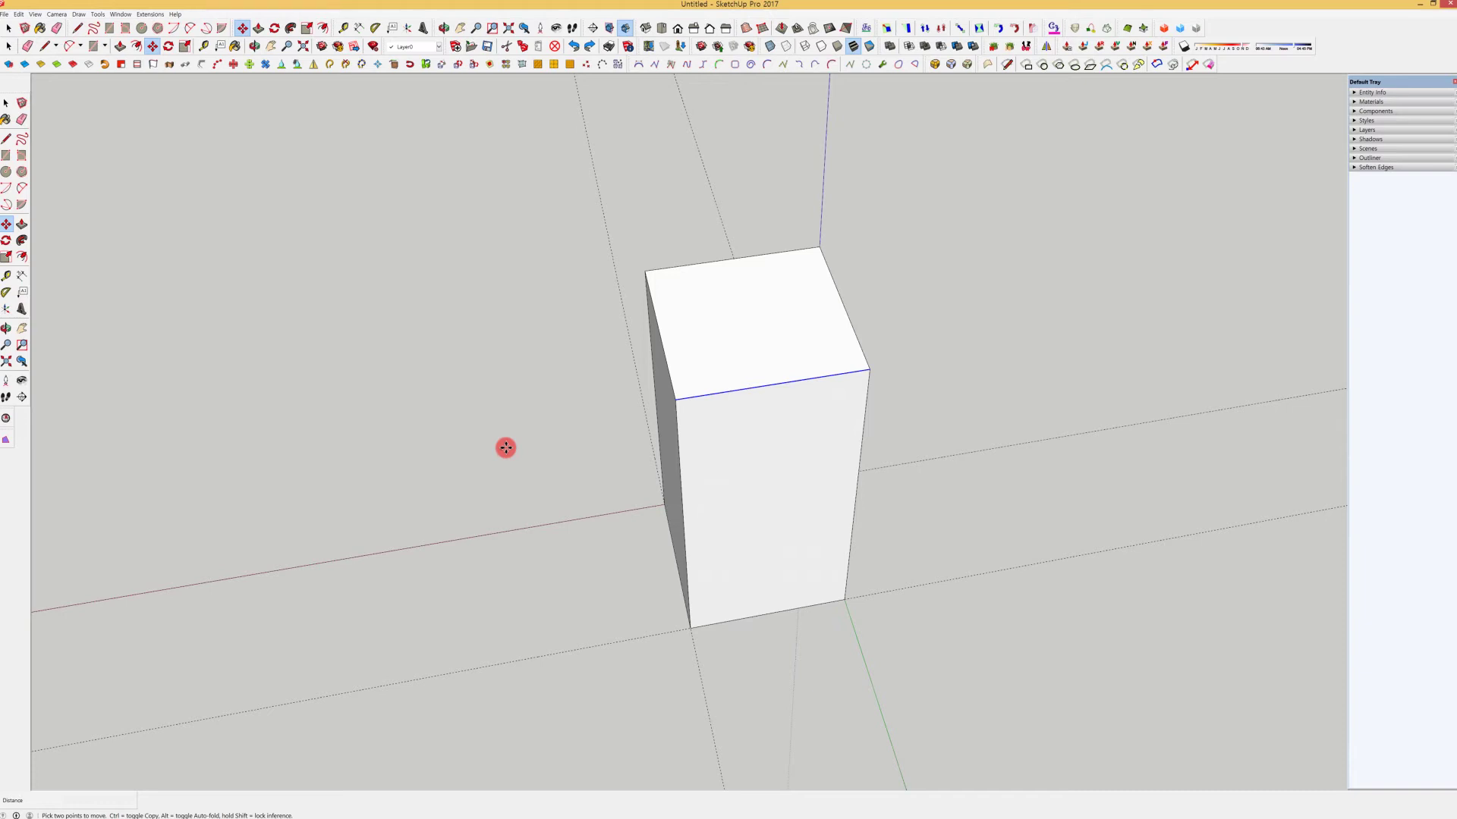
Select all faces and edges of the box and make them a group.
{"action": "key", "text": "space"}
{"action": "middle_click_drag", "start_coordinate": [725, 436], "coordinate": [812, 393]}
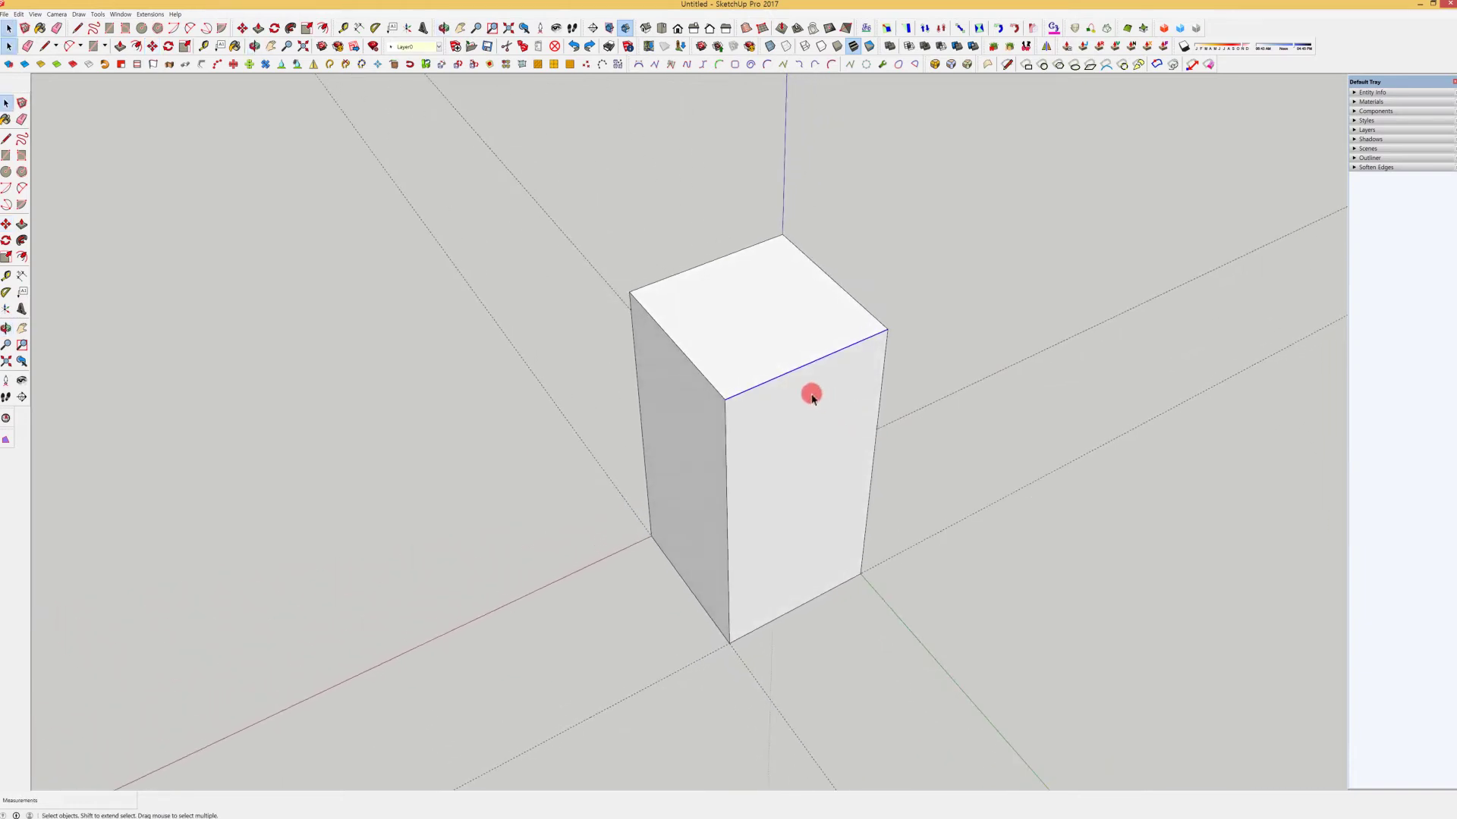
{"action": "double_click", "coordinate": [761, 353]}
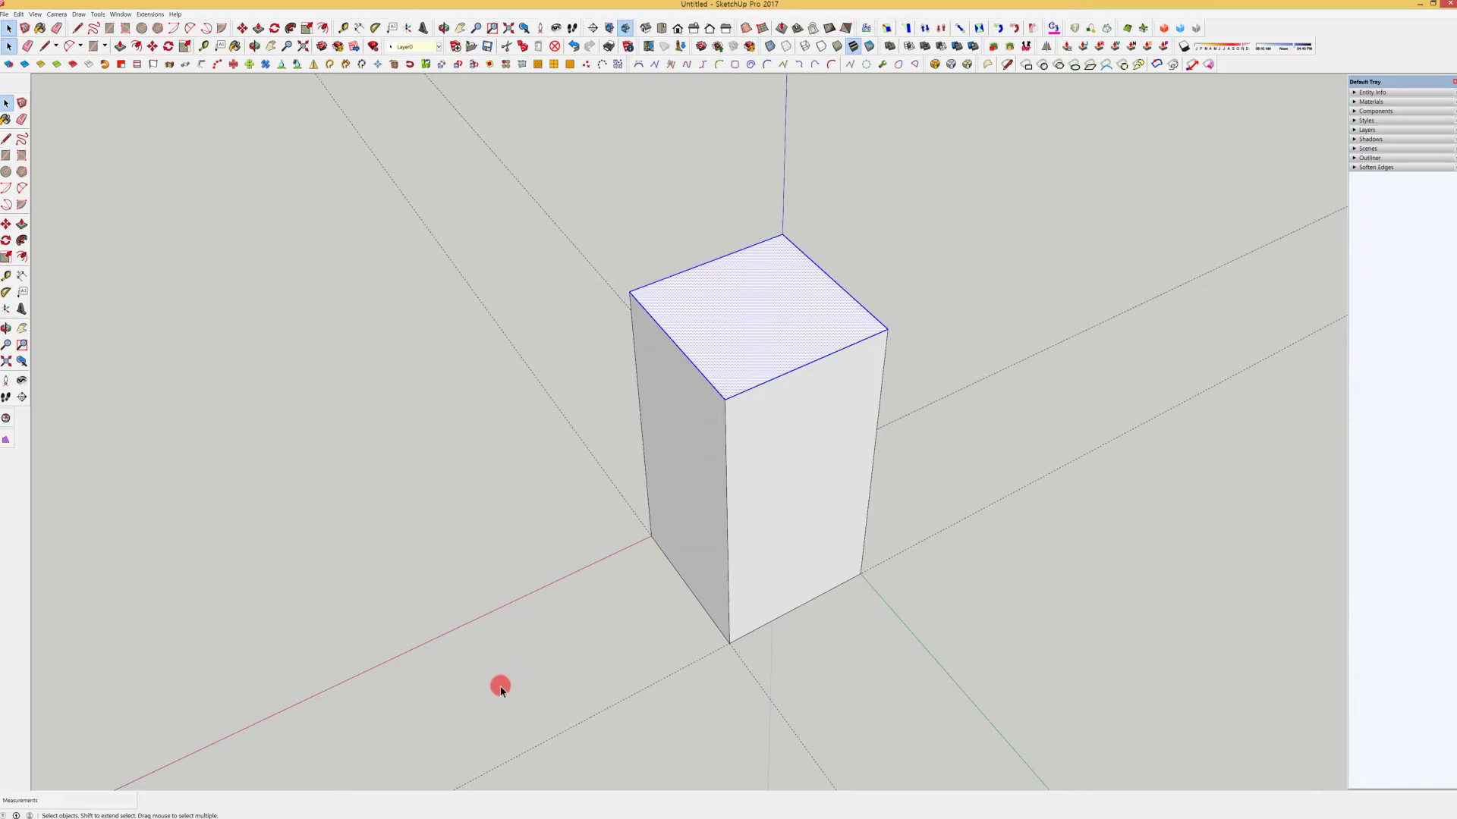
{"action": "left_click_drag", "start_coordinate": [501, 688], "coordinate": [1022, 180]}
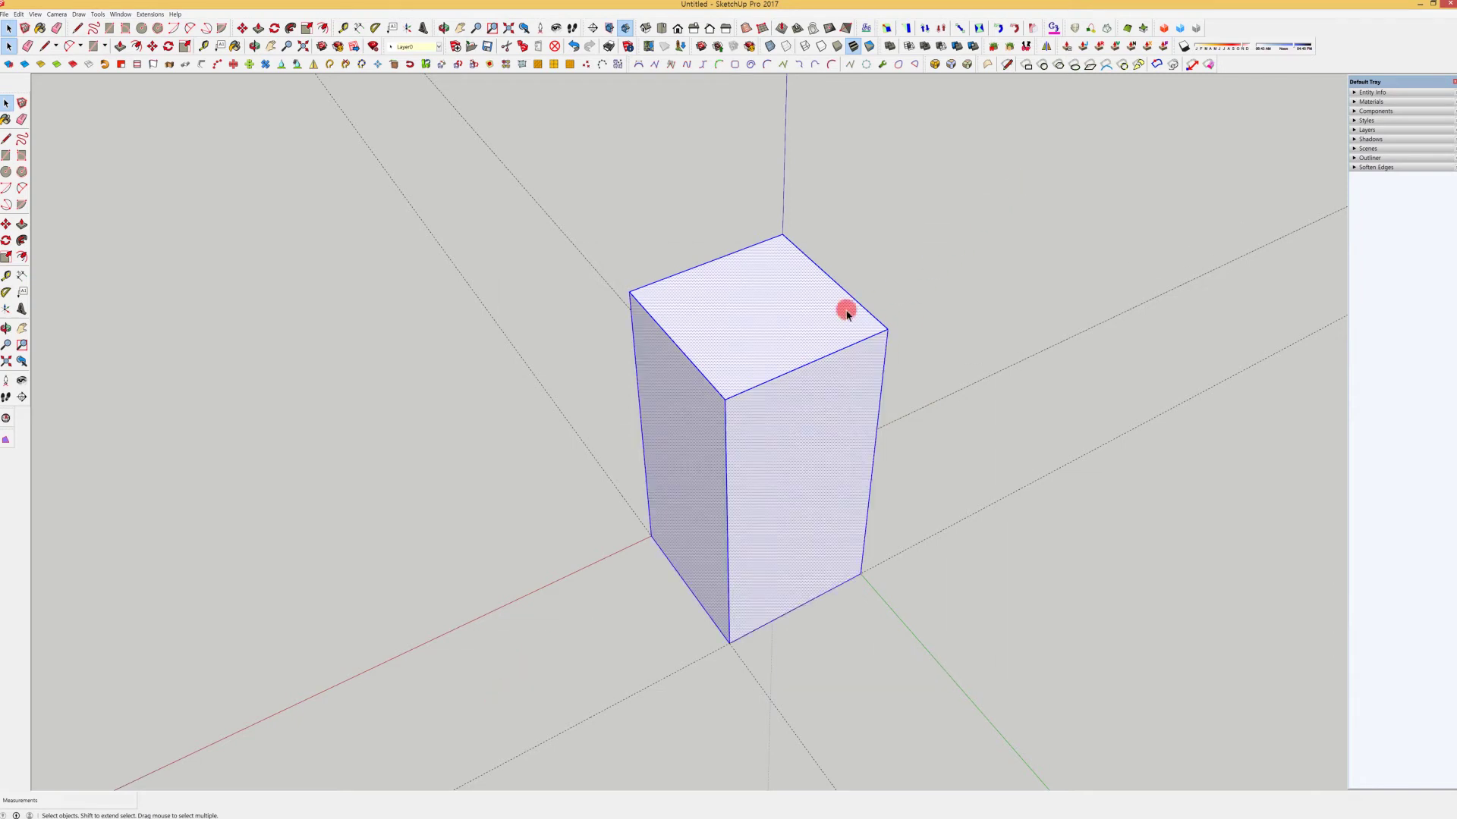
{"action": "right_click", "coordinate": [745, 311]}
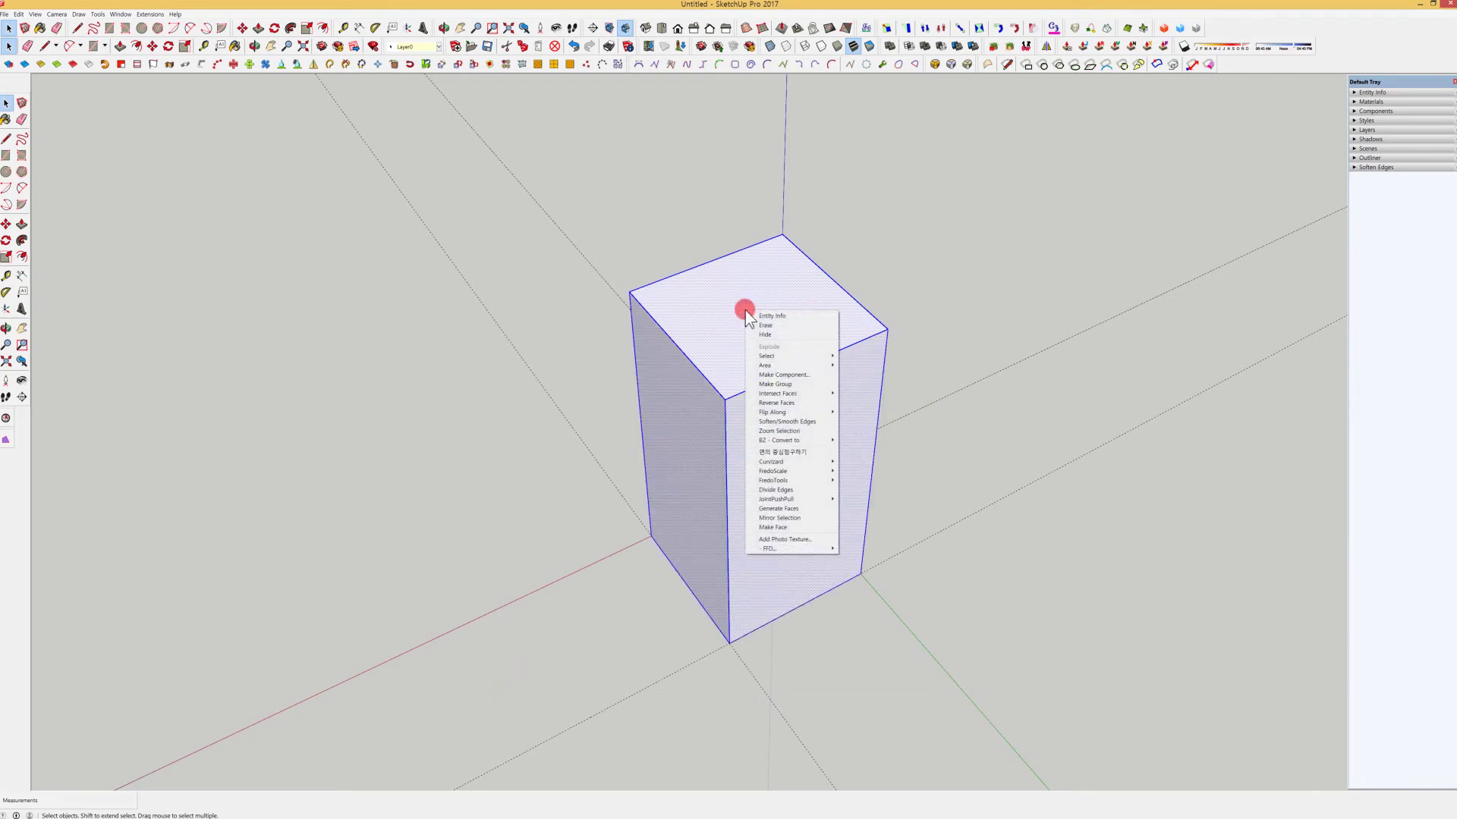
{"action": "left_click", "coordinate": [784, 385]}
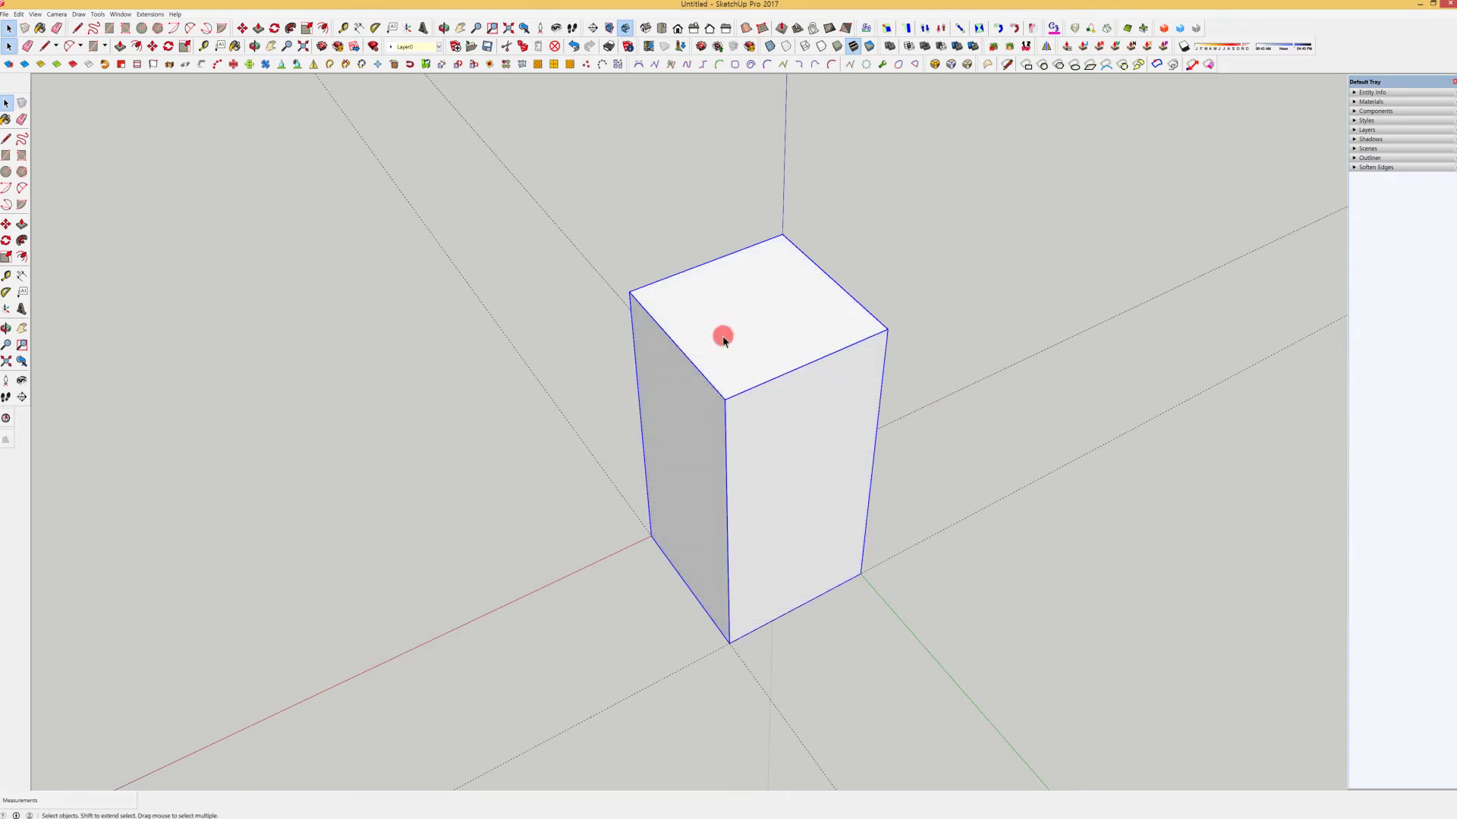
Draw a line outward from a top corner of the grouped box and select the line.
{"action": "key", "text": "l"}
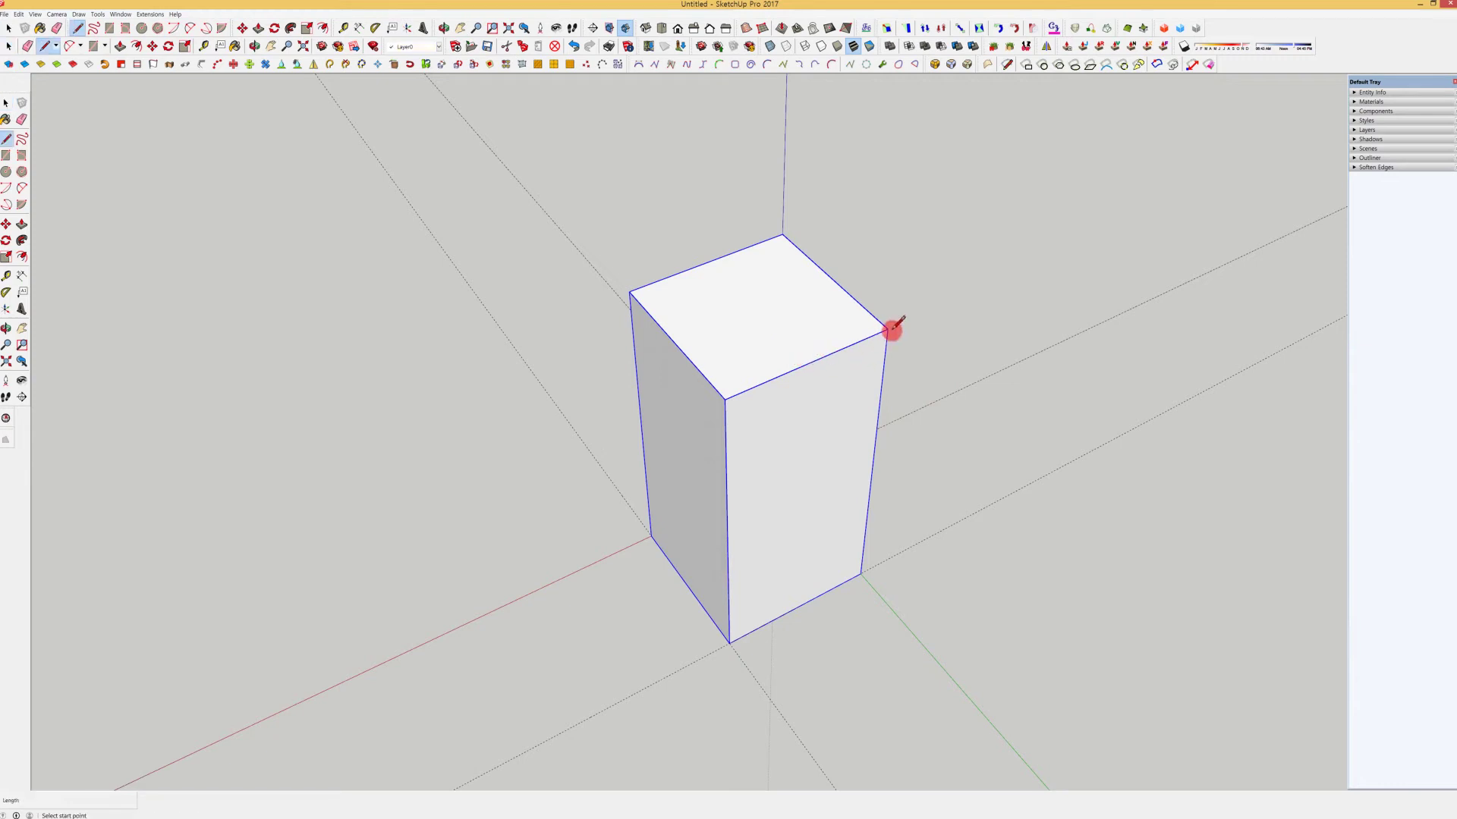
{"action": "left_click", "coordinate": [893, 328]}
{"action": "left_click", "coordinate": [1114, 289]}
{"action": "key", "text": "space"}
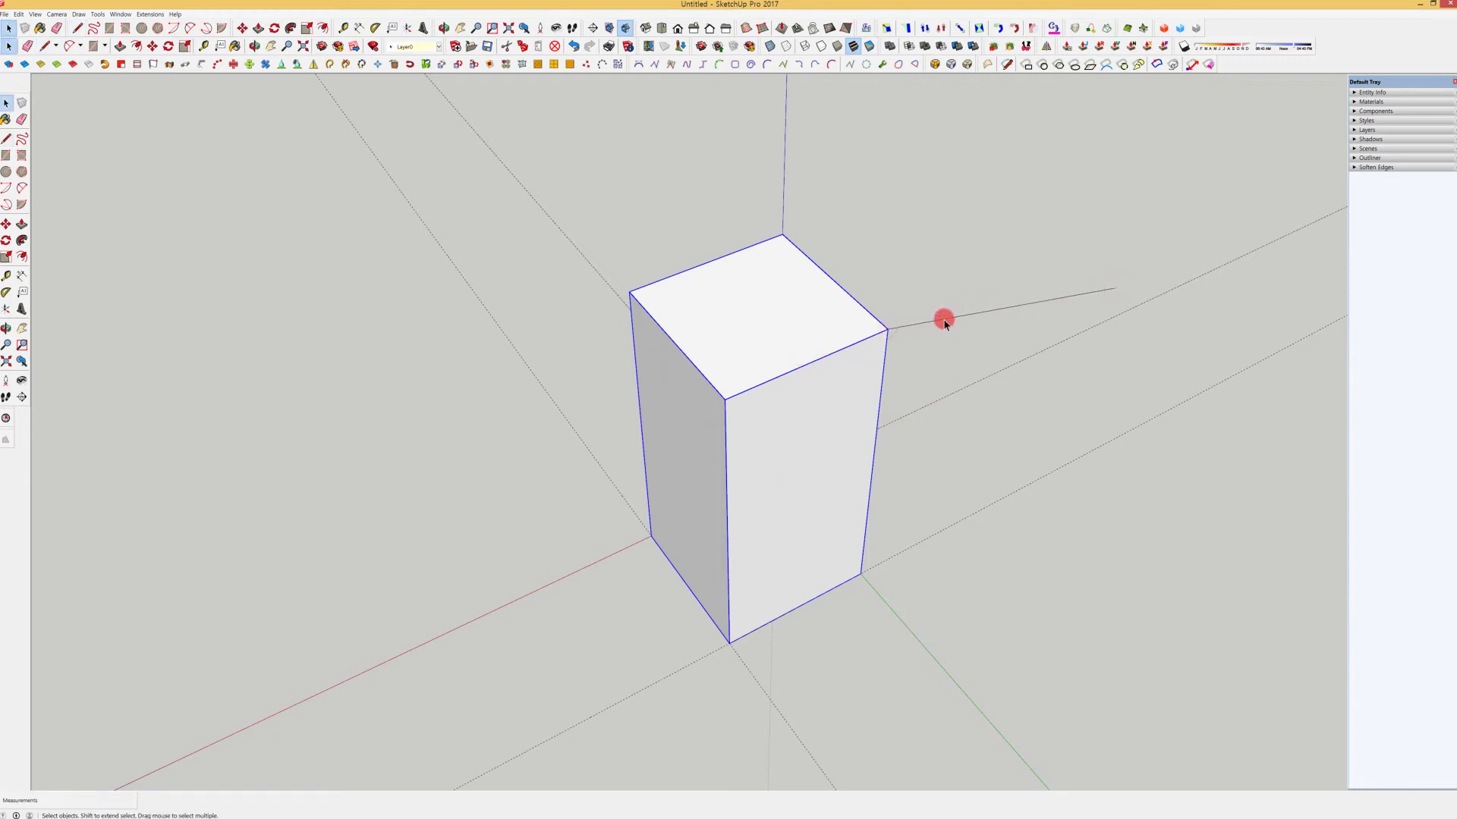
{"action": "left_click", "coordinate": [944, 322]}
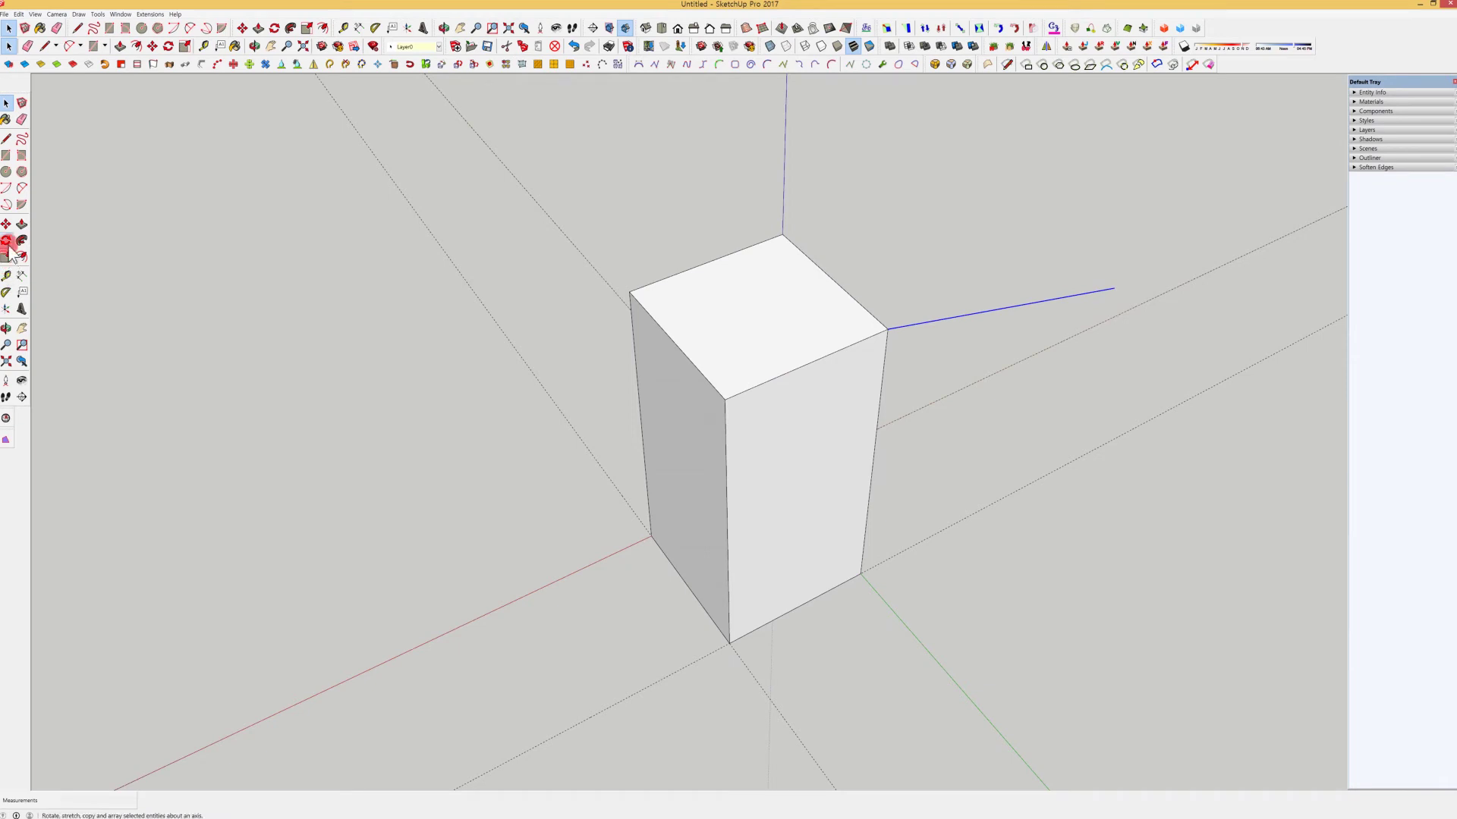
Try to move the line away from the grouped box's corner, and remove the line and the grouping so the box is loose geometry.
{"action": "left_click", "coordinate": [6, 223]}
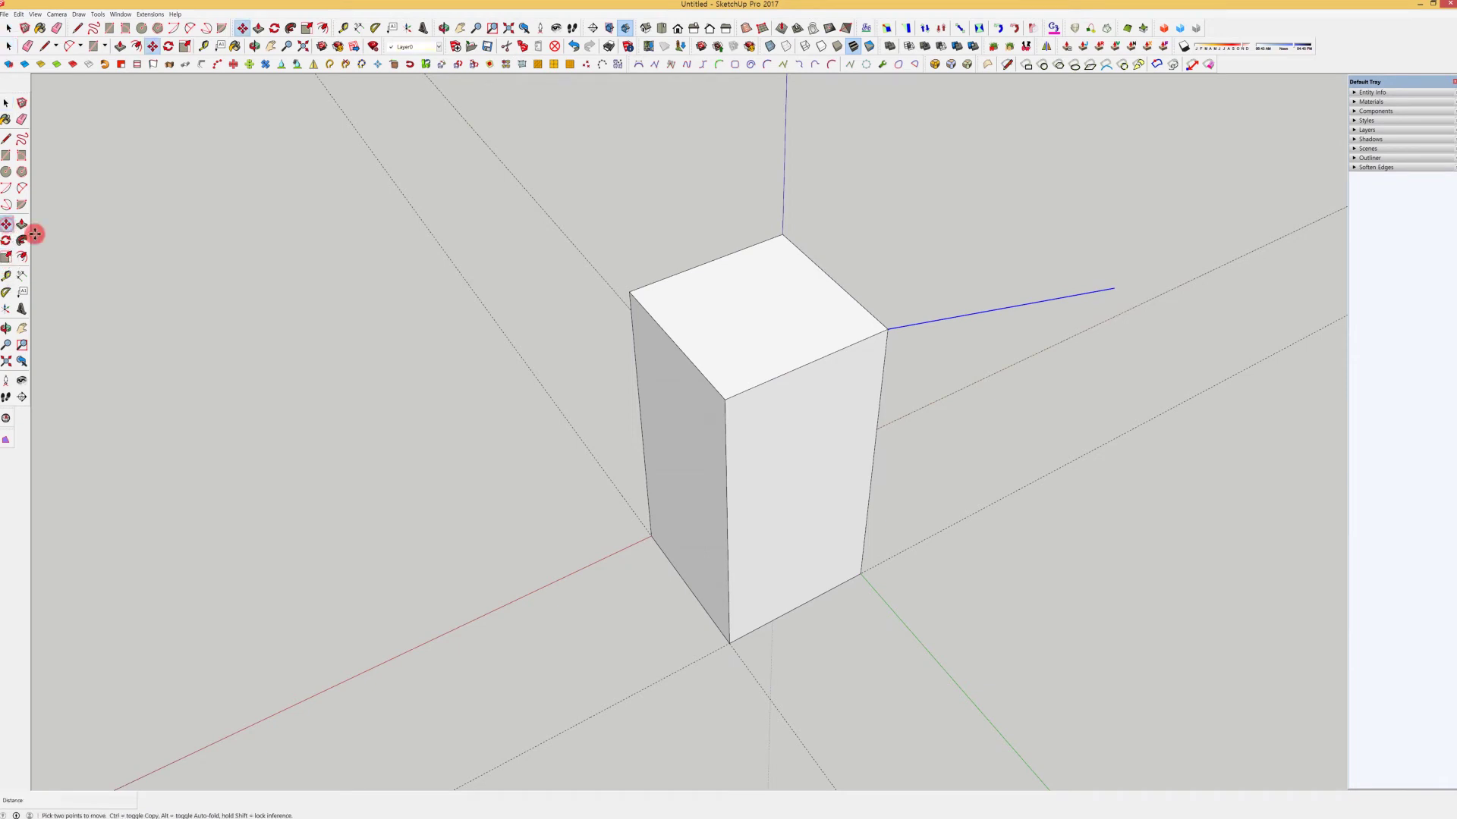
{"action": "left_click", "coordinate": [887, 328]}
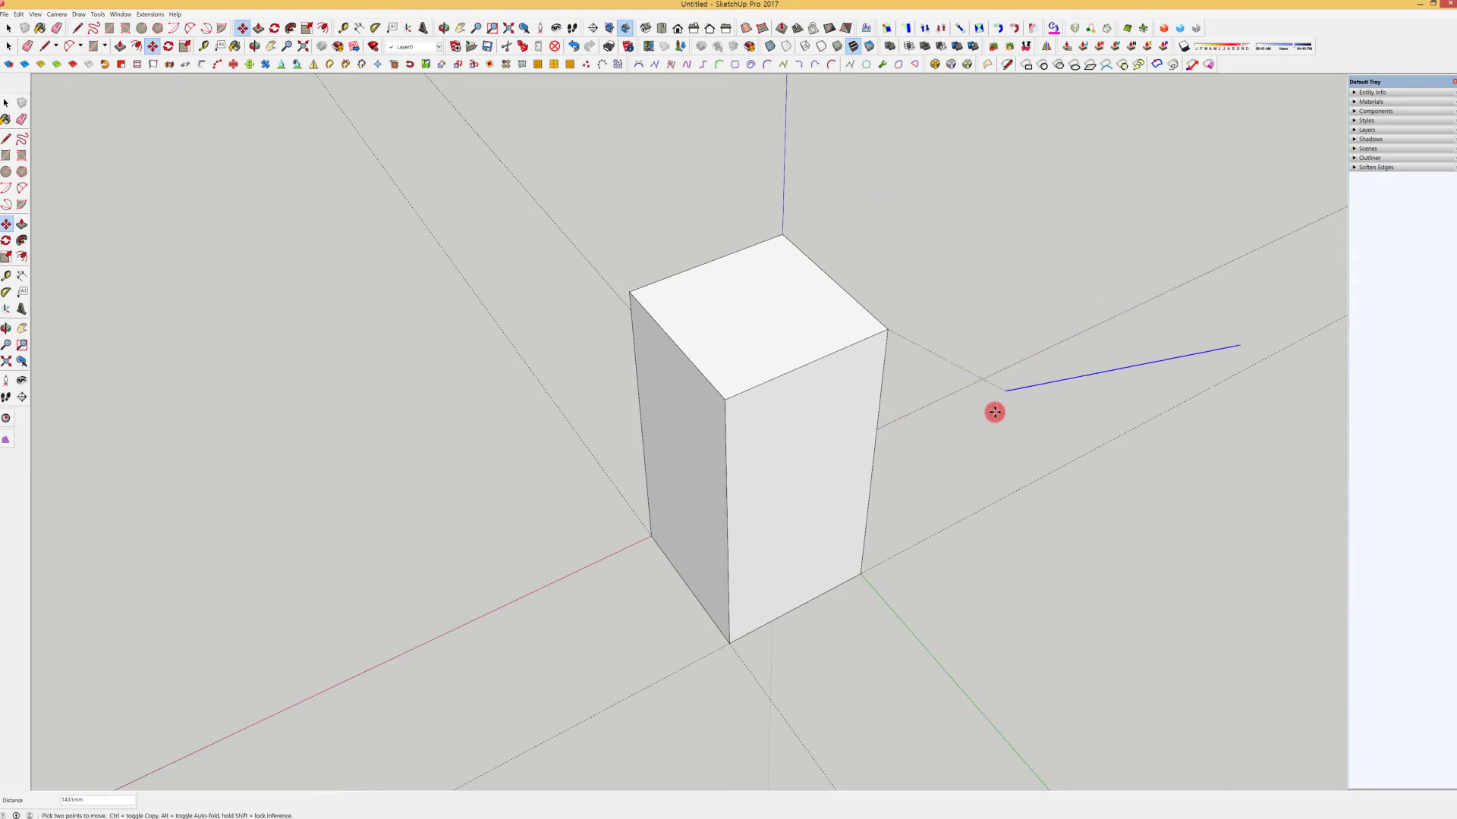
{"action": "key", "text": "space"}
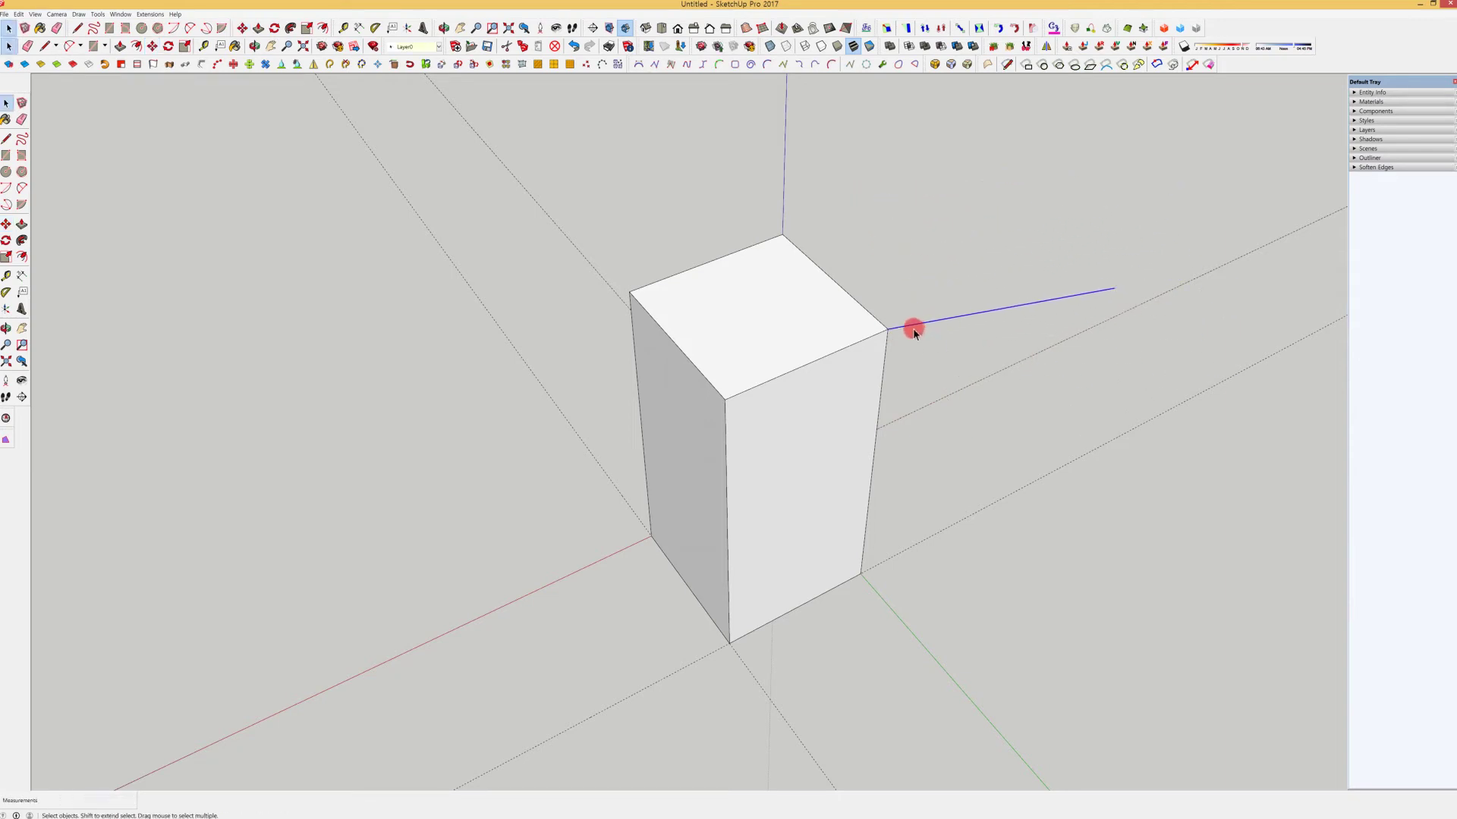
{"action": "key", "text": "Delete"}
{"action": "left_click", "coordinate": [821, 330]}
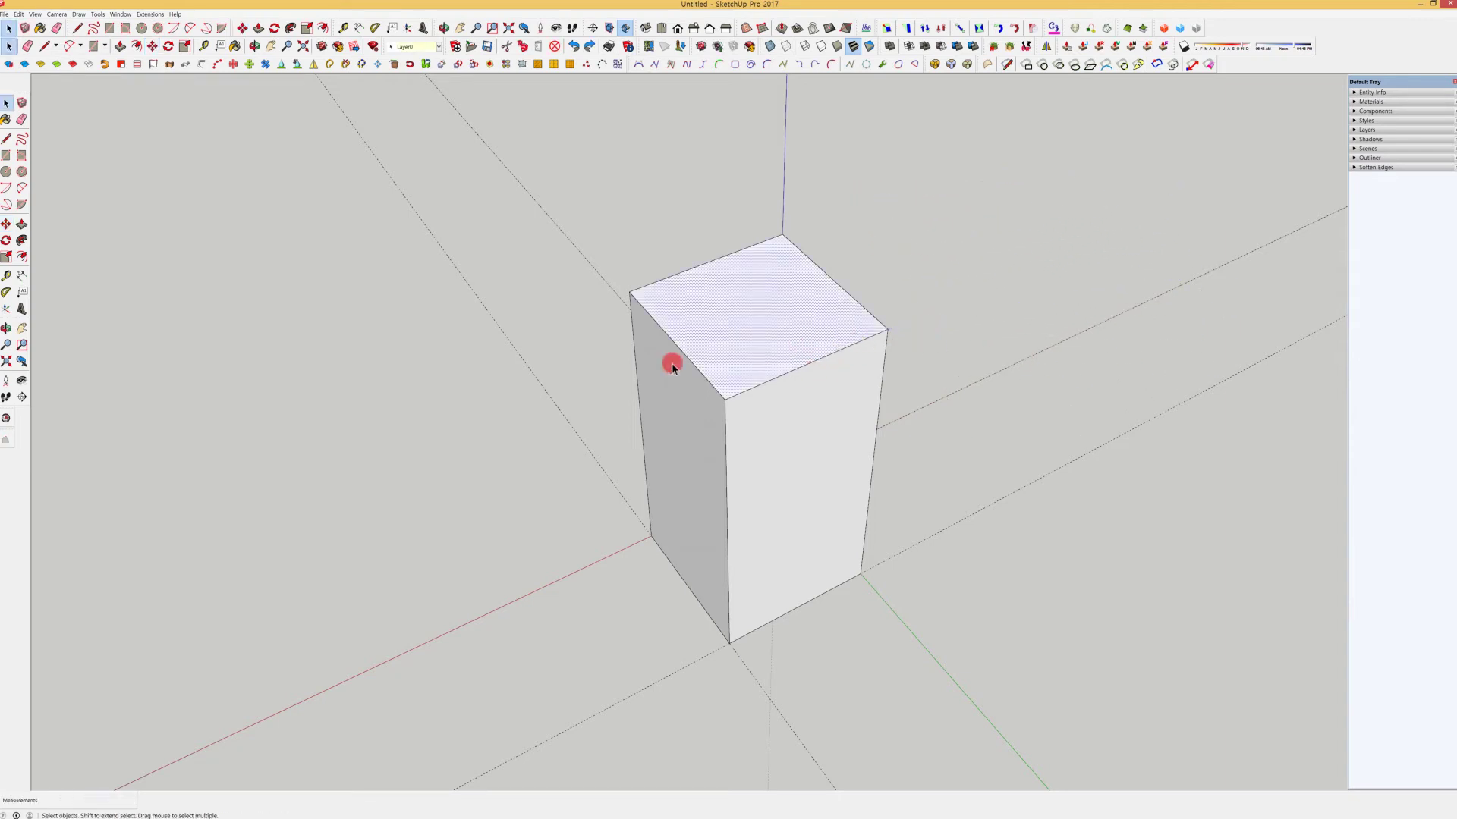
Draw a line outward from the same top corner of the ungrouped box and select the line.
{"action": "key", "text": "l"}
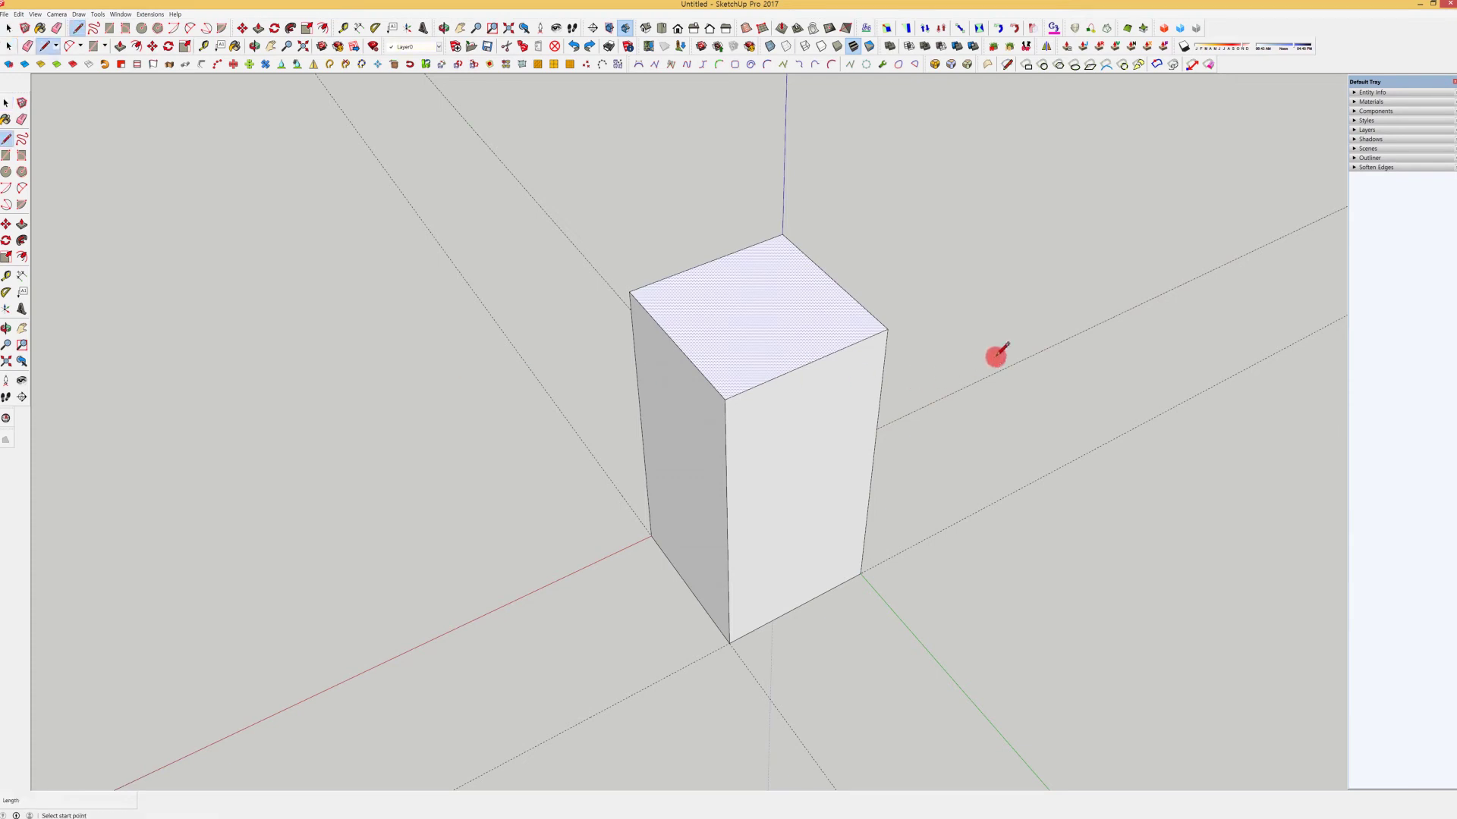
{"action": "left_click", "coordinate": [887, 329]}
{"action": "left_click", "coordinate": [1063, 266]}
{"action": "key", "text": "space"}
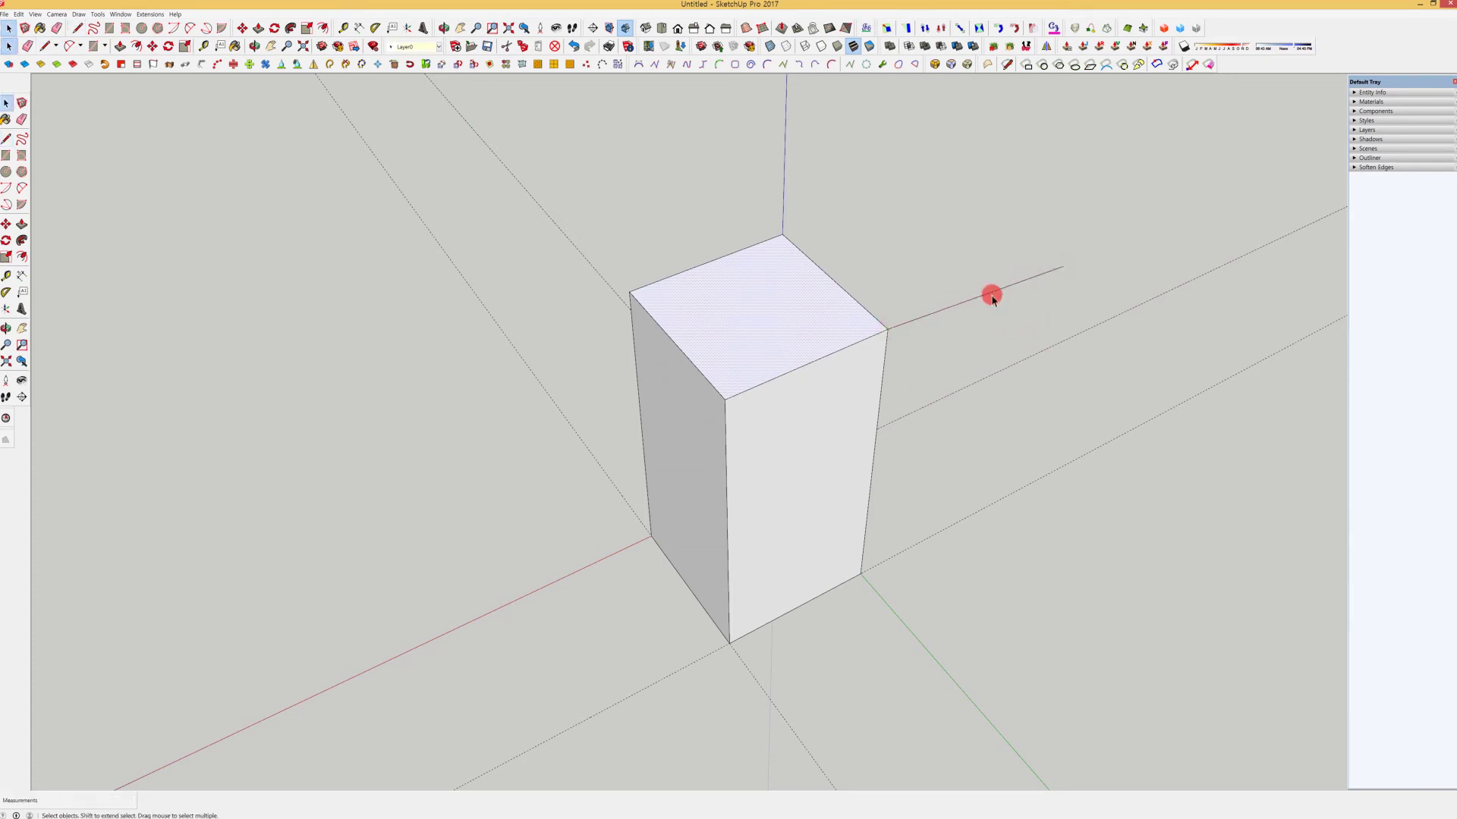
{"action": "left_click", "coordinate": [990, 296]}
Try to move the line by the end attached to the box corner, cancel the move, and remove the line.
{"action": "key", "text": "m"}
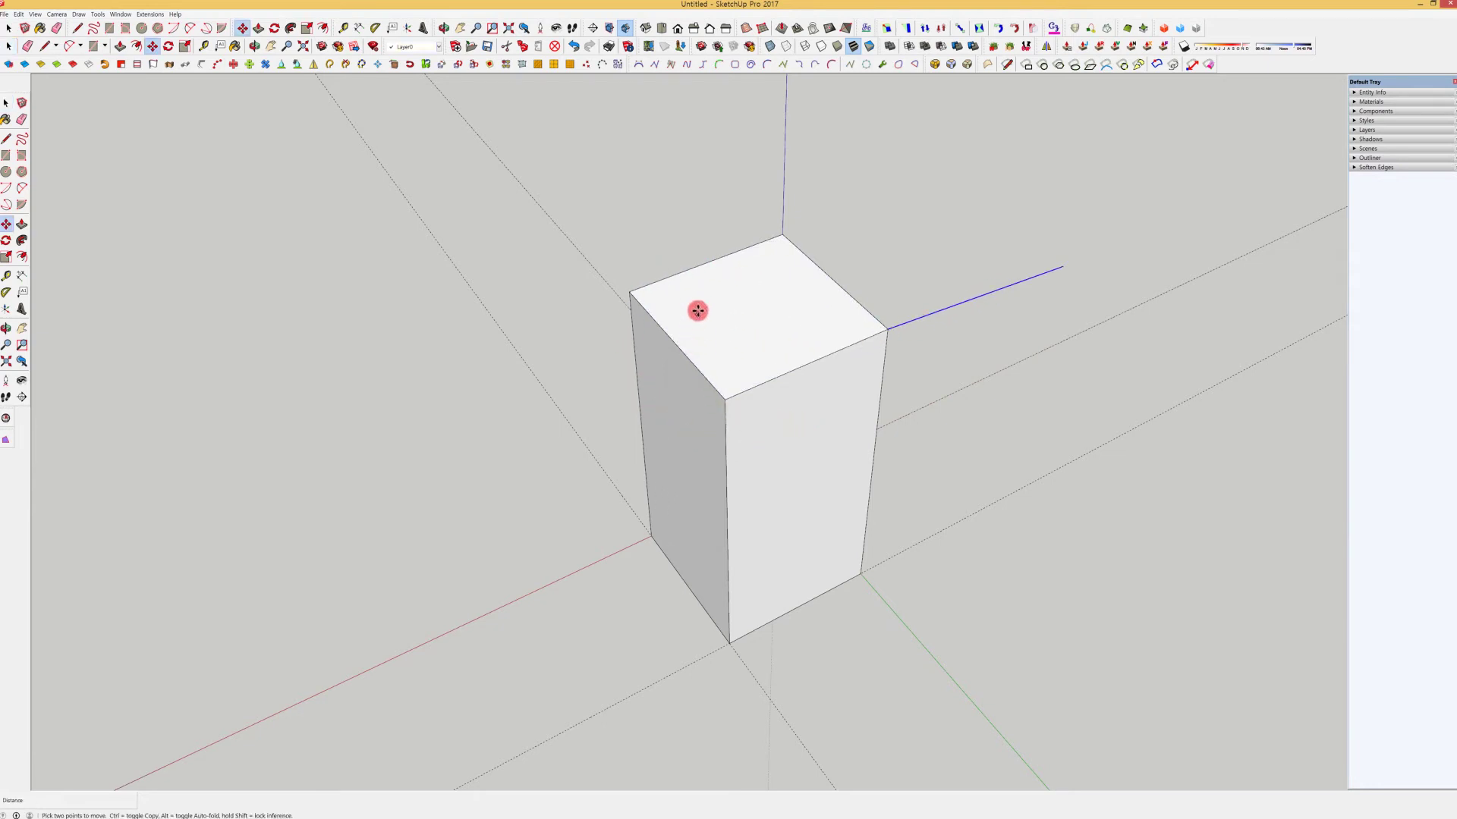
{"action": "left_click", "coordinate": [889, 328]}
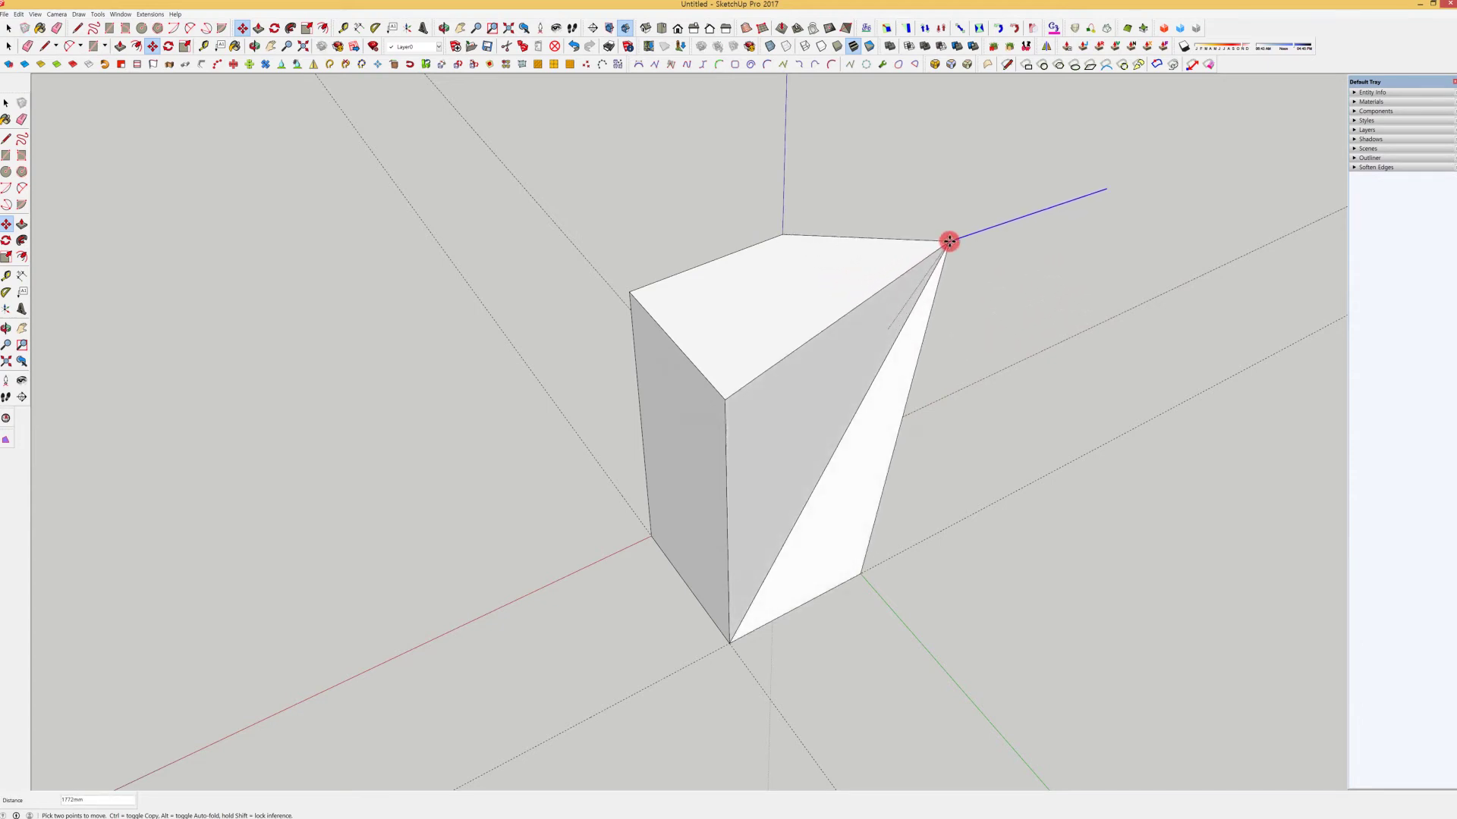
{"action": "key", "text": "space"}
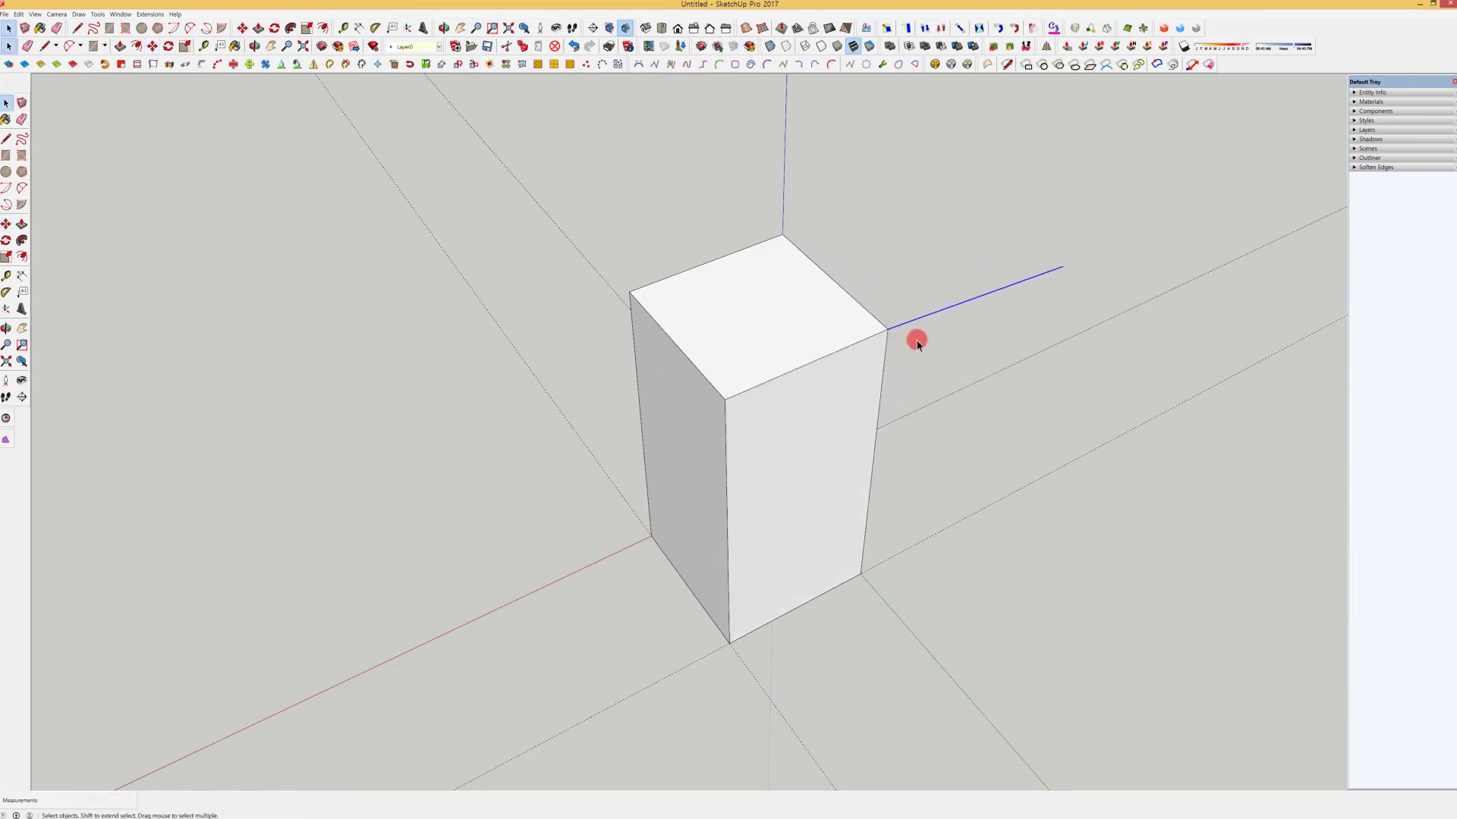
{"action": "left_click", "coordinate": [959, 306]}
{"action": "left_click", "coordinate": [790, 333]}
Select the top face, its bounding edges and finally the whole box, and make the whole box a group.
{"action": "triple_click", "coordinate": [787, 410]}
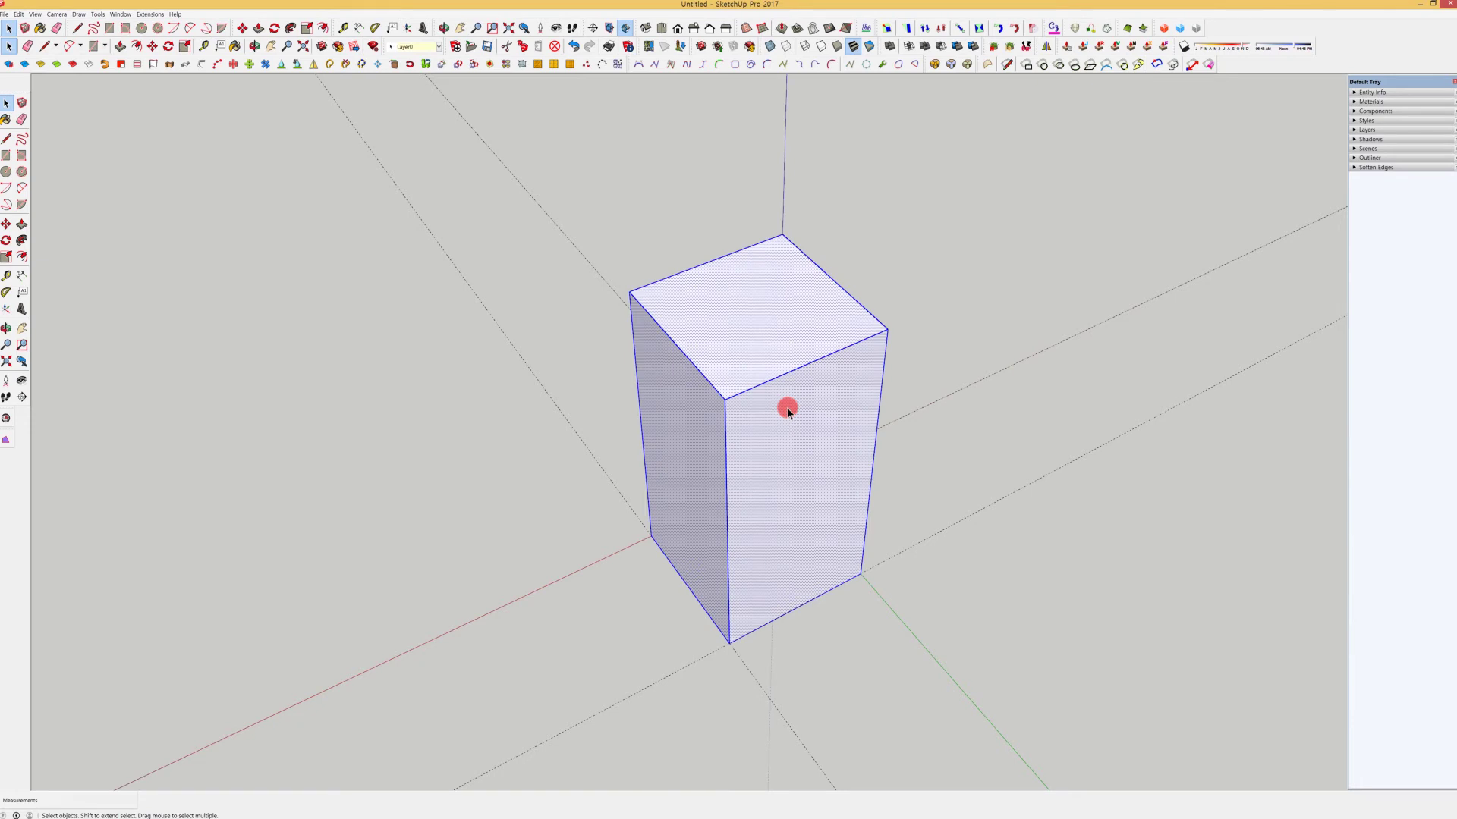
{"action": "left_click", "coordinate": [729, 339]}
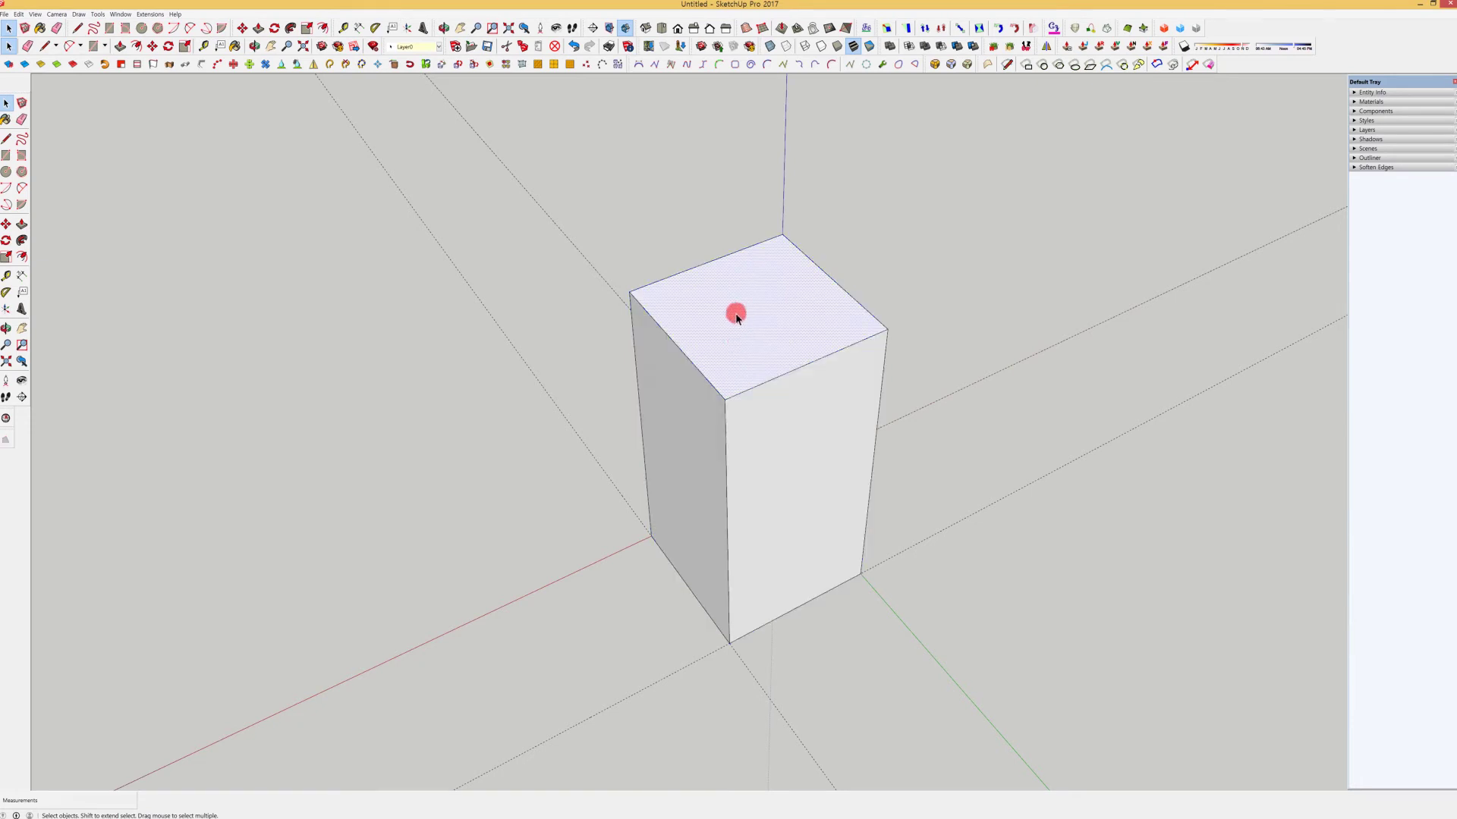
{"action": "double_click", "coordinate": [735, 316]}
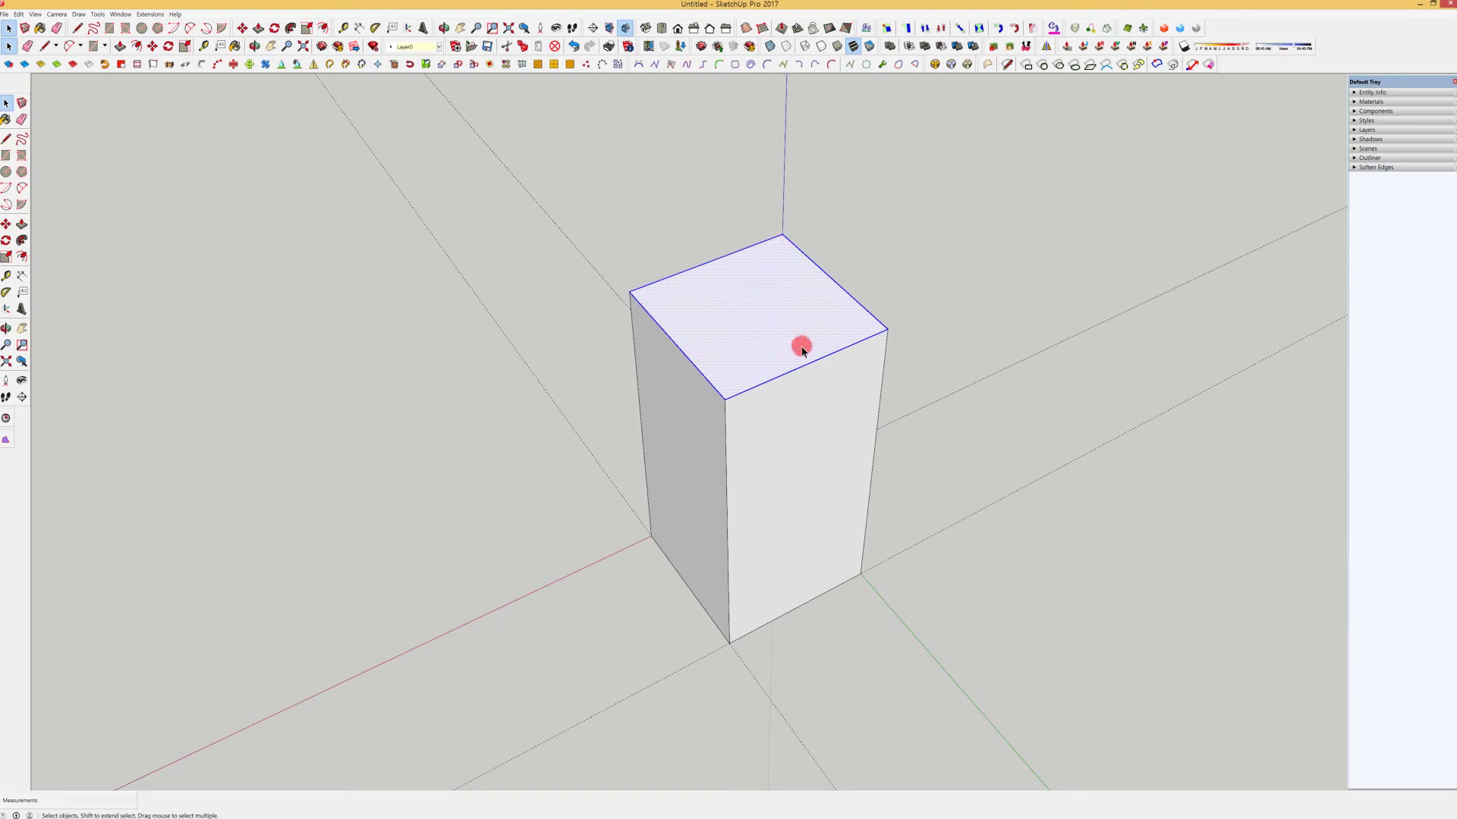
{"action": "triple_click", "coordinate": [756, 338]}
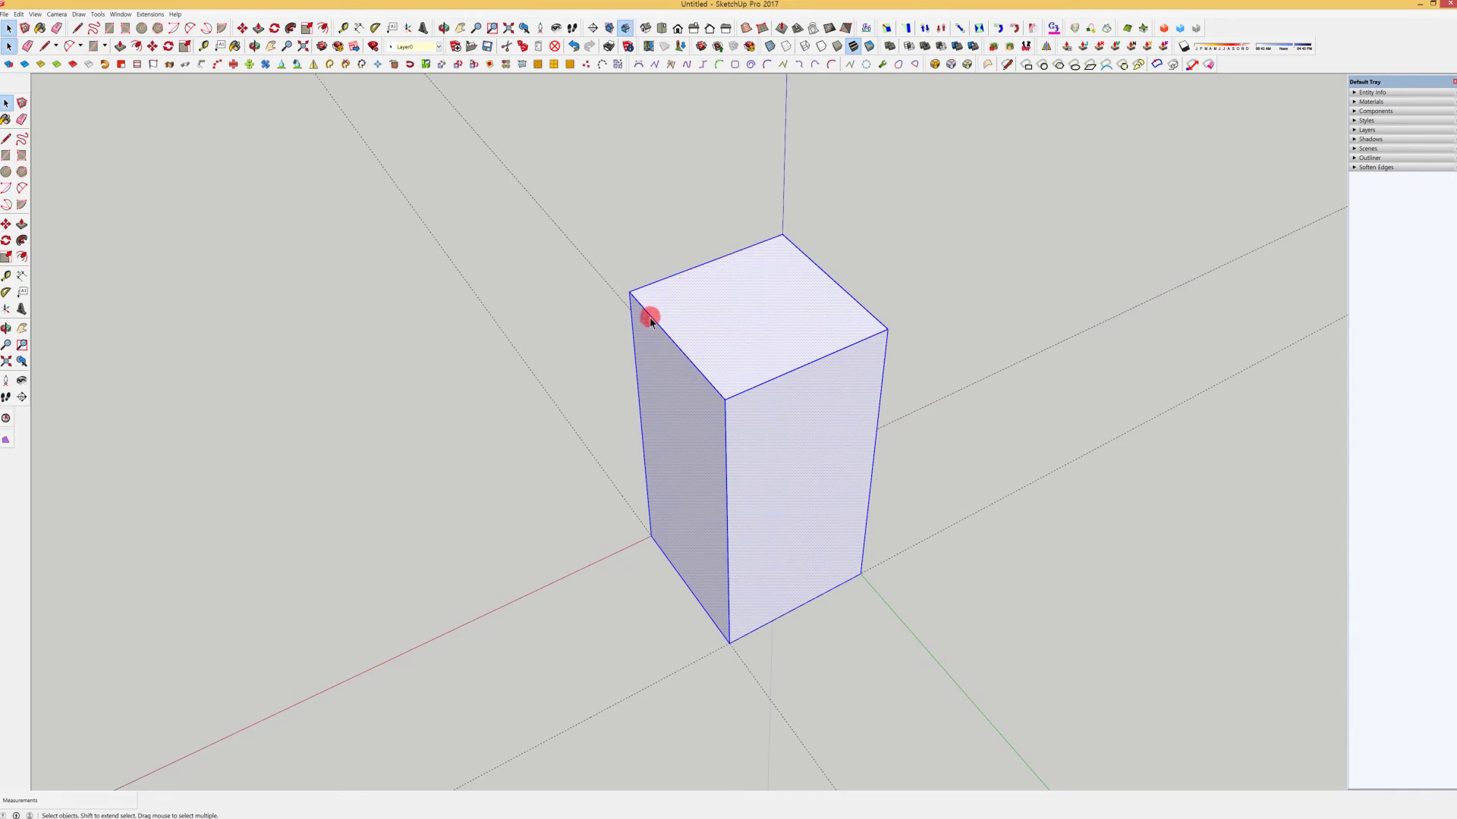
{"action": "right_click", "coordinate": [746, 347]}
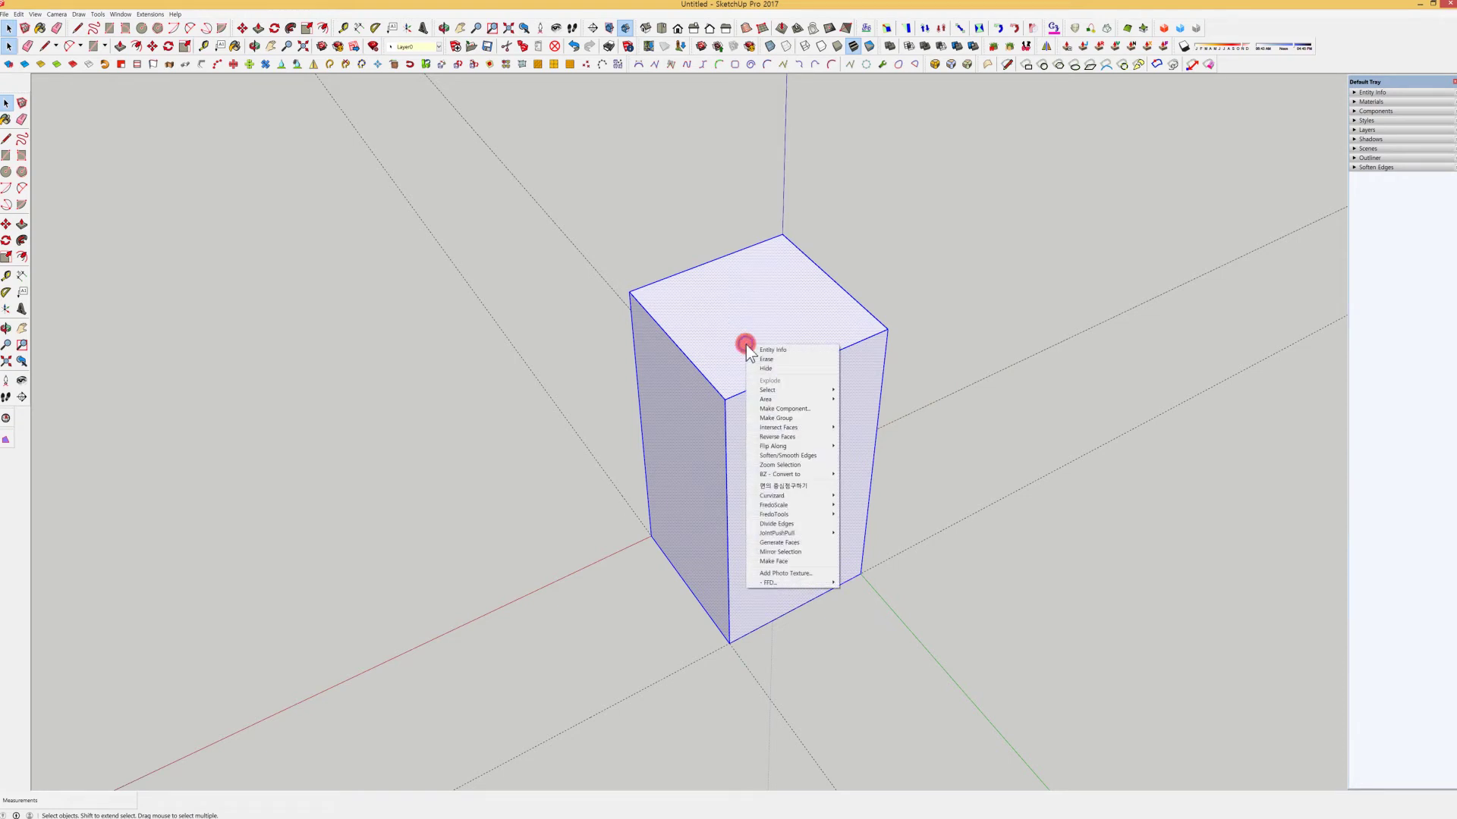
{"action": "left_click", "coordinate": [777, 418]}
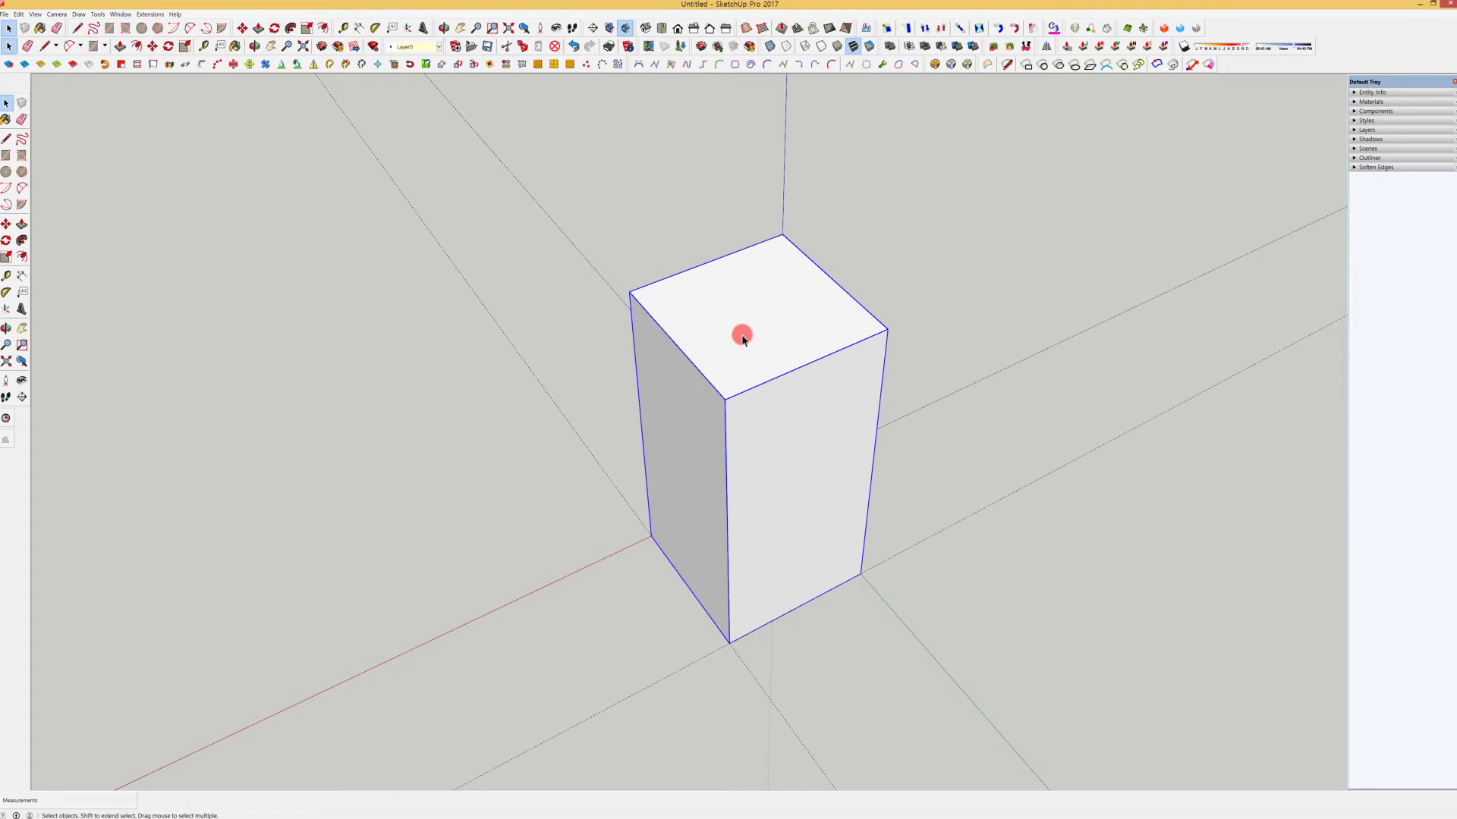
Open the box group for editing, select its top face and surrounding edges, and exit with the whole group selected.
{"action": "double_click", "coordinate": [742, 335]}
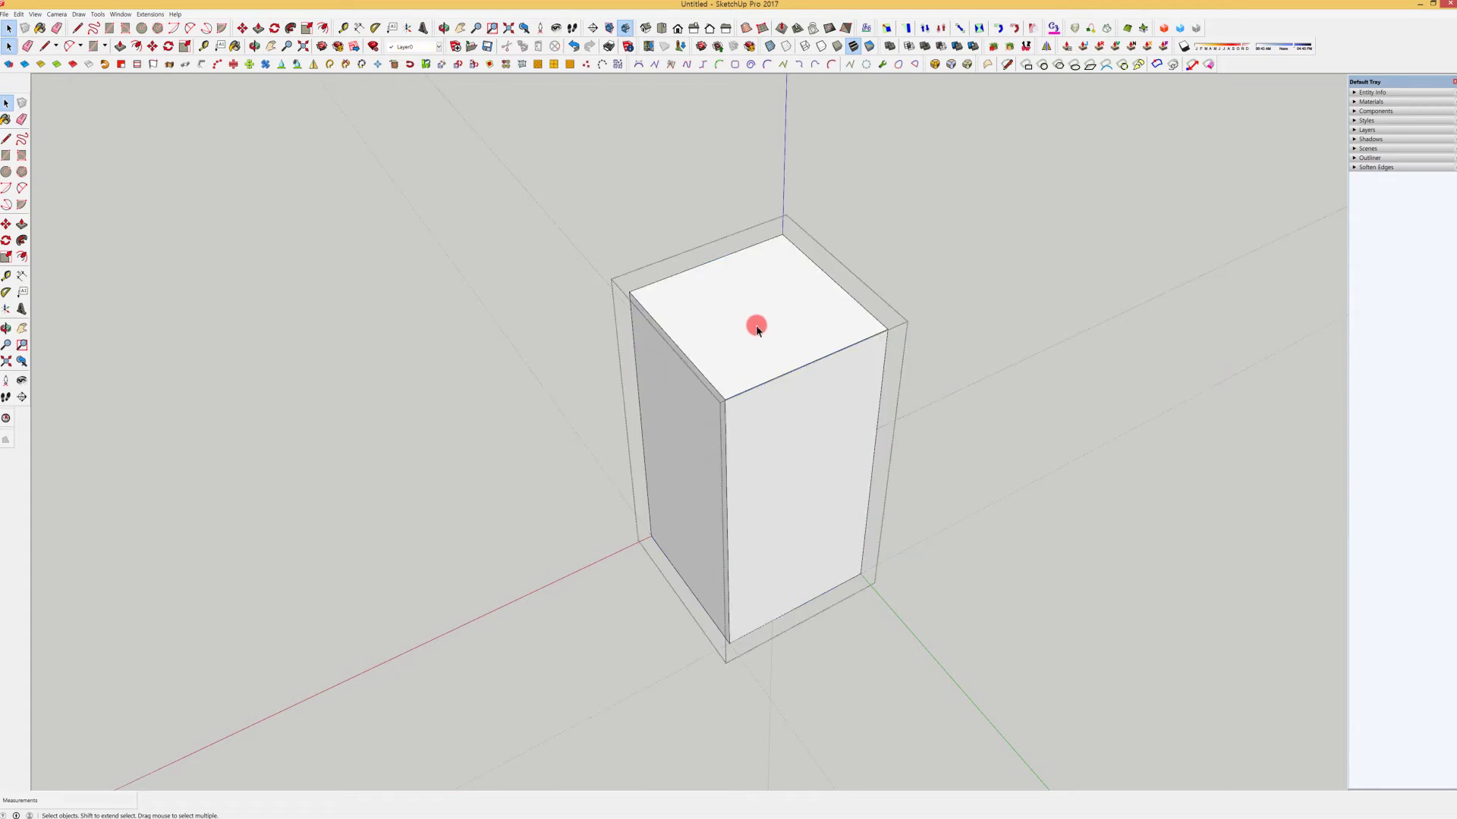
{"action": "middle_click_drag", "start_coordinate": [757, 324], "coordinate": [715, 316]}
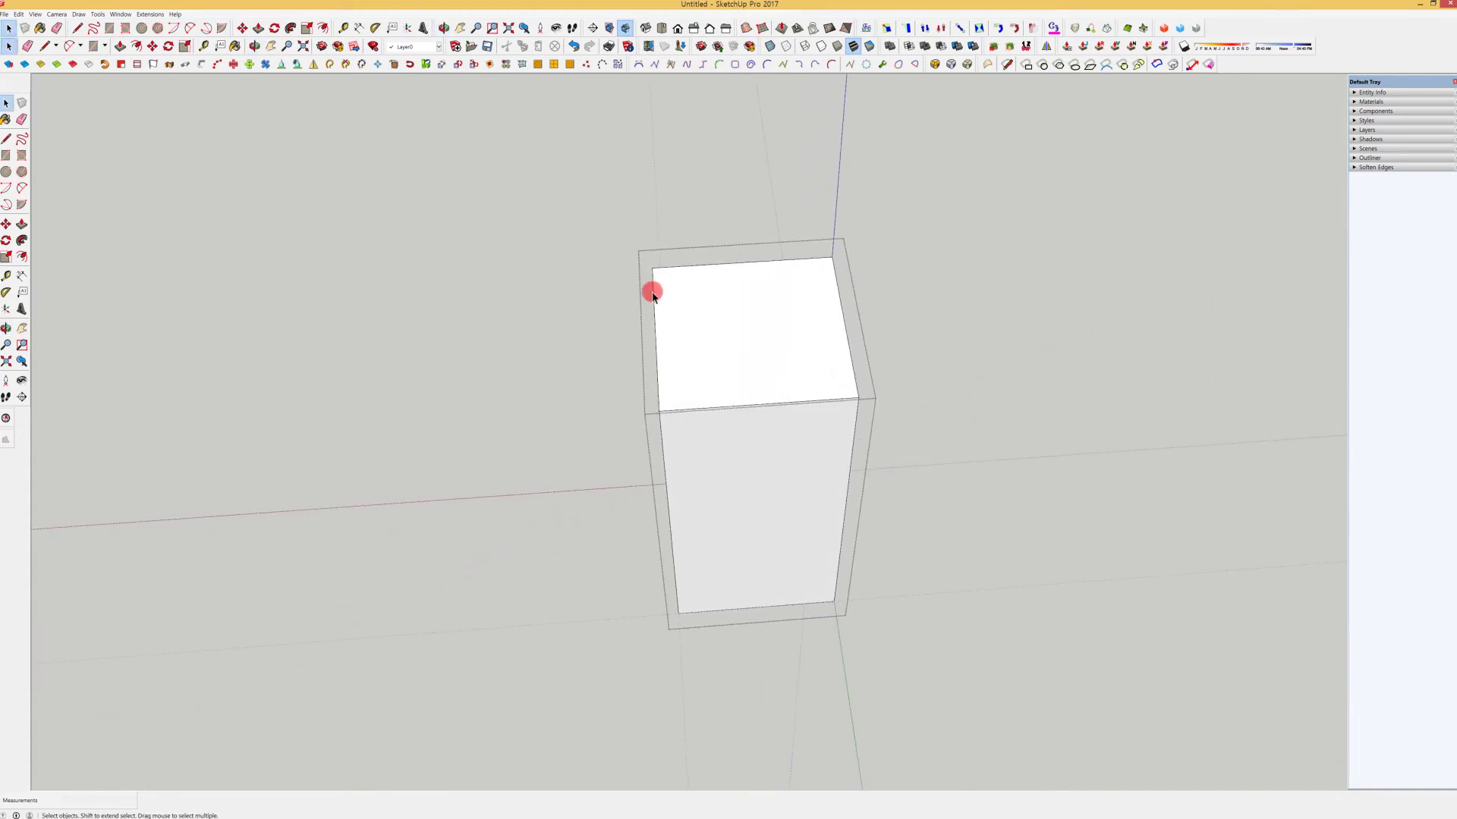
{"action": "left_click", "coordinate": [742, 277]}
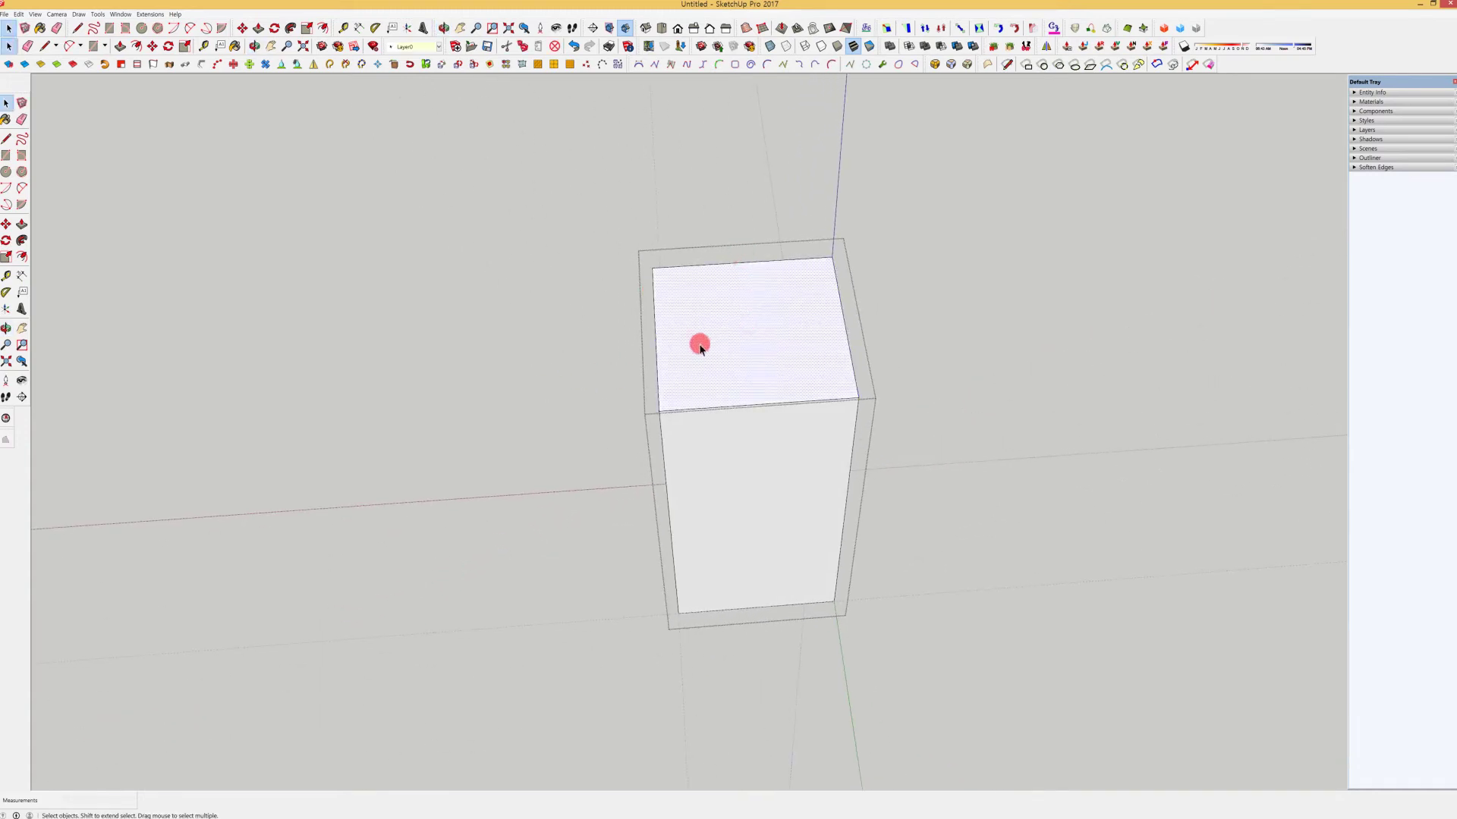
{"action": "middle_click_drag", "start_coordinate": [700, 347], "coordinate": [946, 374]}
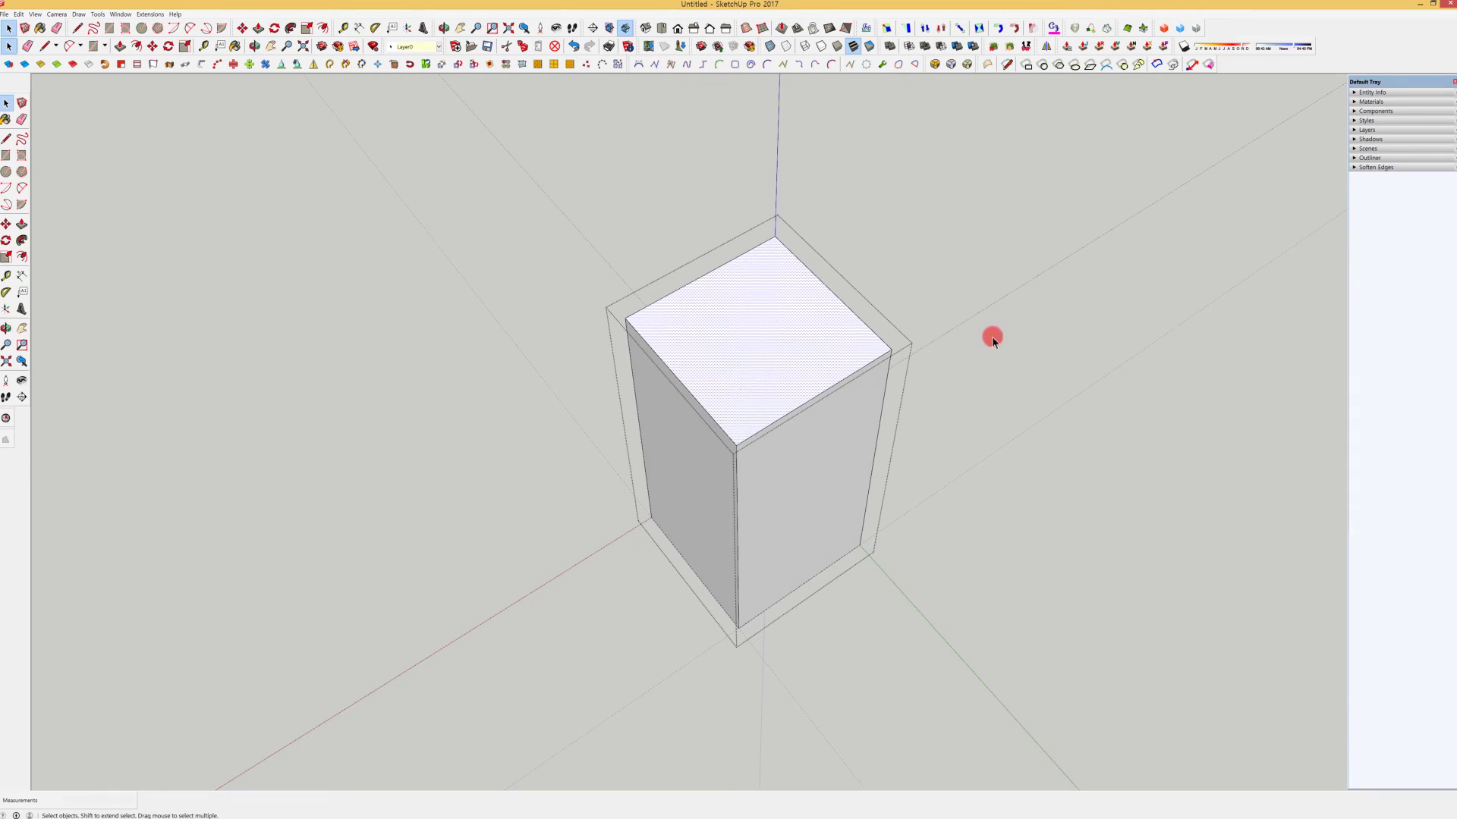
{"action": "double_click", "coordinate": [774, 331]}
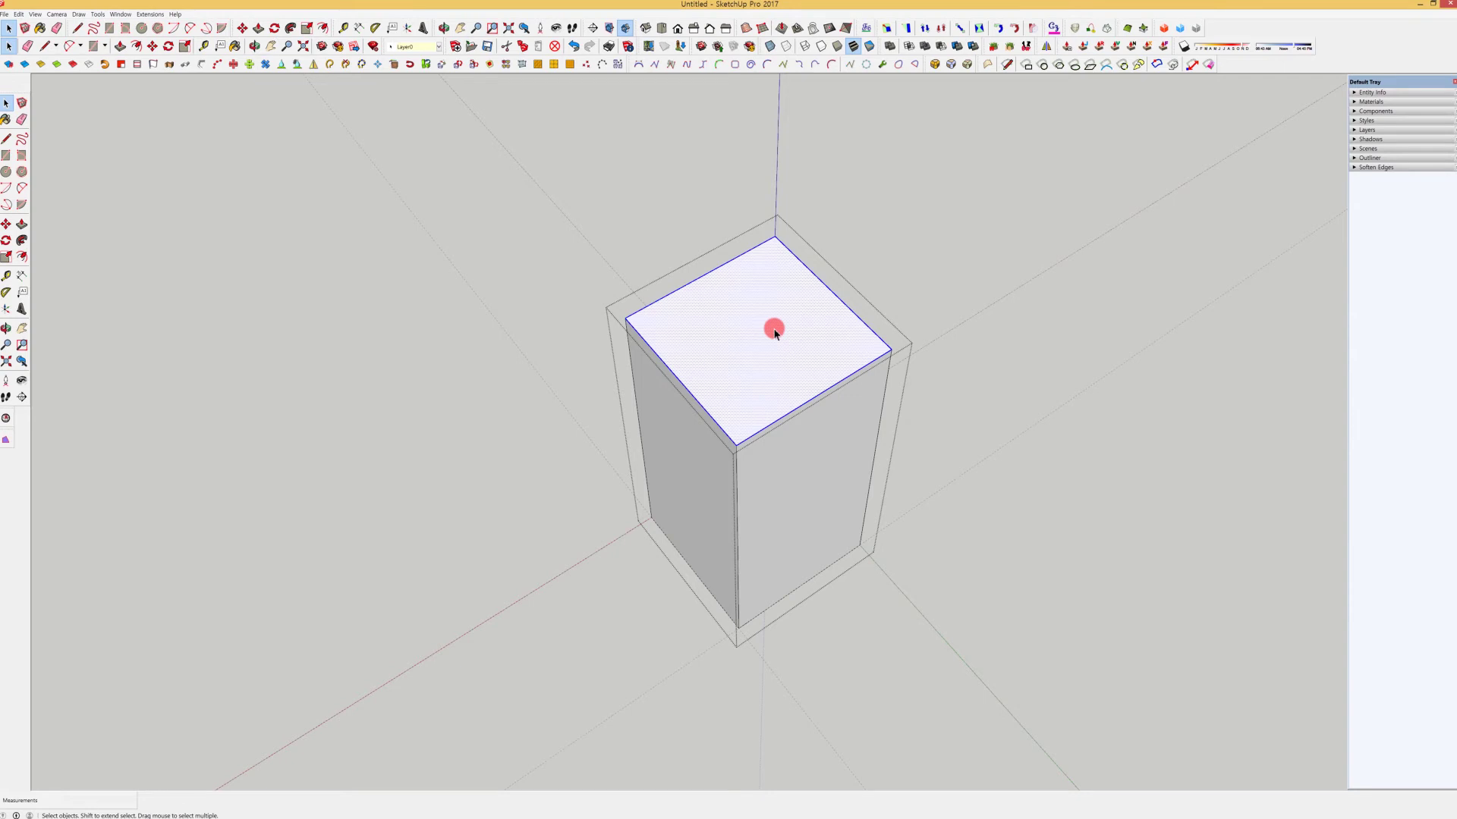
{"action": "left_click", "coordinate": [774, 331]}
{"action": "left_click", "coordinate": [729, 306]}
{"action": "middle_click_drag", "start_coordinate": [660, 249], "coordinate": [227, 283]}
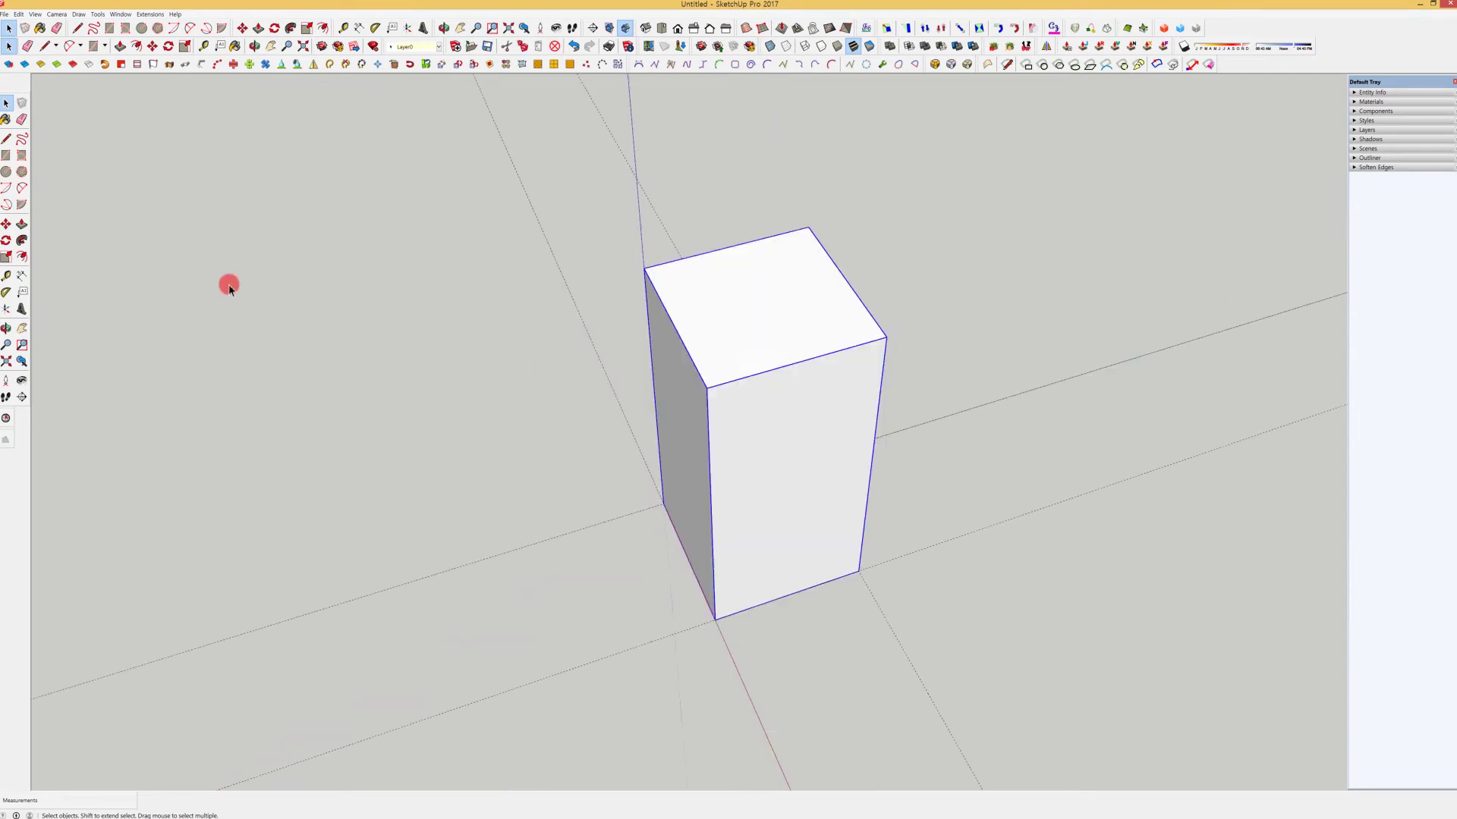
Try moving the grouped box by its bottom corner, and place a copy of it along the guide line beside the original.
{"action": "left_click", "coordinate": [6, 225]}
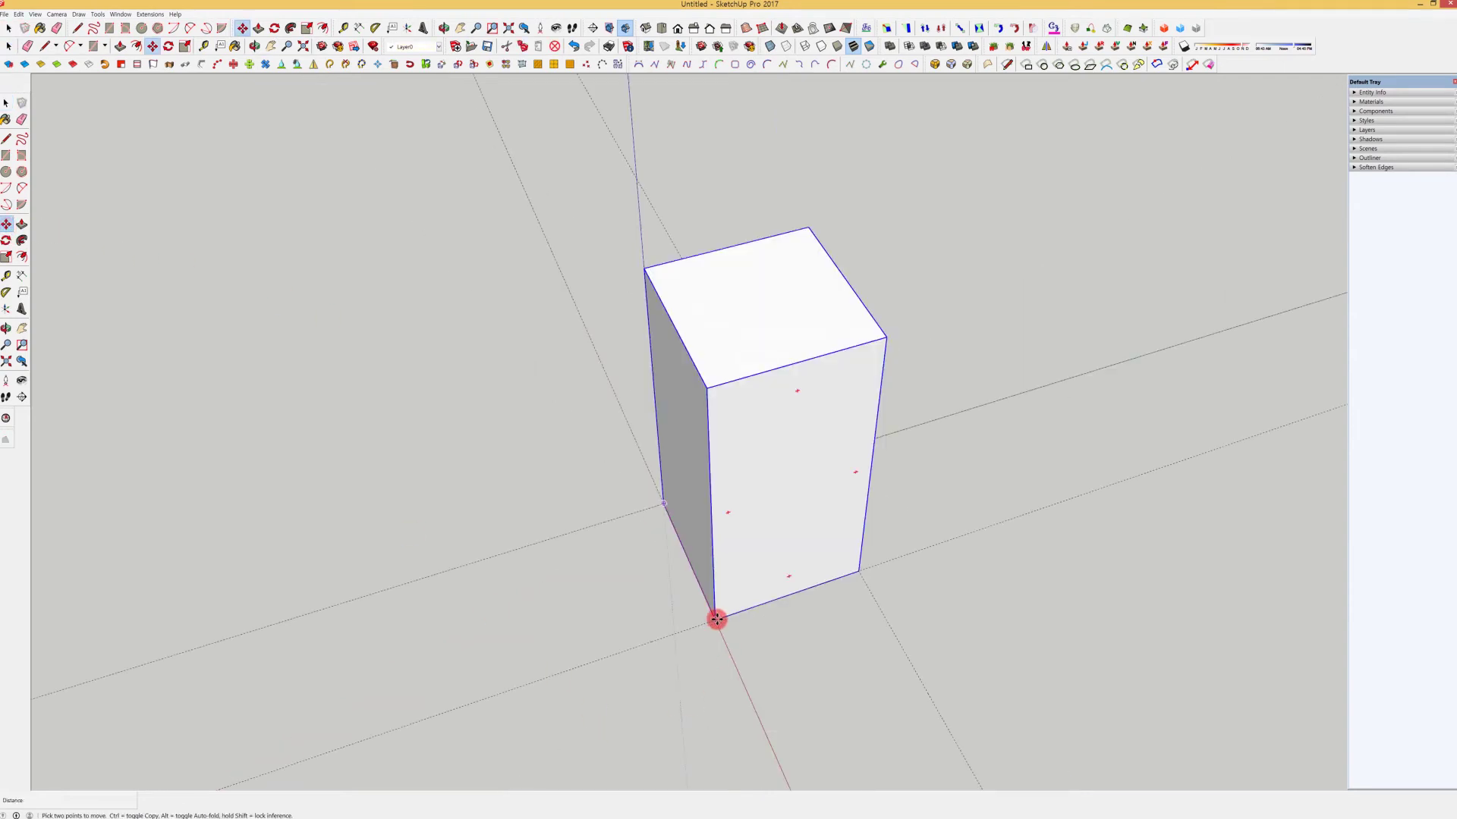
{"action": "left_click", "coordinate": [913, 555]}
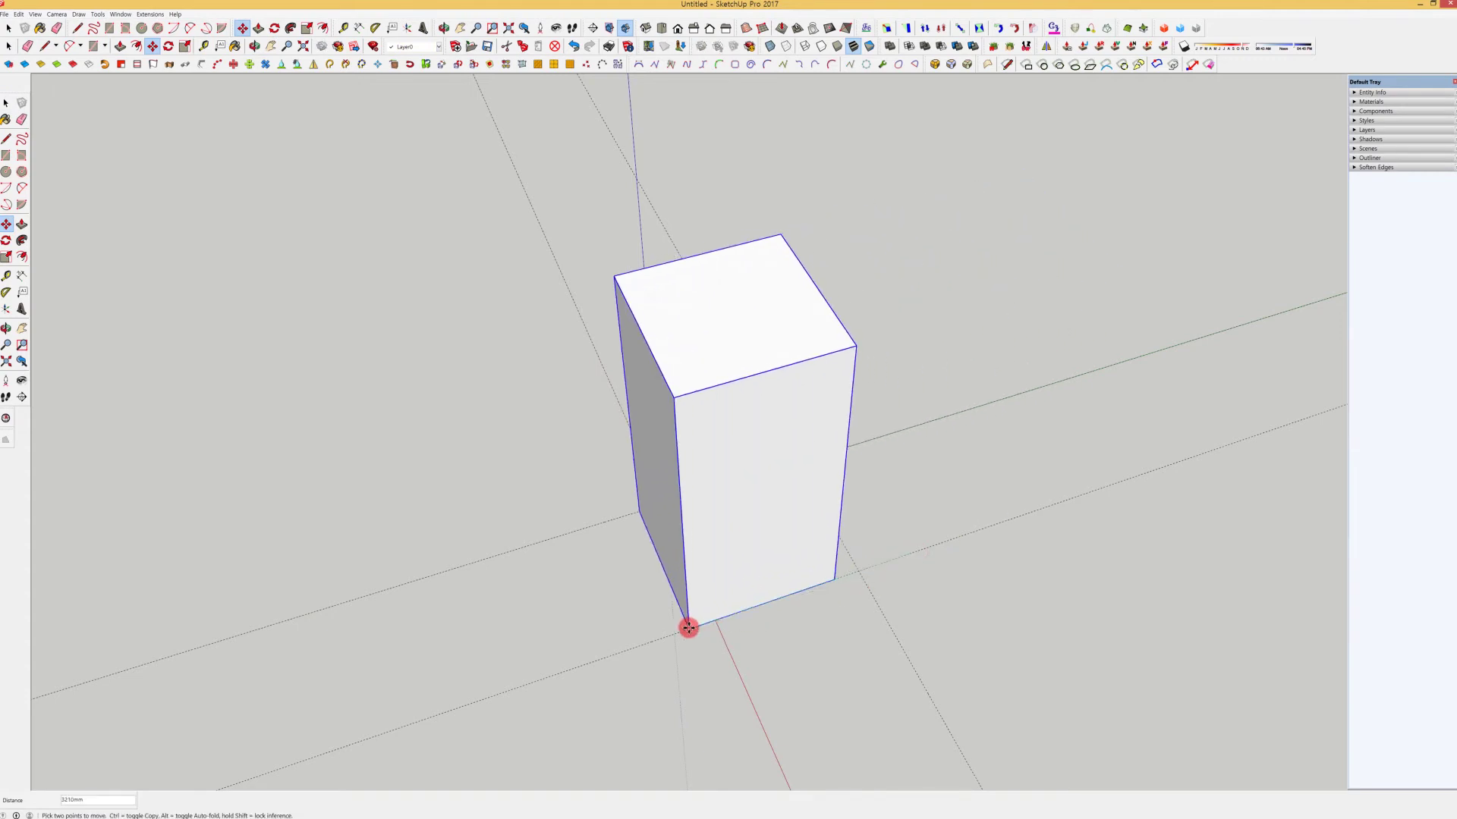
{"action": "left_click", "coordinate": [714, 618]}
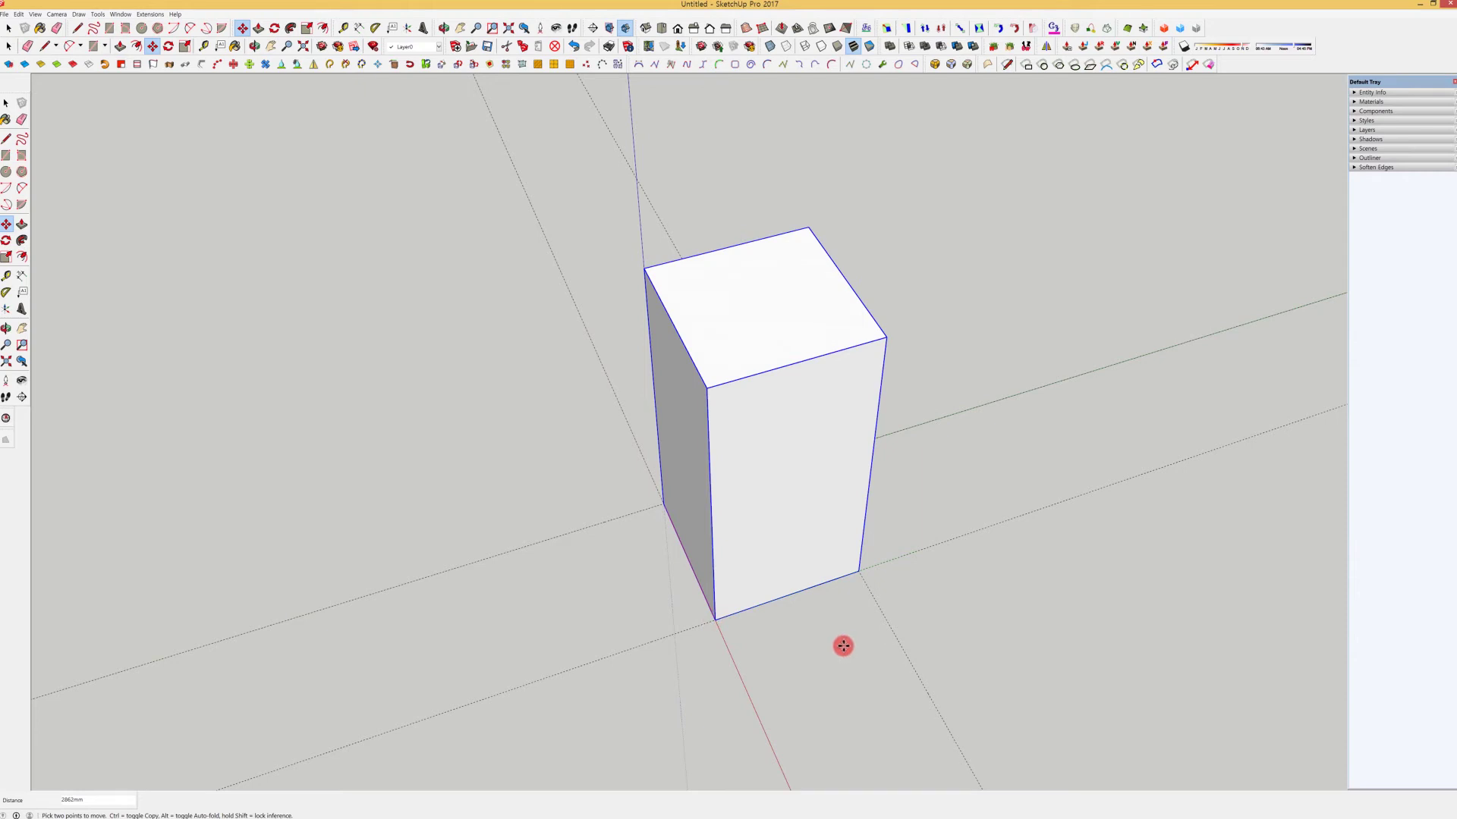
{"action": "left_click", "coordinate": [716, 618]}
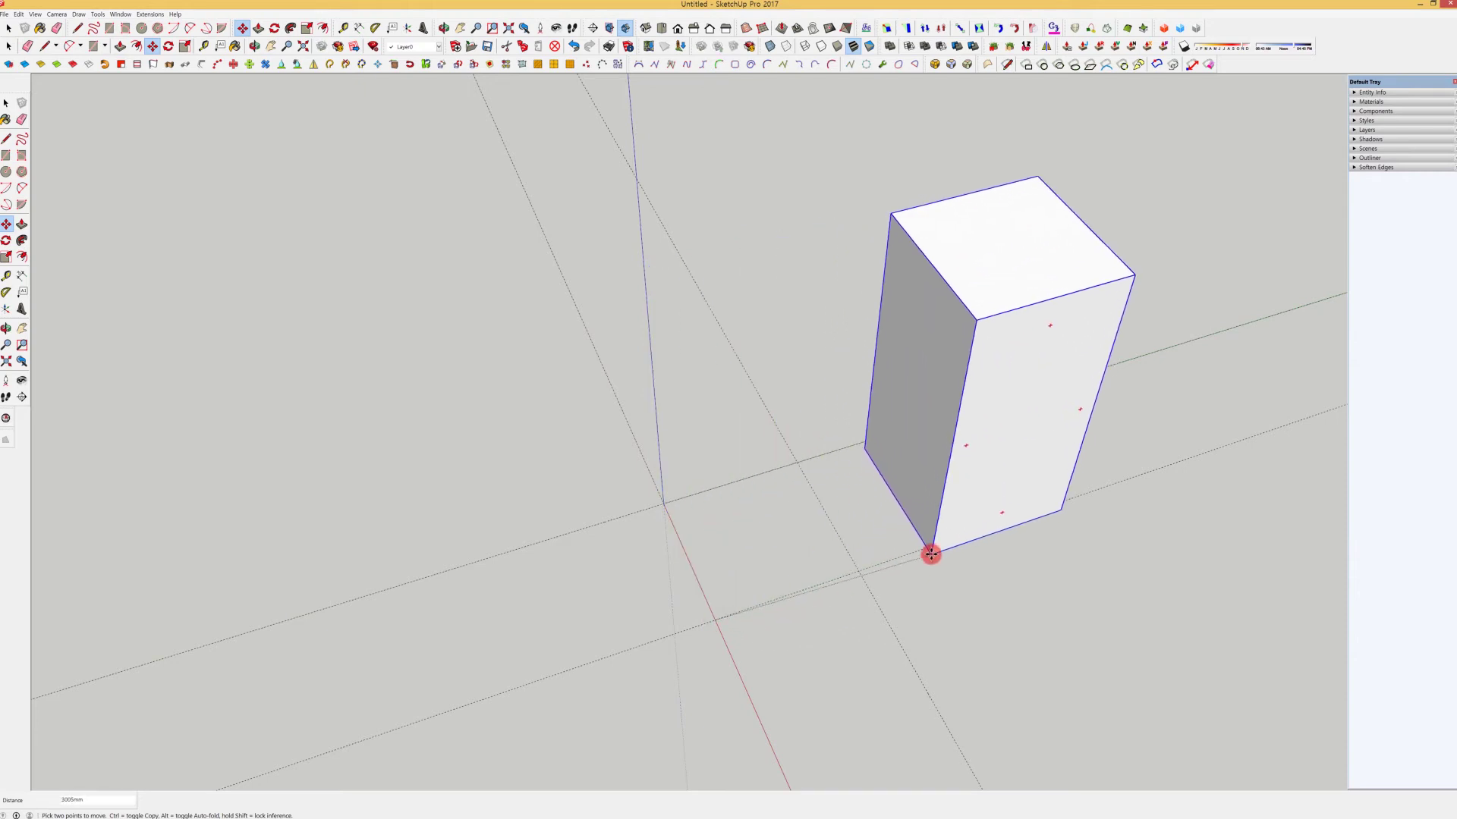
{"action": "key", "text": "ctrl"}
{"action": "left_click", "coordinate": [988, 525]}
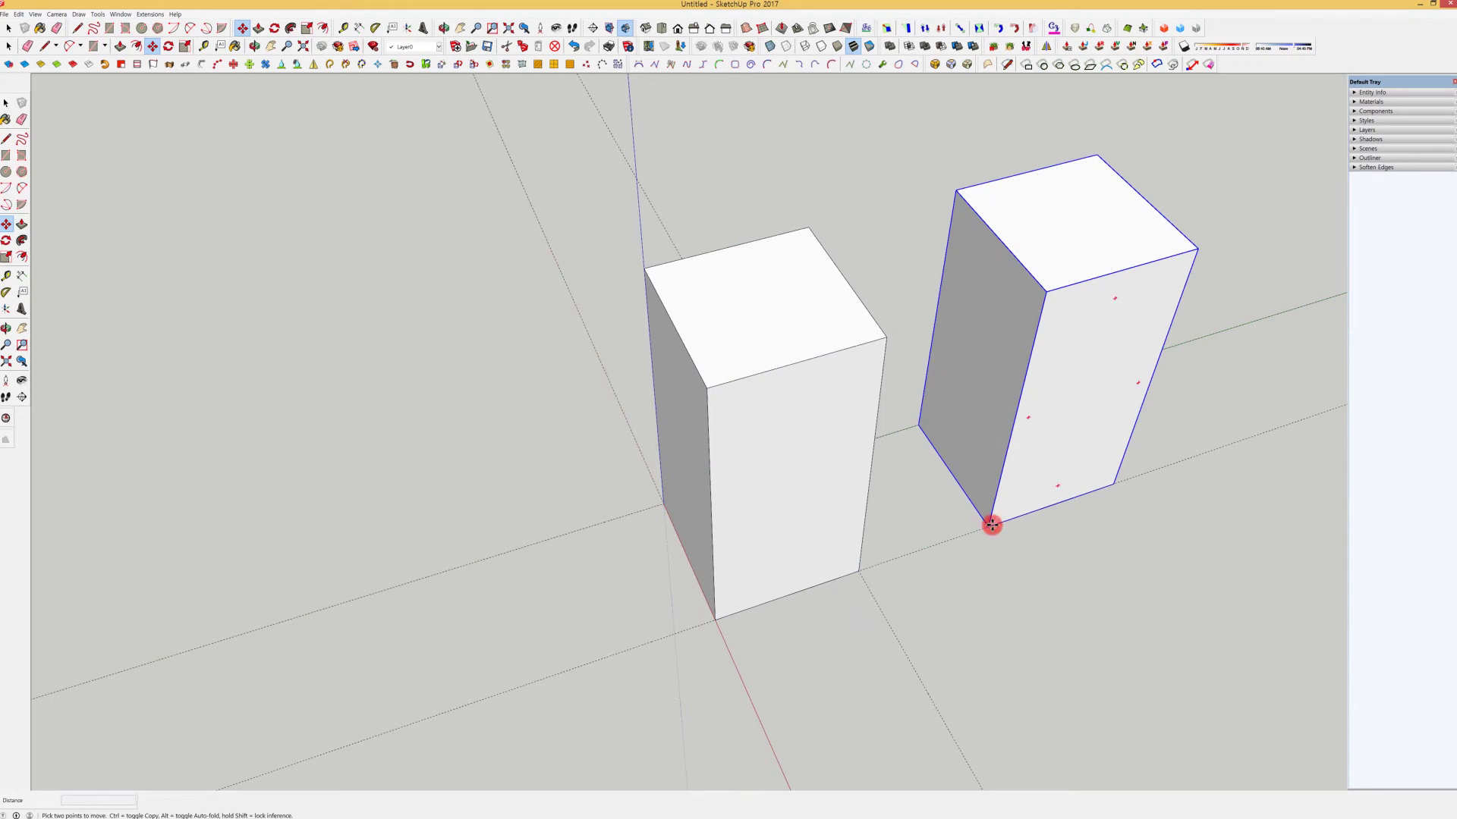
Copy the second box further along the guide line, and undo the copies until only the original group remains.
{"action": "left_click", "coordinate": [991, 524]}
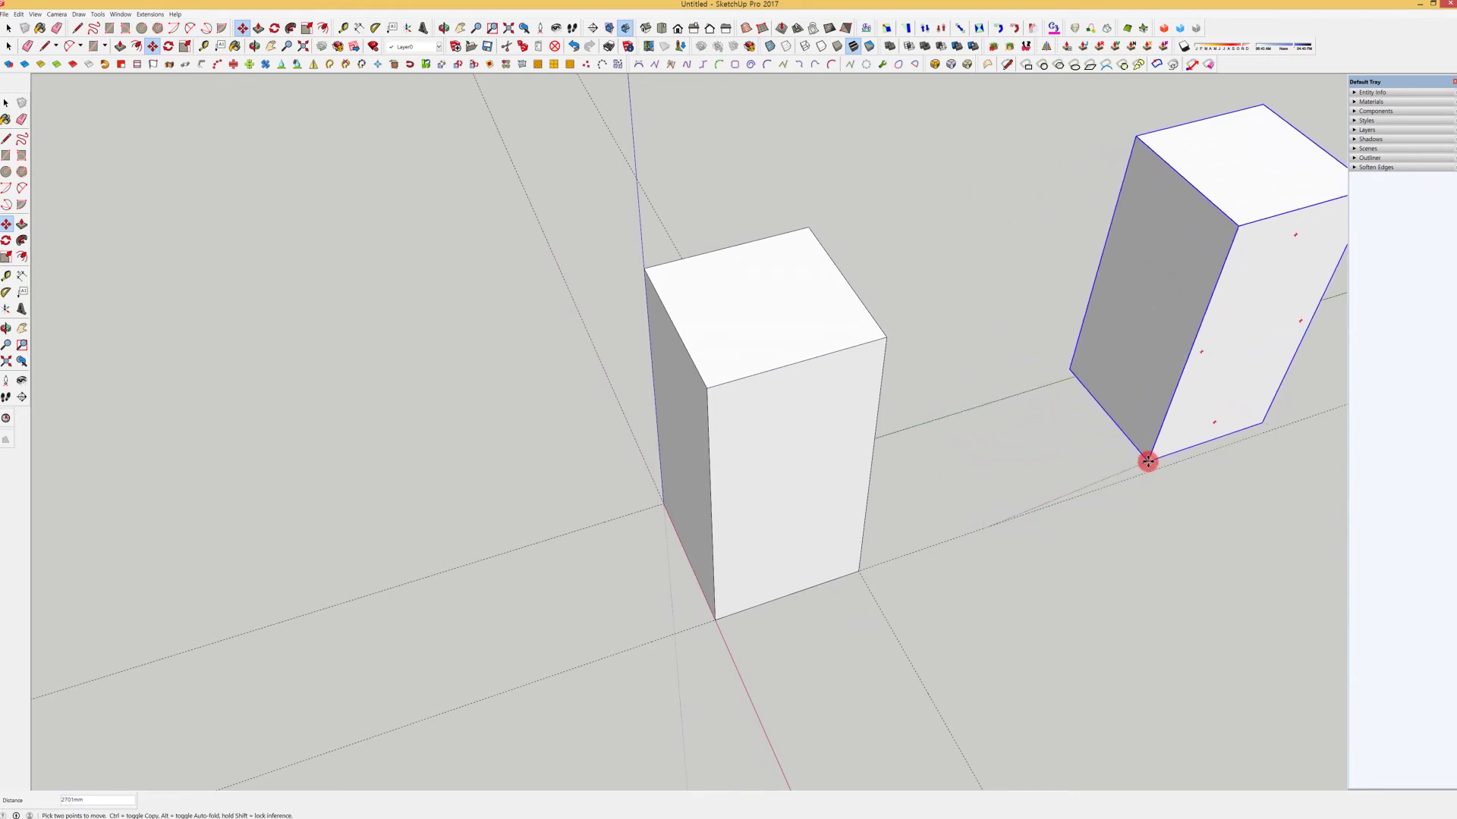
{"action": "key", "text": "ctrl"}
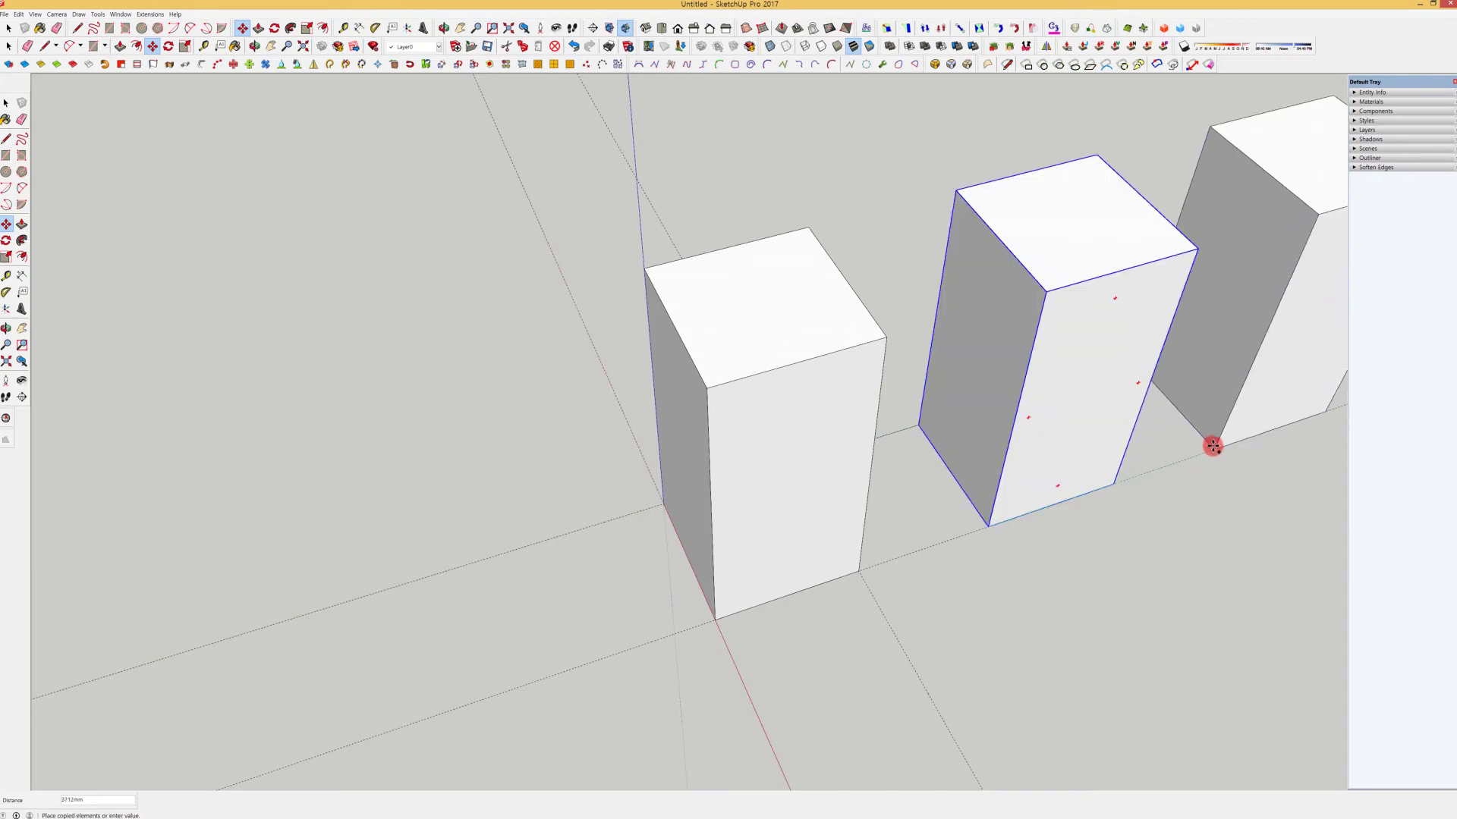
{"action": "left_click", "coordinate": [1221, 446]}
{"action": "middle_click_drag", "start_coordinate": [1082, 535], "coordinate": [1000, 470]}
{"action": "key", "text": "ctrl+z"}
{"action": "key", "text": "ctrl+z"}
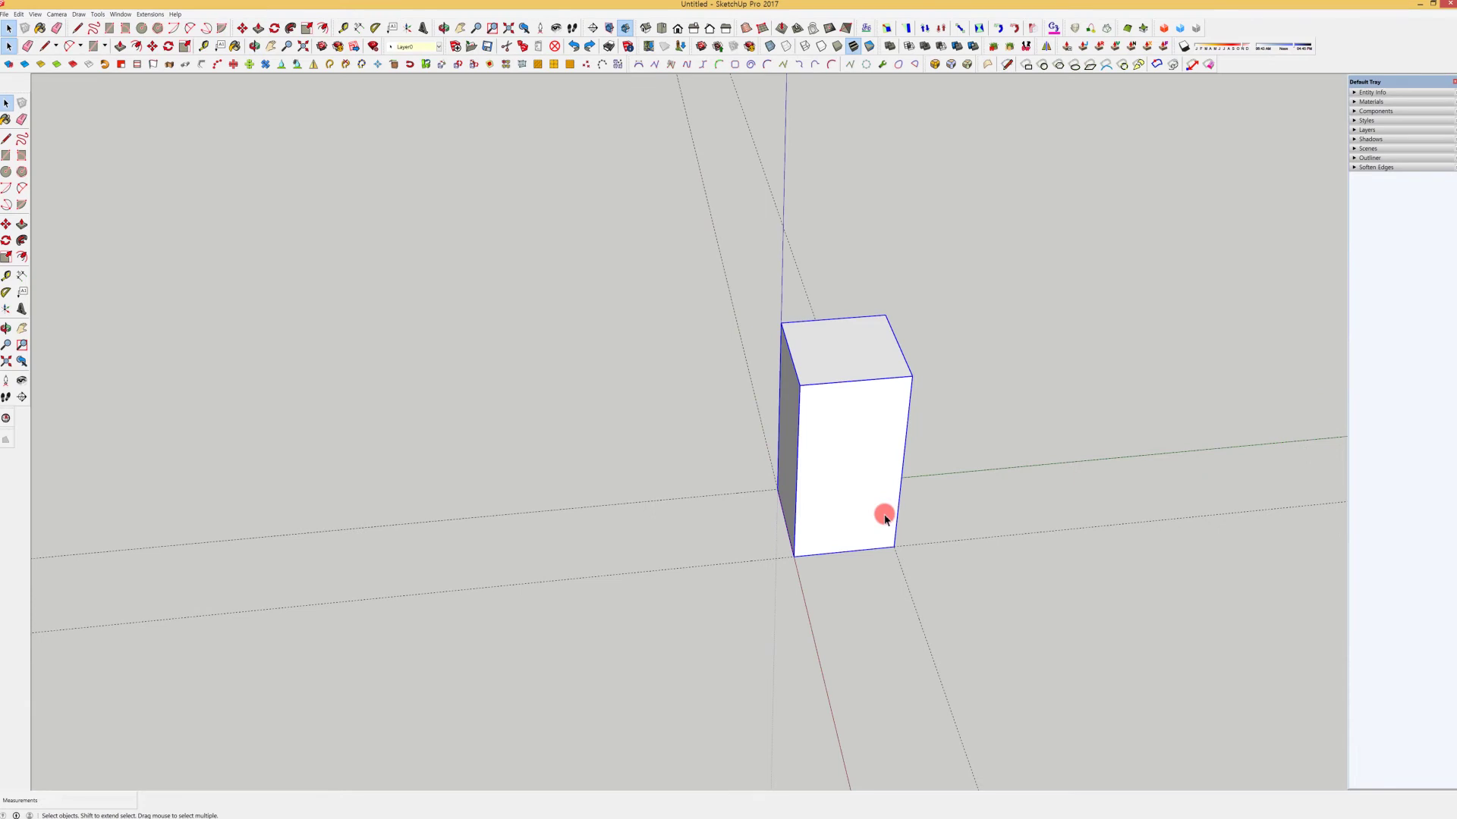
Copy the grouped box from its front bottom corner along the guide line at a distance of 6000 mm.
{"action": "left_click", "coordinate": [6, 223]}
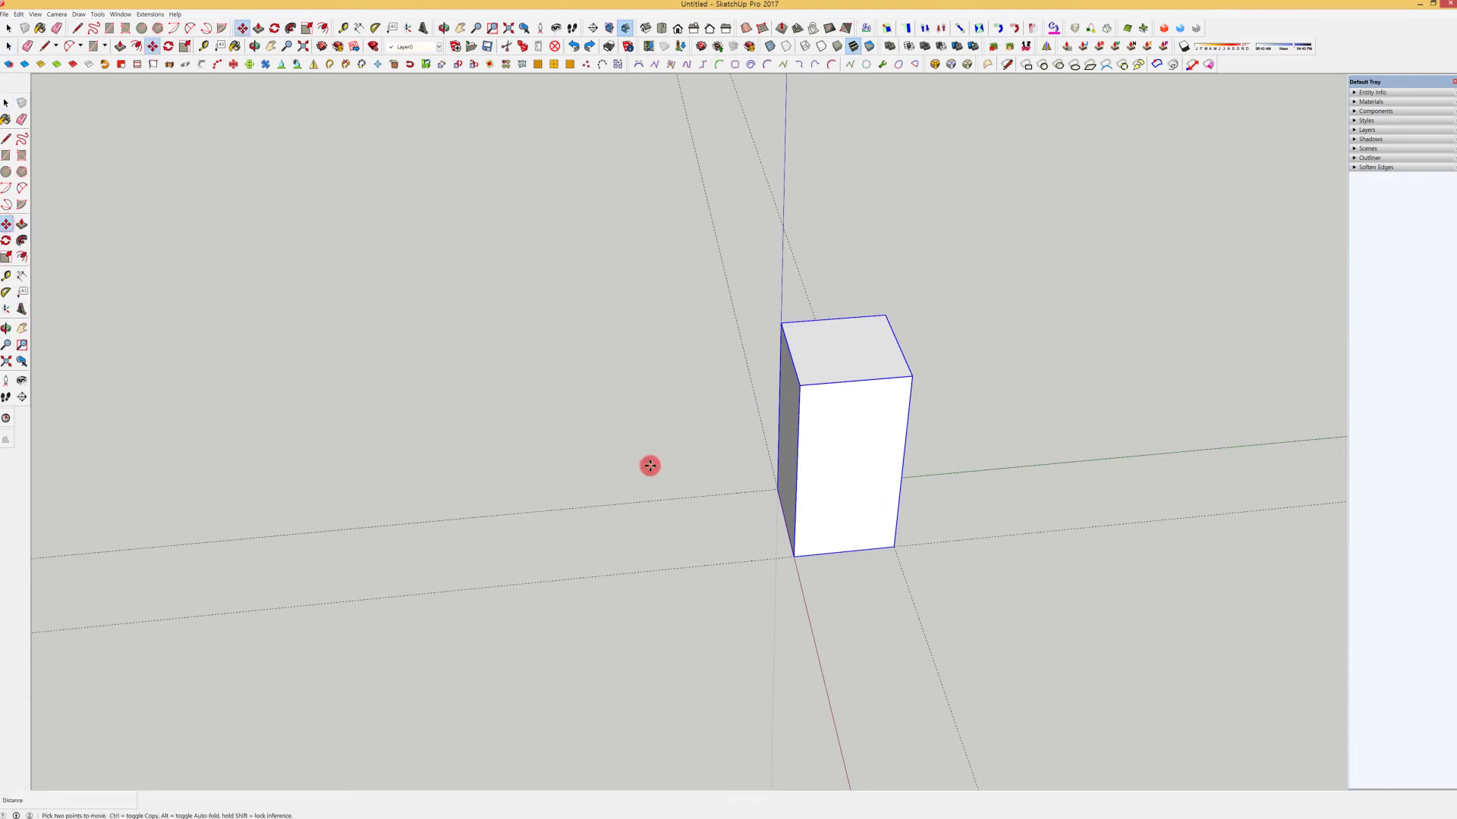
{"action": "left_click", "coordinate": [793, 557]}
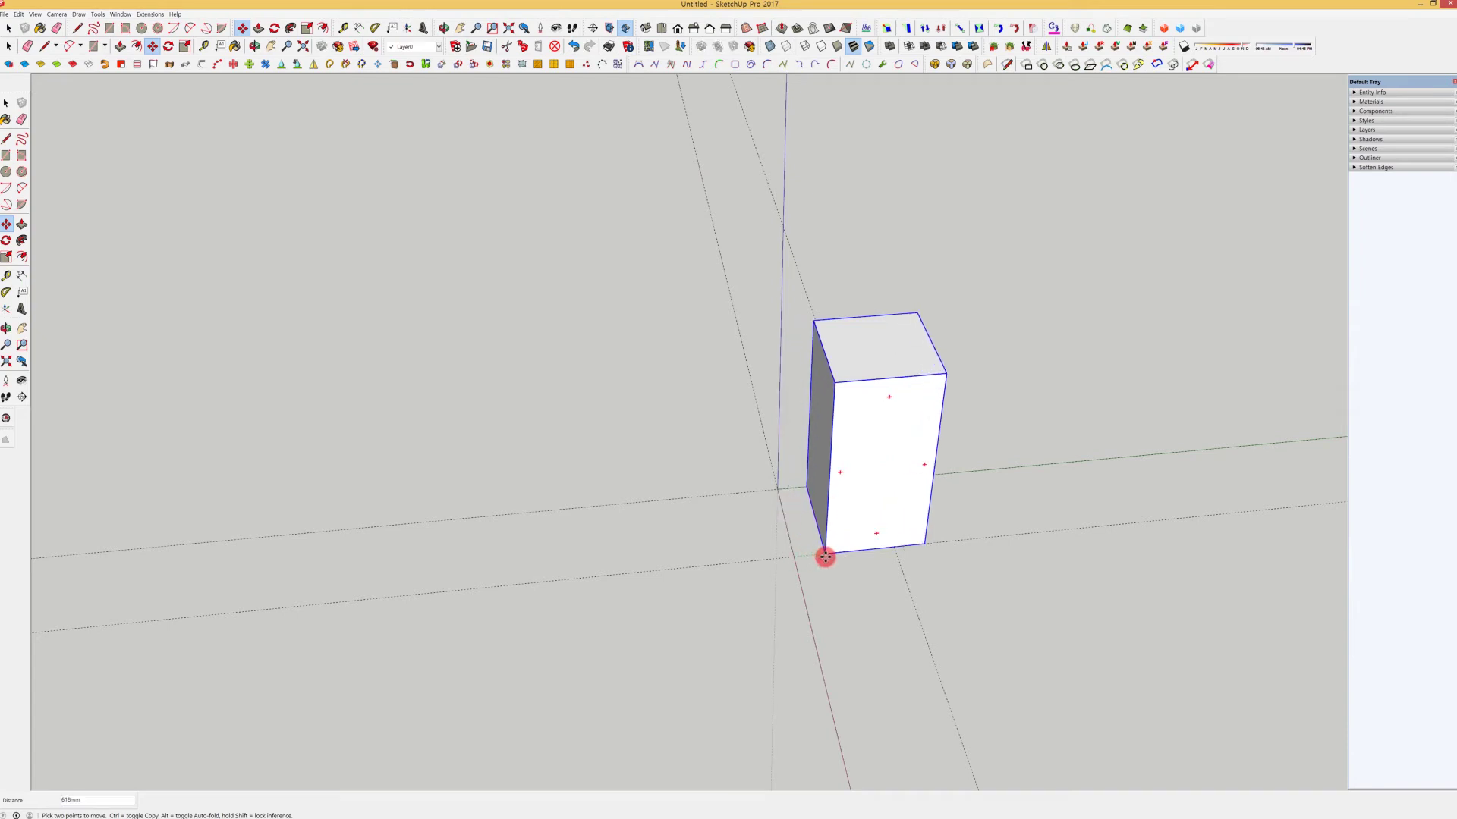
{"action": "key", "text": "ctrl"}
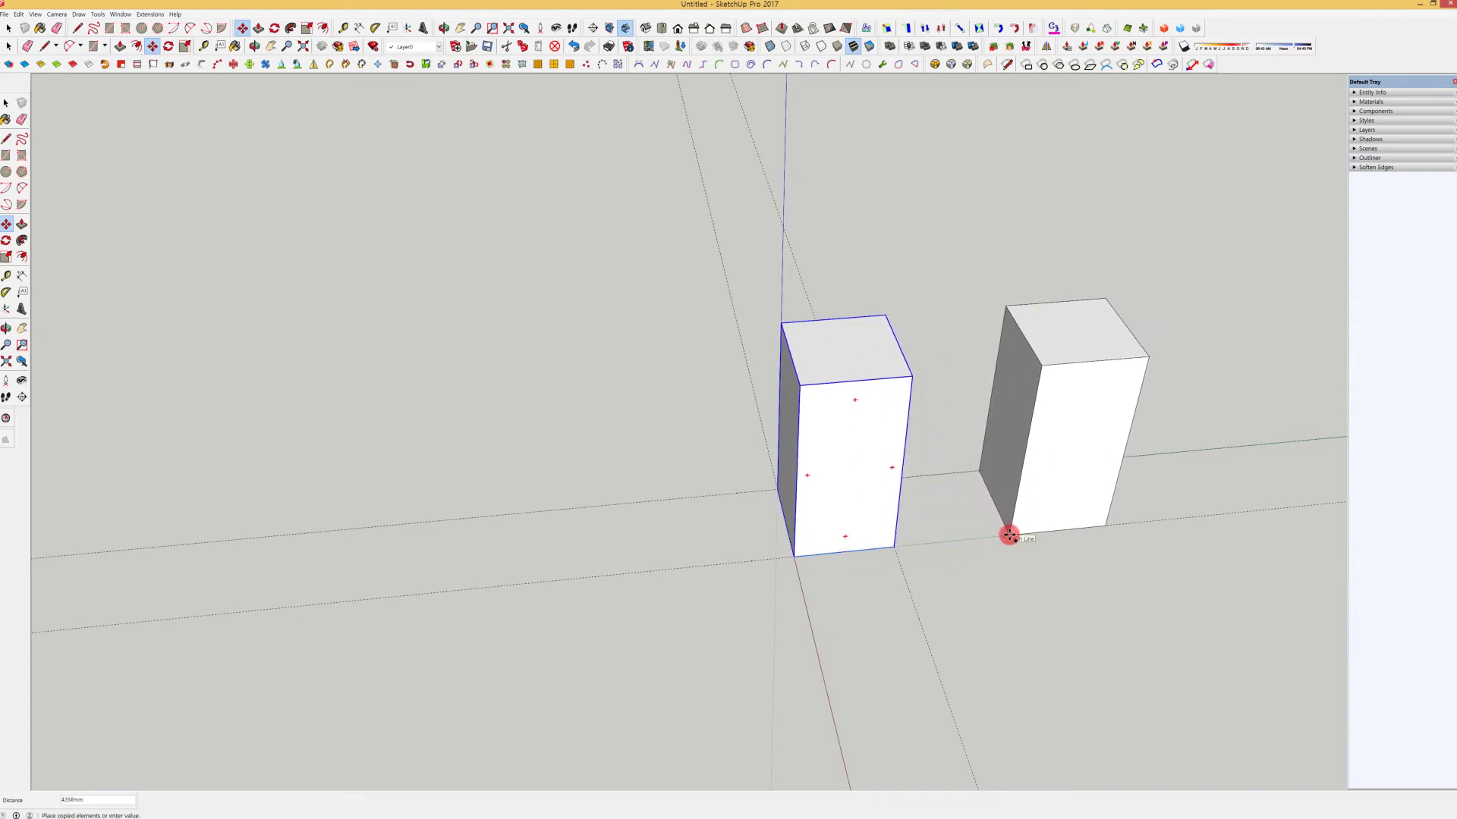
{"action": "left_click", "coordinate": [1009, 536]}
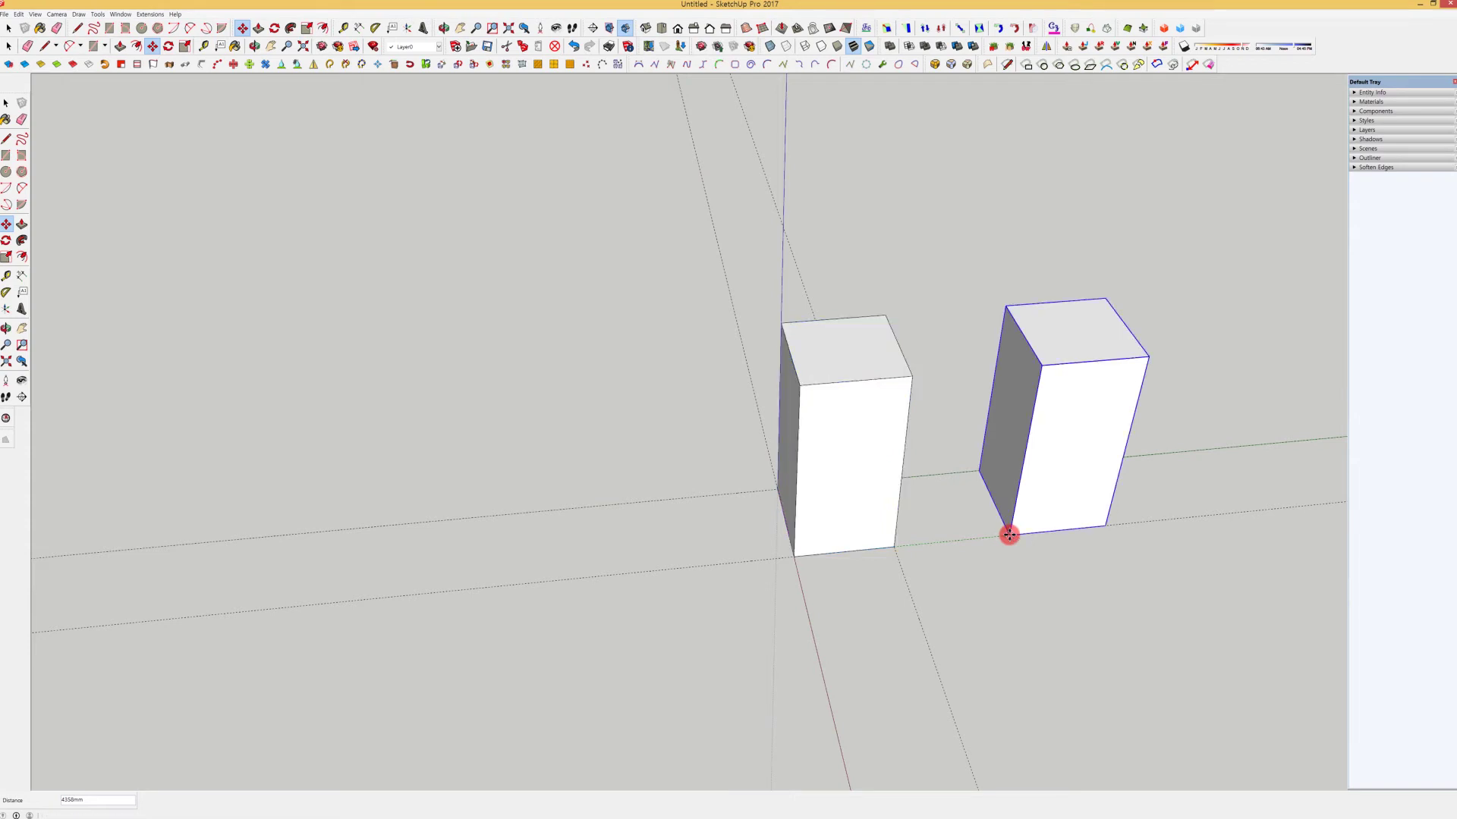
{"action": "type", "text": "6000"}
{"action": "key", "text": "Return"}
{"action": "key", "text": "space"}
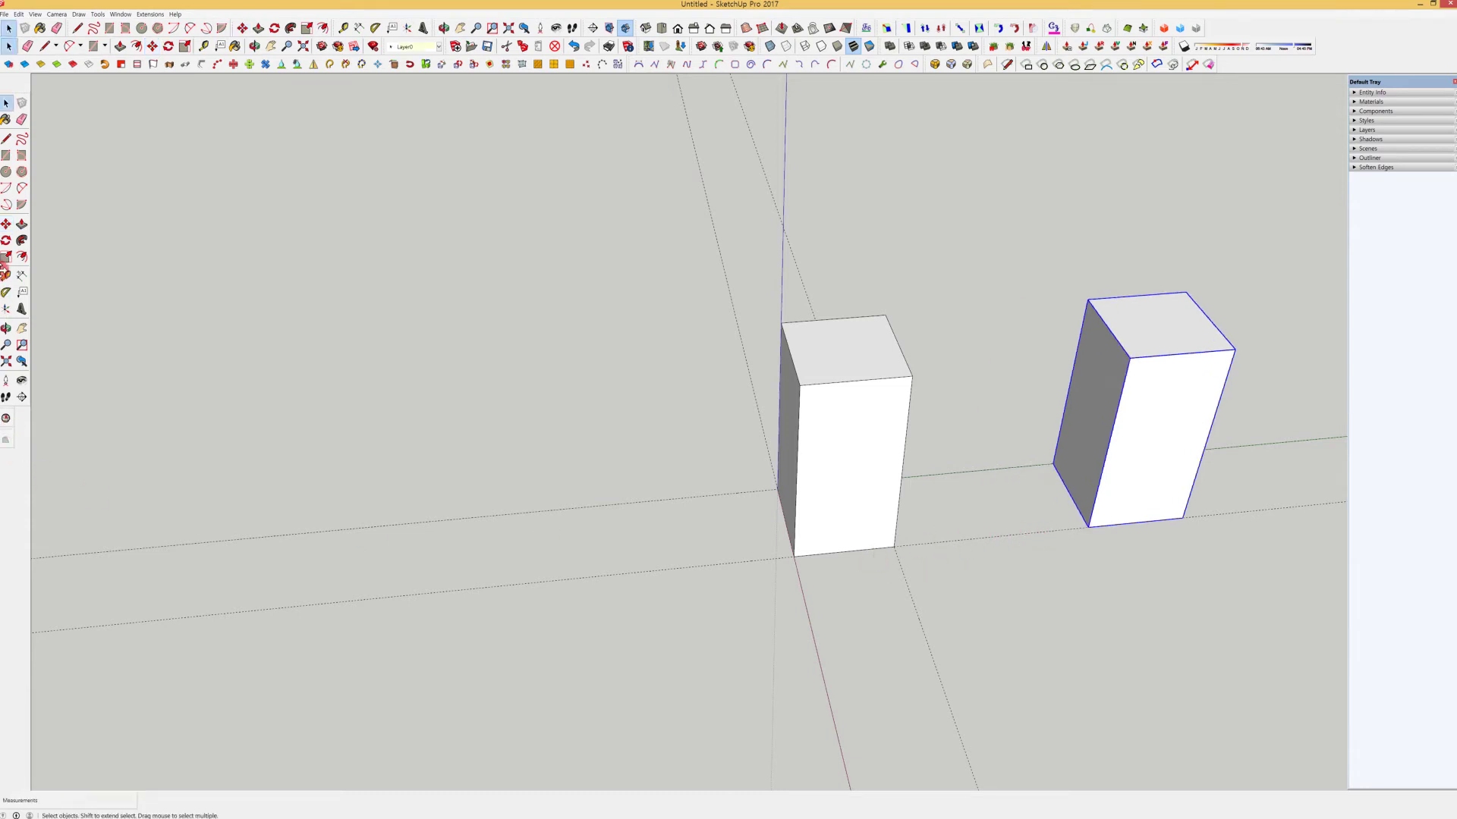
Measure the distance between the front bottom corners of the original box and its copy.
{"action": "left_click", "coordinate": [6, 275]}
{"action": "left_click", "coordinate": [795, 556]}
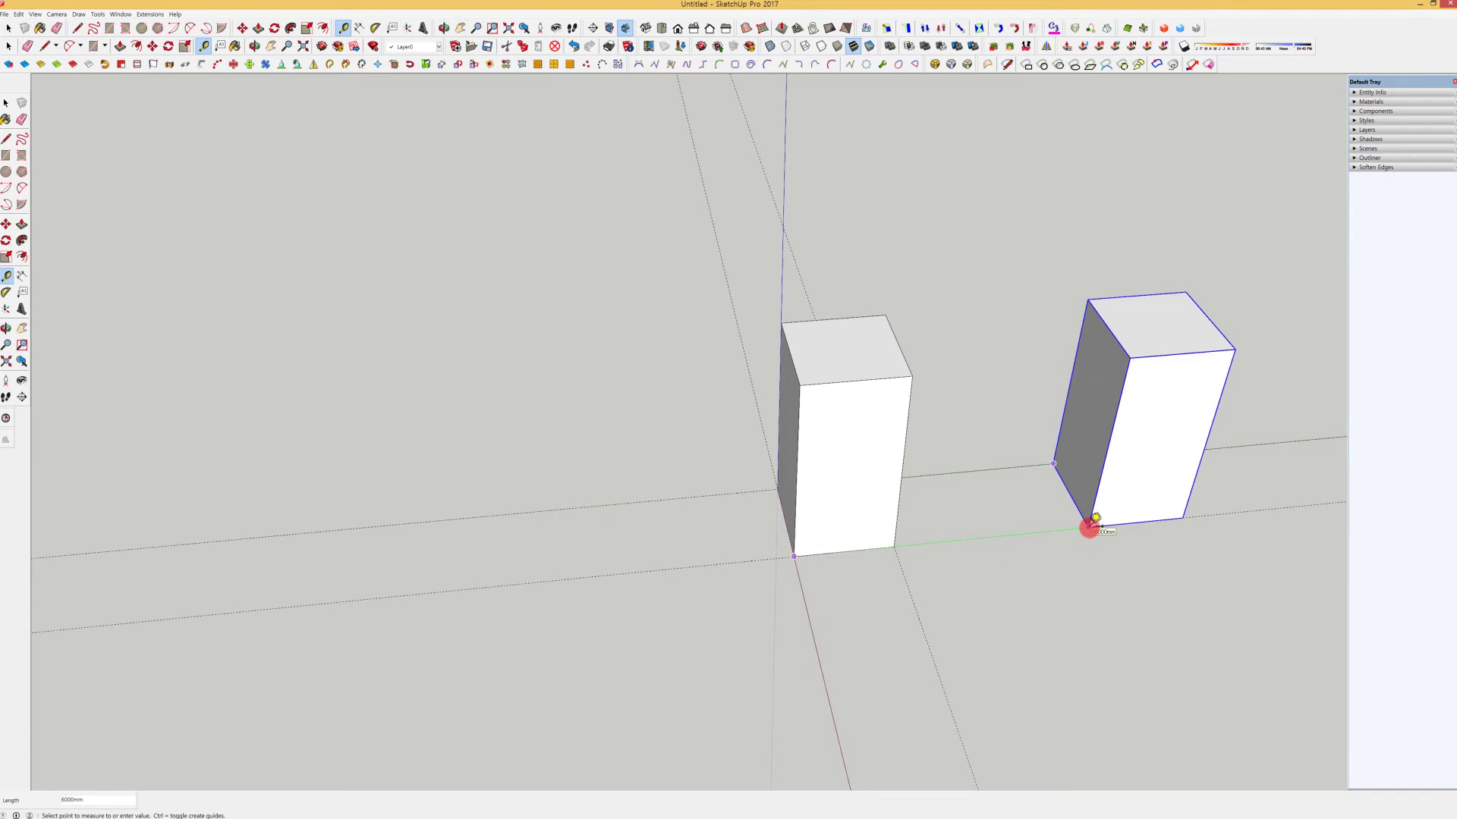
{"action": "key", "text": "space"}
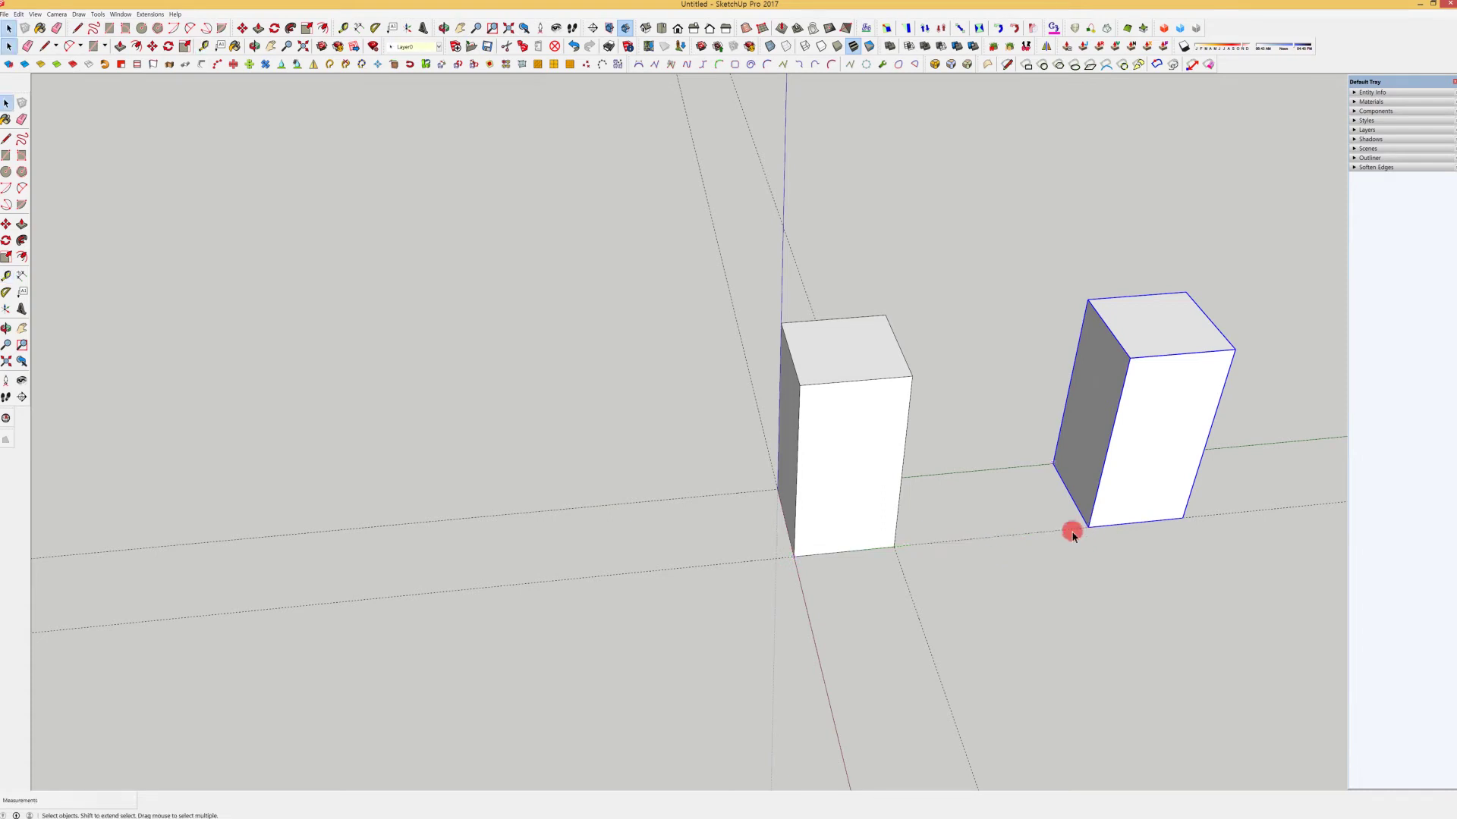
{"action": "scroll", "coordinate": [886, 422], "scroll_direction": "down", "scroll_amount": 4}
{"action": "middle_click_drag", "start_coordinate": [883, 432], "coordinate": [1044, 423]}
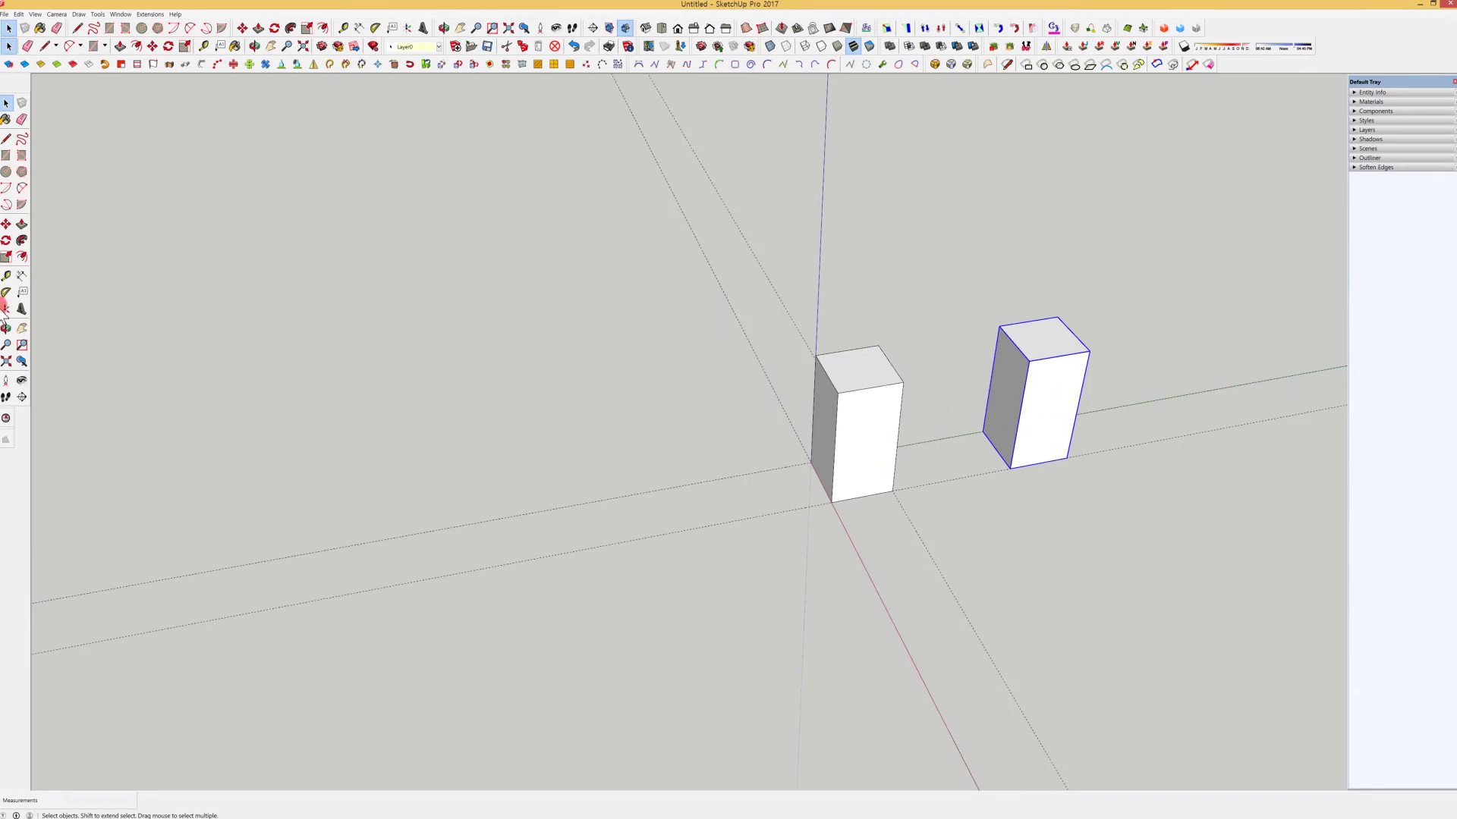
{"action": "left_click", "coordinate": [6, 224]}
{"action": "middle_click_drag", "start_coordinate": [842, 486], "coordinate": [860, 447]}
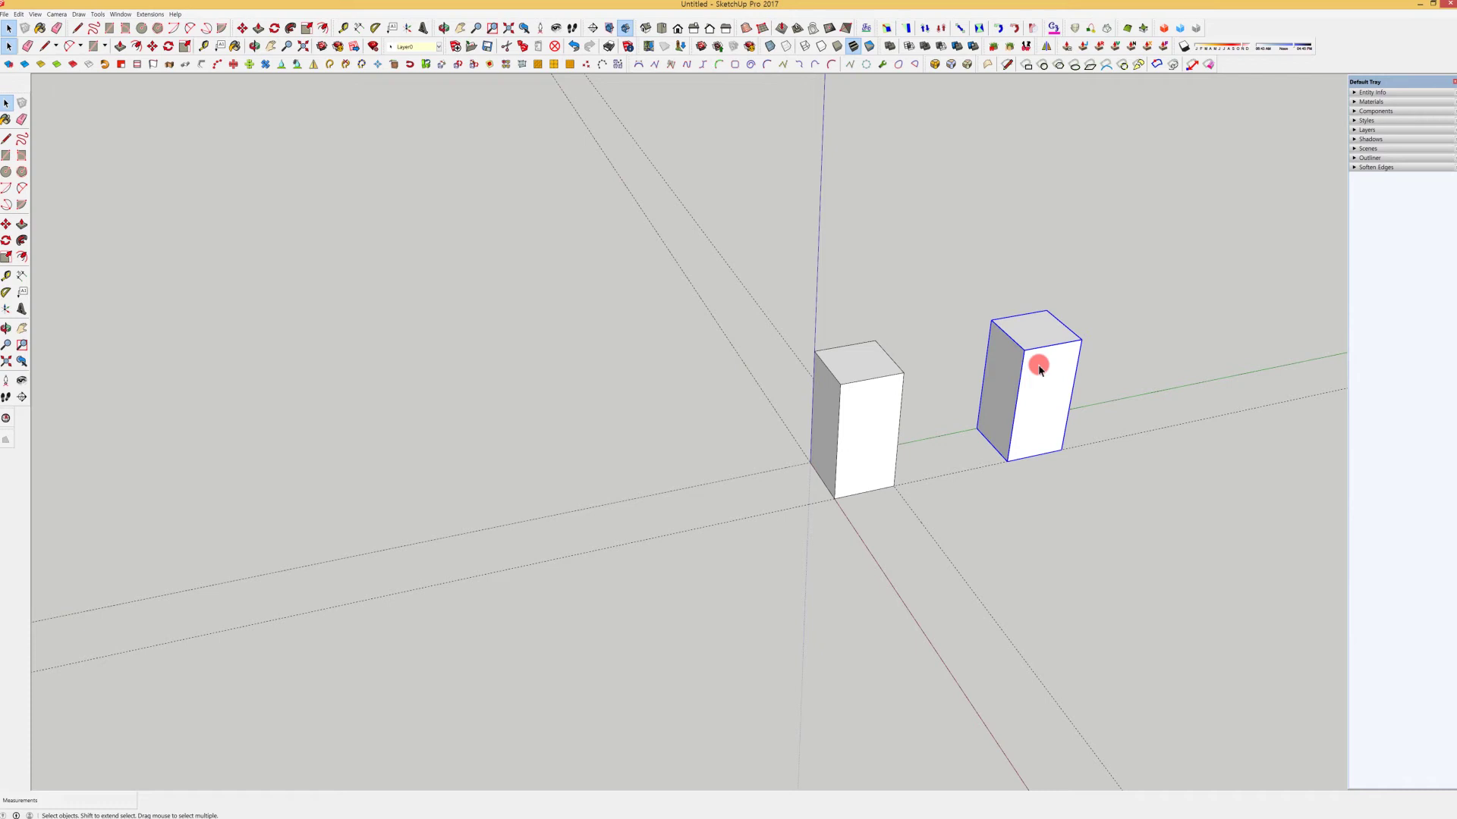
{"action": "middle_click_drag", "start_coordinate": [1027, 403], "coordinate": [1152, 384]}
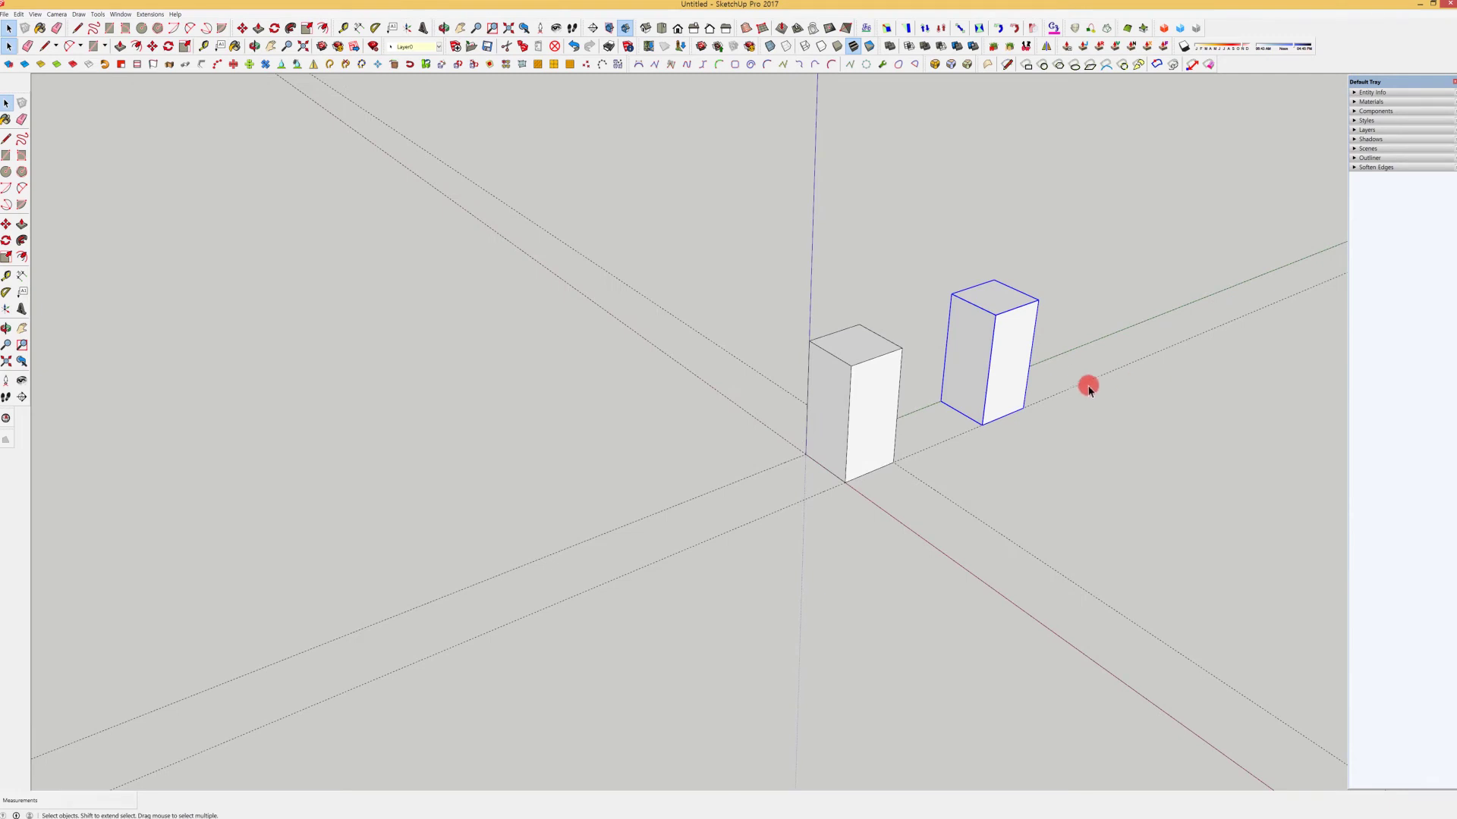
{"action": "middle_click_drag", "start_coordinate": [986, 404], "coordinate": [513, 381]}
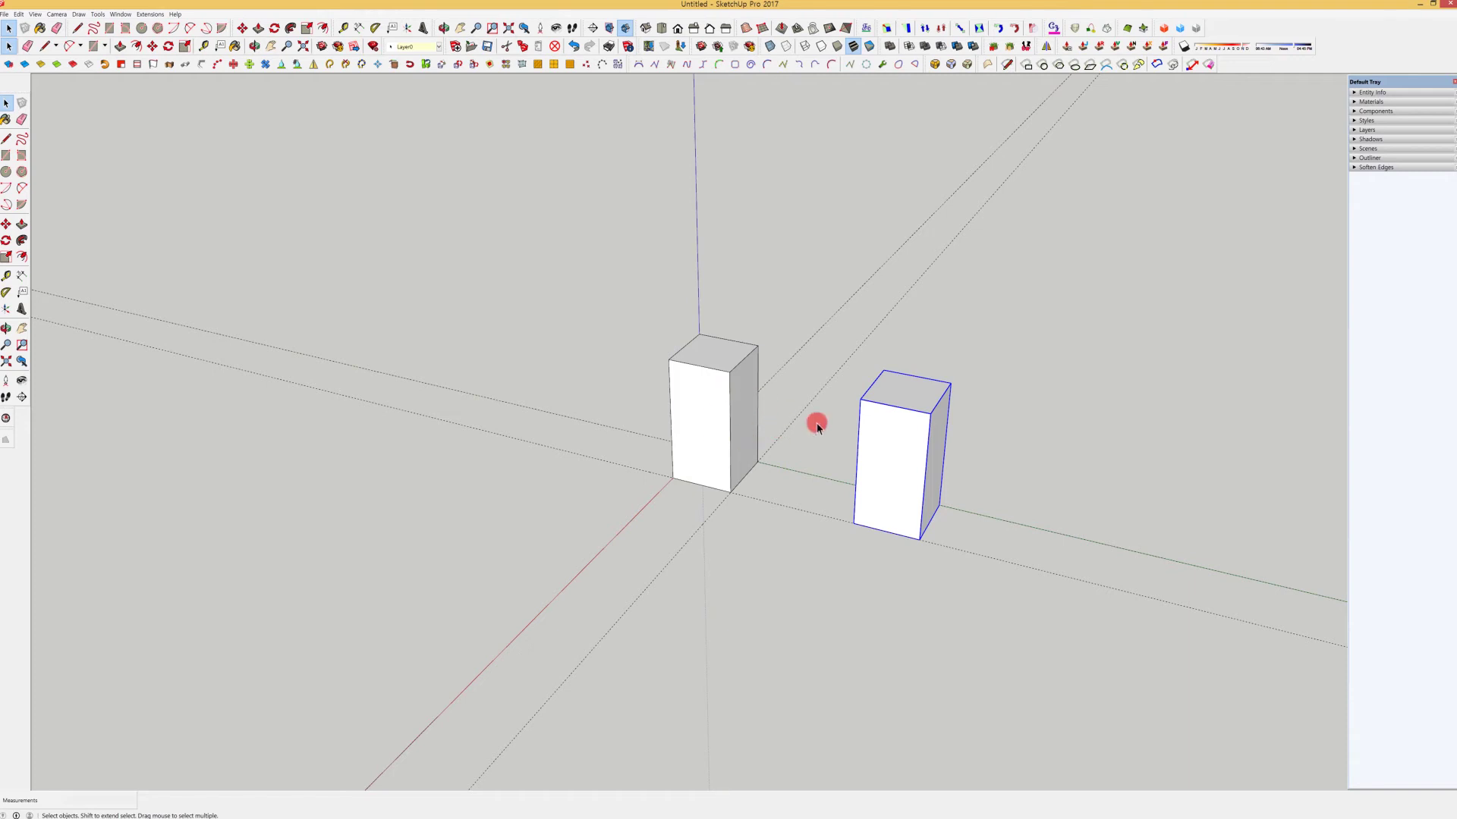
{"action": "middle_click_drag", "start_coordinate": [816, 420], "coordinate": [1145, 452]}
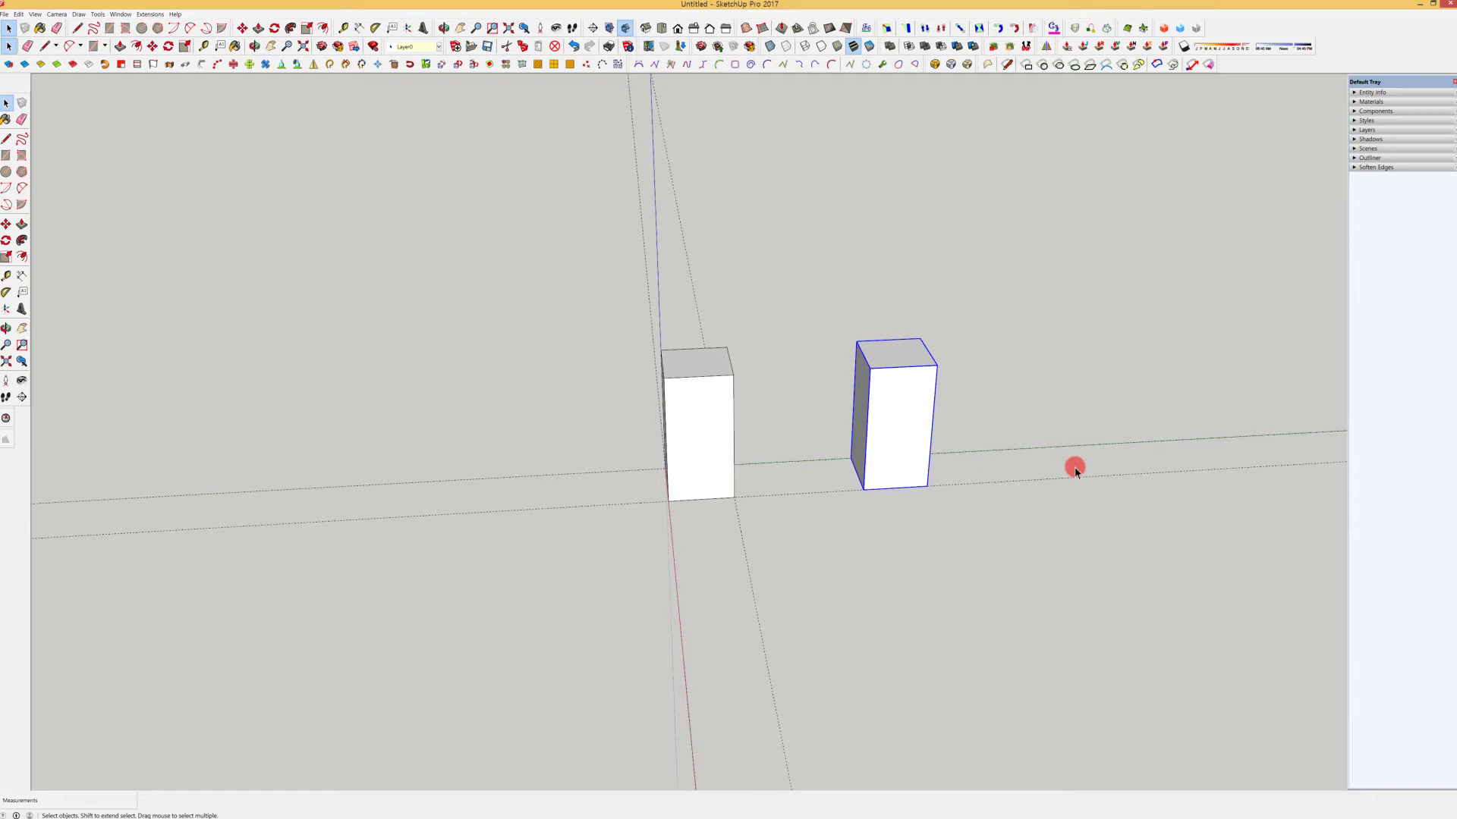
Undo the copy and the grouping of the box, and select its top and front faces individually.
{"action": "key", "text": "ctrl+z"}
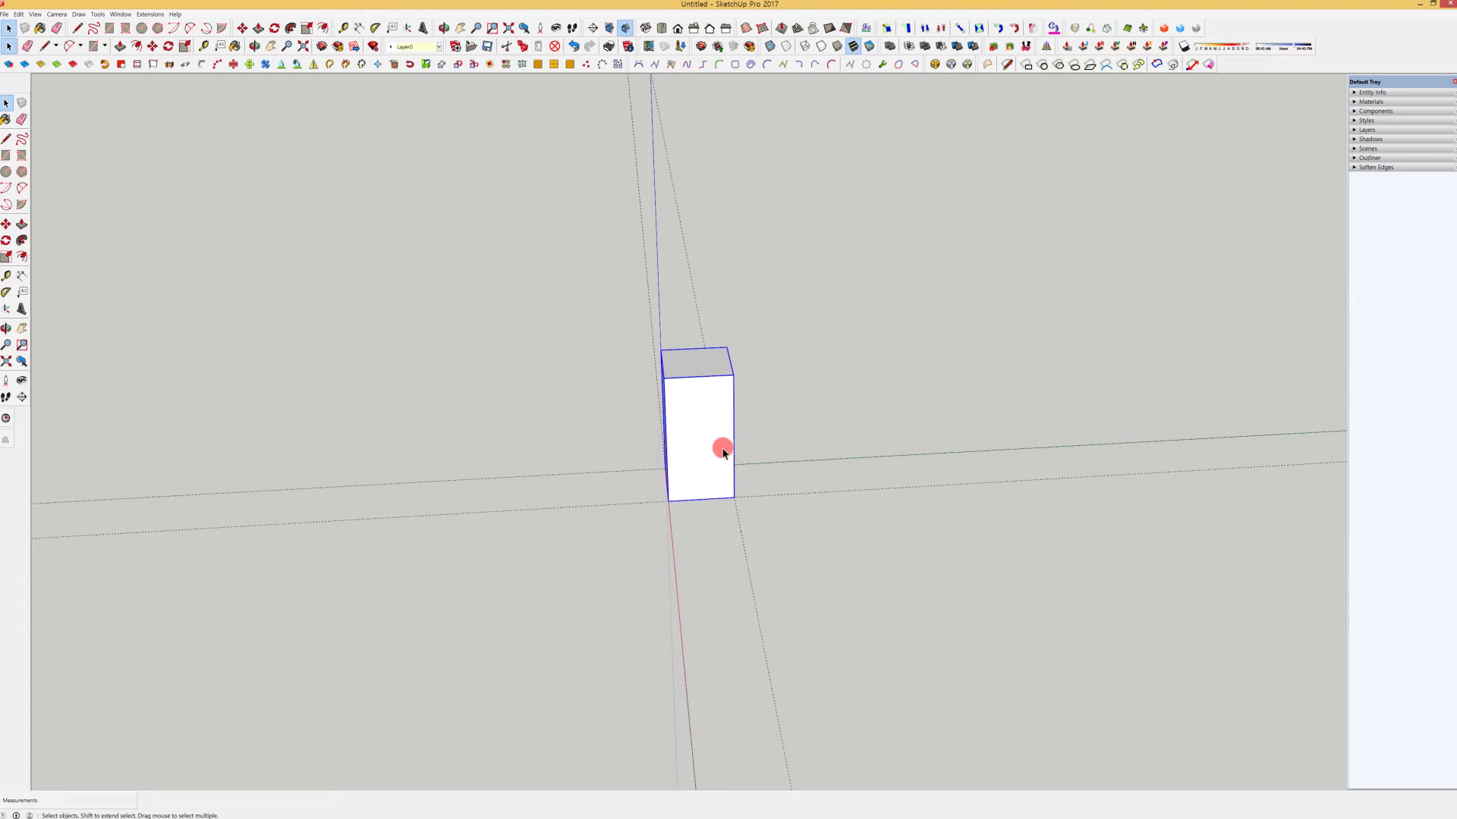
{"action": "middle_click_drag", "start_coordinate": [722, 452], "coordinate": [920, 488]}
{"action": "left_click", "coordinate": [712, 395]}
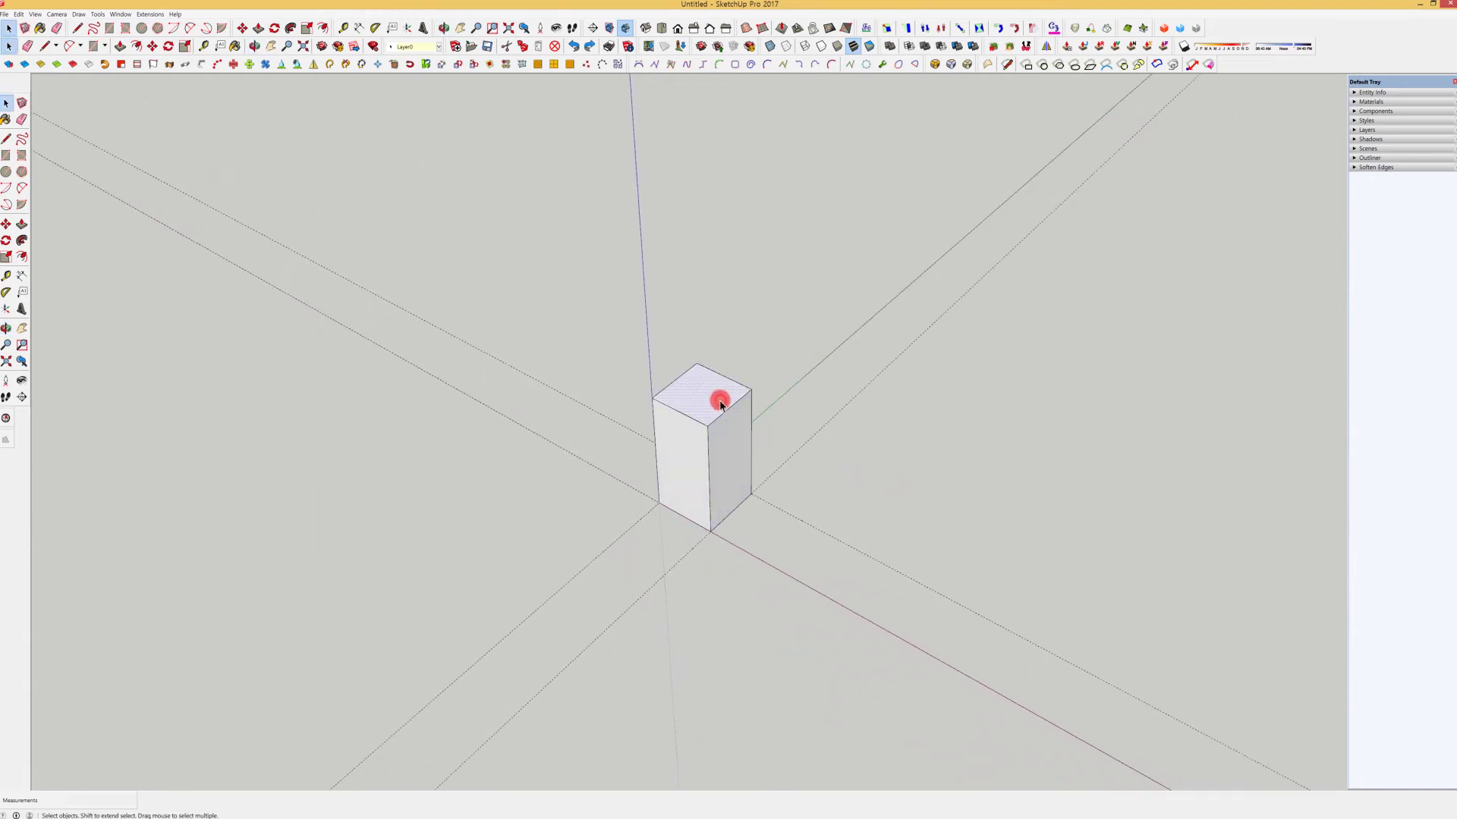
{"action": "middle_click_drag", "start_coordinate": [701, 496], "coordinate": [927, 471]}
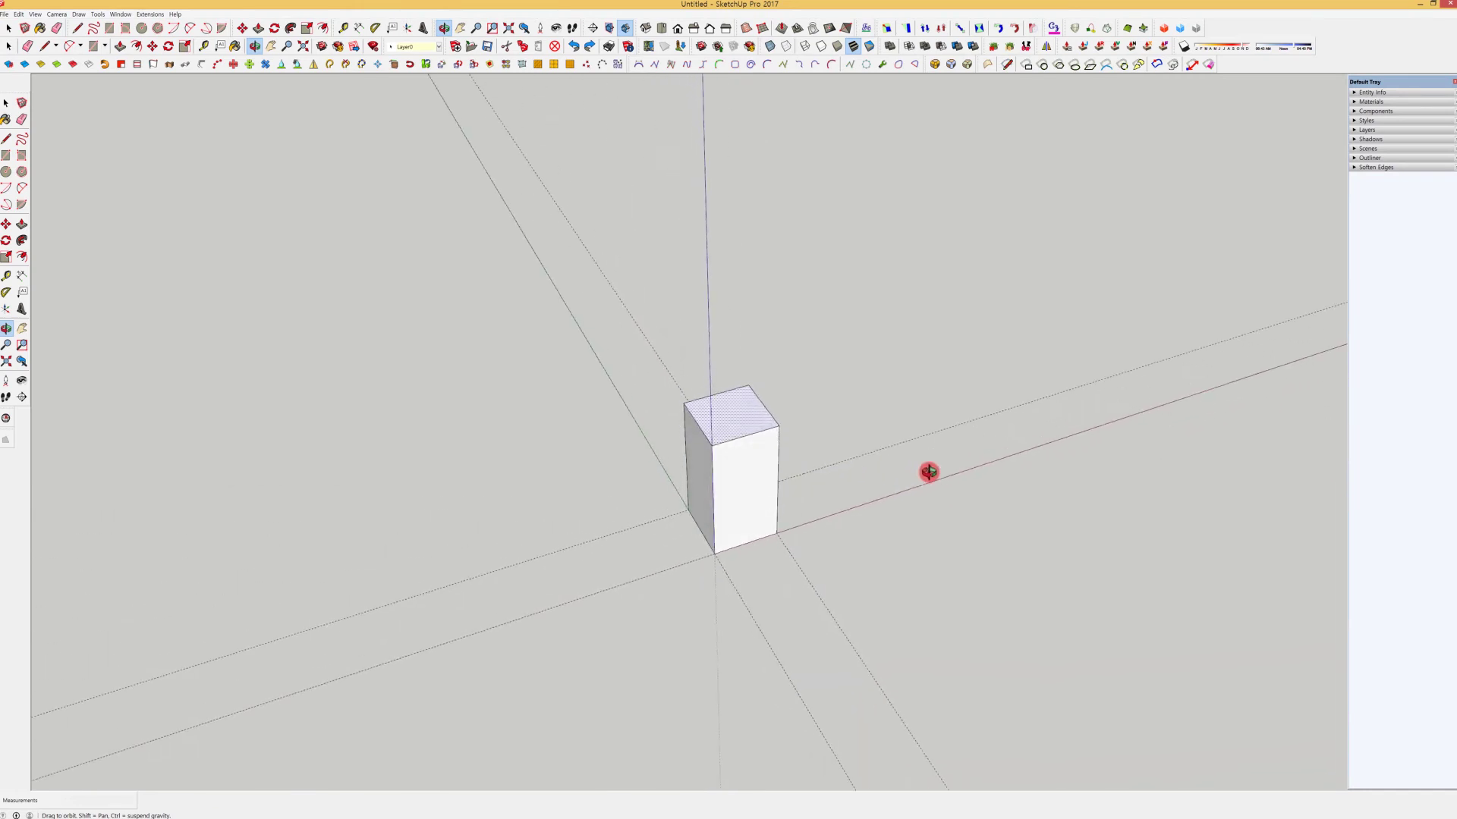
{"action": "middle_click_drag", "start_coordinate": [816, 522], "coordinate": [653, 426]}
{"action": "middle_click_drag", "start_coordinate": [819, 423], "coordinate": [540, 413]}
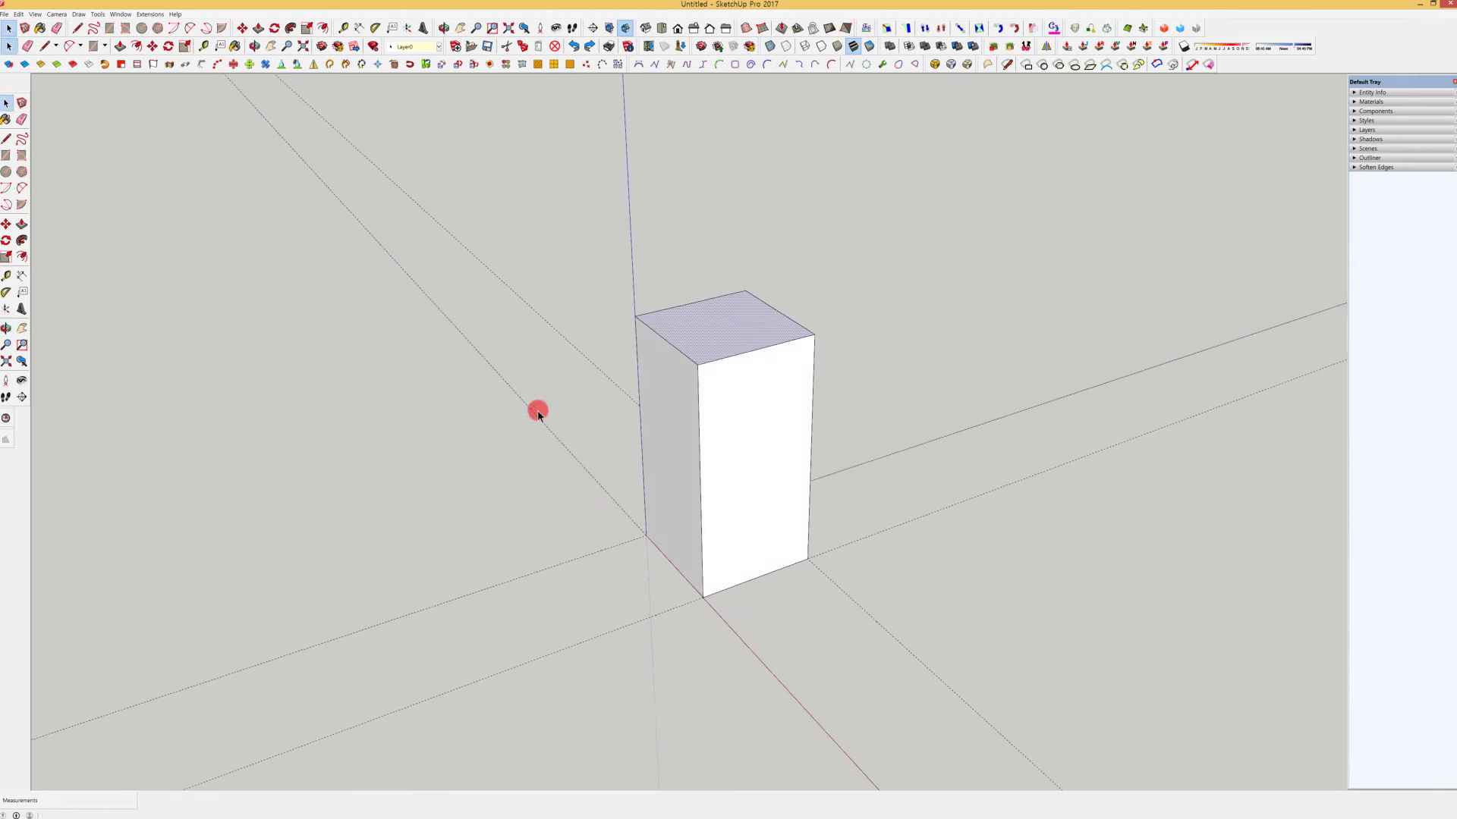
{"action": "left_click", "coordinate": [739, 440]}
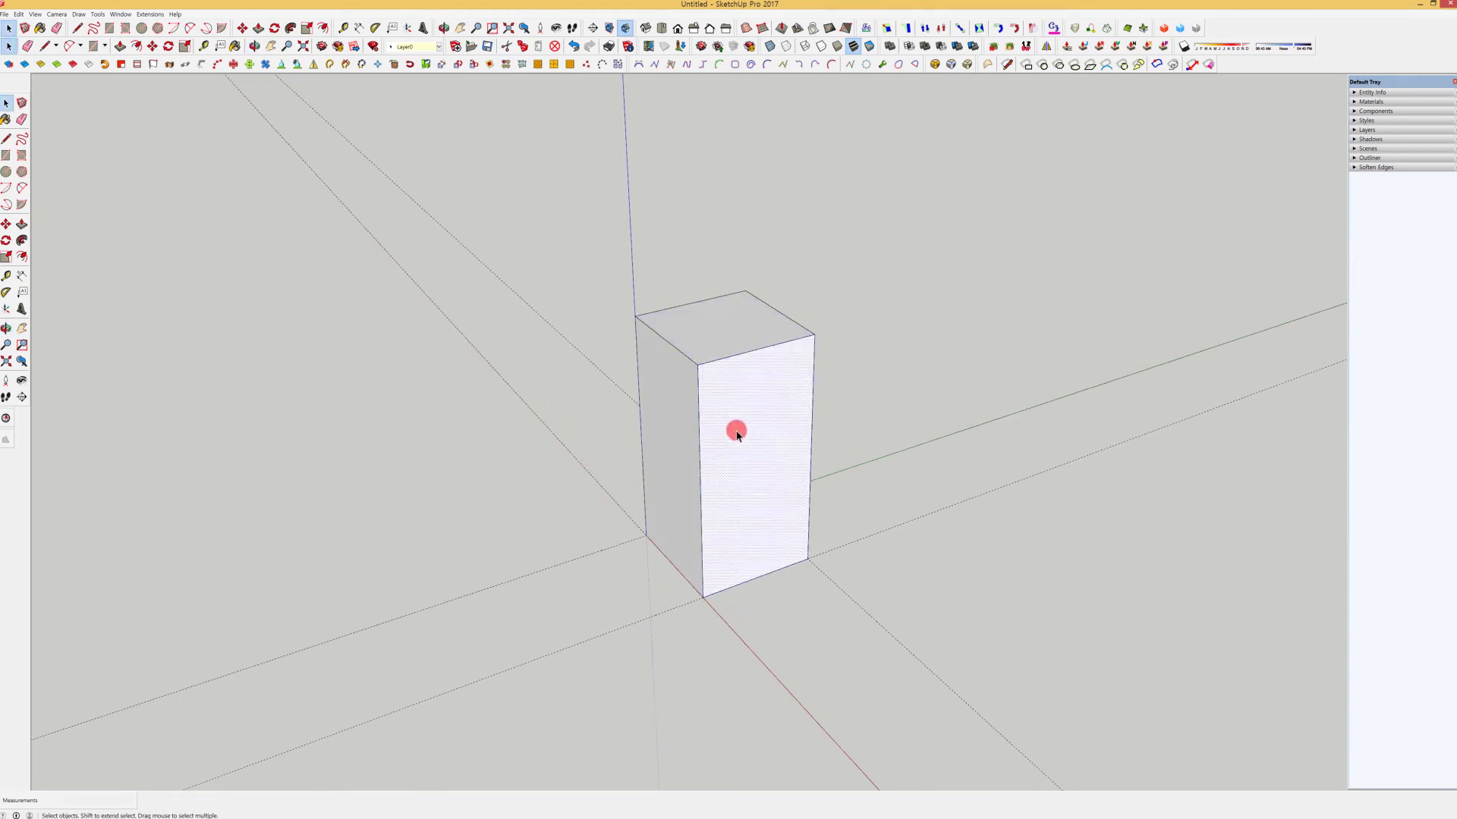
Select the whole box with all connected geometry and make it a component with the definition name 1.
{"action": "triple_click", "coordinate": [703, 358]}
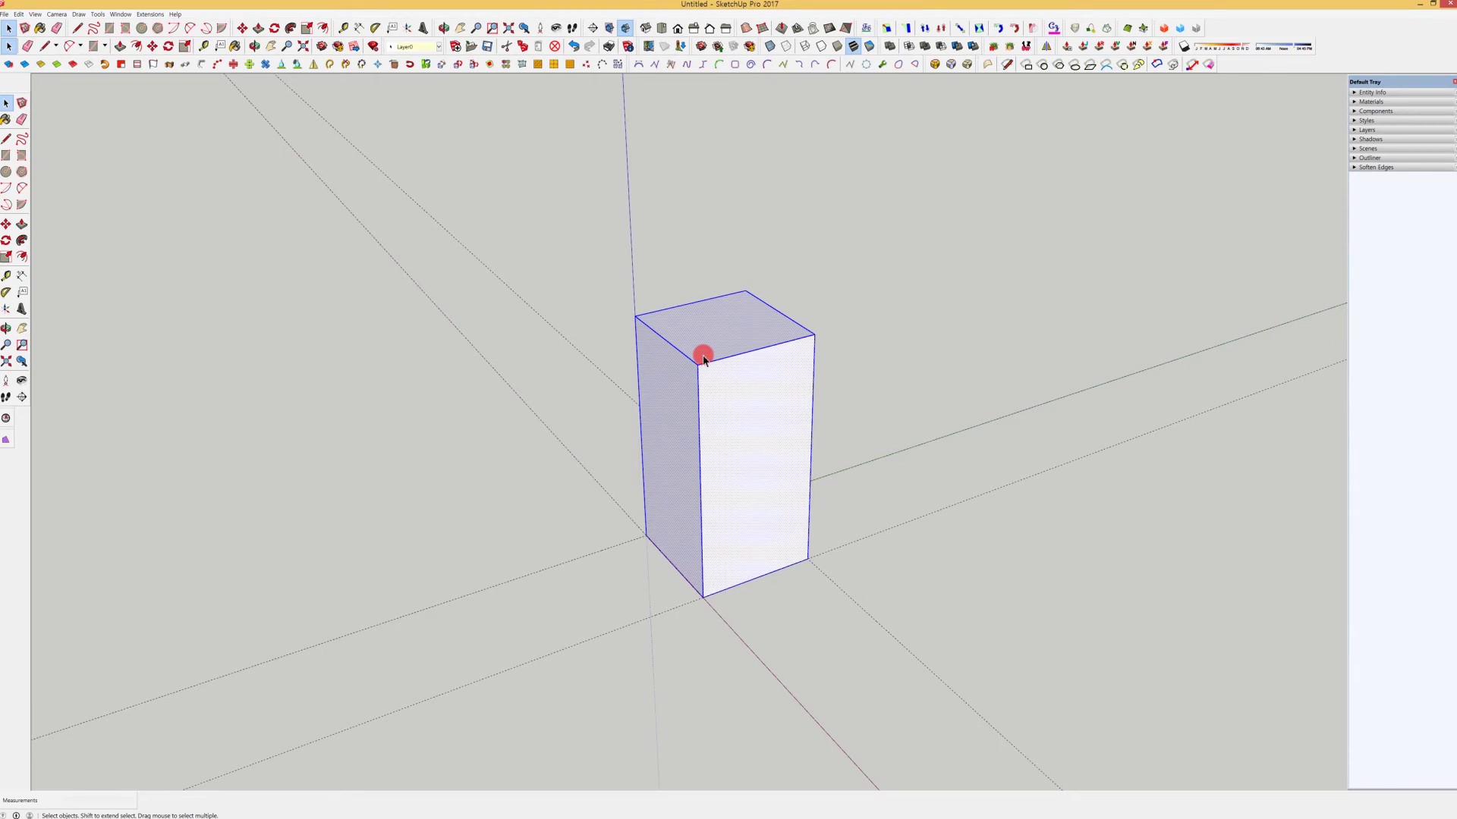
{"action": "right_click", "coordinate": [703, 359]}
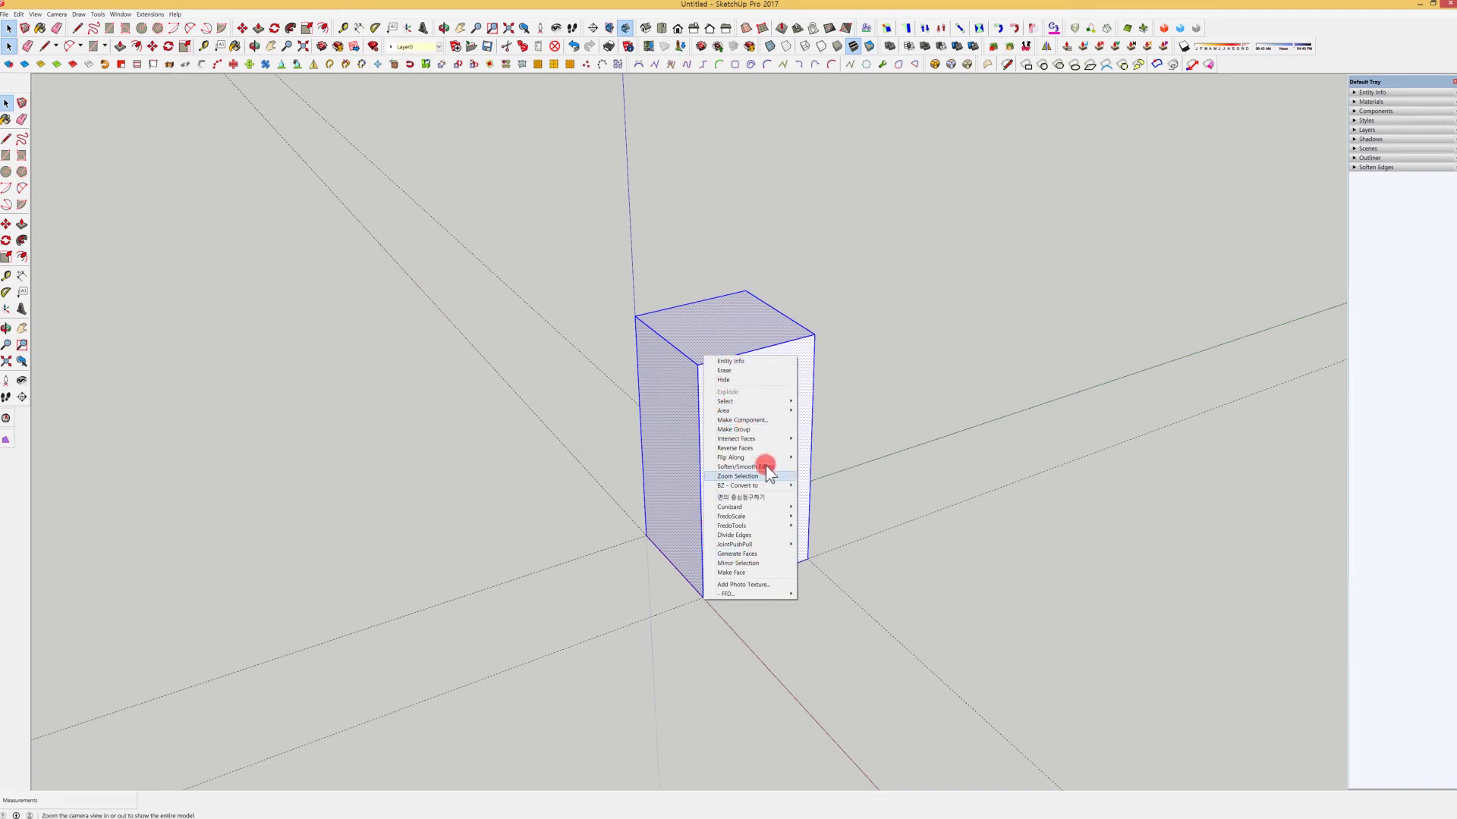
{"action": "left_click", "coordinate": [756, 420]}
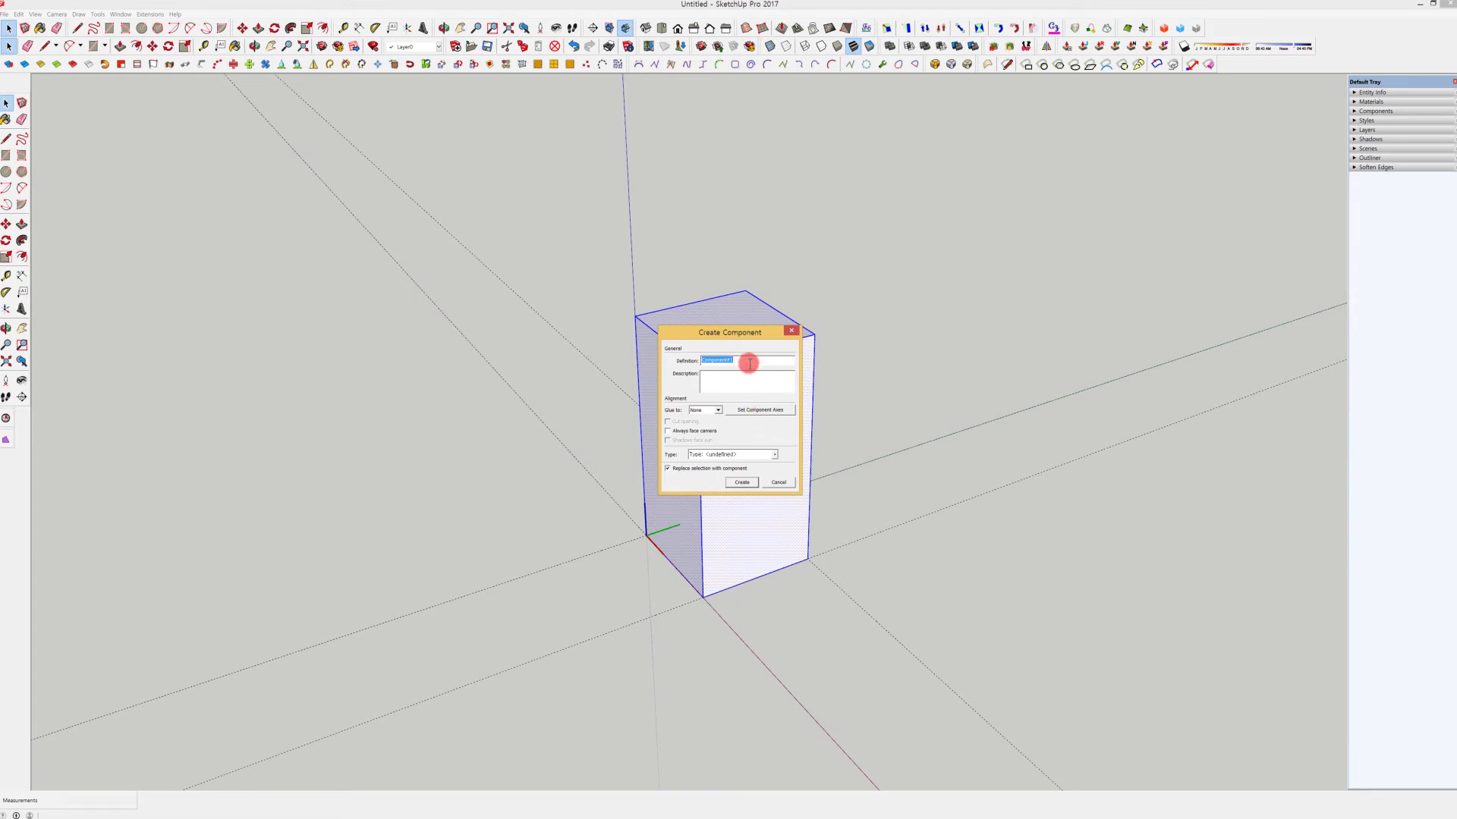
{"action": "type", "text": "1"}
{"action": "left_click", "coordinate": [742, 484]}
Copy the box component from its front bottom corner along the guide line, placing it beside the original.
{"action": "key", "text": "o"}
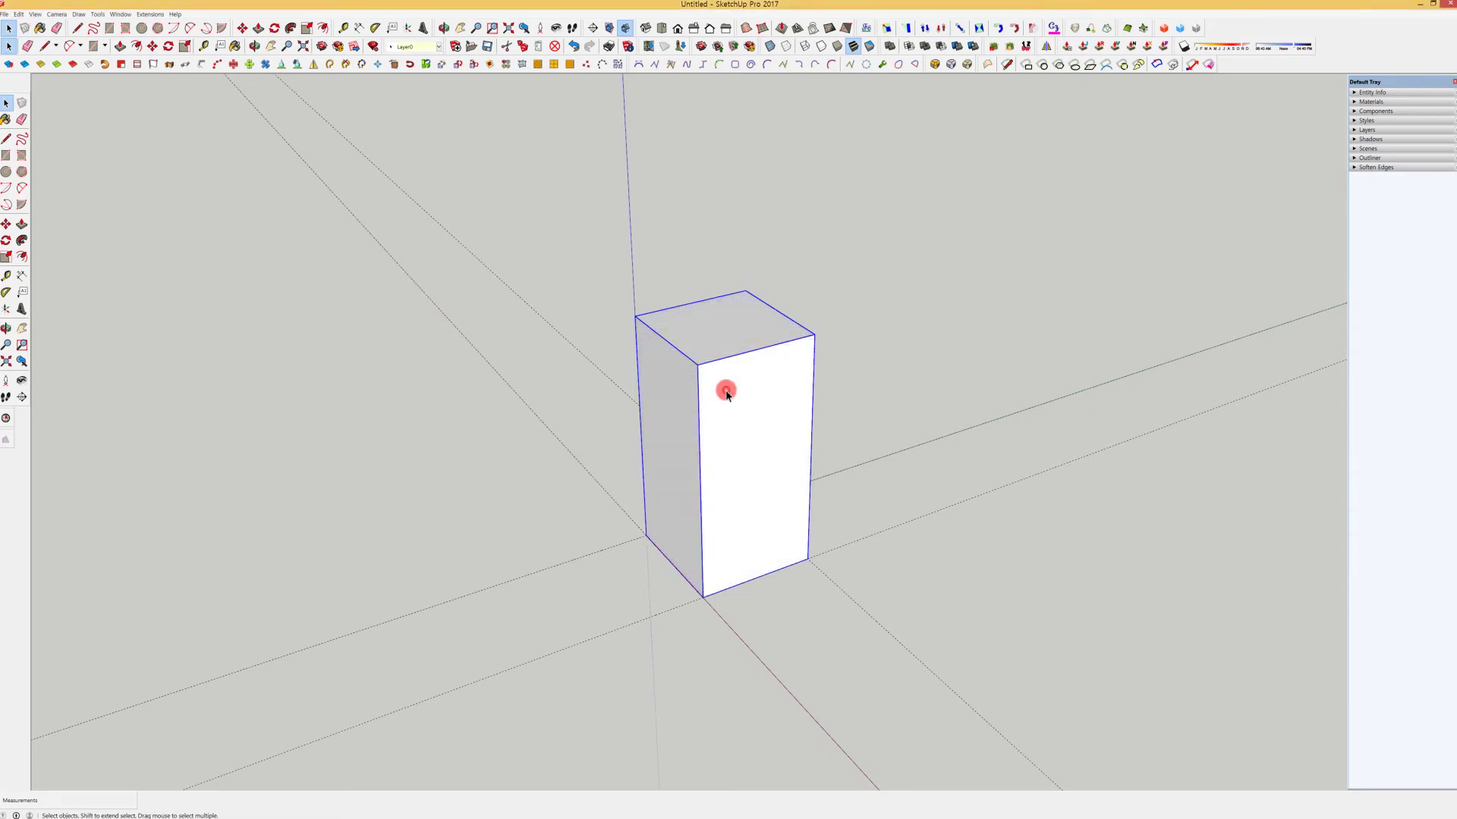
{"action": "left_click_drag", "start_coordinate": [735, 452], "coordinate": [855, 470]}
{"action": "key", "text": "space"}
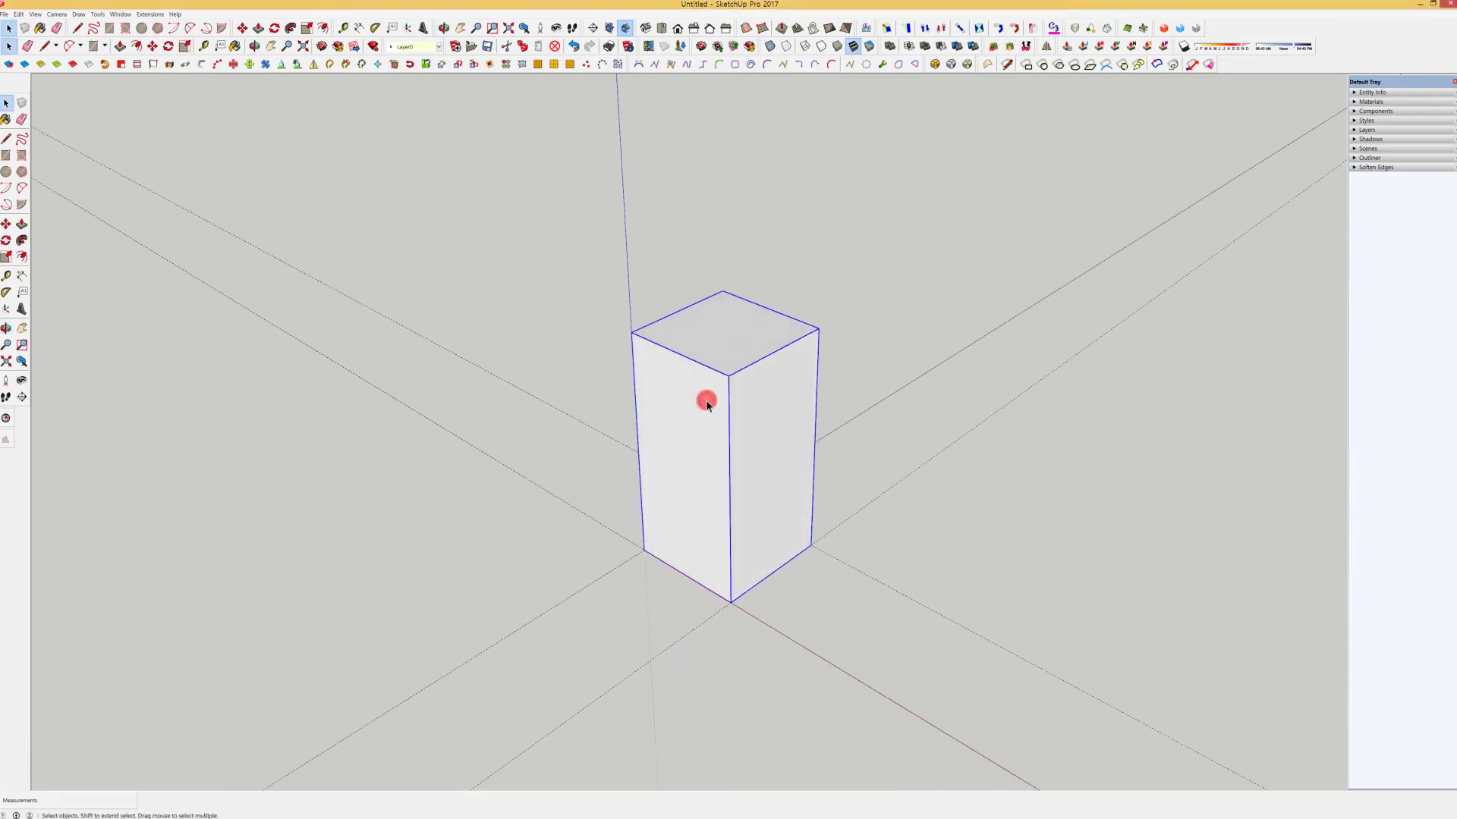
{"action": "middle_click_drag", "start_coordinate": [786, 399], "coordinate": [732, 458]}
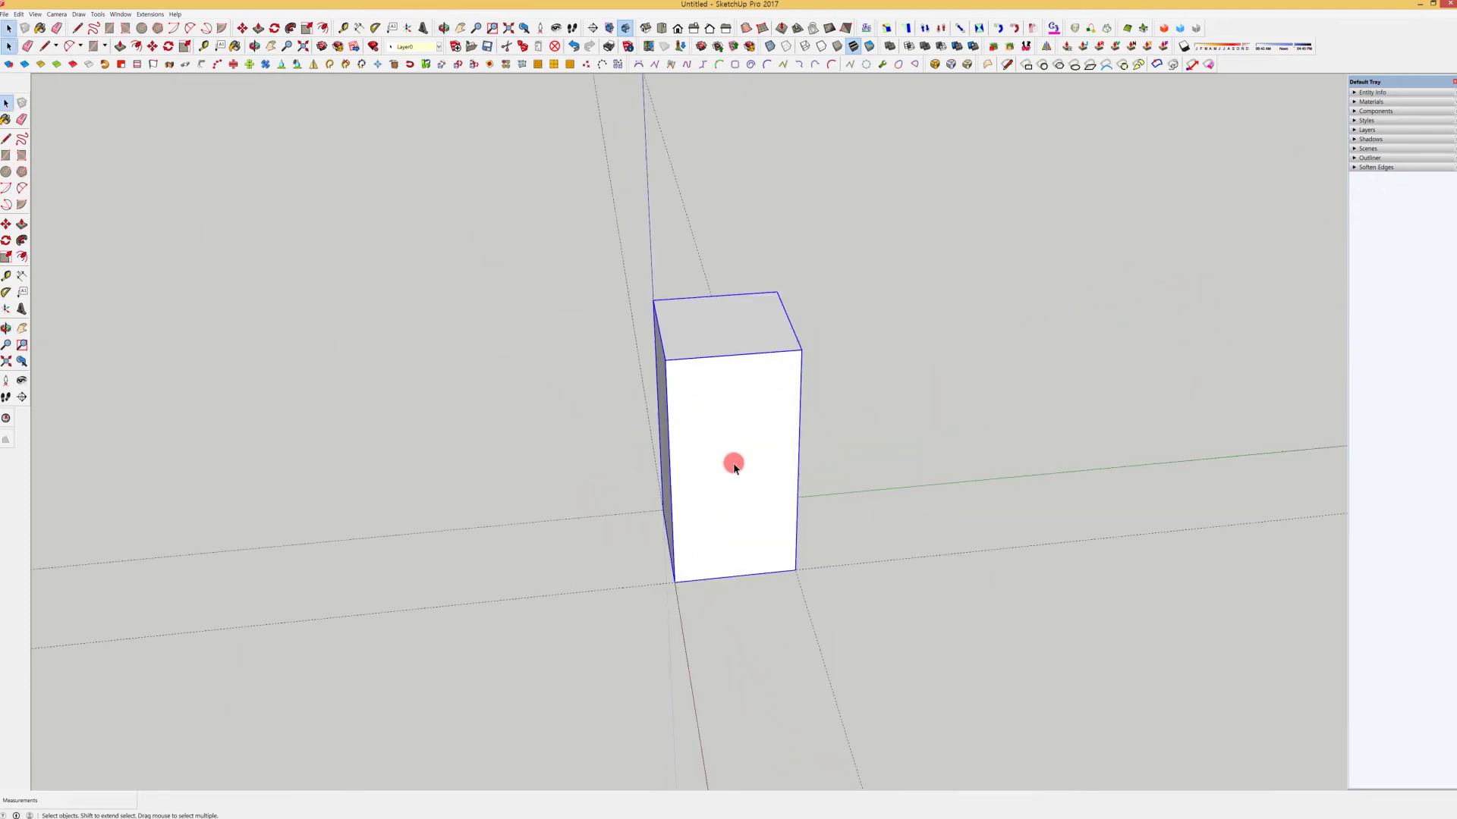
{"action": "key", "text": "m"}
{"action": "left_click", "coordinate": [675, 581]}
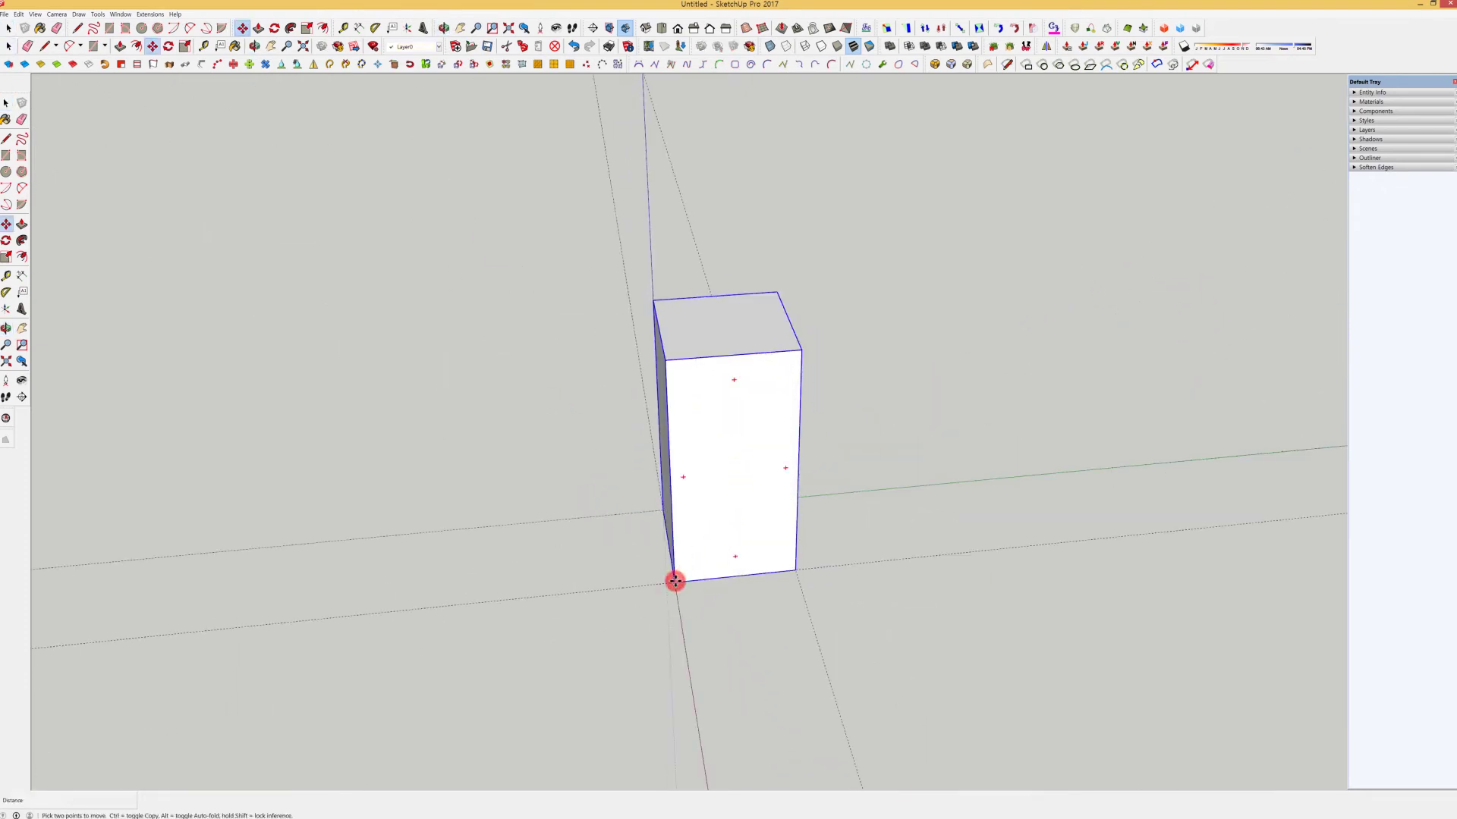
{"action": "key", "text": "ctrl"}
{"action": "left_click", "coordinate": [974, 552]}
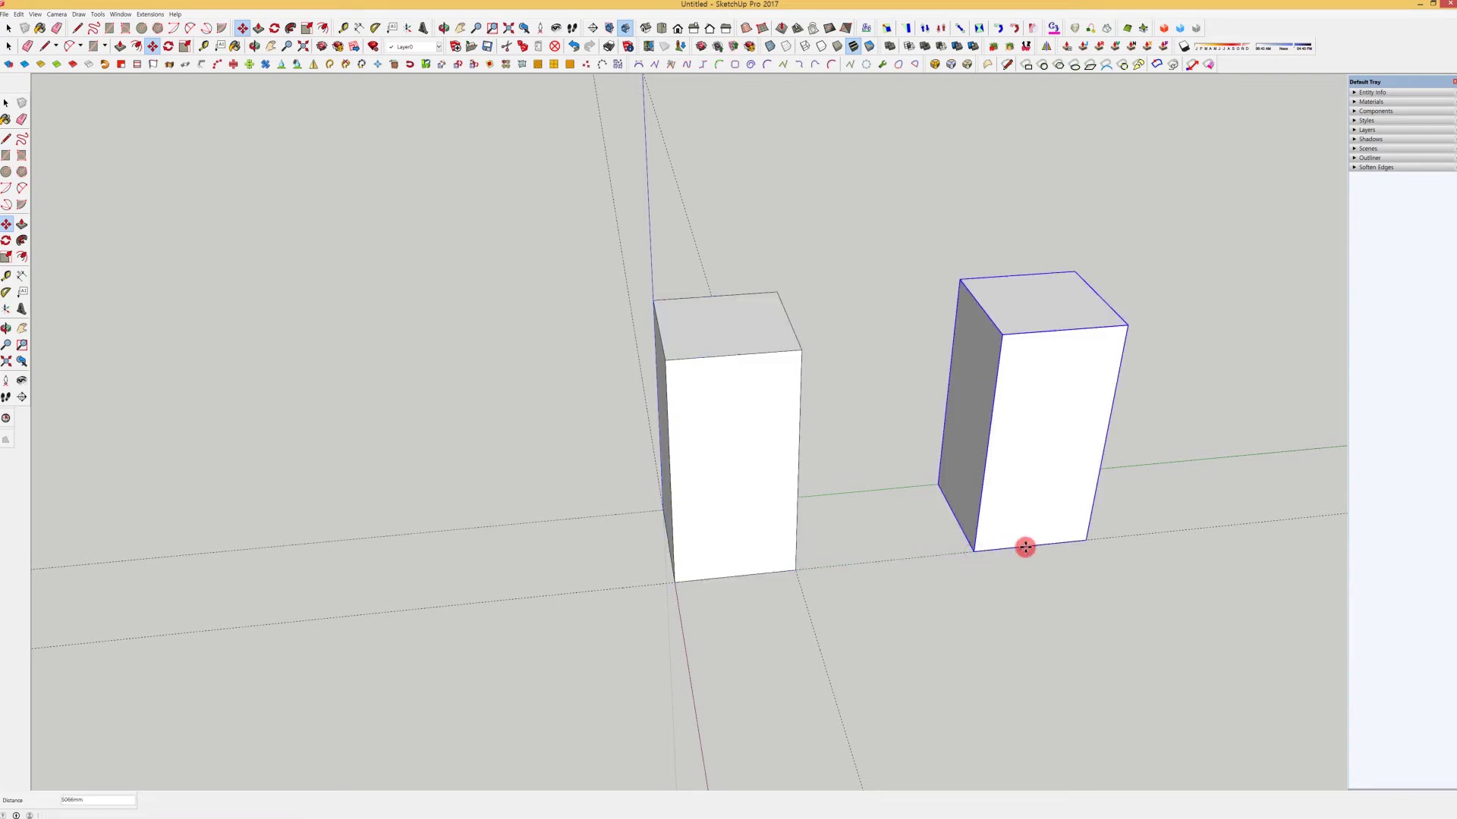
Copy the second box component further along the guide line to make a third one.
{"action": "key", "text": "ctrl"}
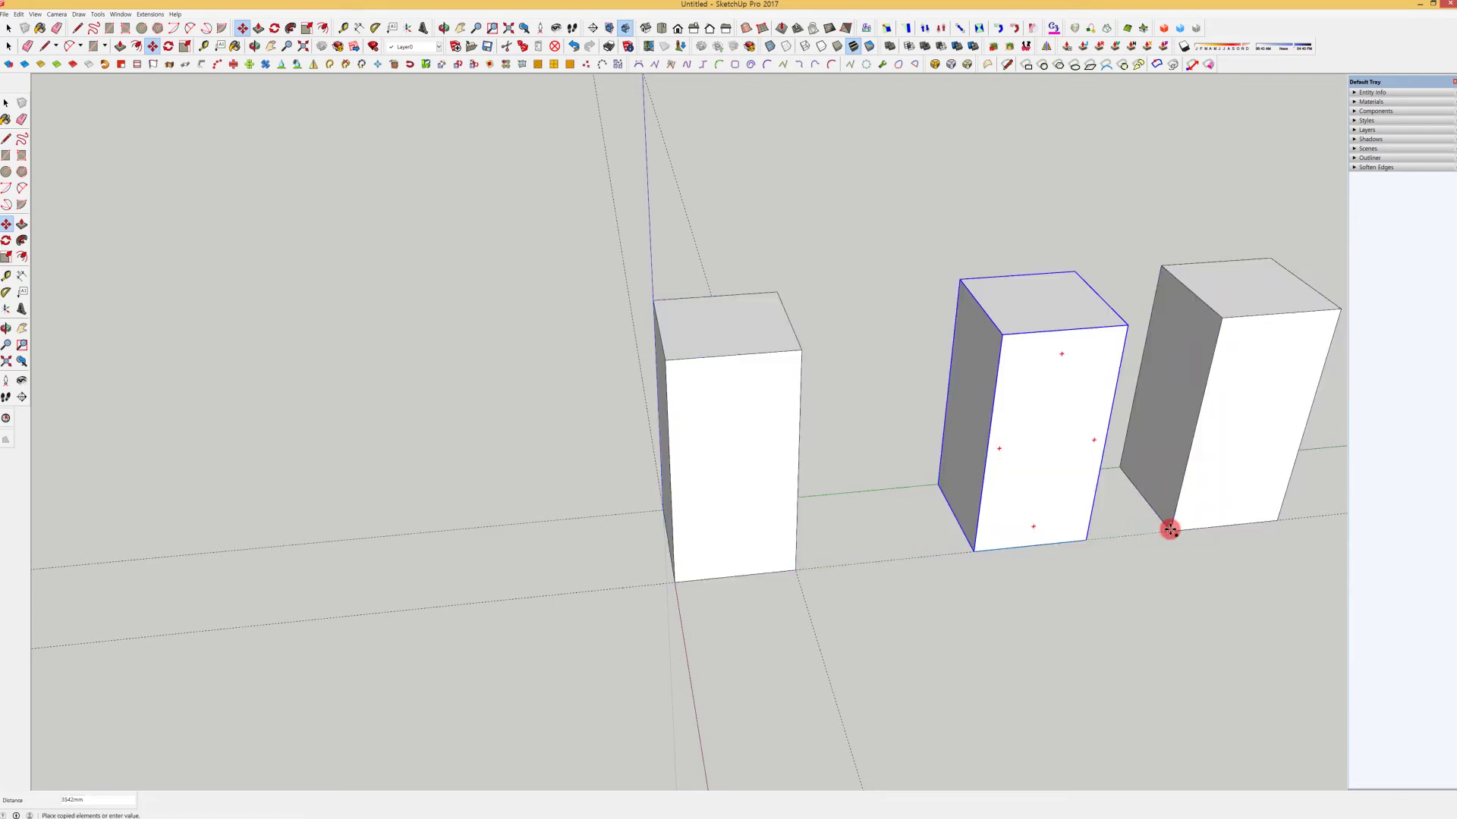
{"action": "left_click", "coordinate": [1175, 530]}
{"action": "key", "text": "space"}
Open the original box component for editing, try Push/Pull on its side face, and exit the component.
{"action": "middle_click_drag", "start_coordinate": [853, 465], "coordinate": [1108, 507]}
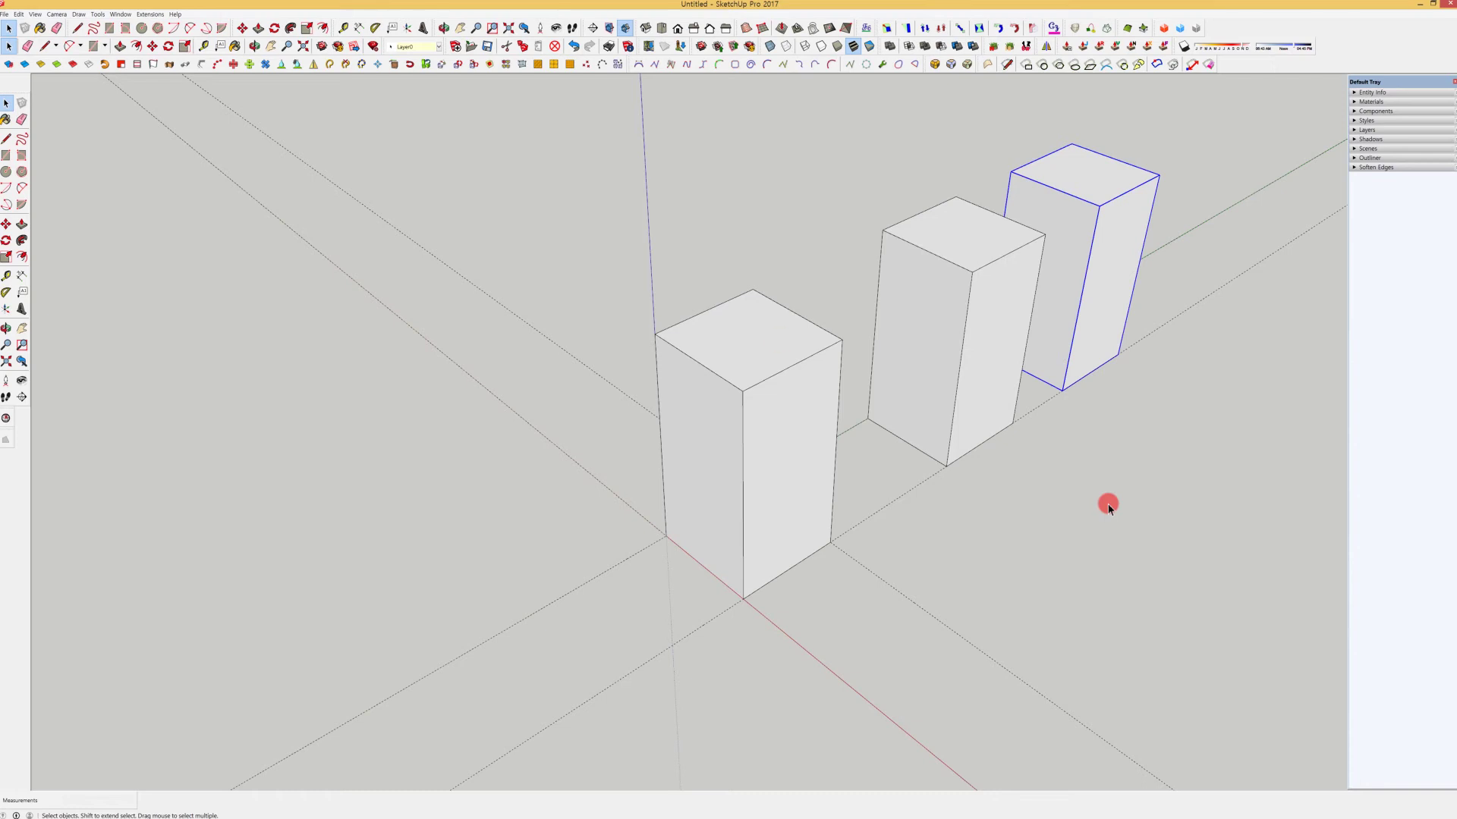
{"action": "double_click", "coordinate": [777, 333]}
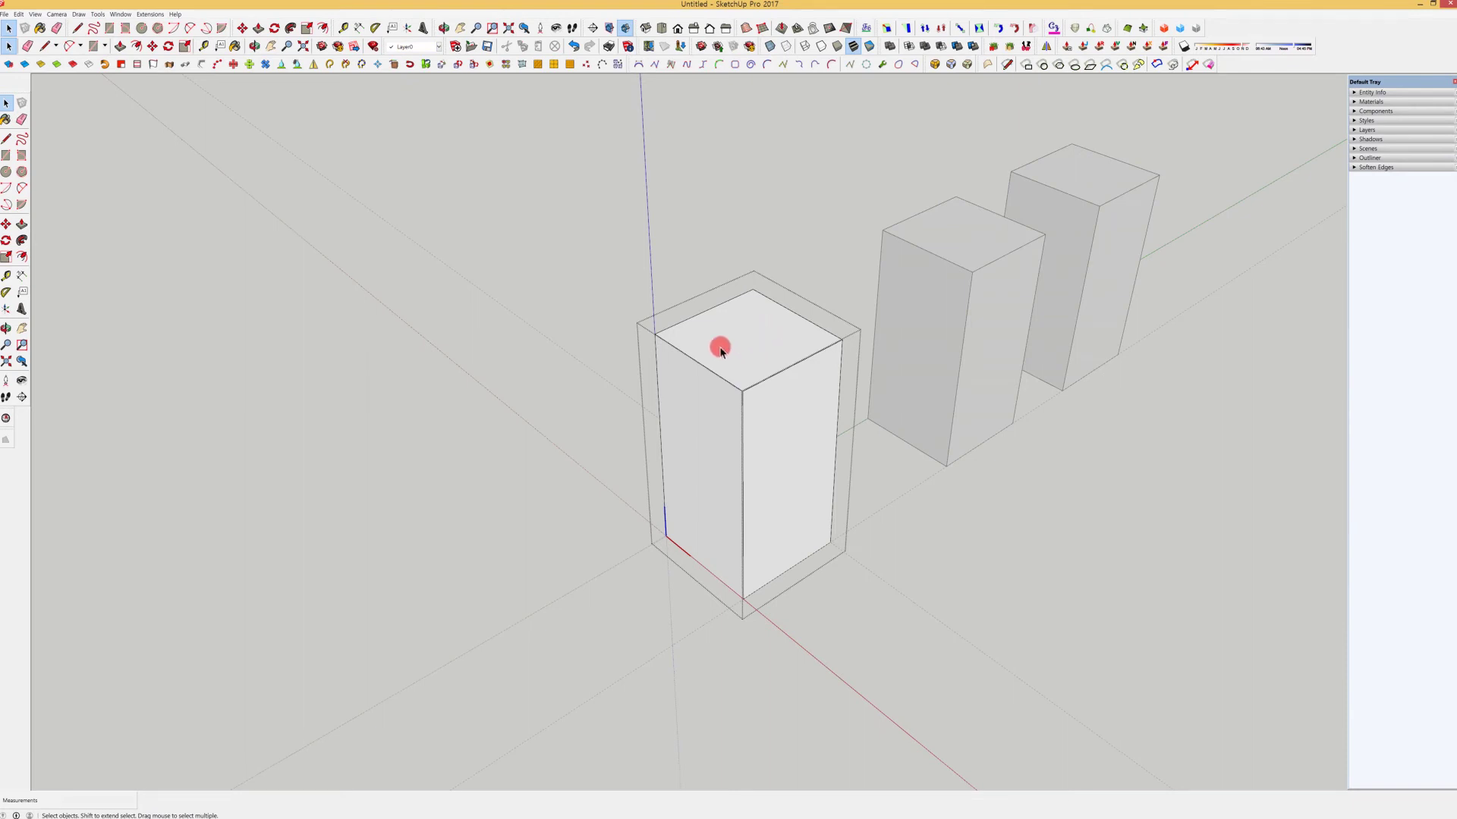
{"action": "left_click", "coordinate": [21, 224]}
{"action": "left_click", "coordinate": [786, 449]}
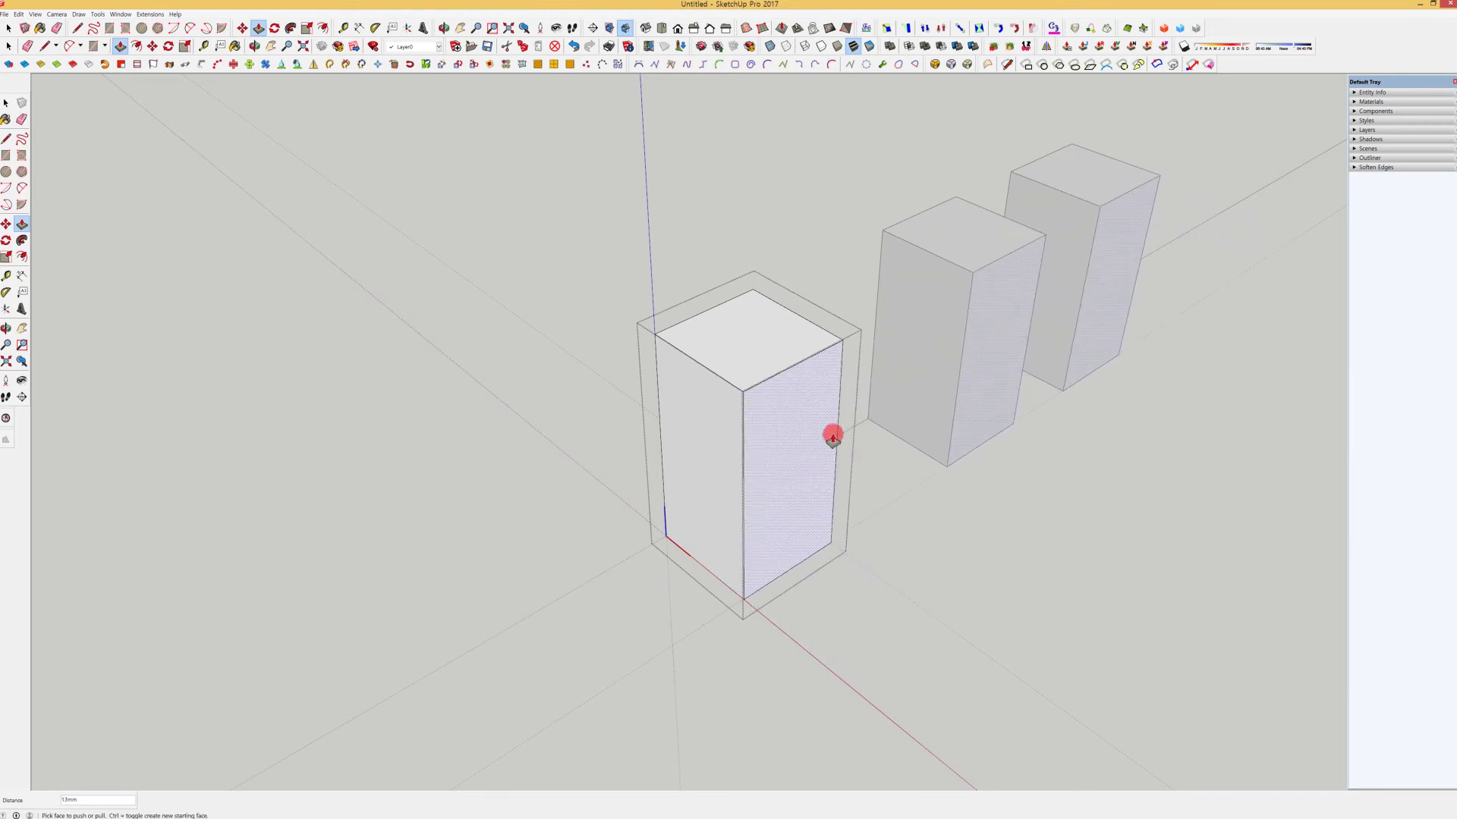
{"action": "left_click", "coordinate": [1000, 523]}
{"action": "key", "text": "space"}
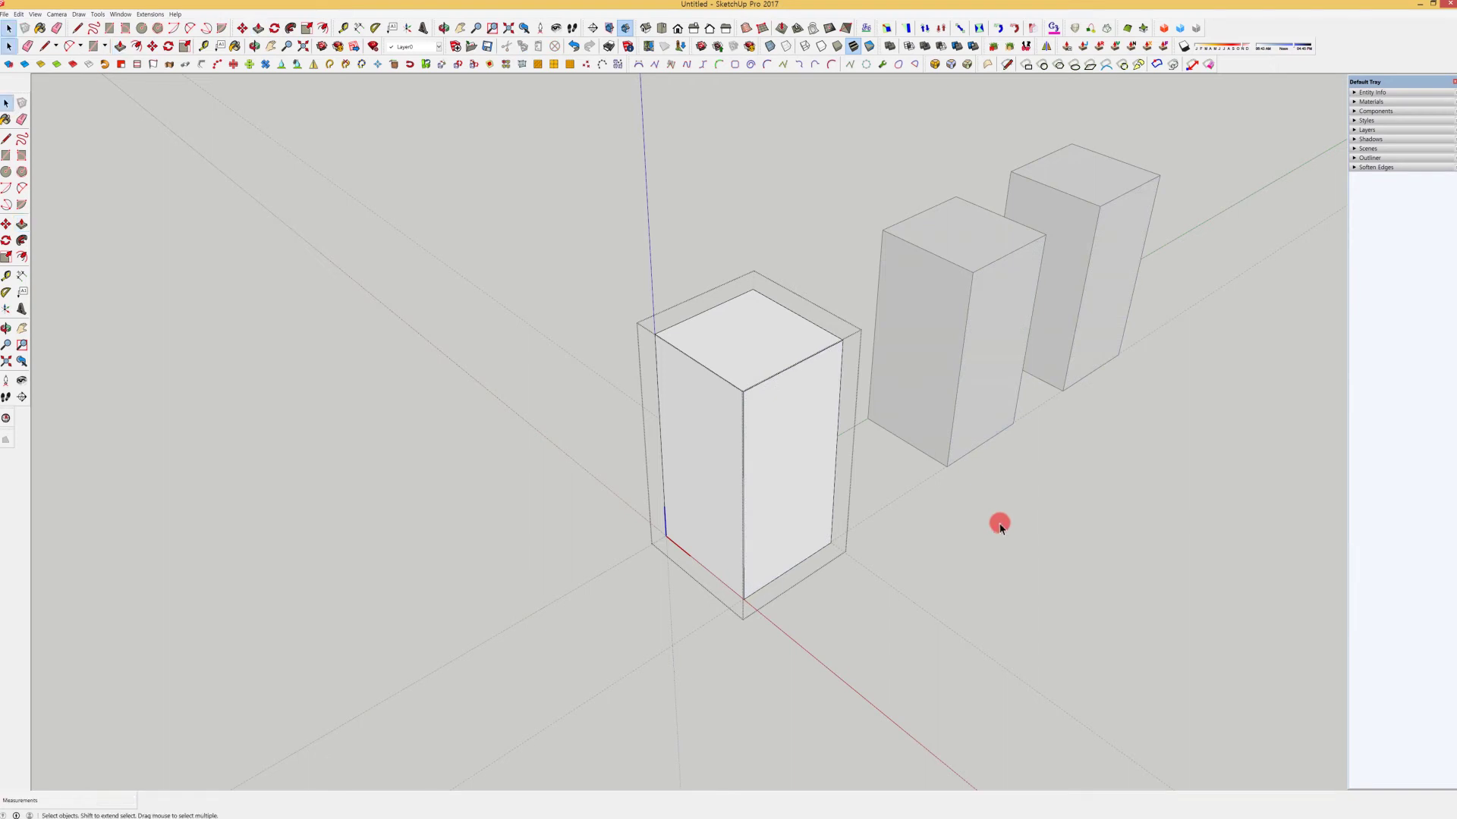
{"action": "left_click", "coordinate": [936, 515]}
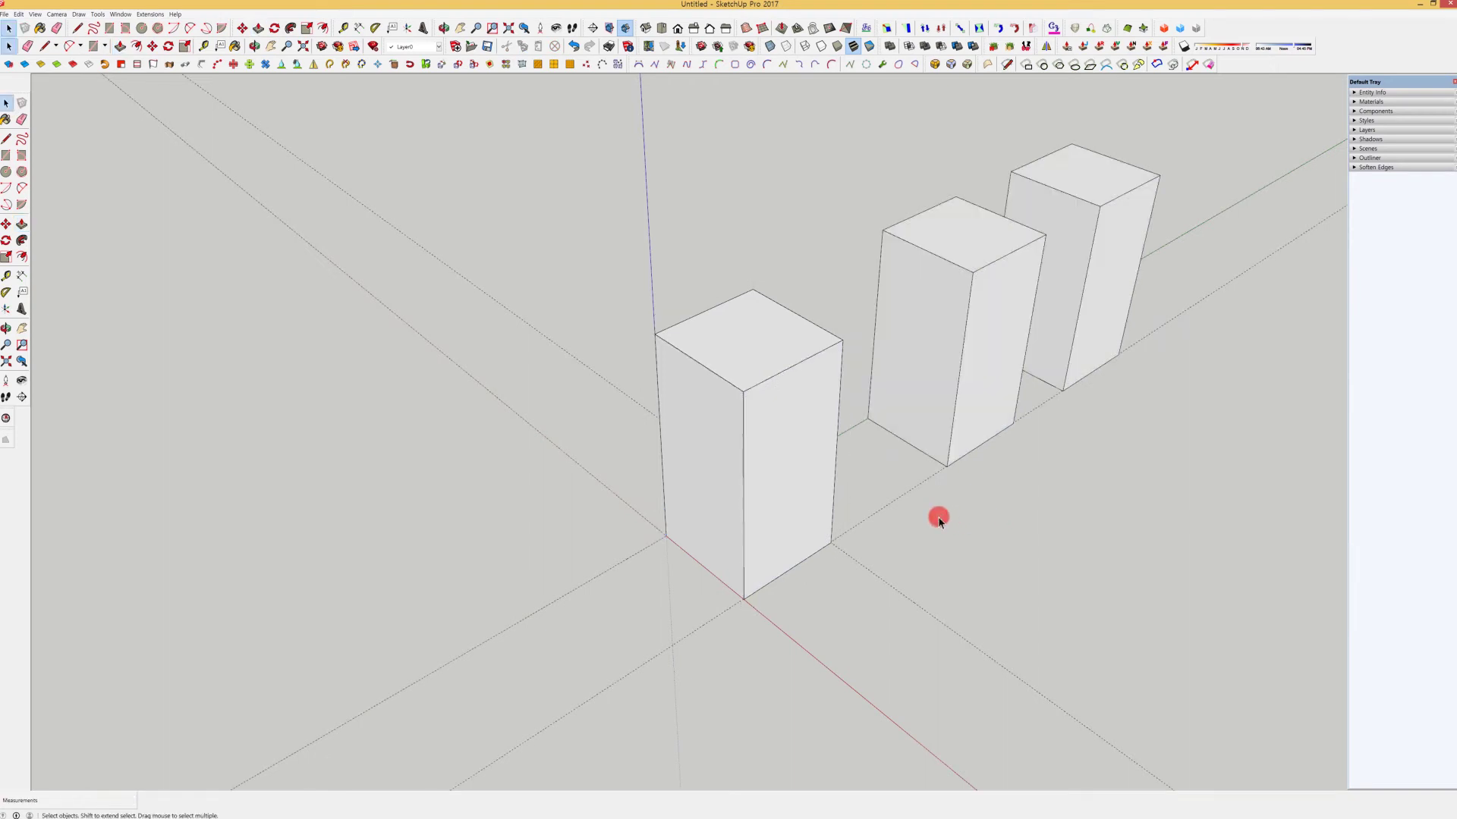
Open the middle box component for editing, pull its top face up by about 2150 mm, and exit the component.
{"action": "left_click", "coordinate": [783, 445]}
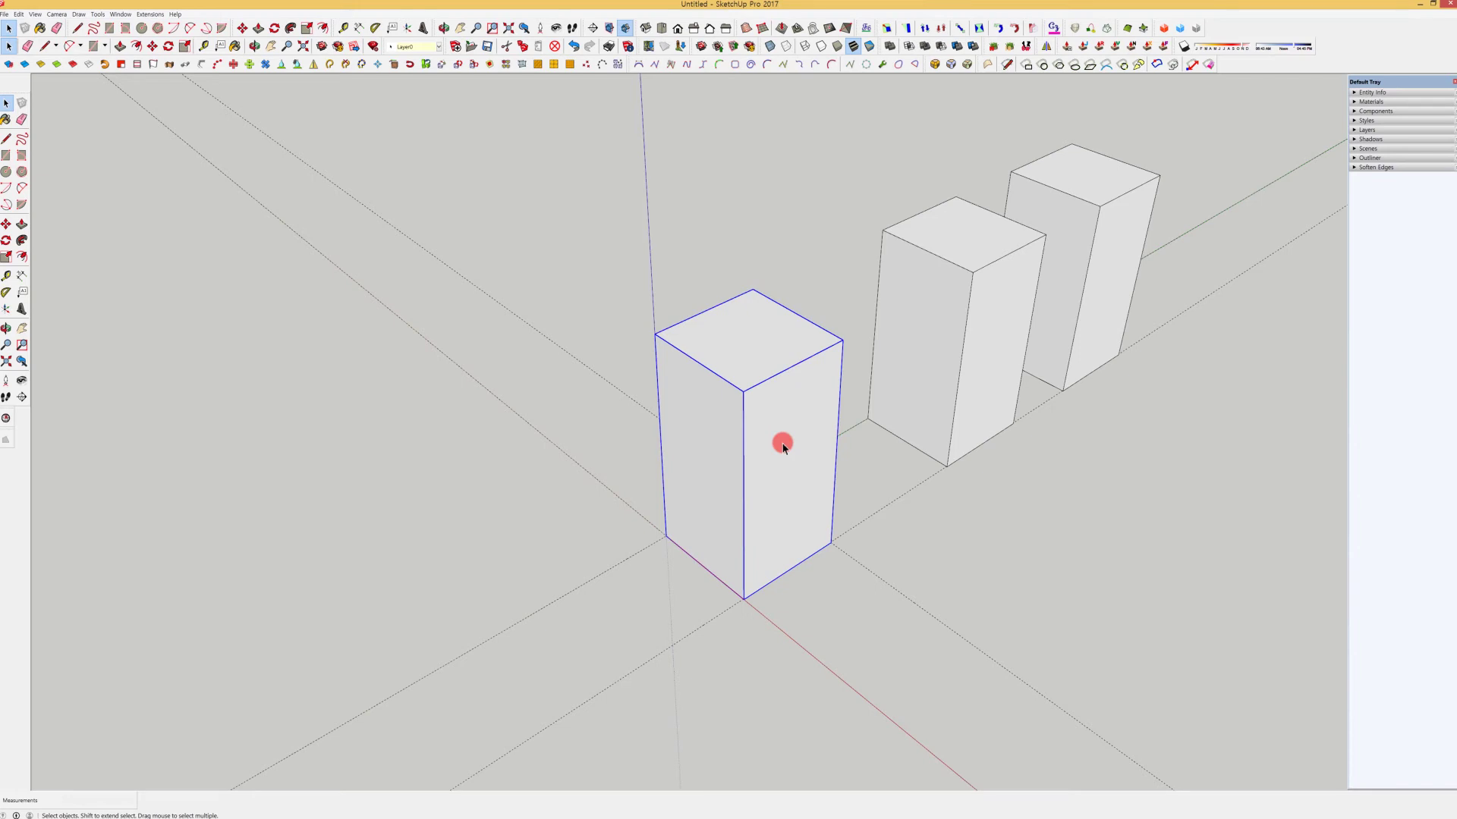
{"action": "middle_click_drag", "start_coordinate": [1018, 361], "coordinate": [616, 327]}
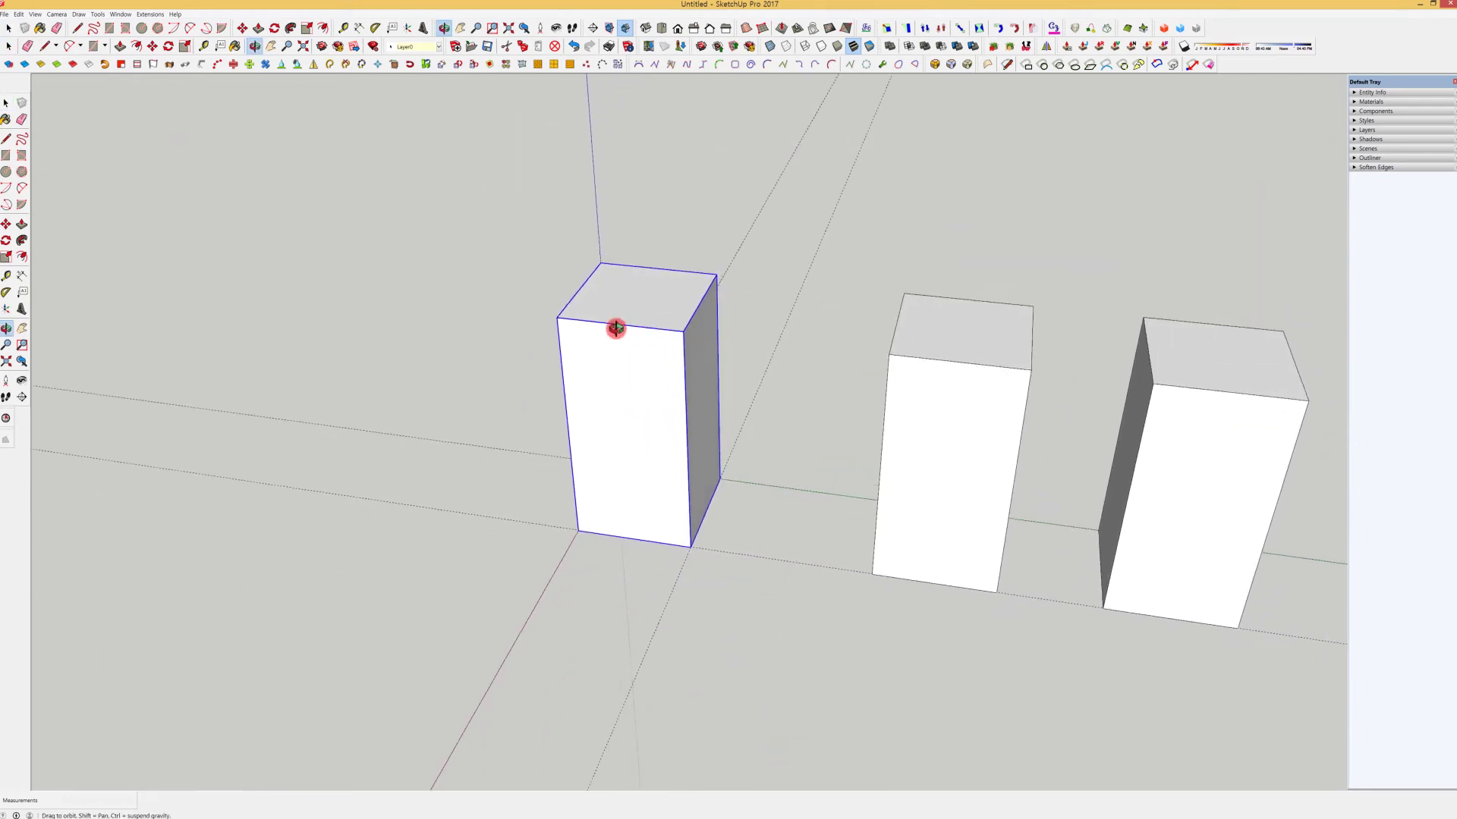
{"action": "key", "text": "space"}
{"action": "left_click", "coordinate": [956, 331]}
{"action": "double_click", "coordinate": [956, 332]}
{"action": "left_click", "coordinate": [956, 332]}
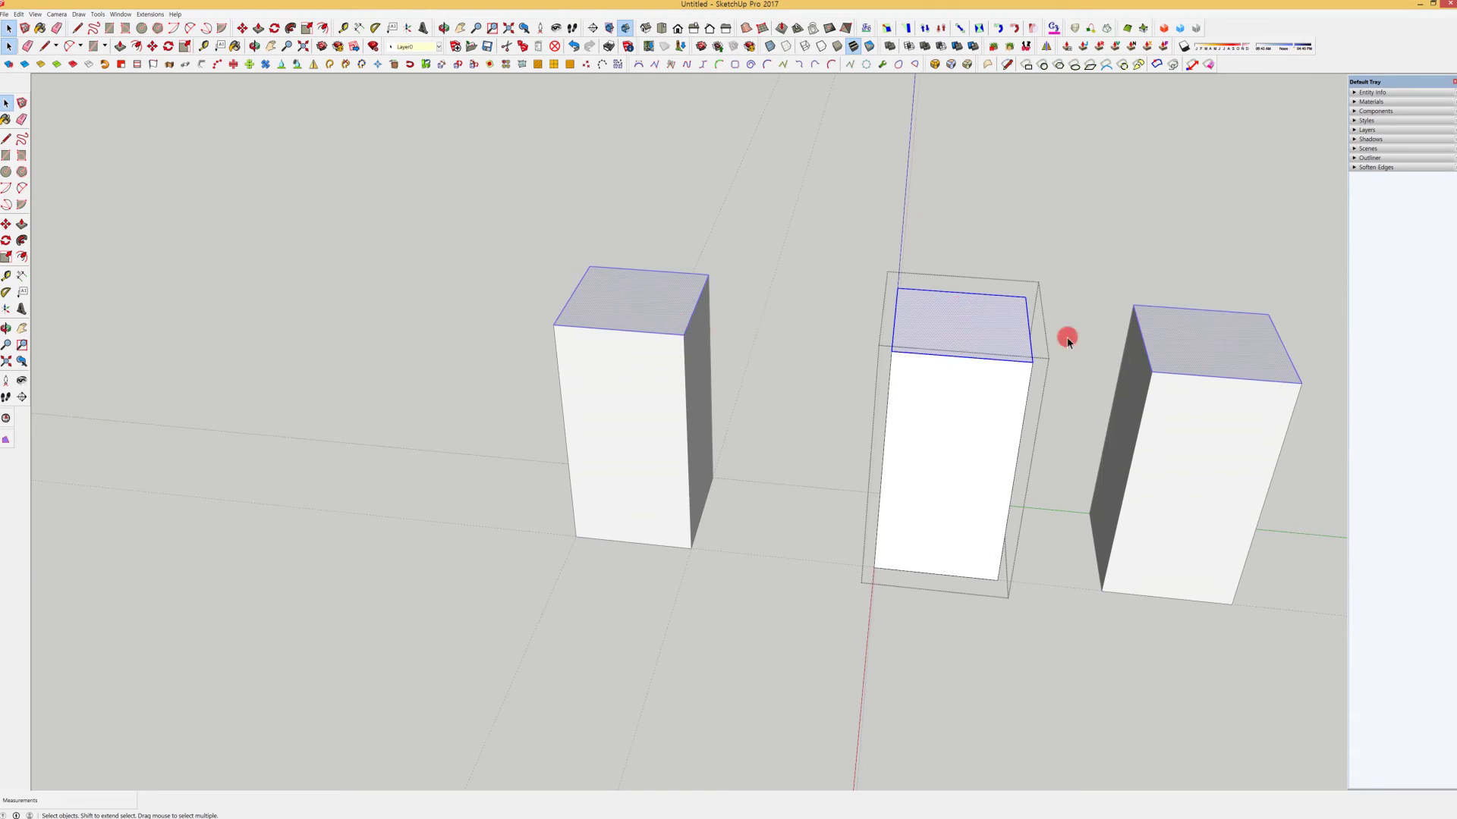
{"action": "key", "text": "p"}
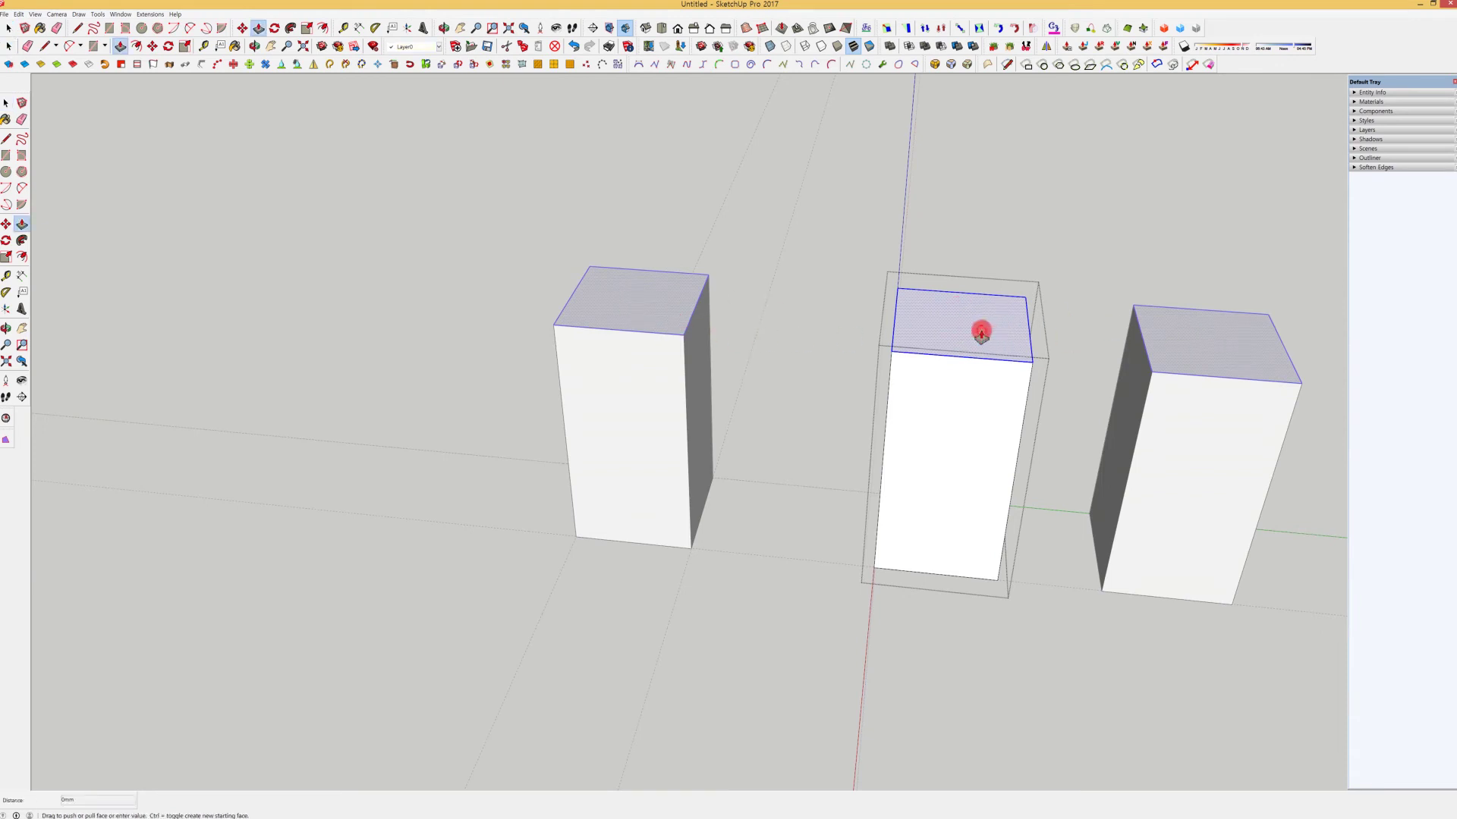
{"action": "left_click_drag", "start_coordinate": [981, 332], "coordinate": [999, 189]}
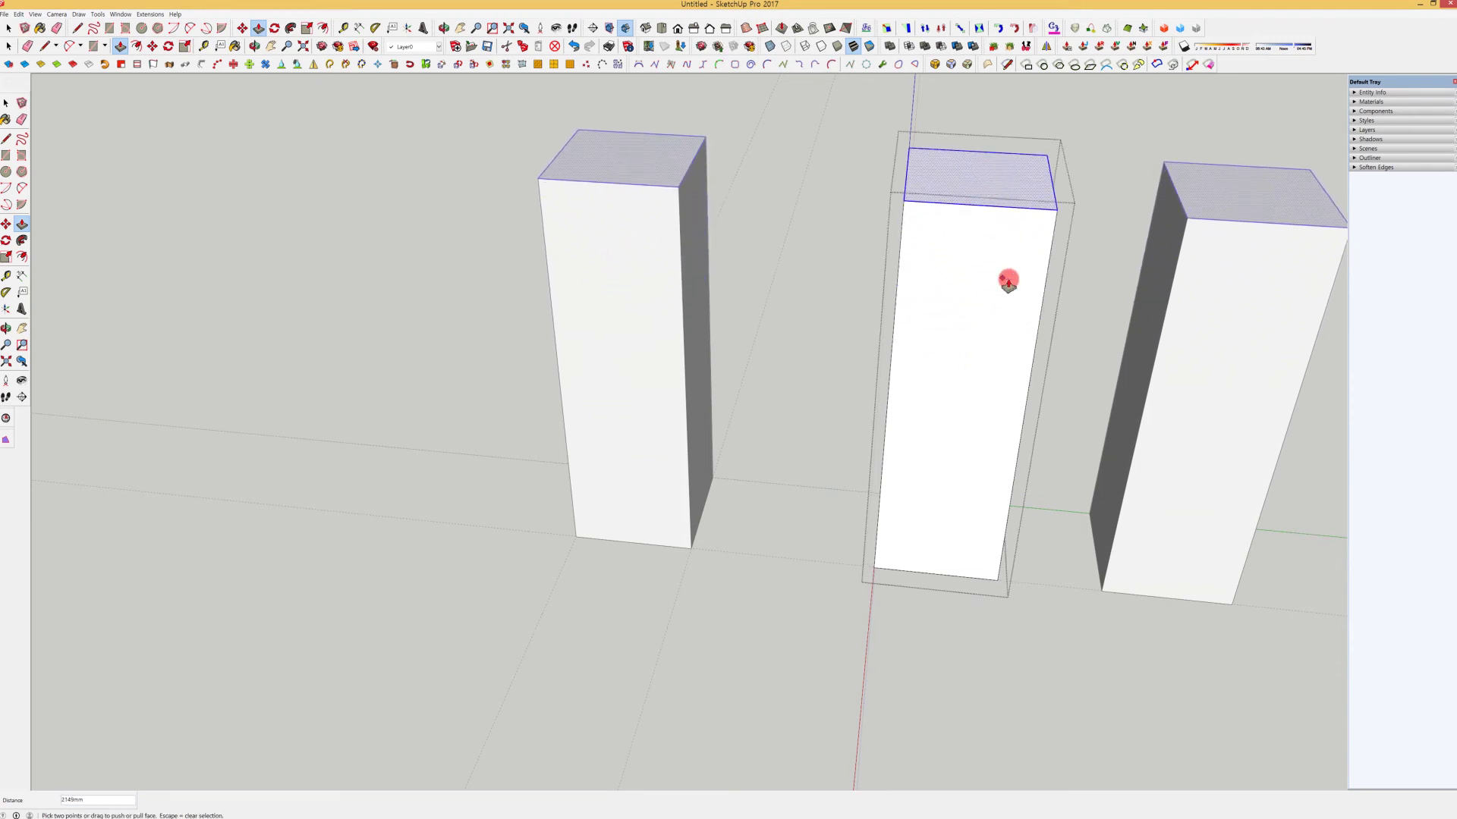
{"action": "key", "text": "space"}
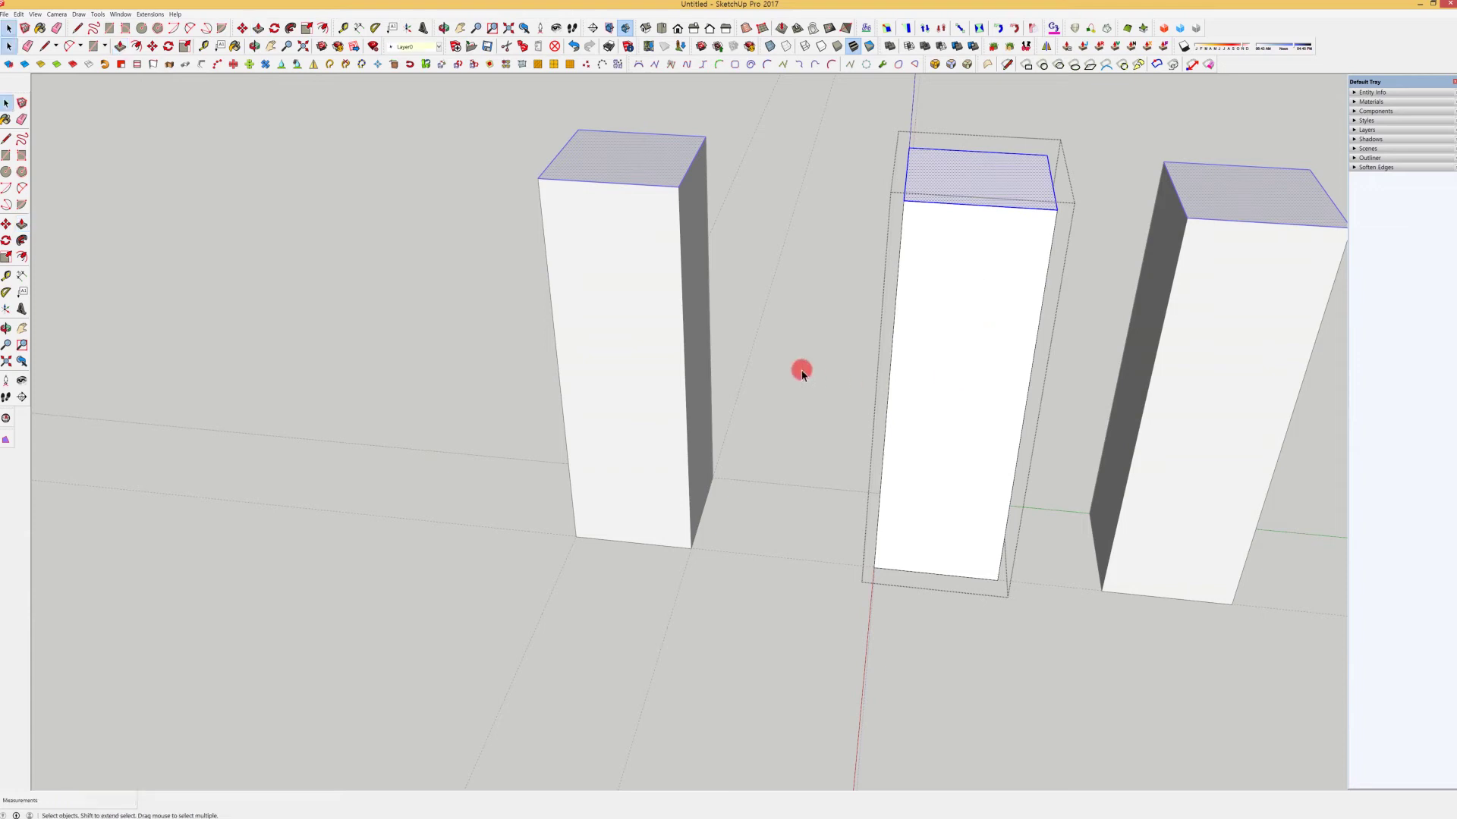
{"action": "left_click", "coordinate": [801, 372]}
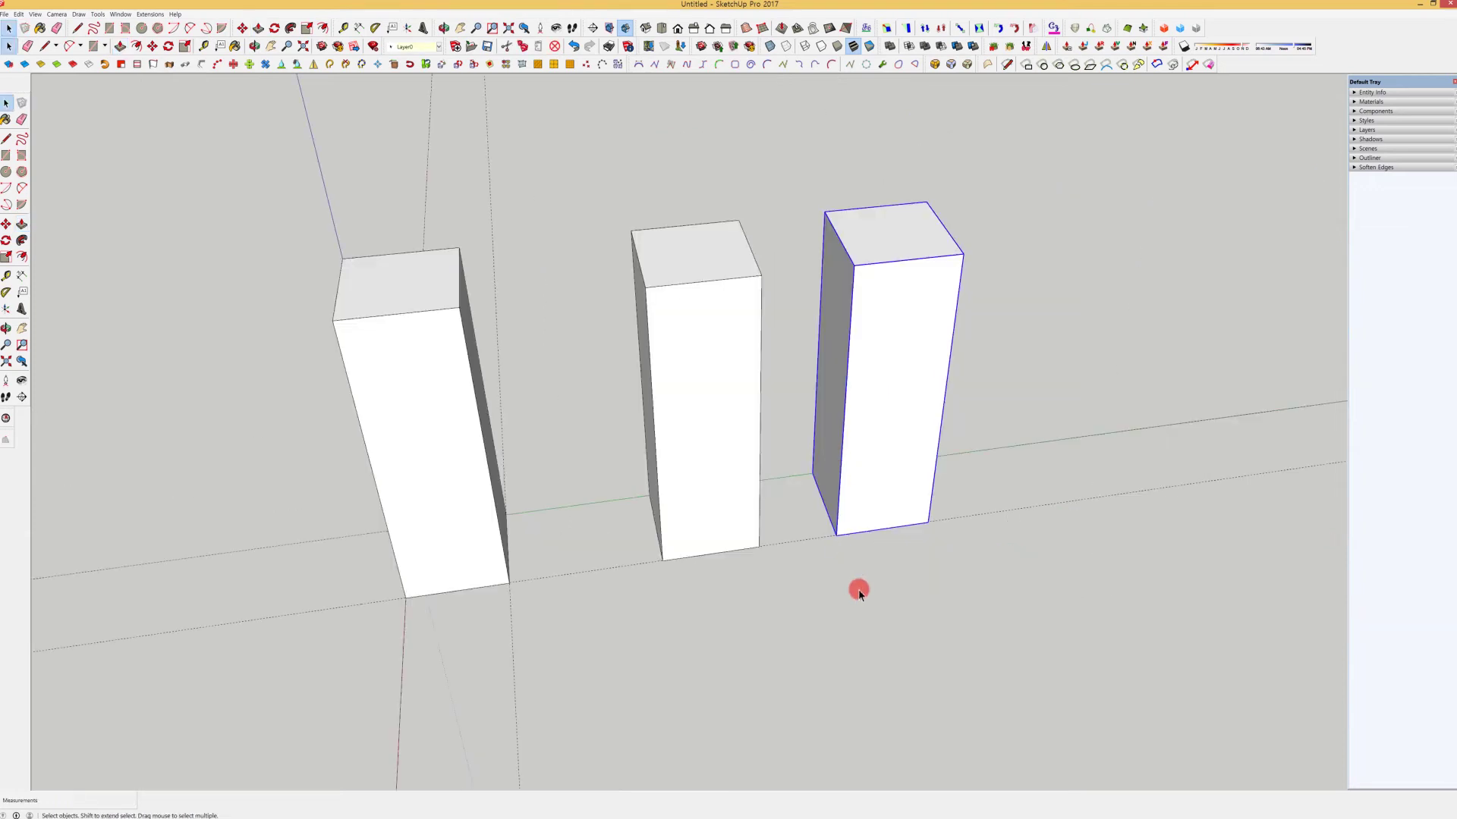
{"action": "middle_click_drag", "start_coordinate": [722, 517], "coordinate": [645, 470]}
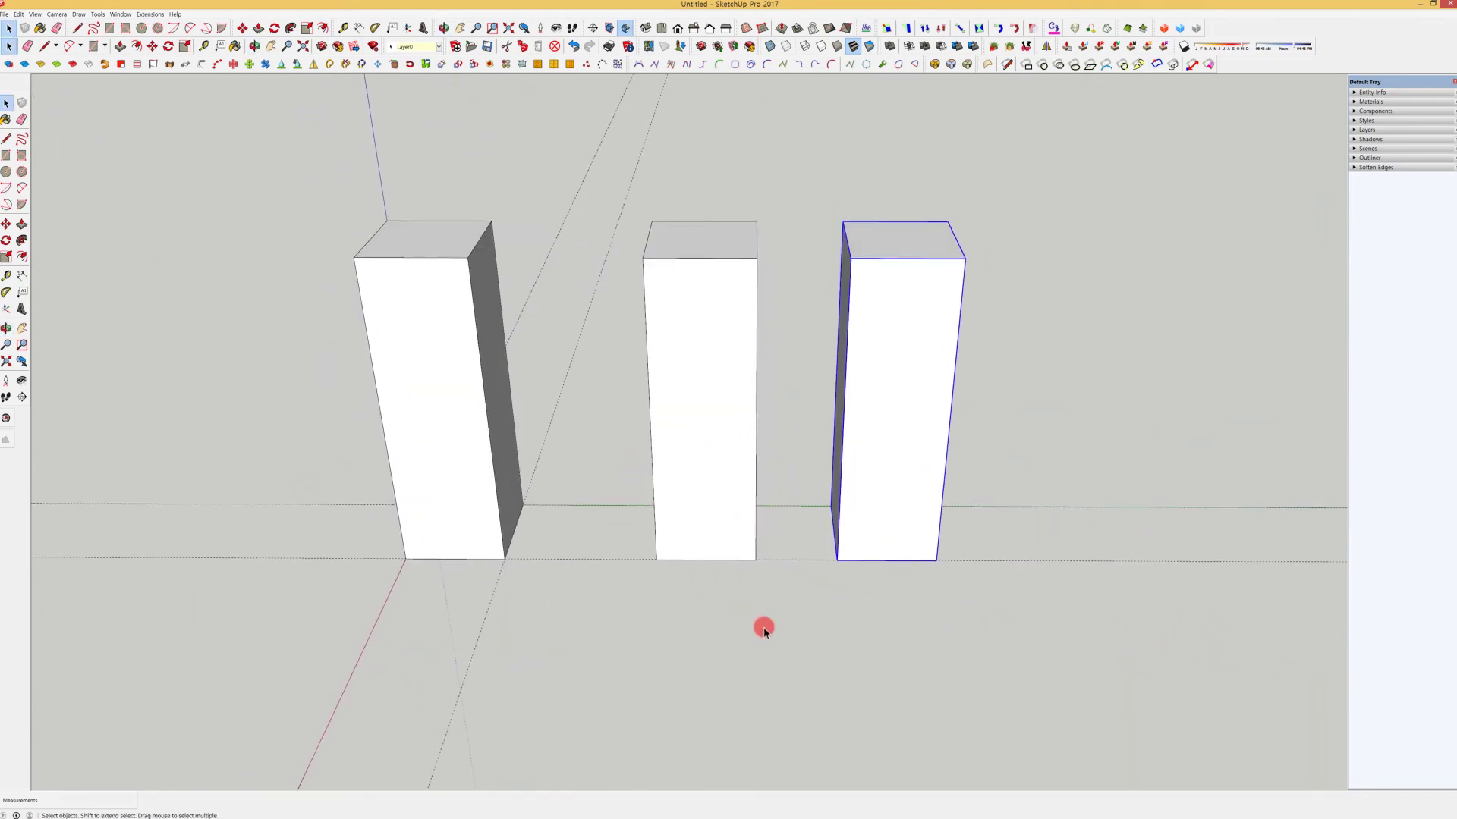
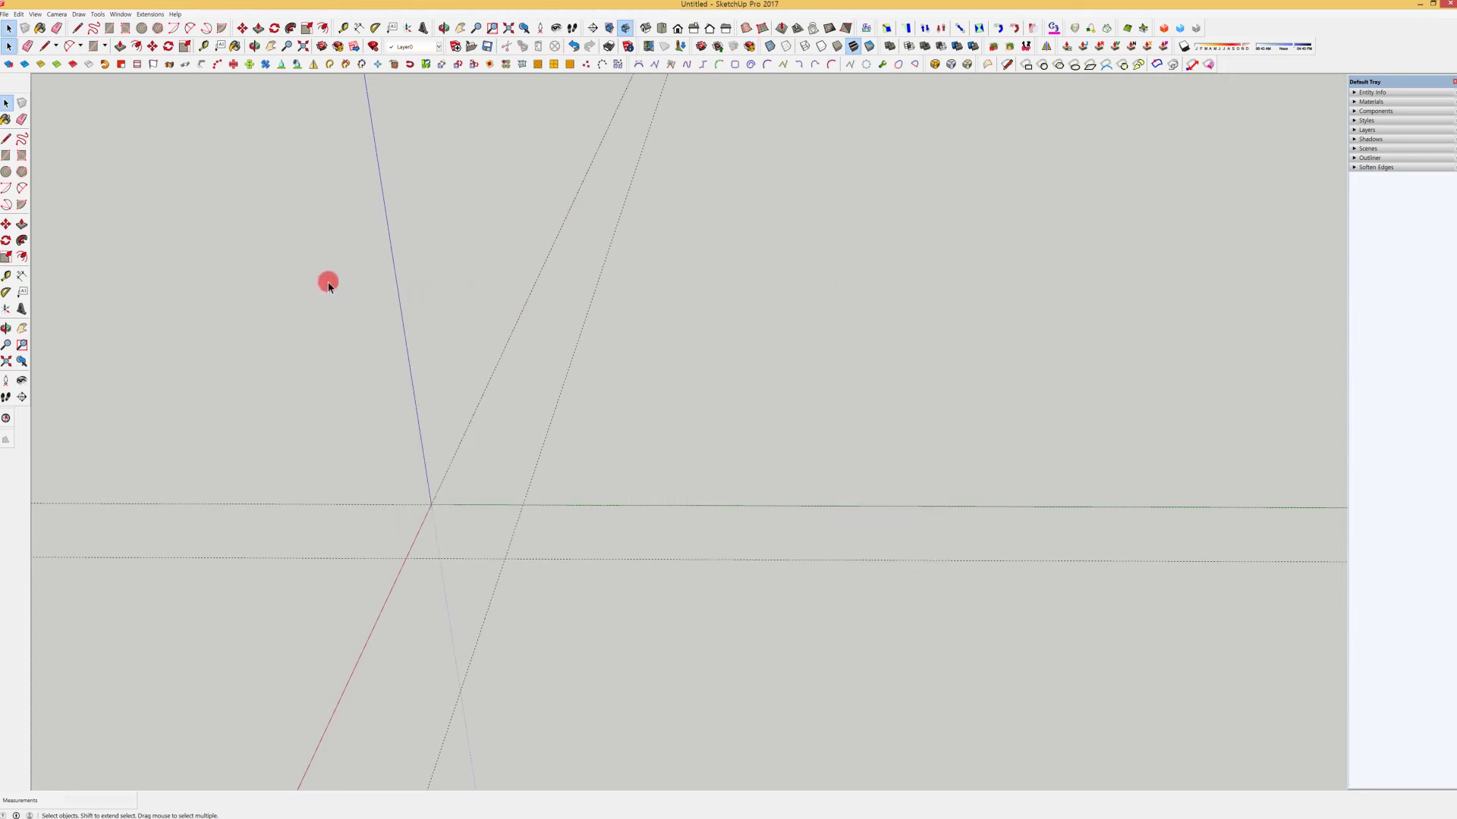
Clear the guide lines and draw a circle with a radius of about 11500 mm centred on the origin.
{"action": "left_click", "coordinate": [6, 172]}
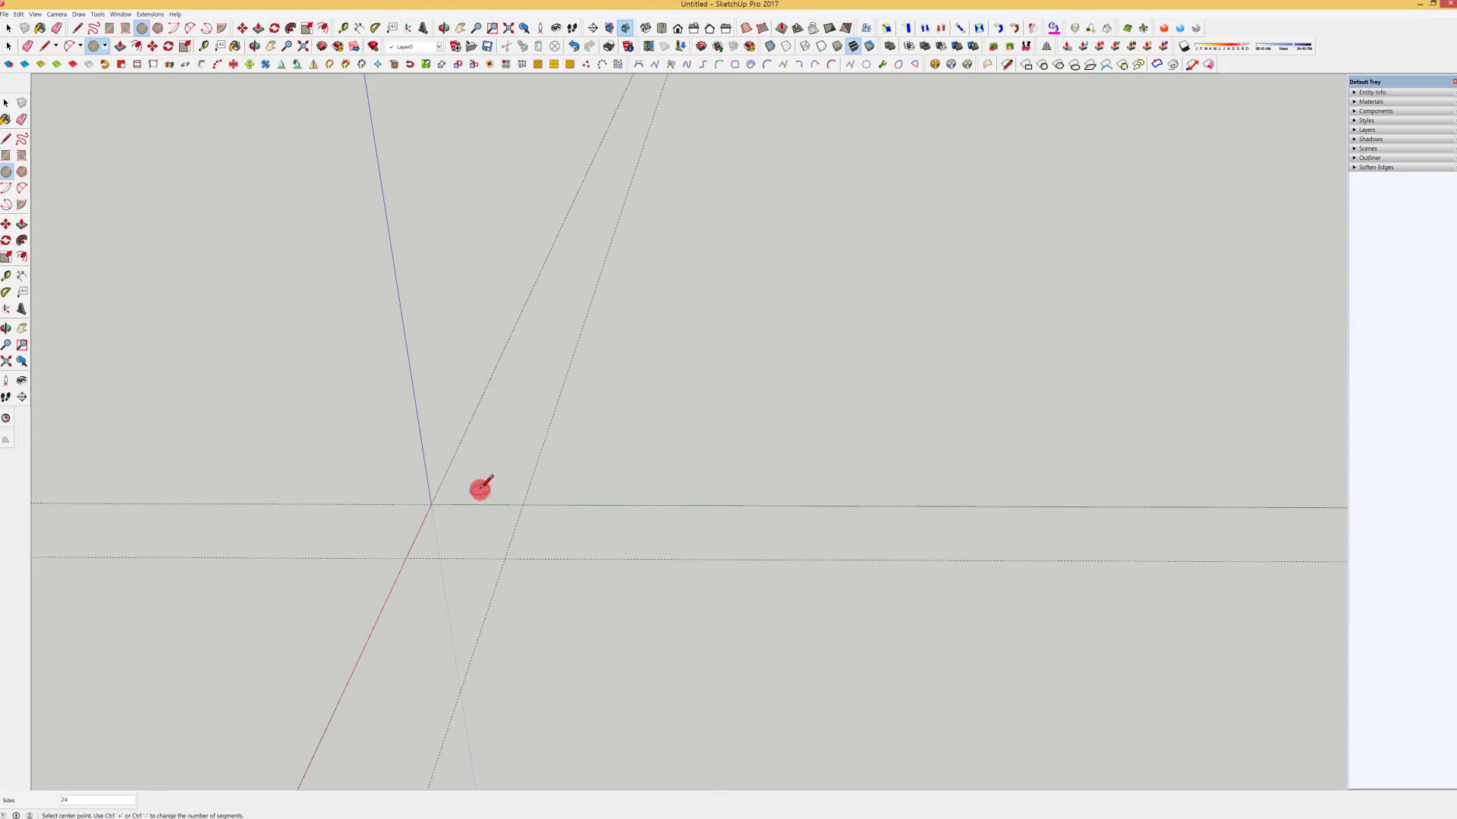
{"action": "left_click", "coordinate": [35, 14]}
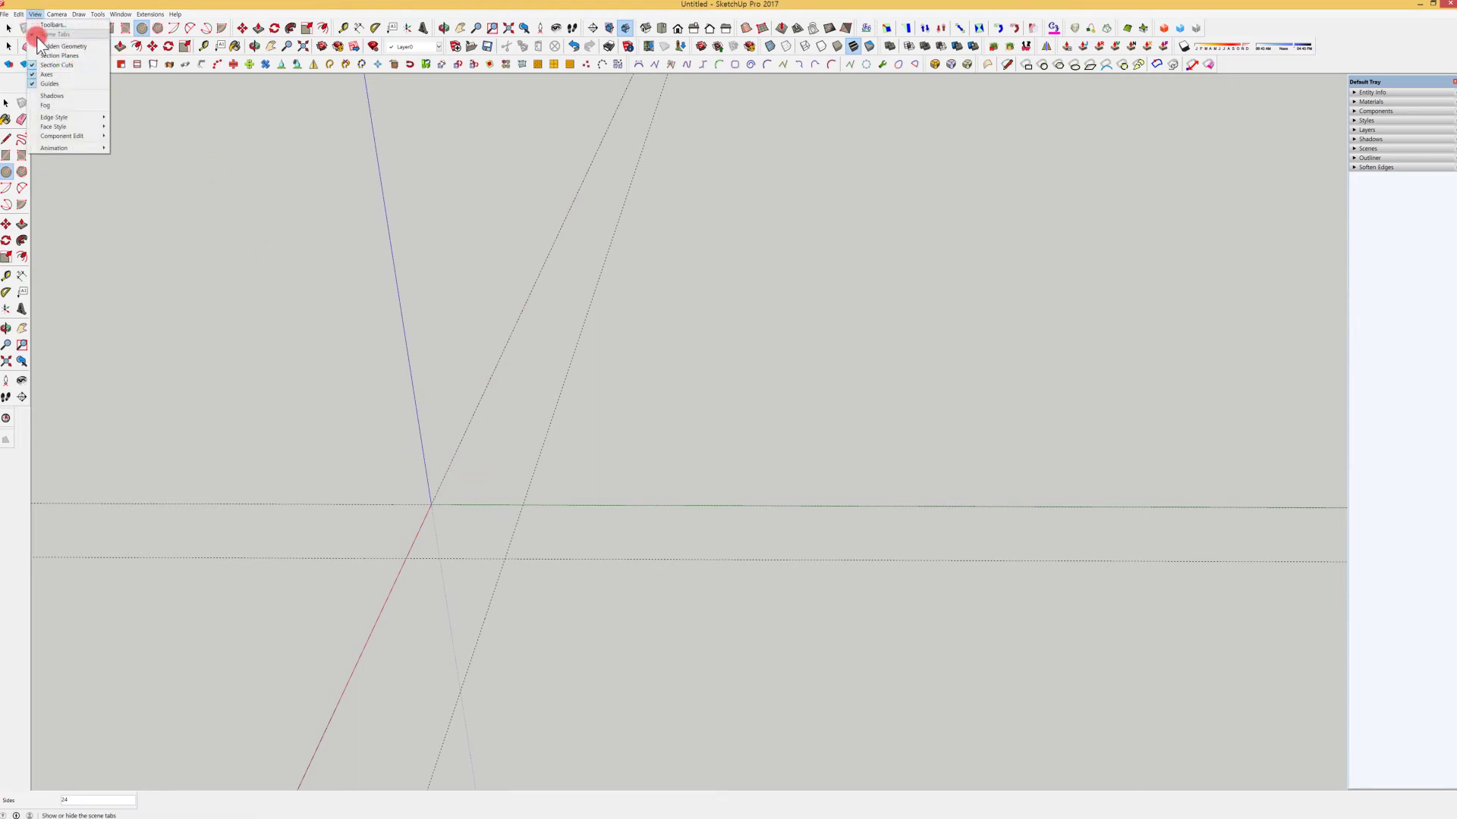
{"action": "middle_click_drag", "start_coordinate": [546, 424], "coordinate": [767, 475]}
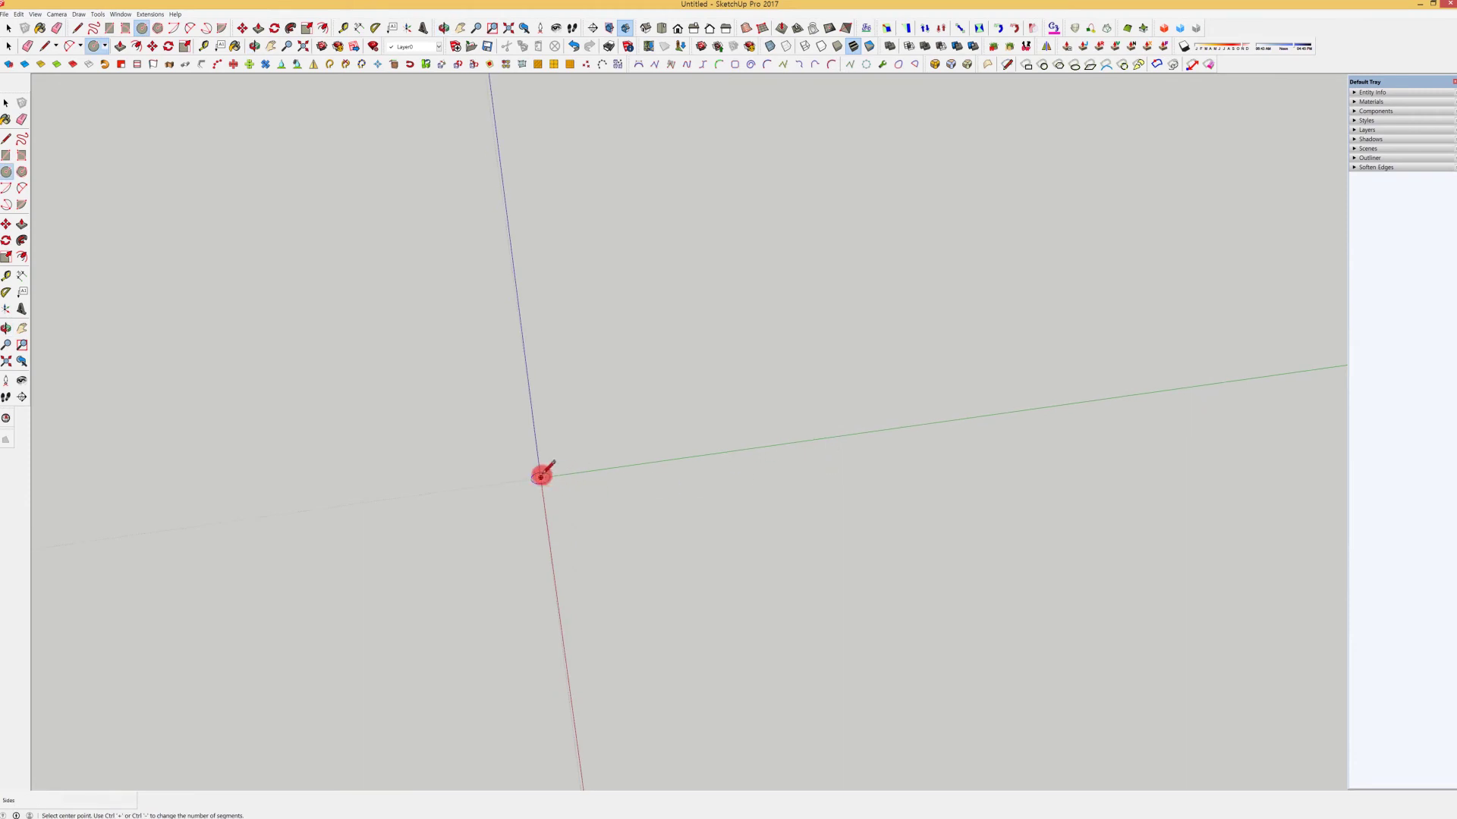
{"action": "left_click", "coordinate": [541, 476]}
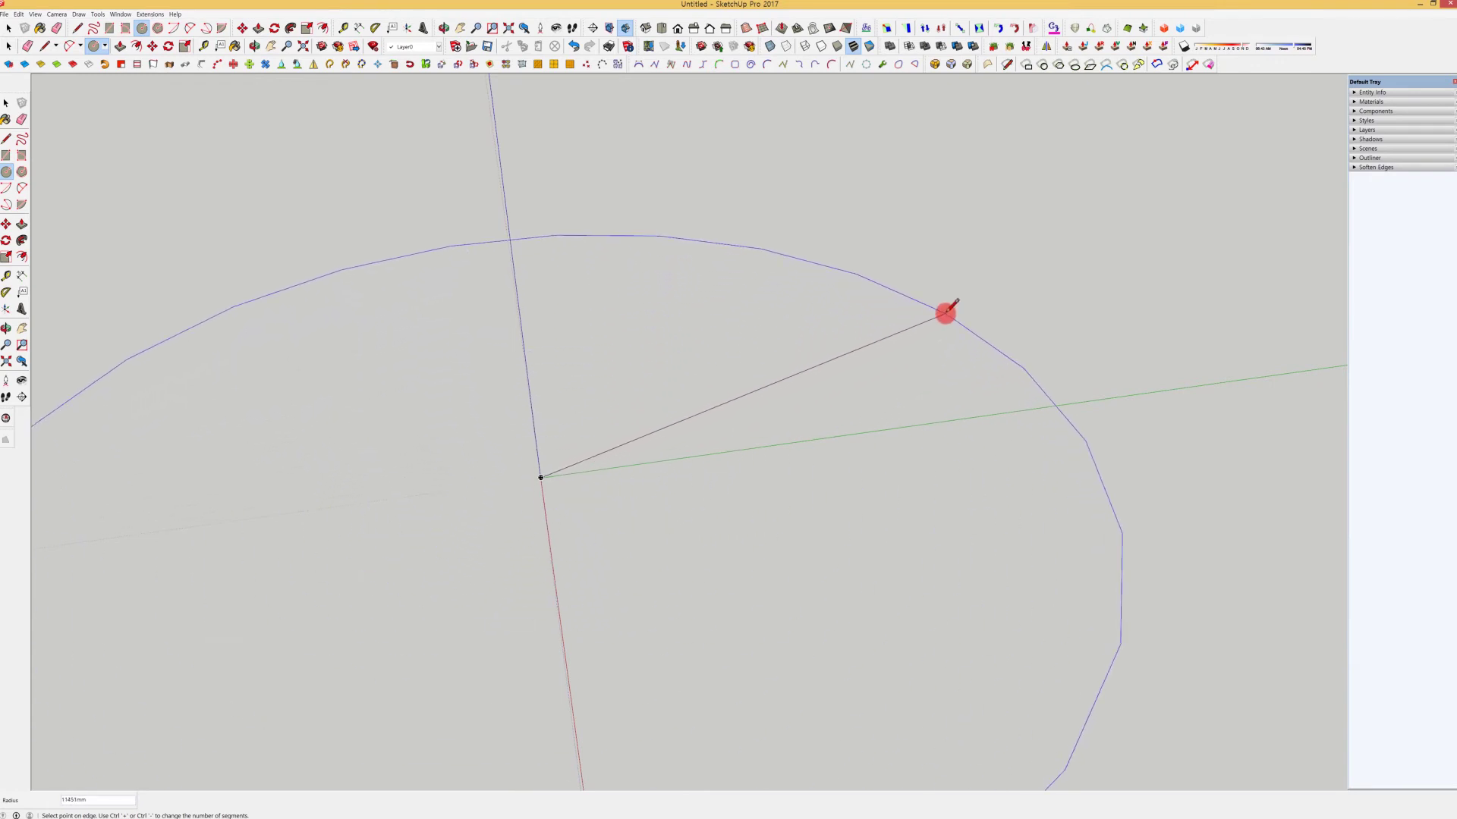
{"action": "left_click", "coordinate": [946, 313]}
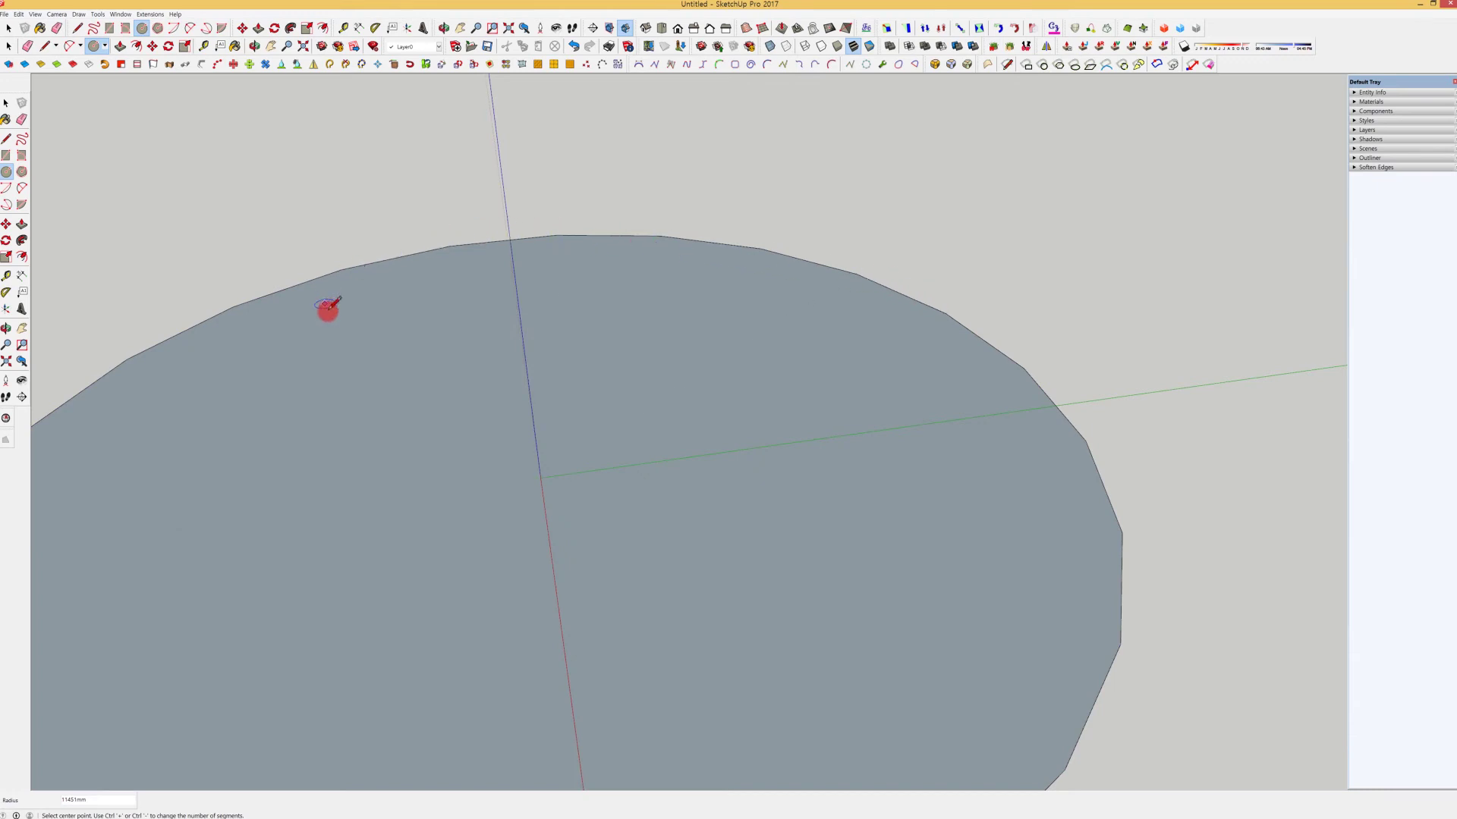
{"action": "key", "text": "space"}
{"action": "scroll", "coordinate": [682, 286], "scroll_direction": "down", "scroll_amount": 2}
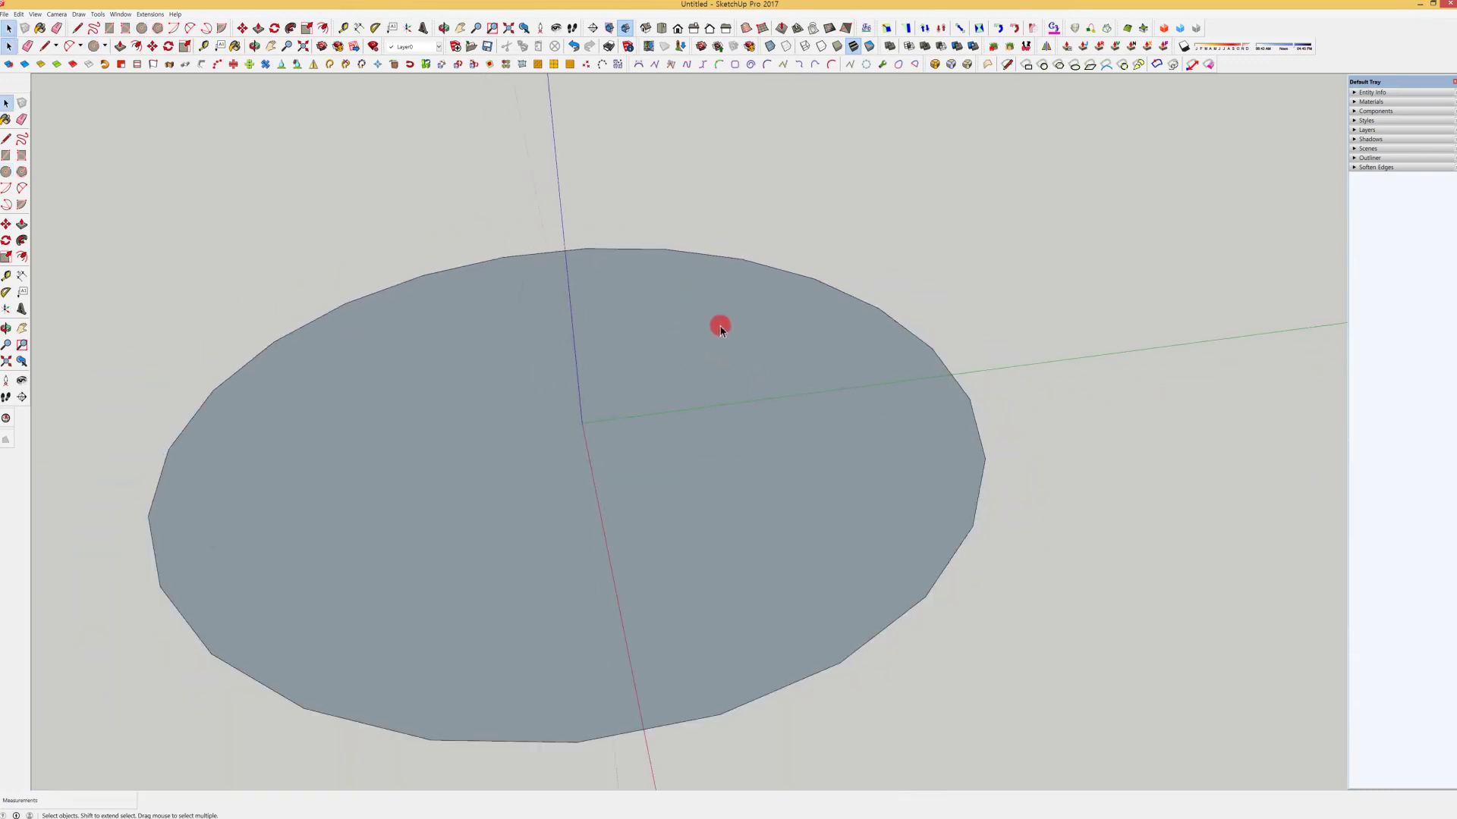
{"action": "middle_click_drag", "start_coordinate": [720, 327], "coordinate": [638, 523]}
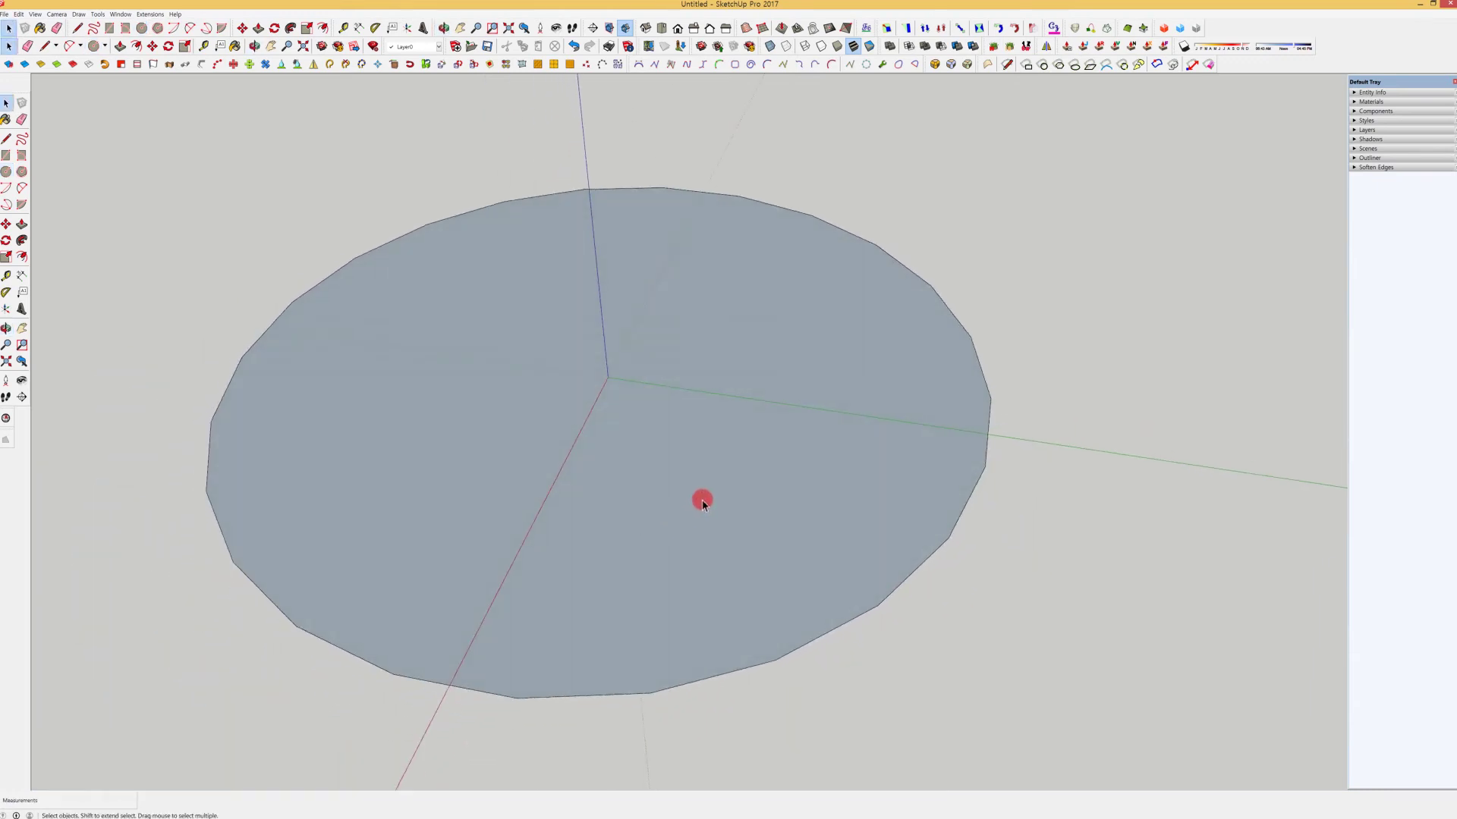
Draw a six-sided polygon with a radius of about 6420 mm, centred on the green axis beside the circle.
{"action": "left_click", "coordinate": [22, 172]}
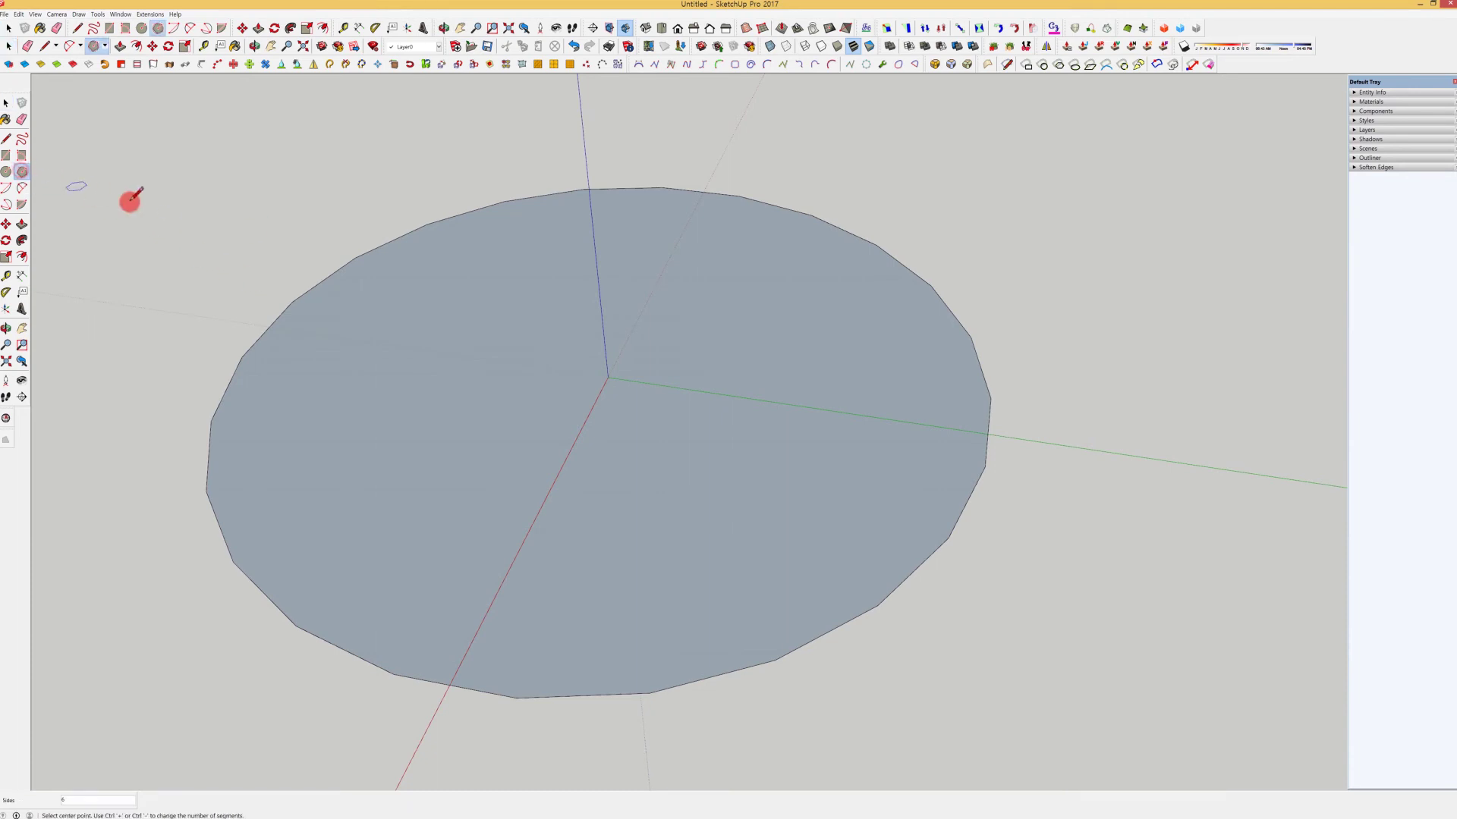
{"action": "scroll", "coordinate": [1013, 455], "scroll_direction": "down", "scroll_amount": 3}
{"action": "middle_click_drag", "start_coordinate": [1083, 465], "coordinate": [748, 426], "text": "shift"}
{"action": "left_click", "coordinate": [754, 437]}
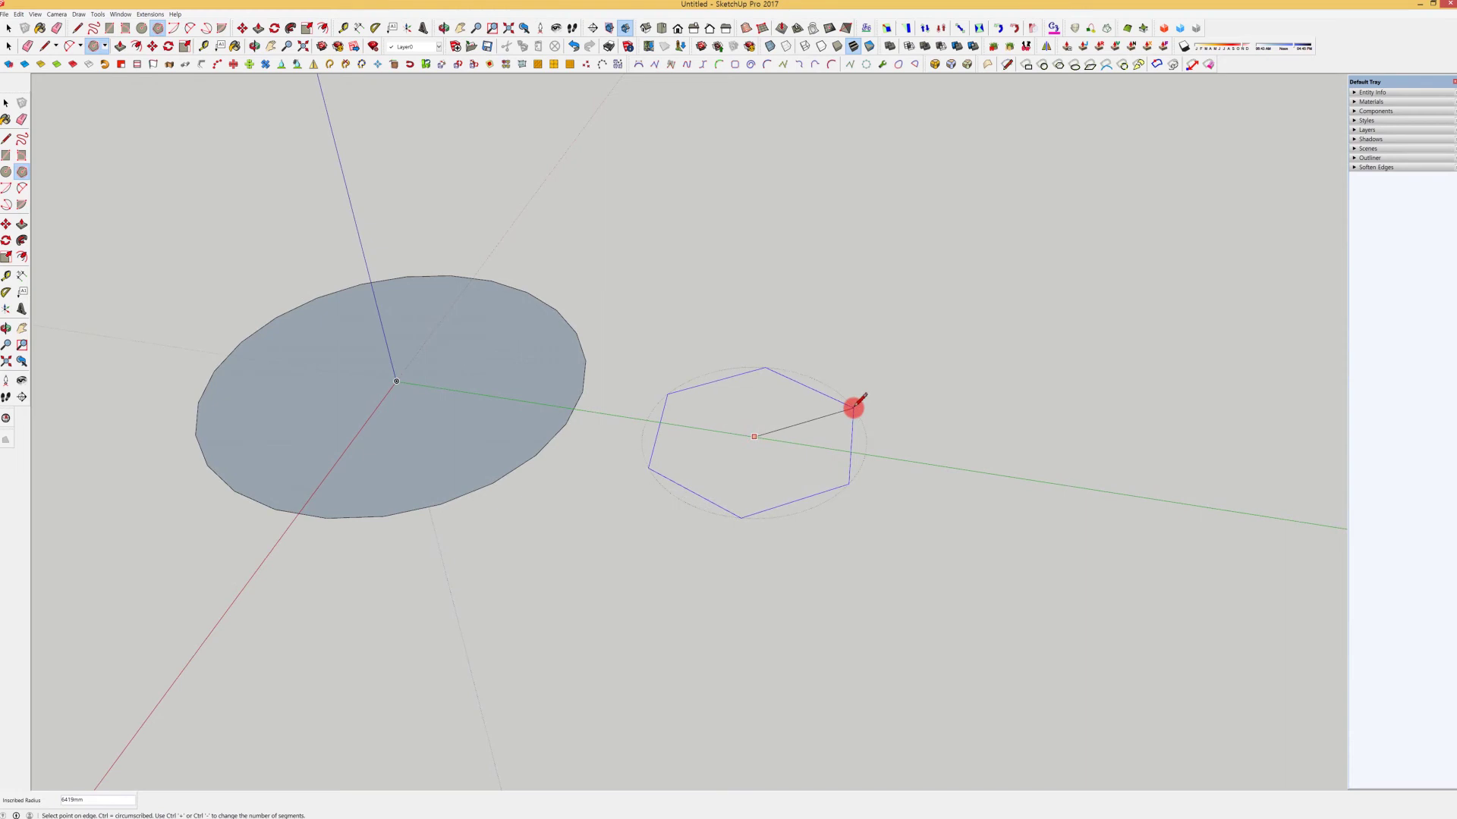
{"action": "left_click", "coordinate": [853, 408]}
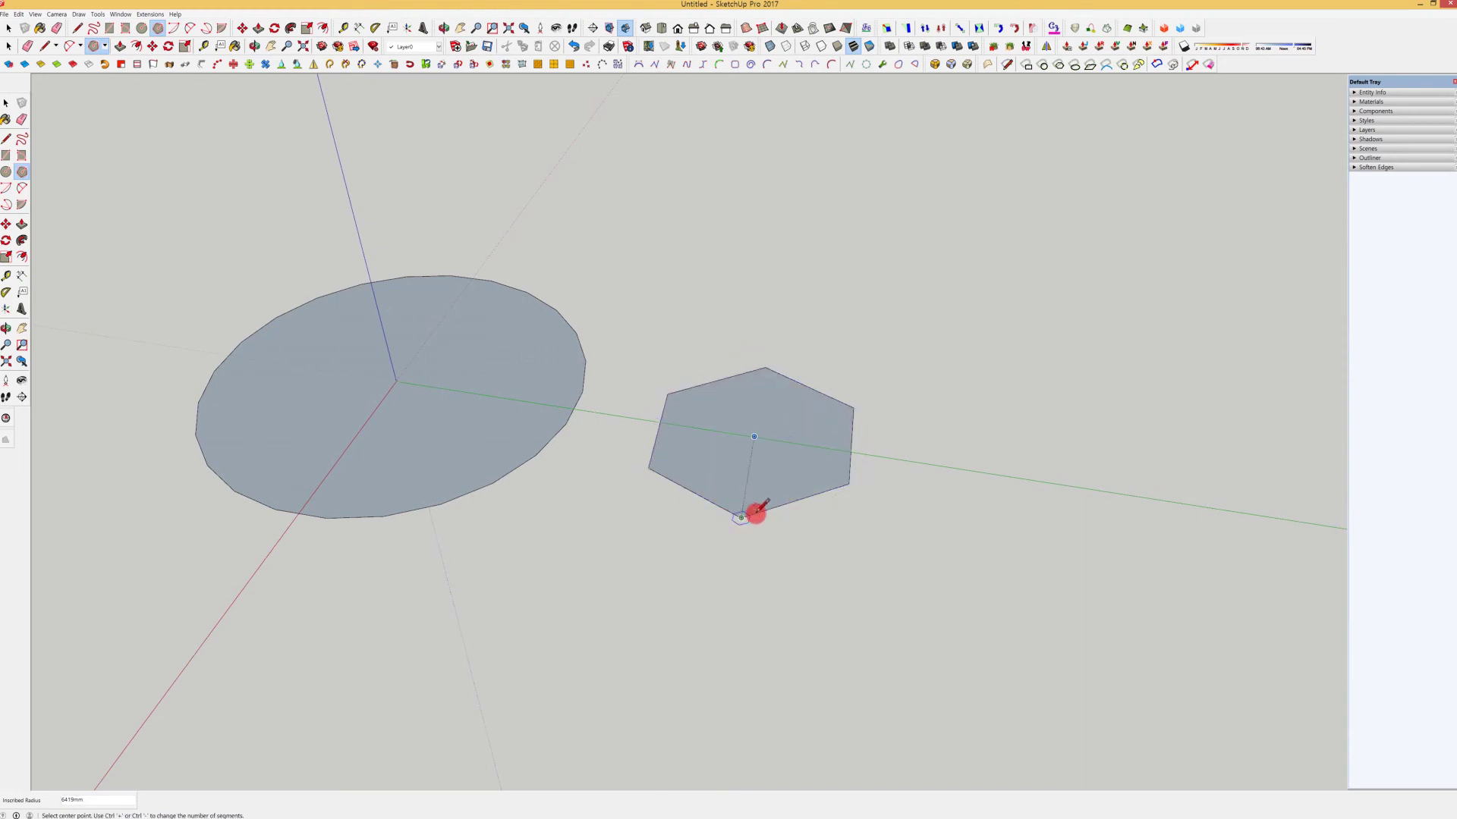
{"action": "key", "text": "space"}
Select the circle's edge and set its segment count to 50.
{"action": "left_click", "coordinate": [583, 355]}
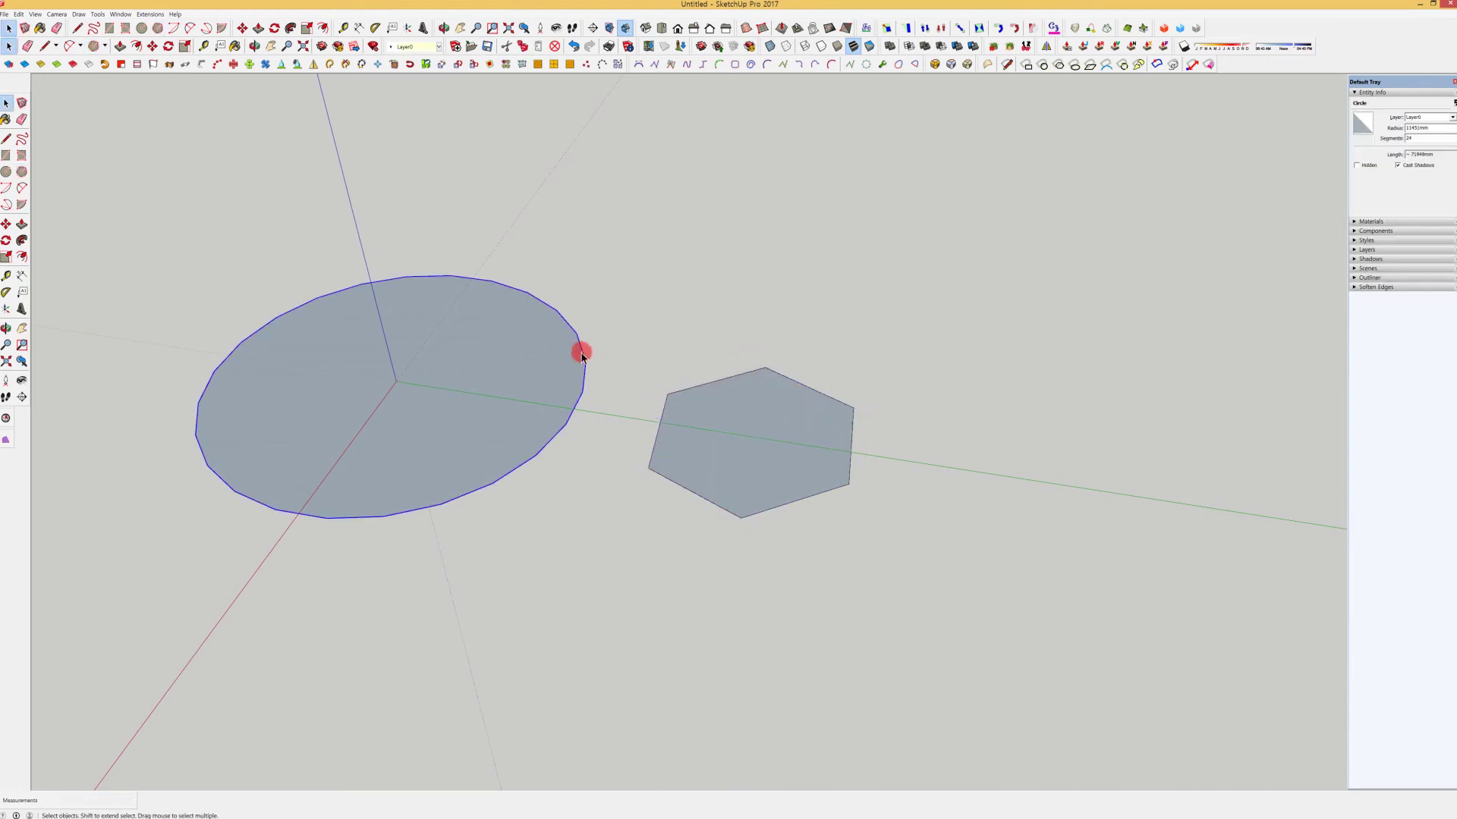
{"action": "left_click", "coordinate": [1371, 89]}
{"action": "double_click", "coordinate": [1414, 140]}
{"action": "double_click", "coordinate": [1410, 139]}
{"action": "type", "text": "50"}
{"action": "key", "text": "Return"}
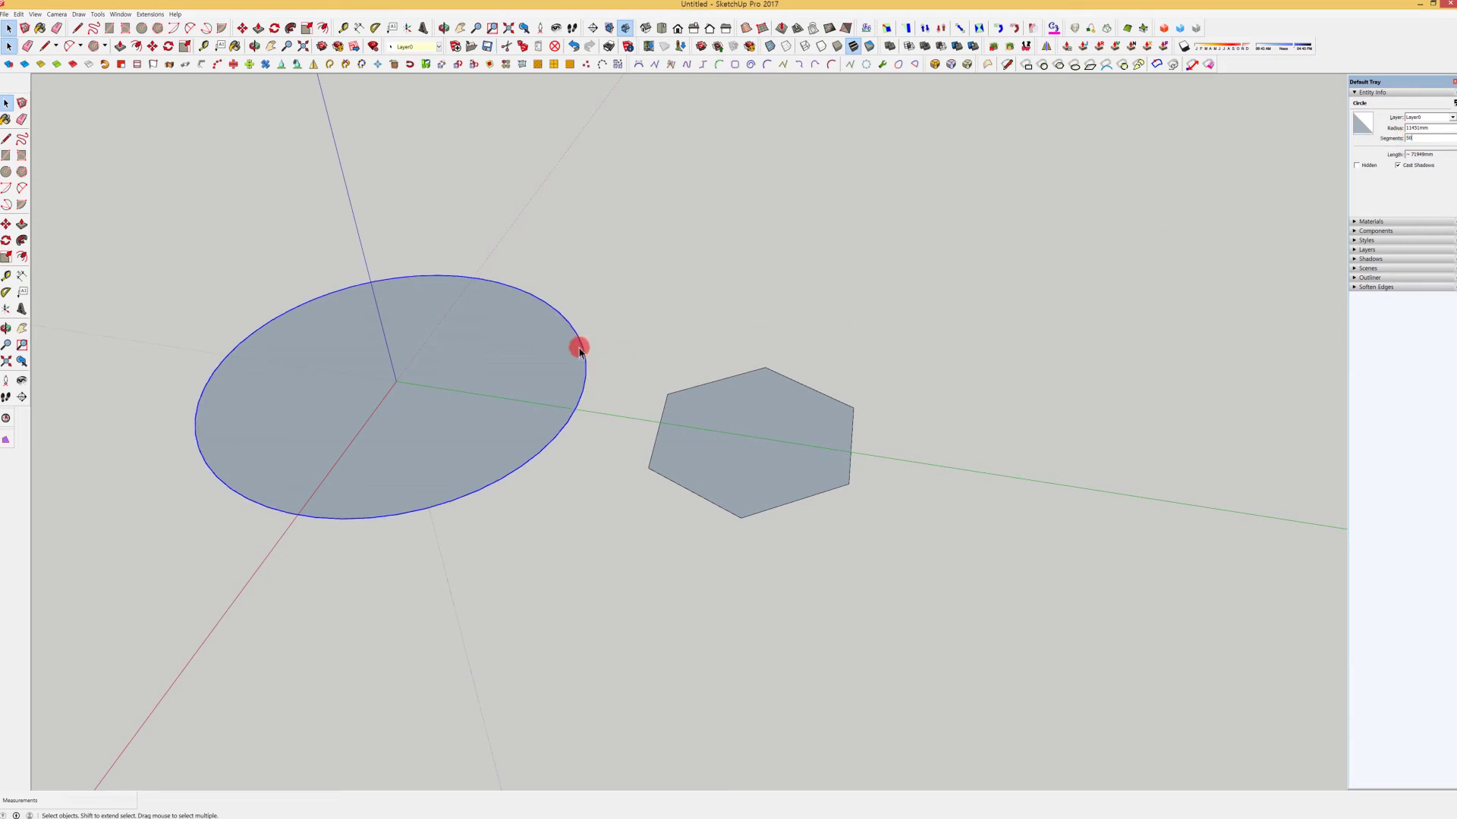
{"action": "left_click", "coordinate": [1176, 270]}
Raise the circle's segment count to 120 to smooth its curved edge.
{"action": "scroll", "coordinate": [602, 341], "scroll_direction": "up", "scroll_amount": 8}
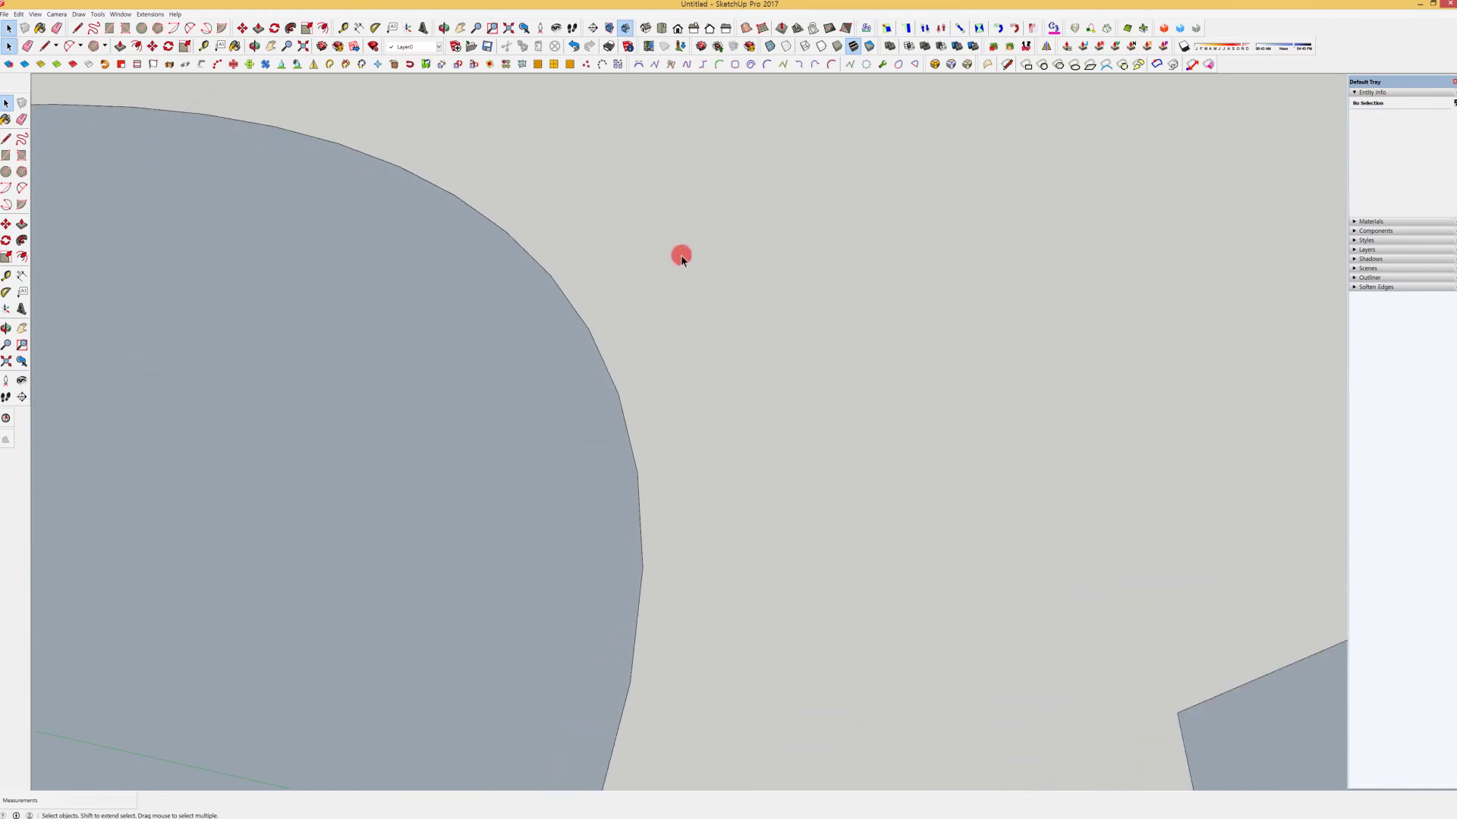
{"action": "left_click", "coordinate": [568, 307]}
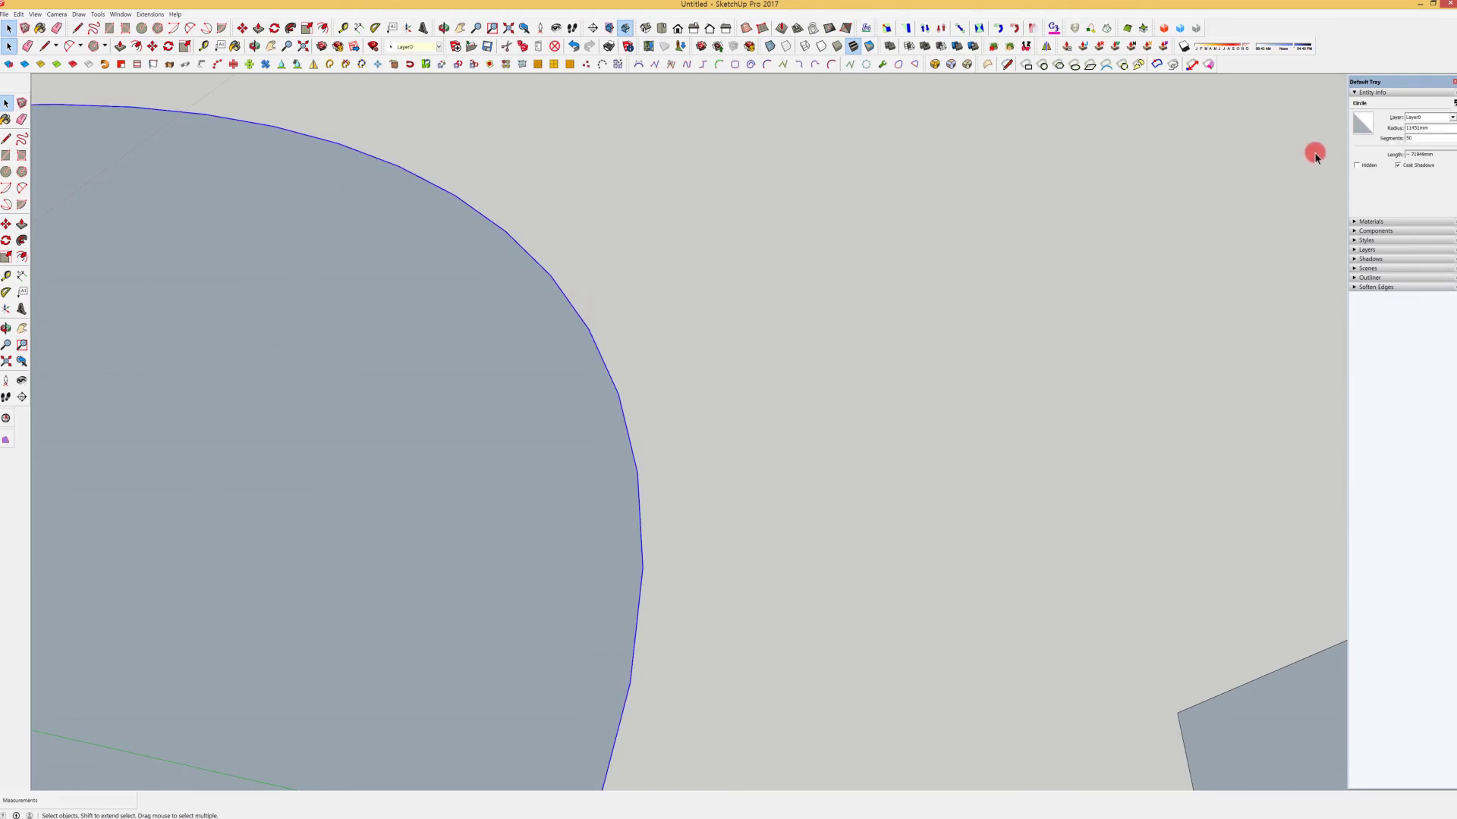
{"action": "left_click_drag", "start_coordinate": [1421, 139], "coordinate": [1382, 143]}
{"action": "key", "text": "Return"}
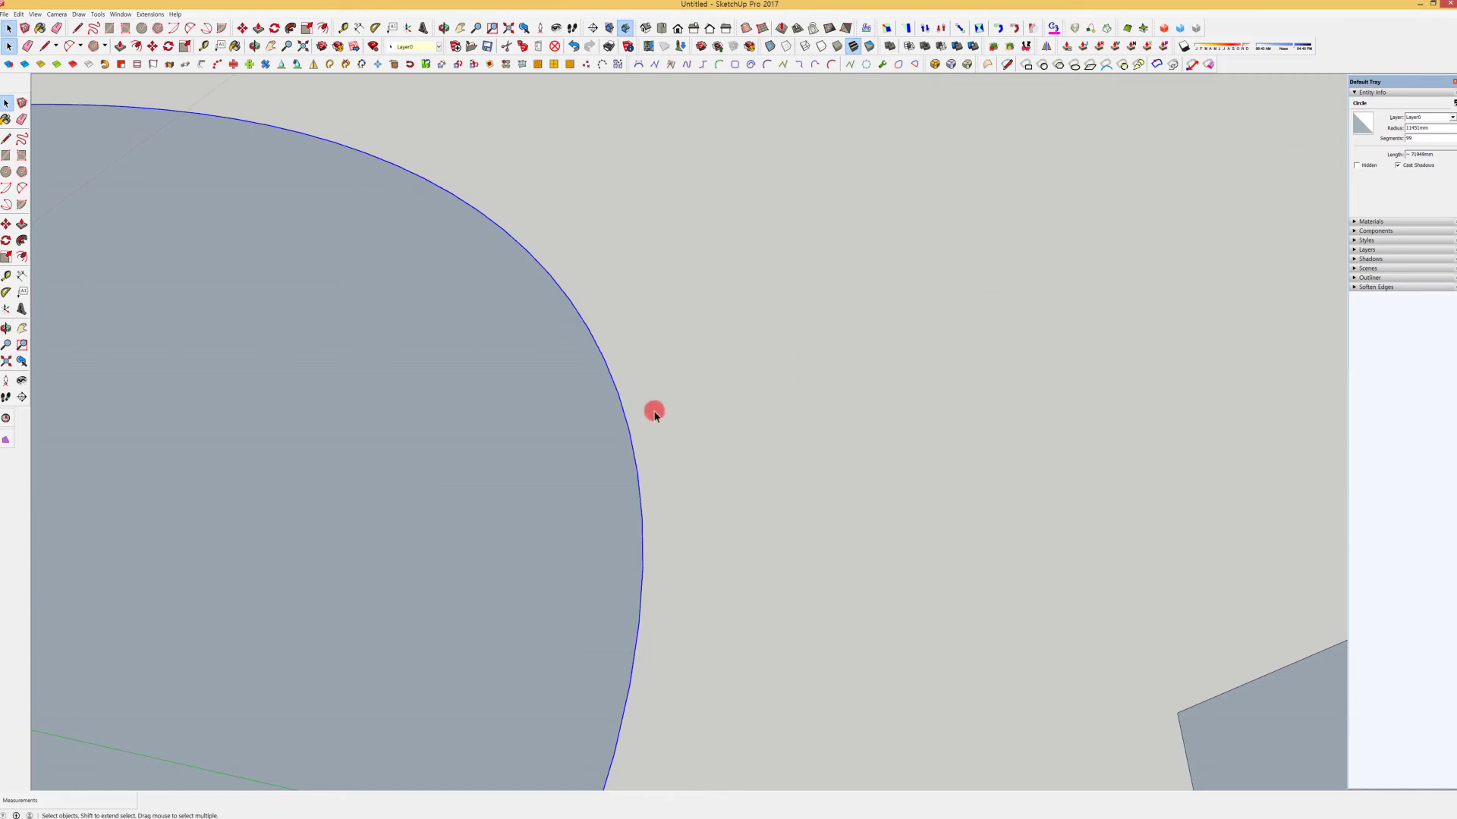
{"action": "type", "text": "120"}
{"action": "left_click", "coordinate": [600, 360]}
{"action": "left_click", "coordinate": [590, 334]}
{"action": "scroll", "coordinate": [589, 334], "scroll_direction": "down", "scroll_amount": 5}
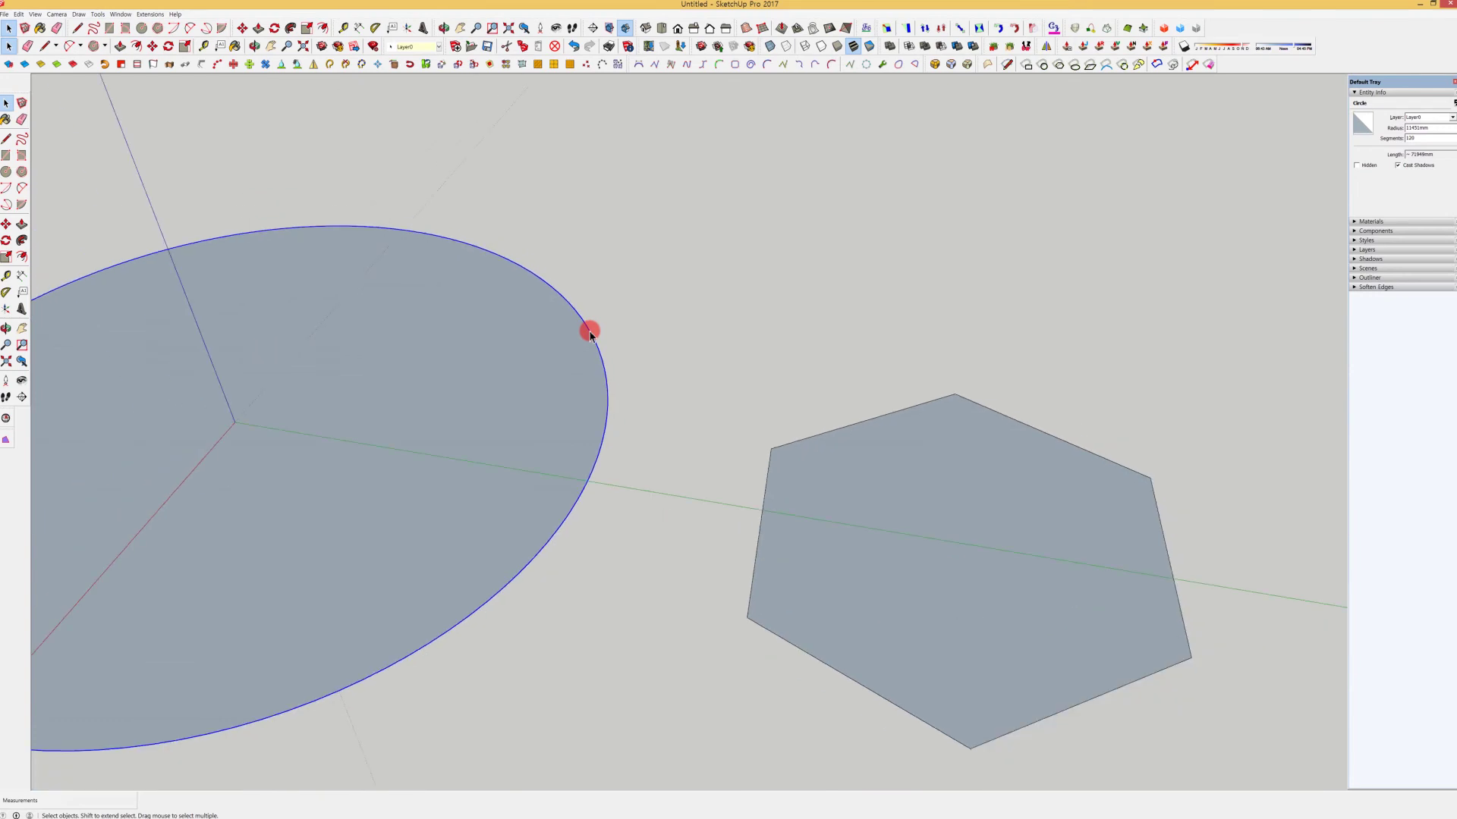
{"action": "scroll", "coordinate": [590, 334], "scroll_direction": "down", "scroll_amount": 3}
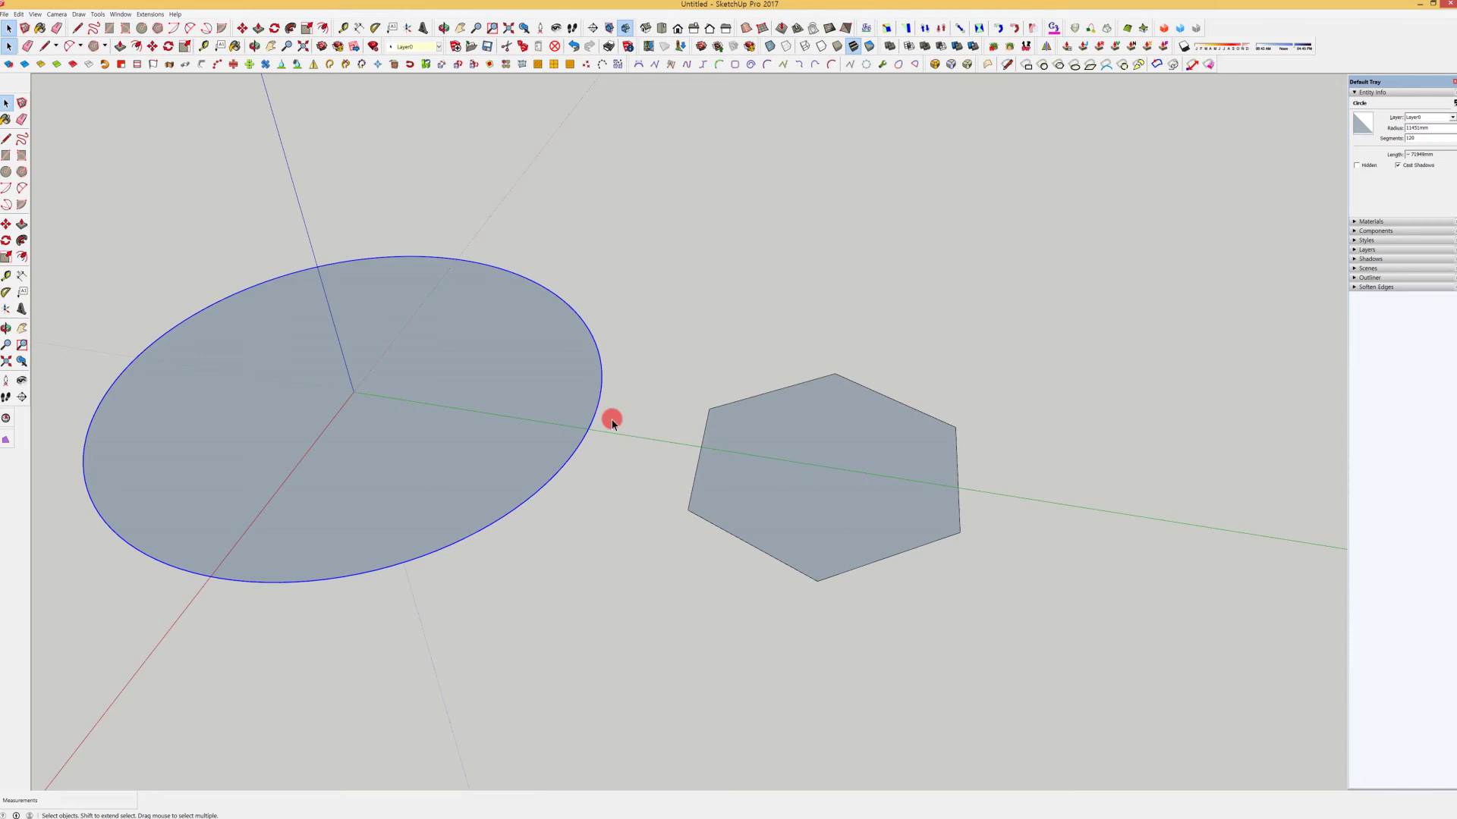
{"action": "scroll", "coordinate": [599, 371], "scroll_direction": "up", "scroll_amount": 3}
{"action": "scroll", "coordinate": [599, 384], "scroll_direction": "down", "scroll_amount": 4}
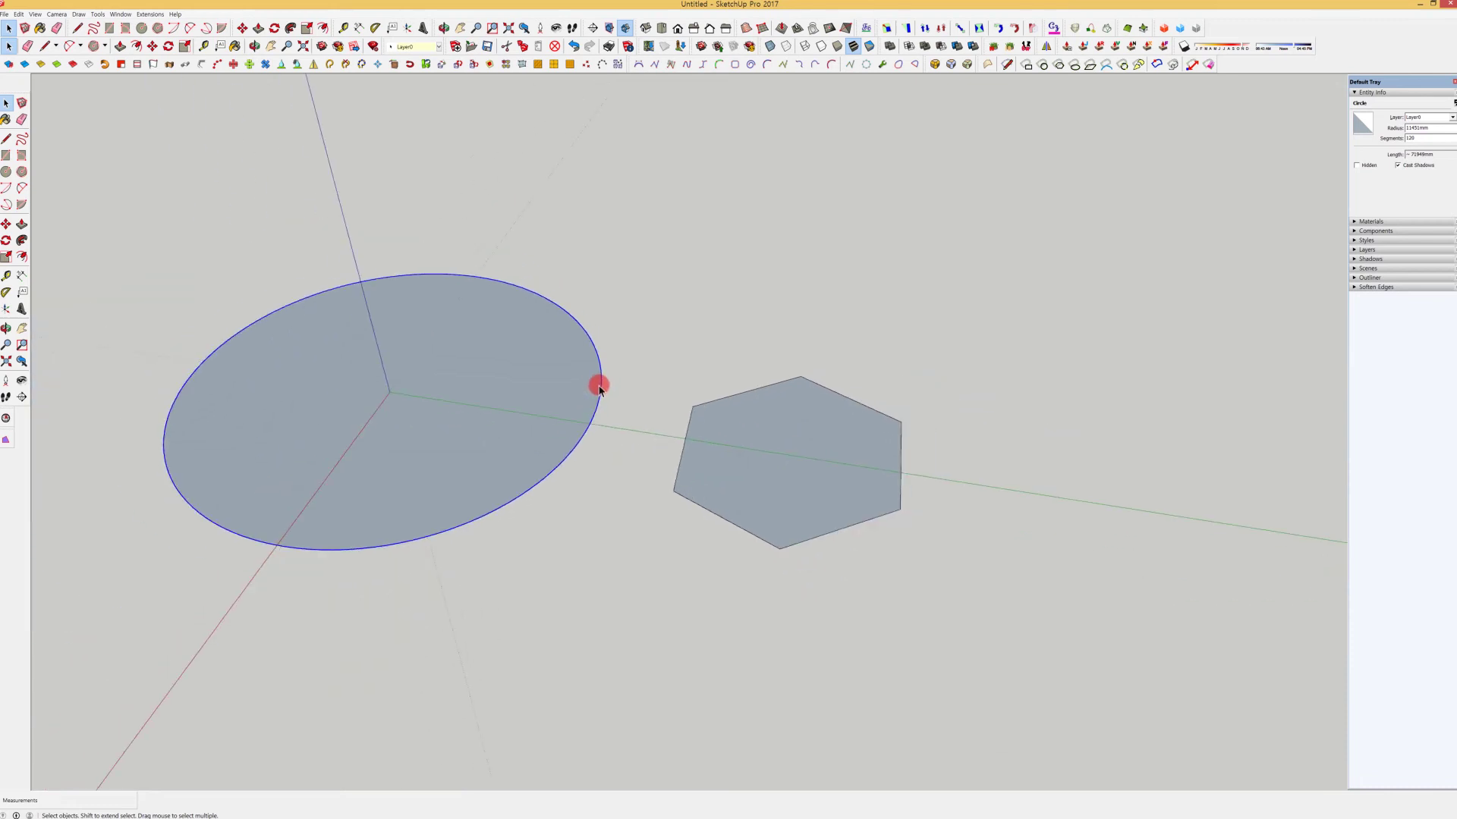
{"action": "scroll", "coordinate": [598, 386], "scroll_direction": "down", "scroll_amount": 8}
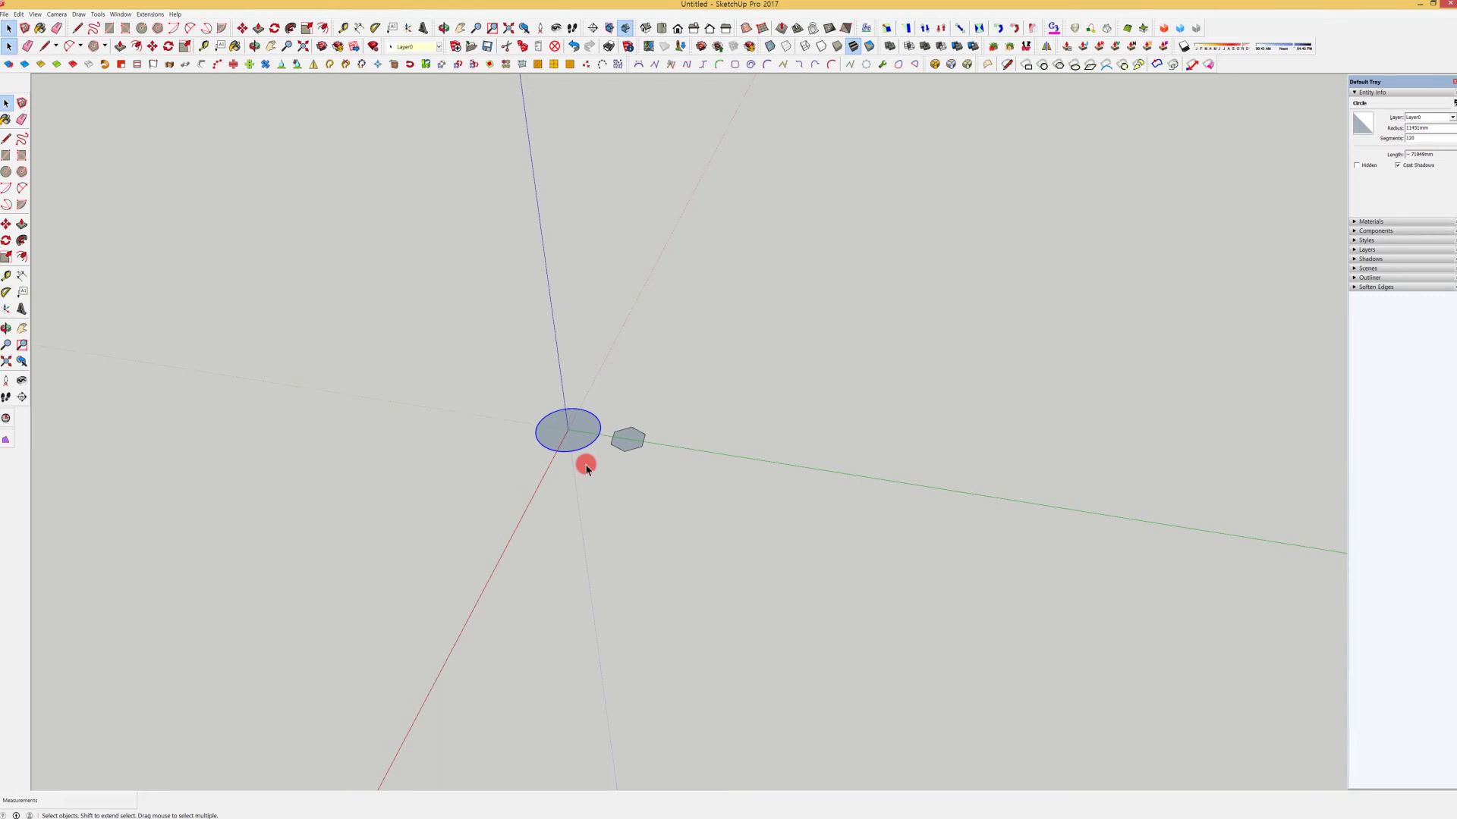
{"action": "scroll", "coordinate": [585, 465], "scroll_direction": "up", "scroll_amount": 6}
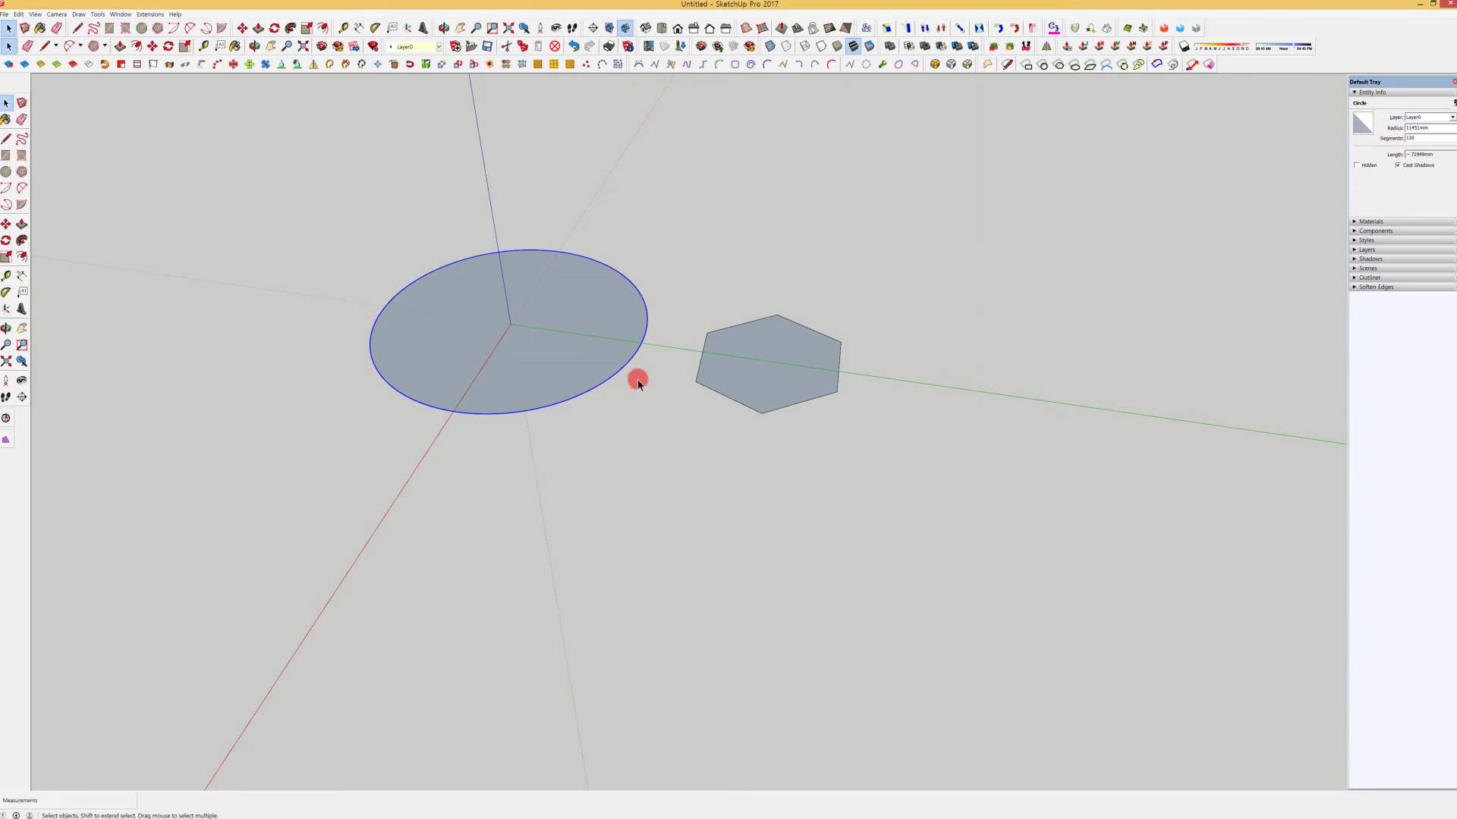
Select the hexagon's outline and set its segment count to 24.
{"action": "left_click", "coordinate": [773, 320]}
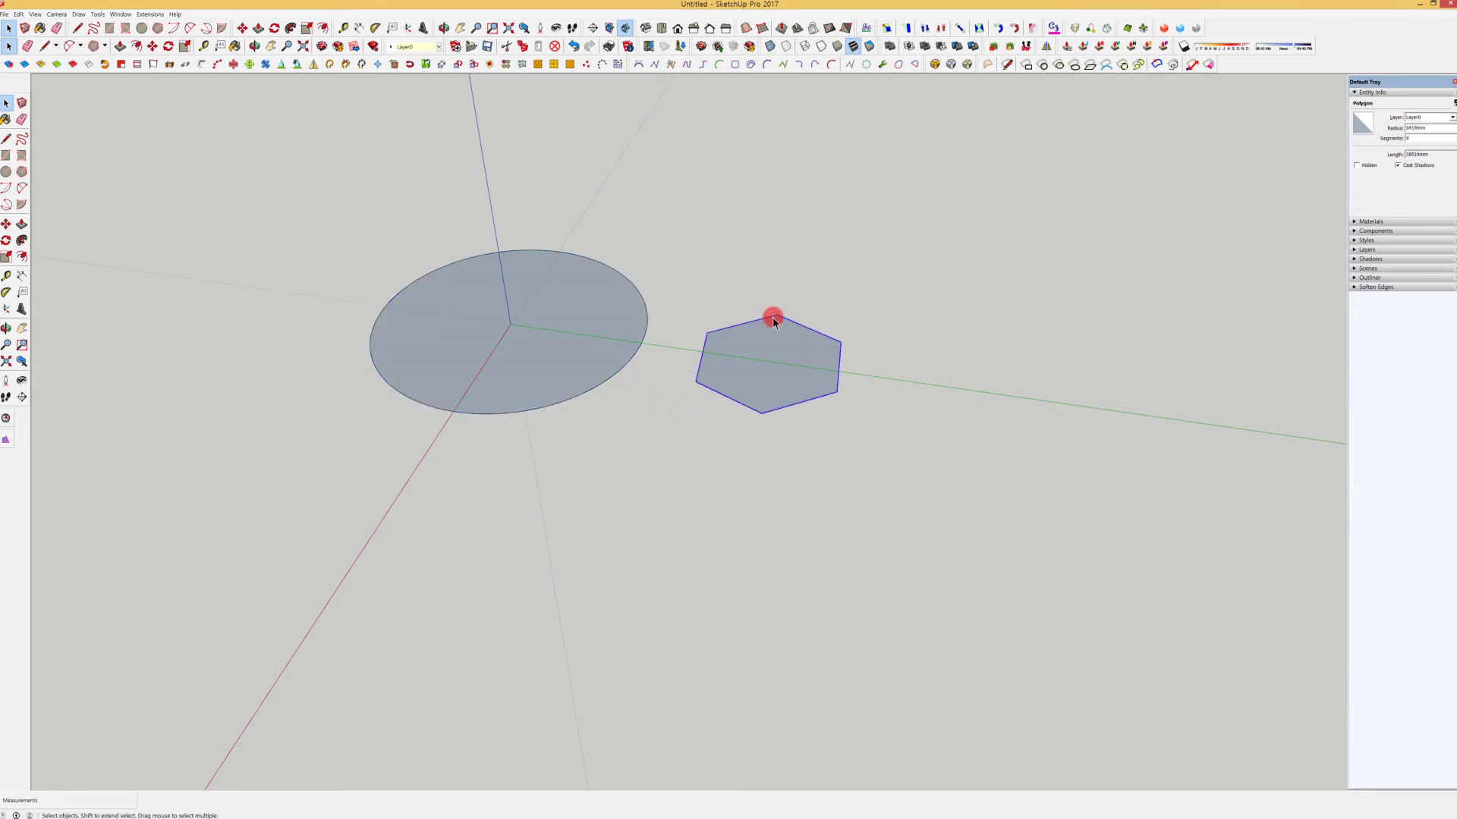
{"action": "double_click", "coordinate": [1415, 129]}
{"action": "double_click", "coordinate": [1420, 137]}
{"action": "key", "text": "Return"}
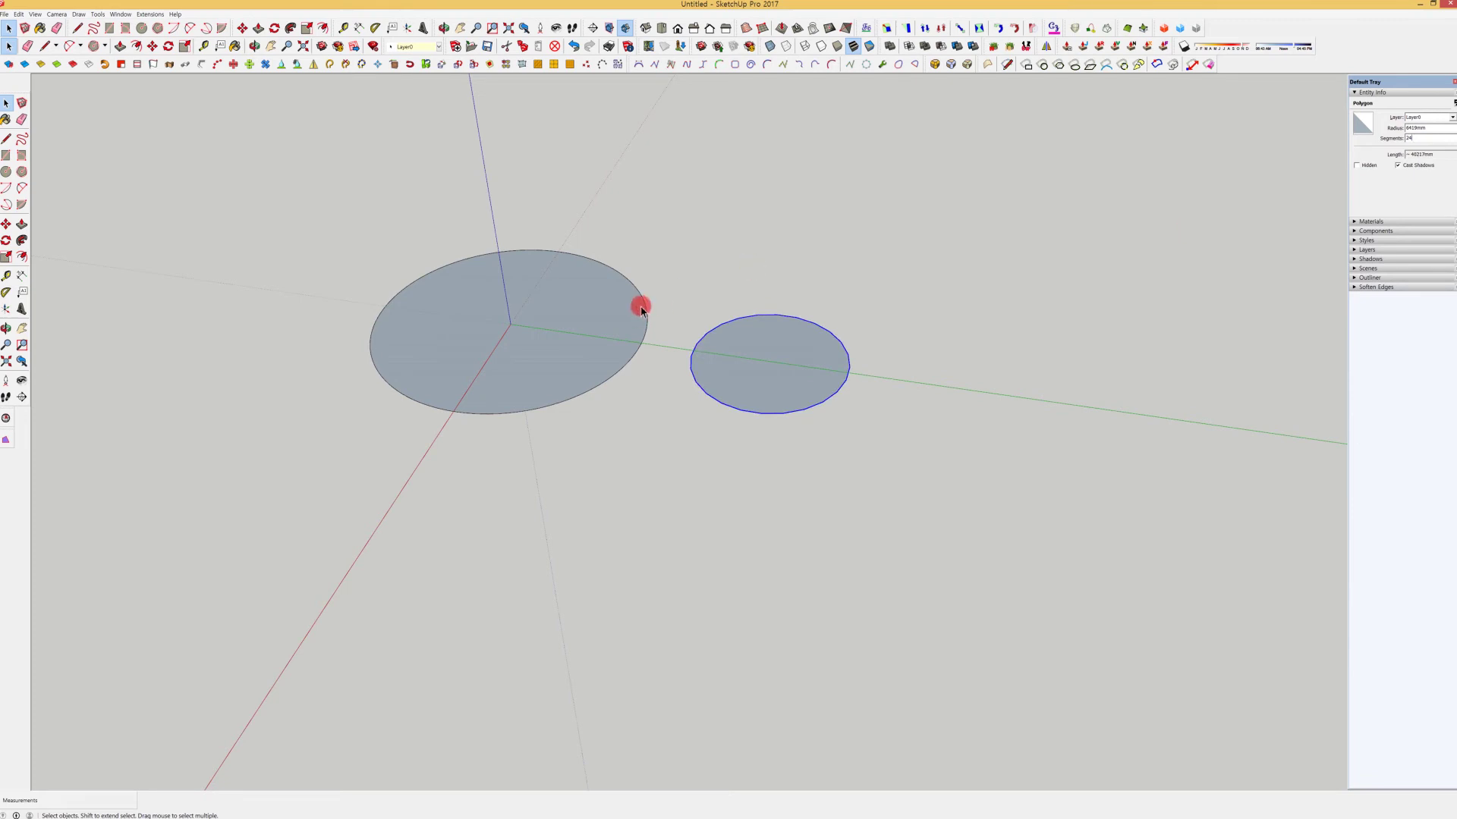
Set the polygon's segment count to 120.
{"action": "double_click", "coordinate": [1409, 138]}
{"action": "left_click_drag", "start_coordinate": [1412, 138], "coordinate": [1391, 150]}
{"action": "type", "text": "120"}
{"action": "key", "text": "Return"}
{"action": "left_click", "coordinate": [7, 173]}
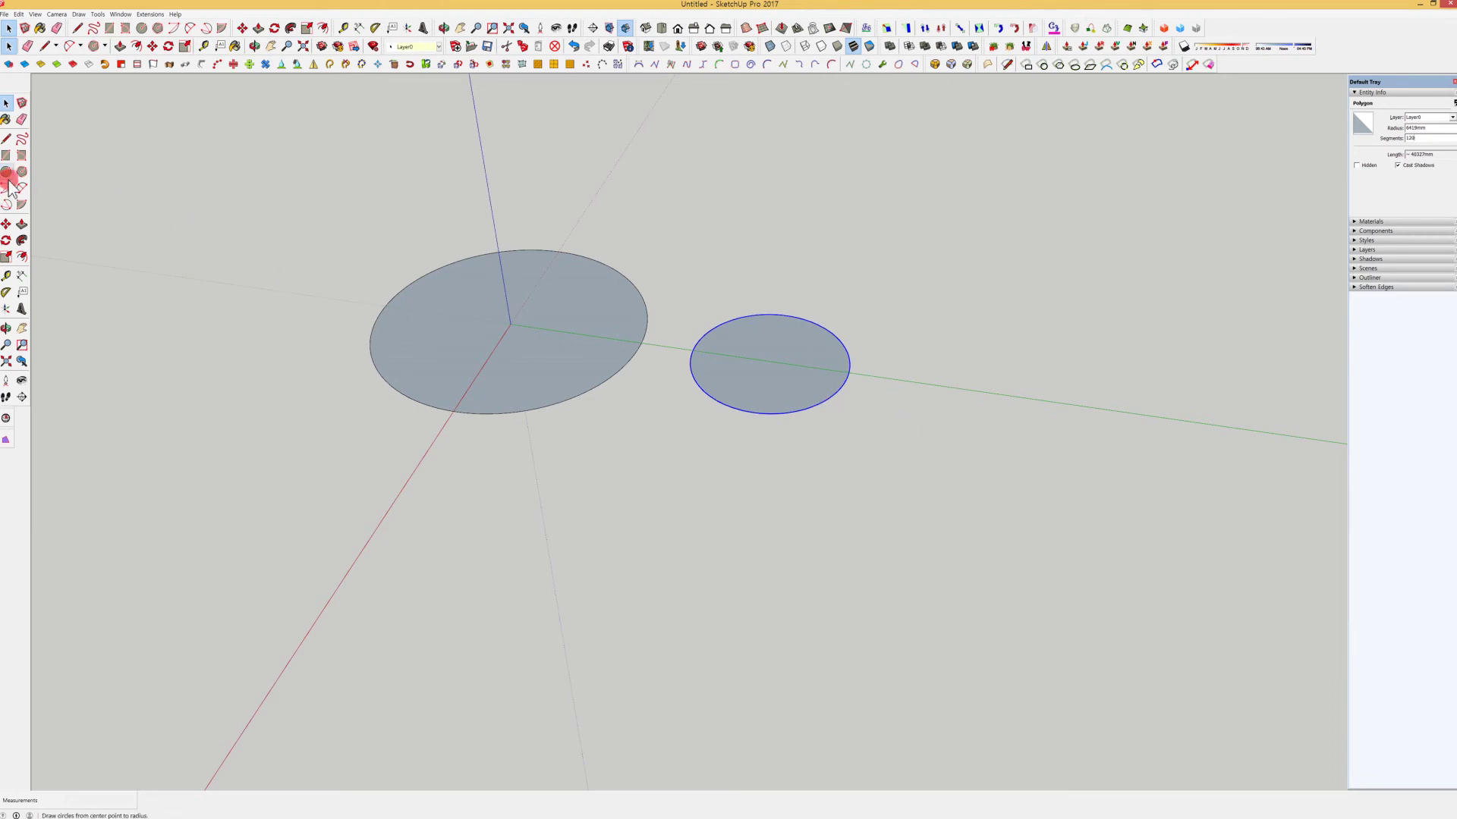
{"action": "left_click", "coordinate": [22, 172]}
{"action": "key", "text": "space"}
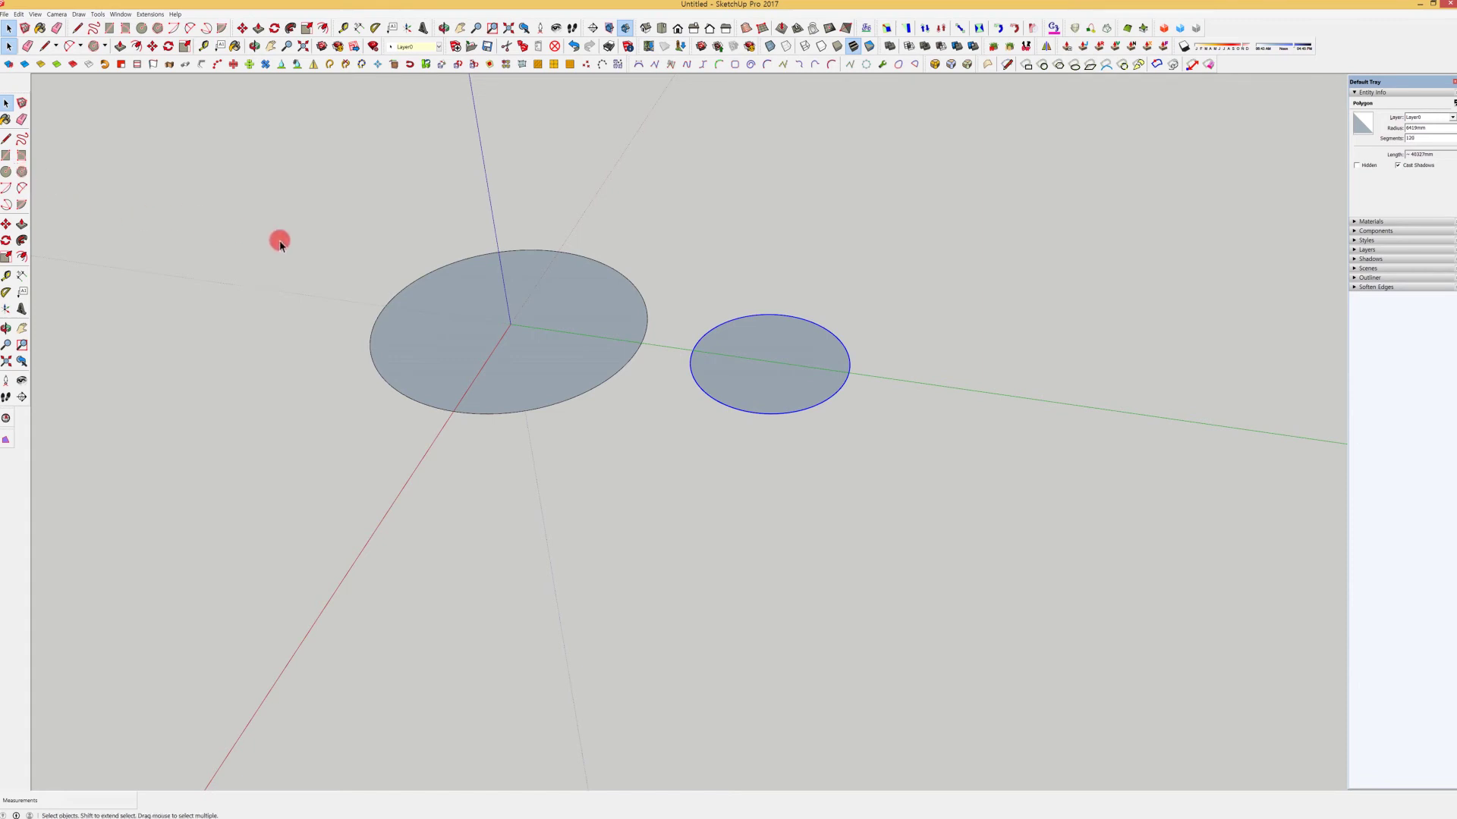
Select the edge of the circle at the origin and set its segment count to 6.
{"action": "left_click", "coordinate": [618, 278]}
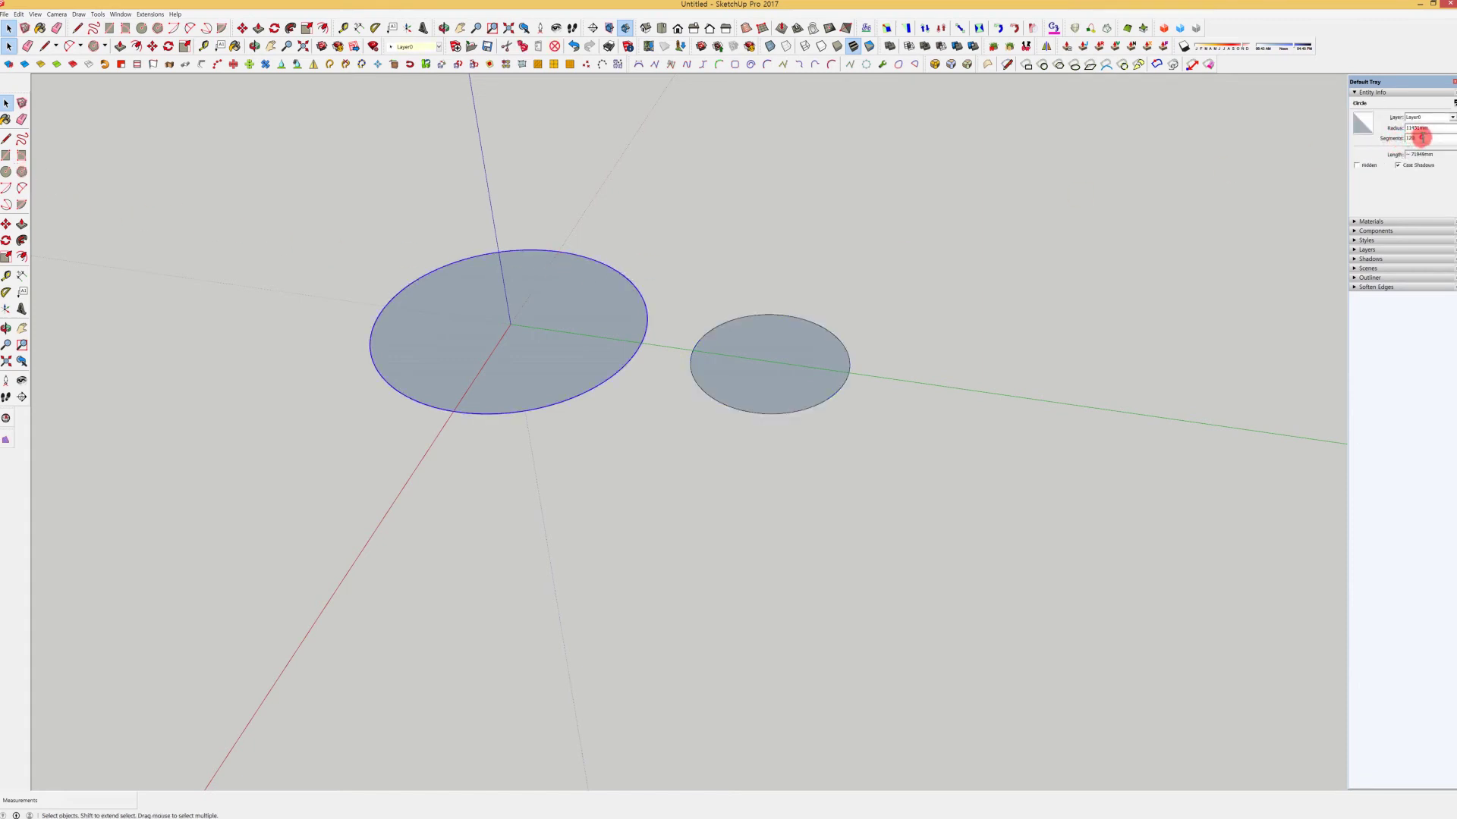
{"action": "left_click_drag", "start_coordinate": [1420, 137], "coordinate": [1377, 144]}
{"action": "type", "text": "6"}
{"action": "key", "text": "Return"}
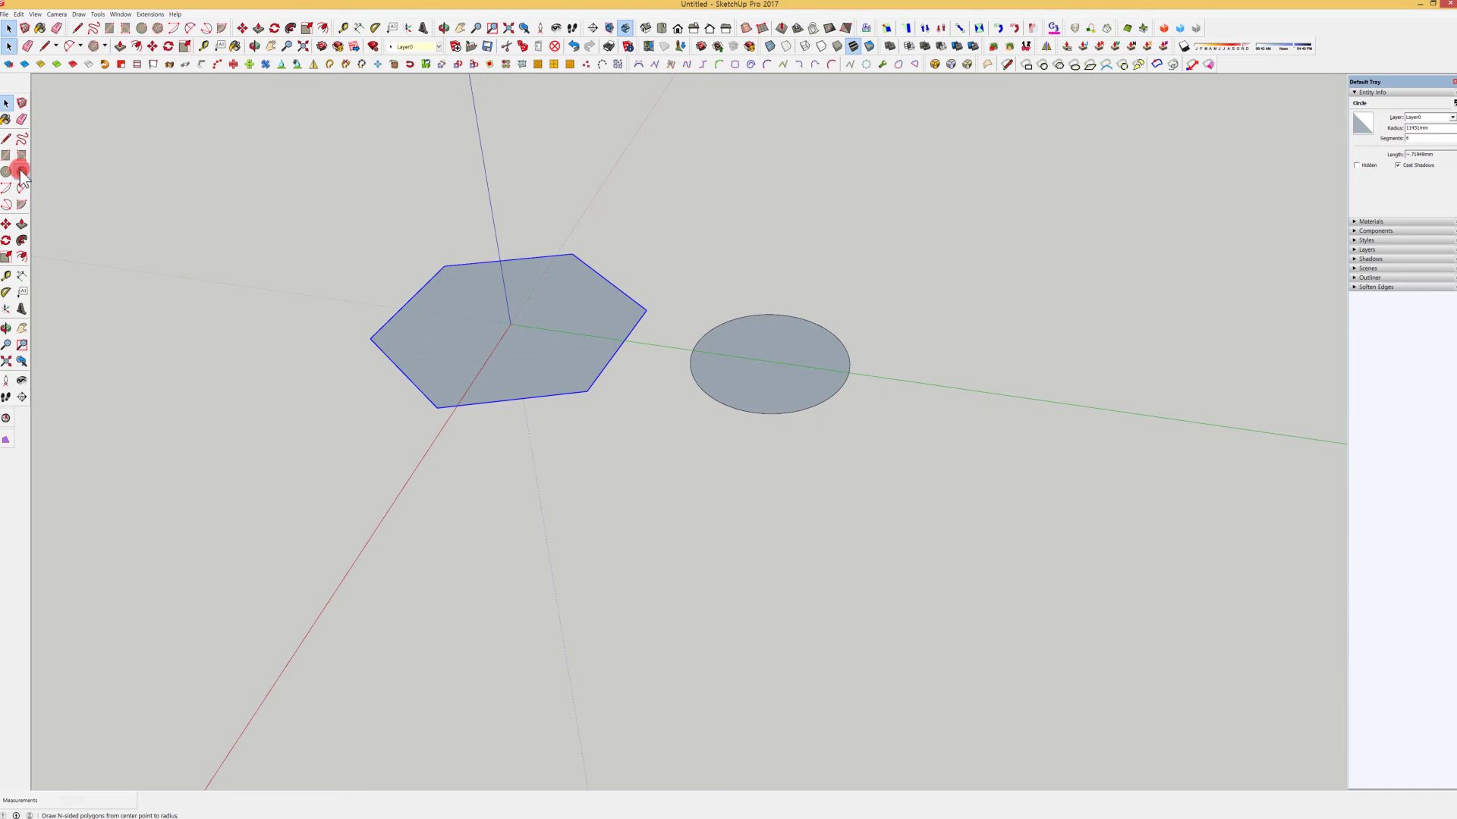
Undo the recent segment changes on both shapes, and set the hexagon's segment count to 120 again.
{"action": "double_click", "coordinate": [770, 346]}
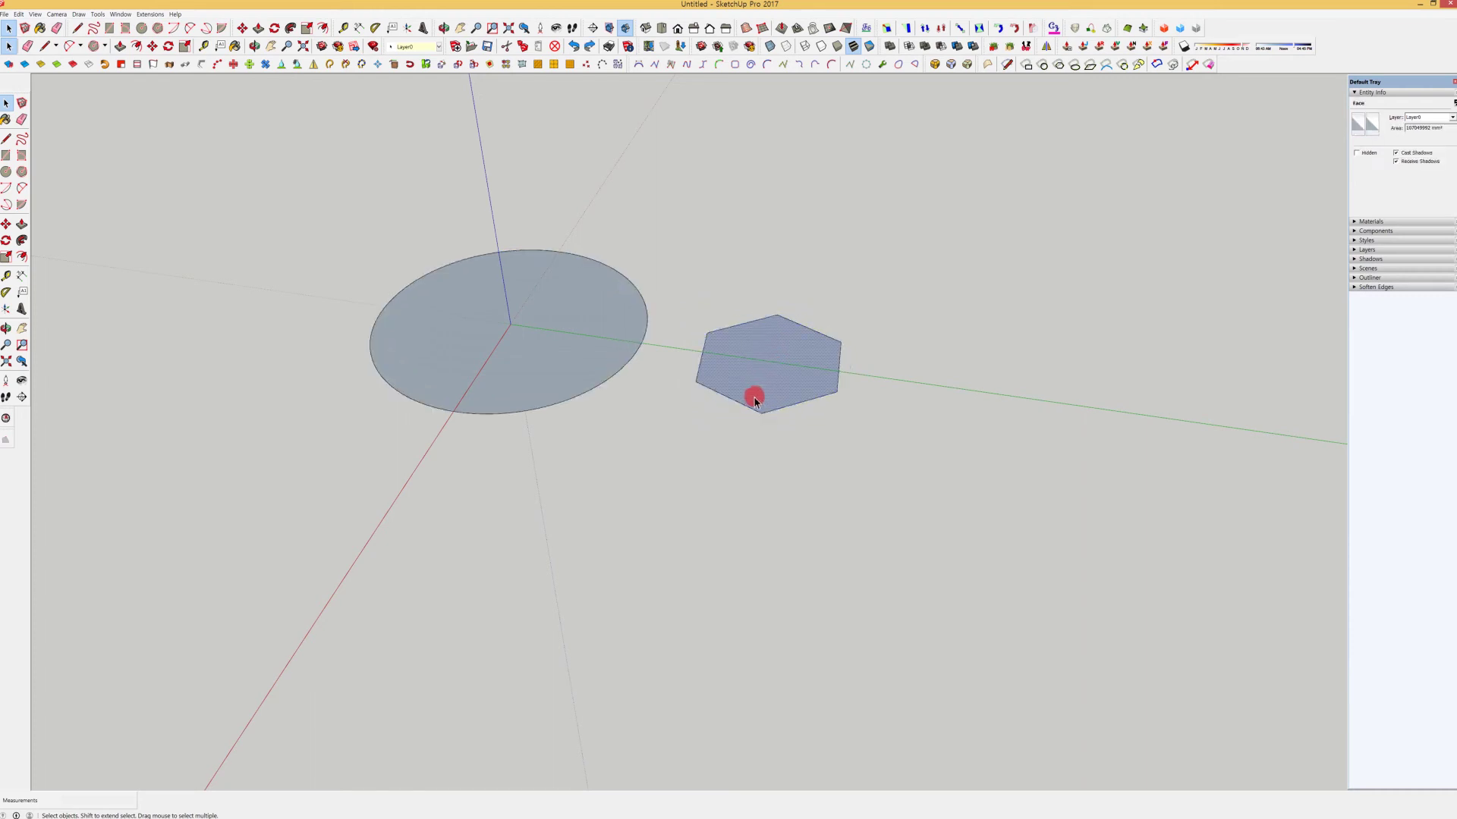
{"action": "left_click", "coordinate": [812, 329]}
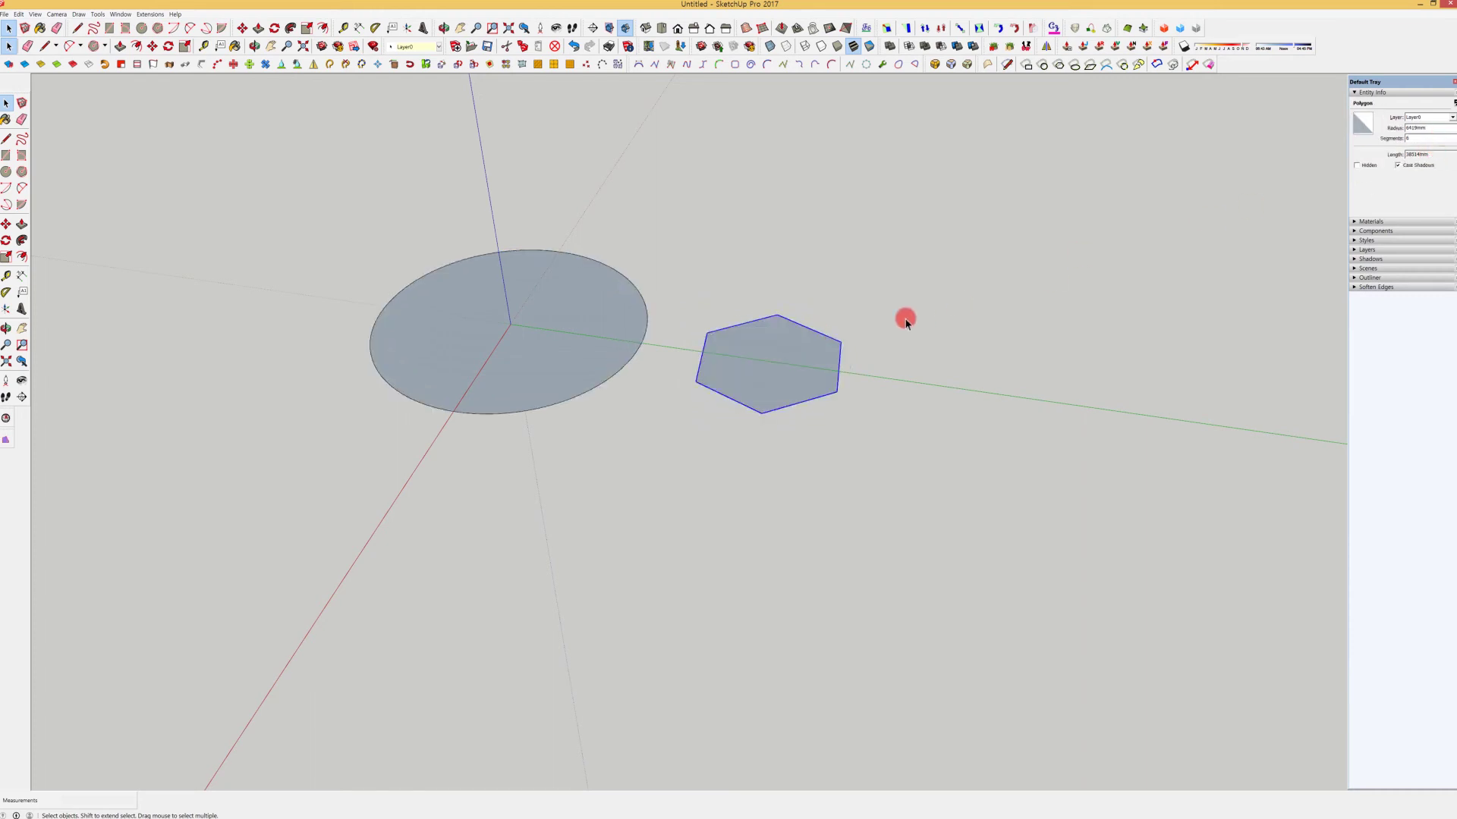
{"action": "double_click", "coordinate": [1413, 138]}
{"action": "type", "text": "120"}
{"action": "key", "text": "Return"}
Push/Pull the circle's face upward into a cylinder.
{"action": "double_click", "coordinate": [569, 301]}
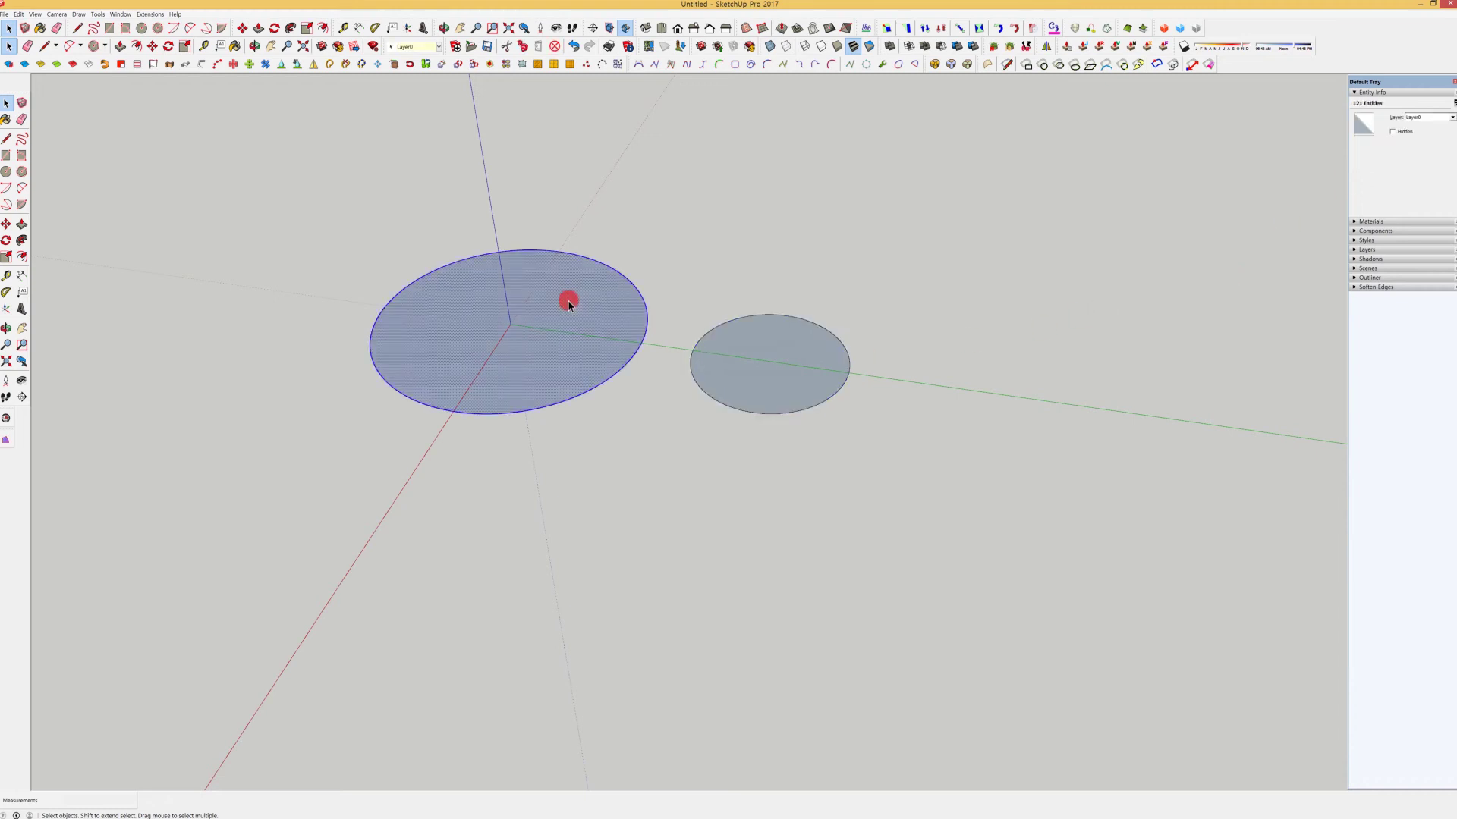
{"action": "key", "text": "p"}
{"action": "left_click_drag", "start_coordinate": [569, 301], "coordinate": [535, 122]}
{"action": "key", "text": "space"}
Push/Pull the 120-sided polygon's face upward into a solid nearly as tall as the neighbouring cylinder.
{"action": "left_click", "coordinate": [772, 348]}
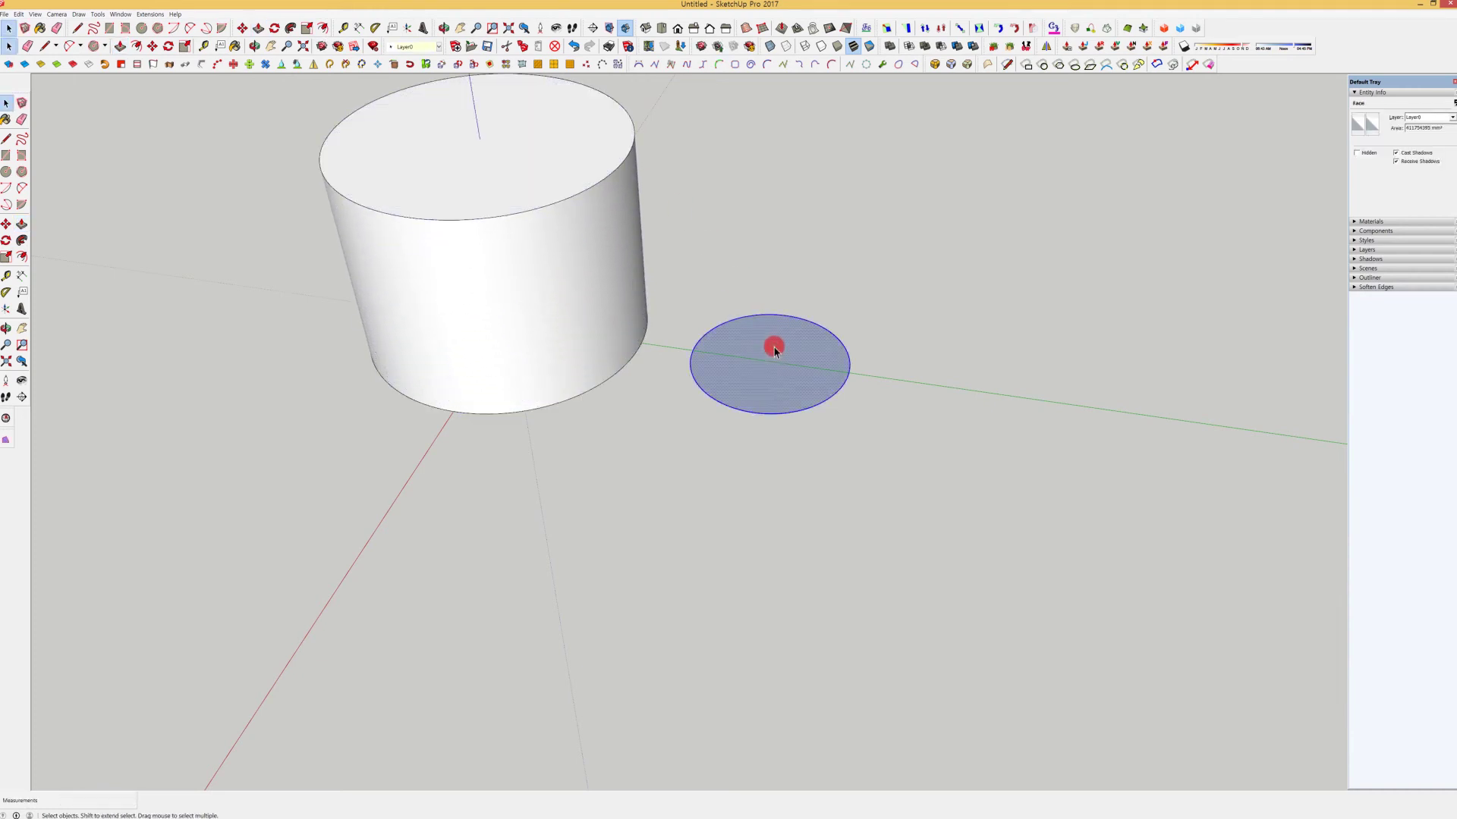
{"action": "double_click", "coordinate": [773, 347]}
{"action": "key", "text": "p"}
{"action": "left_click_drag", "start_coordinate": [774, 347], "coordinate": [766, 191]}
{"action": "key", "text": "space"}
Compare the side surfaces of the two solids, selecting individual vertical edges on the one made from the polygon.
{"action": "middle_click_drag", "start_coordinate": [683, 361], "coordinate": [748, 343]}
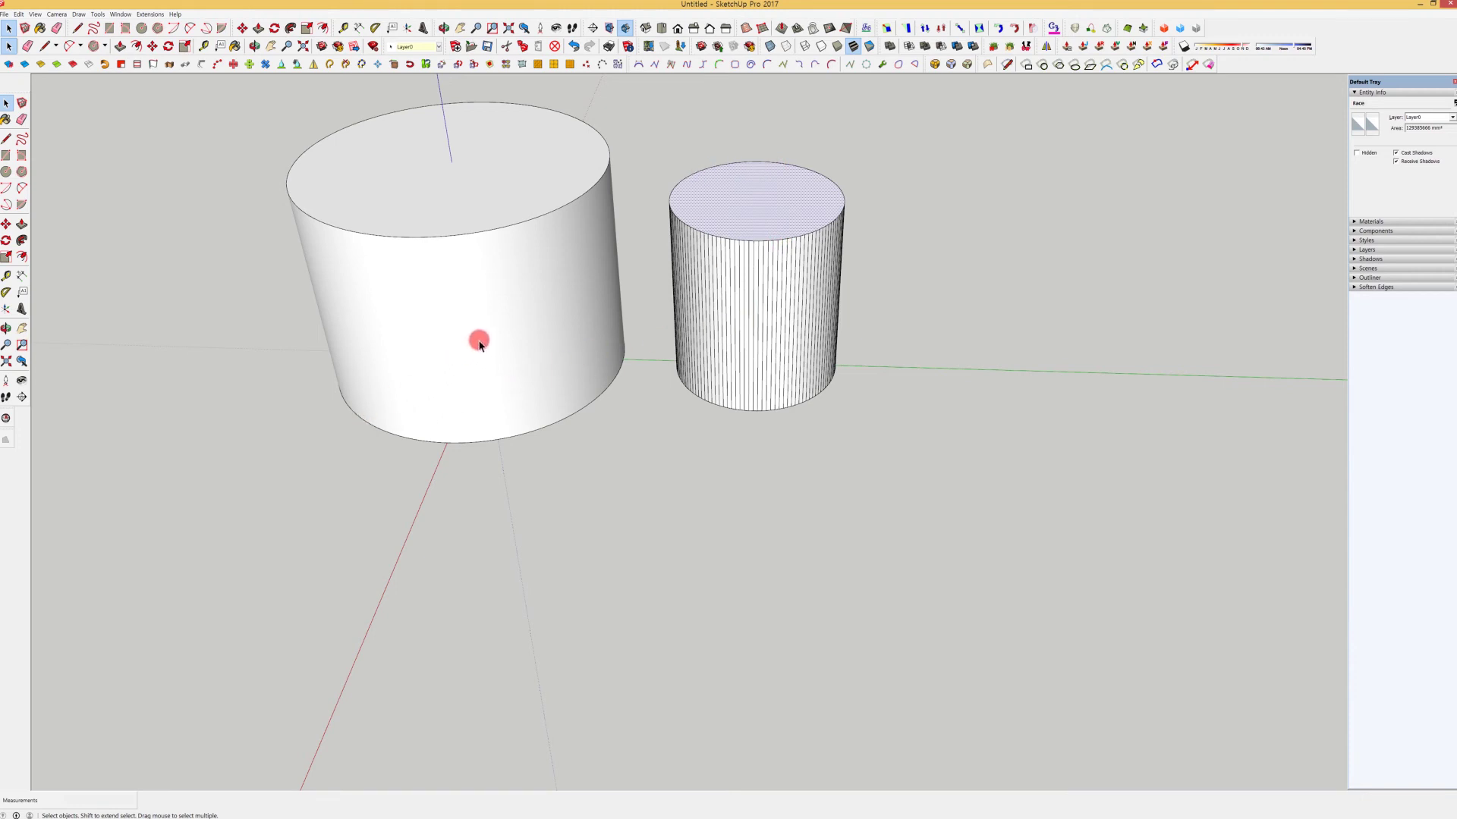
{"action": "middle_click_drag", "start_coordinate": [465, 334], "coordinate": [228, 312]}
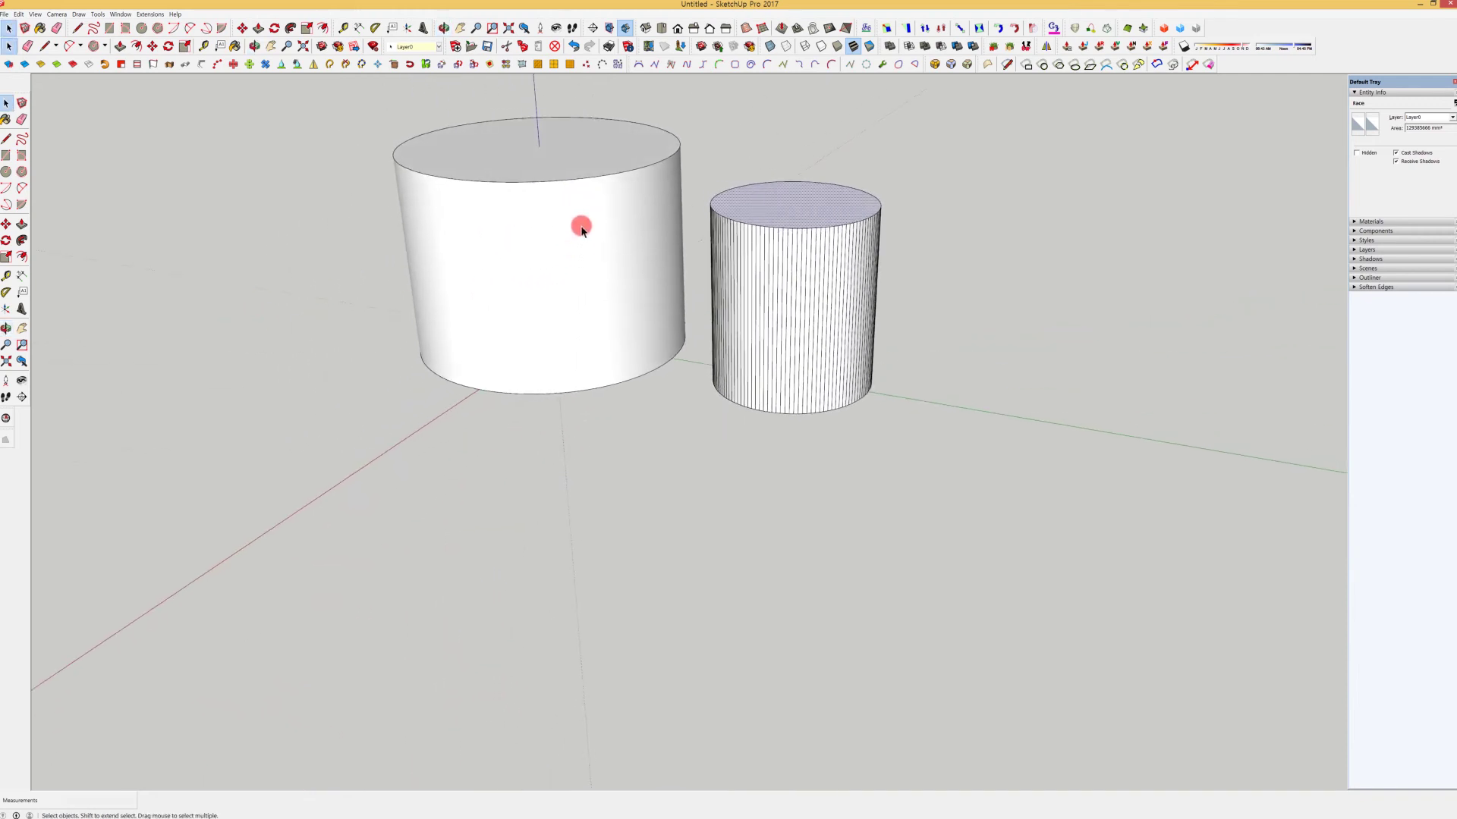
{"action": "left_click", "coordinate": [788, 273]}
{"action": "left_click", "coordinate": [799, 266]}
{"action": "left_click", "coordinate": [822, 263]}
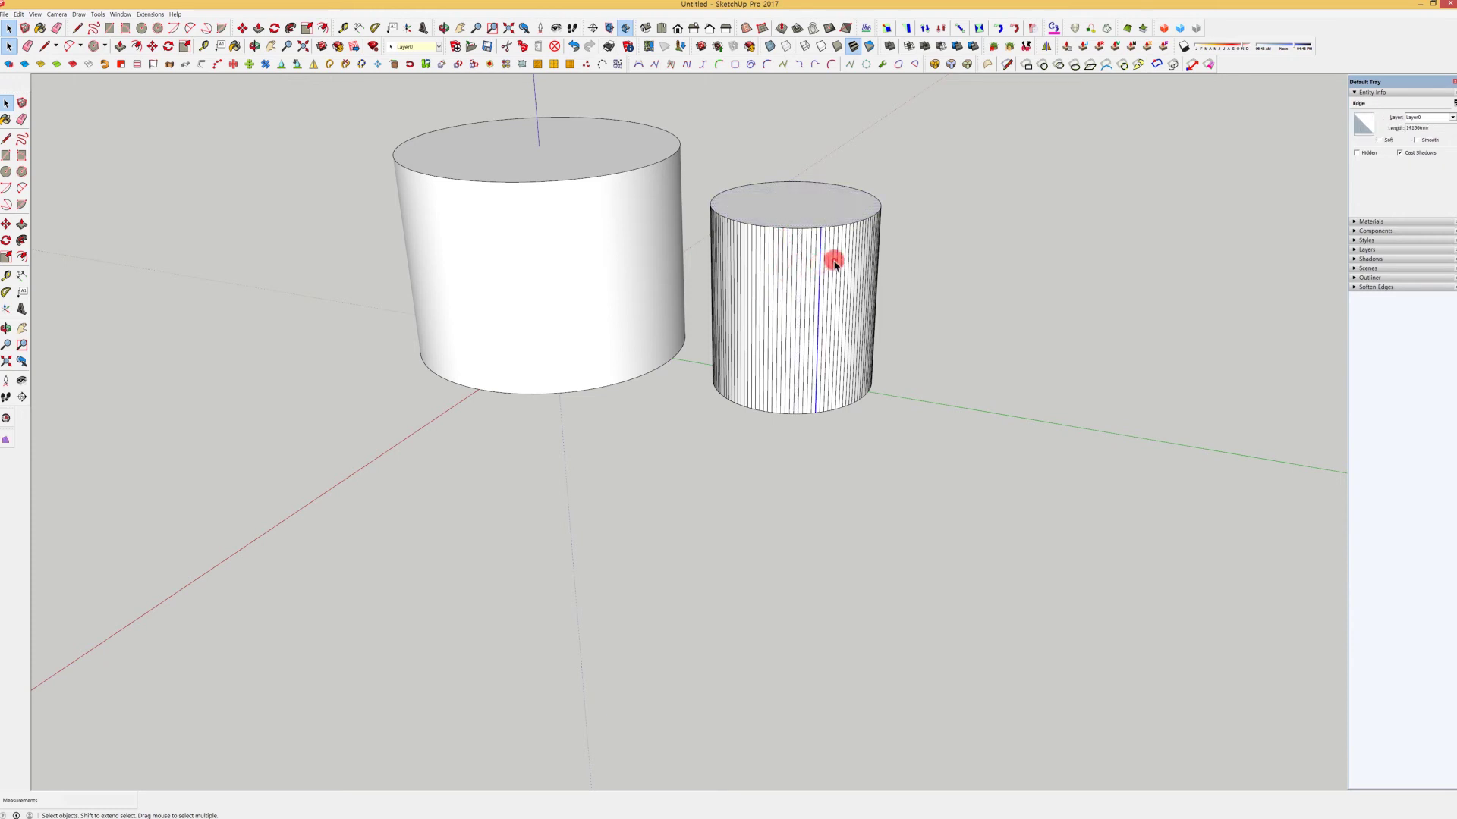
{"action": "left_click", "coordinate": [832, 258]}
{"action": "left_click", "coordinate": [823, 255]}
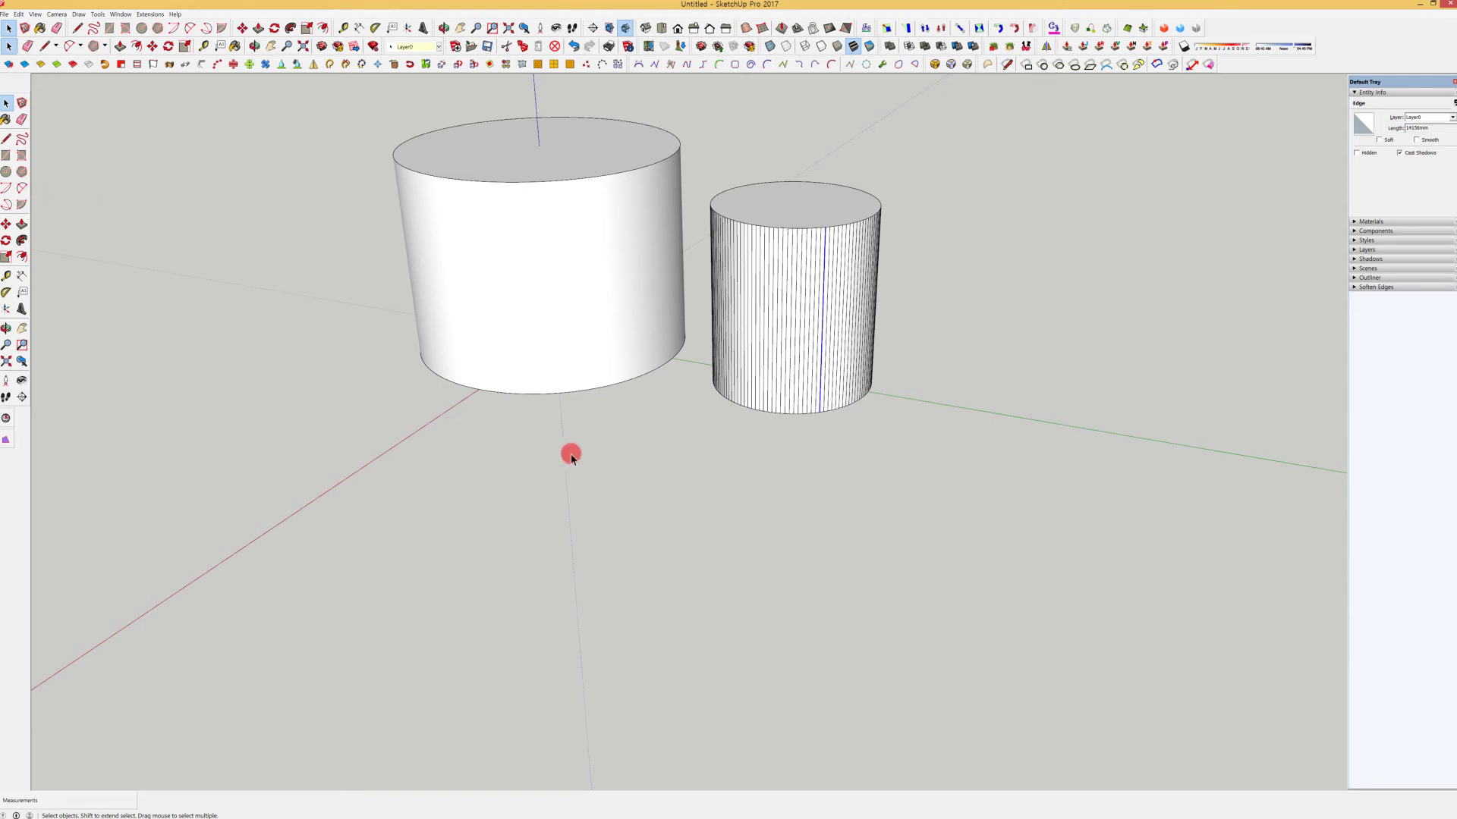
{"action": "middle_click_drag", "start_coordinate": [683, 375], "coordinate": [823, 816]}
{"action": "middle_click_drag", "start_coordinate": [671, 636], "coordinate": [710, 362]}
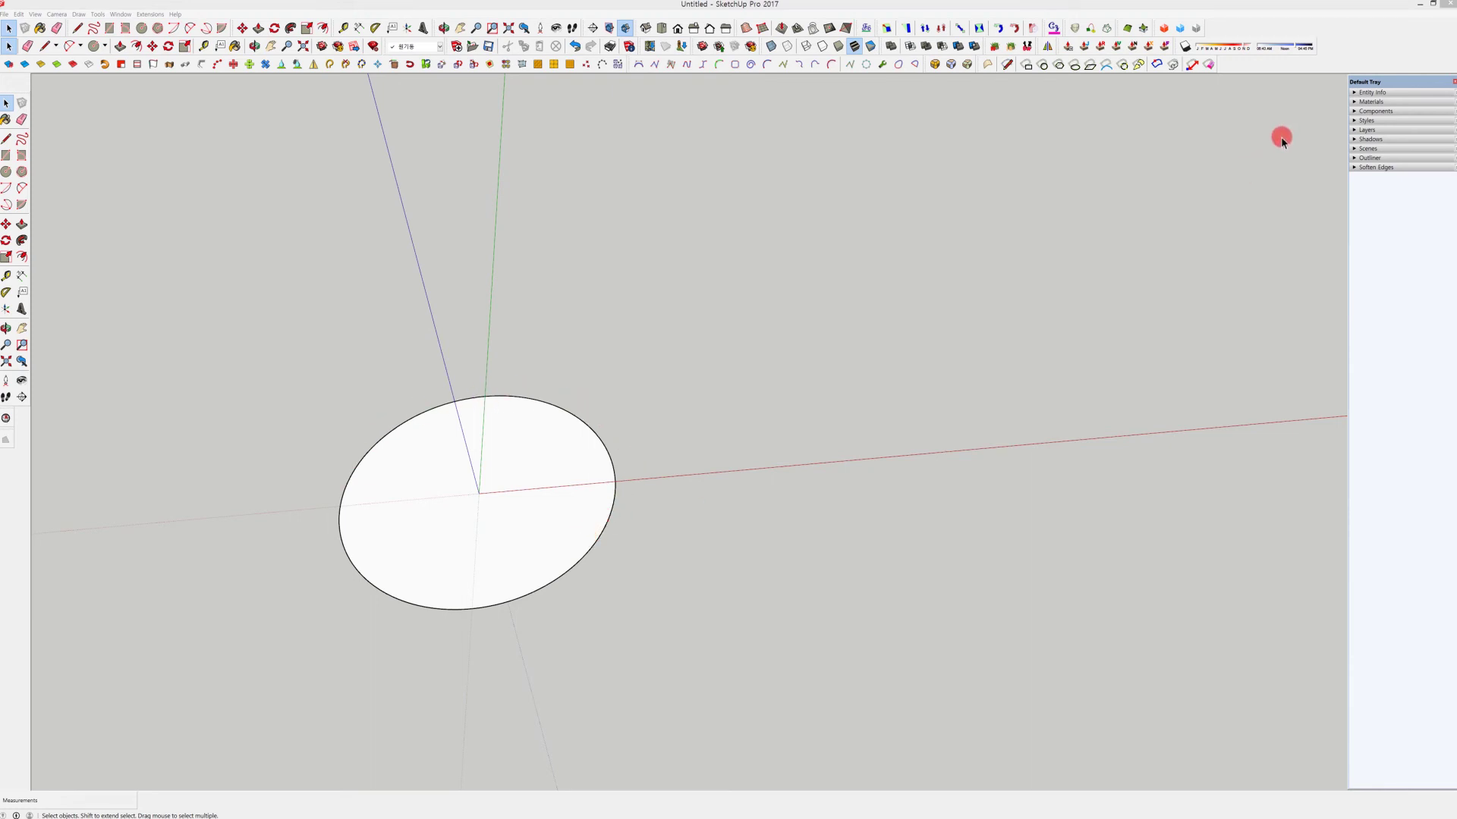
Examine the entity information of the circle's face, its face together with the edge, and its edge alone.
{"action": "left_click", "coordinate": [1385, 92]}
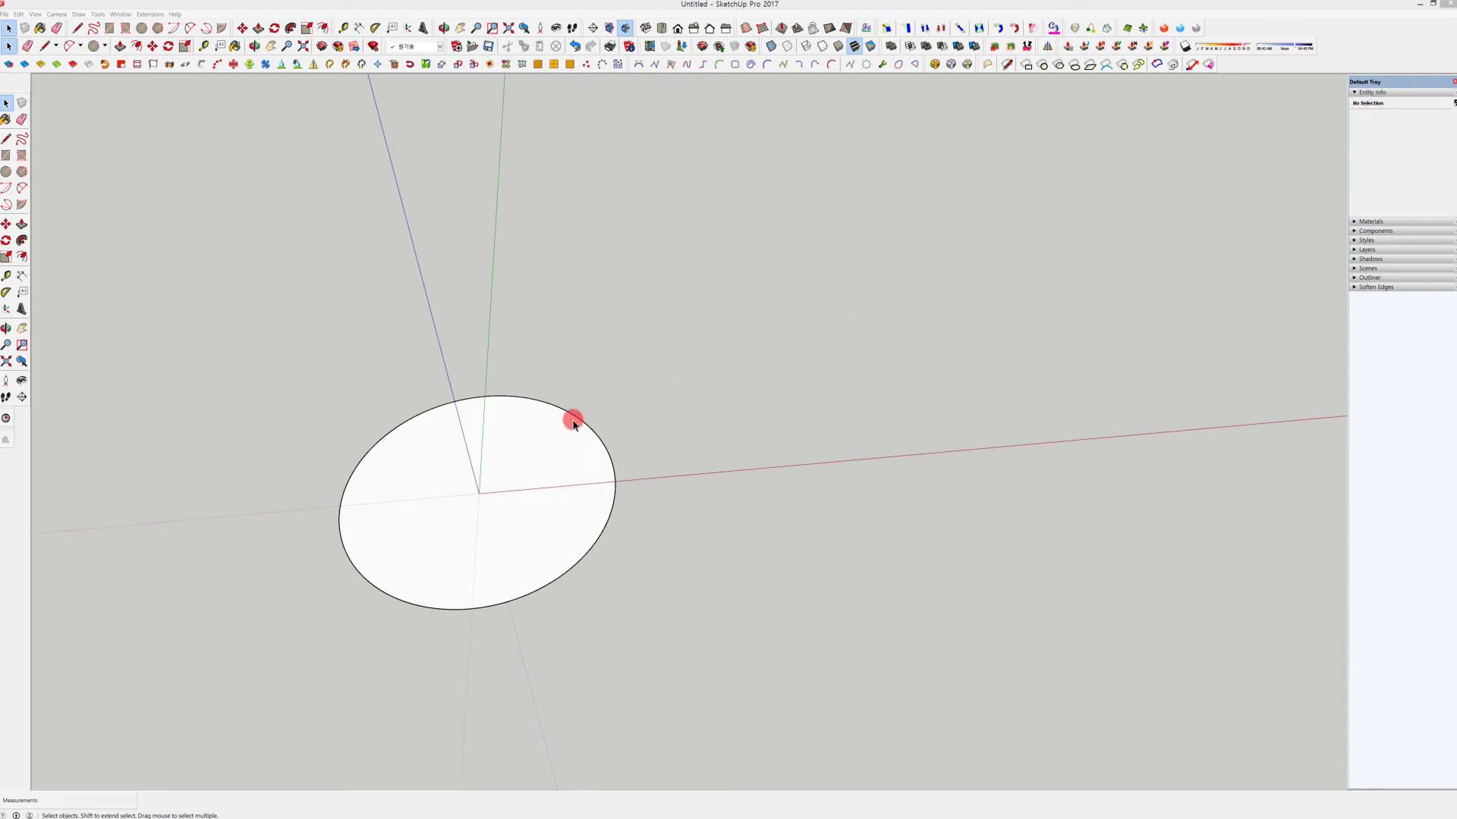
{"action": "left_click", "coordinate": [540, 452]}
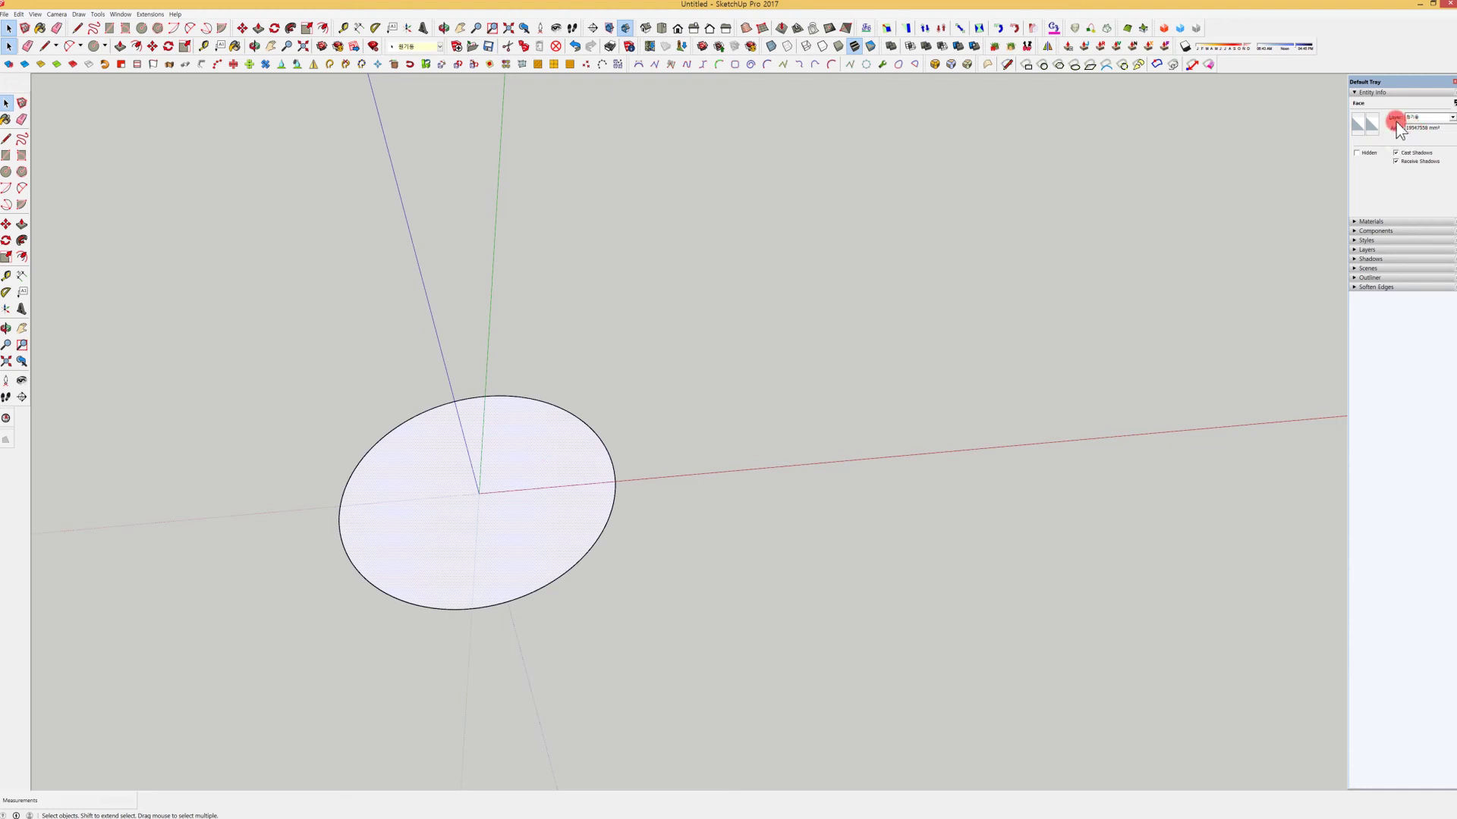
{"action": "double_click", "coordinate": [544, 447]}
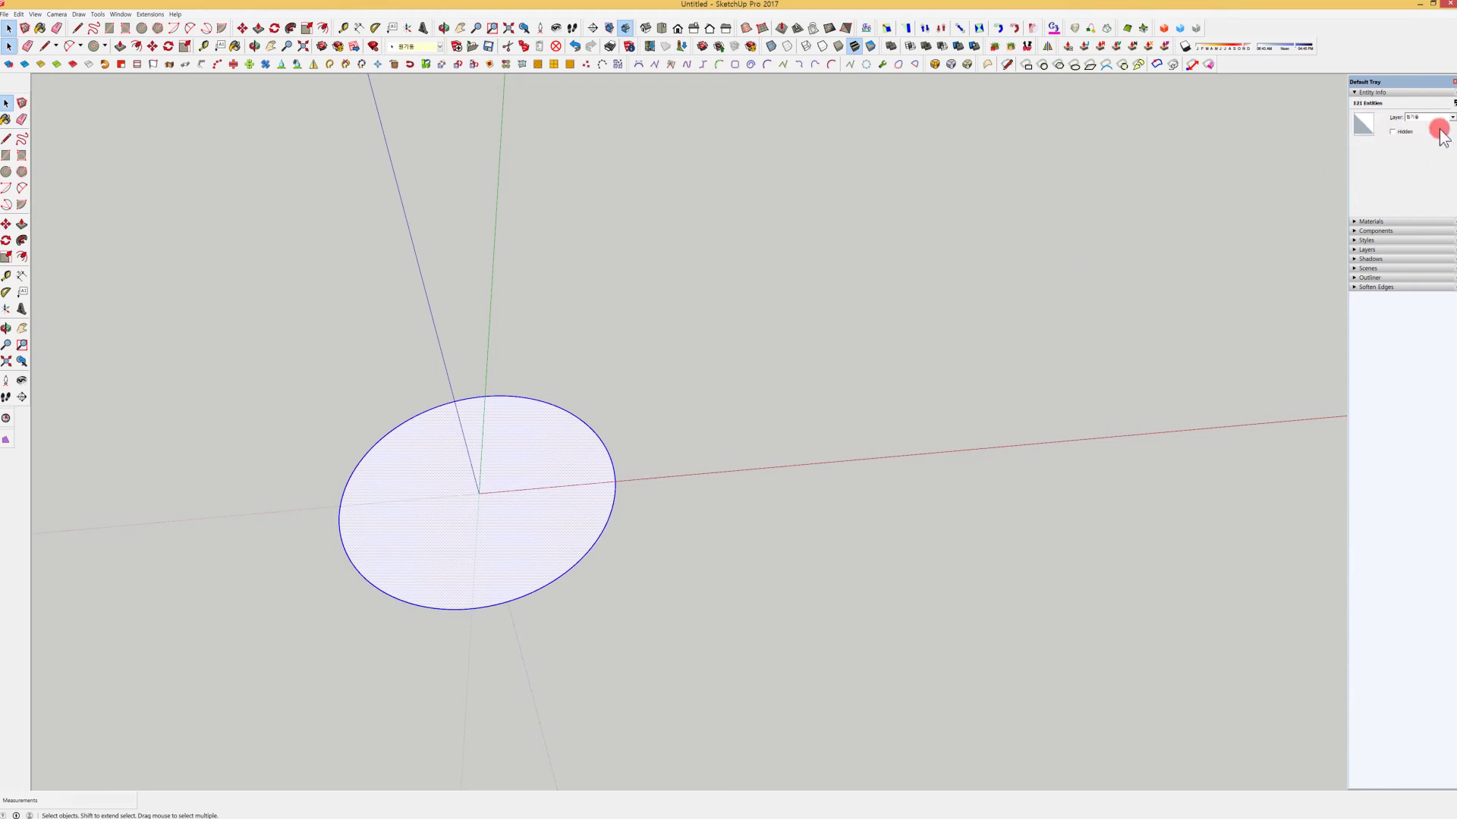
{"action": "left_click", "coordinate": [578, 420]}
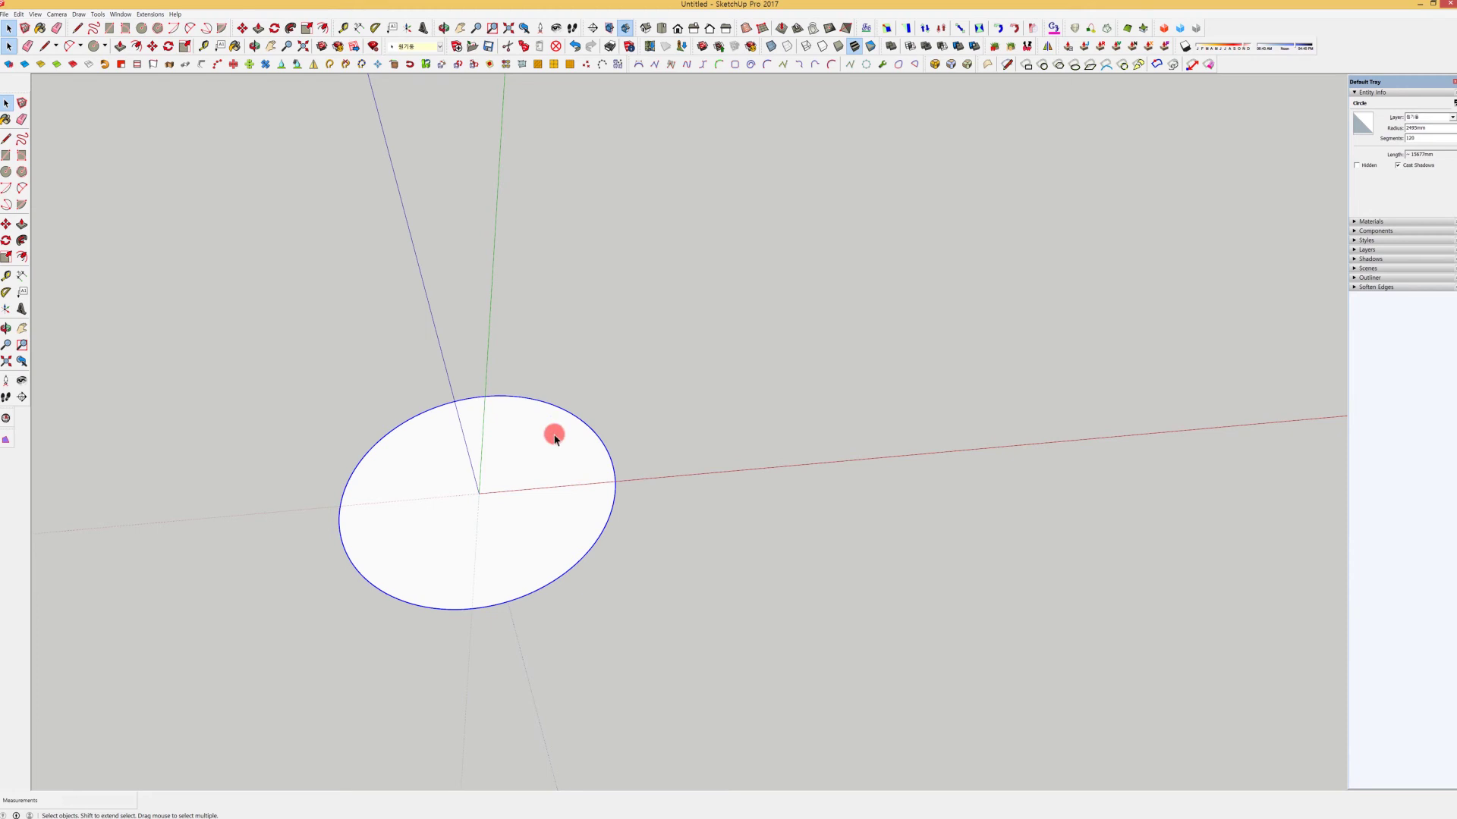
Push/Pull the circle upward into a cylinder and examine the entity information of its top face and edge.
{"action": "key", "text": "p"}
{"action": "left_click_drag", "start_coordinate": [554, 439], "coordinate": [485, 221]}
{"action": "key", "text": "space"}
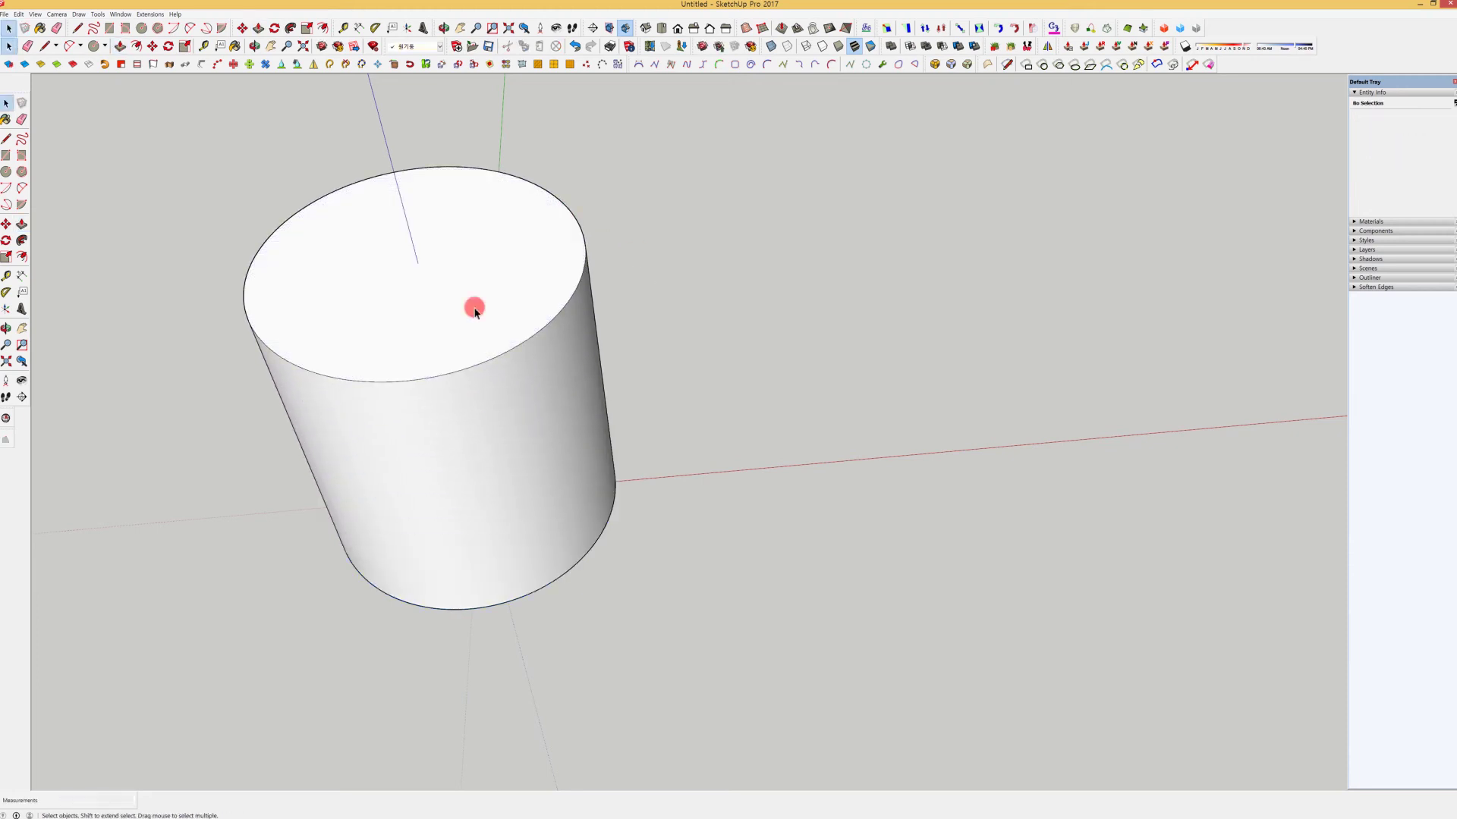
{"action": "left_click", "coordinate": [474, 311]}
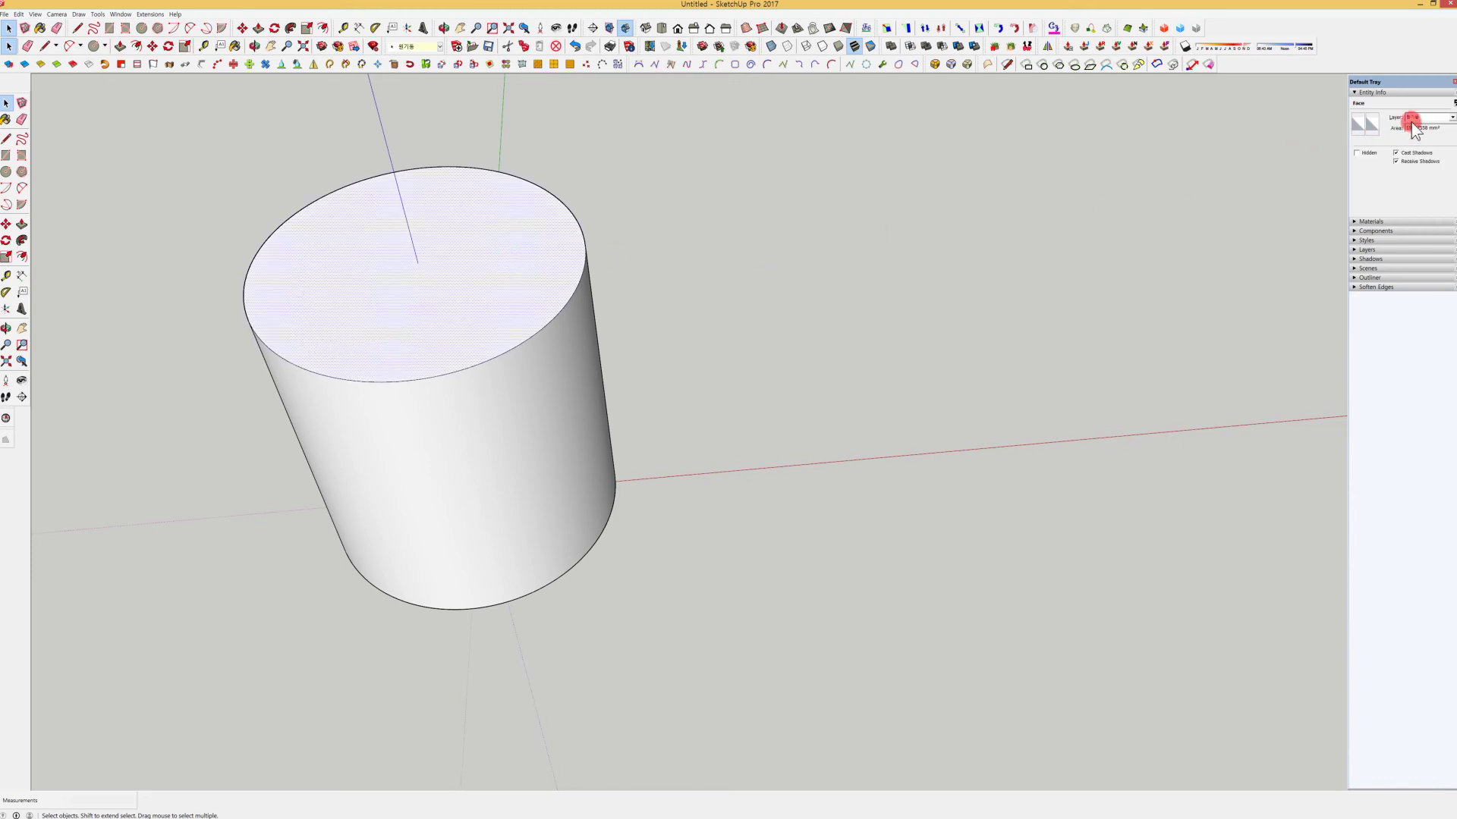
{"action": "double_click", "coordinate": [472, 306]}
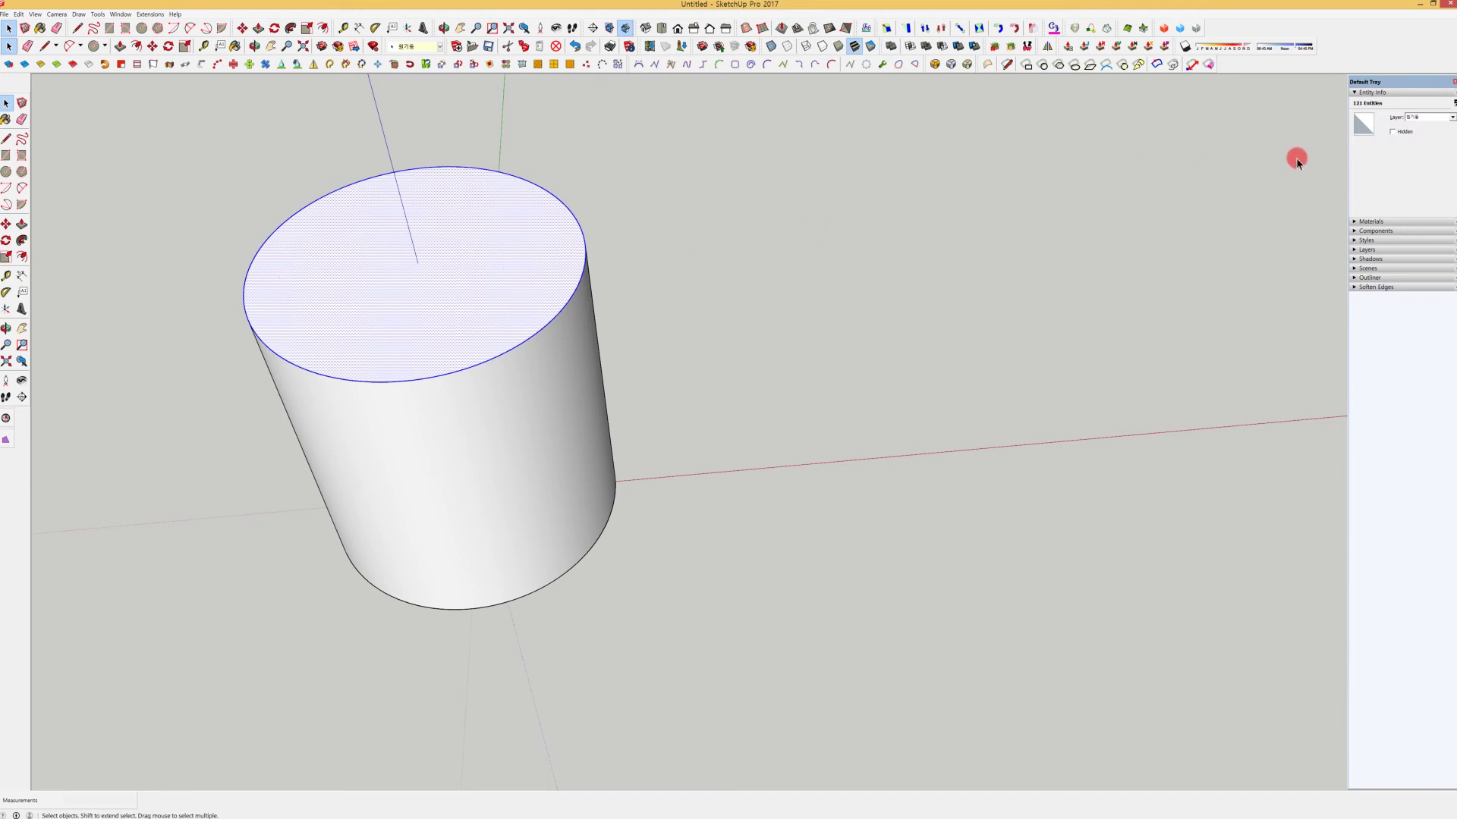
{"action": "left_click", "coordinate": [575, 293]}
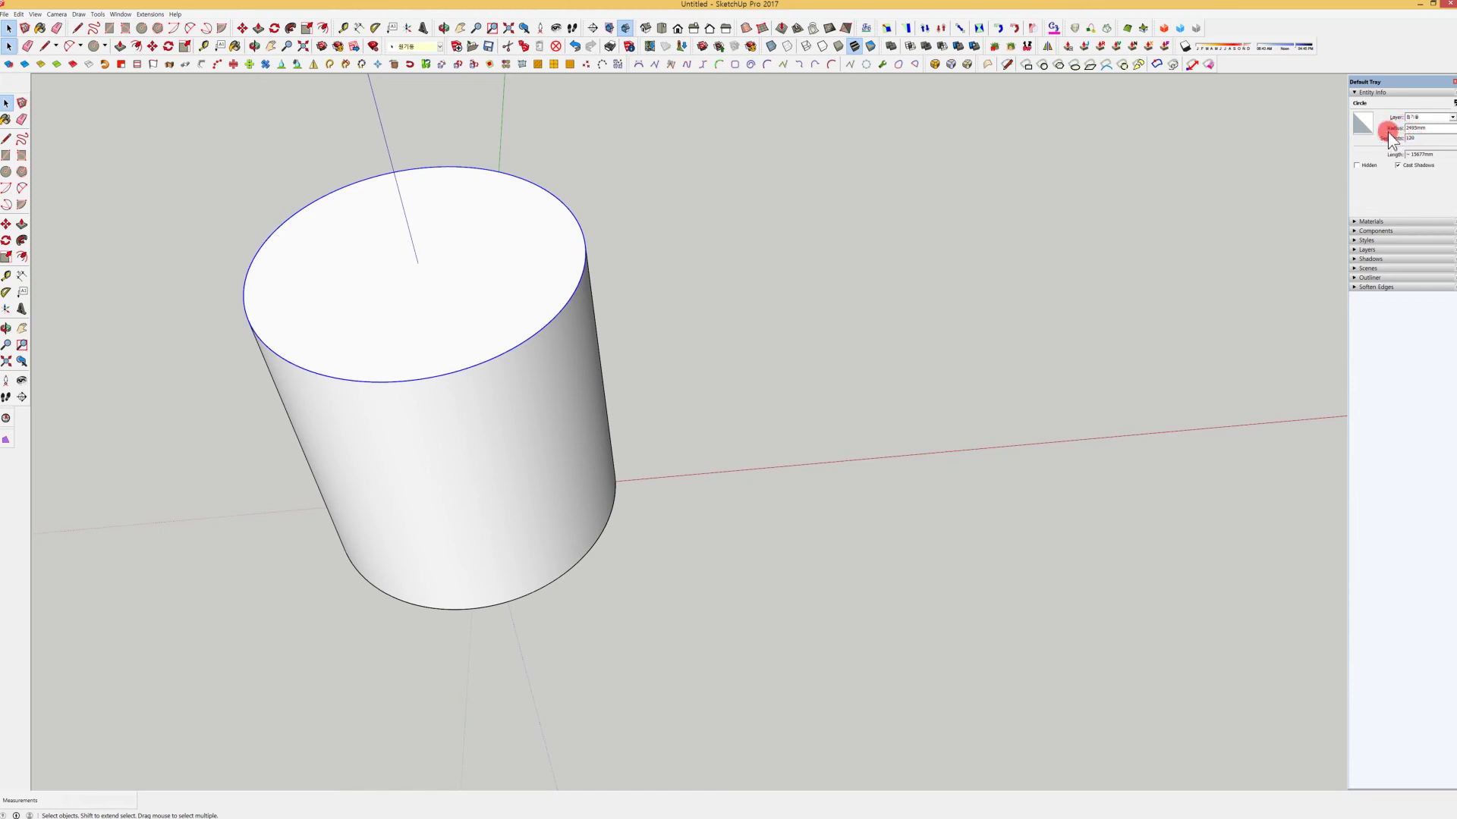
{"action": "left_click", "coordinate": [1393, 151]}
Return the cylinder to the flat circle and select its face together with its edge.
{"action": "triple_click", "coordinate": [523, 400]}
{"action": "key", "text": "Delete"}
{"action": "triple_click", "coordinate": [558, 467]}
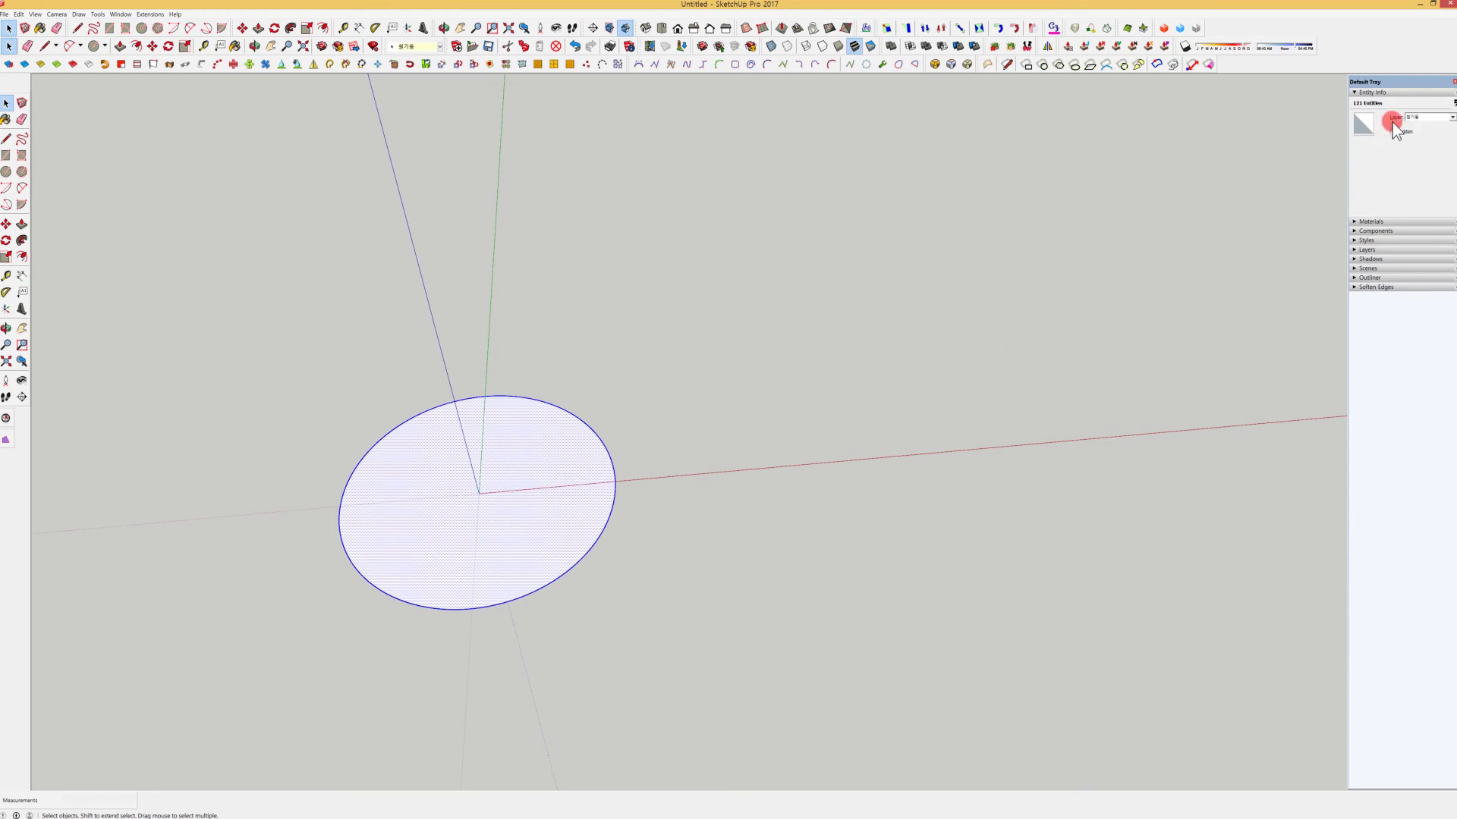
Add a new layer named 원기둥-2 and clear the selection.
{"action": "left_click", "coordinate": [1369, 249]}
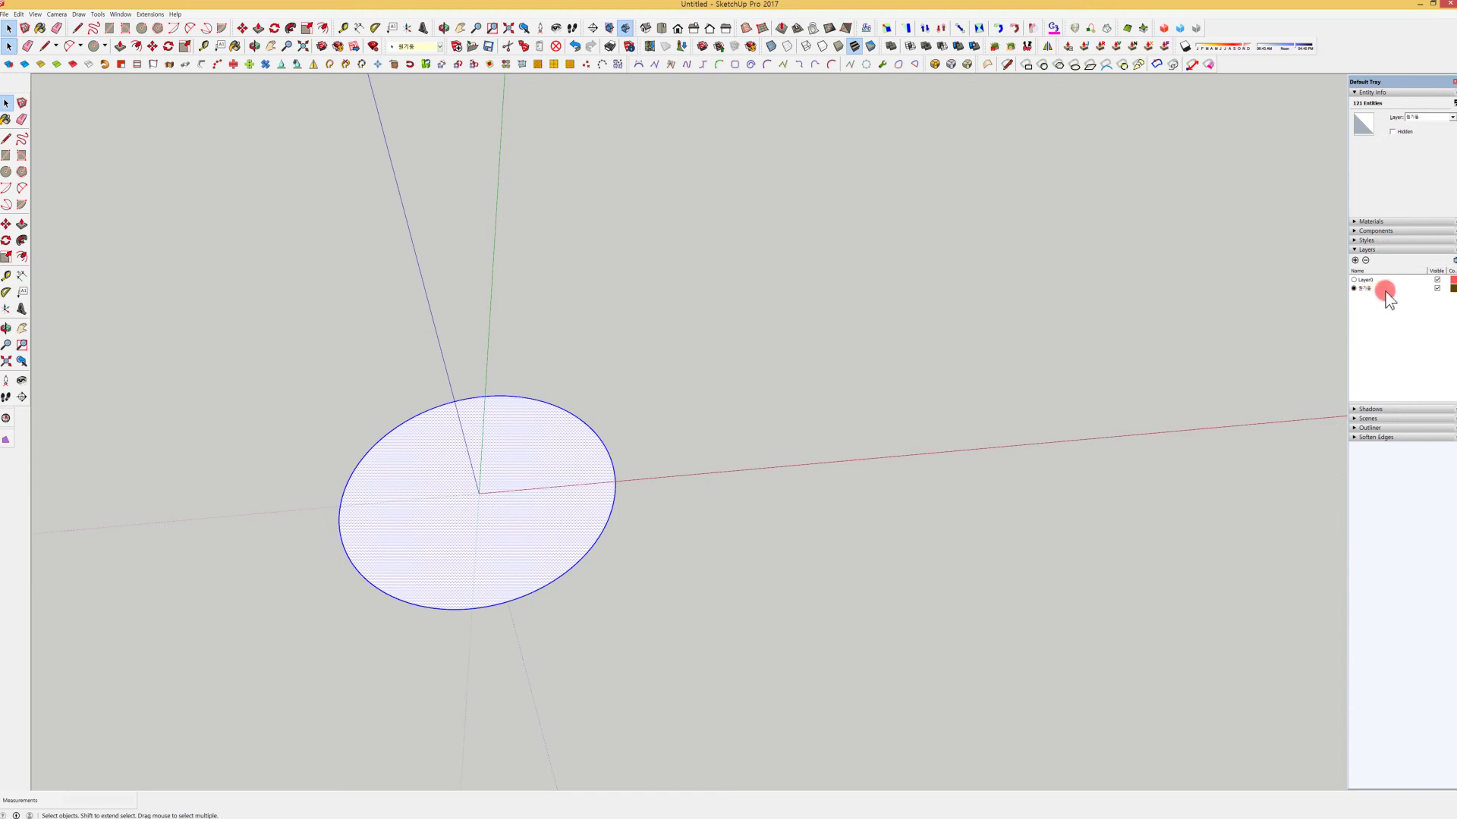
{"action": "left_click", "coordinate": [1355, 261]}
{"action": "type", "text": "흰기둥-2"}
{"action": "key", "text": "Return"}
{"action": "left_click", "coordinate": [751, 429]}
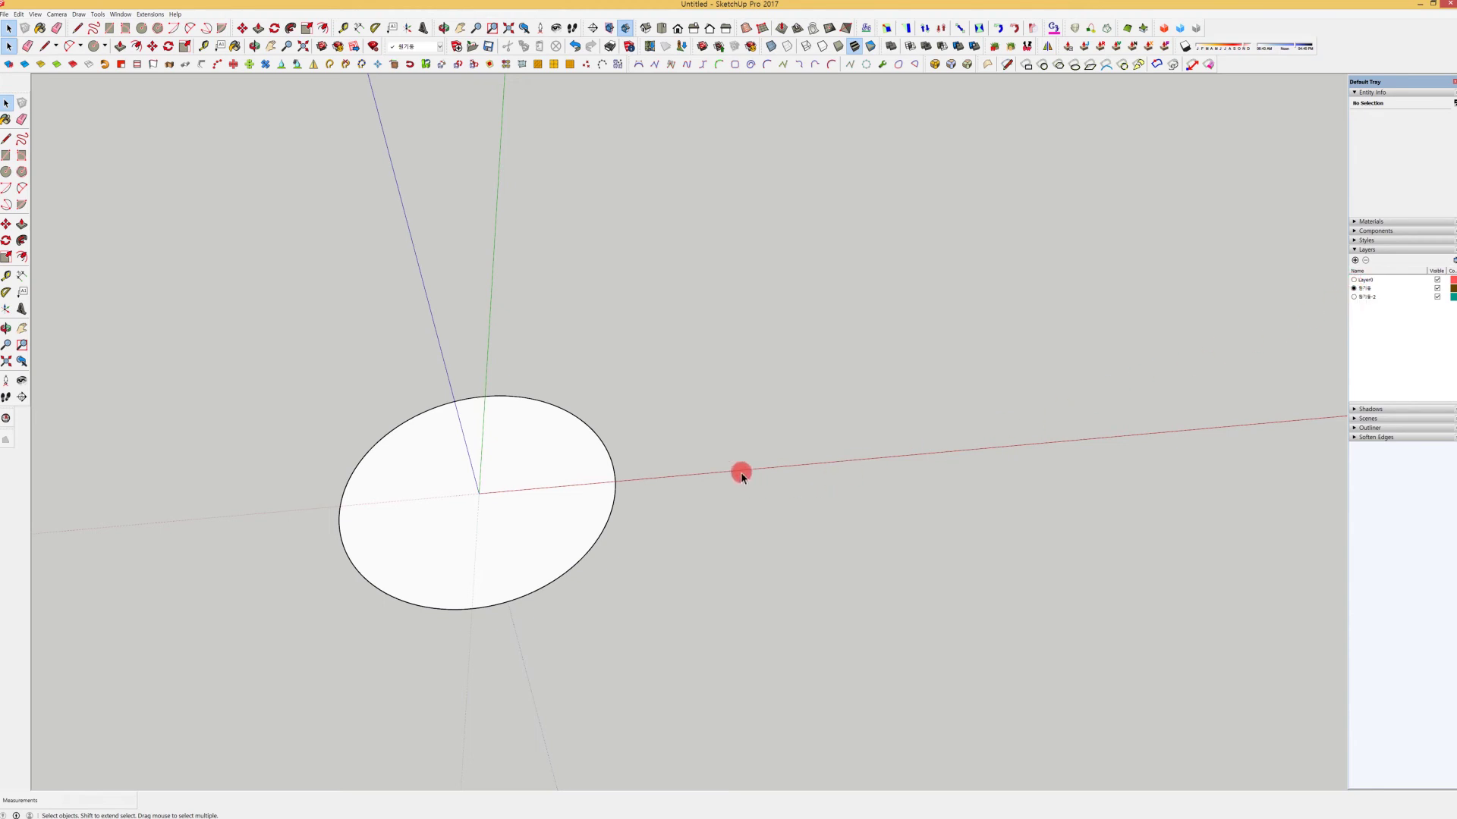
Draw a second circle with a radius of about 1890 mm beside the first along the red axis.
{"action": "key", "text": "c"}
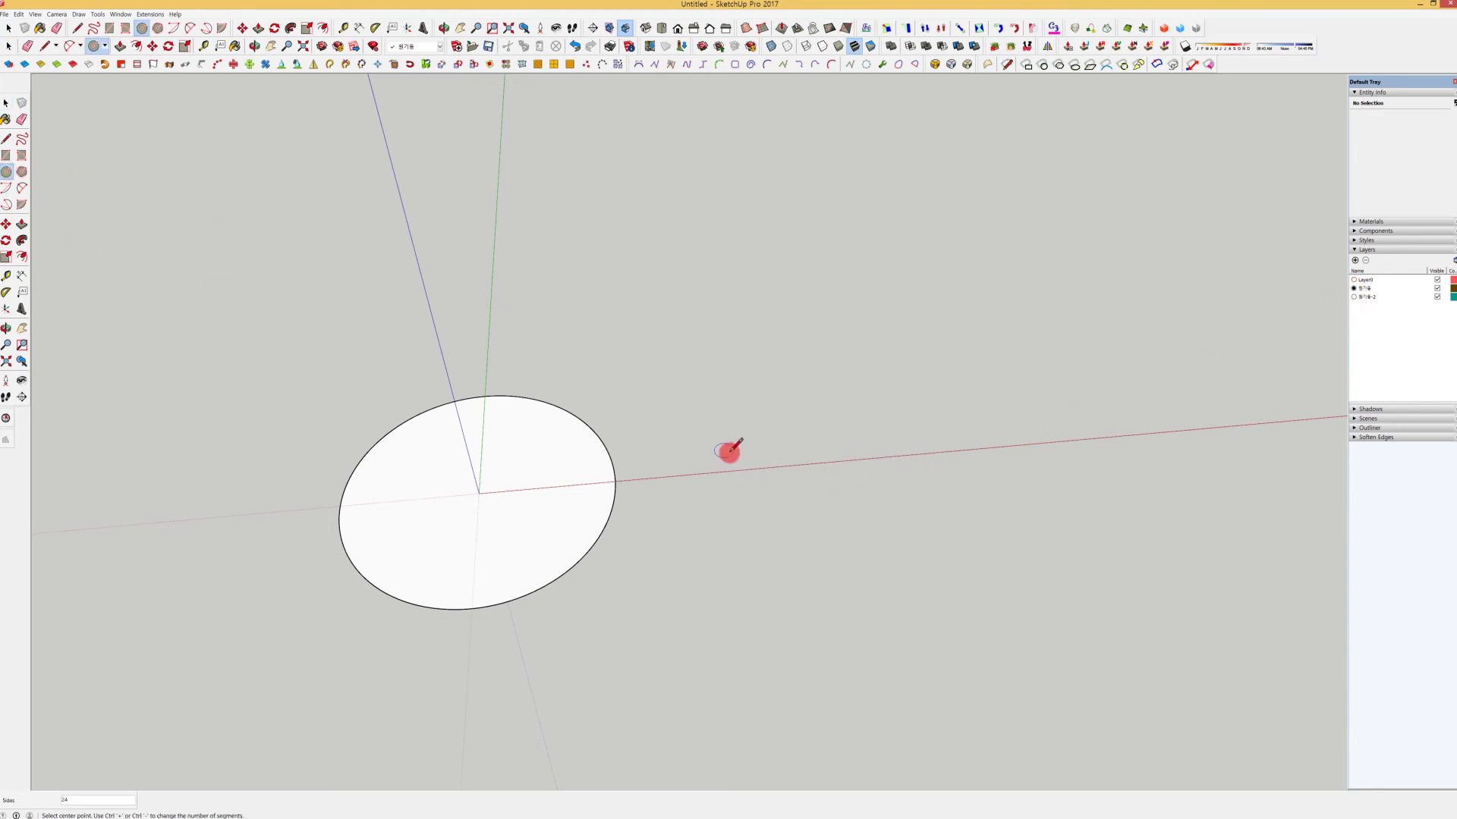
{"action": "left_click", "coordinate": [806, 463]}
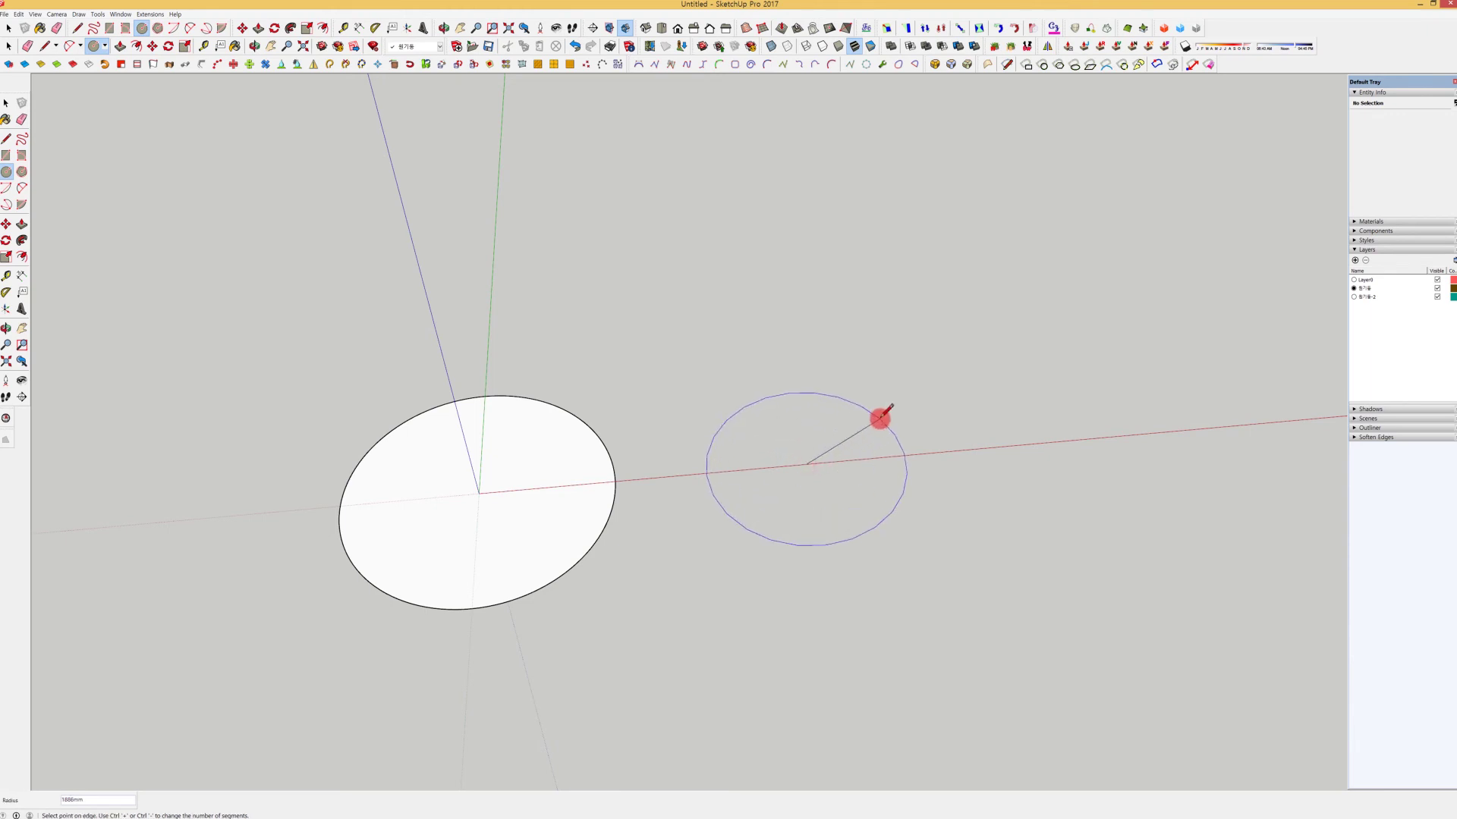
{"action": "left_click", "coordinate": [879, 417]}
{"action": "key", "text": "space"}
{"action": "left_click", "coordinate": [855, 437]}
Select the second circle's face with its edge, and detach the layer selector so it floats over the model.
{"action": "left_click", "coordinate": [1363, 289]}
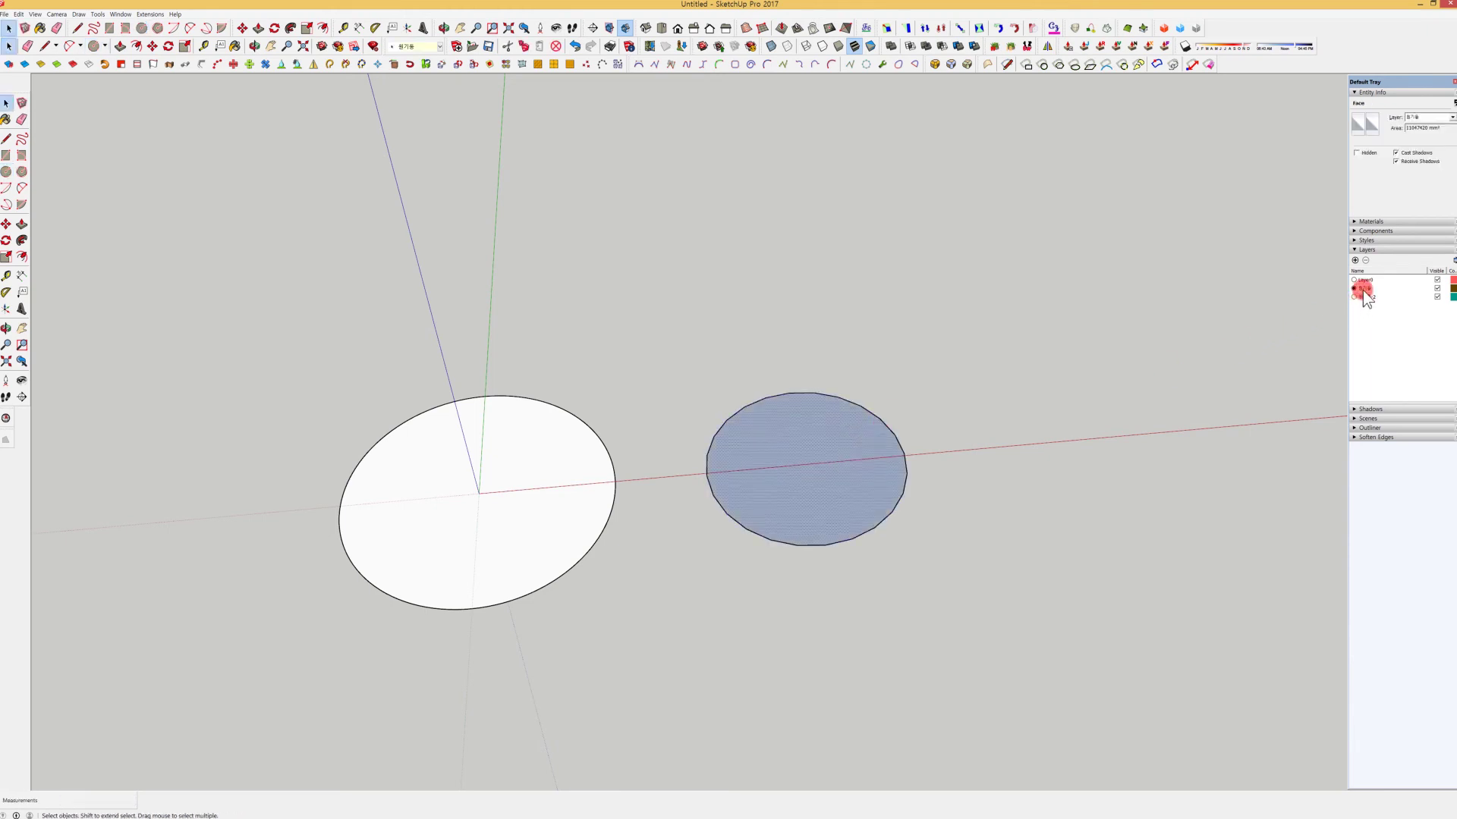
{"action": "left_click", "coordinate": [1354, 289]}
{"action": "double_click", "coordinate": [830, 442]}
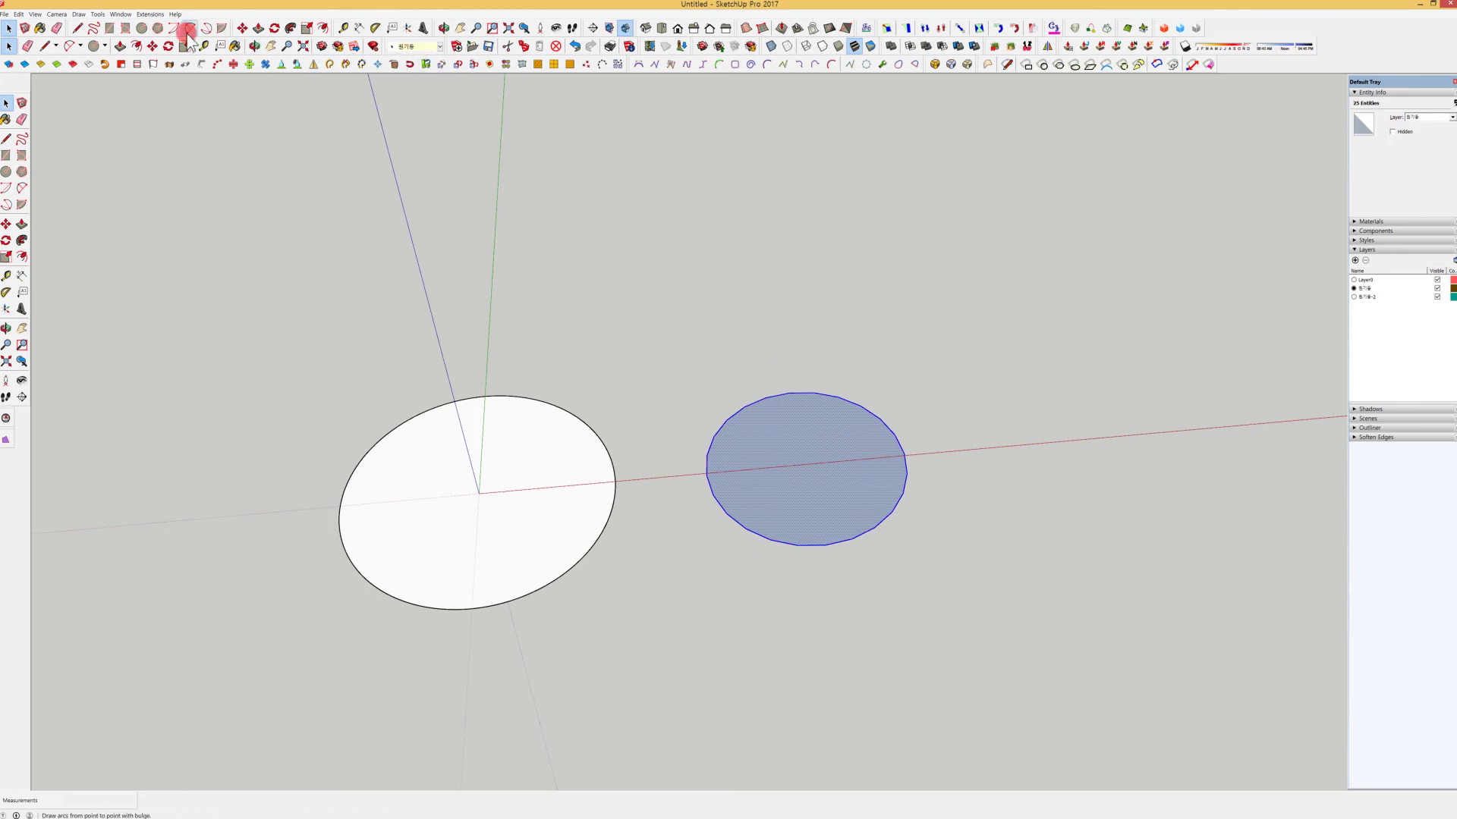
{"action": "left_click_drag", "start_coordinate": [389, 46], "coordinate": [566, 161]}
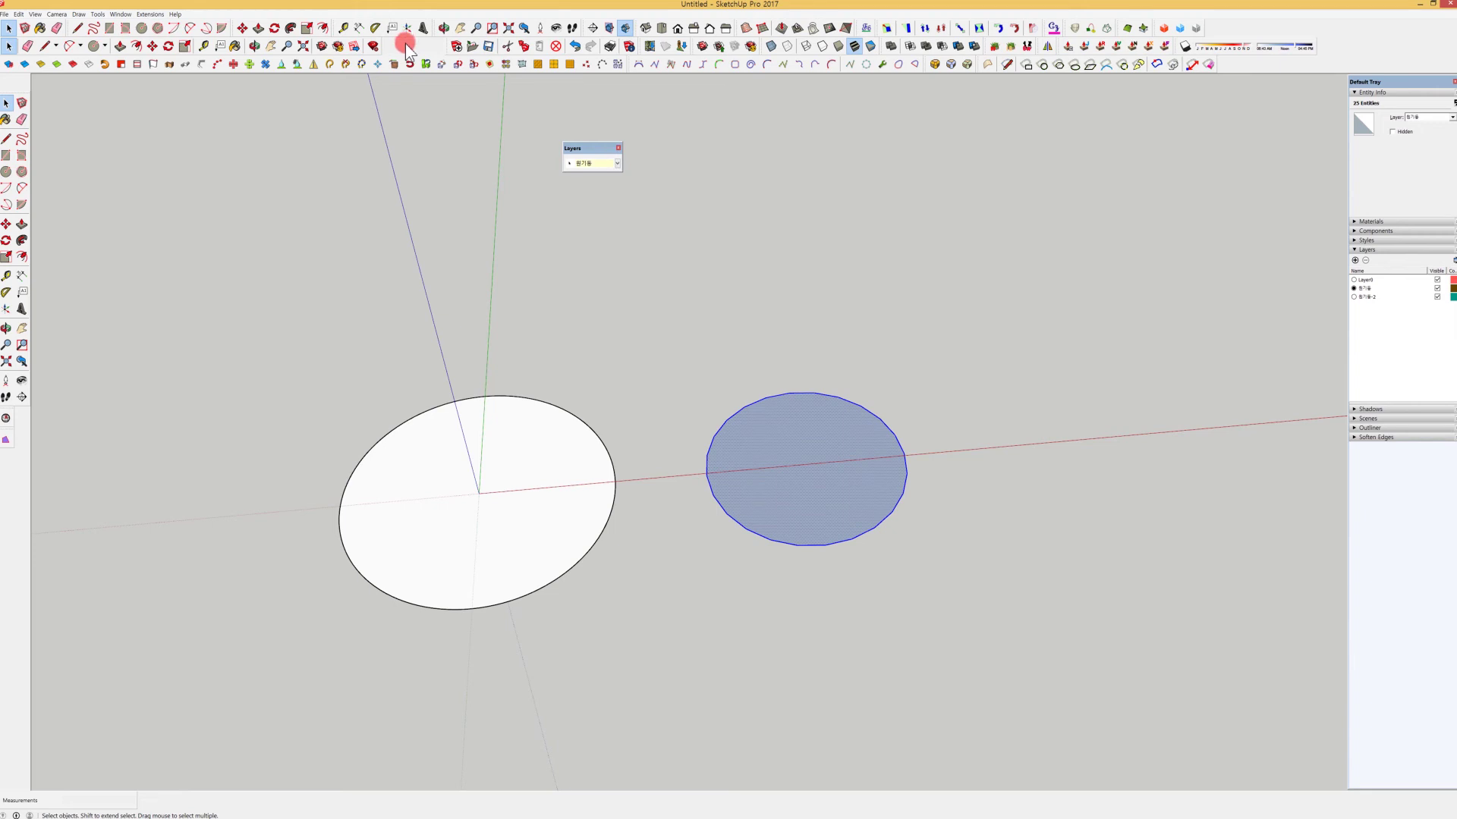
Assign the smaller circle's face and its edge separately to layer 원기둥-2.
{"action": "left_click", "coordinate": [616, 162]}
{"action": "left_click", "coordinate": [831, 442]}
{"action": "left_click", "coordinate": [831, 442]}
{"action": "left_click", "coordinate": [617, 163]}
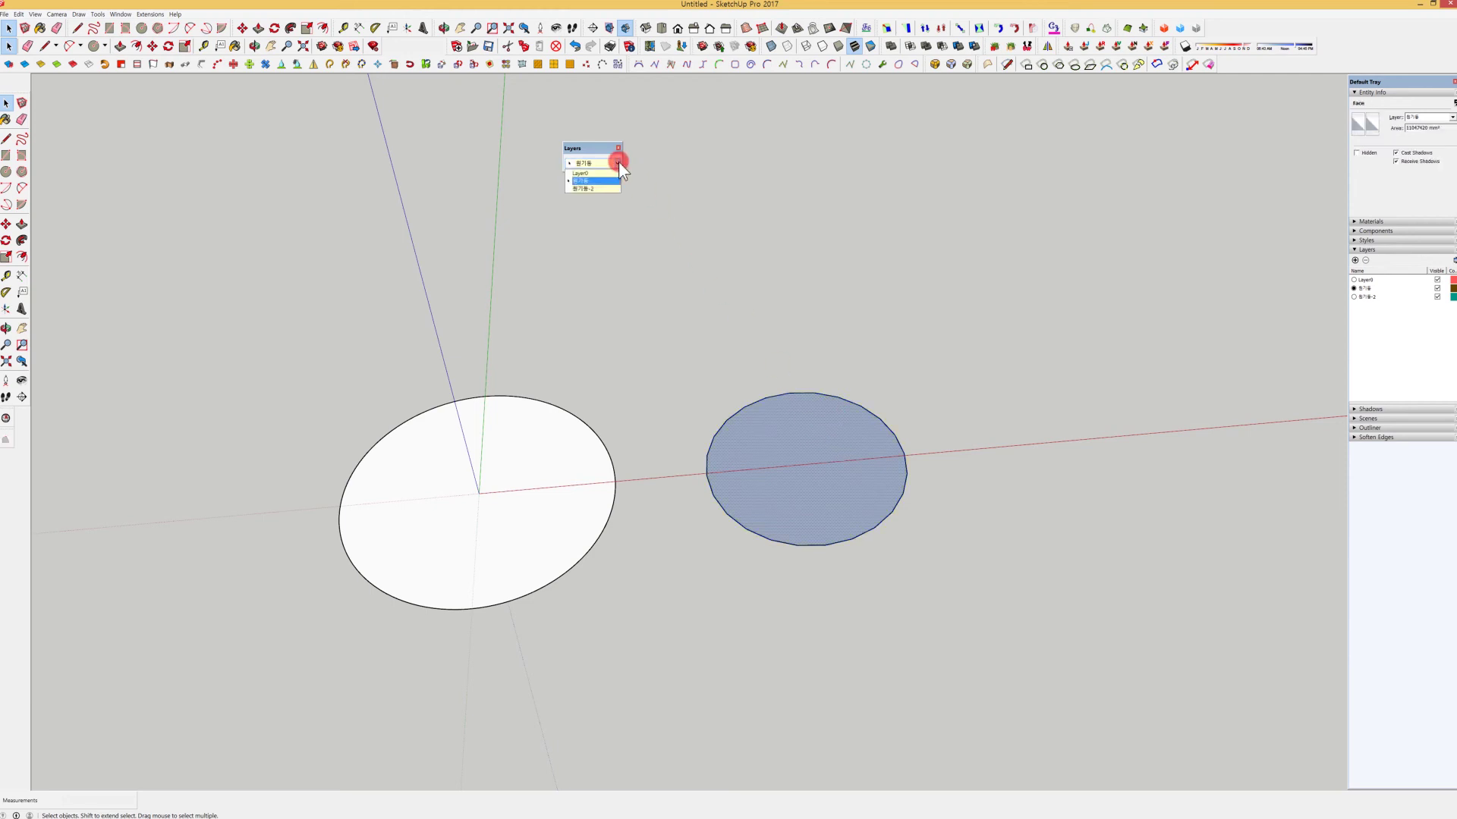
{"action": "left_click", "coordinate": [593, 188]}
{"action": "left_click", "coordinate": [798, 395]}
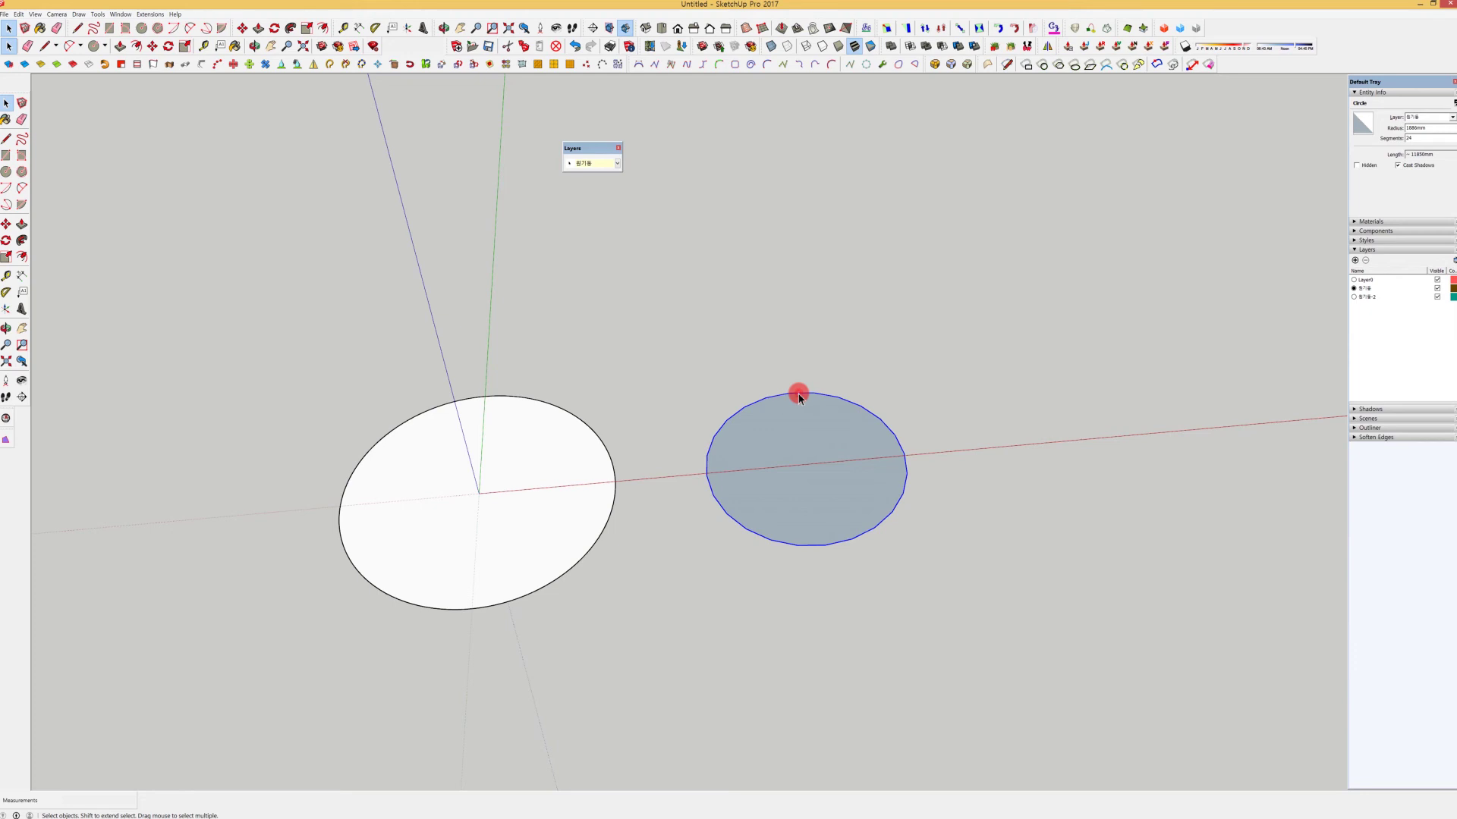
{"action": "left_click", "coordinate": [617, 163]}
{"action": "left_click", "coordinate": [604, 187]}
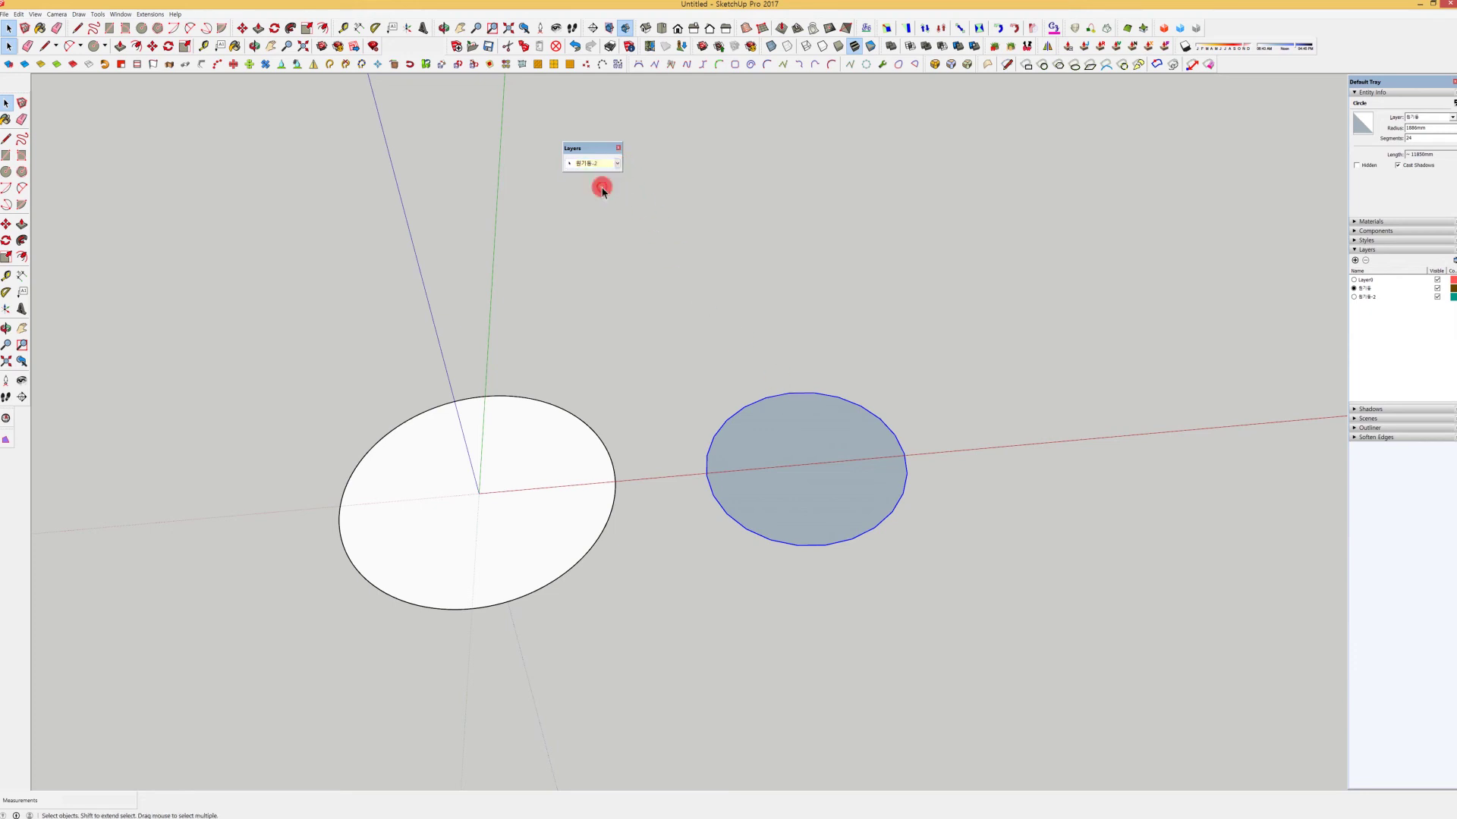
Compare the layer assignment of the smaller circle with that of the larger circle's face and edge.
{"action": "double_click", "coordinate": [807, 421]}
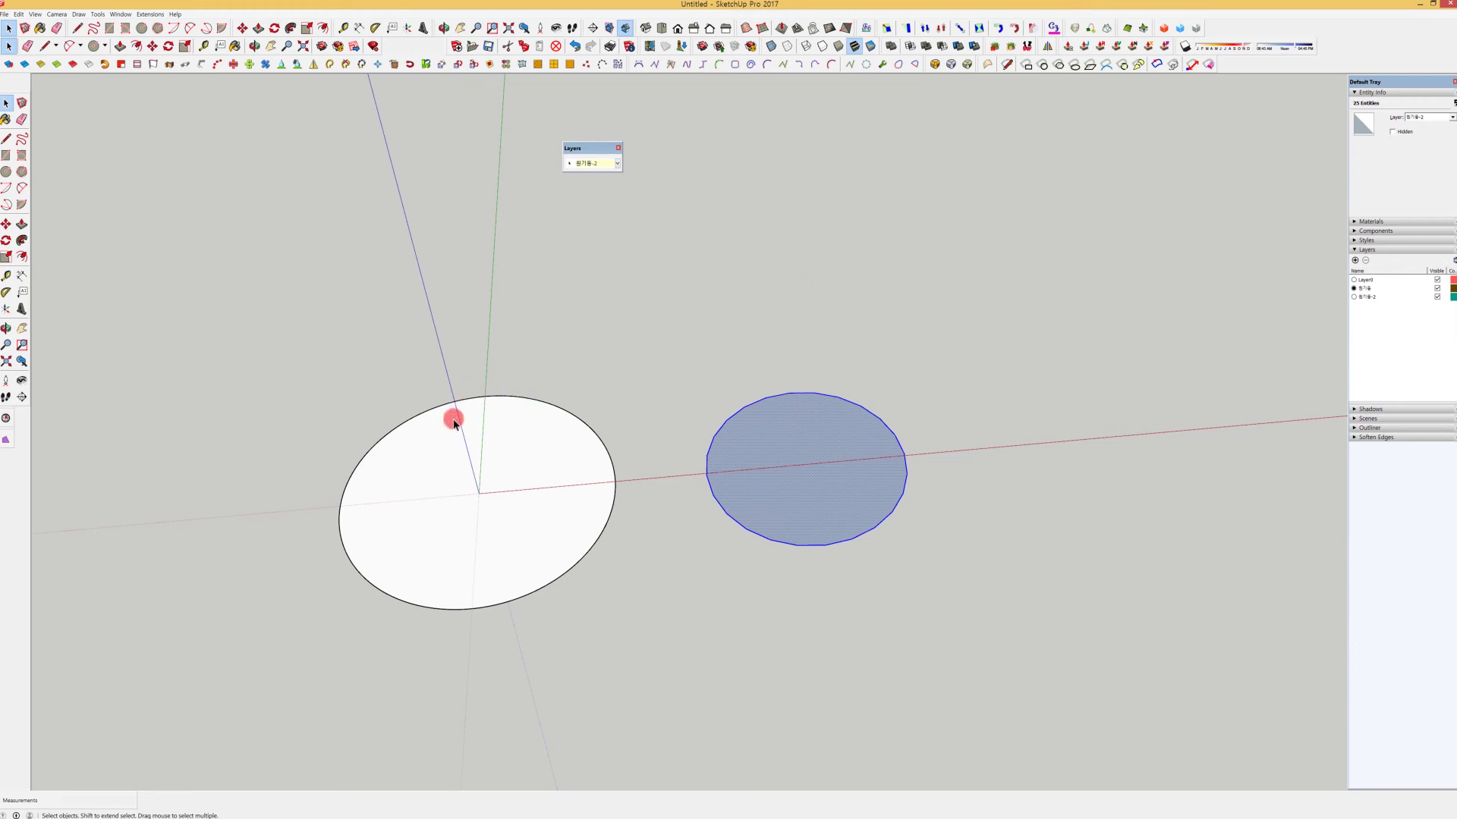
{"action": "left_click", "coordinate": [529, 435]}
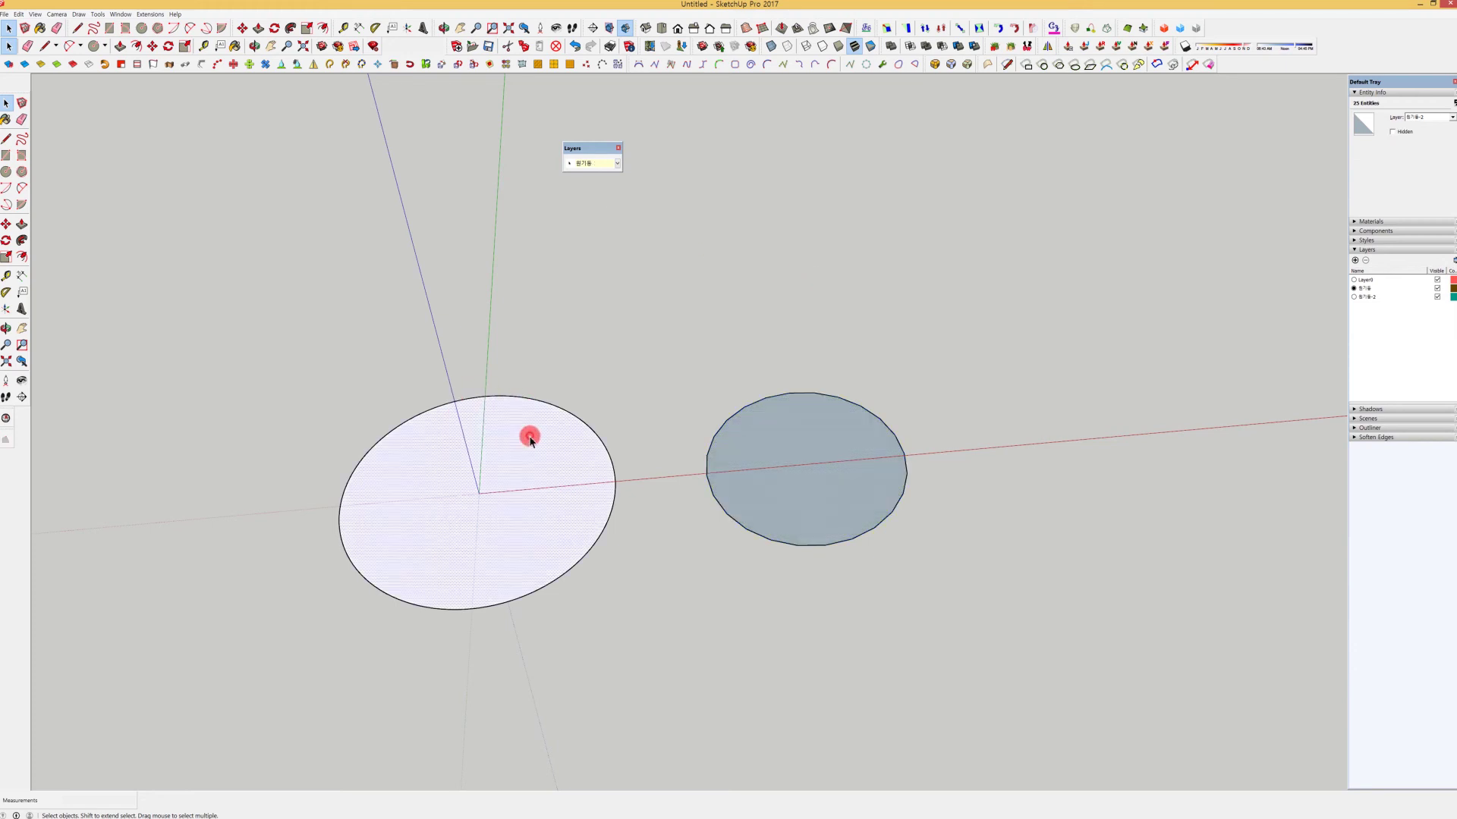
{"action": "left_click", "coordinate": [547, 402]}
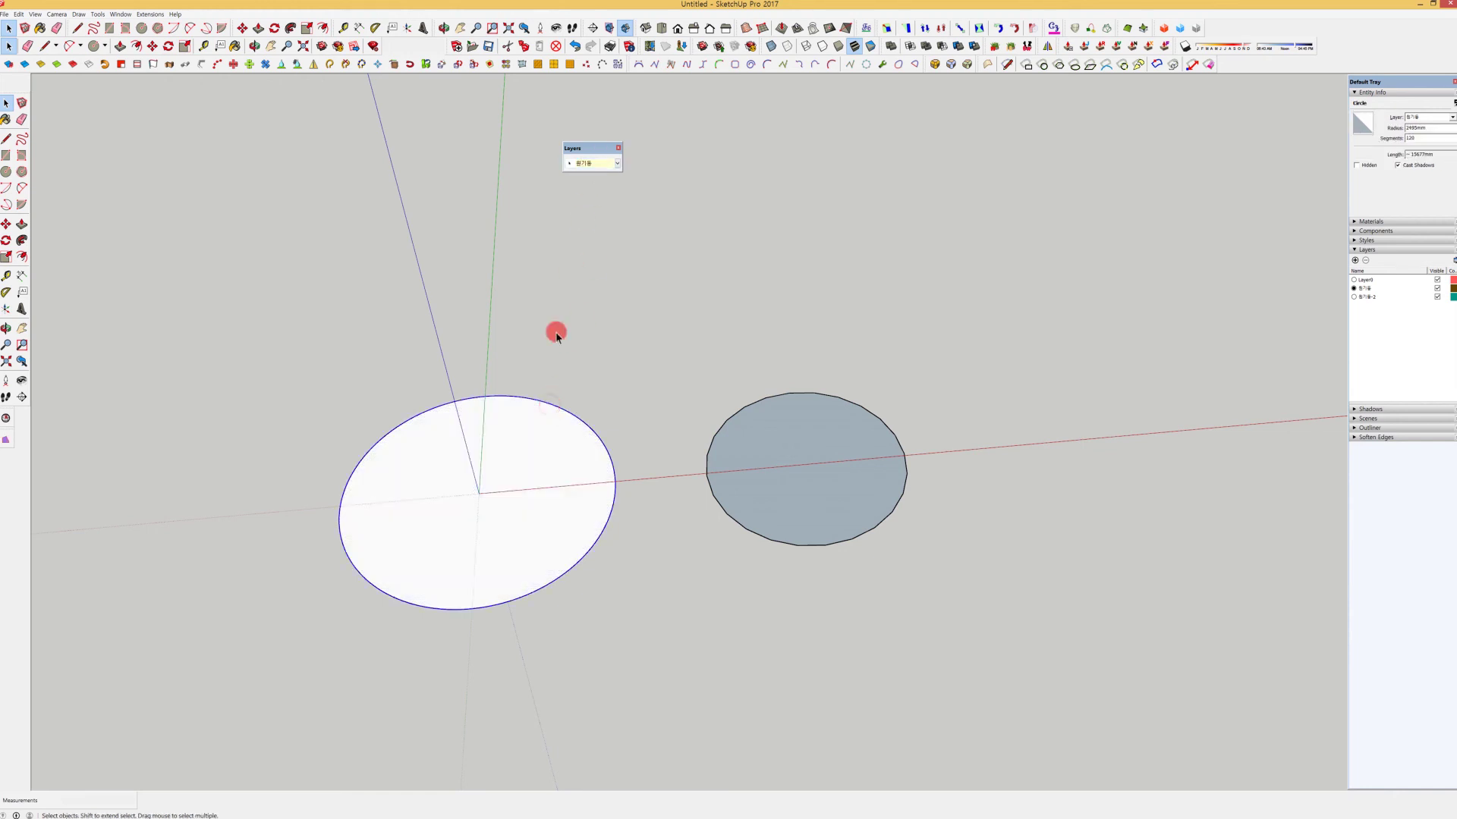
Move the larger circle's face and edge together to layer 원기둥-2.
{"action": "double_click", "coordinate": [531, 428]}
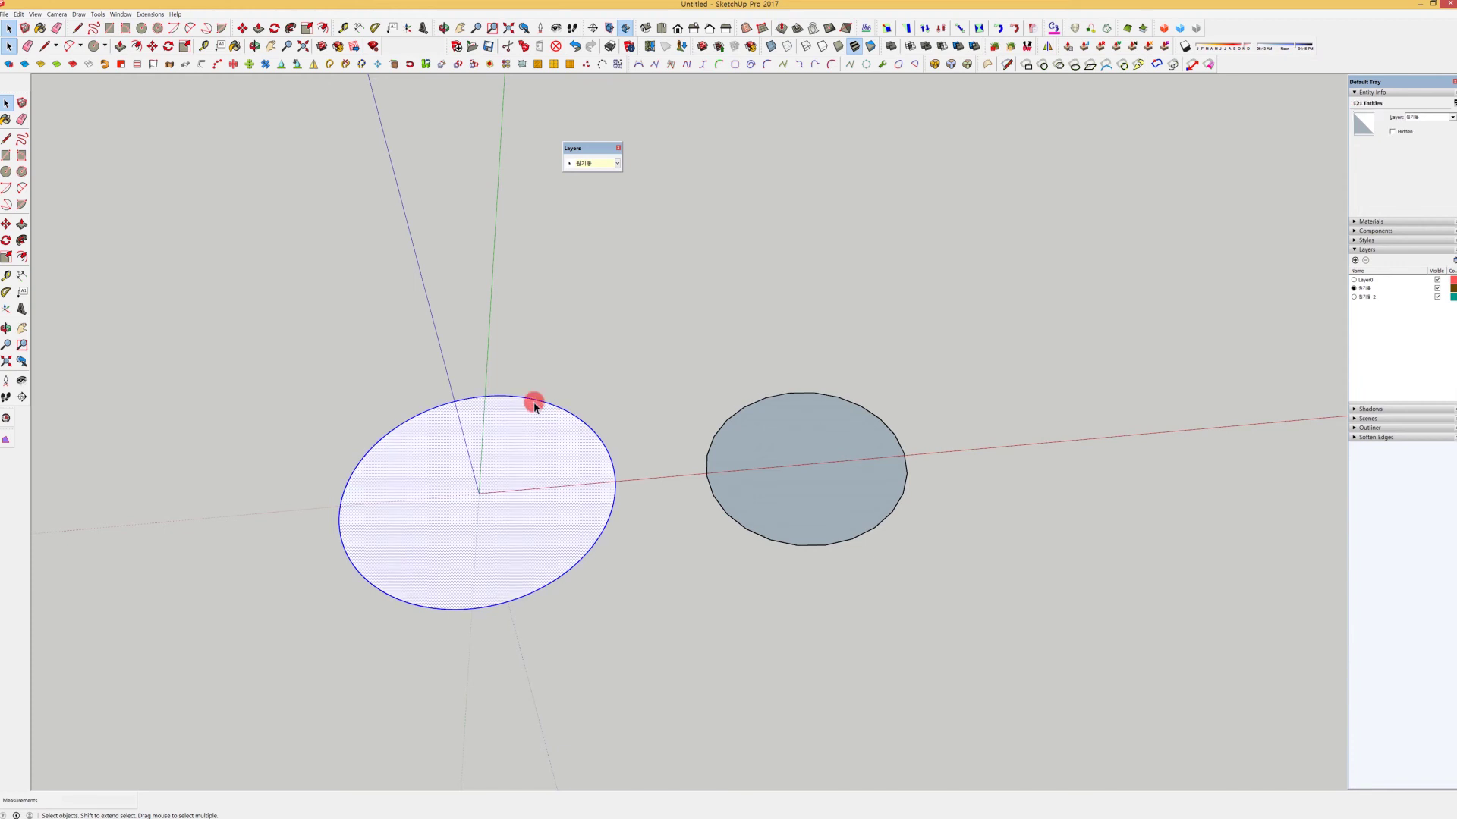
{"action": "left_click", "coordinate": [618, 163]}
{"action": "left_click", "coordinate": [598, 189]}
Check which layer the faces of the larger and smaller circles belong to.
{"action": "left_click", "coordinate": [569, 388]}
{"action": "left_click", "coordinate": [537, 424]}
{"action": "double_click", "coordinate": [537, 423]}
{"action": "left_click", "coordinate": [800, 430]}
{"action": "left_click", "coordinate": [576, 462]}
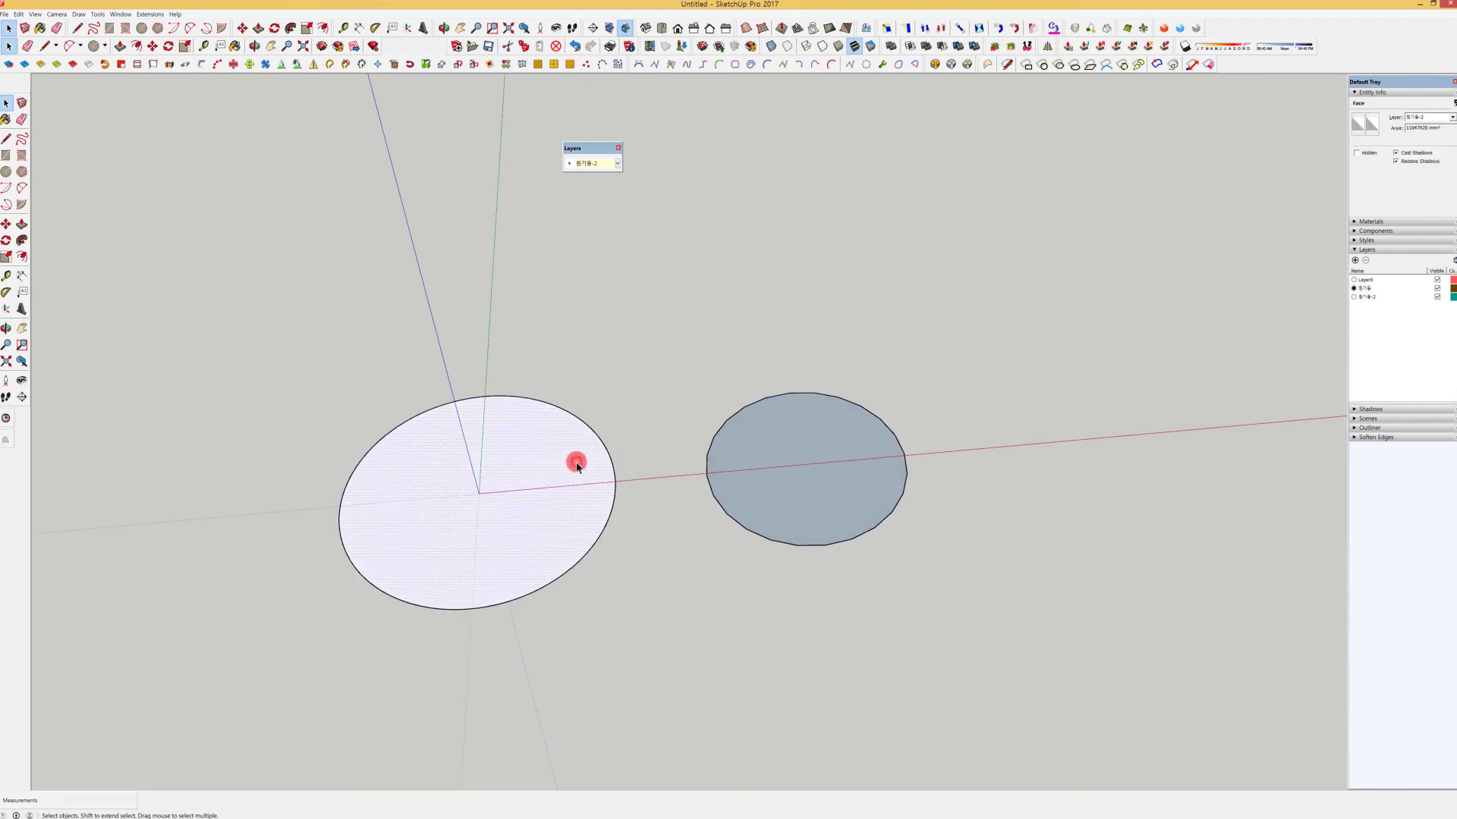
{"action": "left_click", "coordinate": [818, 438]}
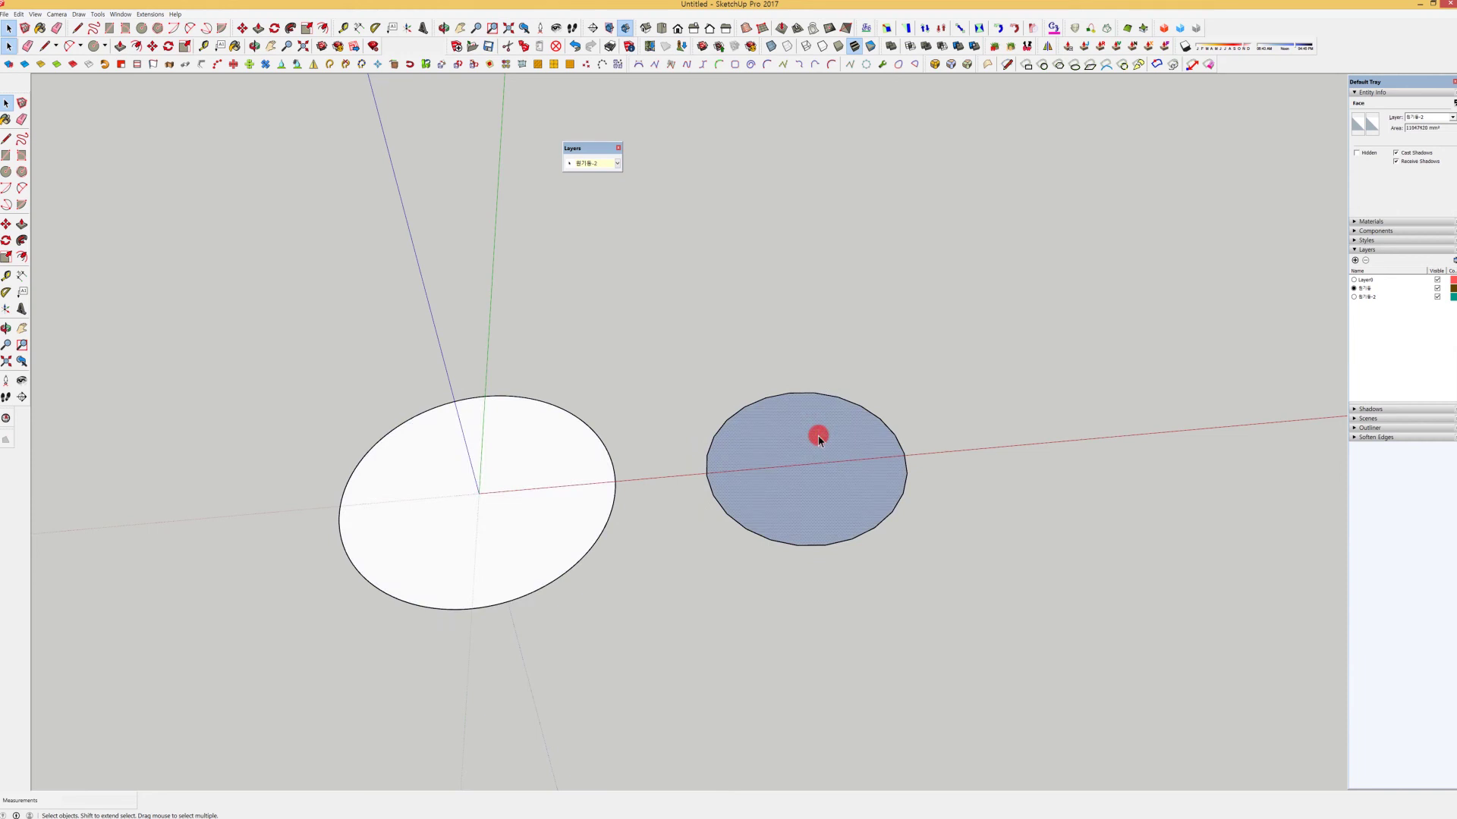
Delete the original 원기둥 layer from the layer list.
{"action": "left_click", "coordinate": [1354, 297]}
{"action": "left_click", "coordinate": [1365, 260]}
{"action": "left_click", "coordinate": [1389, 295]}
Add a new layer named 원형기둥.
{"action": "left_click", "coordinate": [1355, 260]}
{"action": "type", "text": "ㅇ"}
{"action": "type", "text": "원형기둥"}
{"action": "left_click", "coordinate": [1398, 362]}
{"action": "left_click", "coordinate": [1365, 297]}
Assign the smaller circle's face and edge to layer 원형기둥 and clear the selection.
{"action": "double_click", "coordinate": [803, 442]}
{"action": "left_click", "coordinate": [617, 162]}
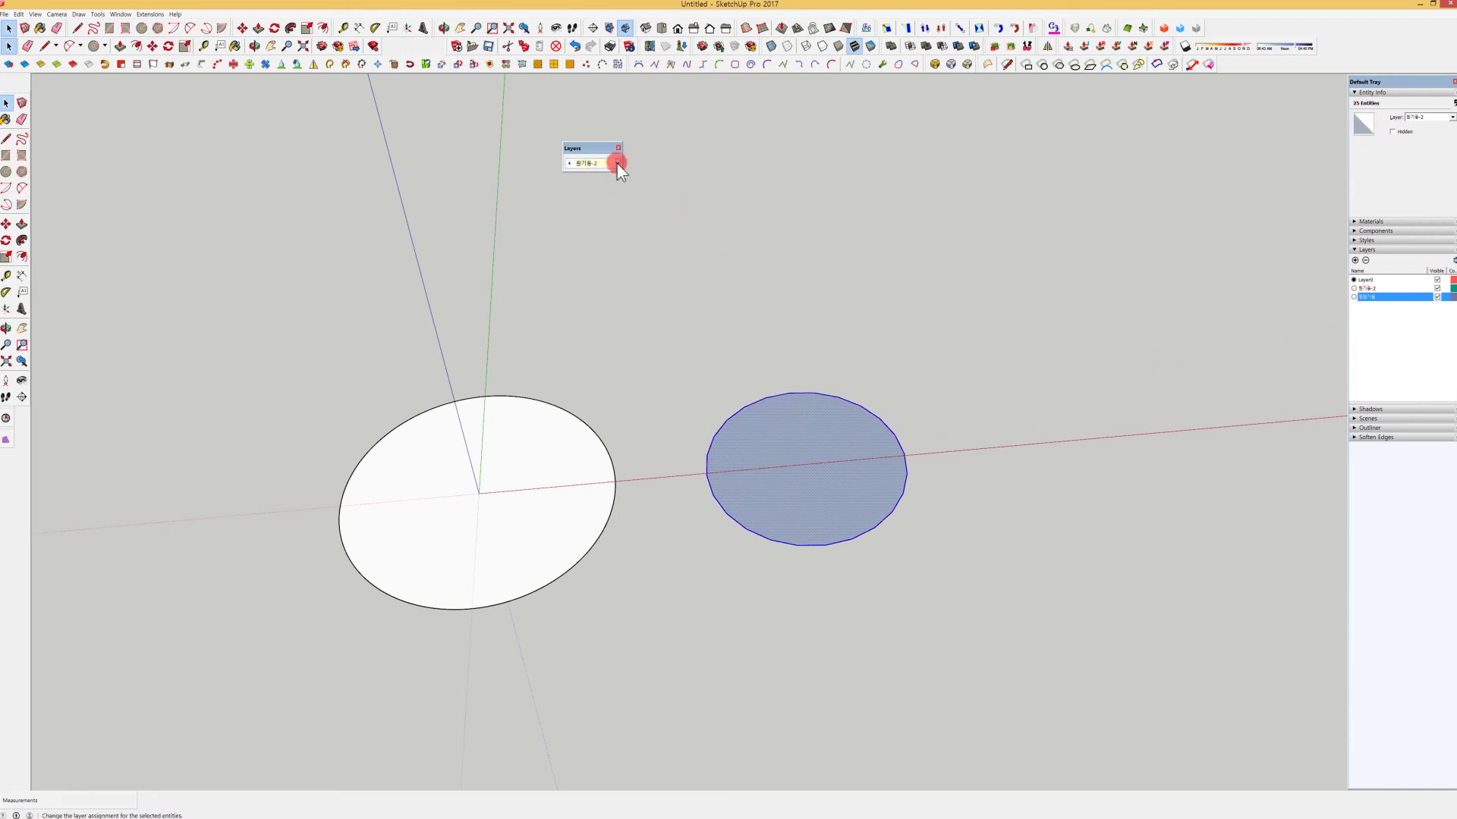
{"action": "left_click", "coordinate": [595, 189]}
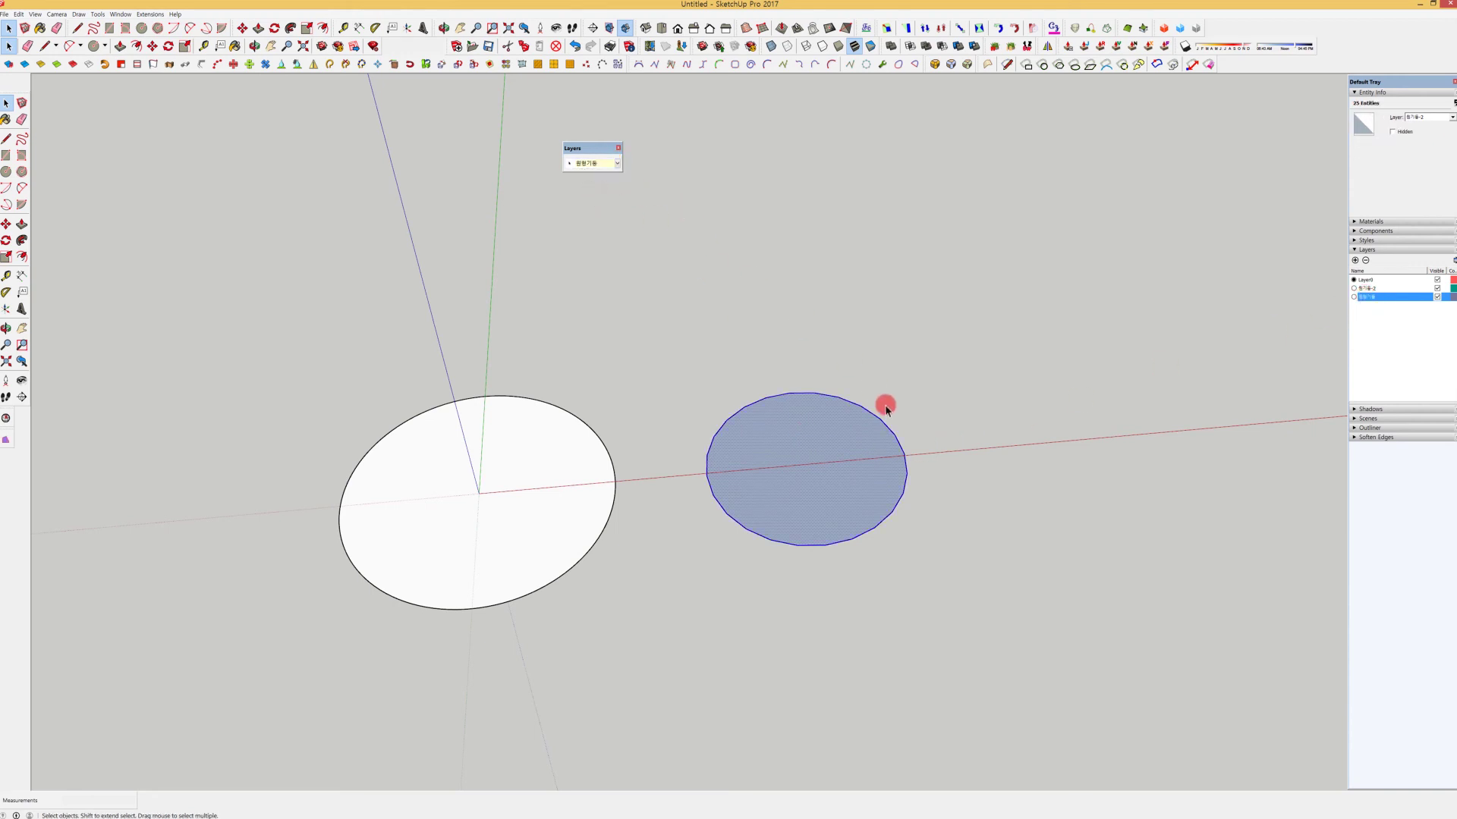
{"action": "left_click", "coordinate": [894, 367]}
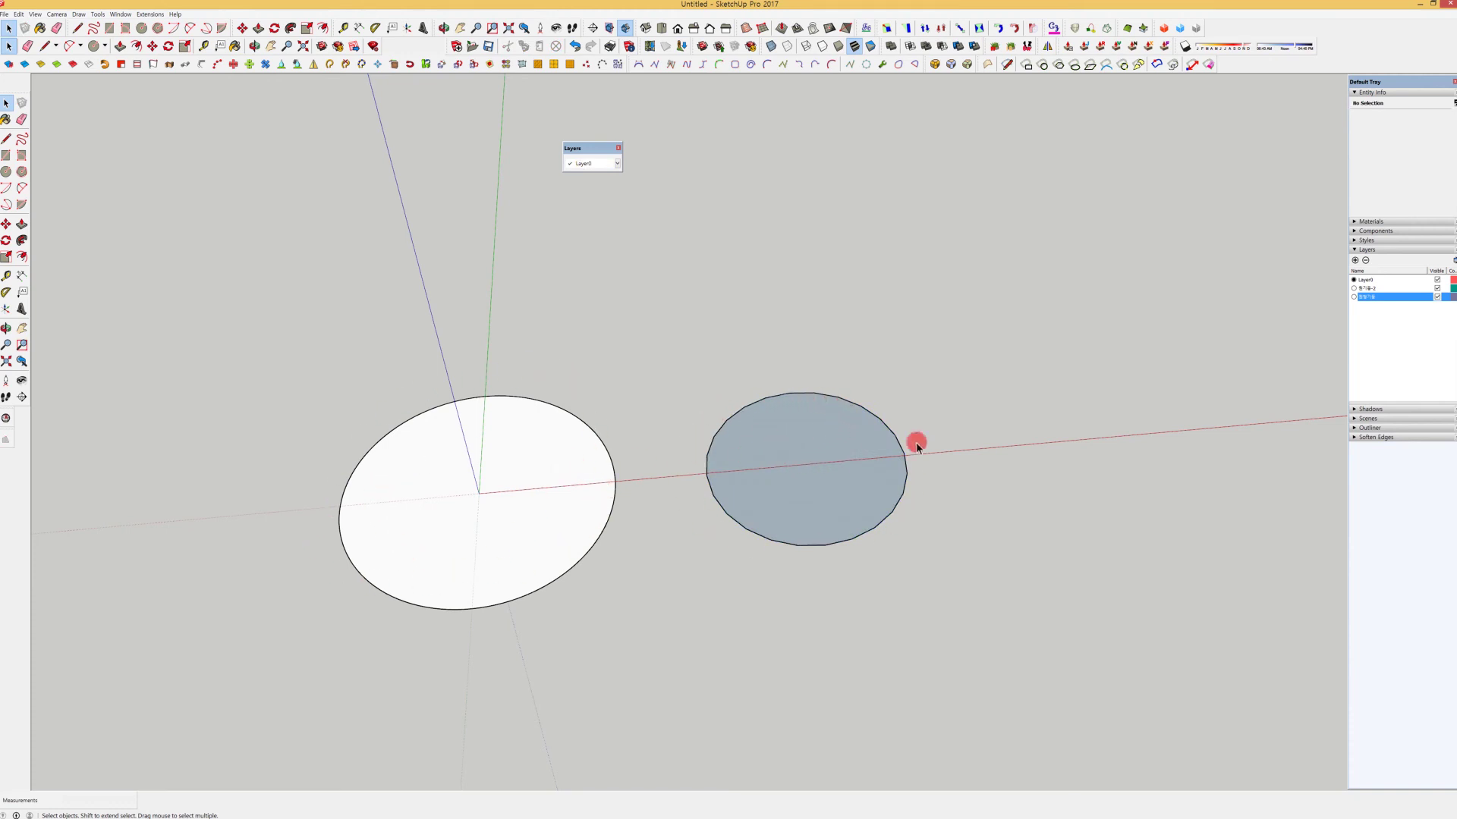
Hide layer 원형기둥, then make it visible again.
{"action": "left_click", "coordinate": [1436, 297]}
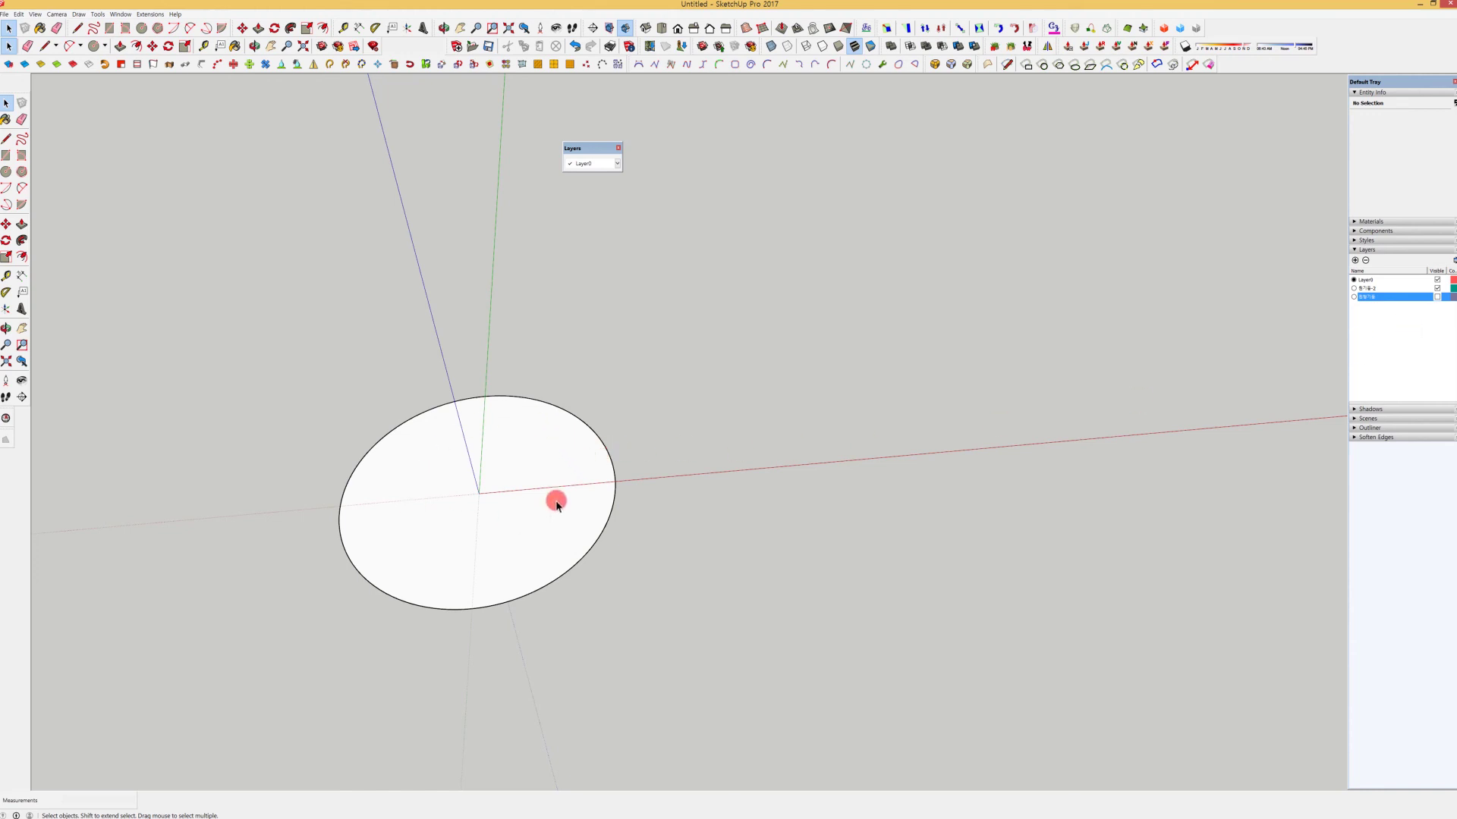
{"action": "left_click", "coordinate": [1437, 297]}
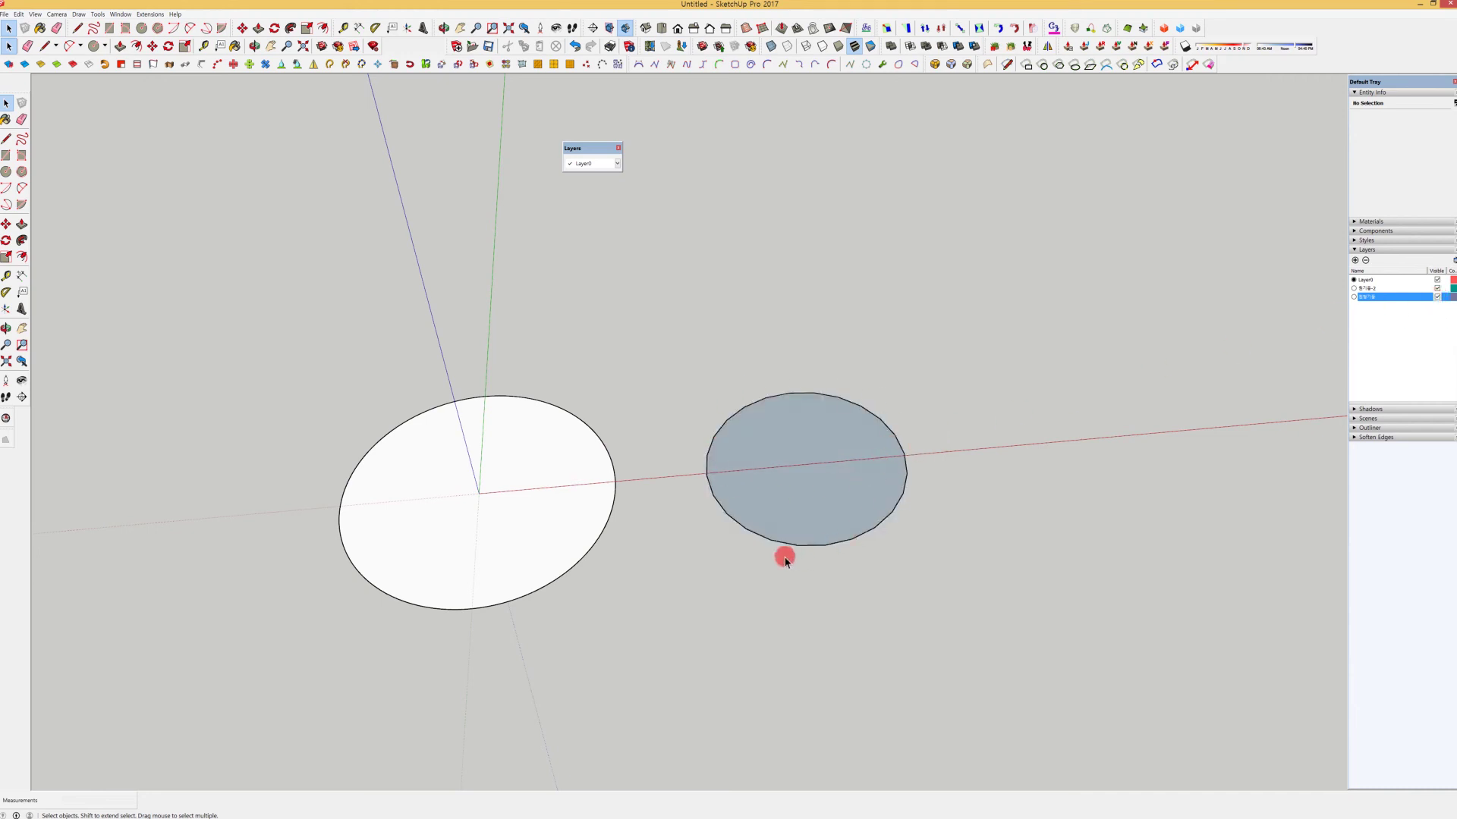
{"action": "left_click", "coordinate": [1415, 93]}
Make 원형기둥 the current layer.
{"action": "left_click", "coordinate": [1354, 296]}
{"action": "middle_click_drag", "start_coordinate": [917, 377], "coordinate": [960, 385]}
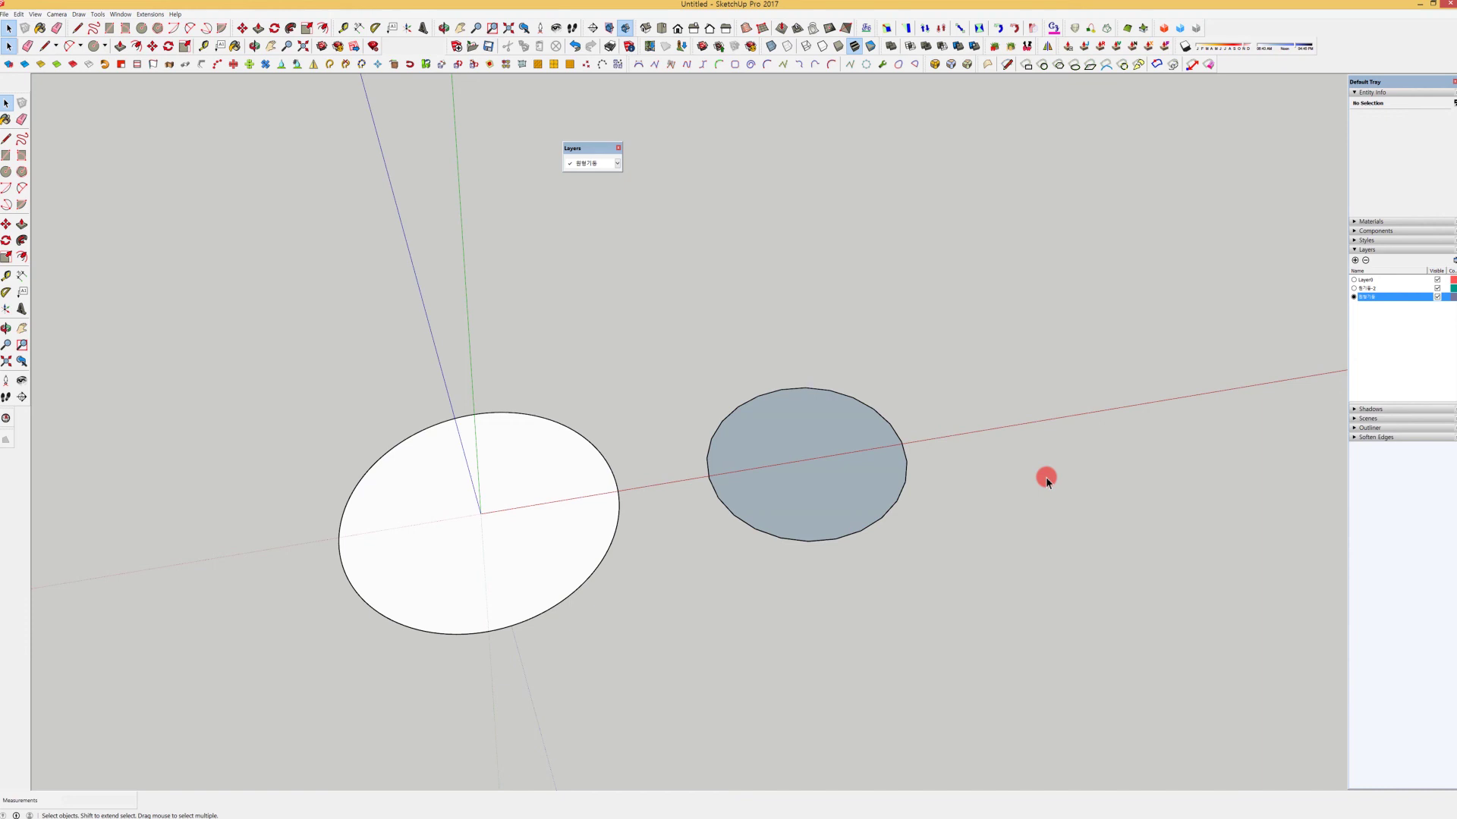
{"action": "left_click", "coordinate": [1367, 313]}
Group the larger circle's face and edge, and open the group to check the layer of the face inside.
{"action": "double_click", "coordinate": [547, 457]}
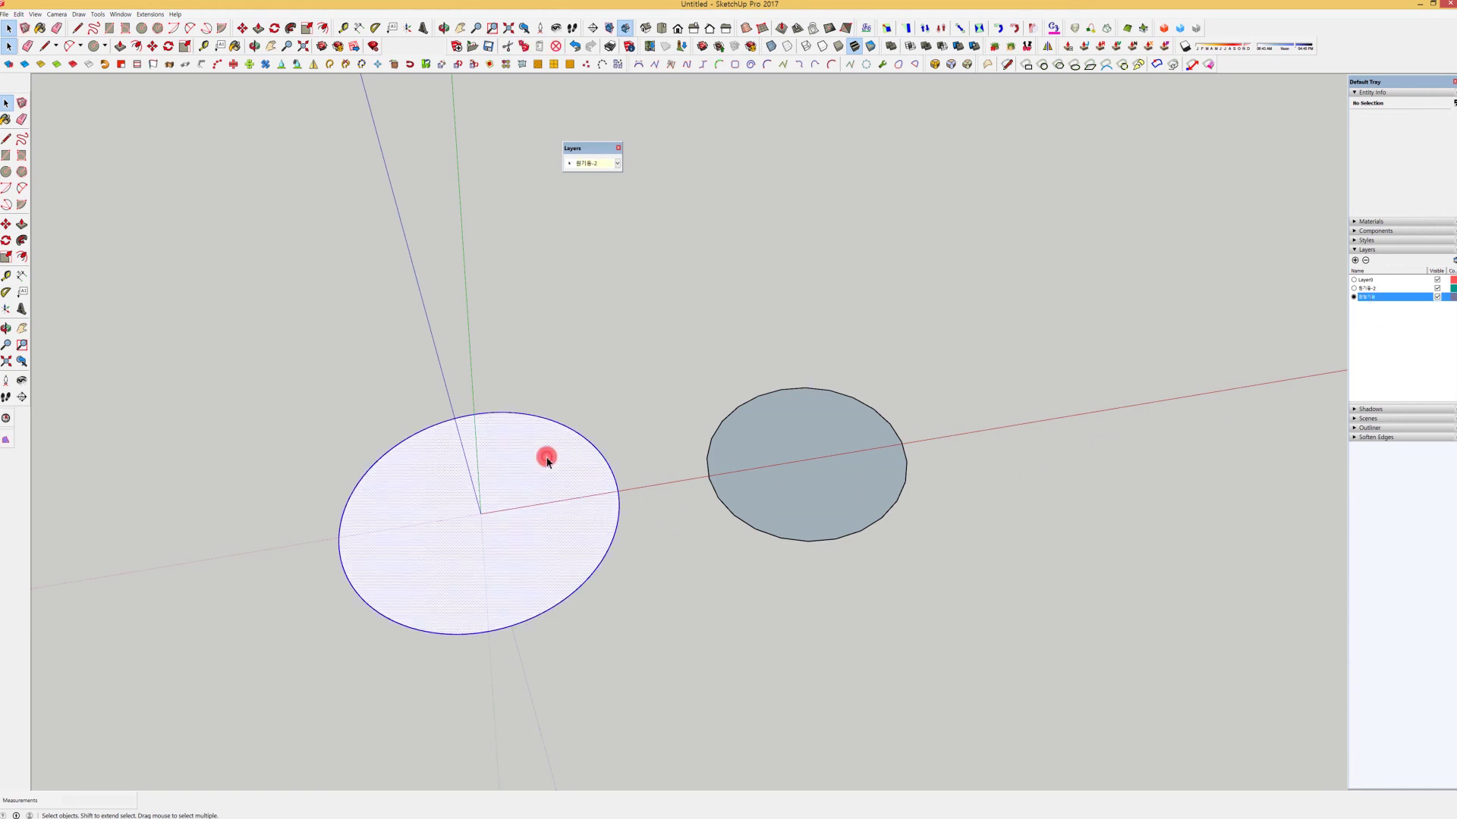
{"action": "right_click", "coordinate": [546, 457]}
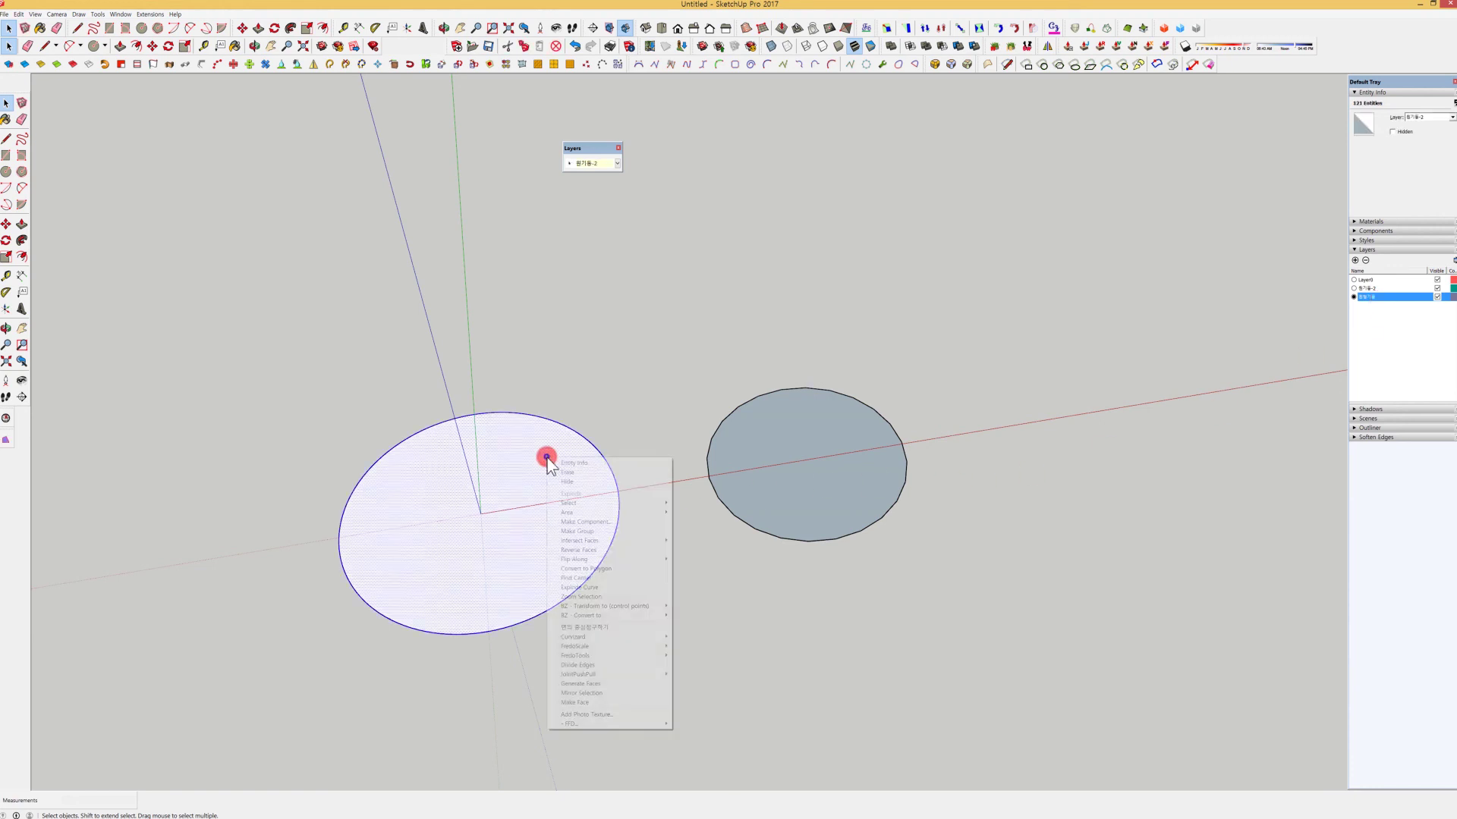
{"action": "left_click", "coordinate": [575, 532]}
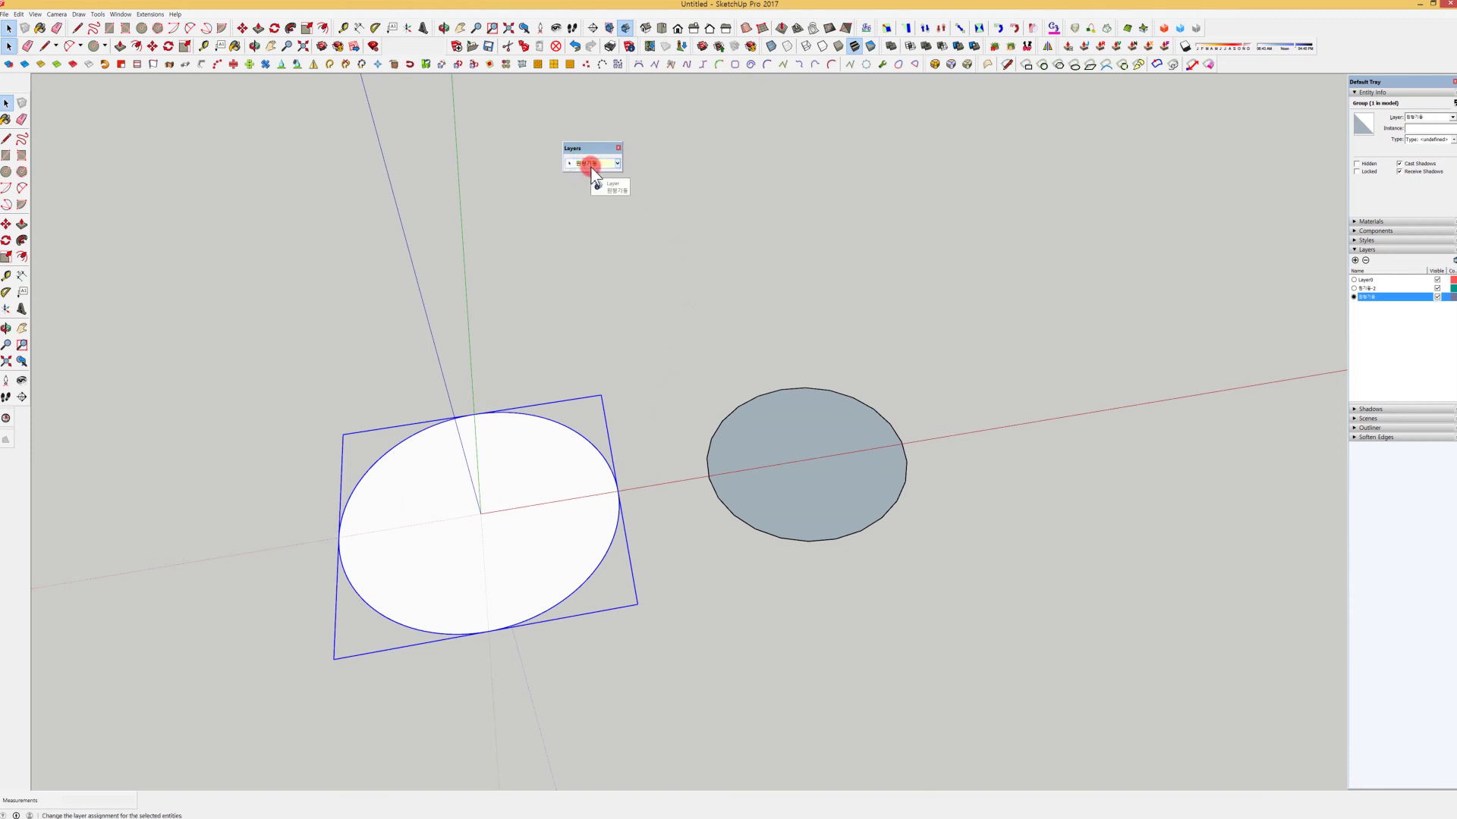
{"action": "double_click", "coordinate": [535, 466]}
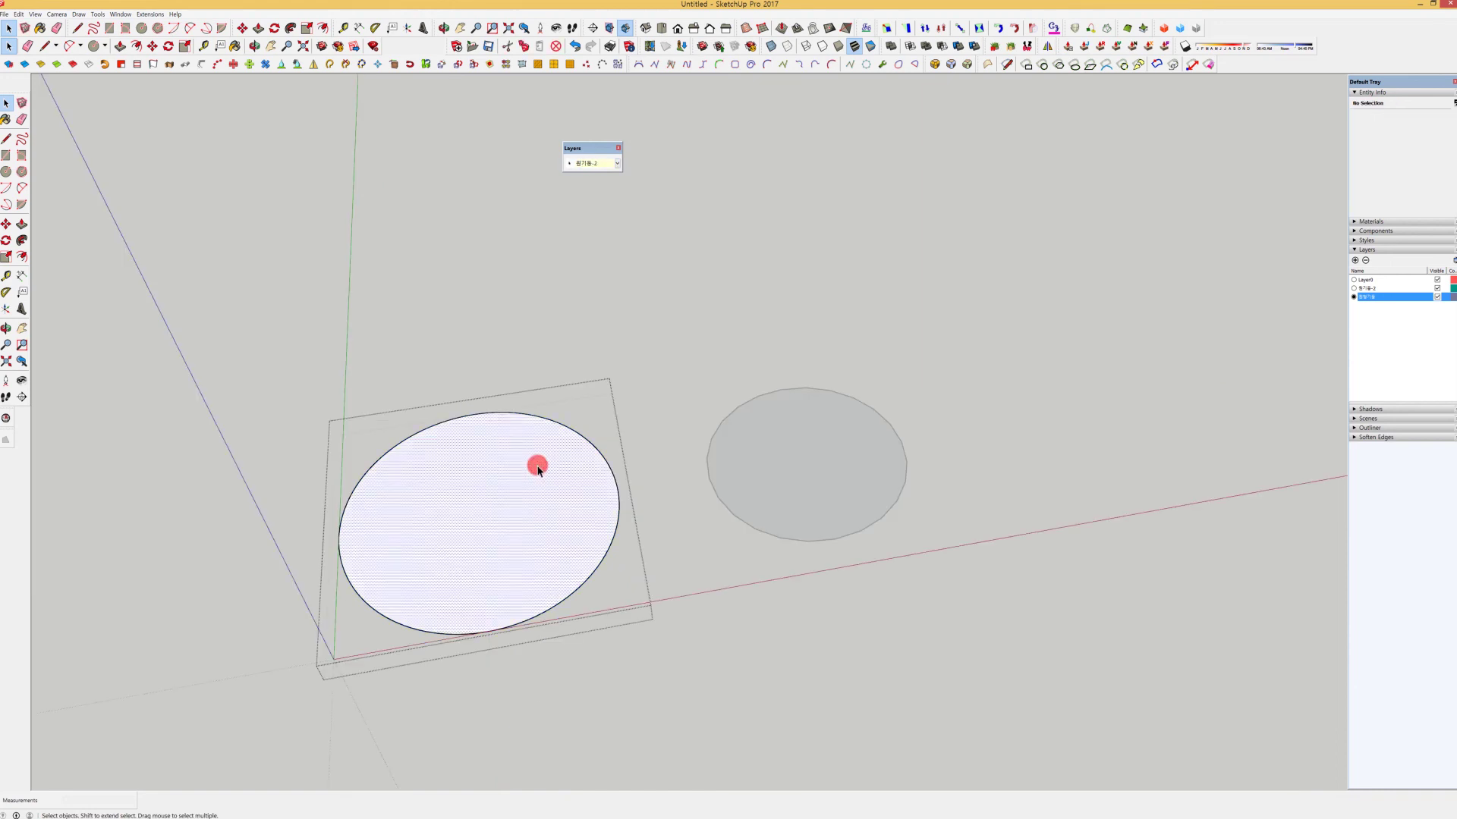
Compare the layer of the larger circle's edge and face inside the group with the layer of the group itself.
{"action": "left_click", "coordinate": [581, 438]}
{"action": "left_click", "coordinate": [564, 454]}
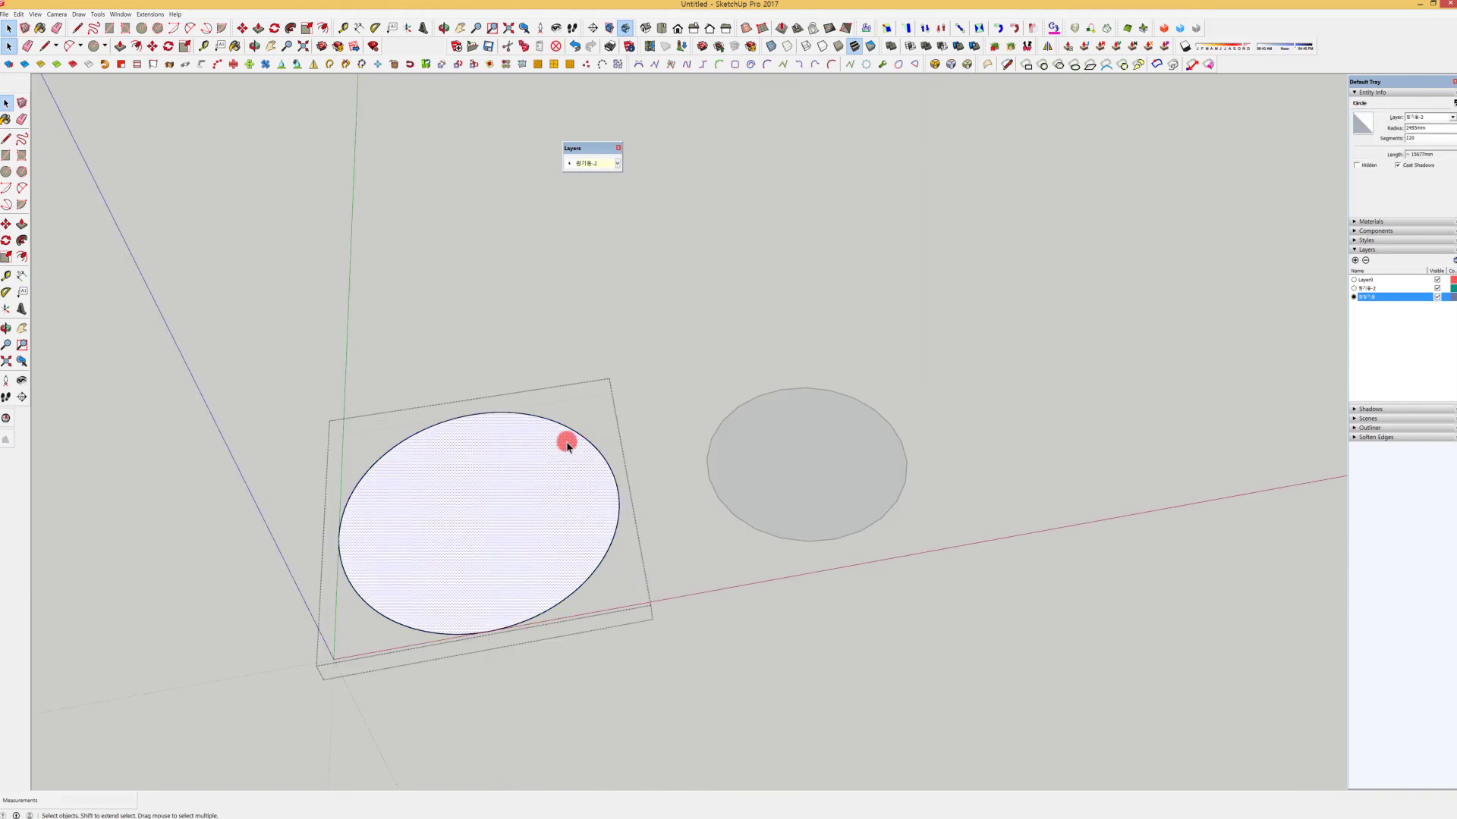
{"action": "left_click", "coordinate": [660, 412]}
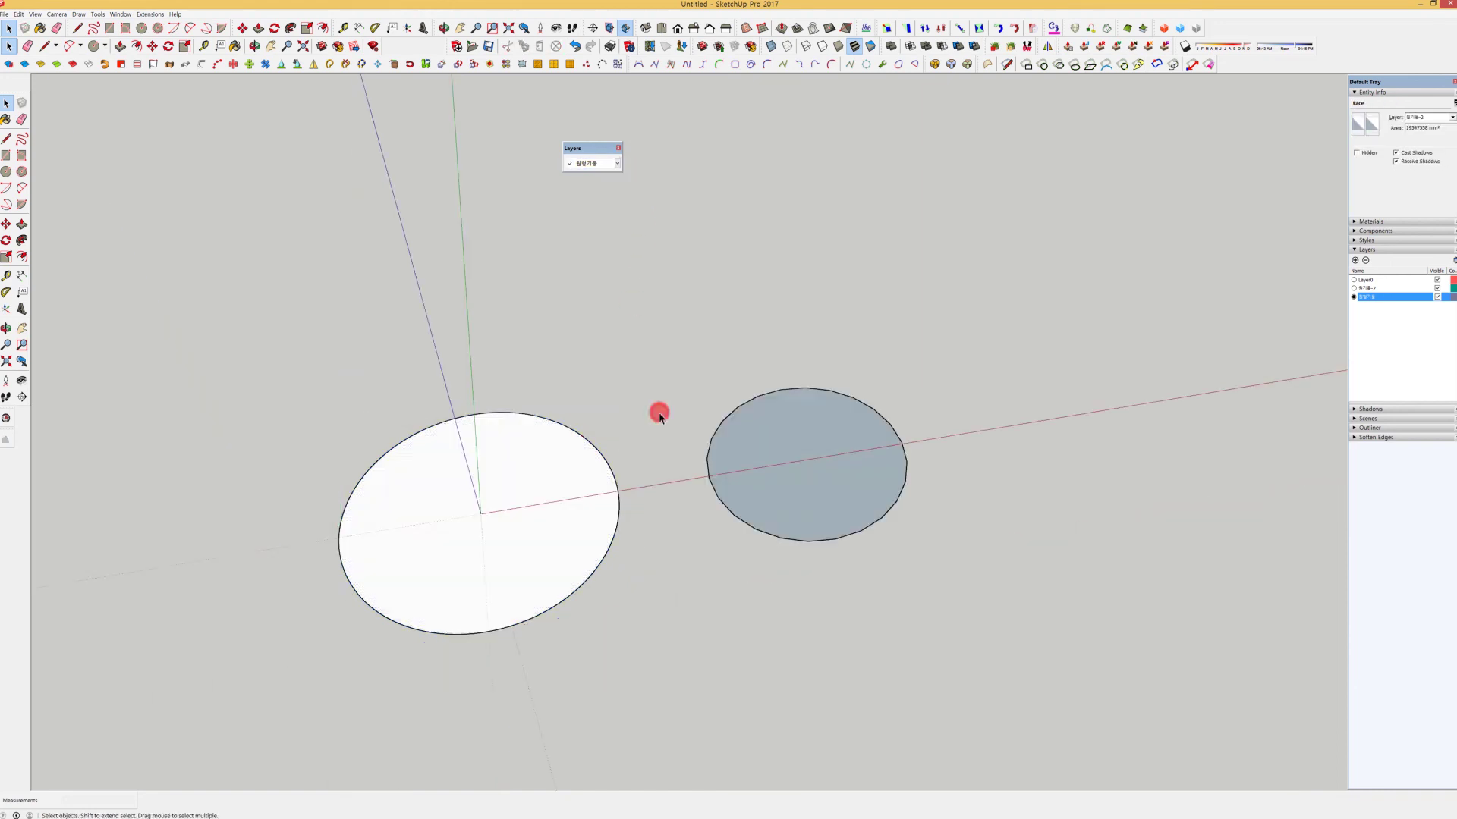
{"action": "left_click", "coordinate": [568, 455]}
{"action": "left_click", "coordinate": [1392, 286]}
{"action": "left_click", "coordinate": [620, 437]}
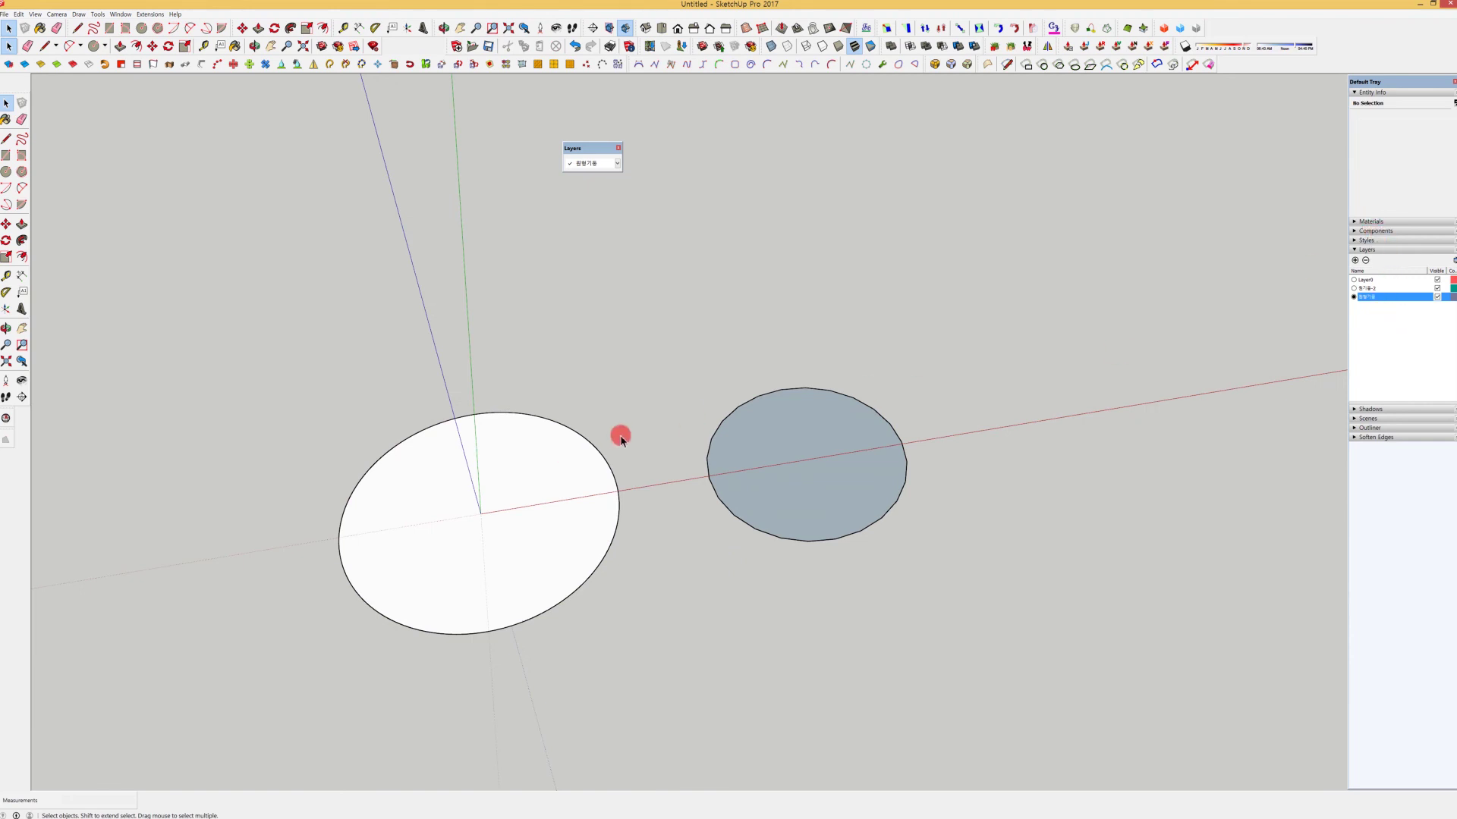
{"action": "double_click", "coordinate": [569, 448]}
{"action": "left_click", "coordinate": [643, 336]}
{"action": "left_click", "coordinate": [516, 483]}
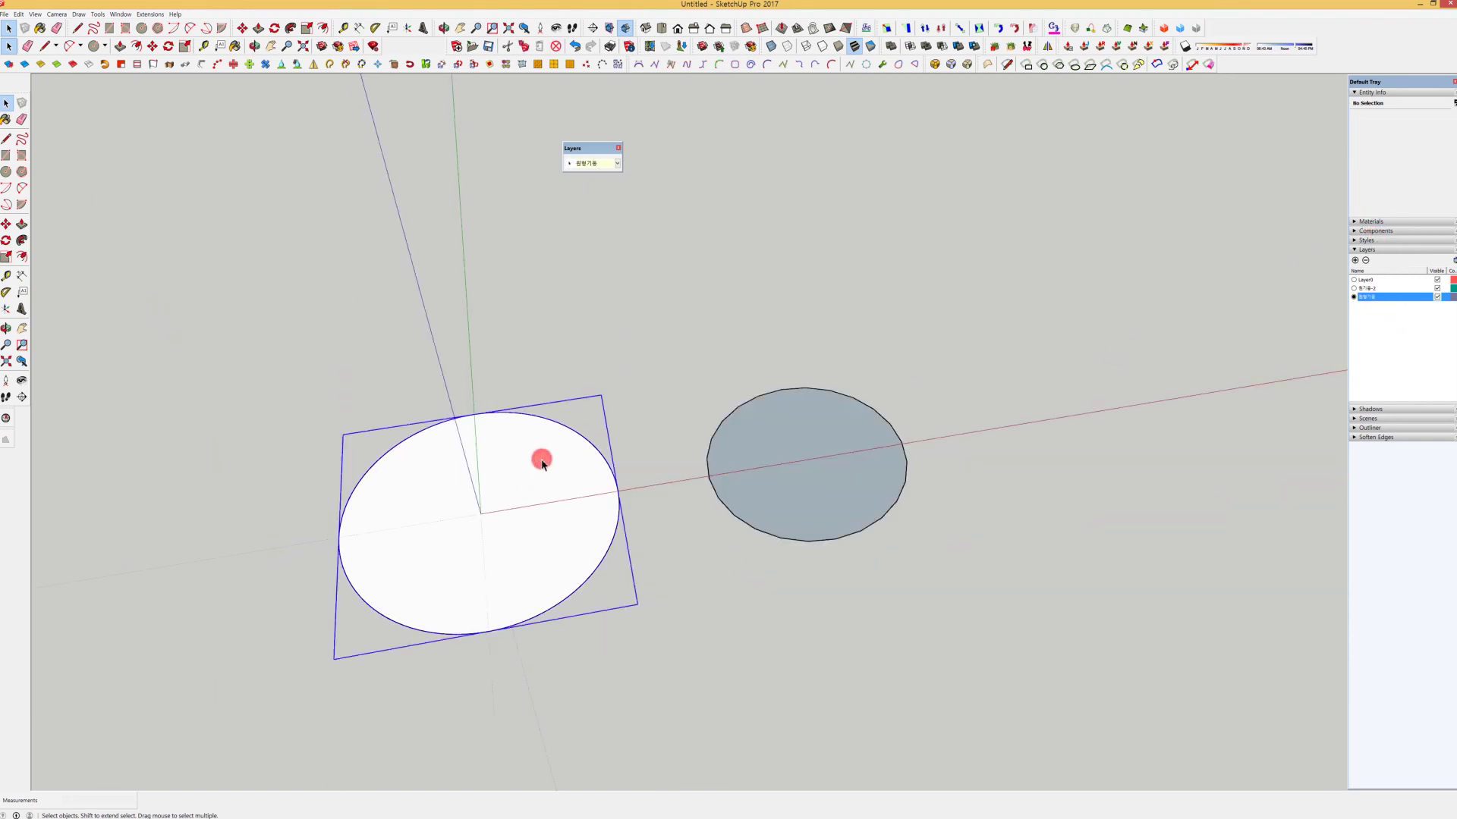
Check the layer of the smaller circle's face, and group its face and edge.
{"action": "double_click", "coordinate": [795, 410]}
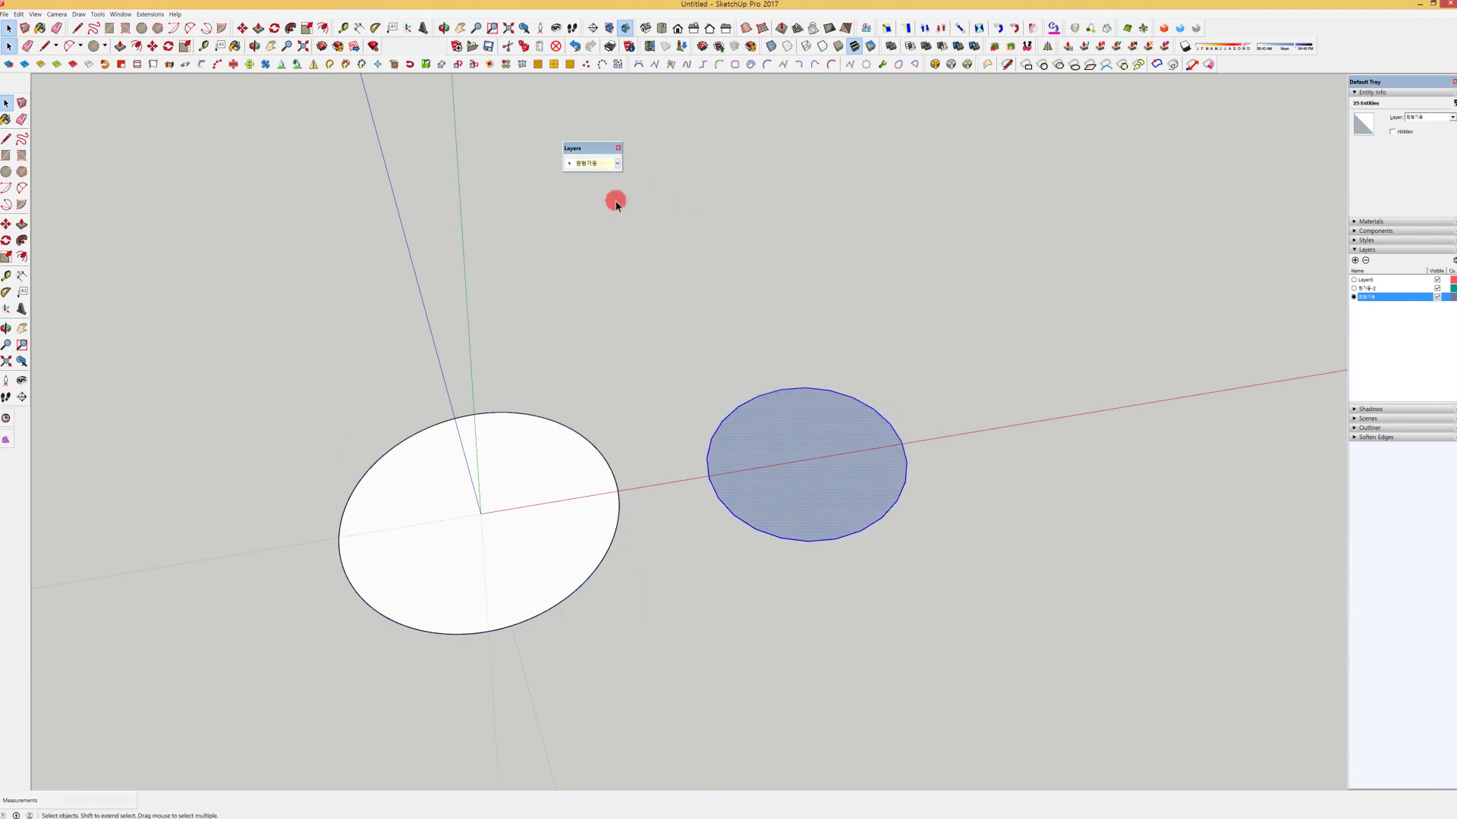
{"action": "left_click", "coordinate": [809, 401]}
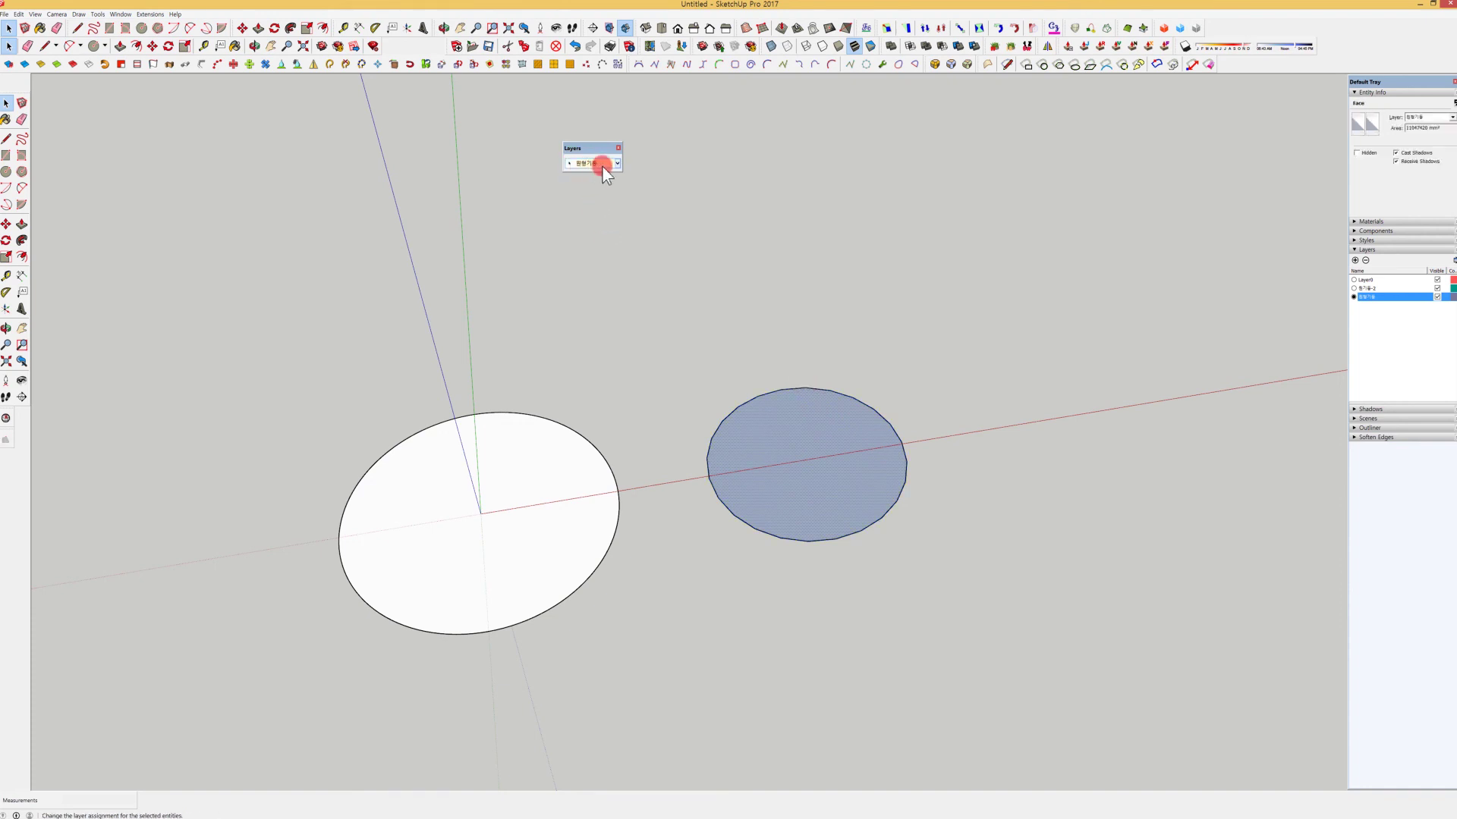
{"action": "double_click", "coordinate": [813, 425]}
{"action": "right_click", "coordinate": [814, 426]}
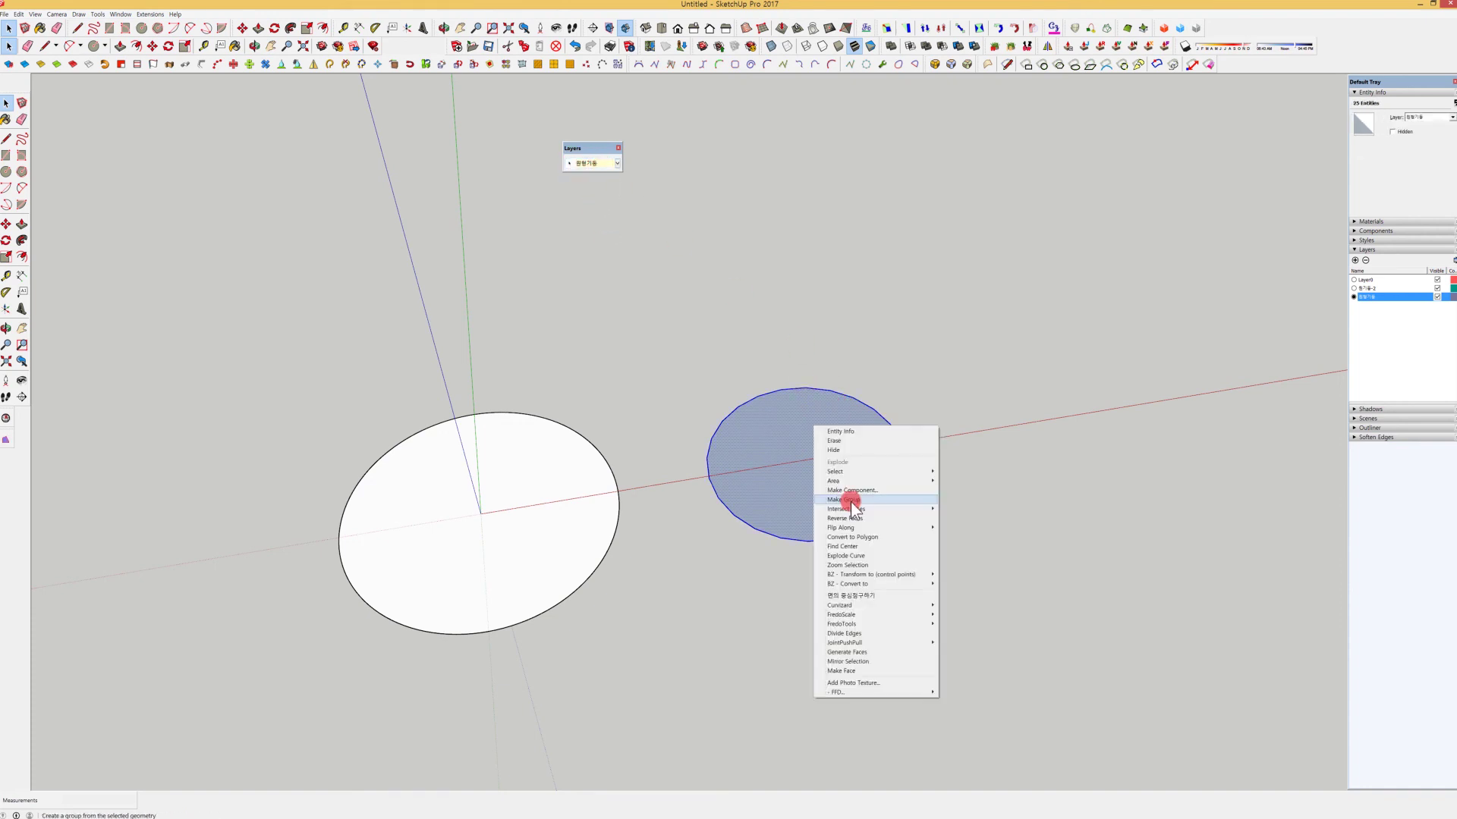
{"action": "left_click", "coordinate": [851, 501]}
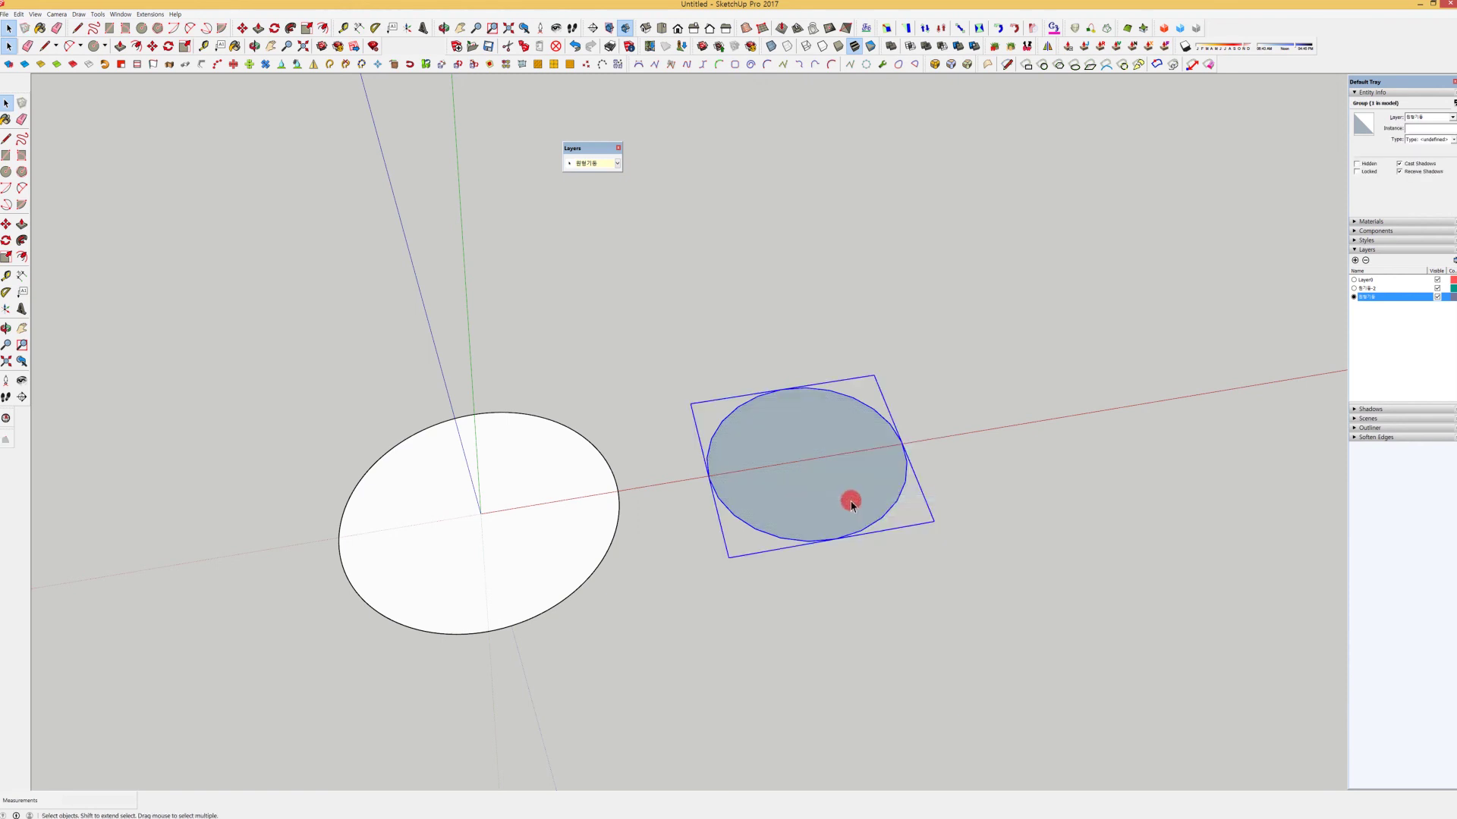
Open the smaller circle's group, check the layers of its face and edge, and close the group.
{"action": "double_click", "coordinate": [805, 407]}
{"action": "left_click", "coordinate": [805, 408]}
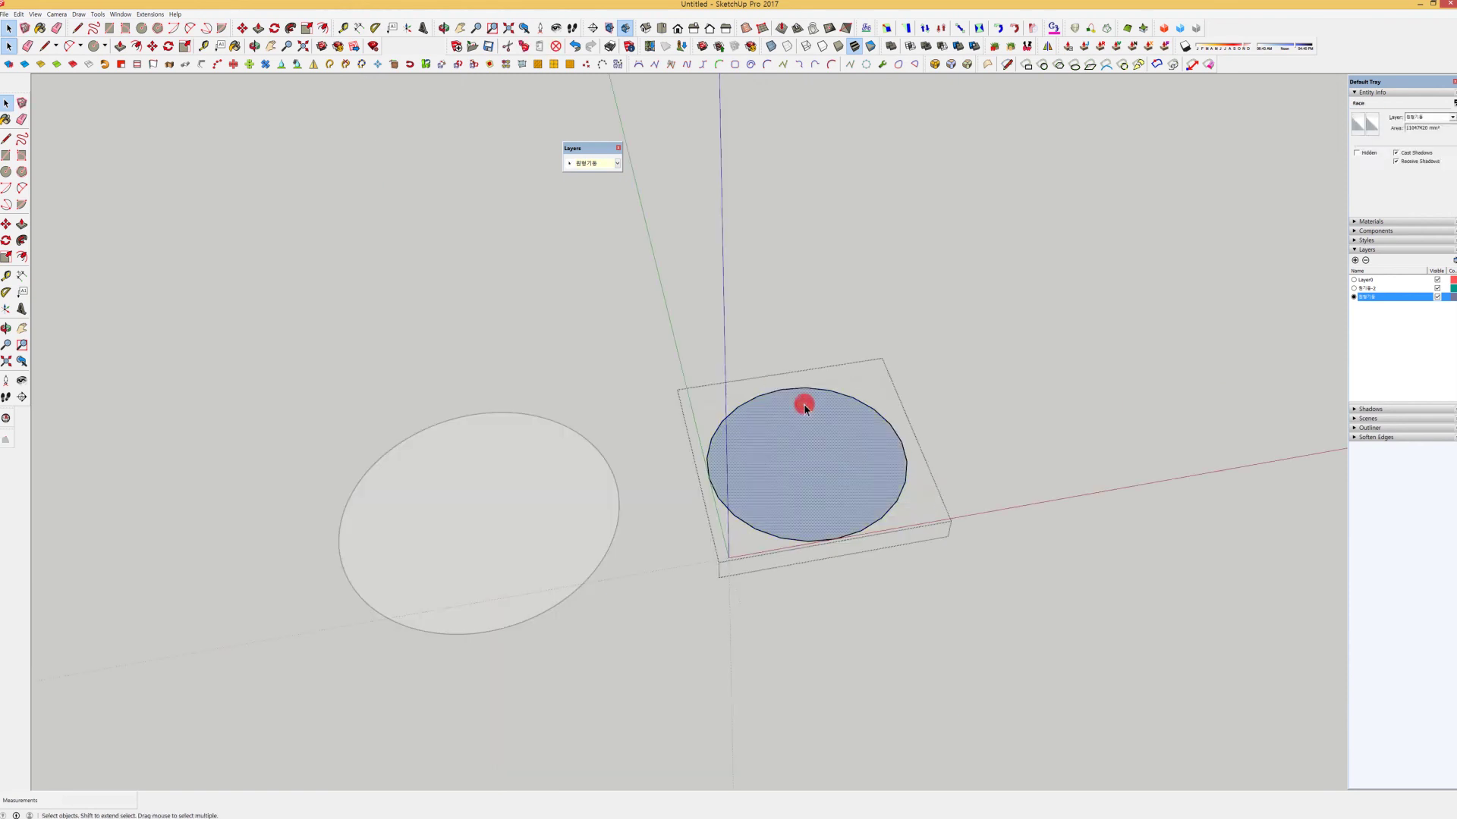
{"action": "left_click", "coordinate": [836, 392]}
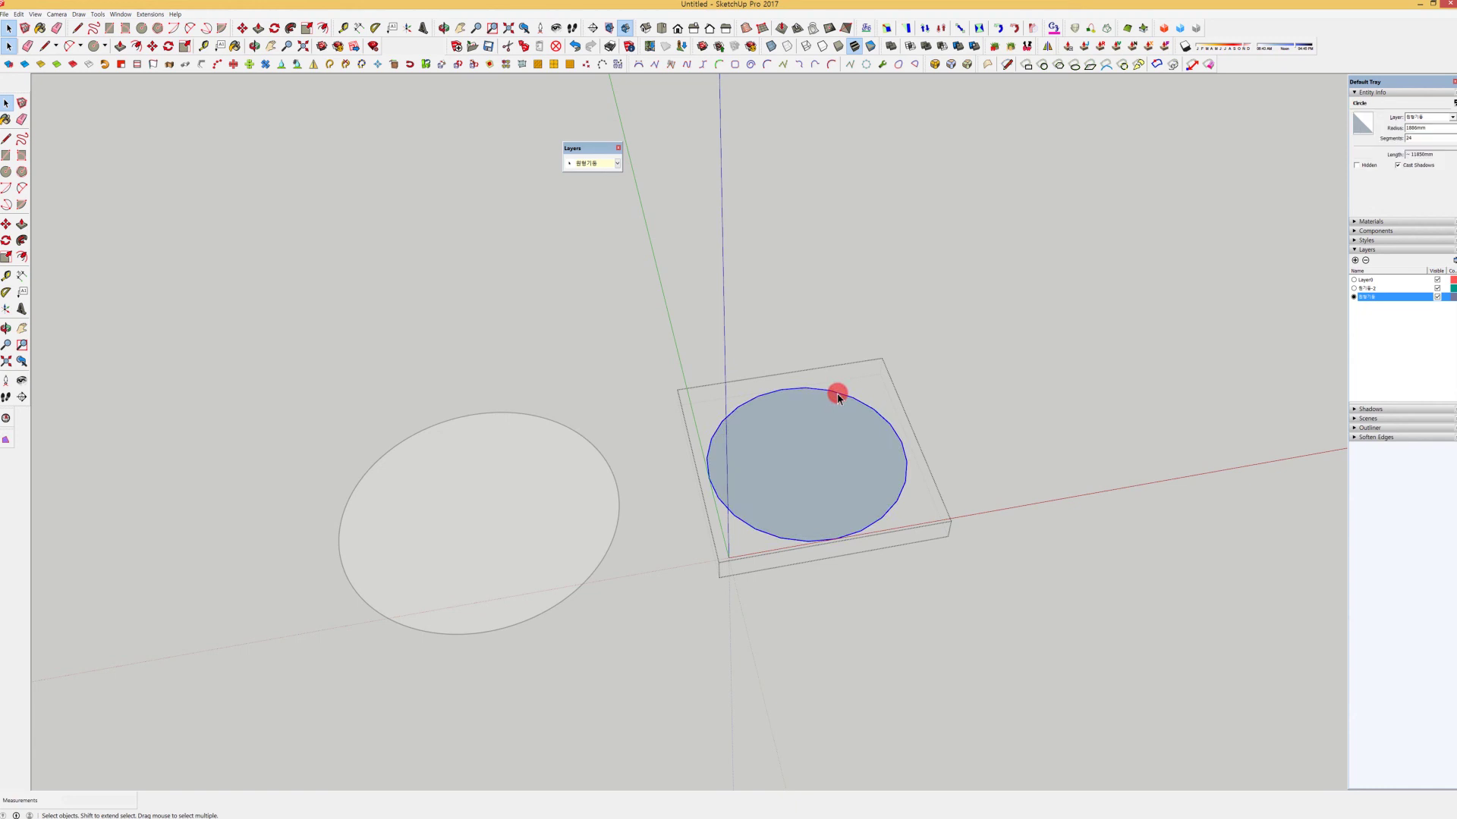
{"action": "key", "text": "Escape"}
{"action": "left_click", "coordinate": [829, 423]}
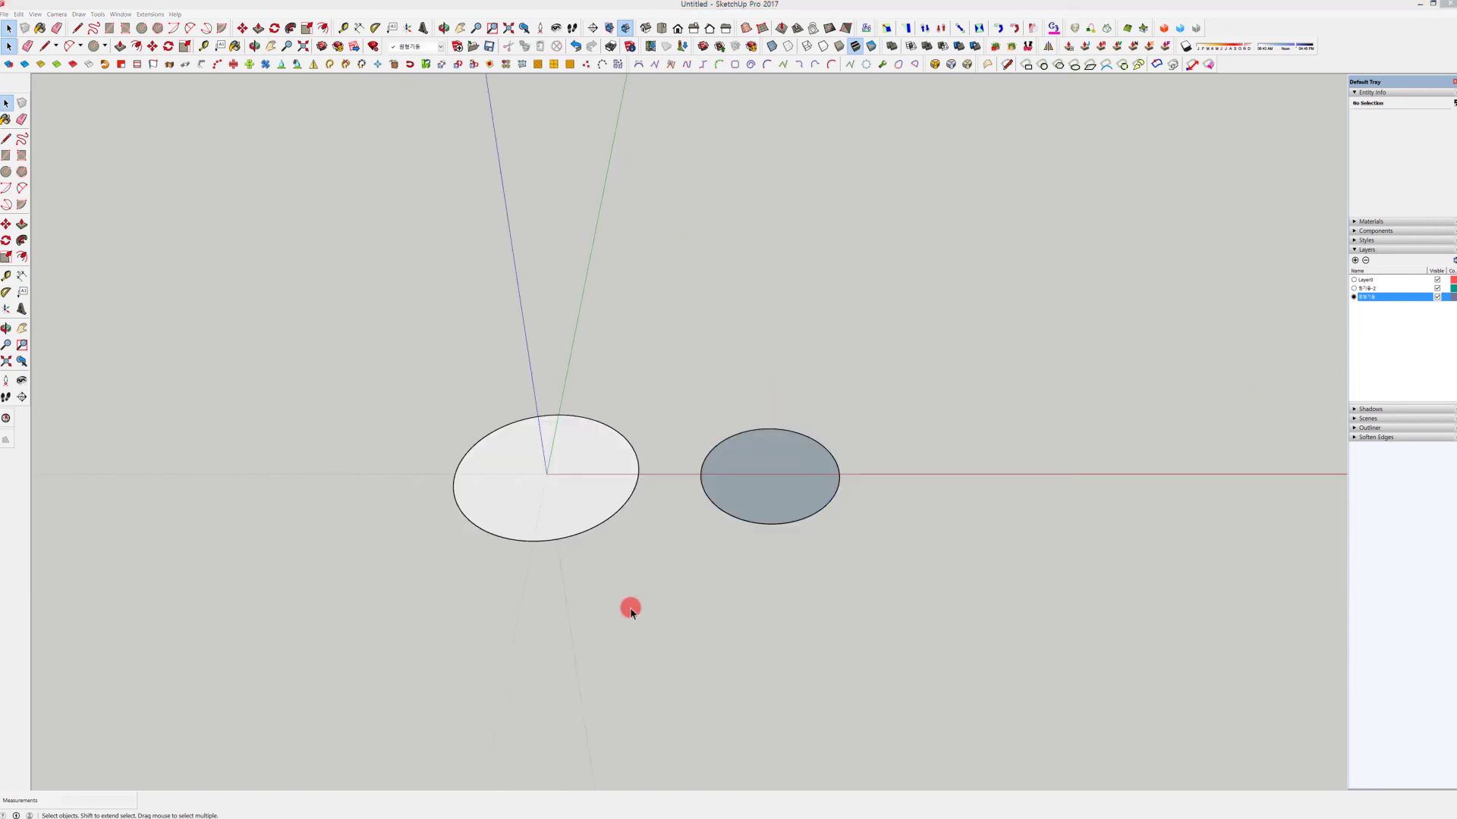
Reverse the face inside the smaller circle's group and close the group.
{"action": "double_click", "coordinate": [774, 499]}
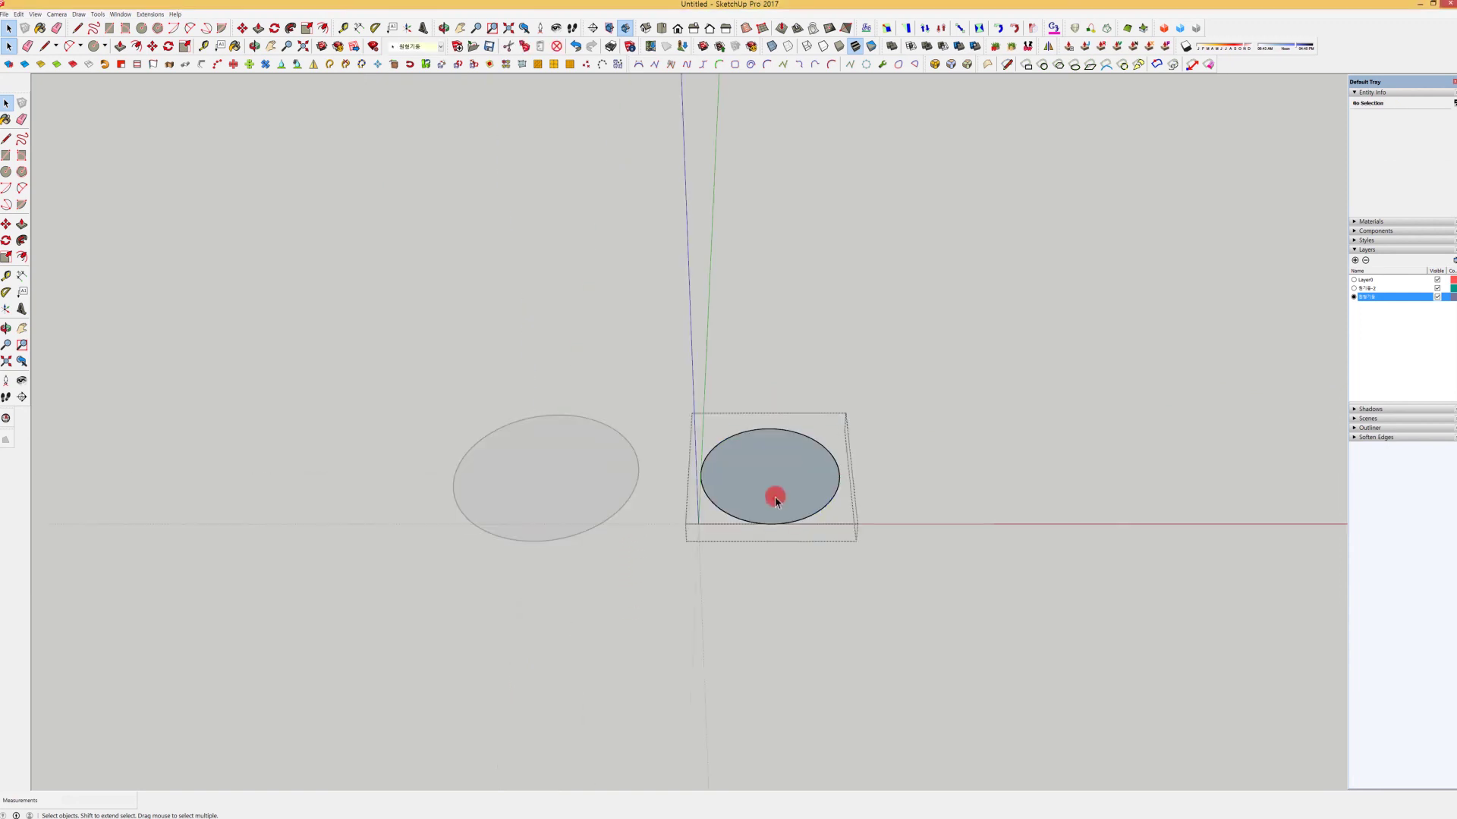
{"action": "left_click", "coordinate": [774, 499]}
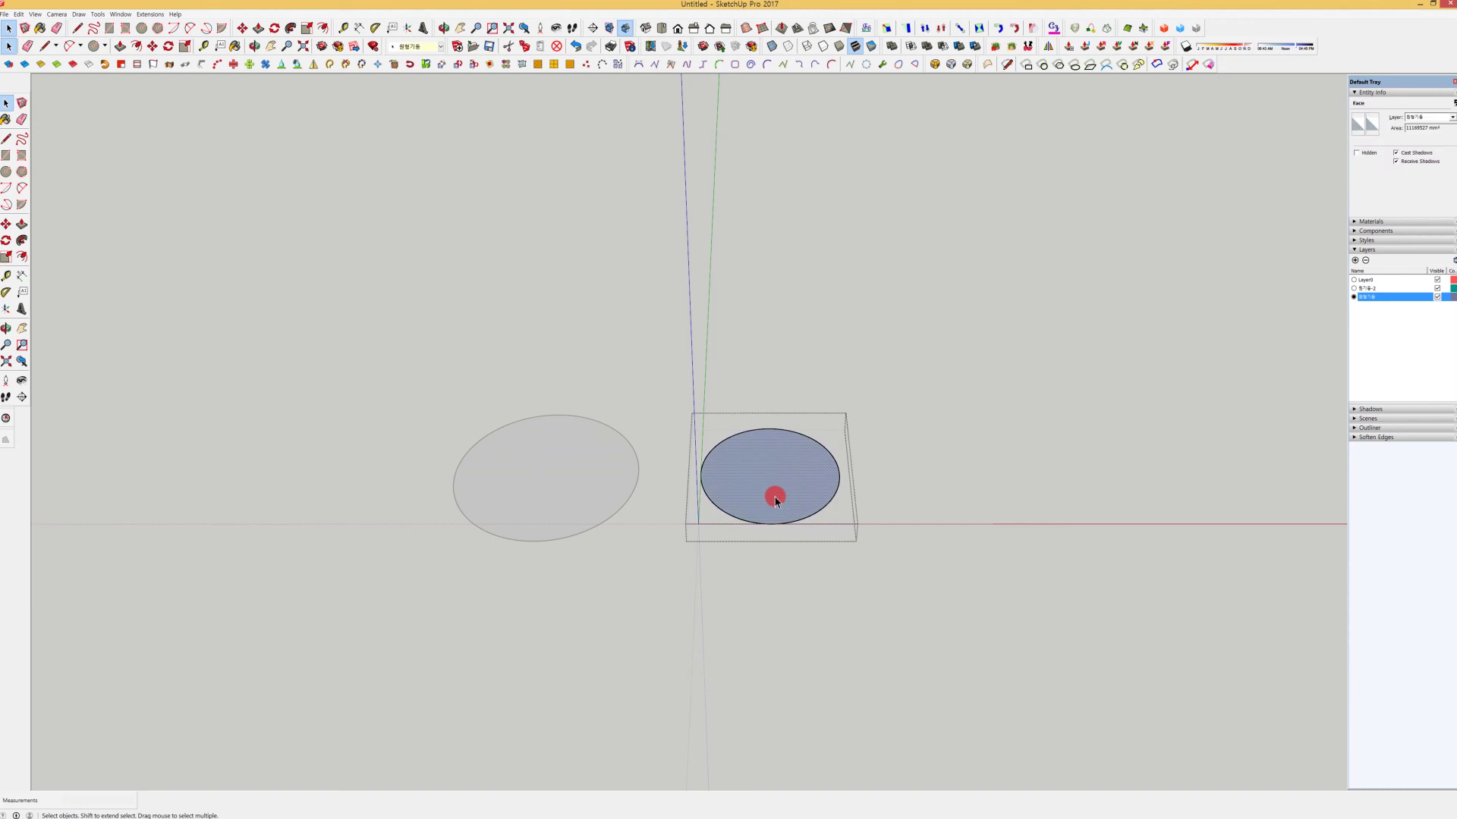
{"action": "right_click", "coordinate": [775, 500]}
{"action": "left_click", "coordinate": [810, 581]}
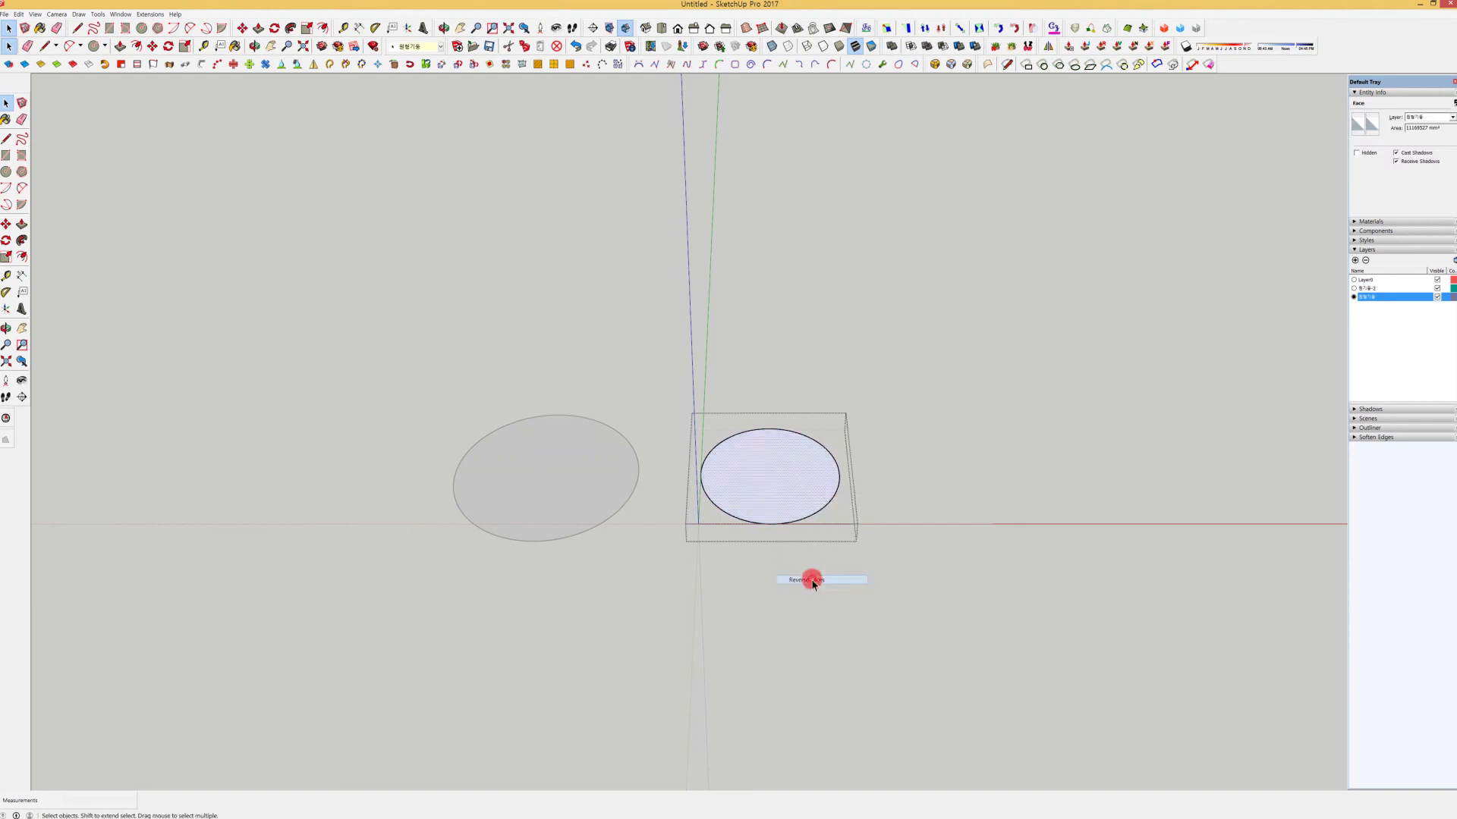
{"action": "left_click", "coordinate": [777, 575]}
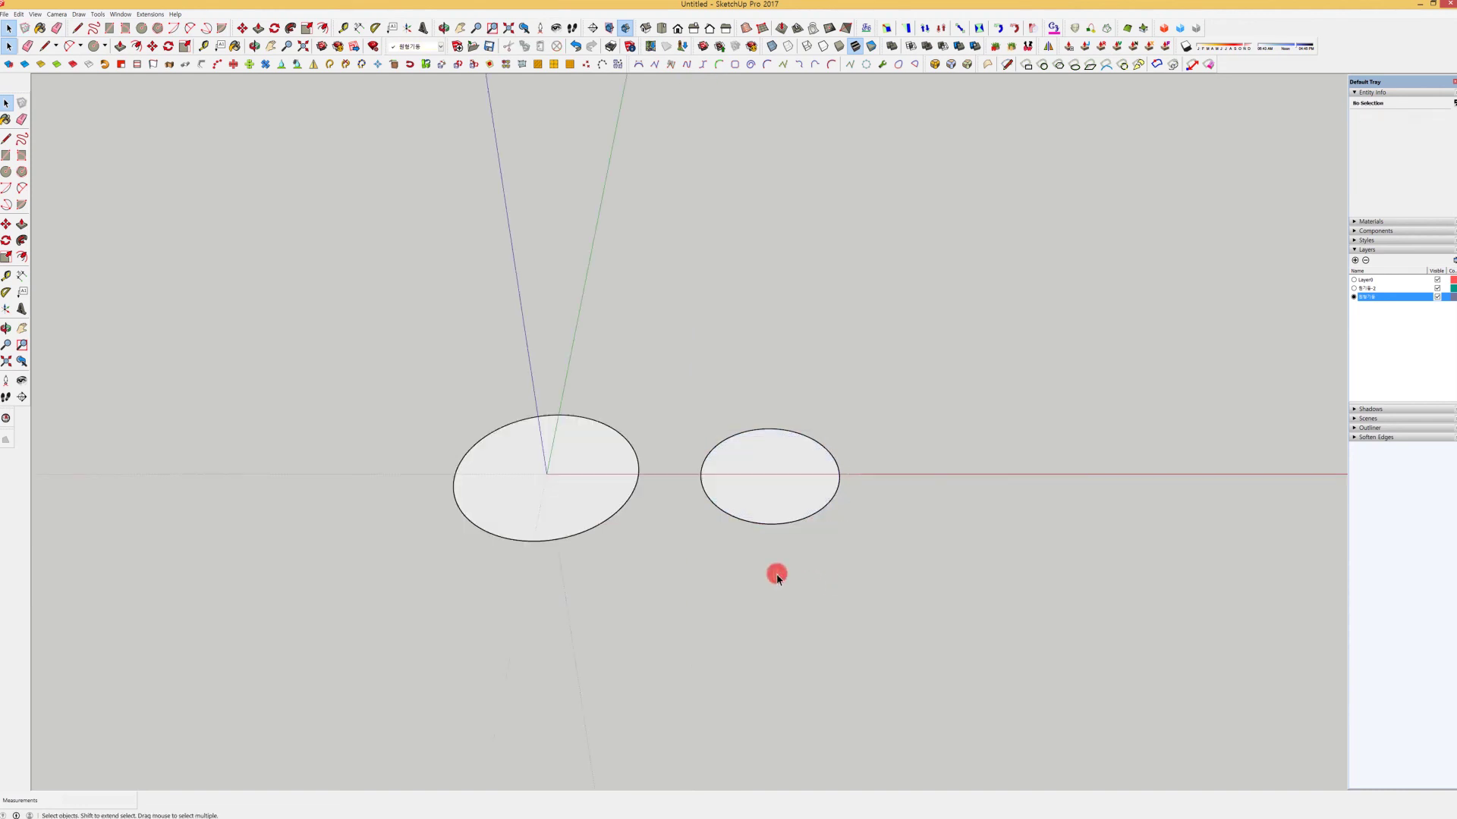
Extrude the larger circle's face inside its group 6000 mm upward with Push/Pull and close the group.
{"action": "double_click", "coordinate": [584, 455]}
{"action": "left_click", "coordinate": [586, 455]}
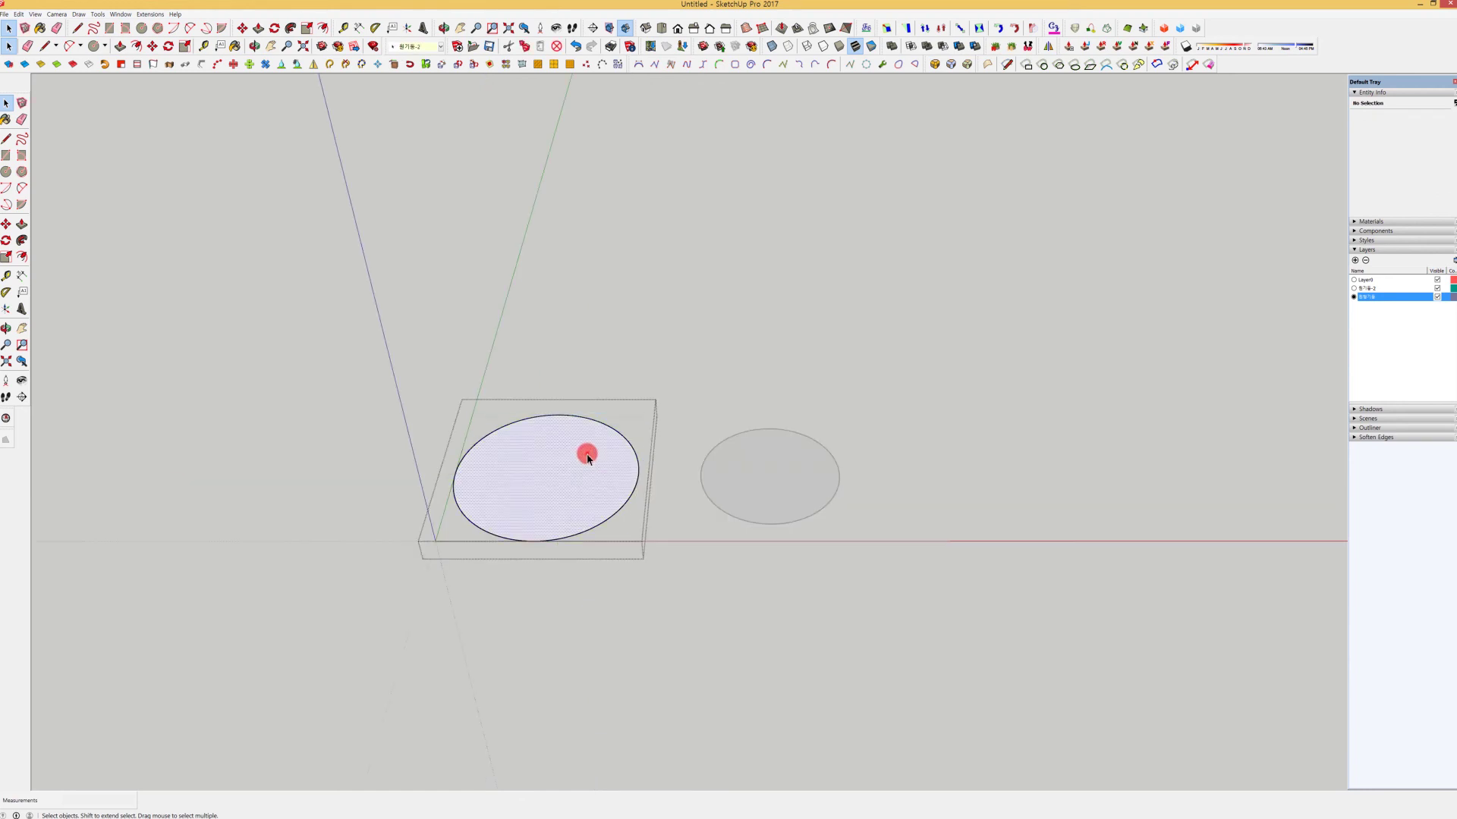
{"action": "double_click", "coordinate": [587, 455]}
{"action": "key", "text": "p"}
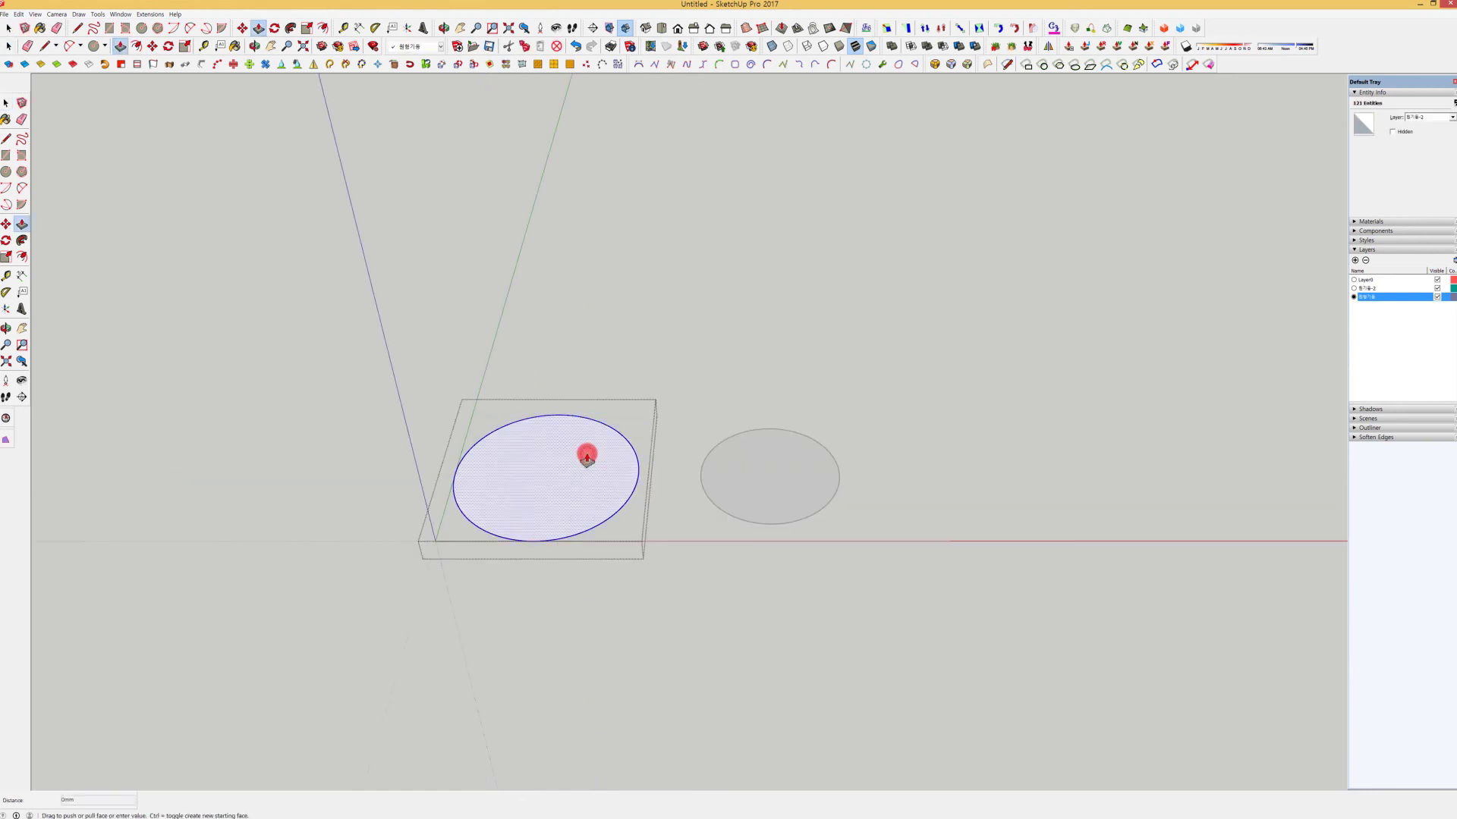
{"action": "left_click_drag", "start_coordinate": [586, 455], "coordinate": [559, 202]}
{"action": "type", "text": "6"}
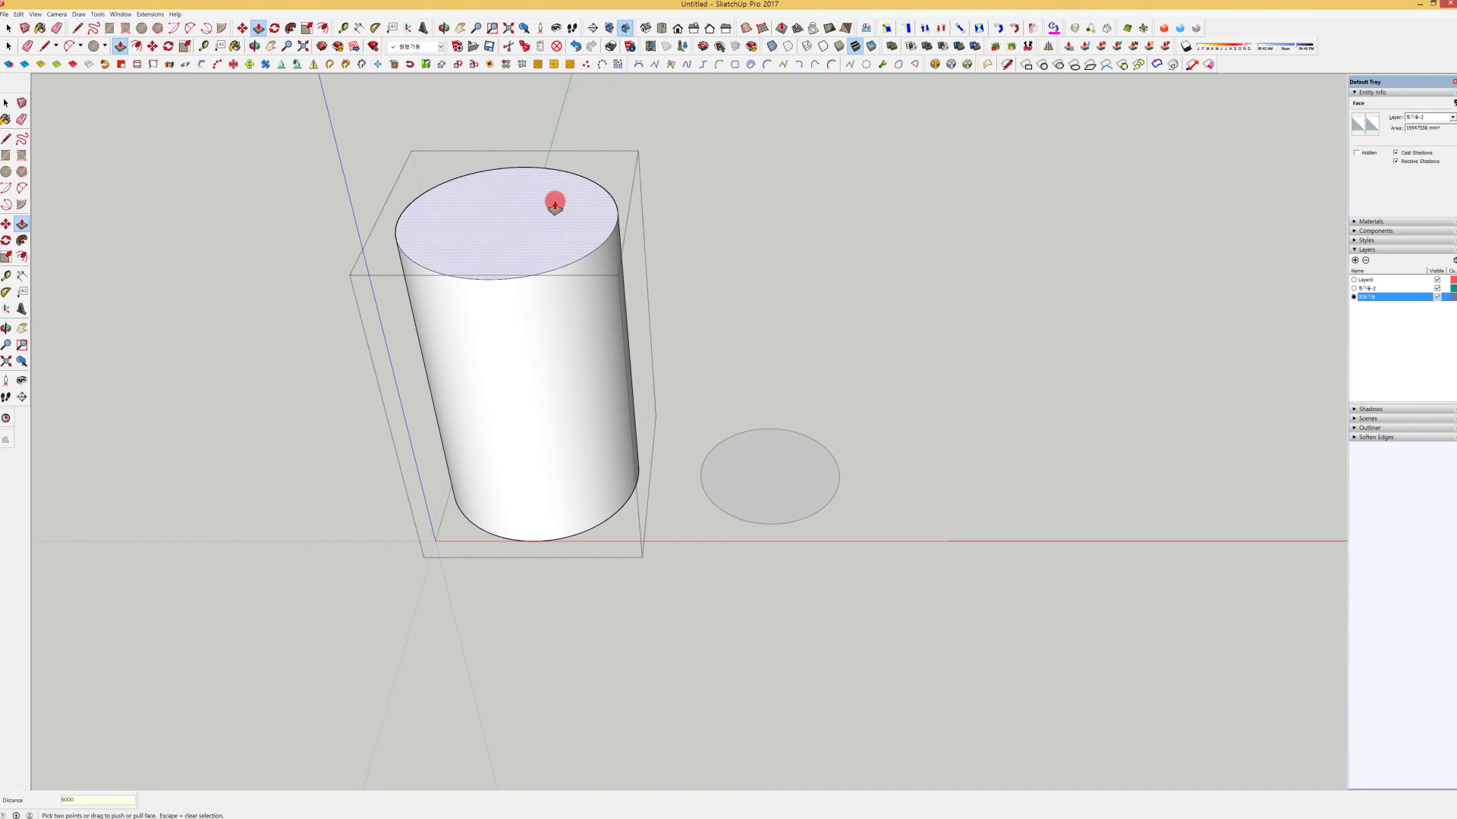
{"action": "type", "text": "000"}
{"action": "key", "text": "Return"}
{"action": "key", "text": "space"}
{"action": "left_click", "coordinate": [703, 259]}
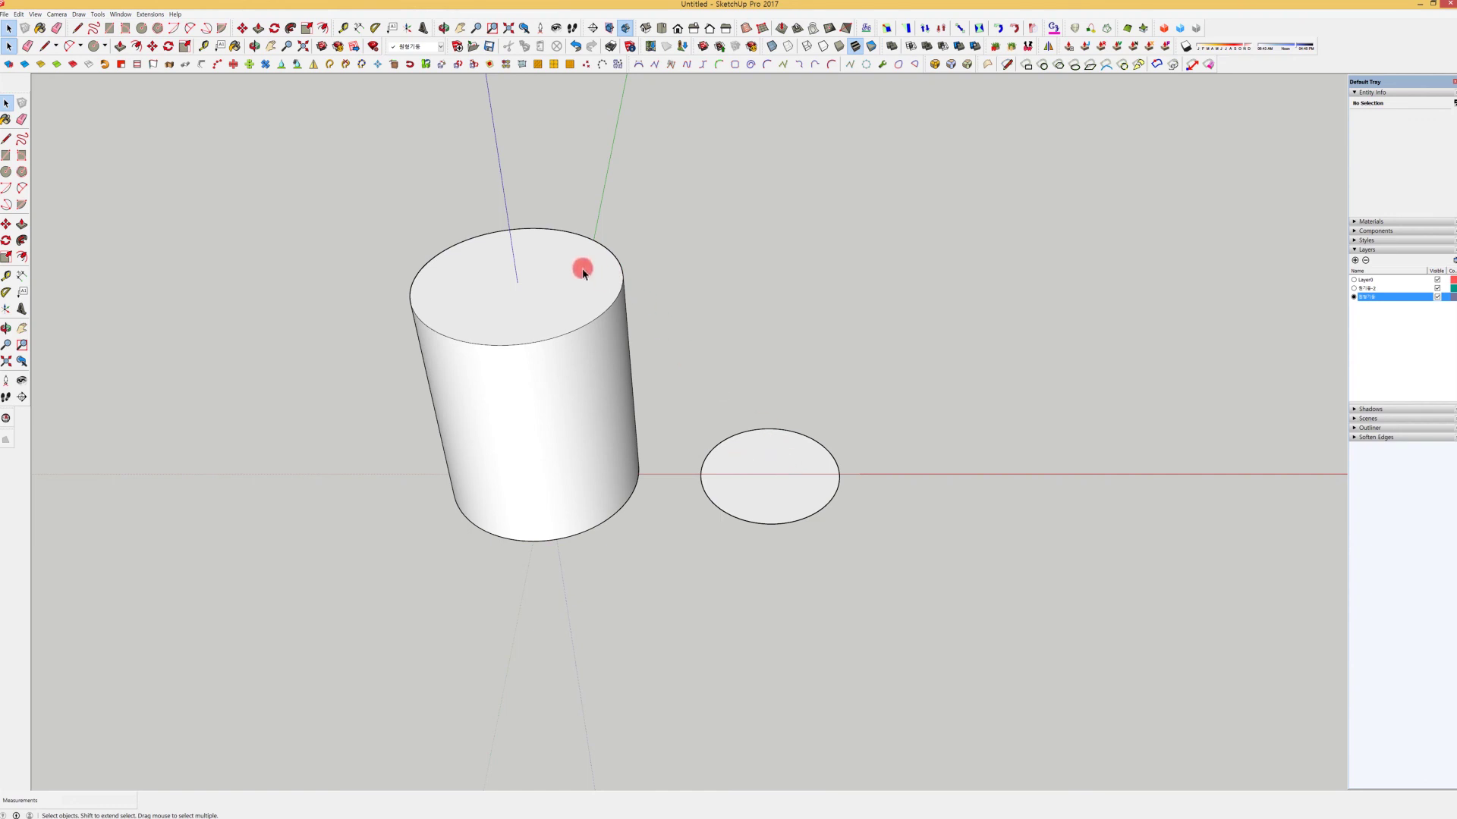
Push/Pull the smaller circle's face inside its group to the top of the larger cylinder by inference, and close the group.
{"action": "left_click", "coordinate": [781, 452]}
{"action": "double_click", "coordinate": [782, 452]}
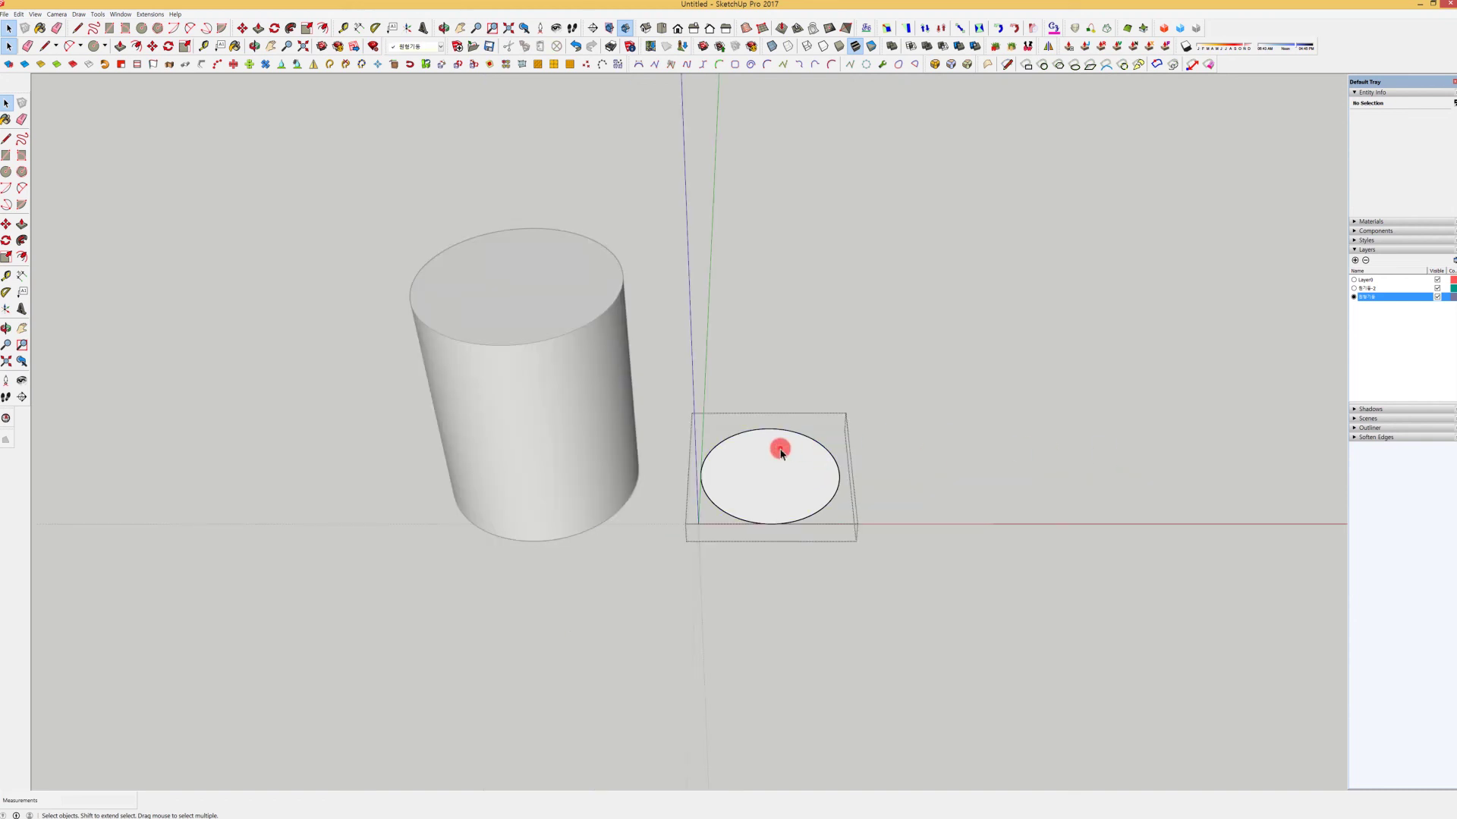
{"action": "left_click", "coordinate": [781, 453]}
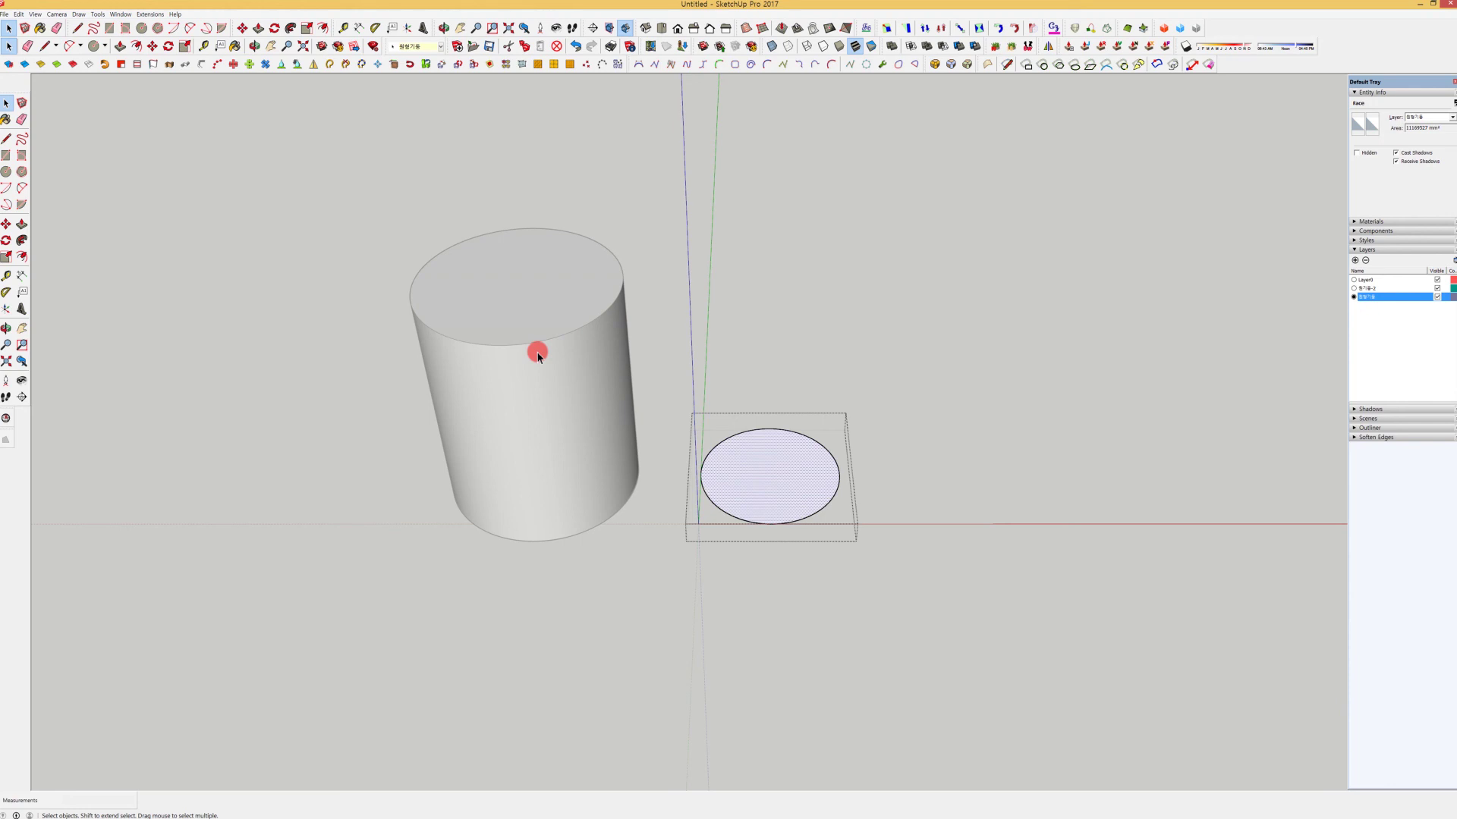
{"action": "key", "text": "p"}
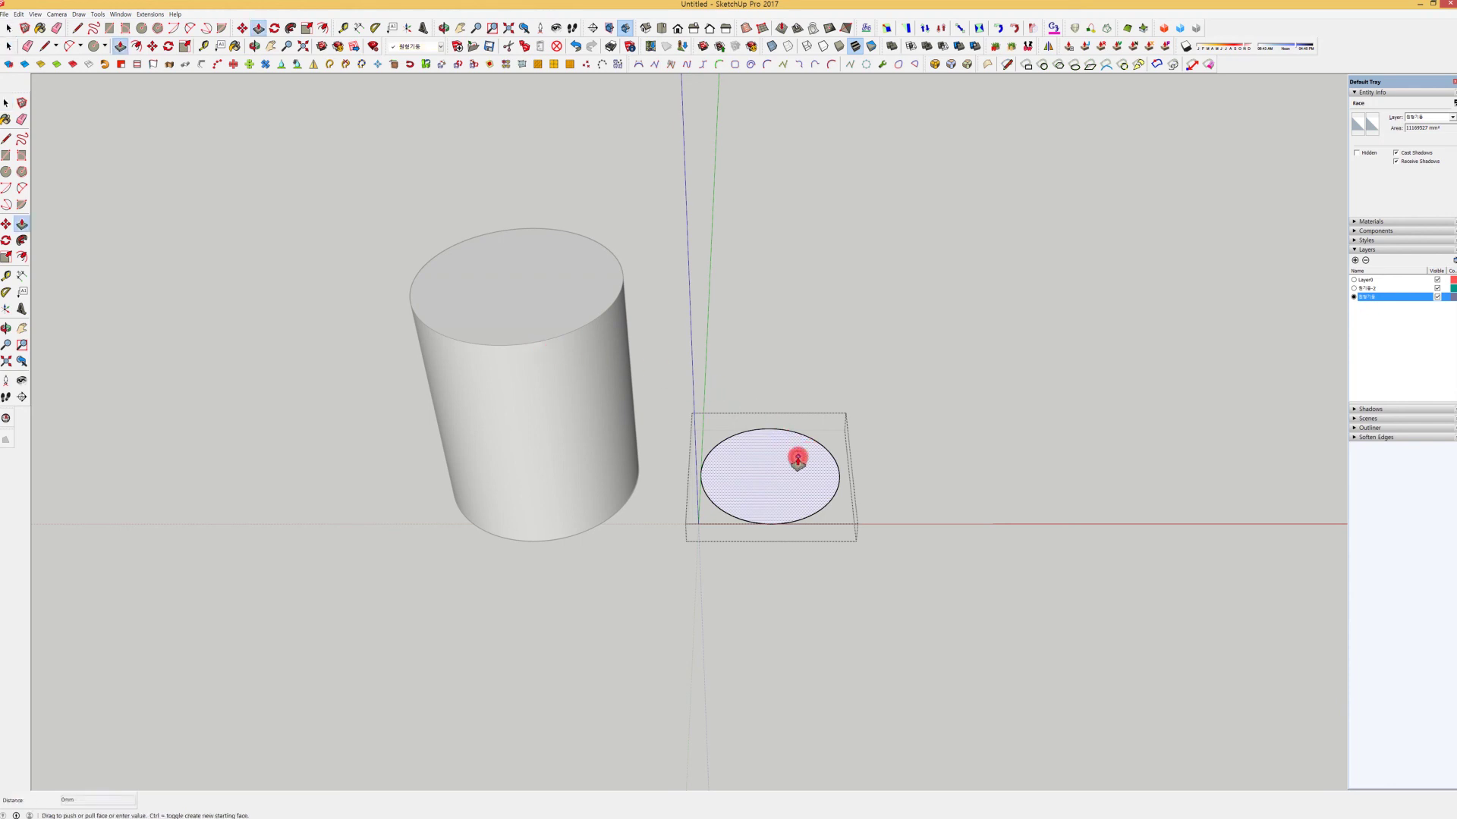
{"action": "left_click", "coordinate": [797, 460]}
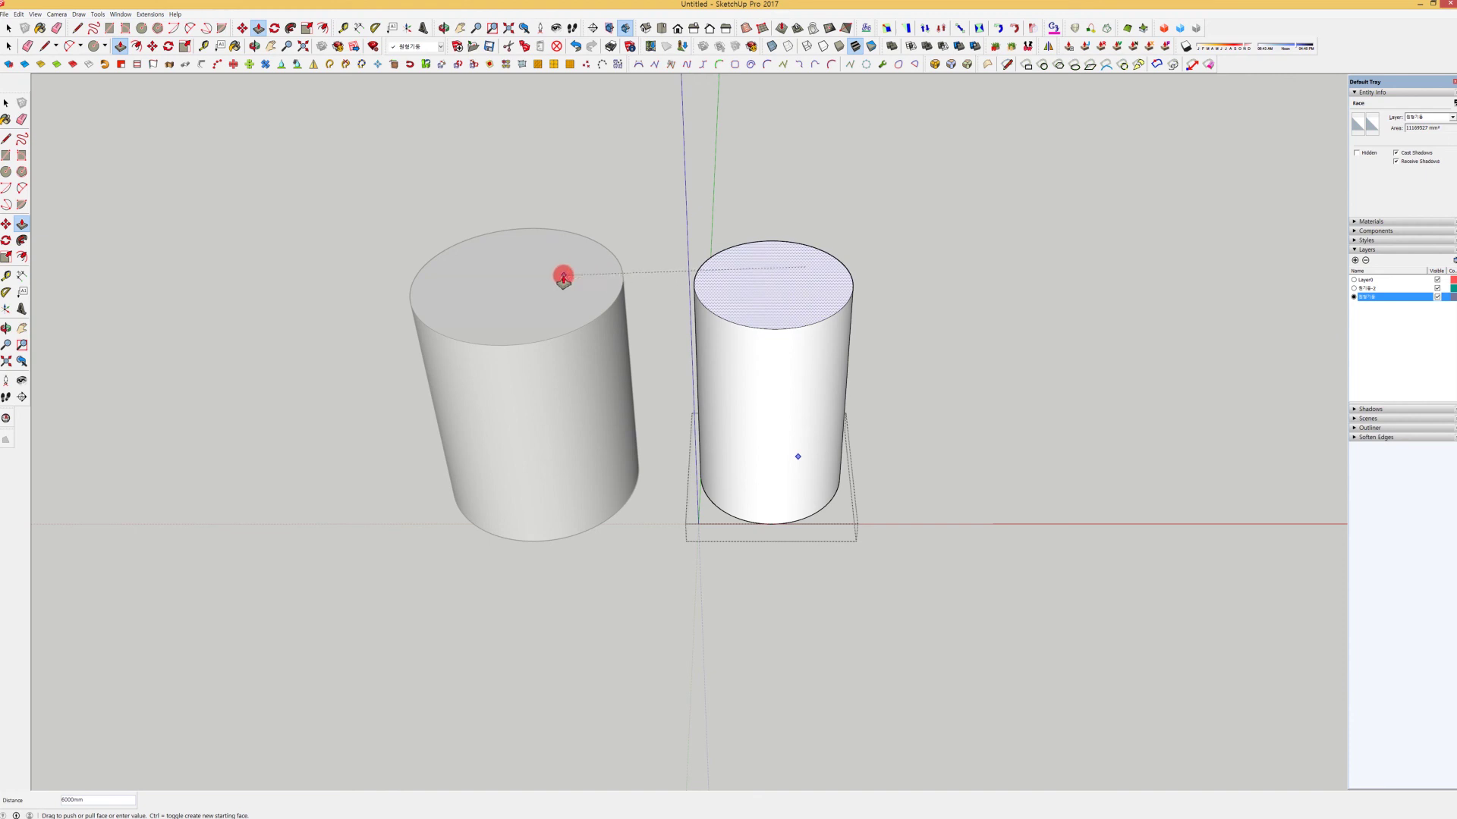
{"action": "left_click", "coordinate": [563, 278]}
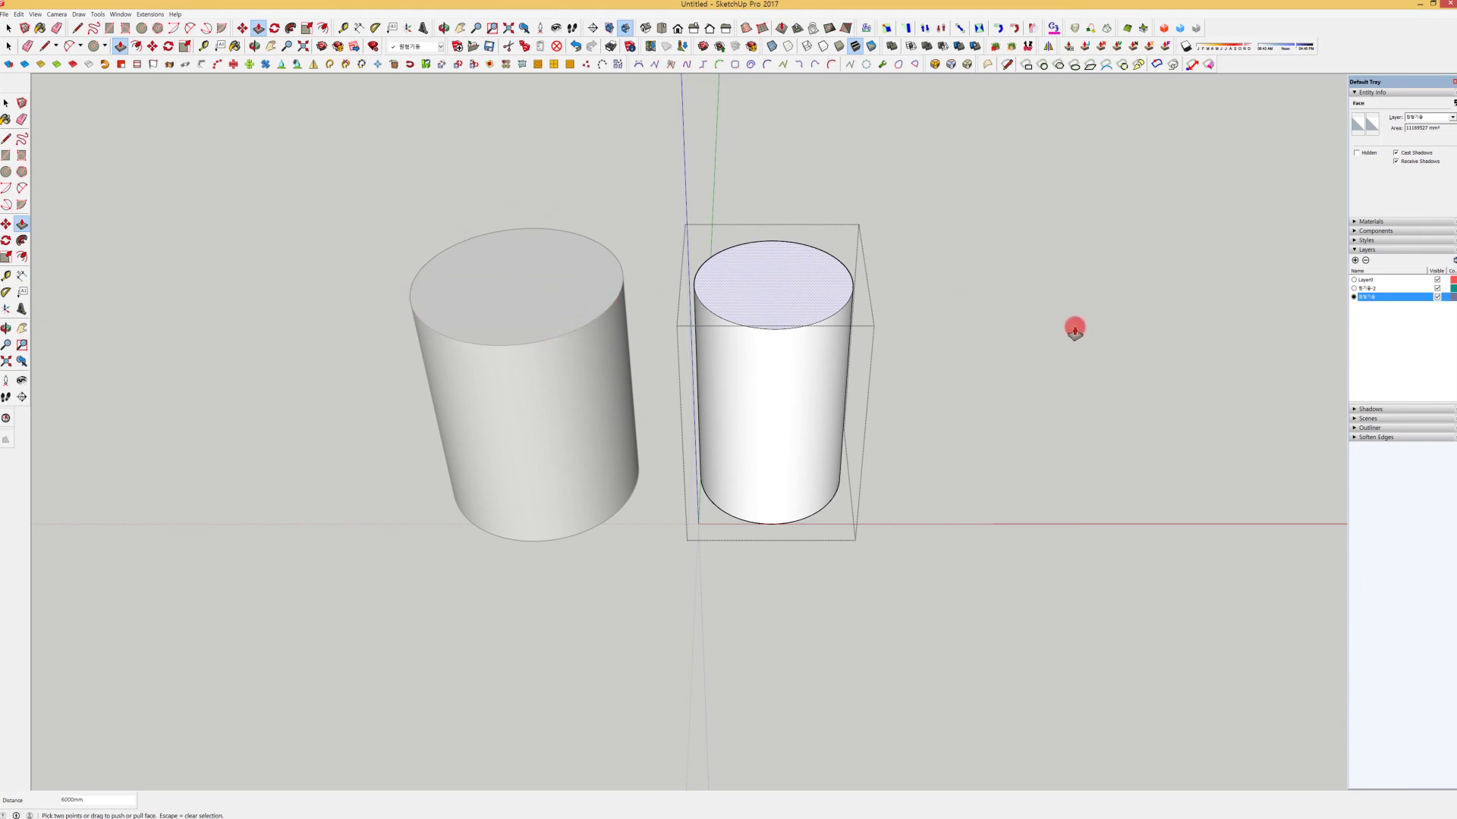
{"action": "key", "text": "space"}
{"action": "left_click", "coordinate": [966, 329]}
Draw a third circle centred on the red axis beside the smaller cylinder, about as large as that cylinder's base.
{"action": "key", "text": "c"}
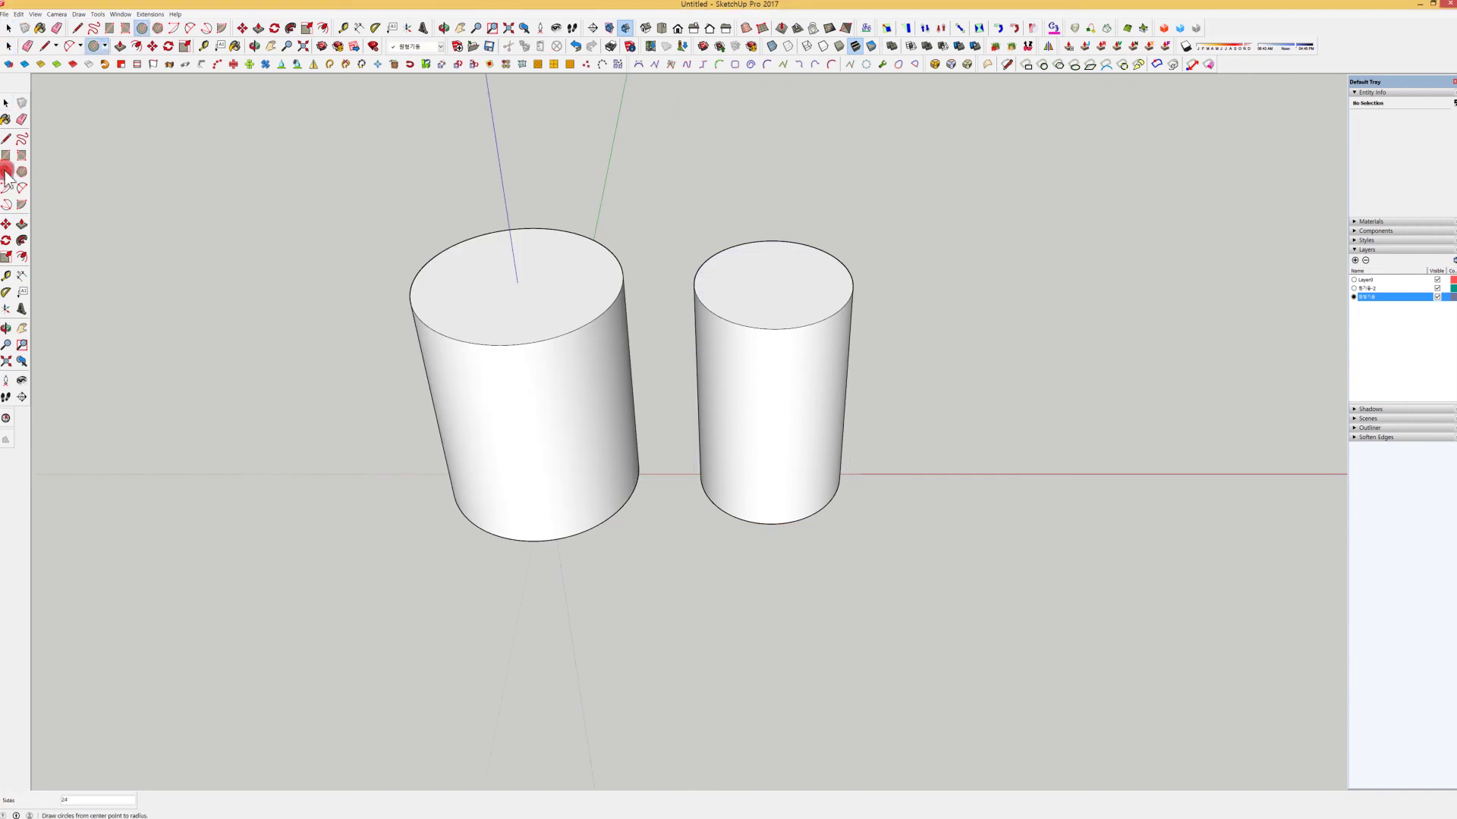
{"action": "left_click", "coordinate": [996, 474]}
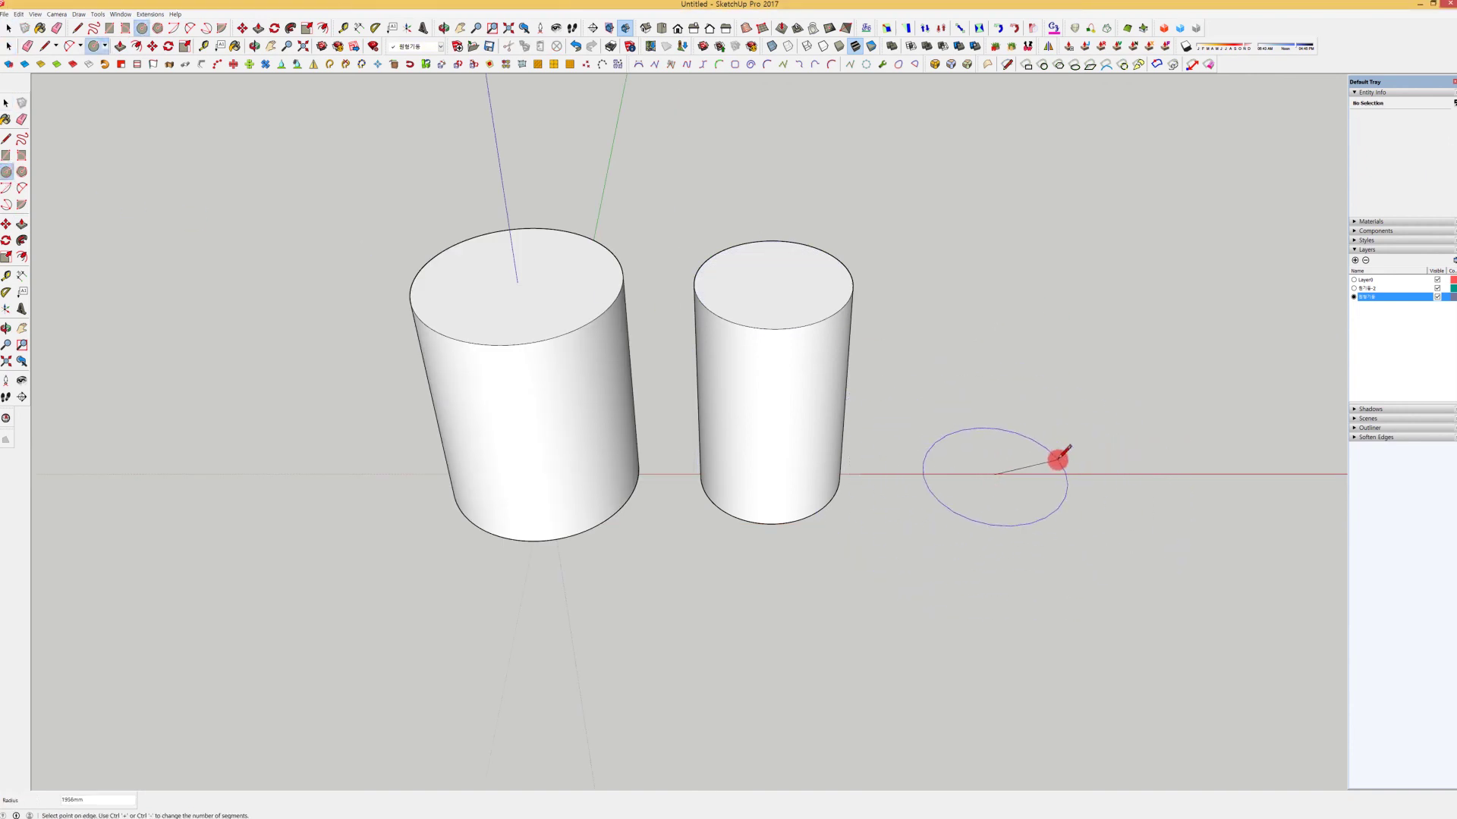
{"action": "left_click", "coordinate": [1061, 461]}
{"action": "key", "text": "space"}
Set the third circle's number of segments to 120.
{"action": "left_click", "coordinate": [1034, 444]}
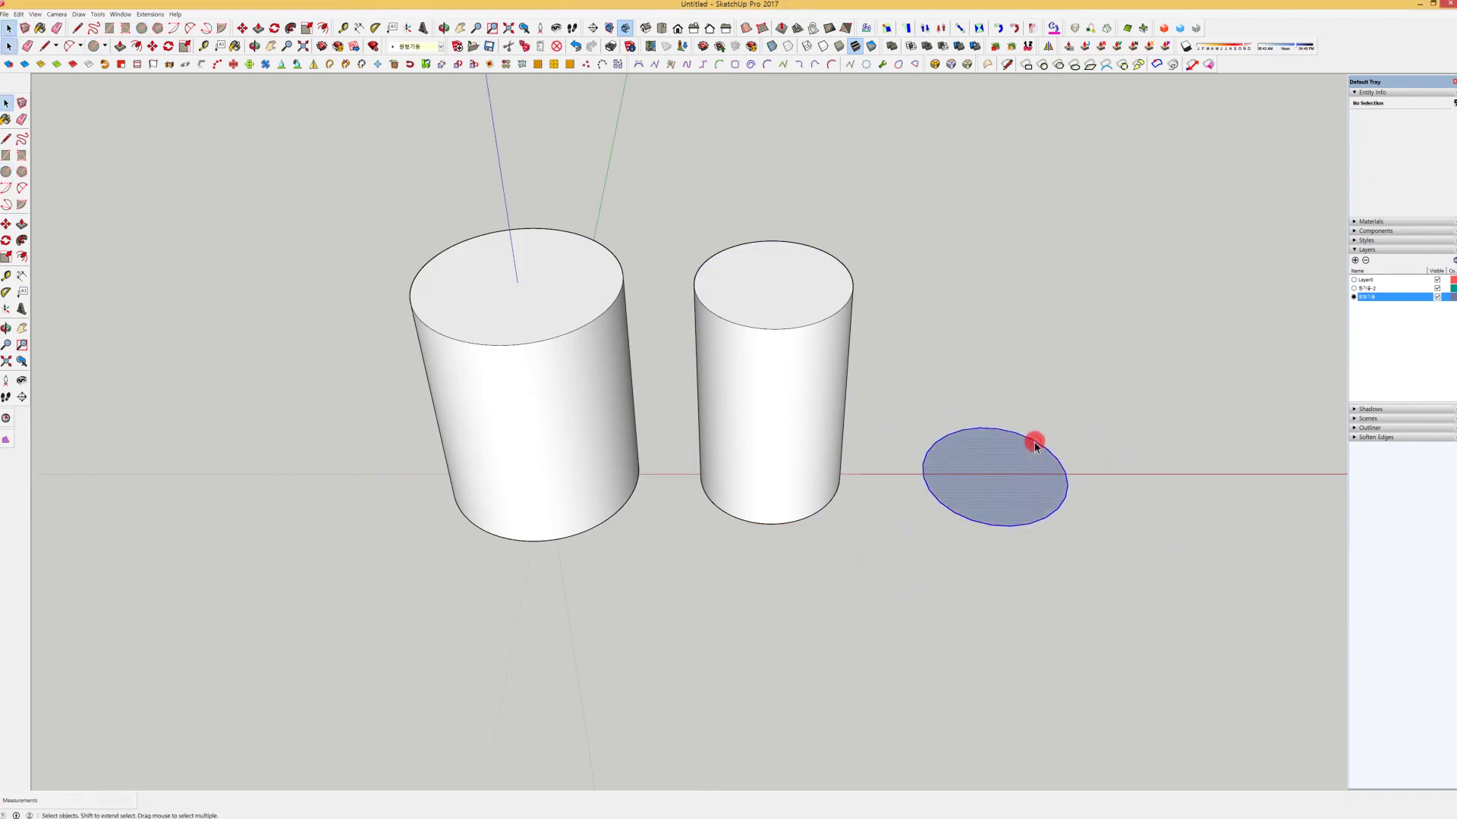
{"action": "left_click", "coordinate": [1414, 141]}
{"action": "type", "text": "12"}
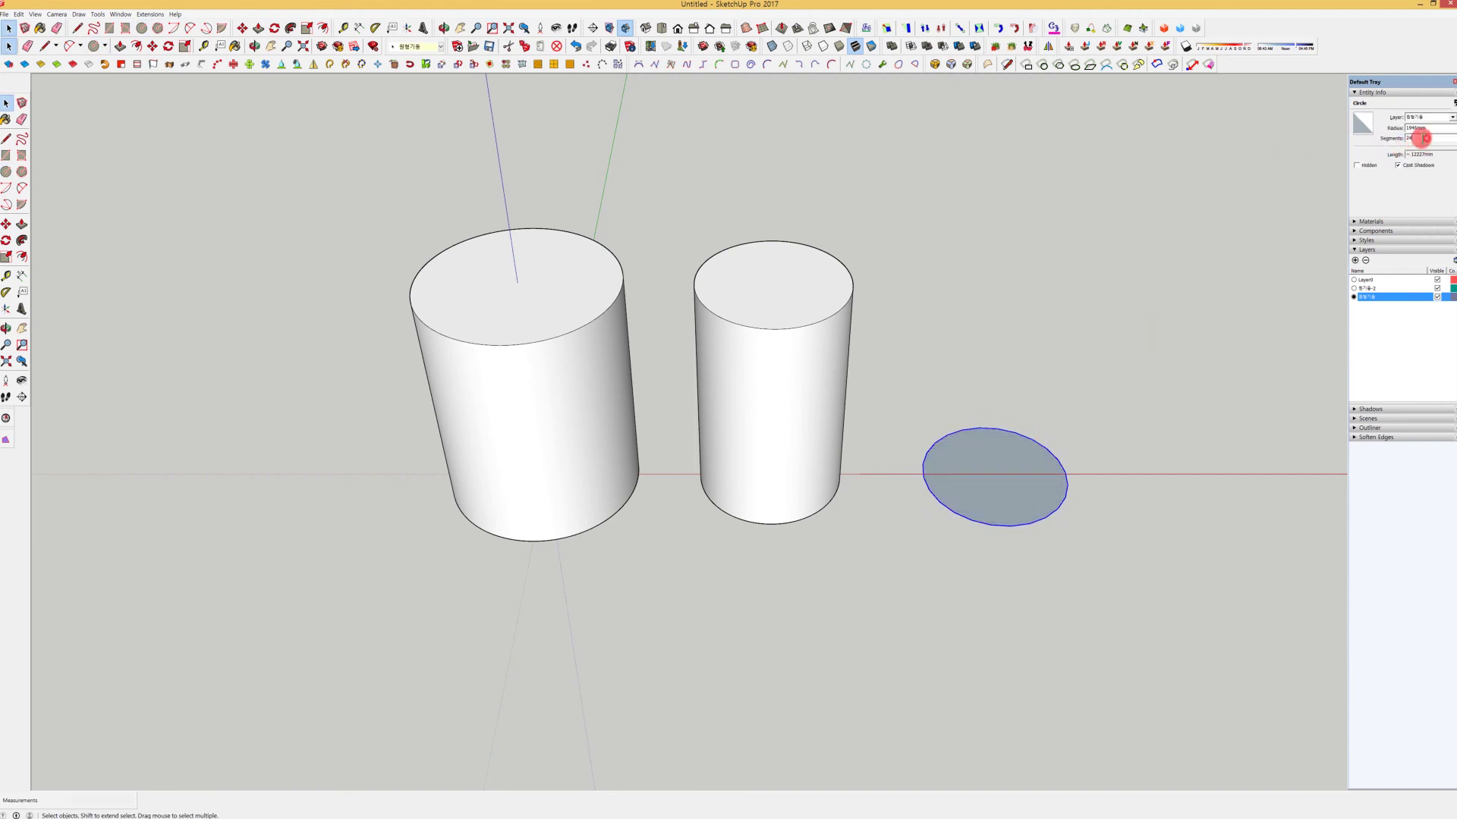
{"action": "left_click", "coordinate": [1362, 157]}
{"action": "type", "text": "0"}
{"action": "left_click", "coordinate": [1071, 429]}
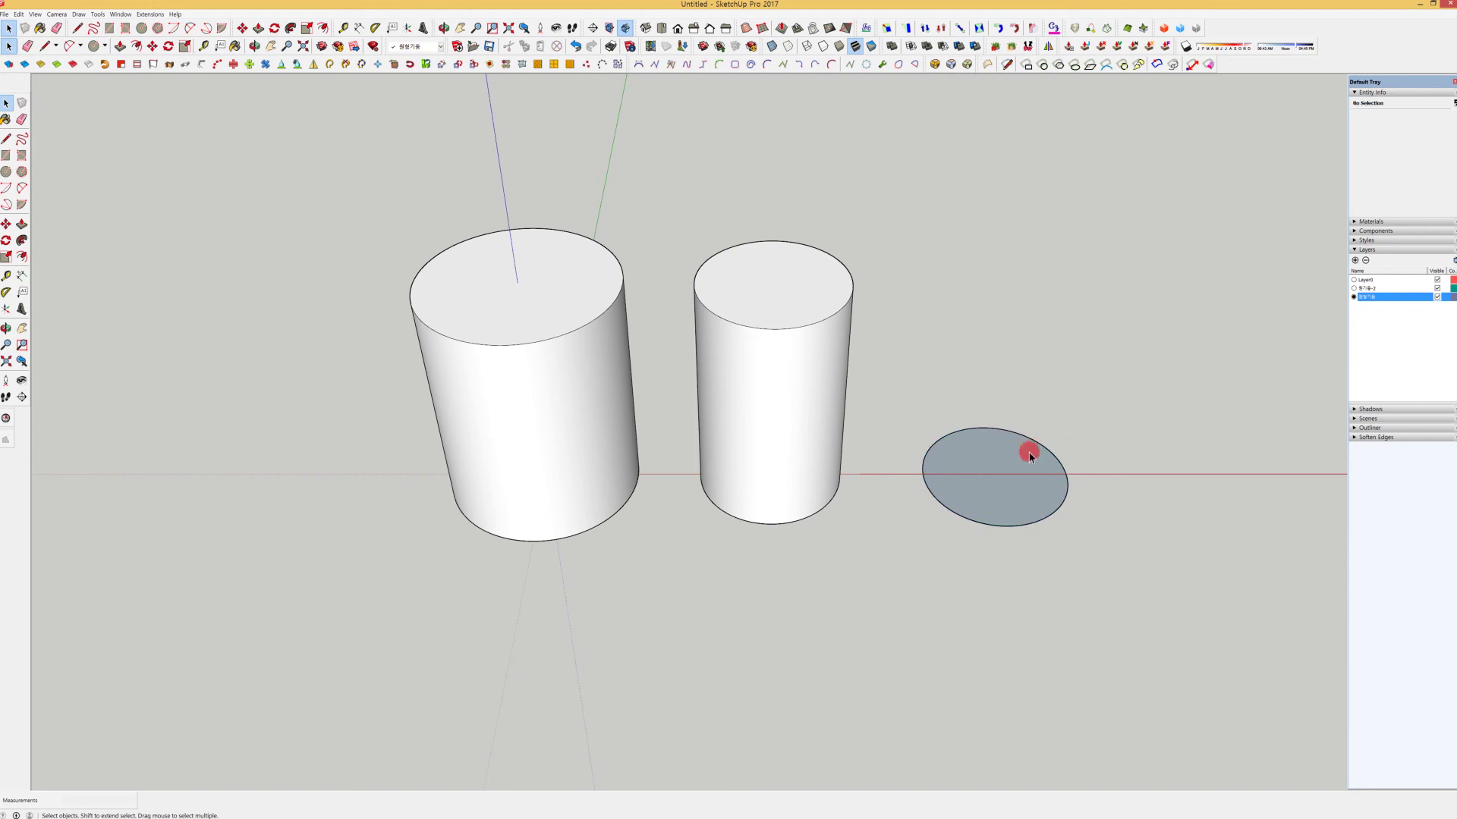
Reverse the third circle's face.
{"action": "double_click", "coordinate": [998, 475]}
{"action": "right_click", "coordinate": [999, 475]}
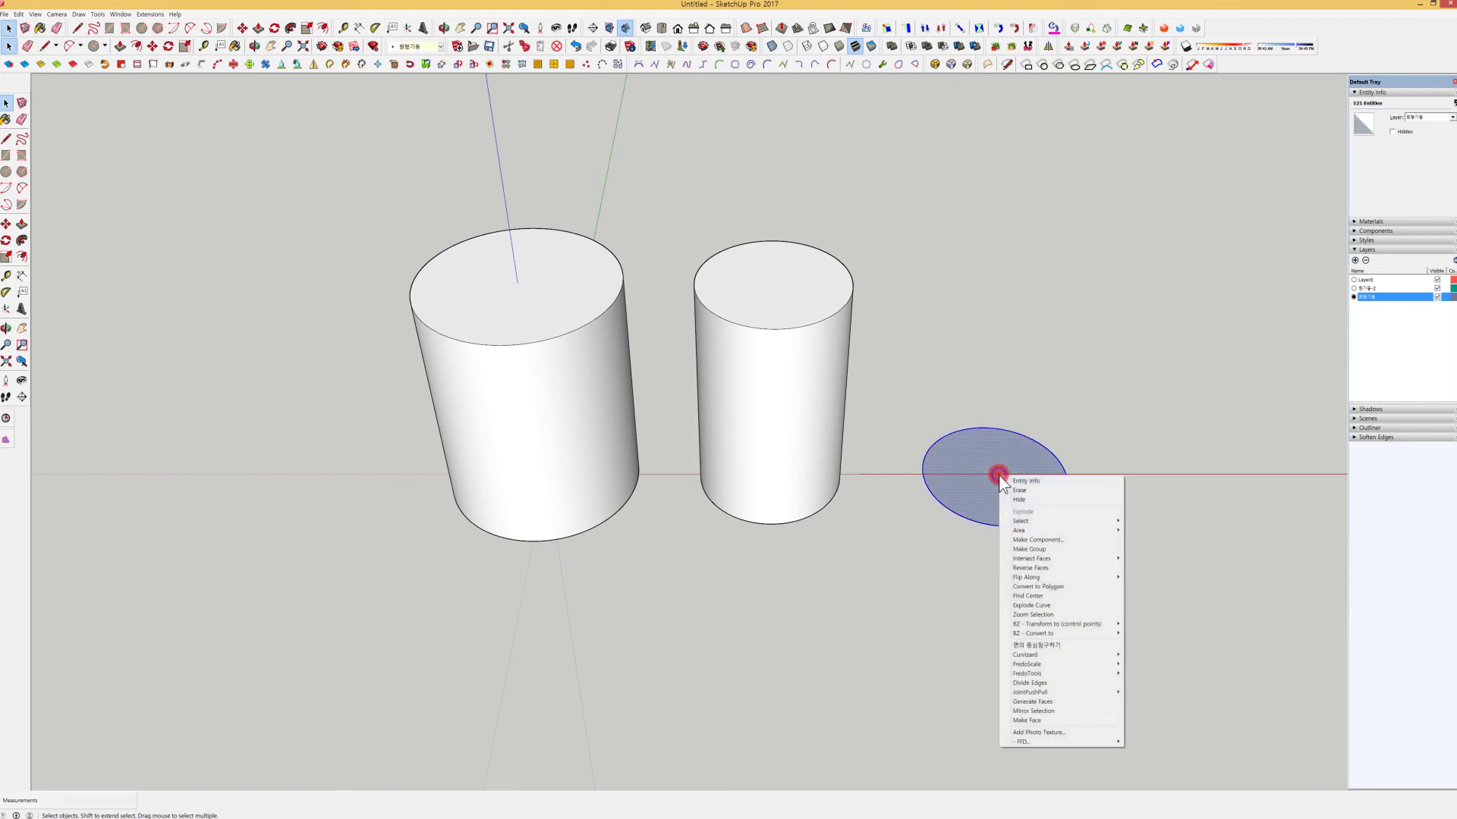
{"action": "left_click", "coordinate": [1047, 569]}
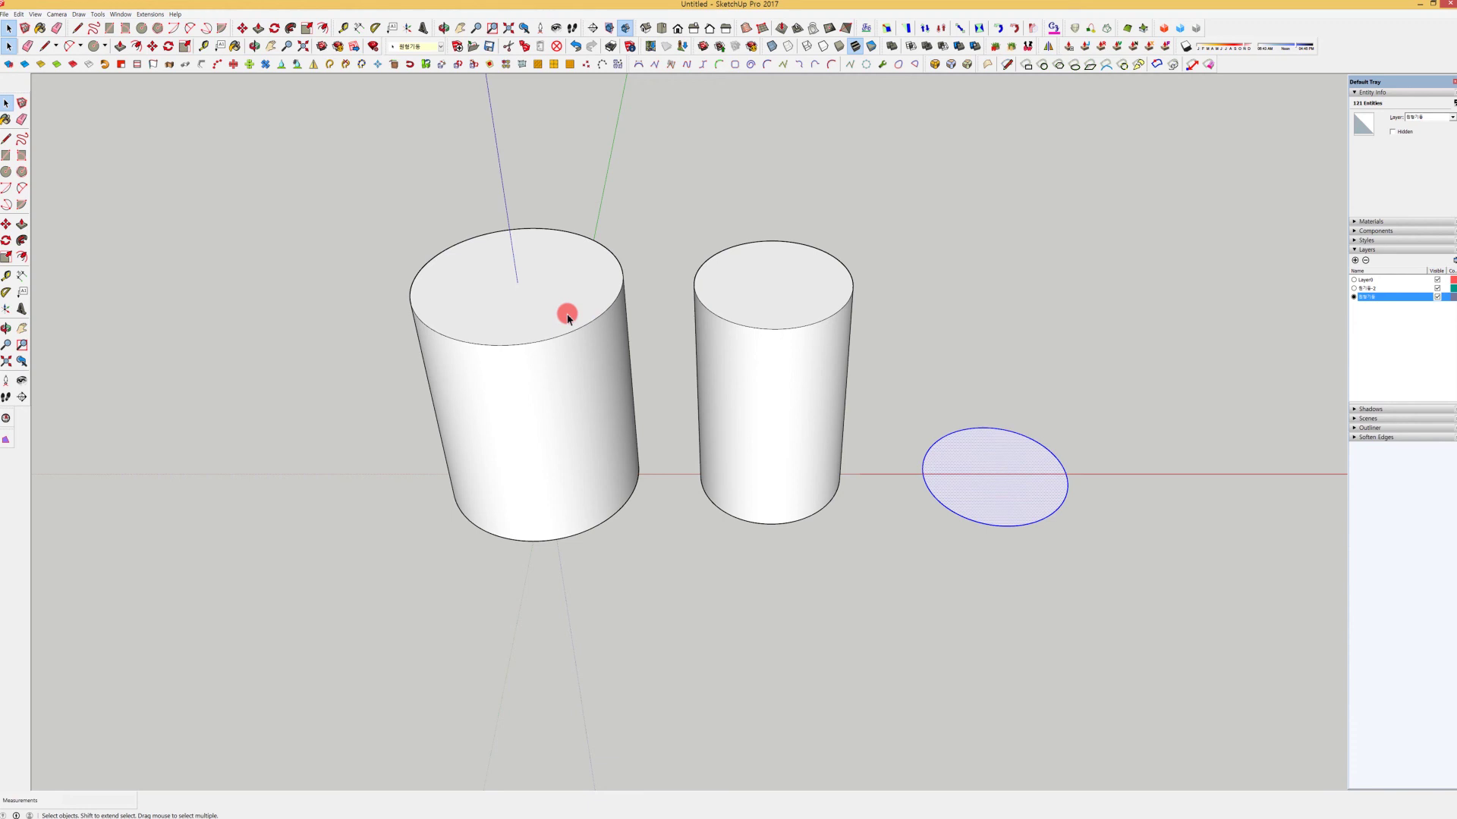
Extrude the third circle's face to the same height as the other cylinders by repeating the last Push/Pull distance.
{"action": "key", "text": "p"}
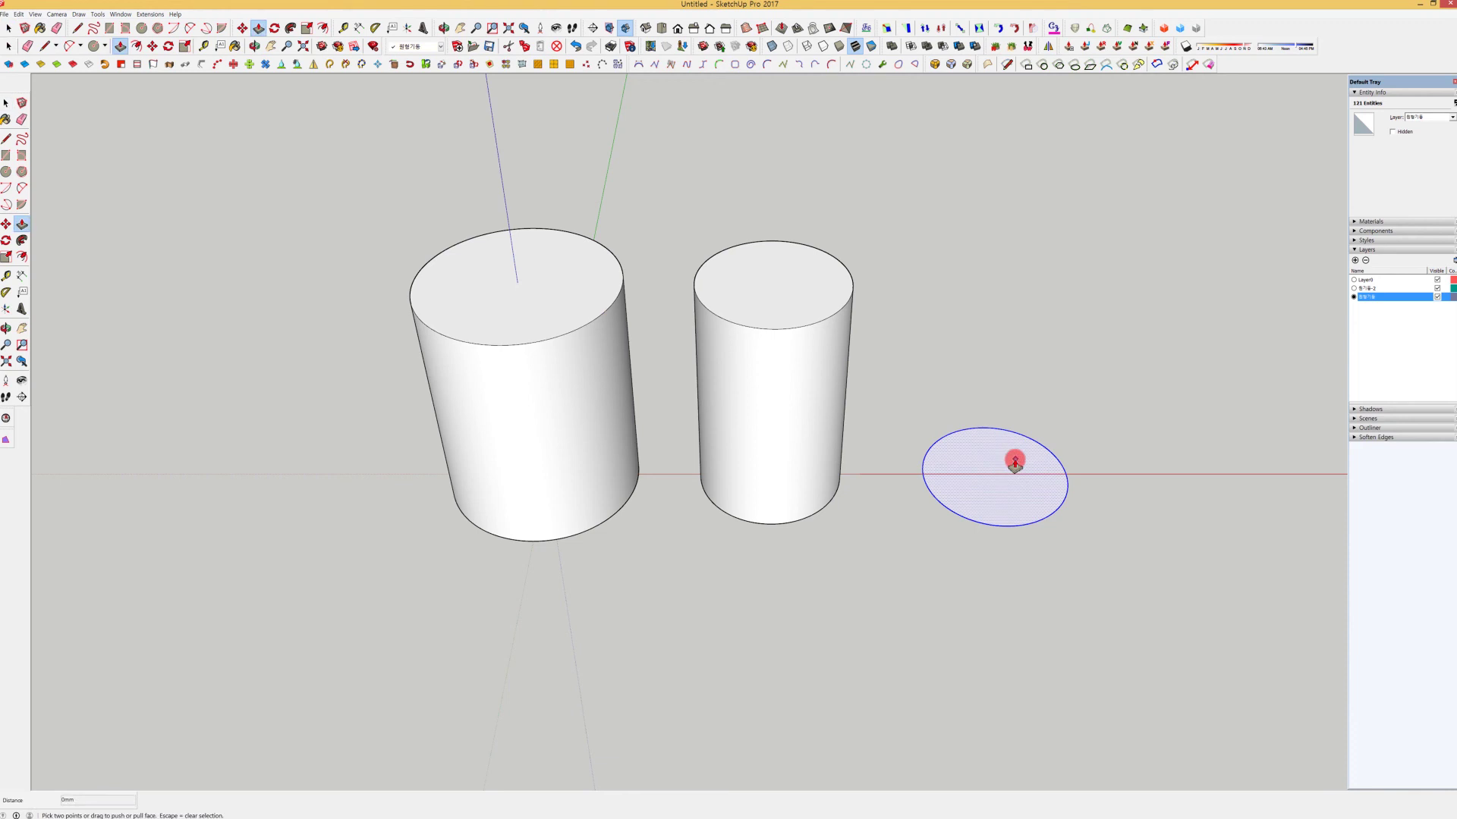
{"action": "double_click", "coordinate": [1015, 463]}
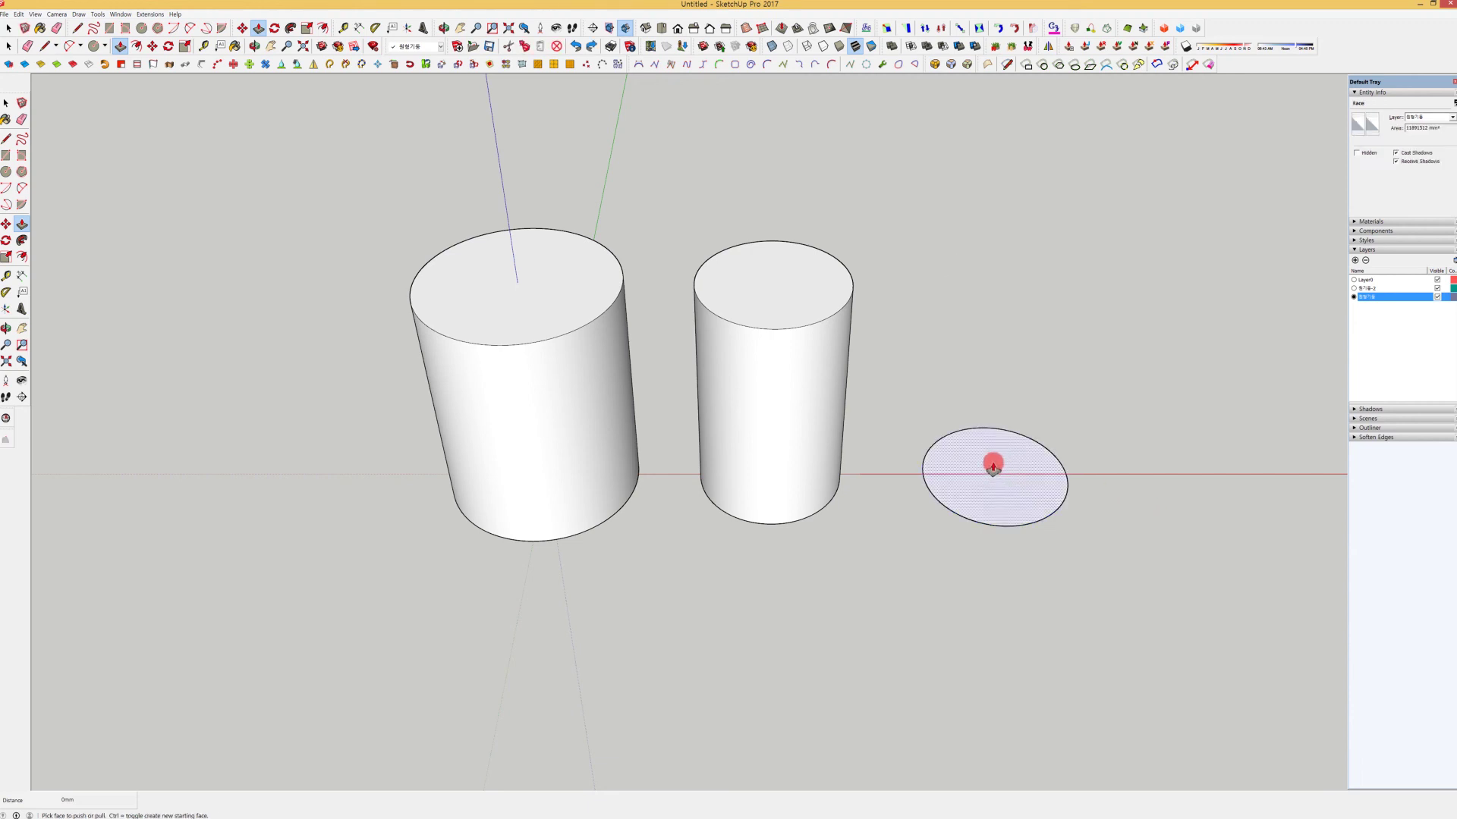
{"action": "key", "text": "Escape"}
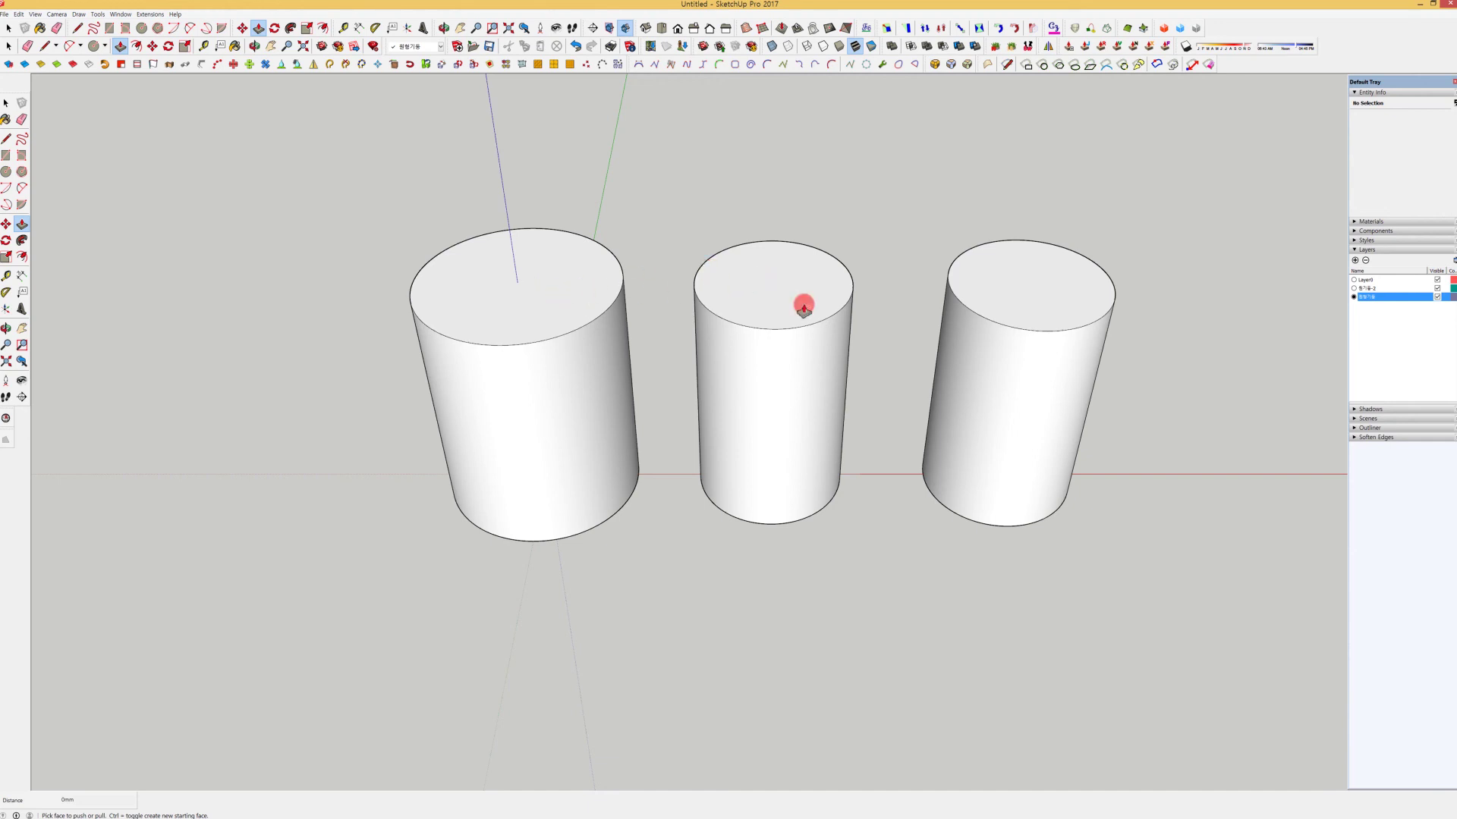
{"action": "left_click", "coordinate": [1010, 292]}
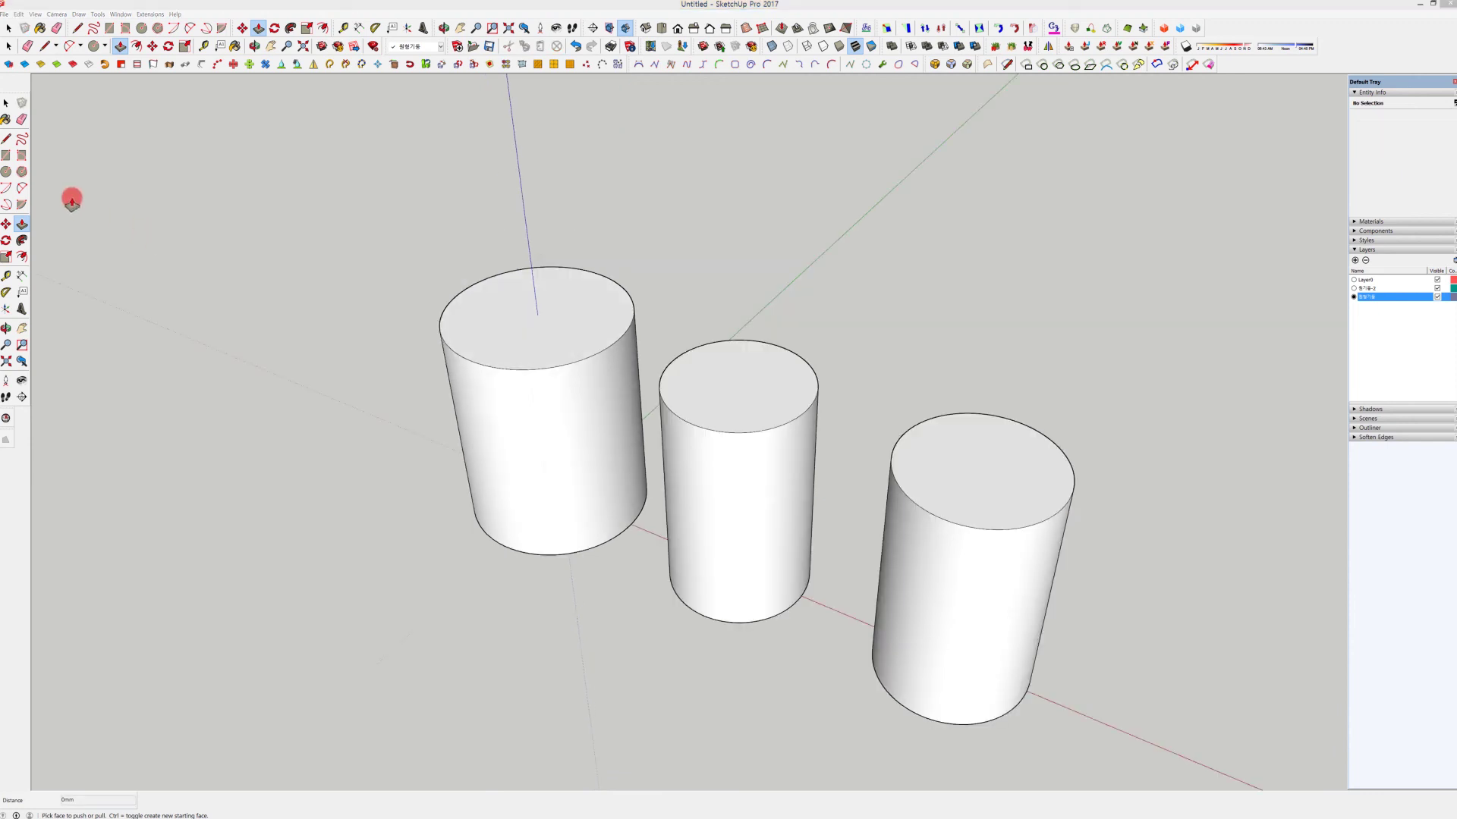
{"action": "left_click", "coordinate": [23, 188]}
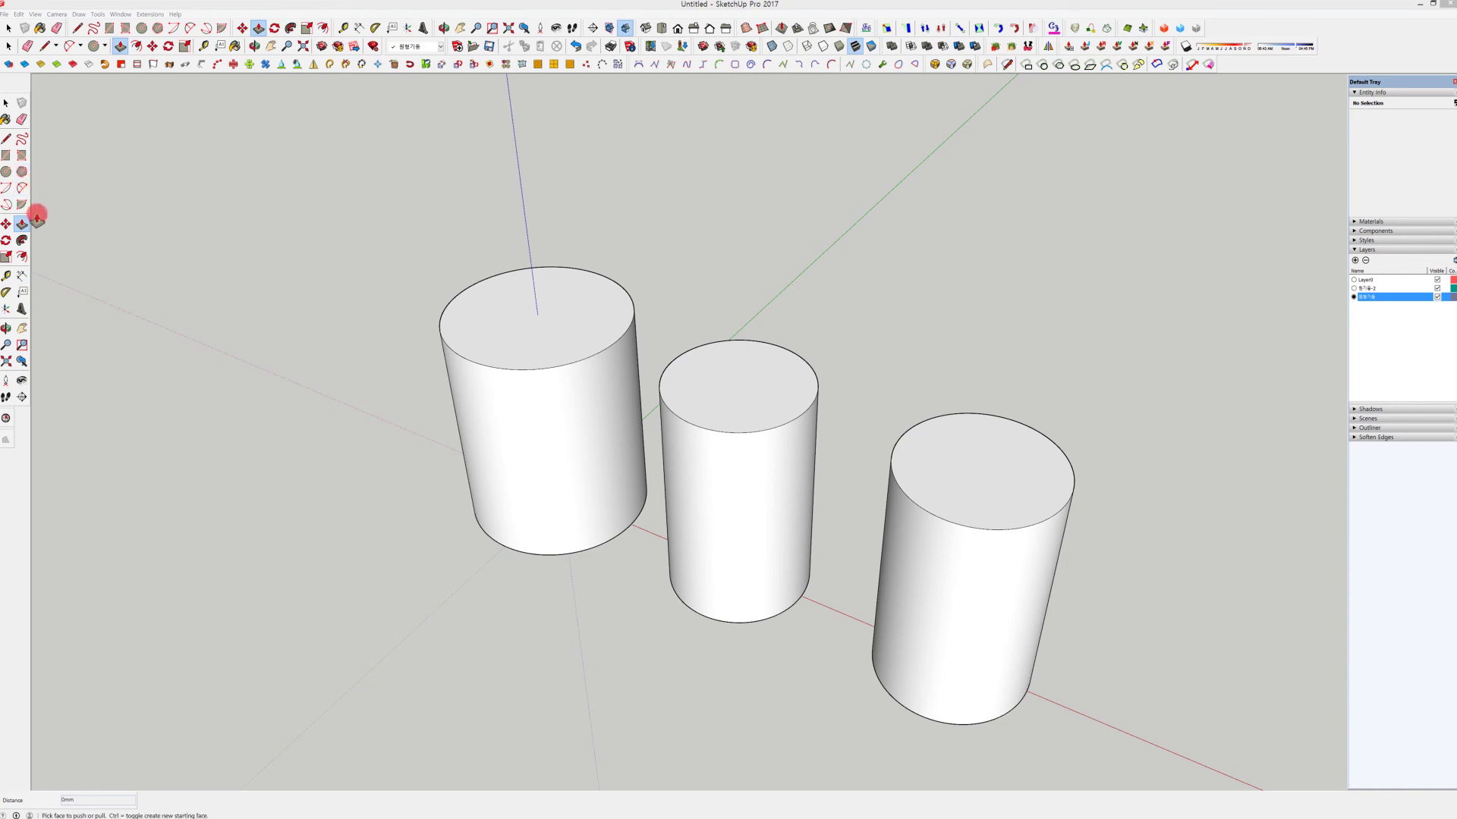